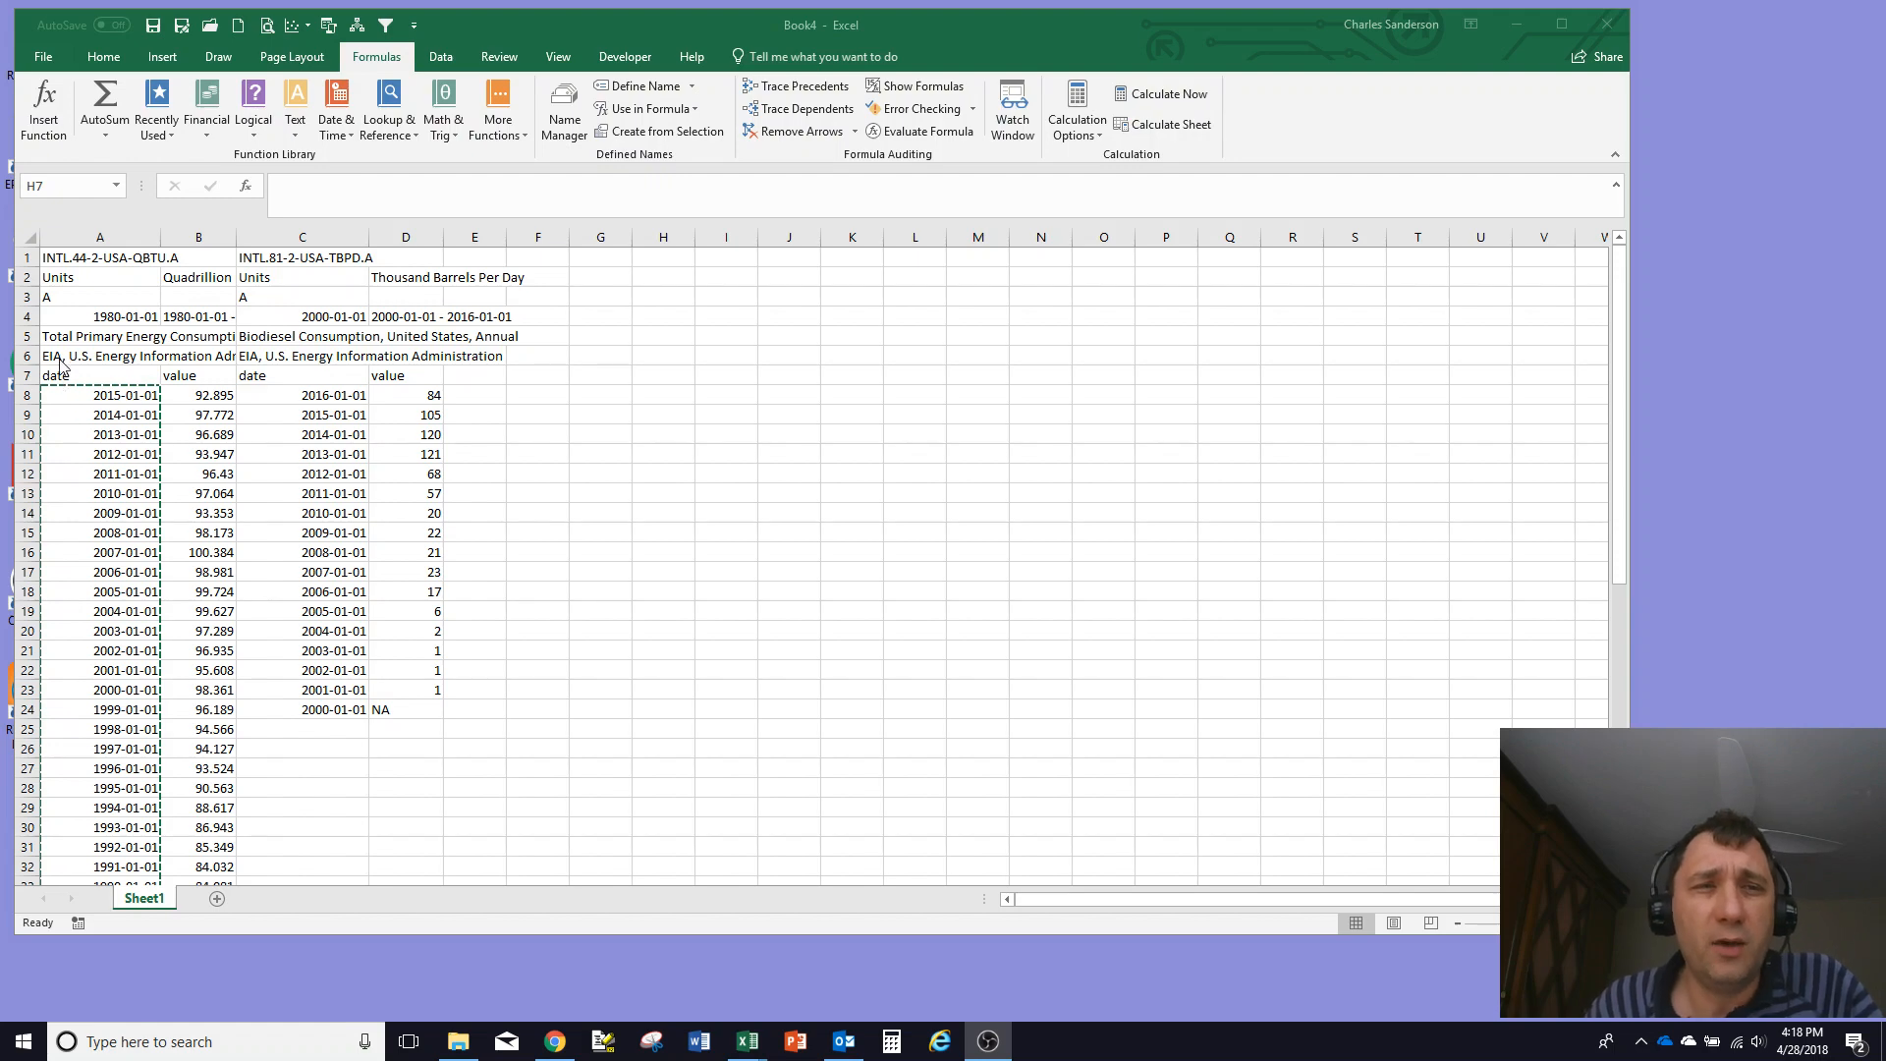
Step: Examine the source, units and date ranges of the primary energy and biodiesel consumption series
click(54, 352)
click(61, 356)
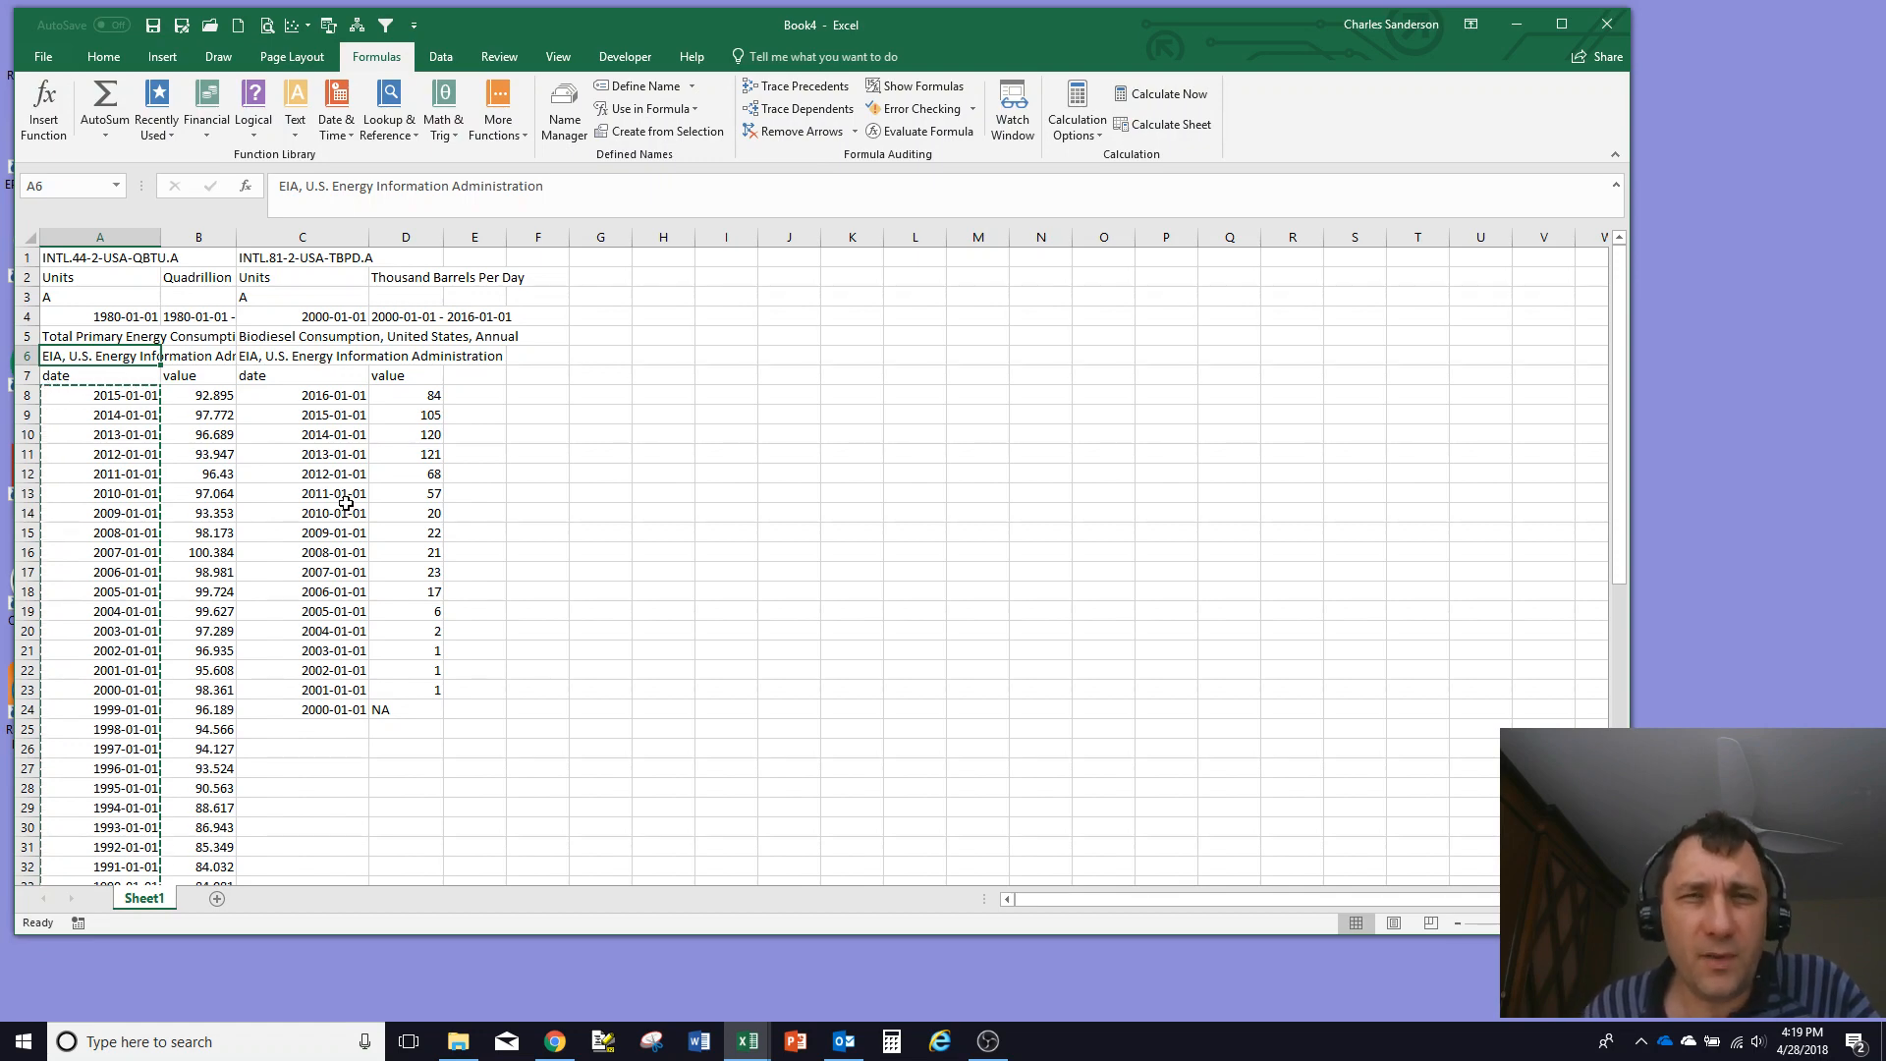
click(212, 283)
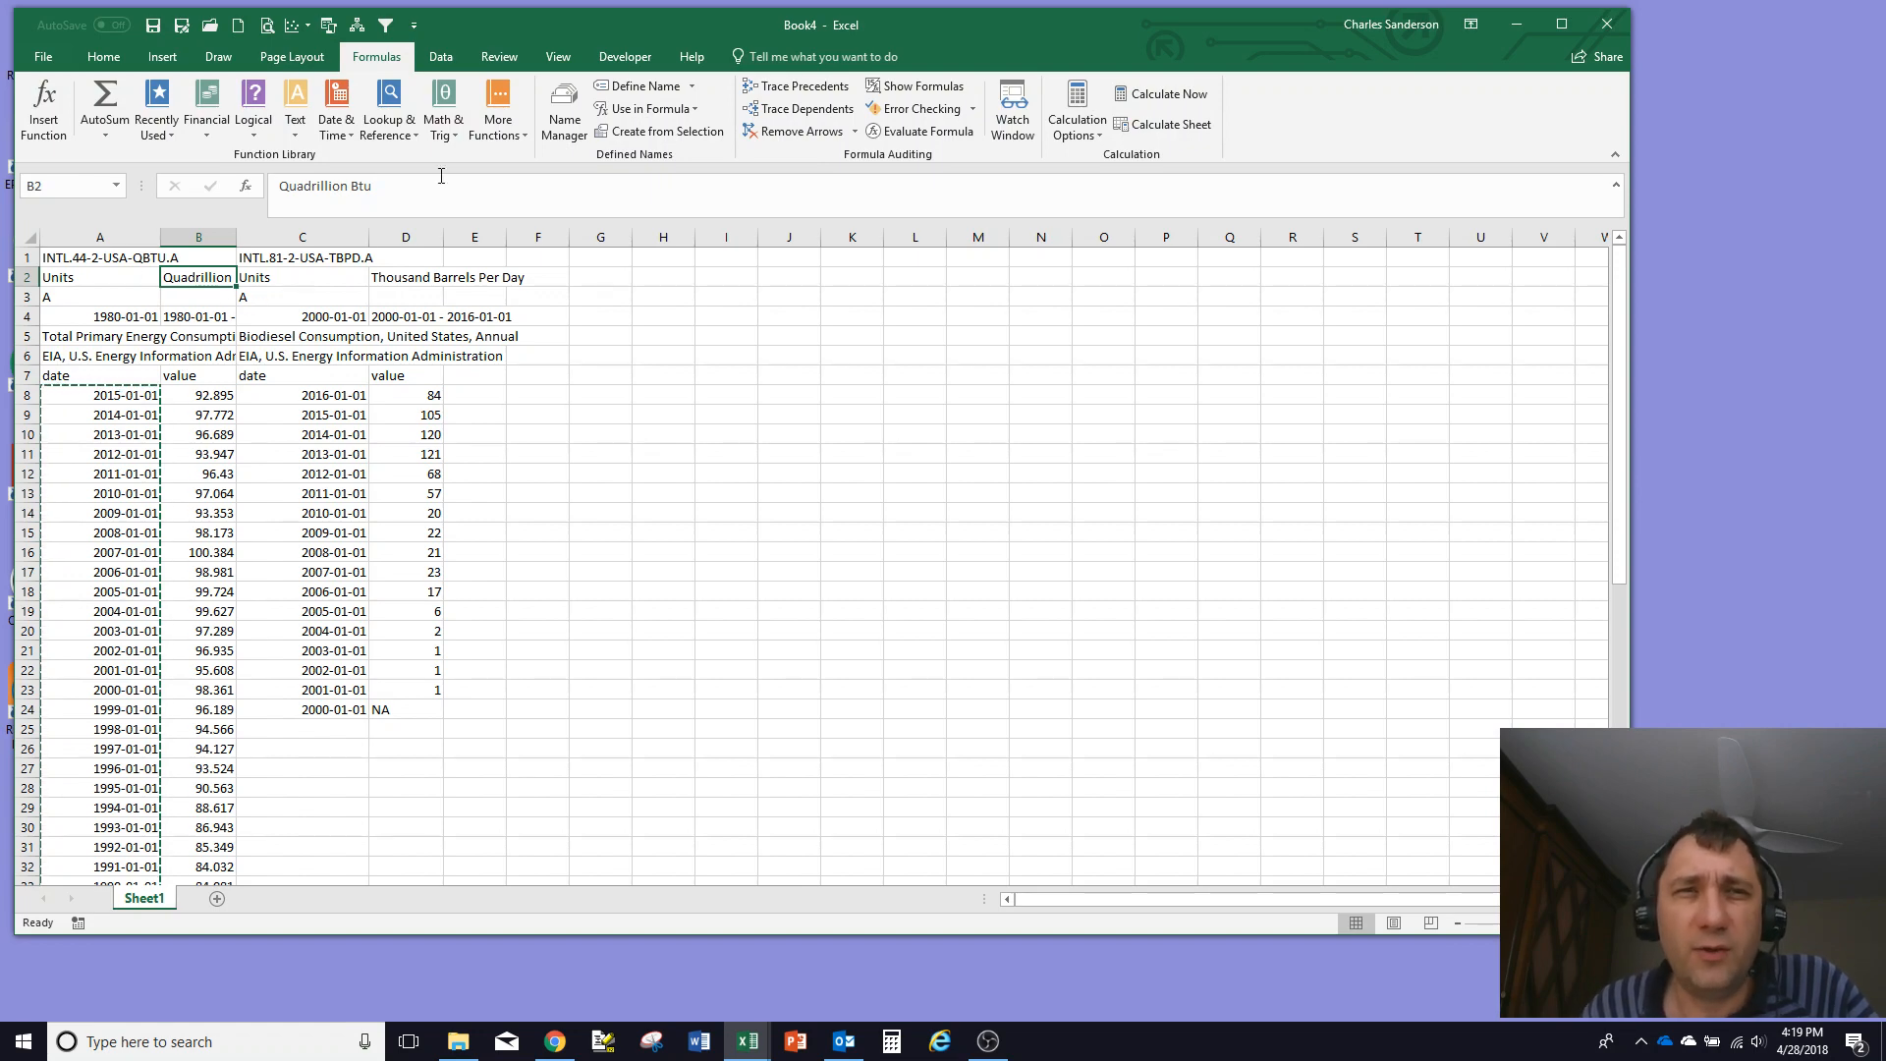
click(396, 277)
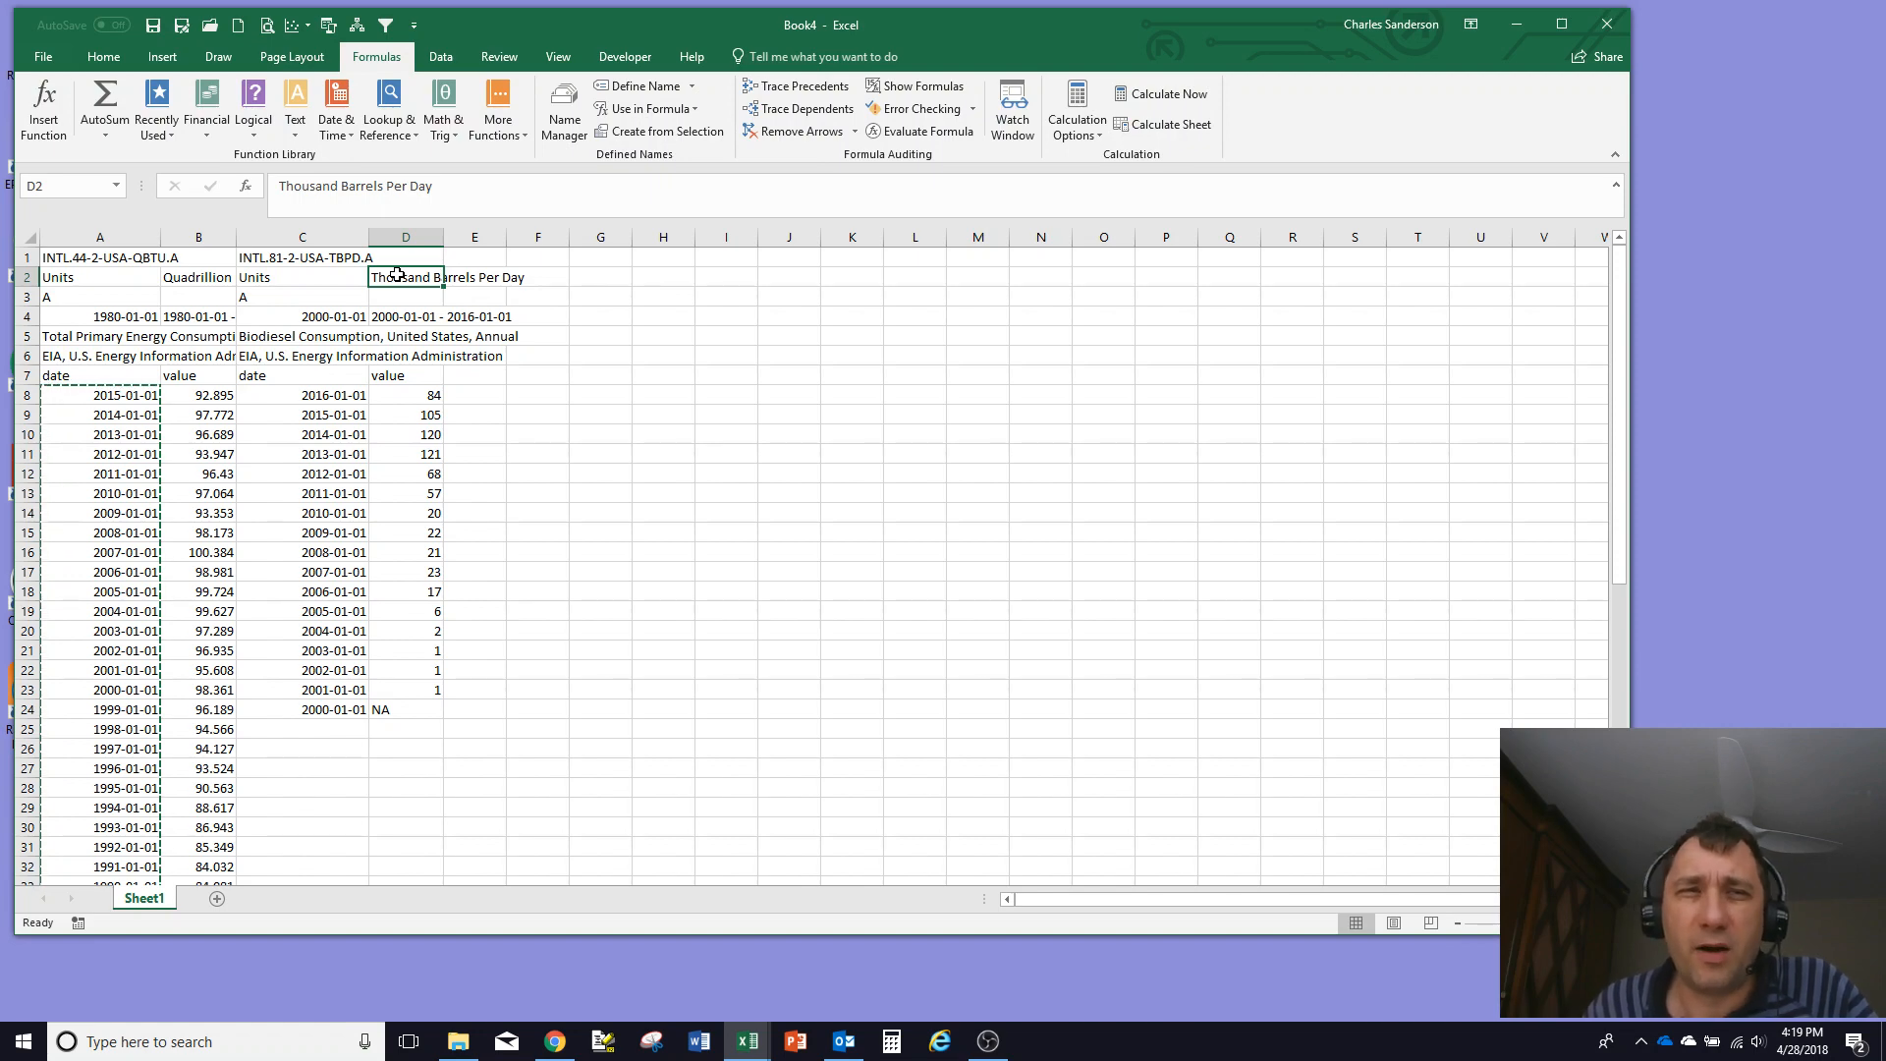
click(91, 397)
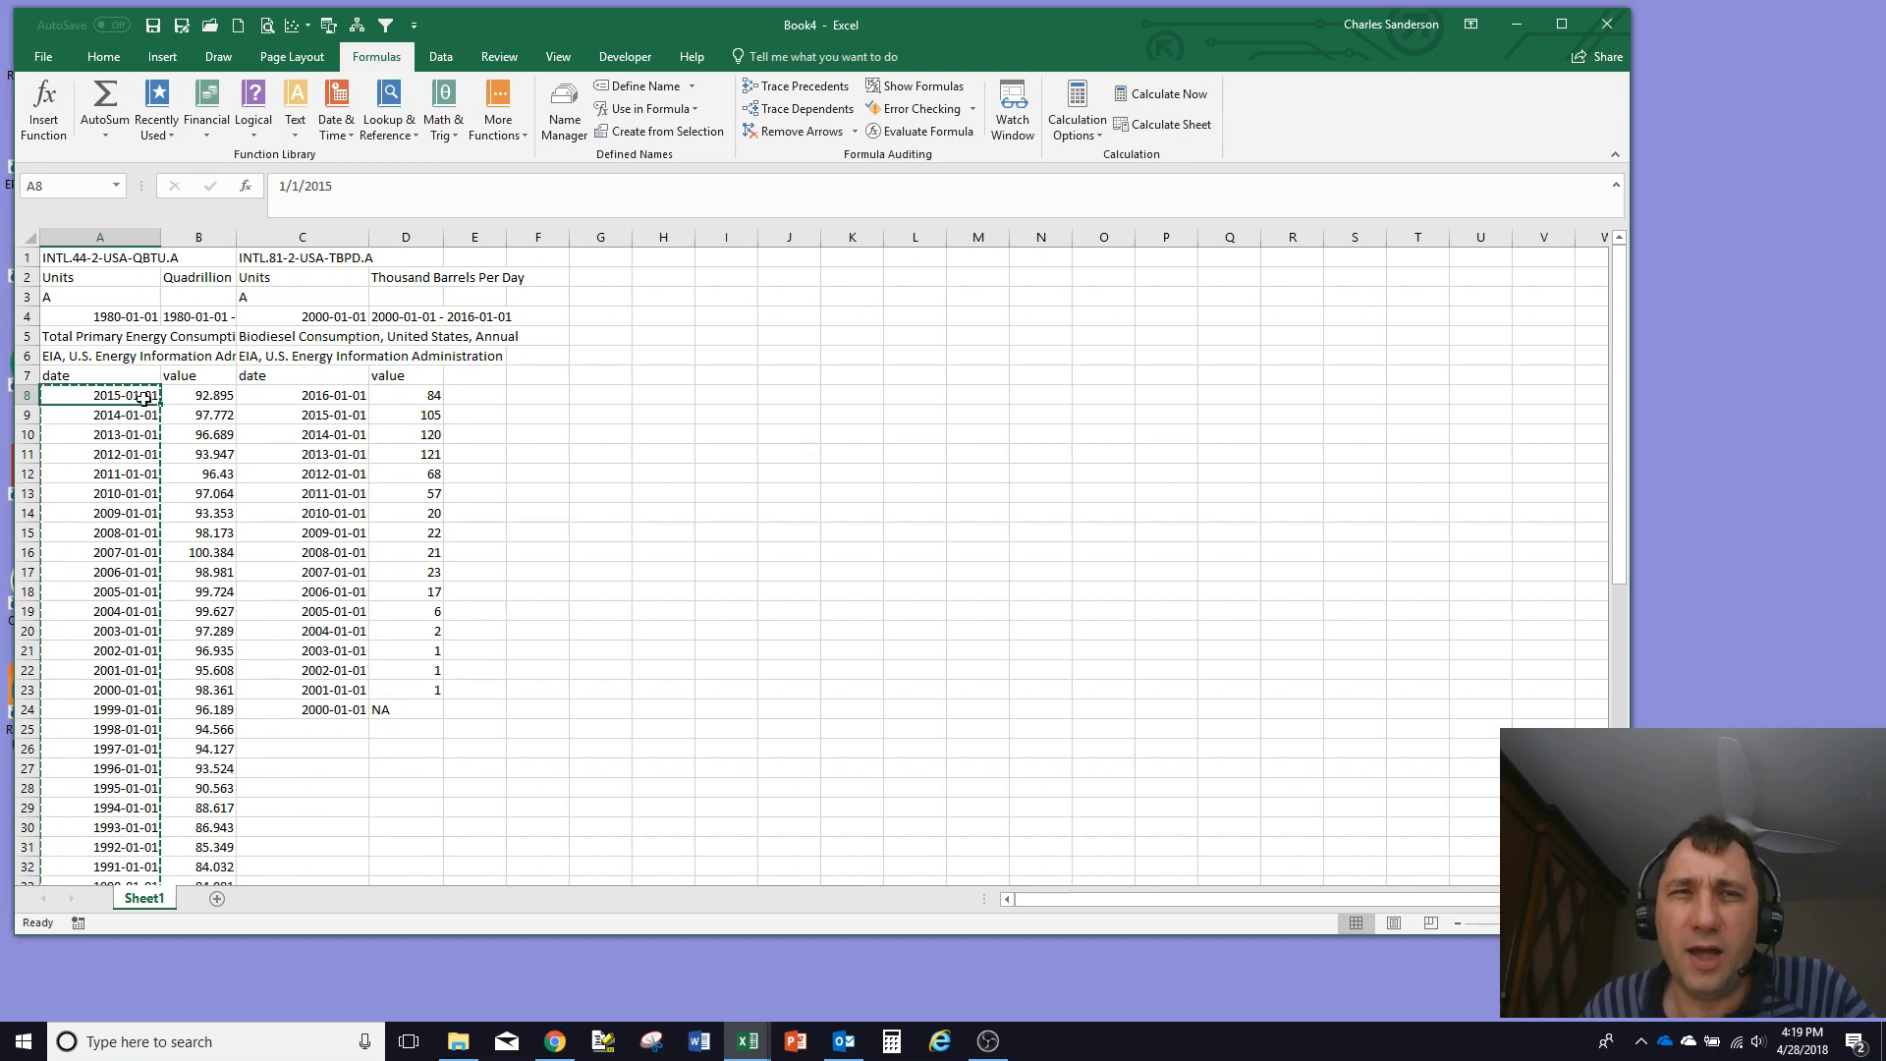
scroll(120, 376, down, 4)
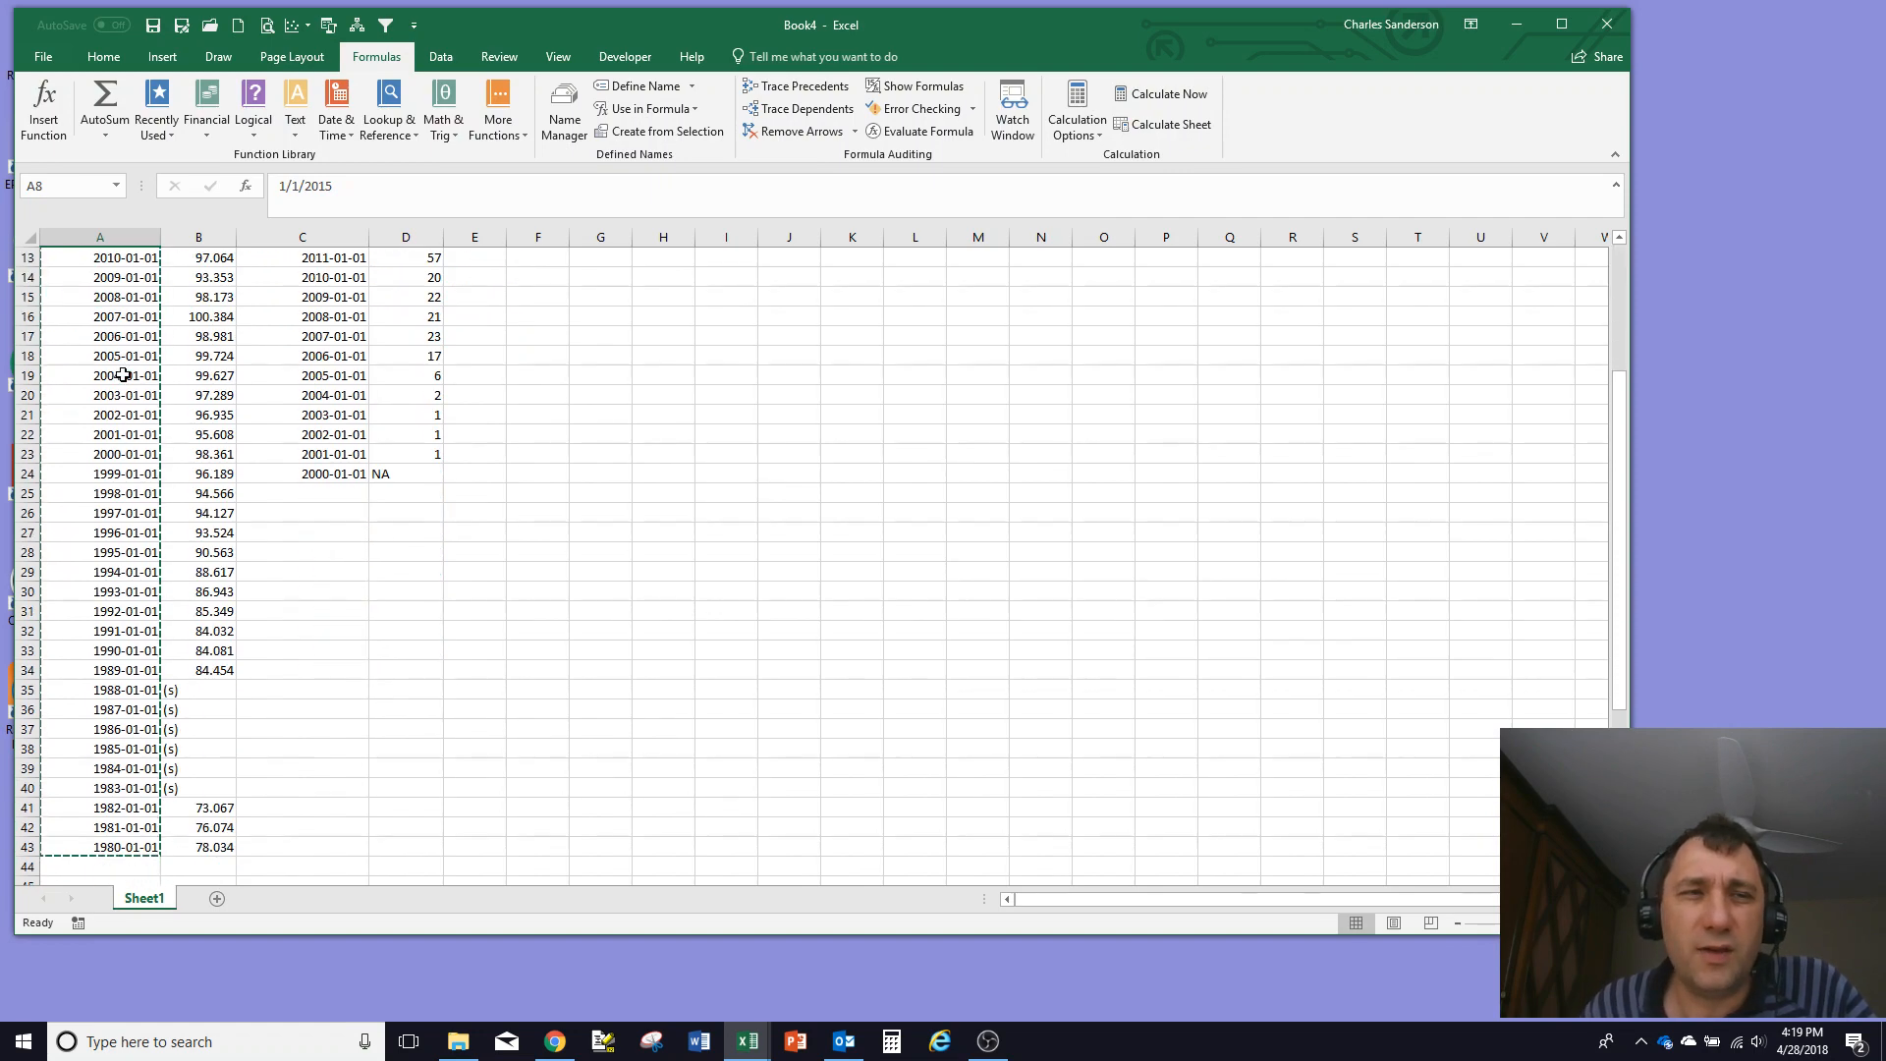
scroll(124, 375, up, 3)
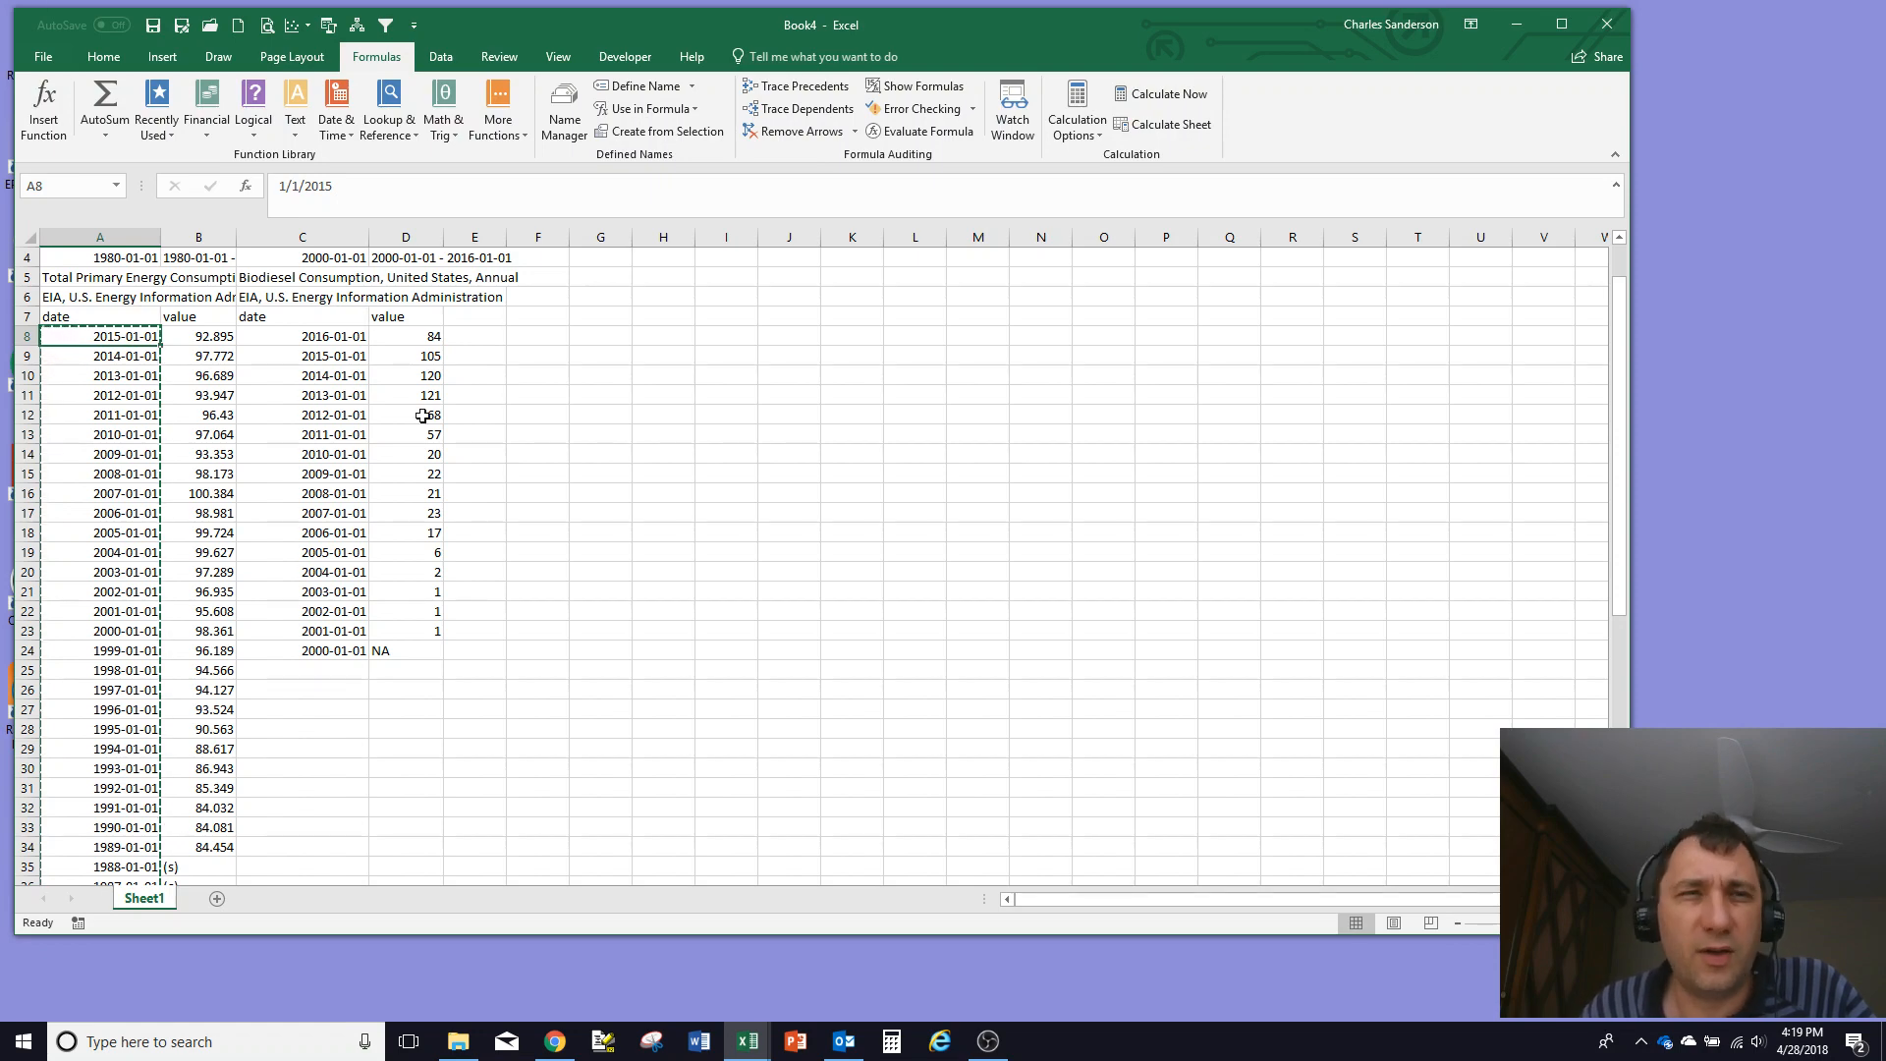
scroll(422, 408, up, 1)
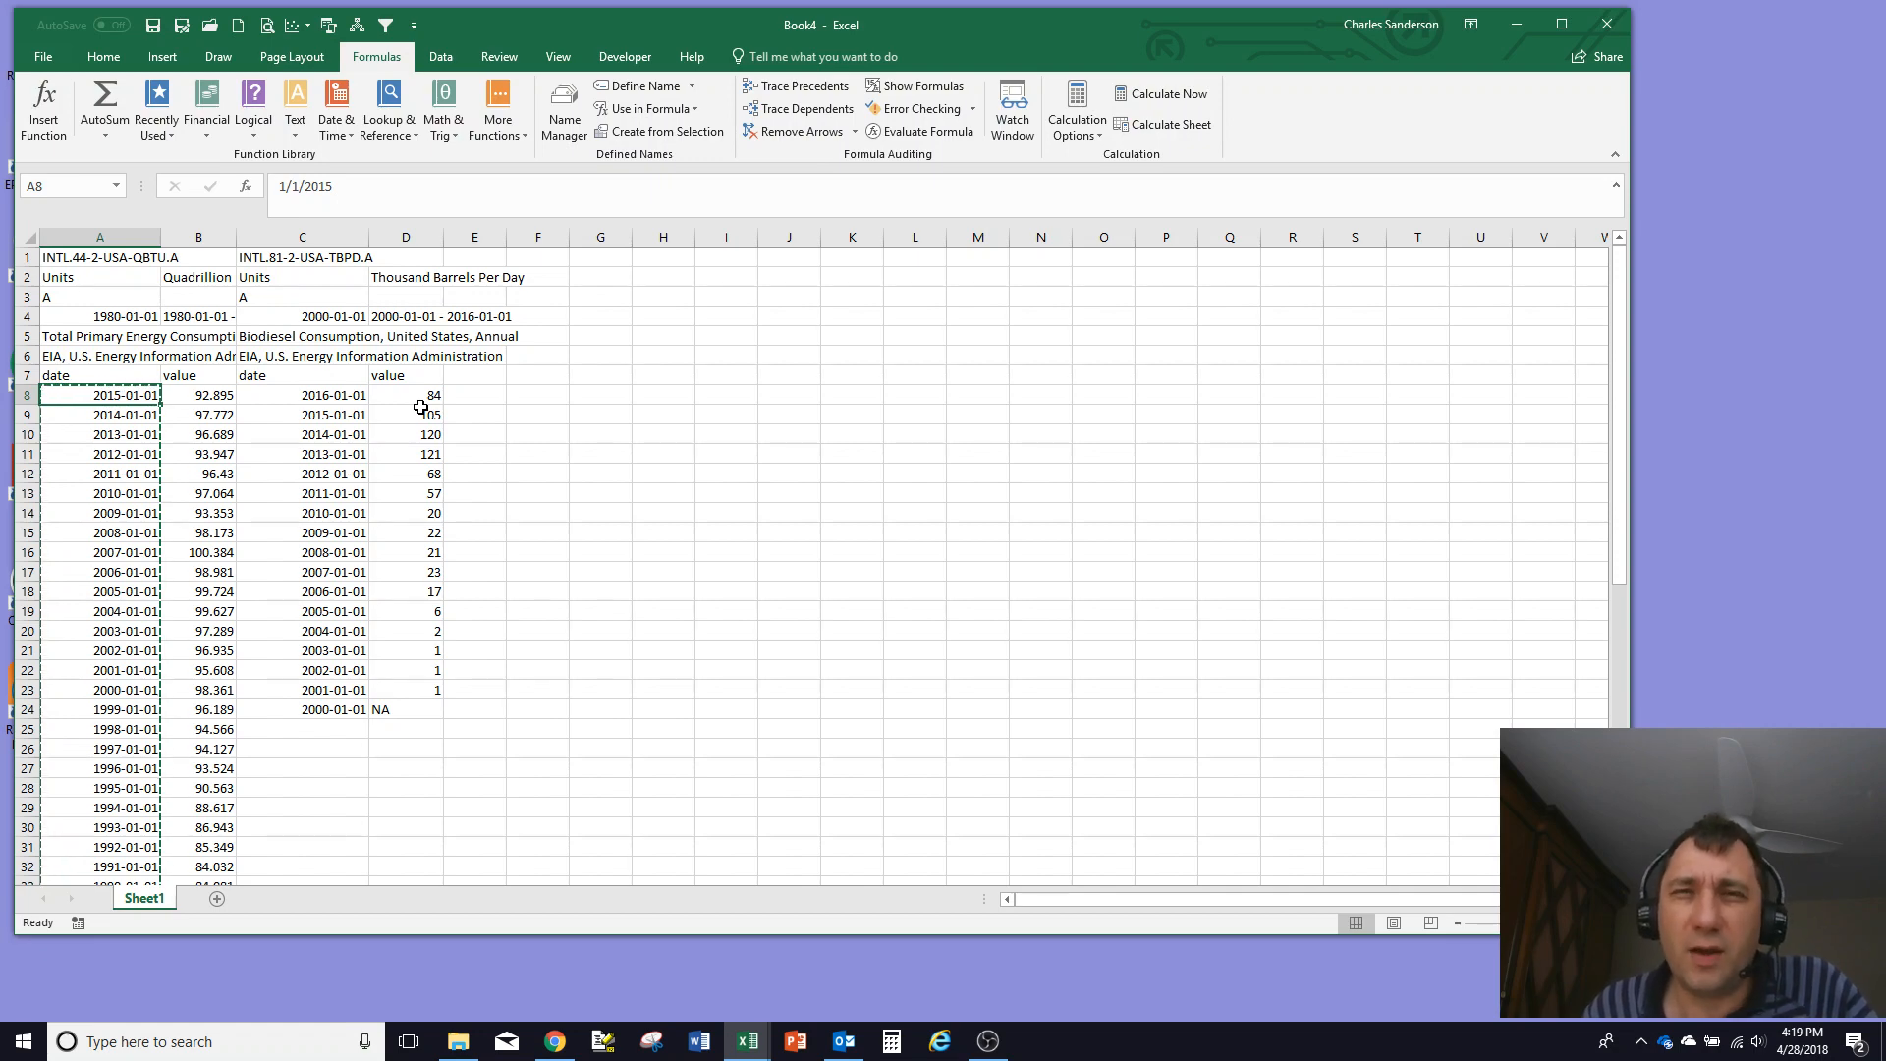
Step: Enter the unit labels BTU in H1 and J in I1
click(656, 260)
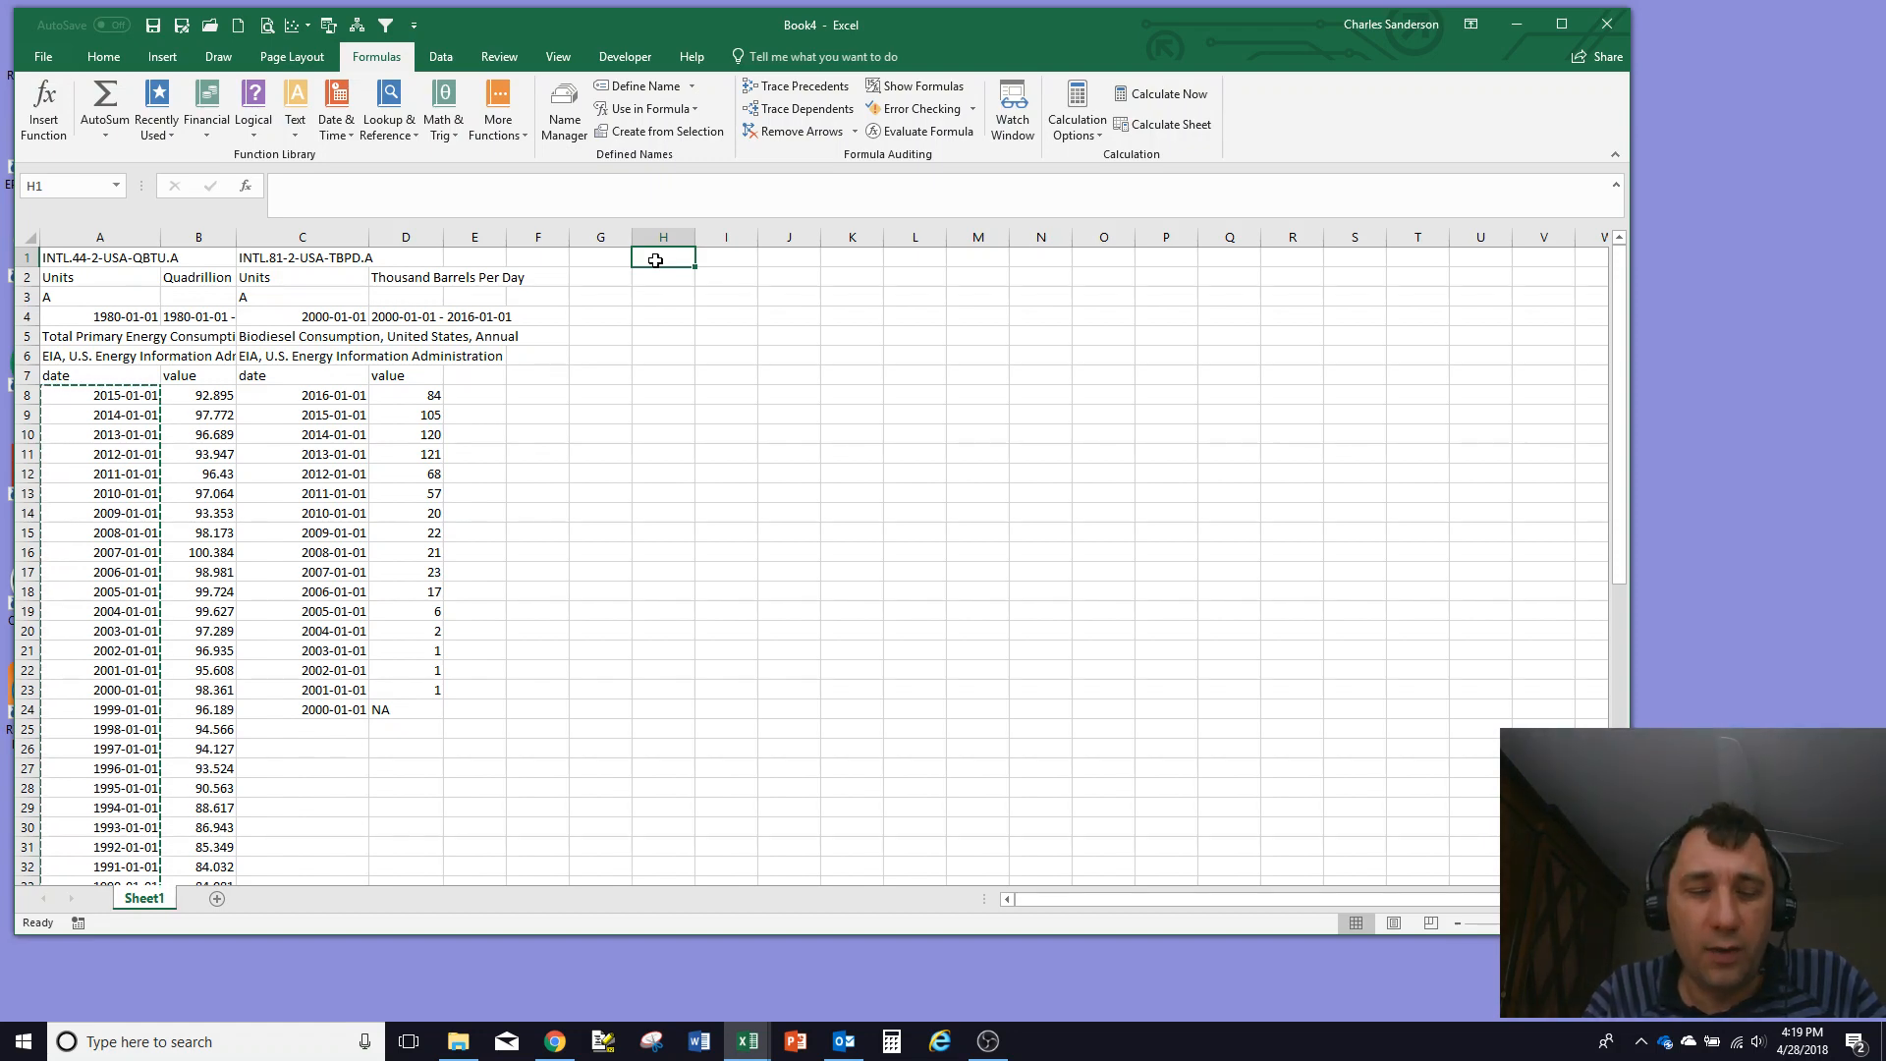
text(BTU)
key(Tab)
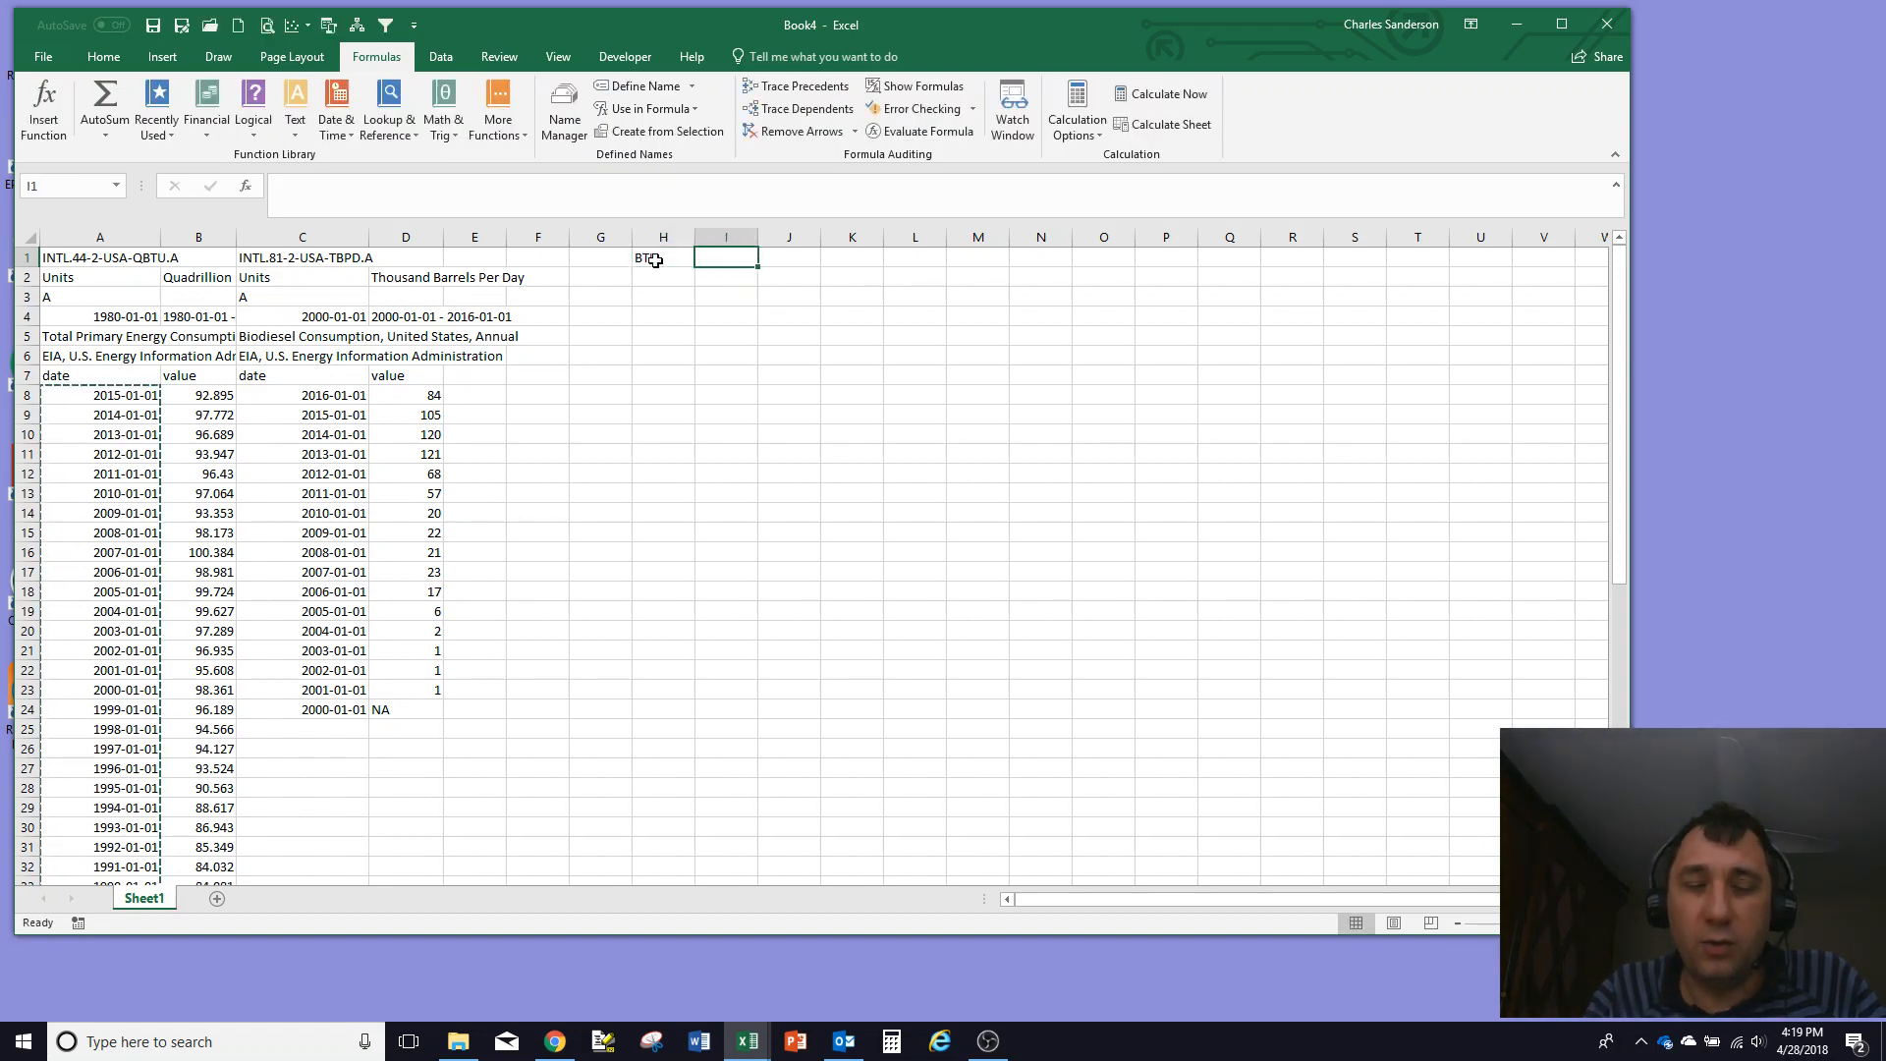
text(J)
key(Tab)
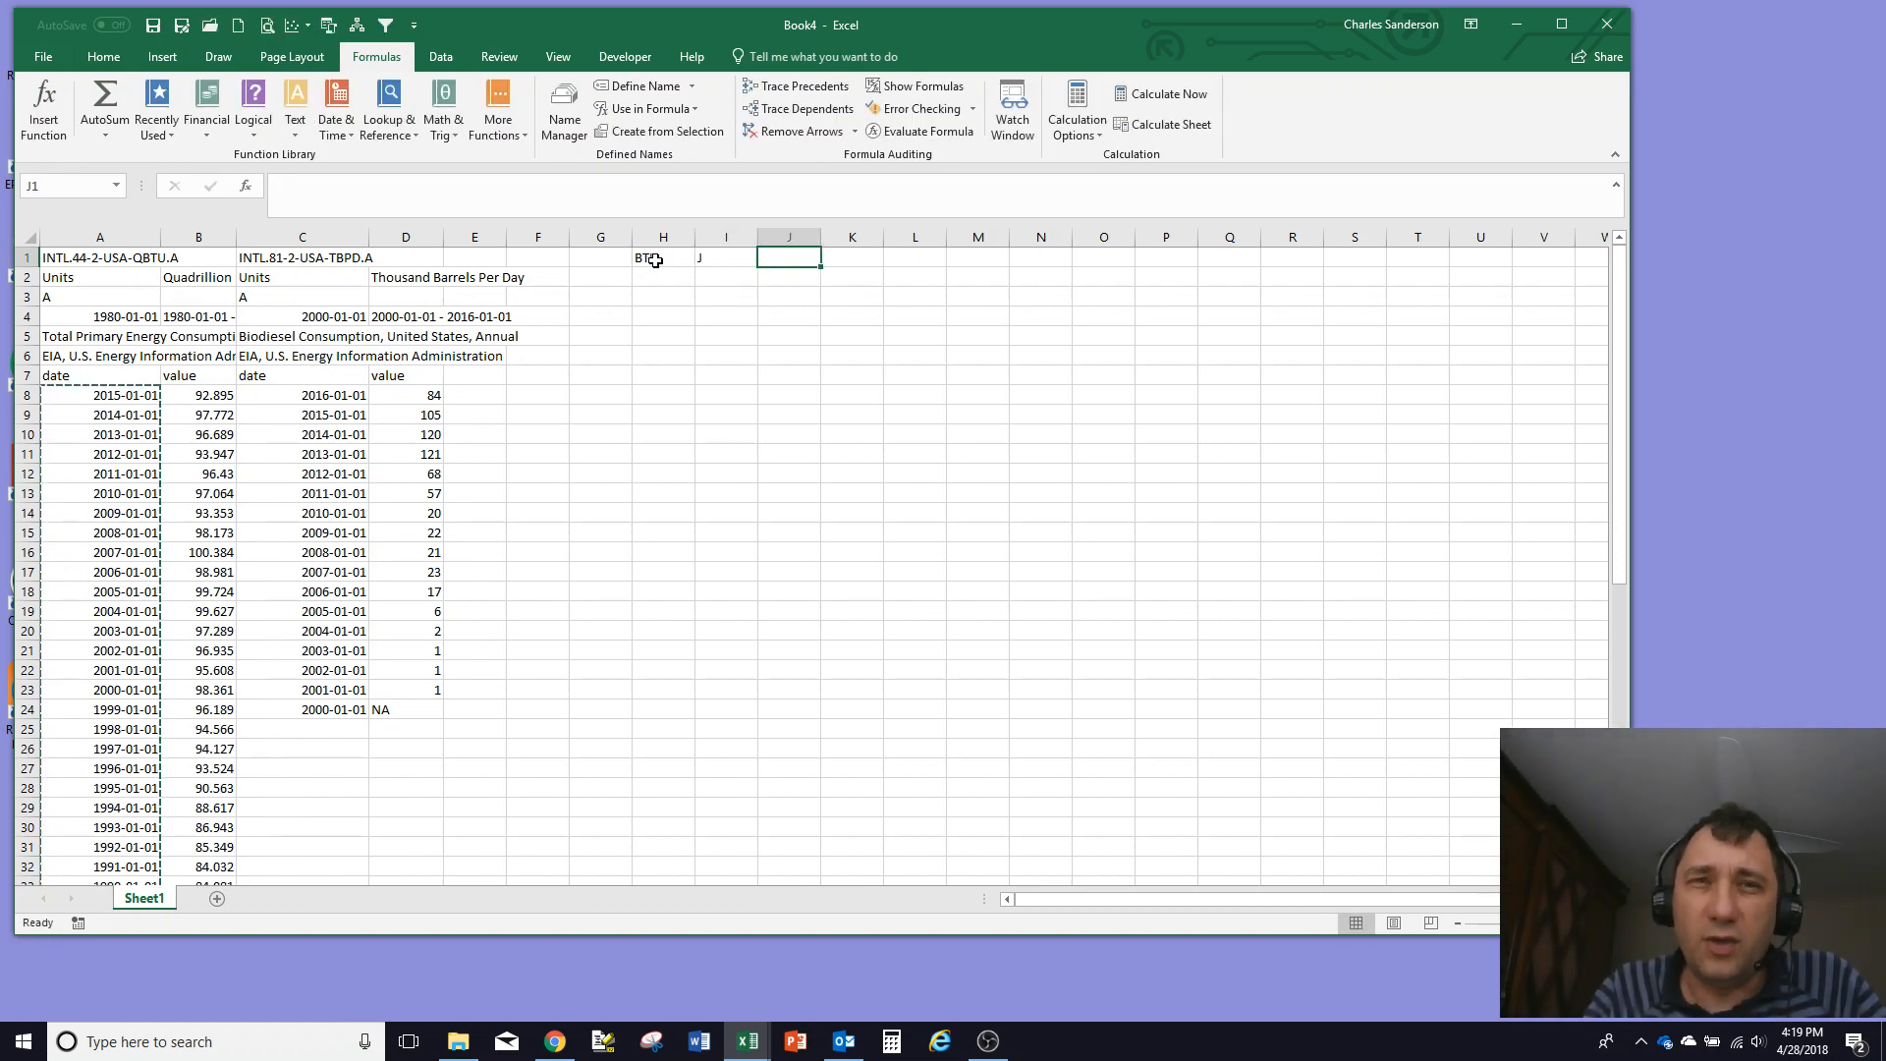
Step: Calculate the BTU-to-joule factor in J1 with the formula =CONVERT(1,H1,I1)
text(=convert)
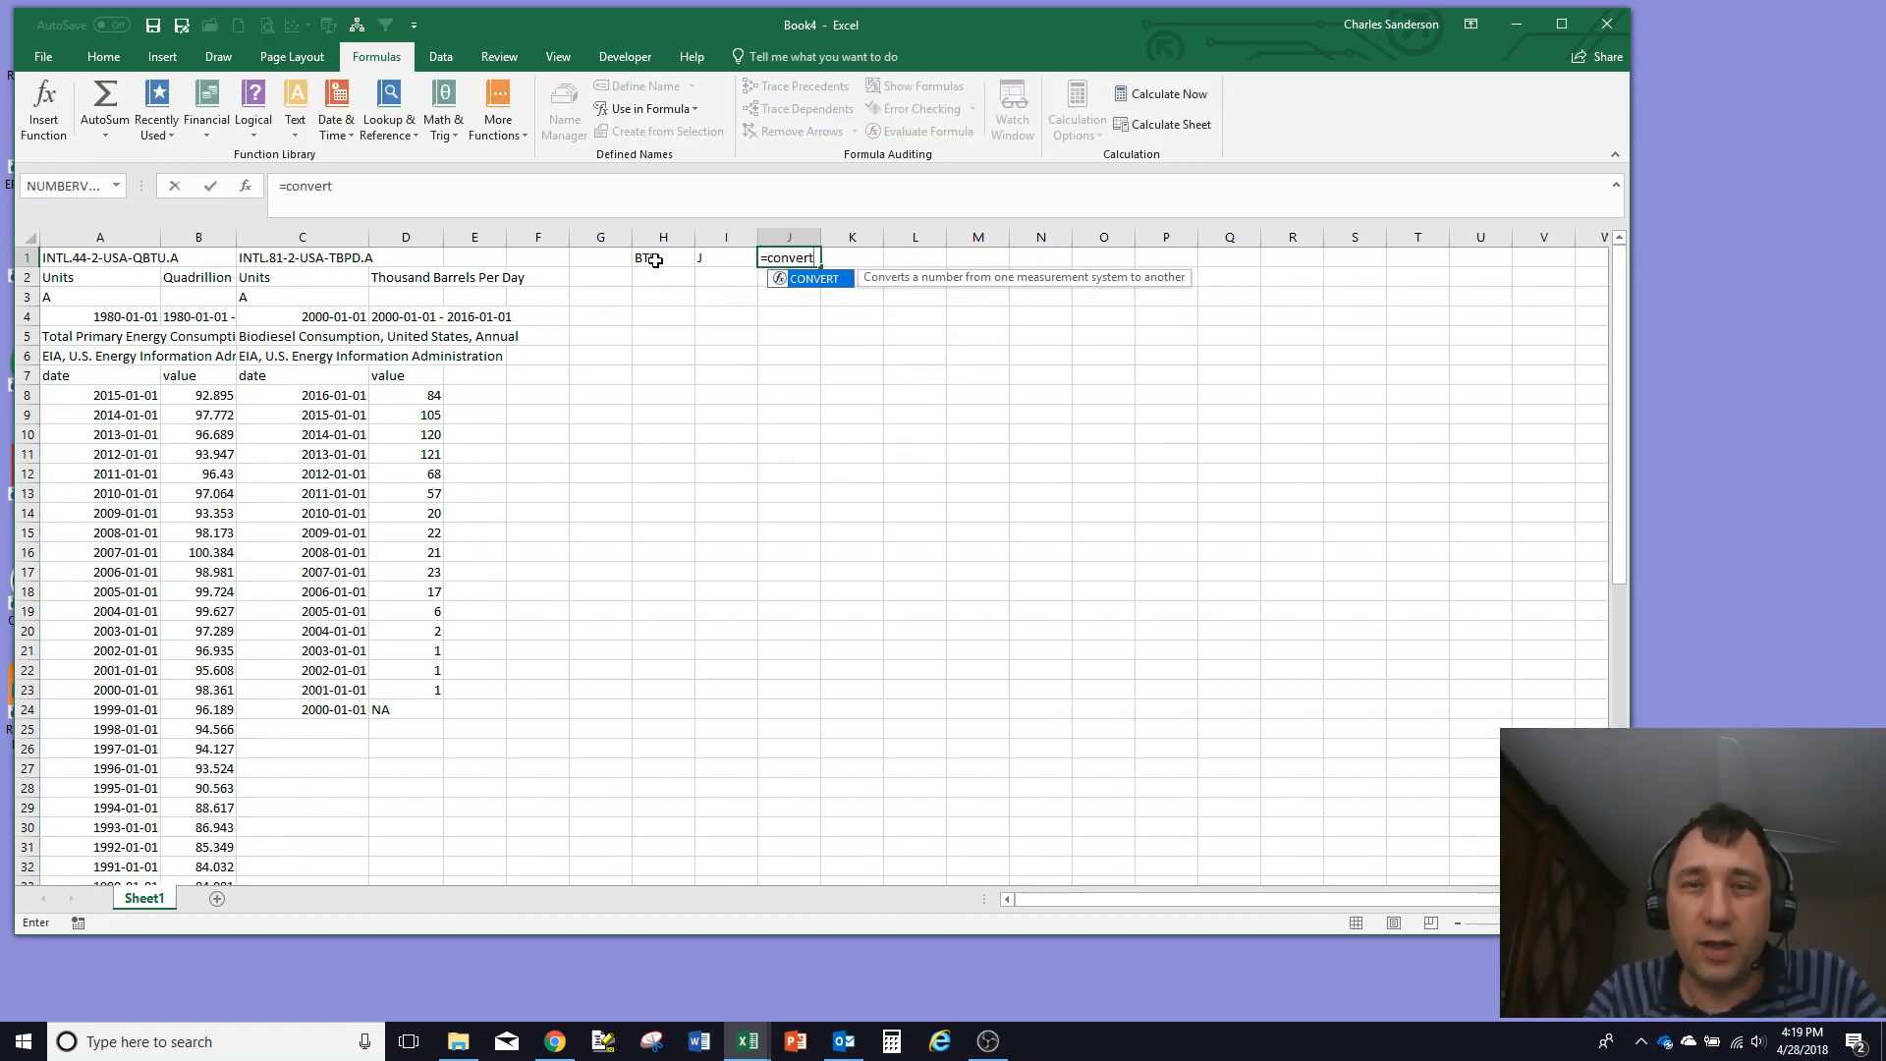
text(()
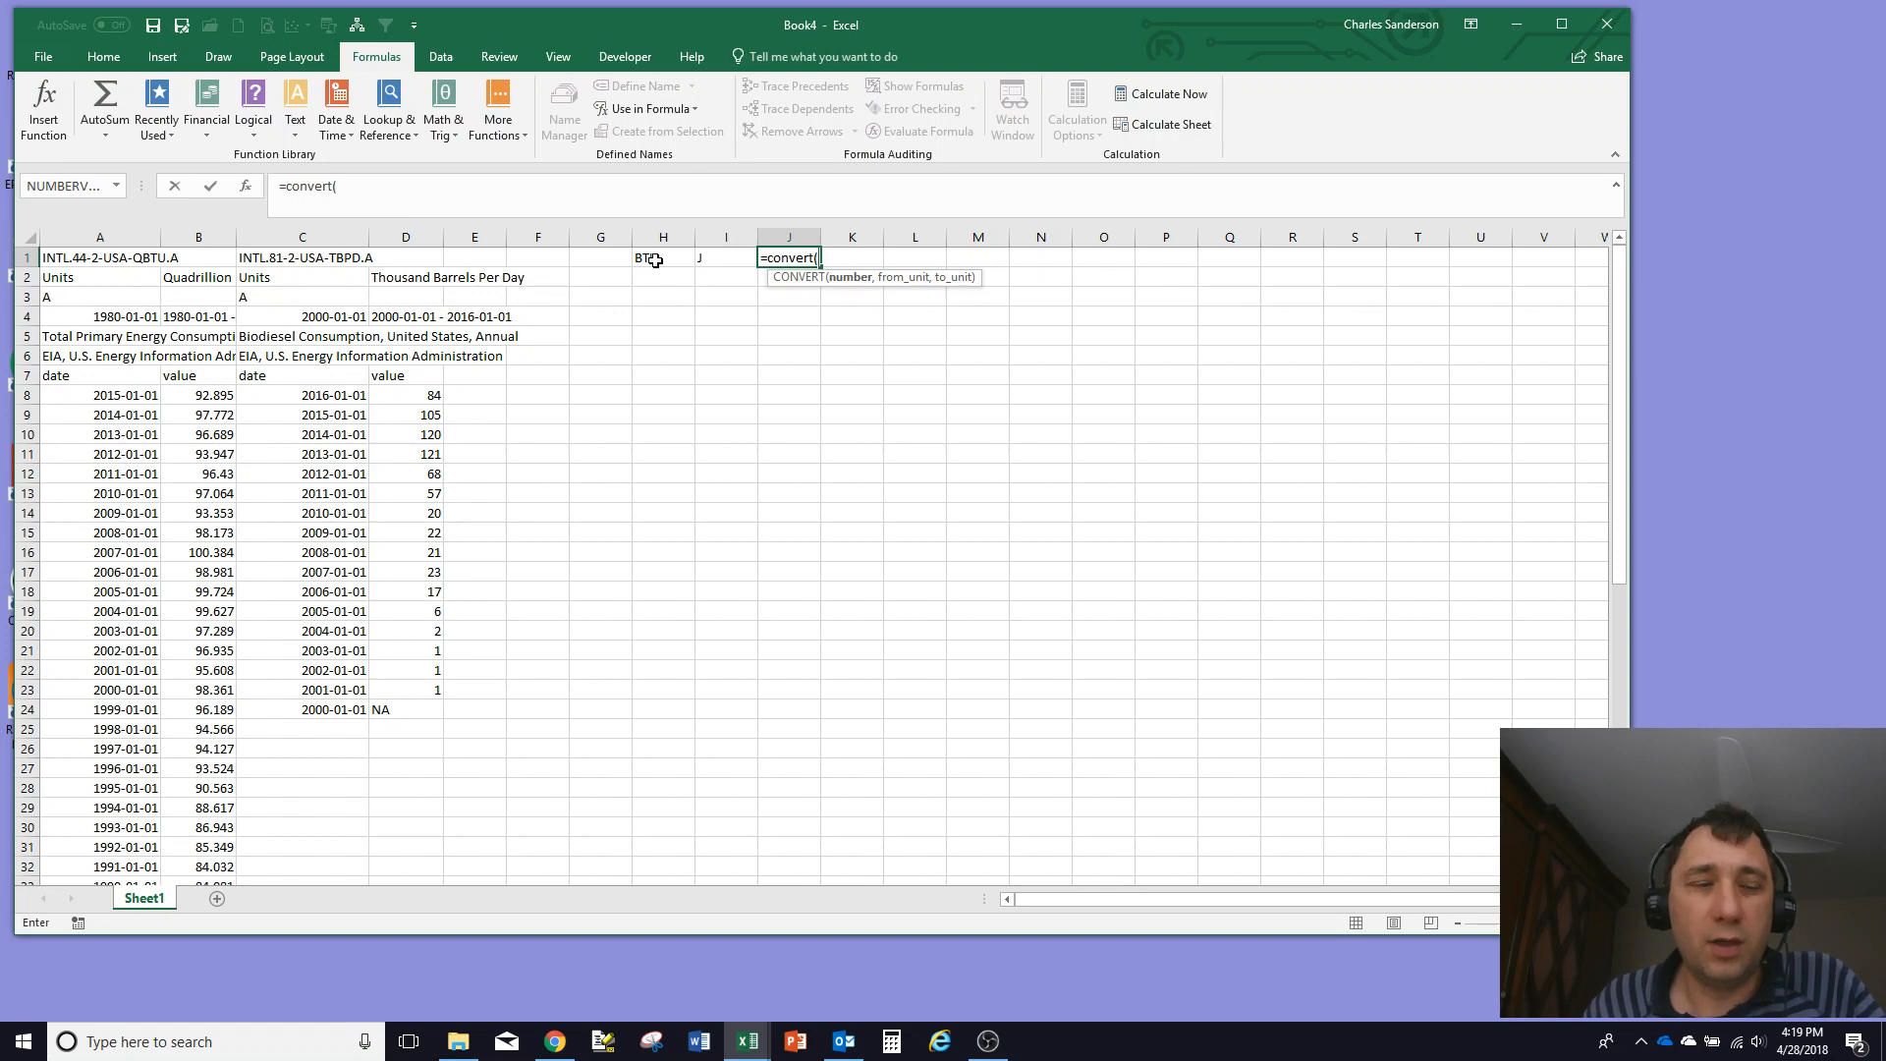
text(1,)
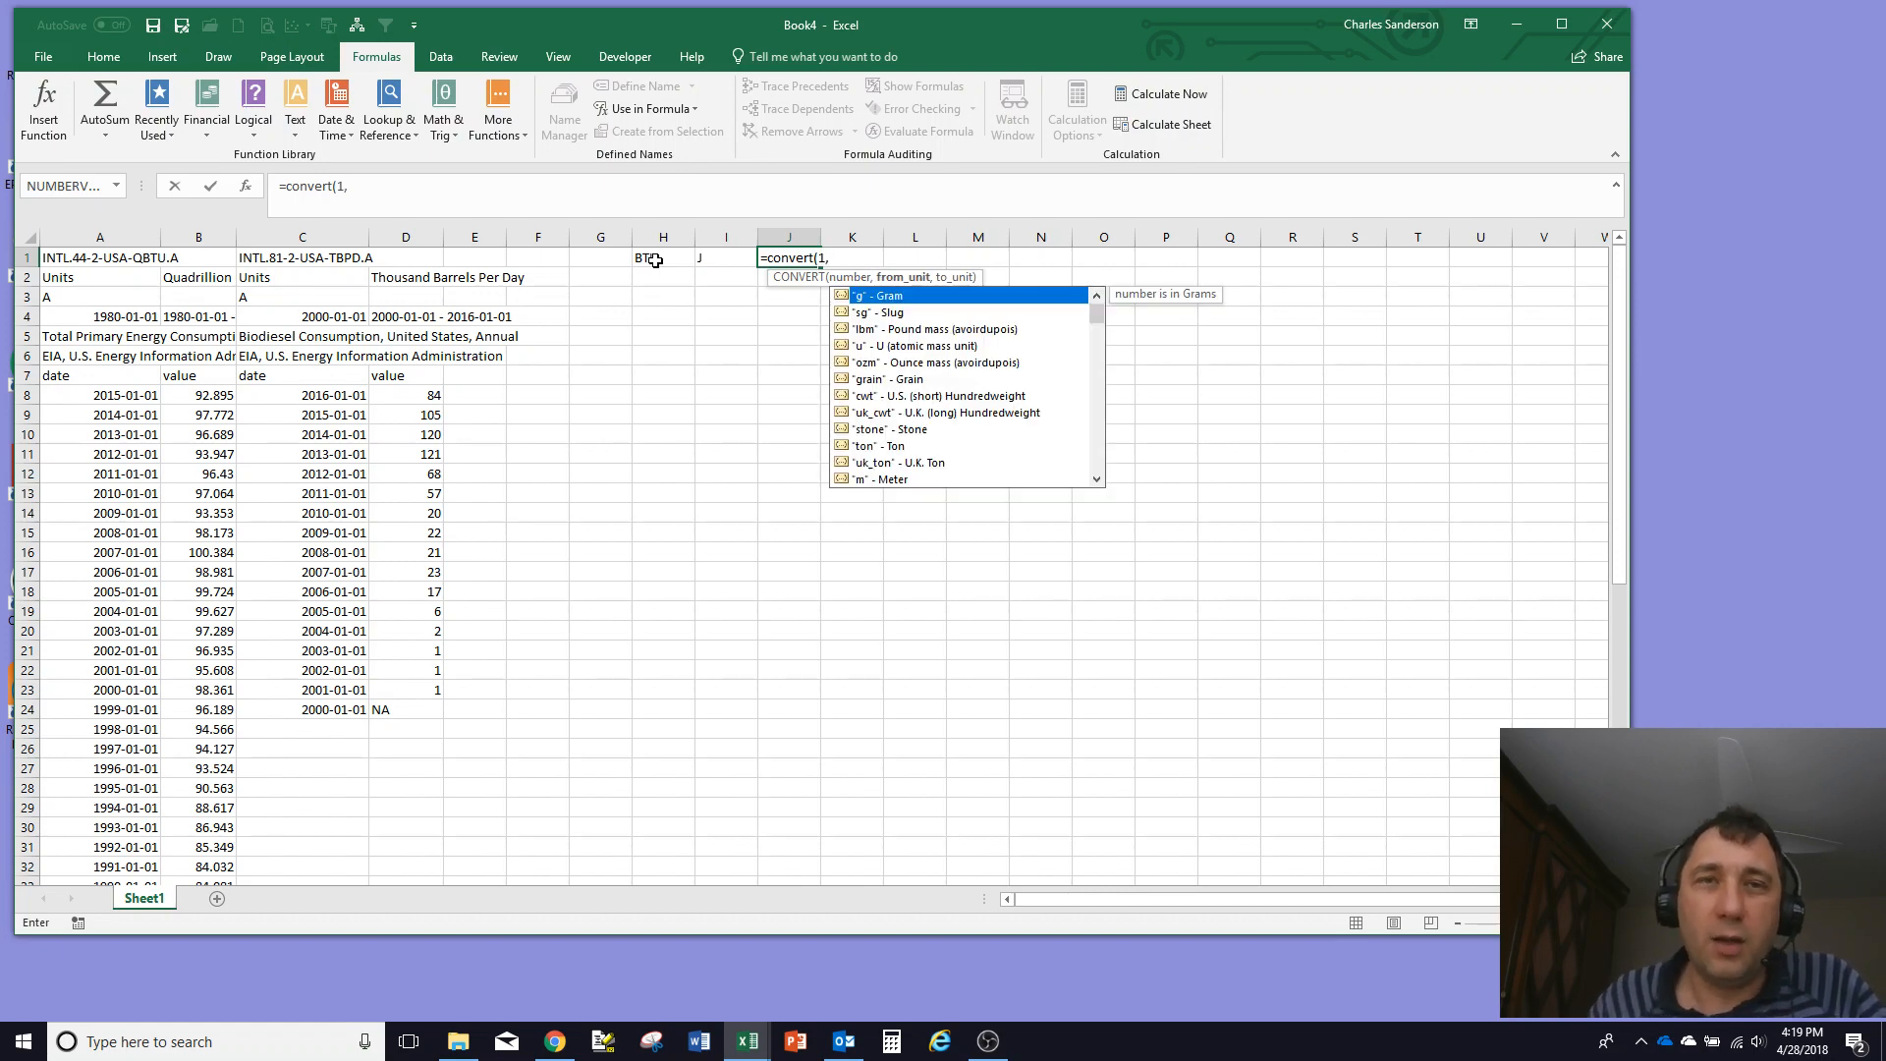
click(655, 259)
text(,)
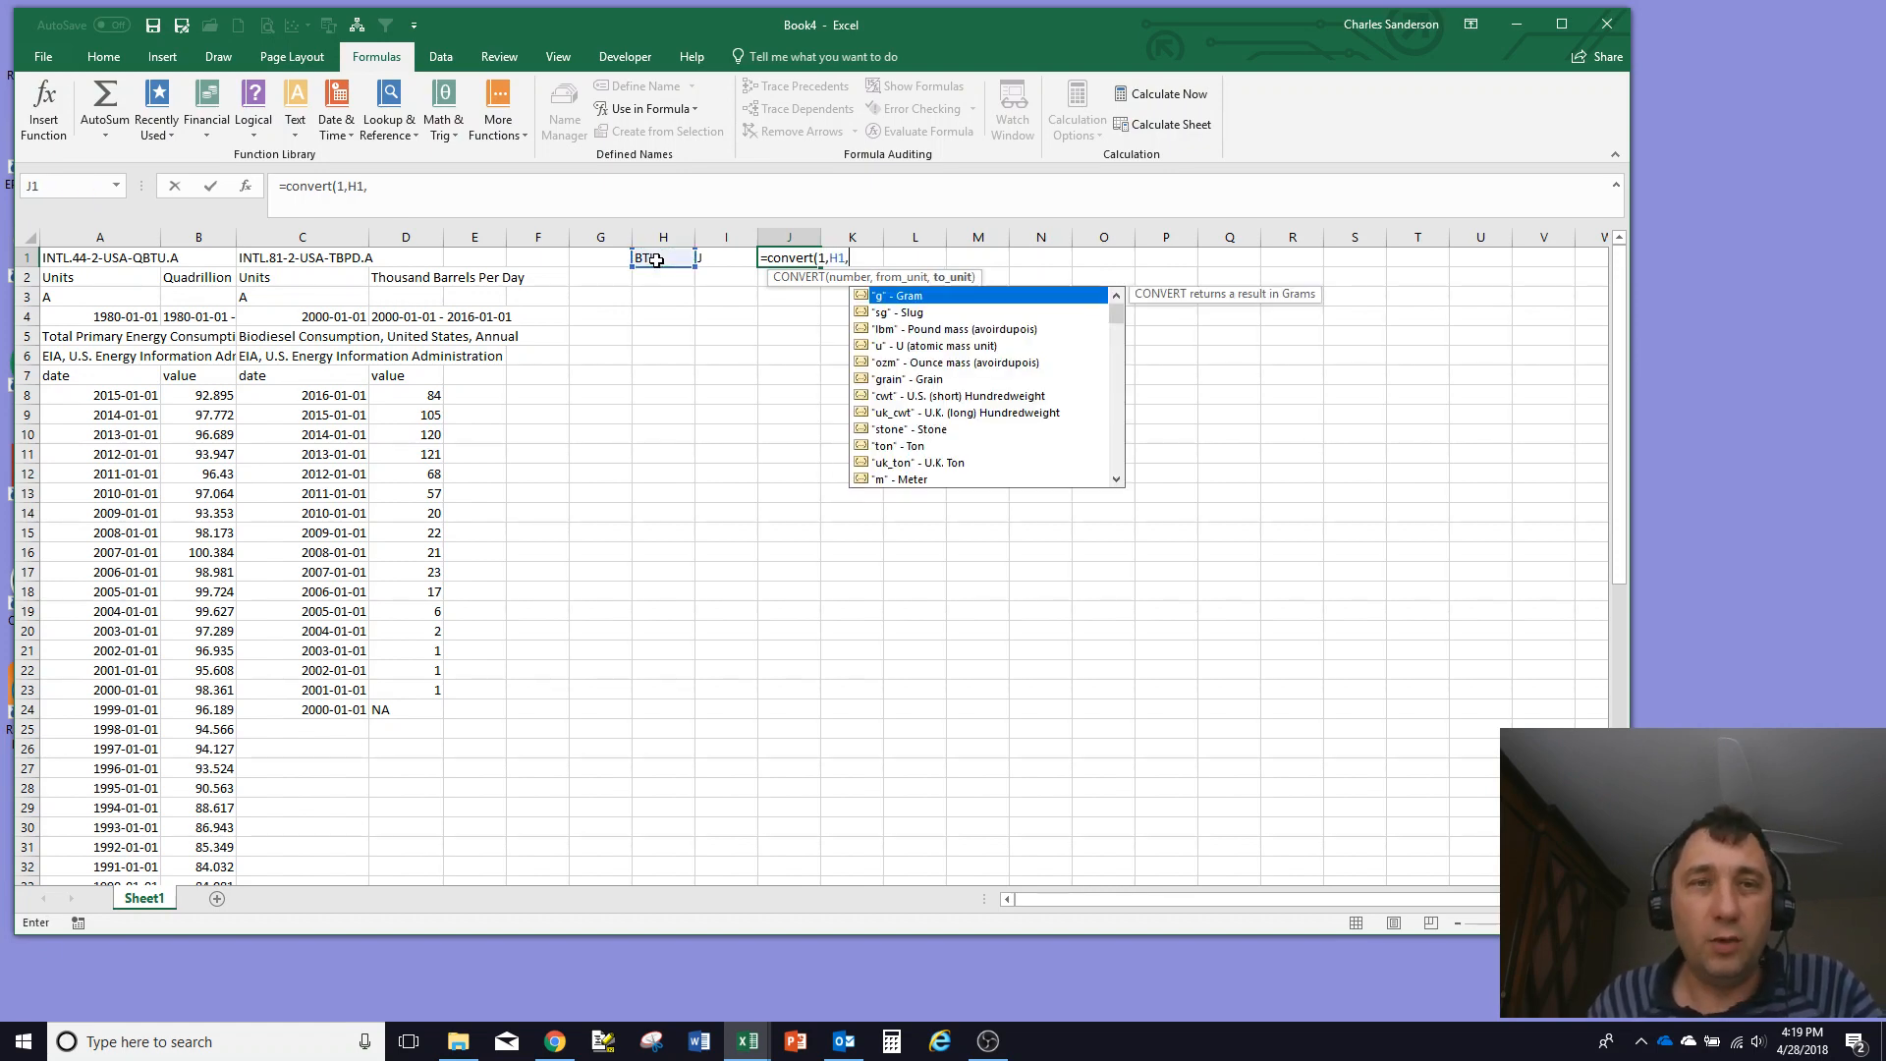
click(730, 258)
text())
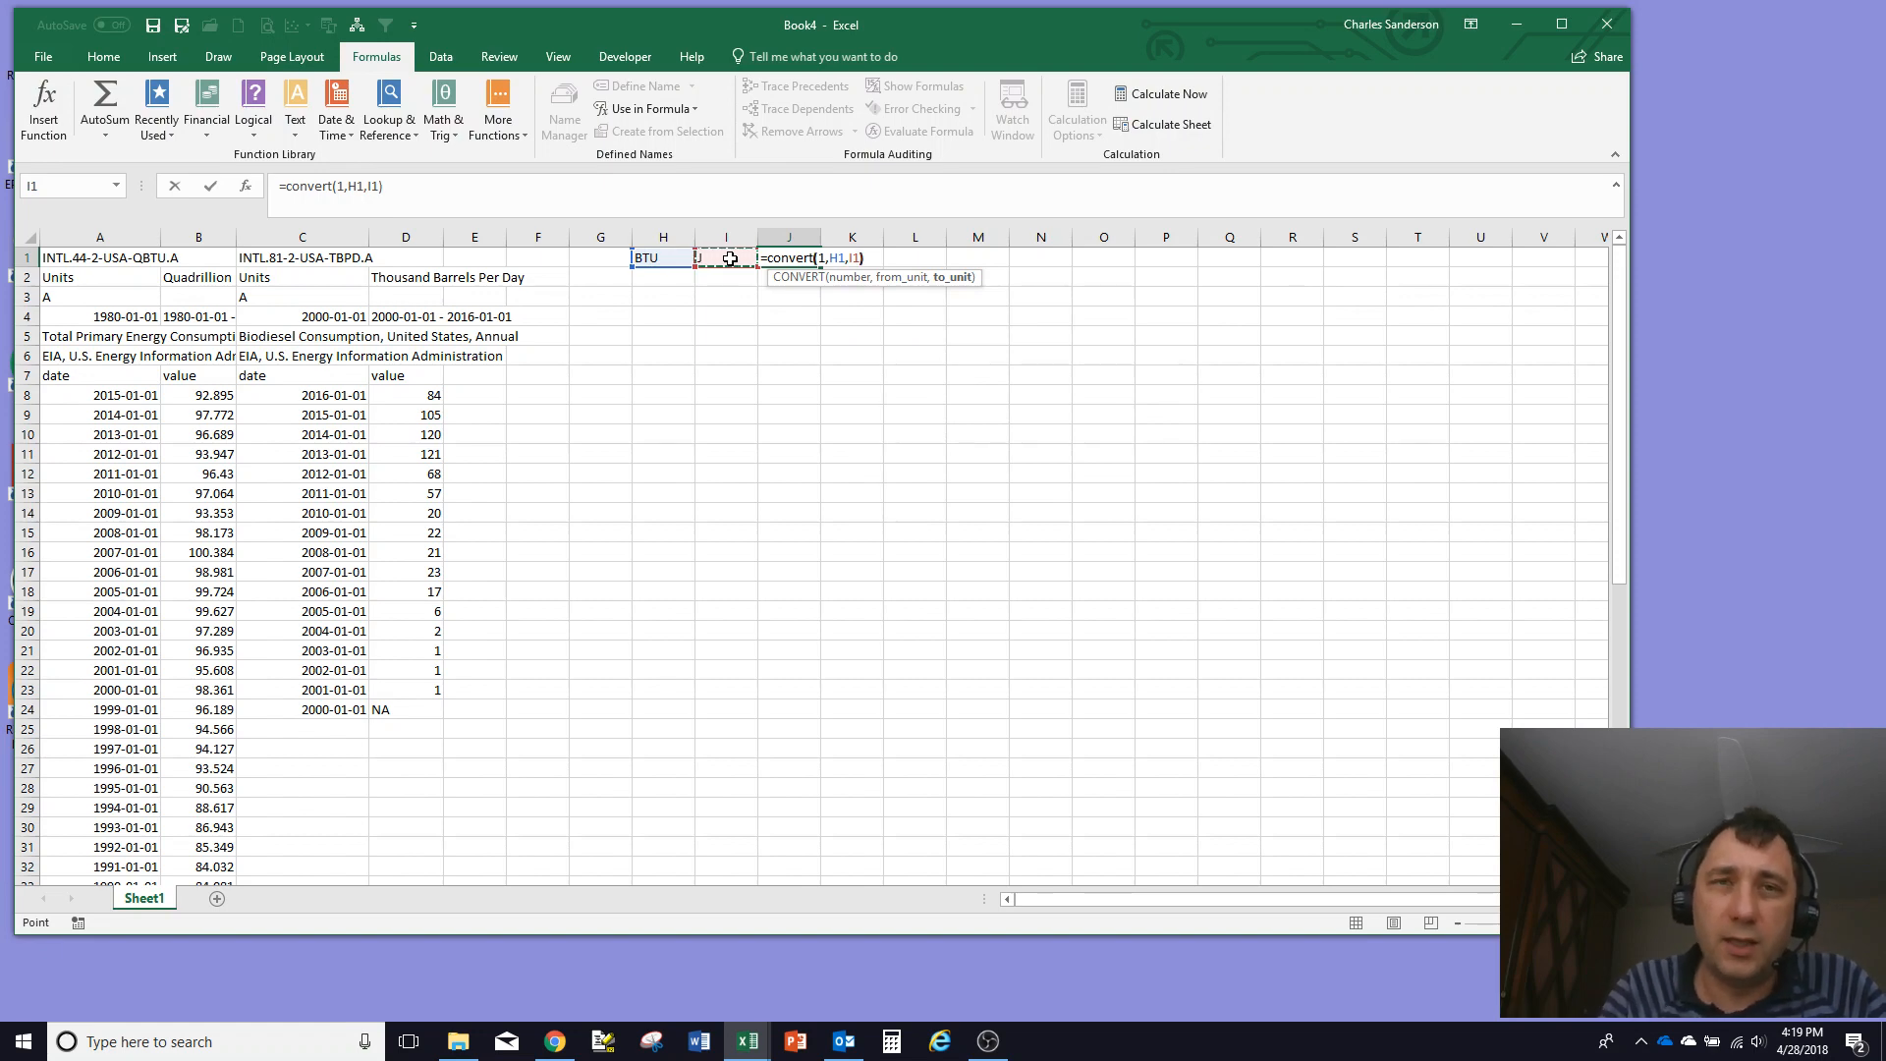
key(Return)
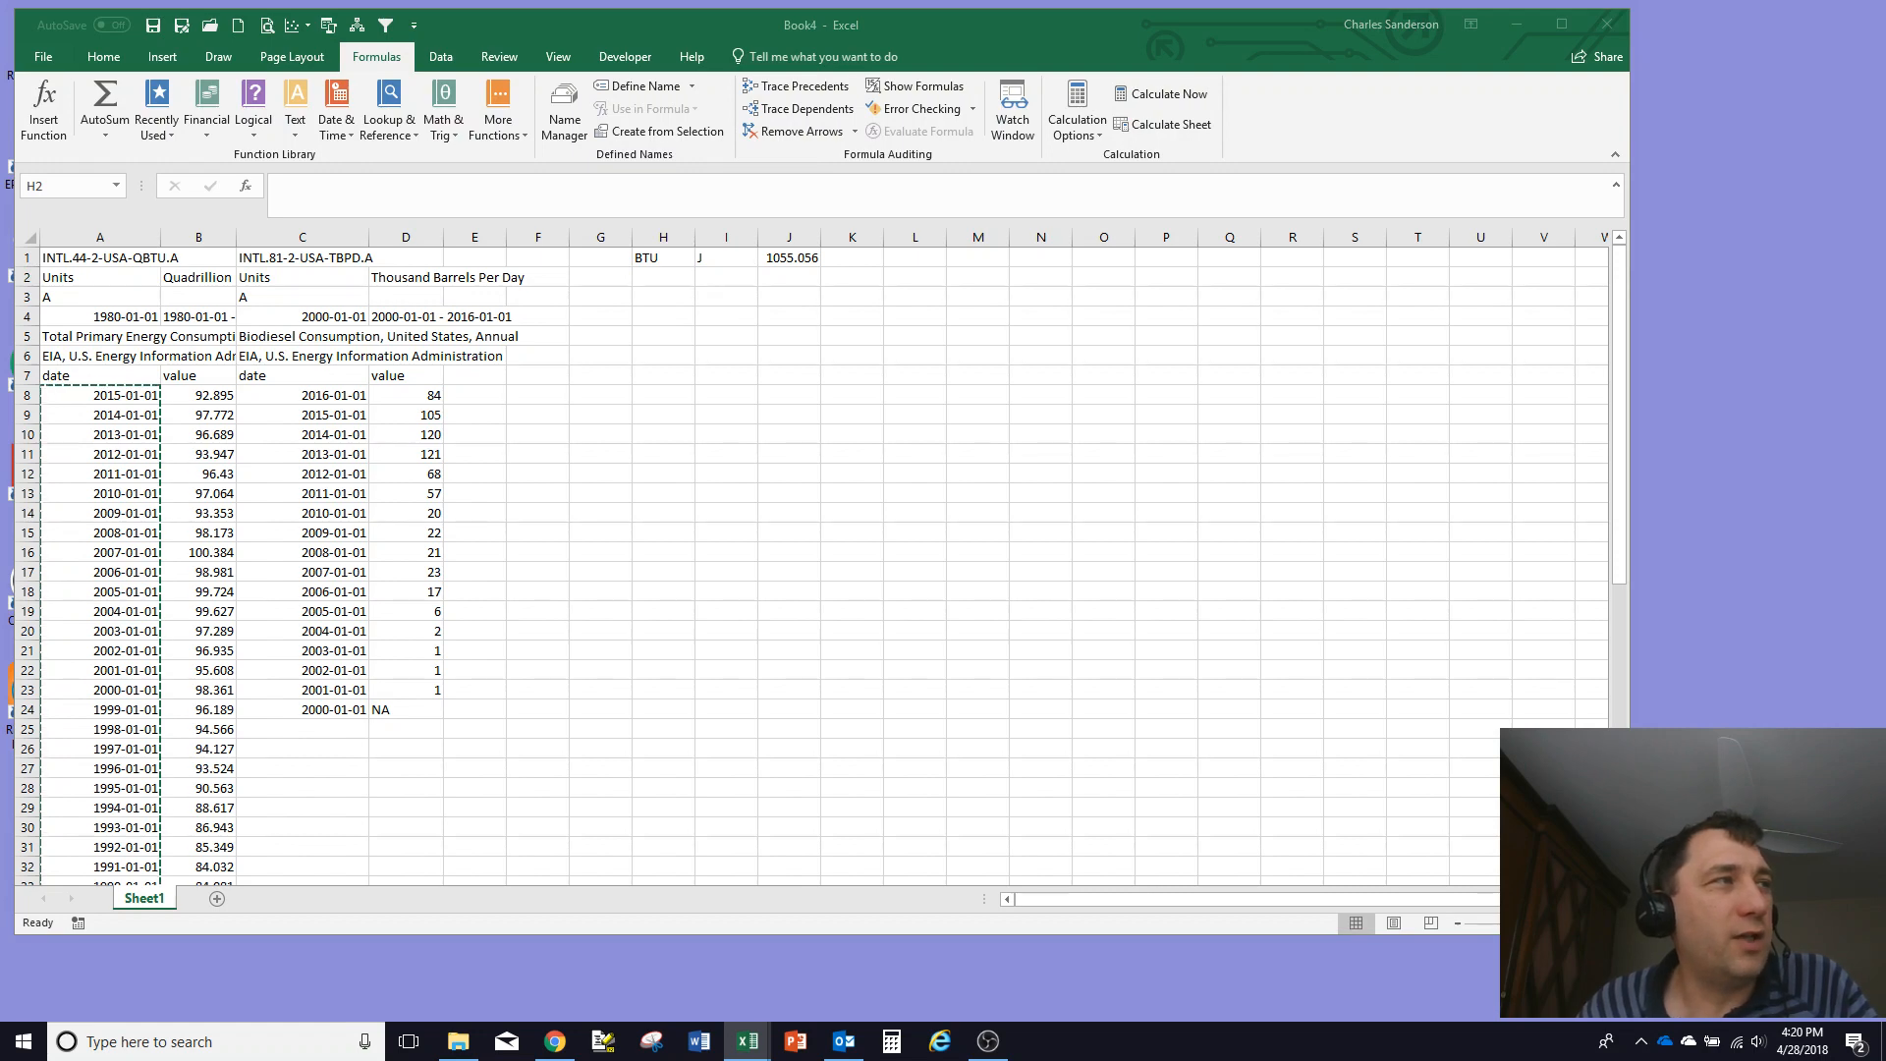
Step: Paste the copied 1000 bbl biodiesel to quad BTU factor, 0.00195737475, into H2:J2 and fit column H to its contents
right_click(673, 277)
click(739, 360)
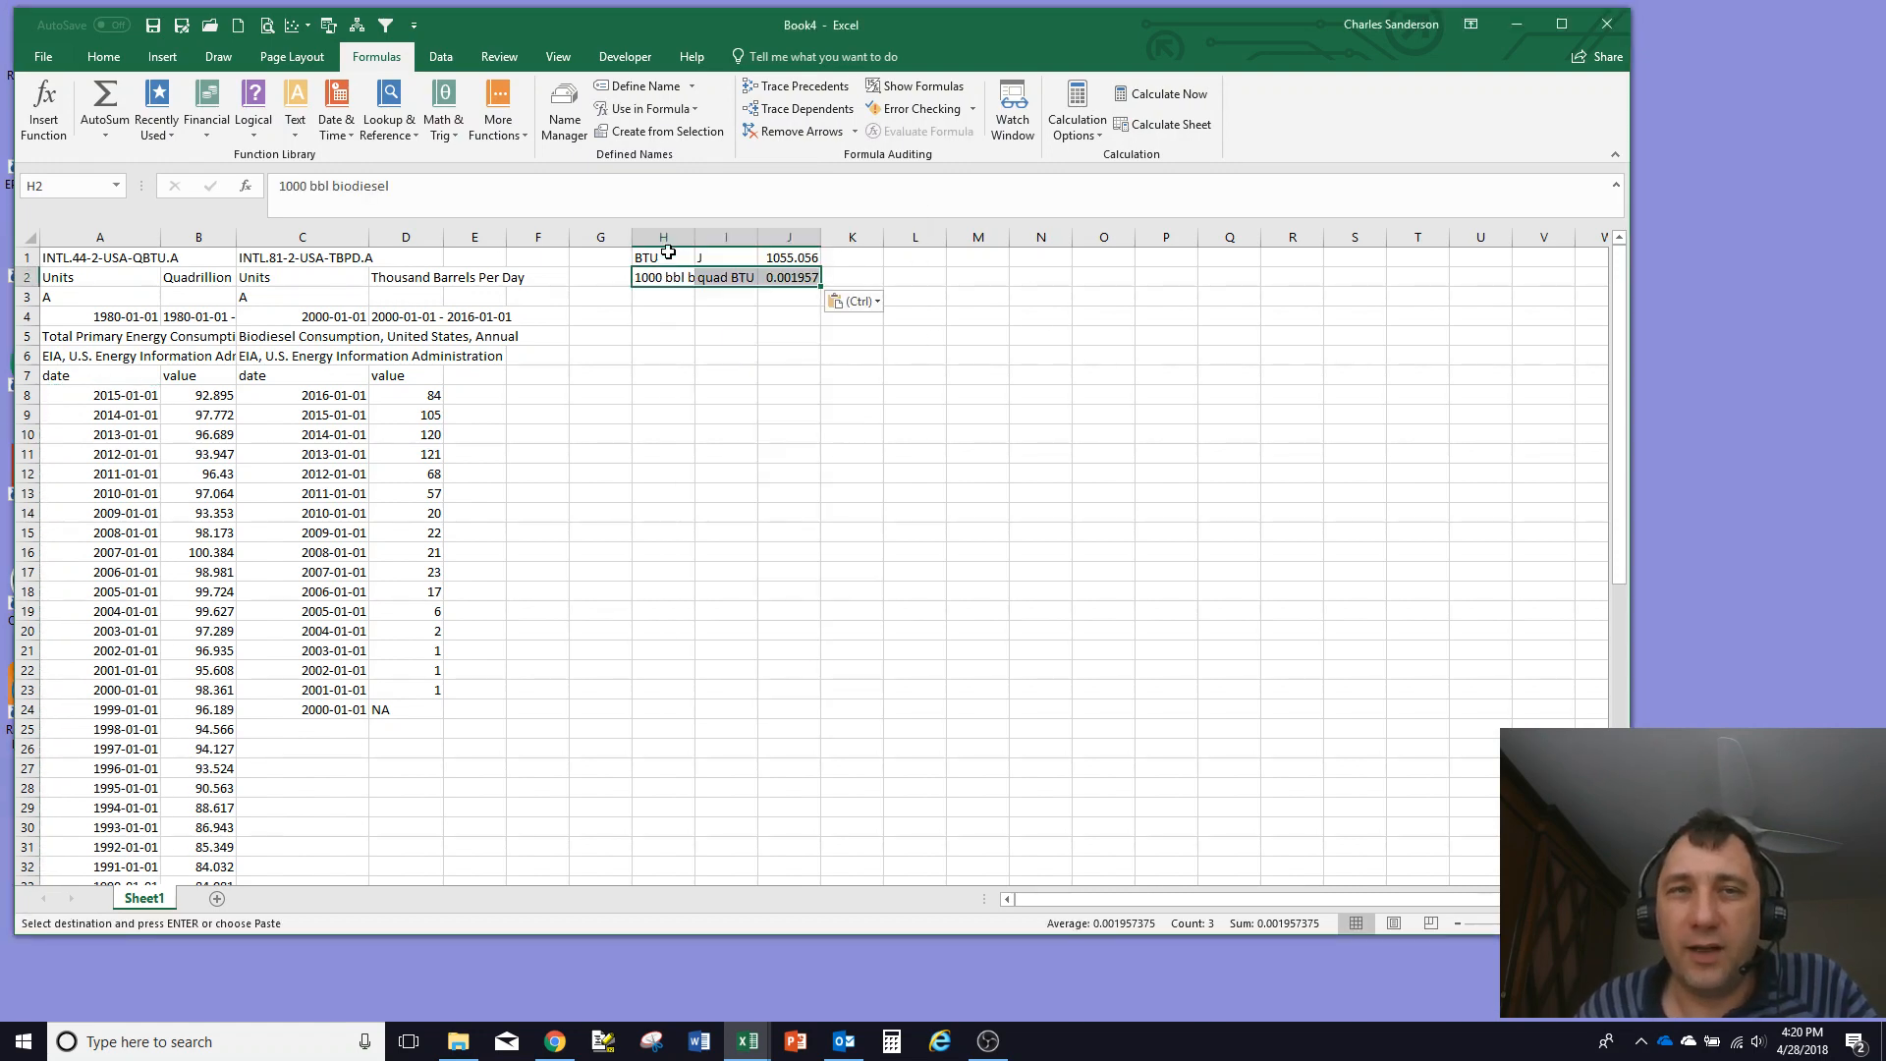
double_click(692, 236)
click(844, 277)
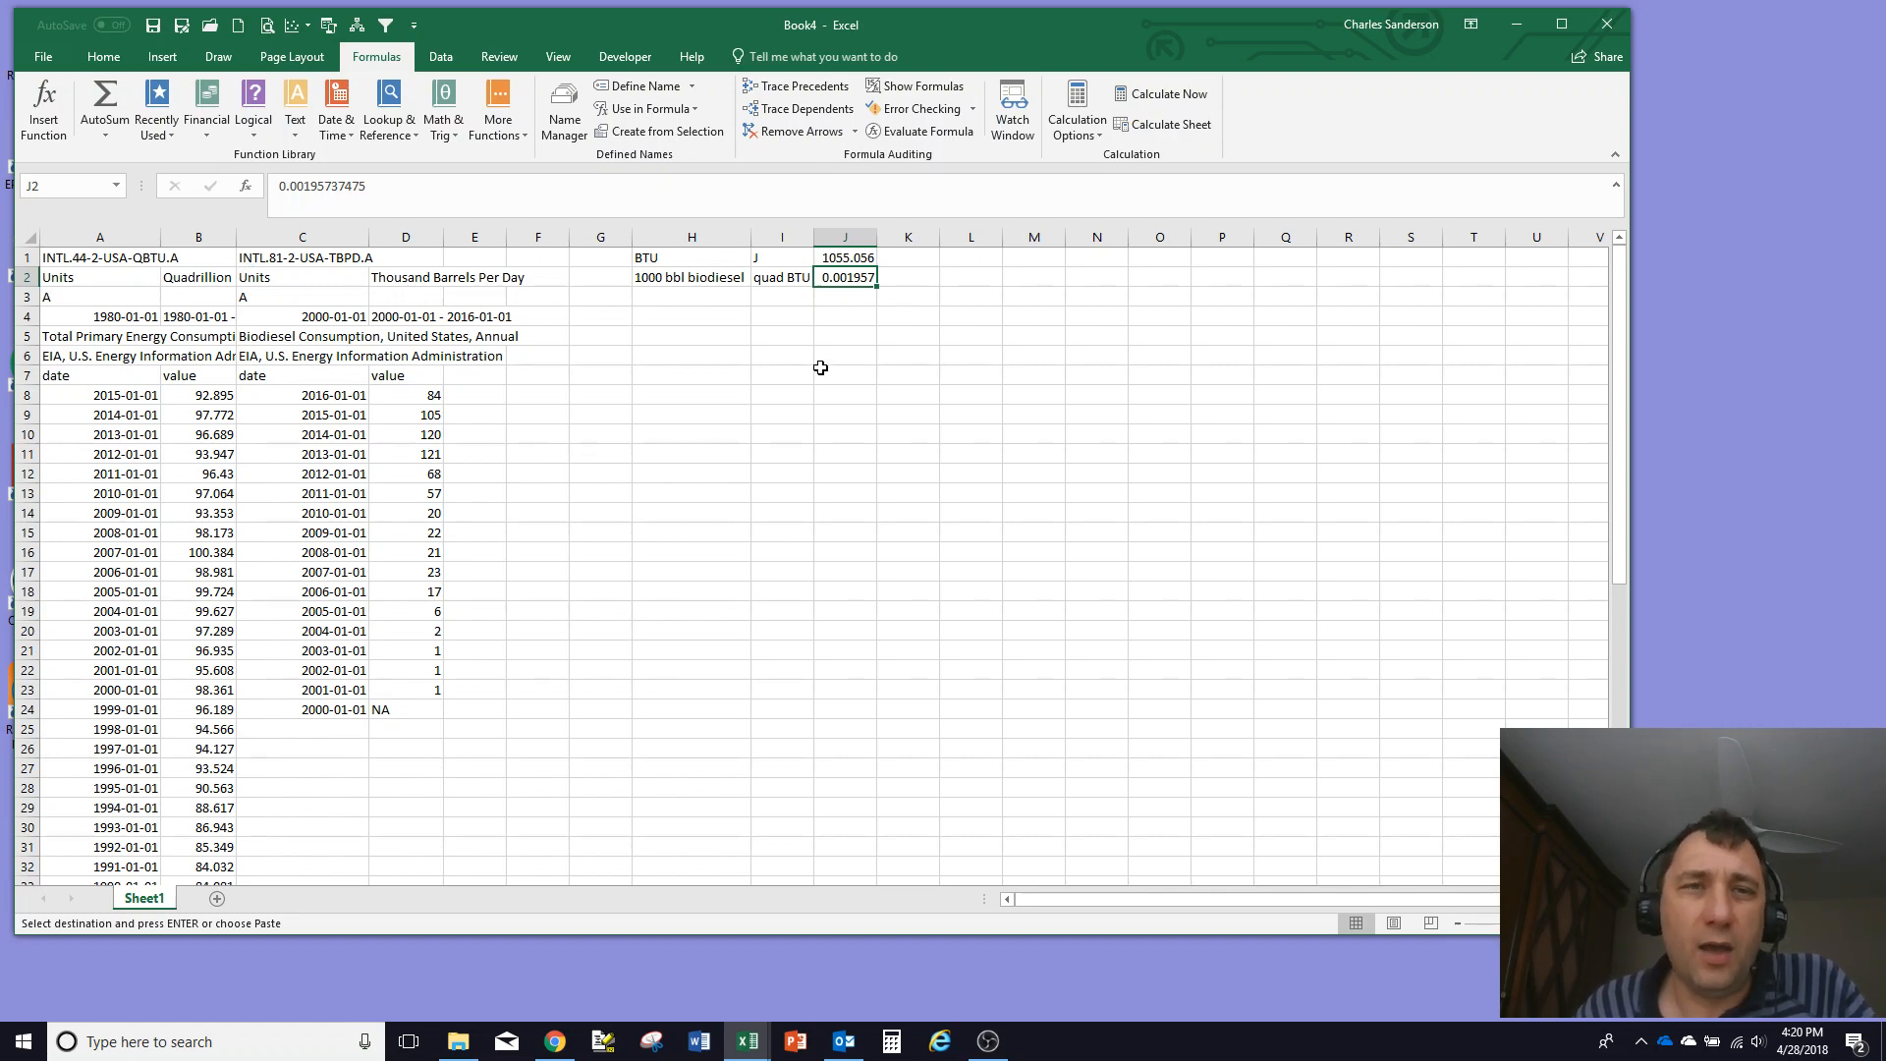
Step: Enter the column header Date in H4
click(695, 317)
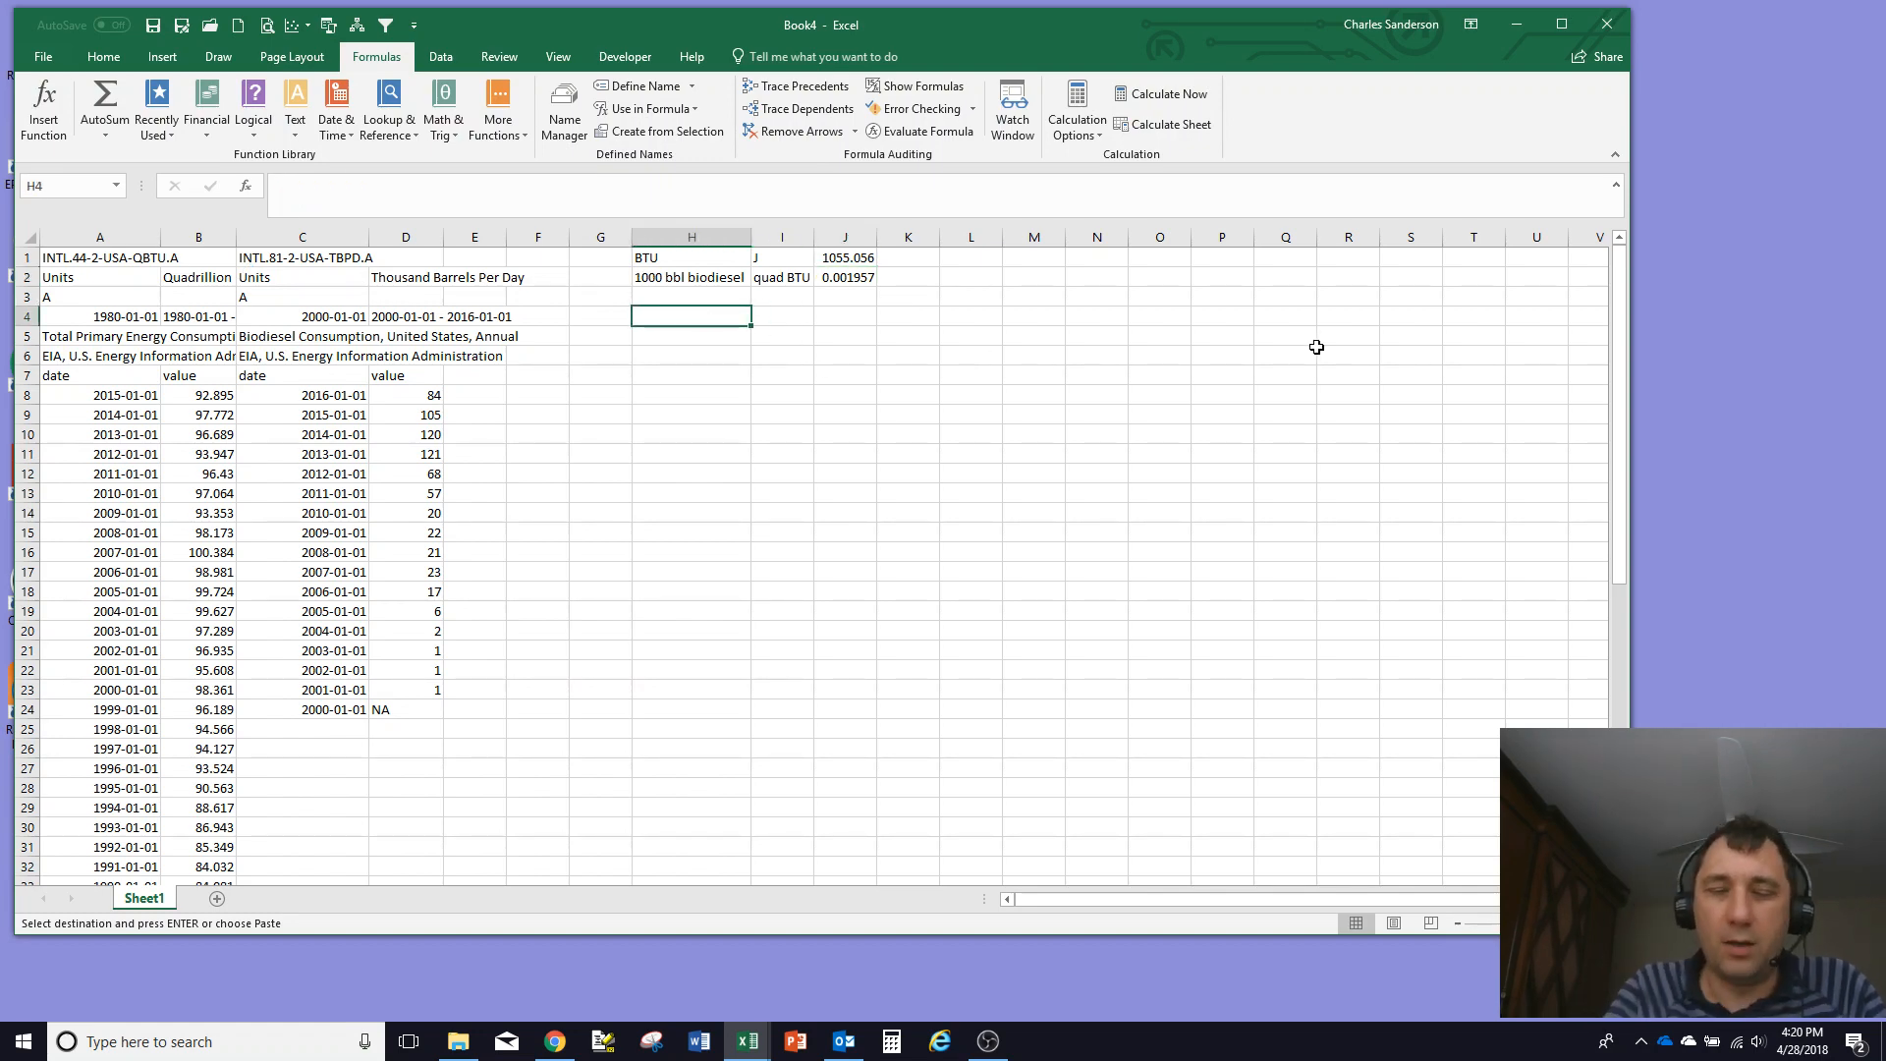
text(Date)
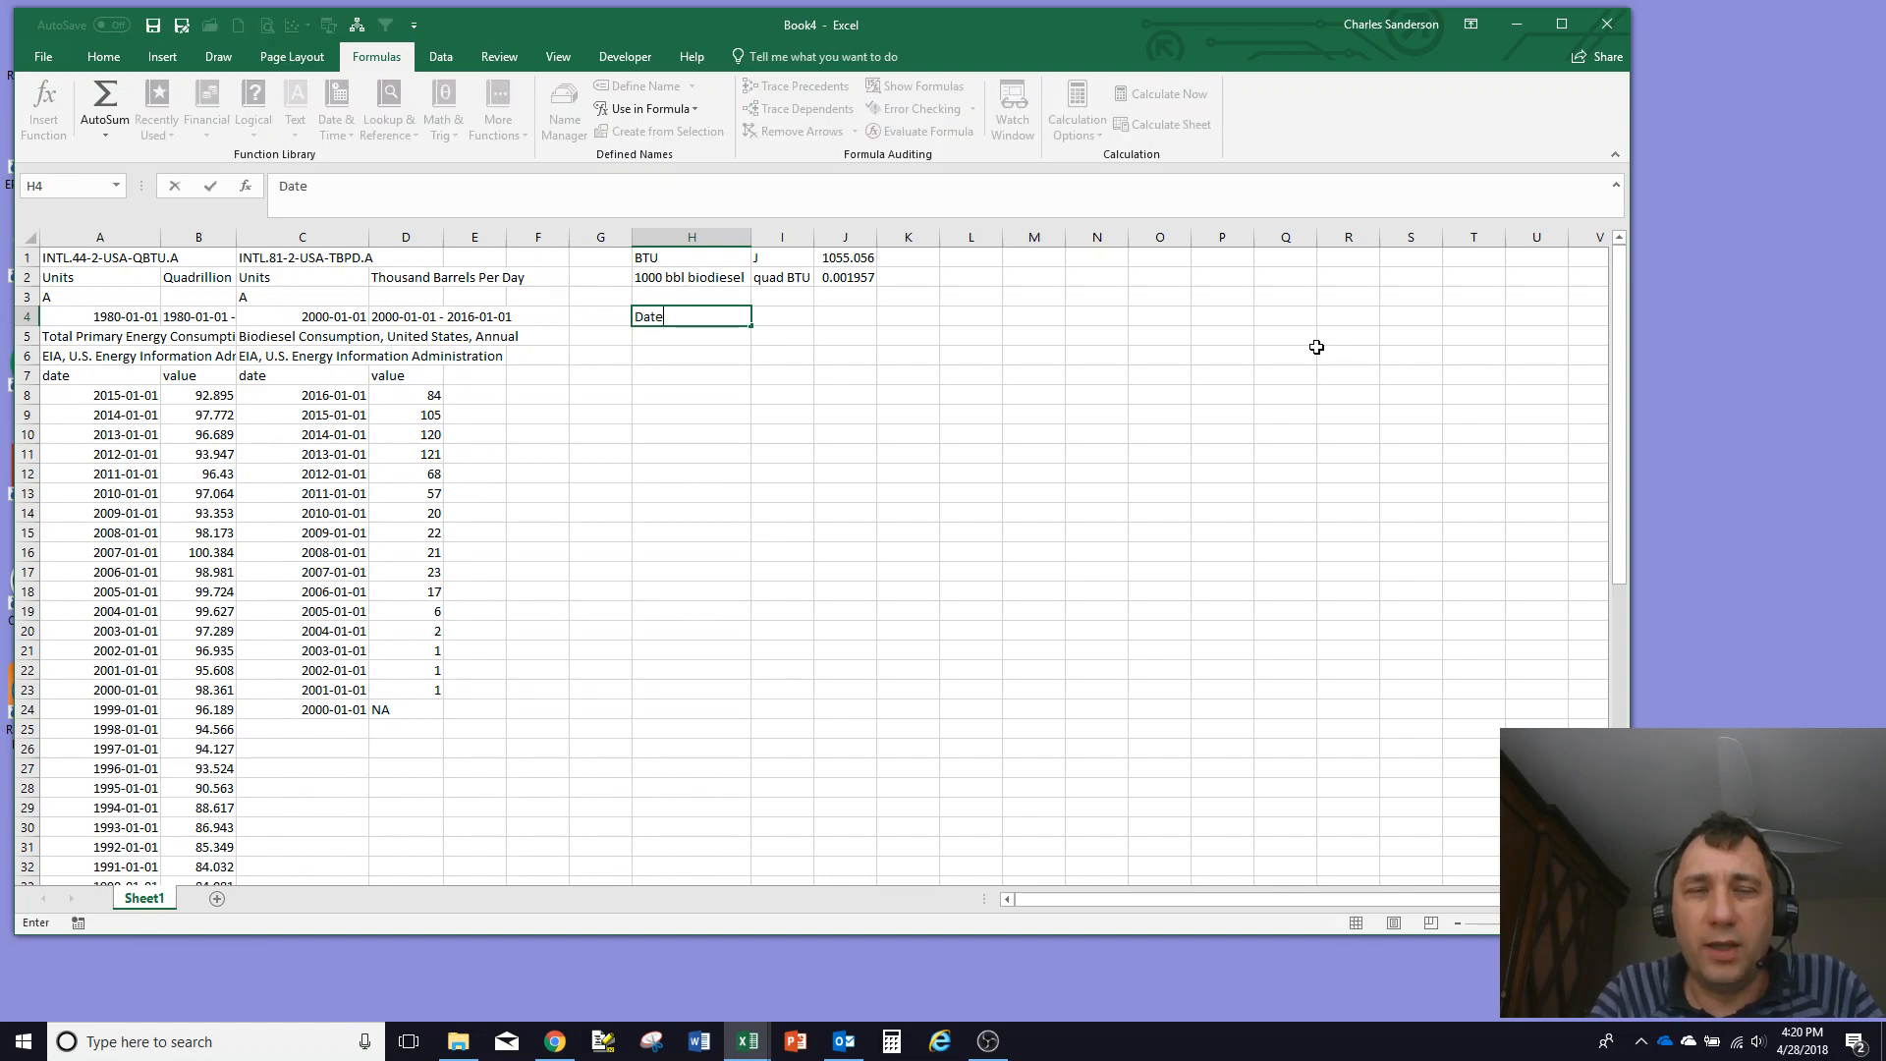
key(Return)
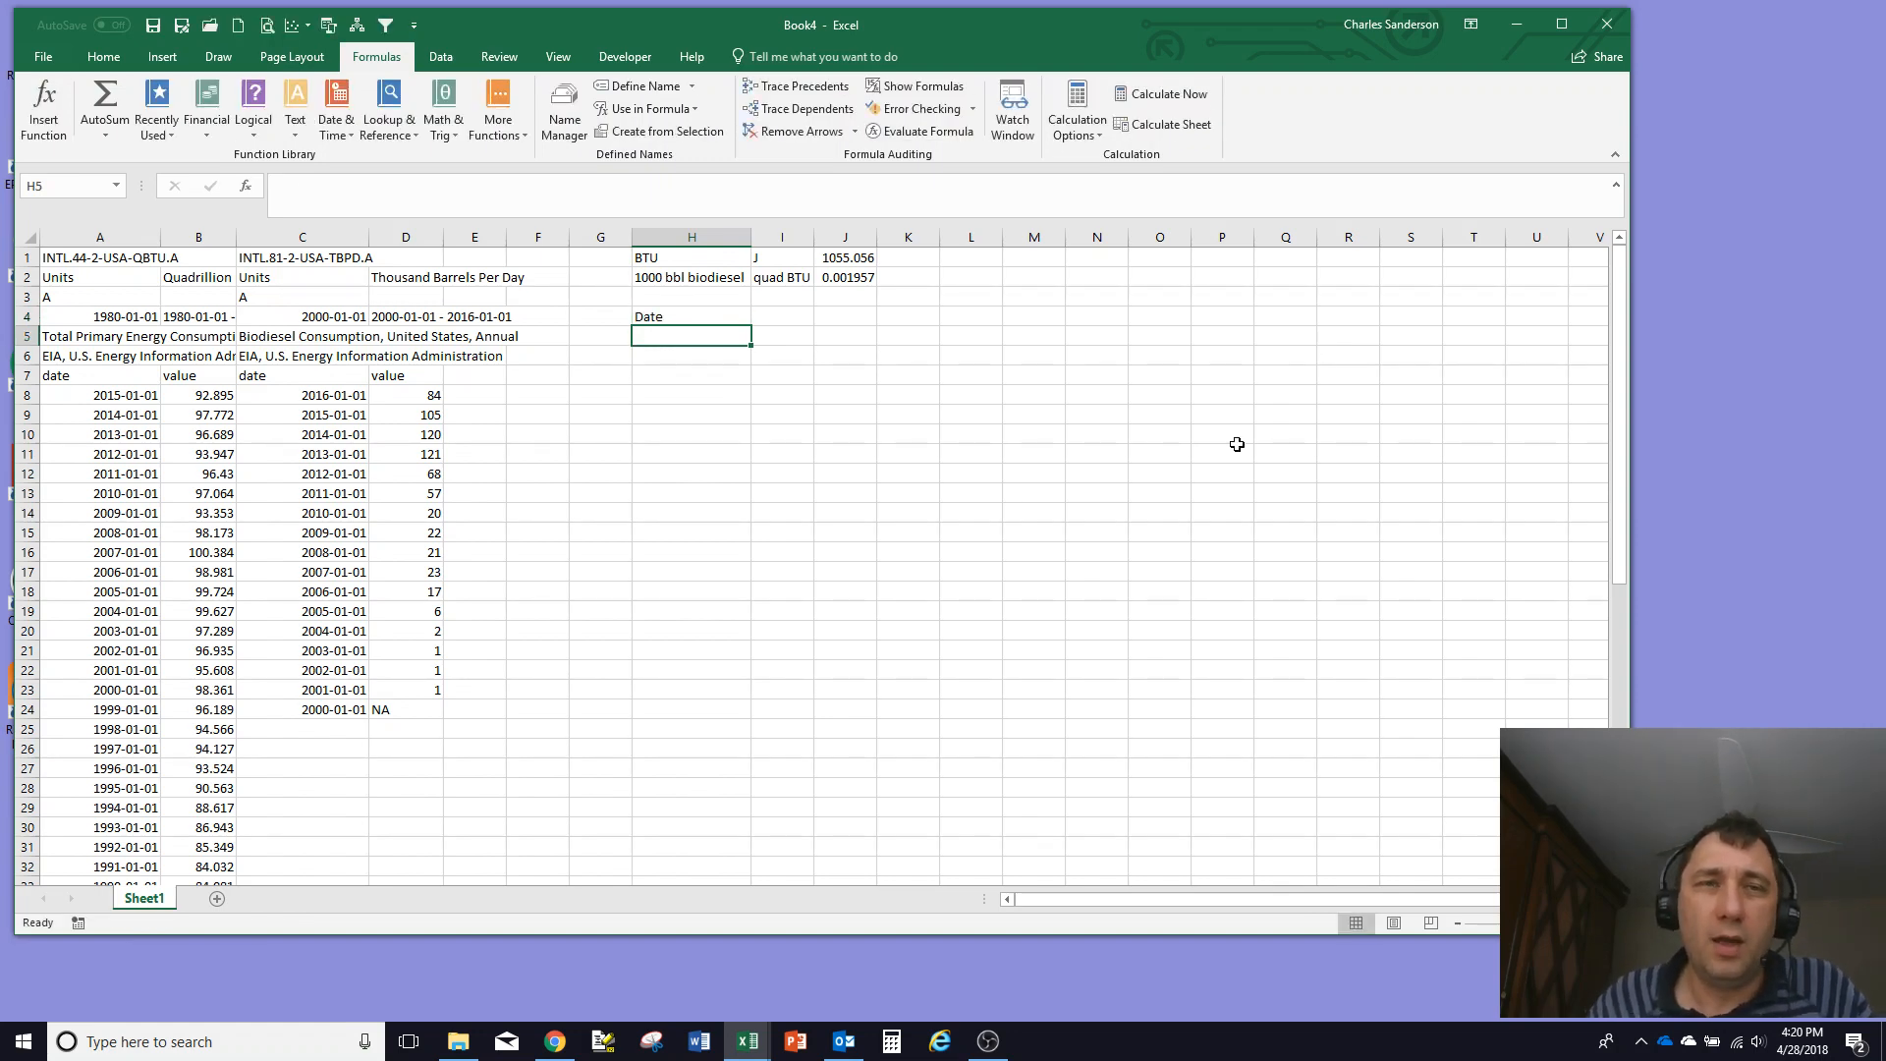
Step: Copy all primary energy dates from A8 down to A43 and paste them under the Date header starting at H5
click(126, 396)
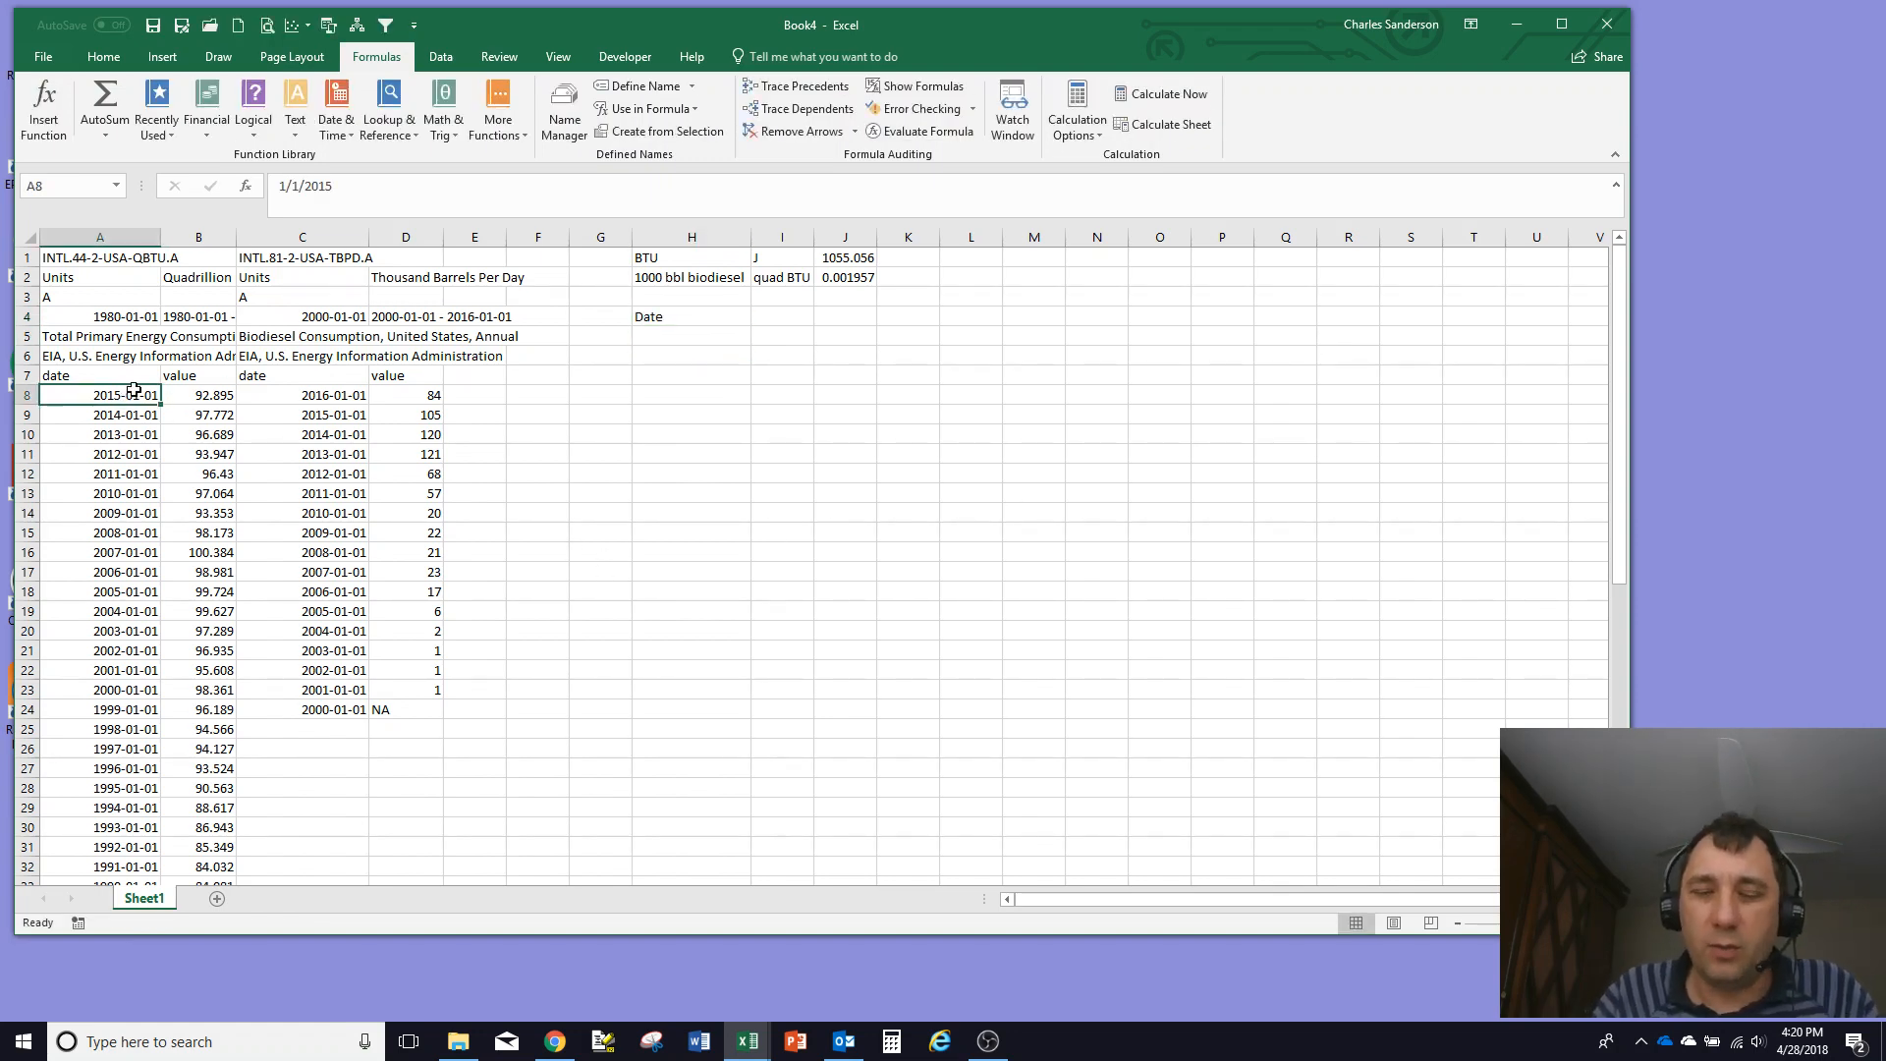
key(ctrl+shift+Down)
key(ctrl+c)
key(ctrl+q)
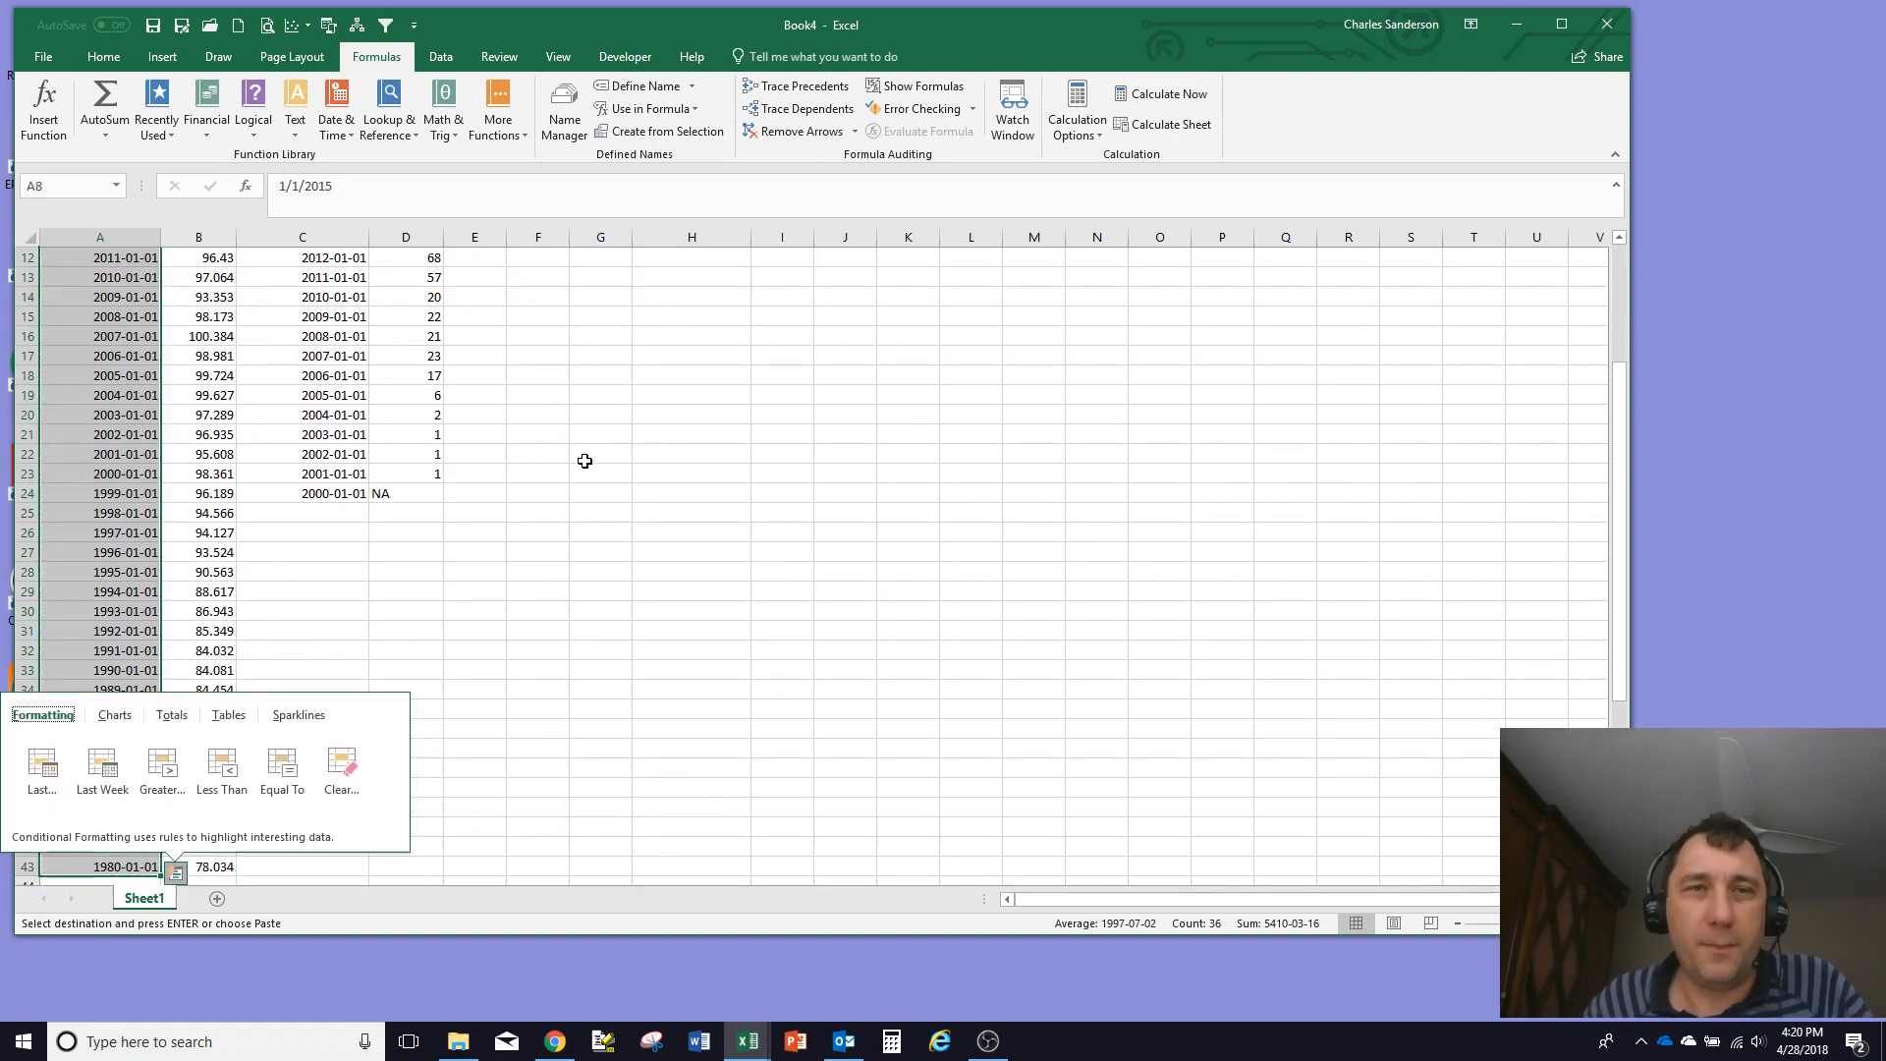
click(647, 429)
scroll(643, 427, up, 4)
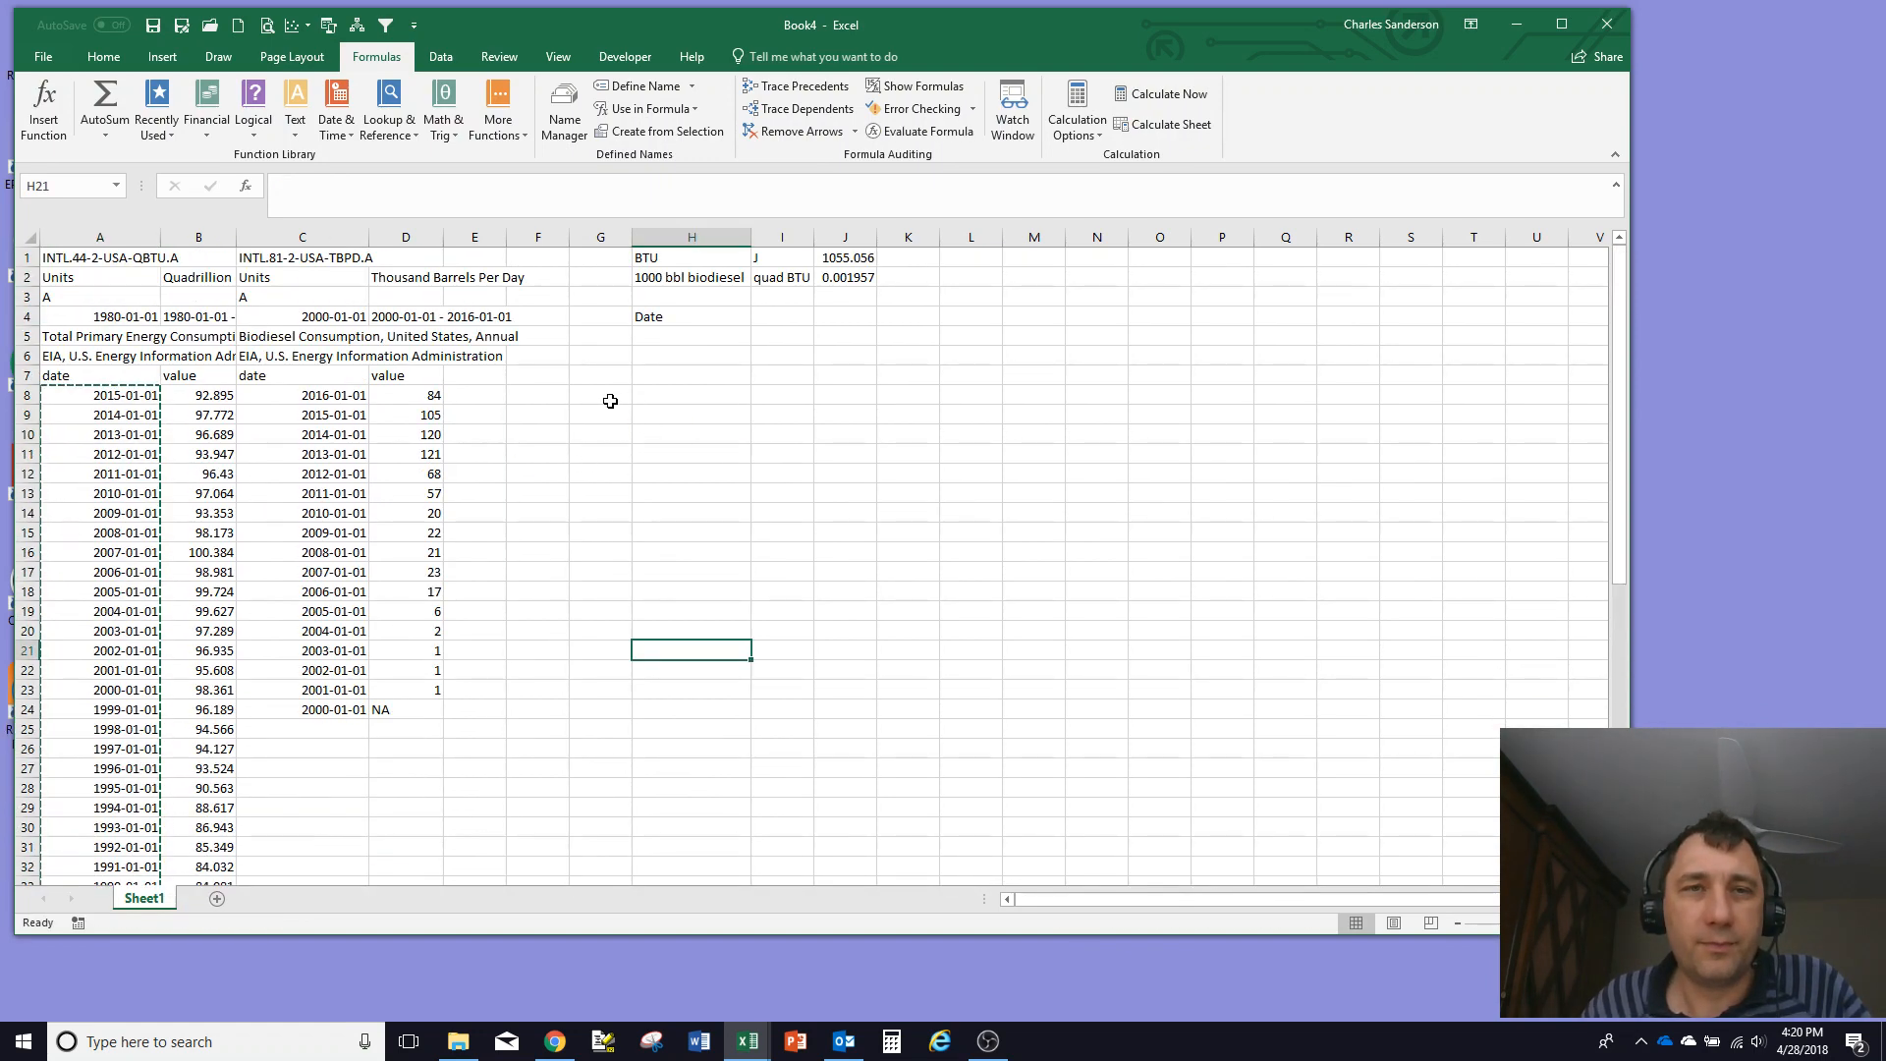
right_click(691, 345)
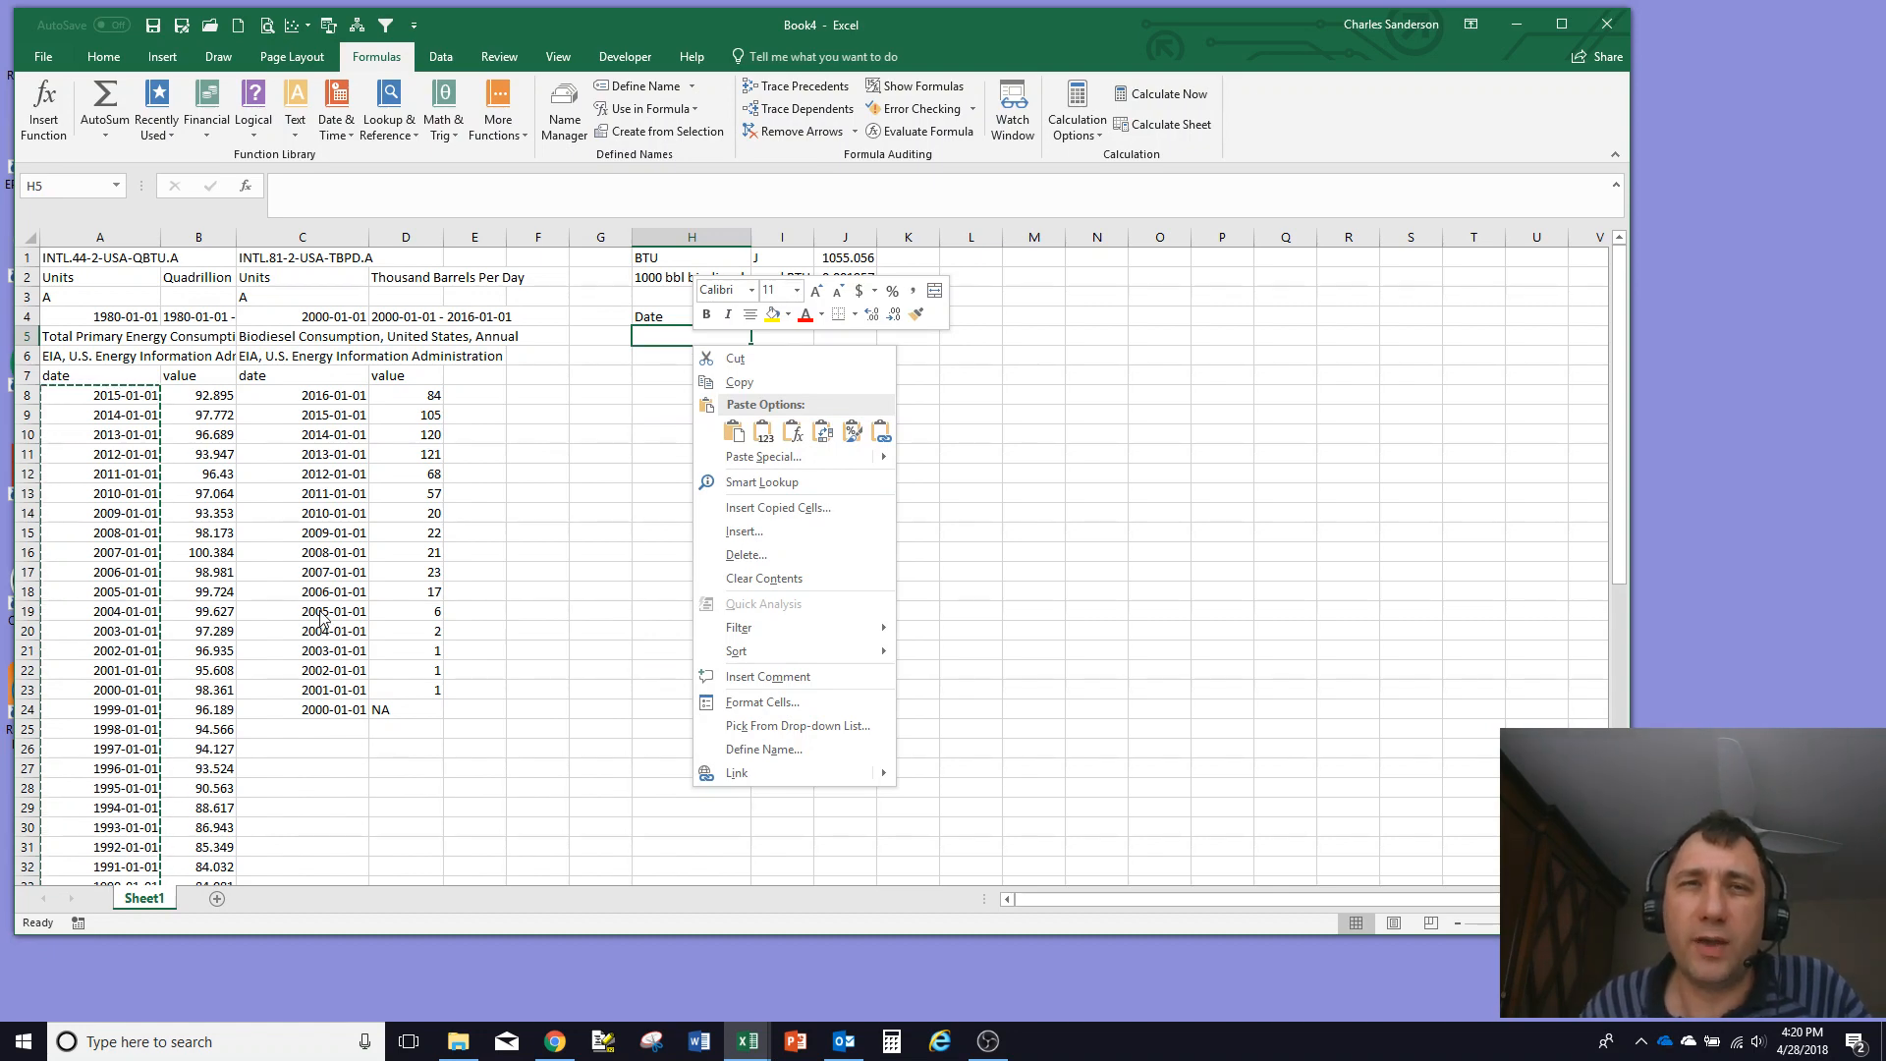
click(655, 346)
right_click(655, 346)
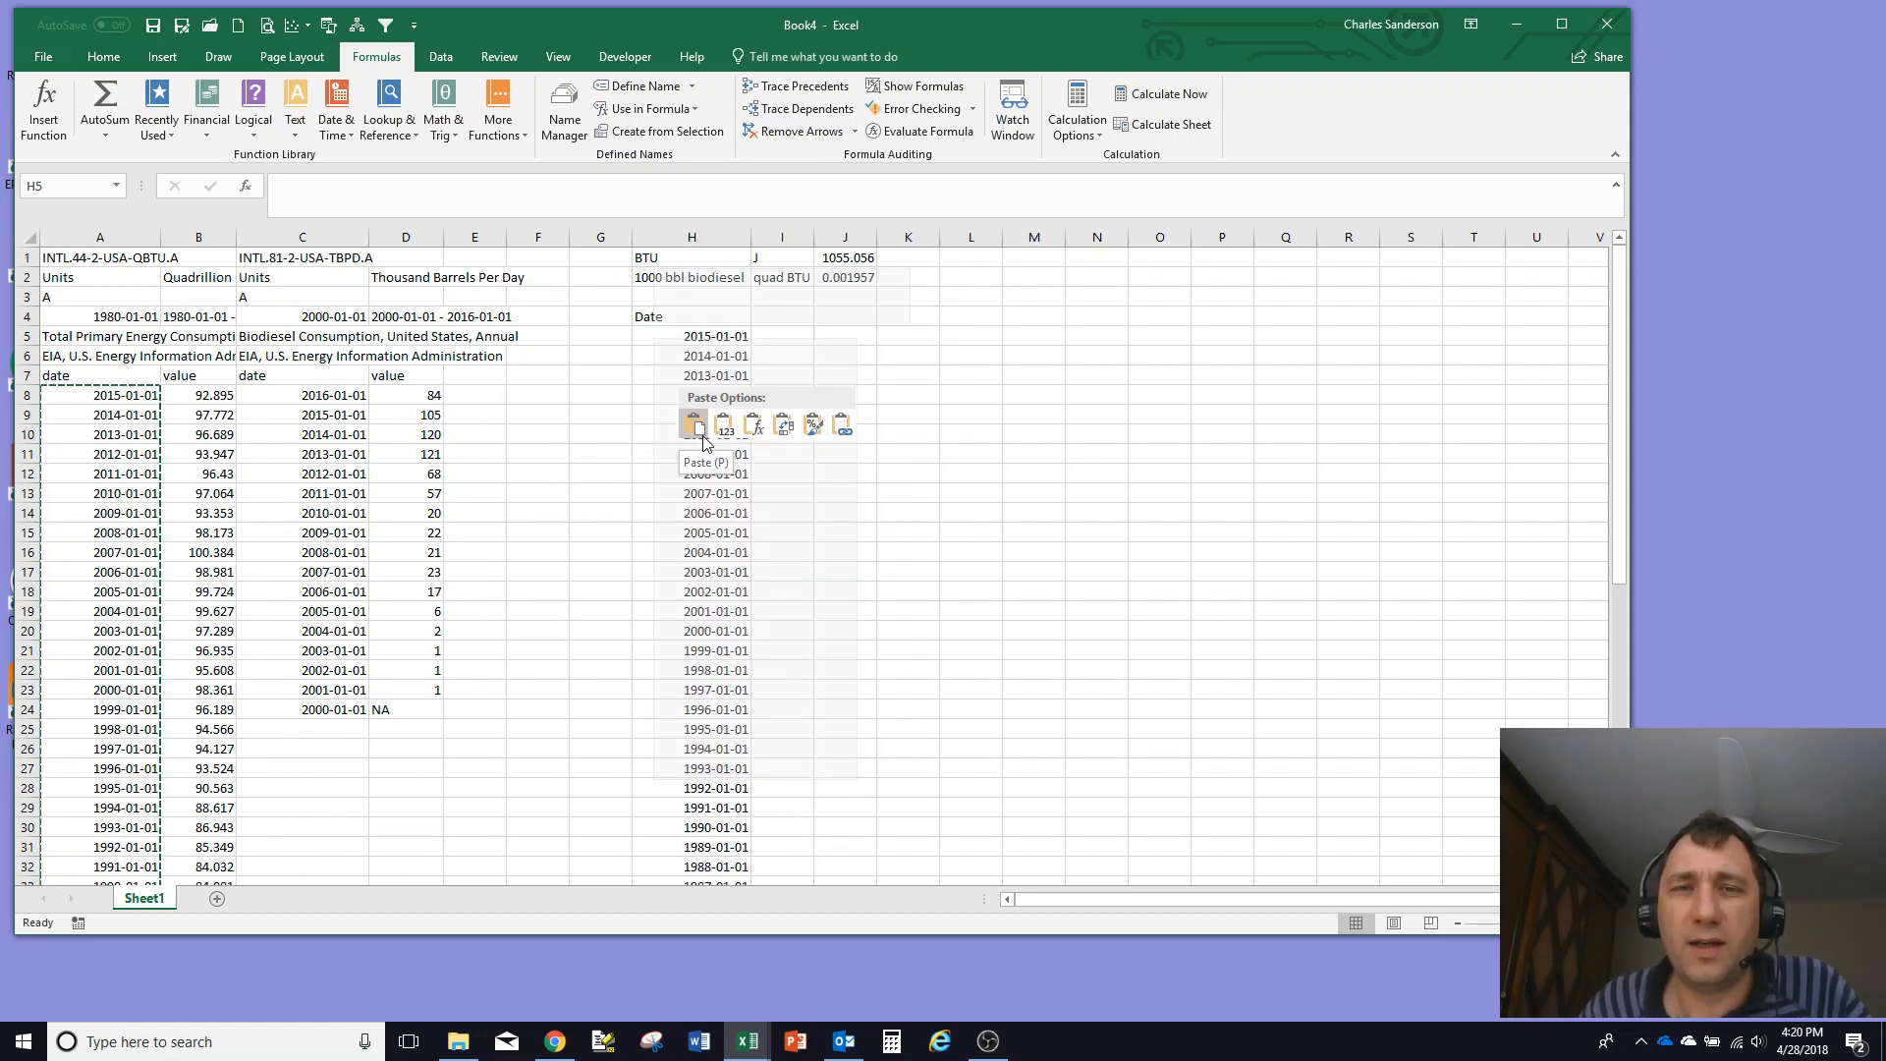
click(701, 432)
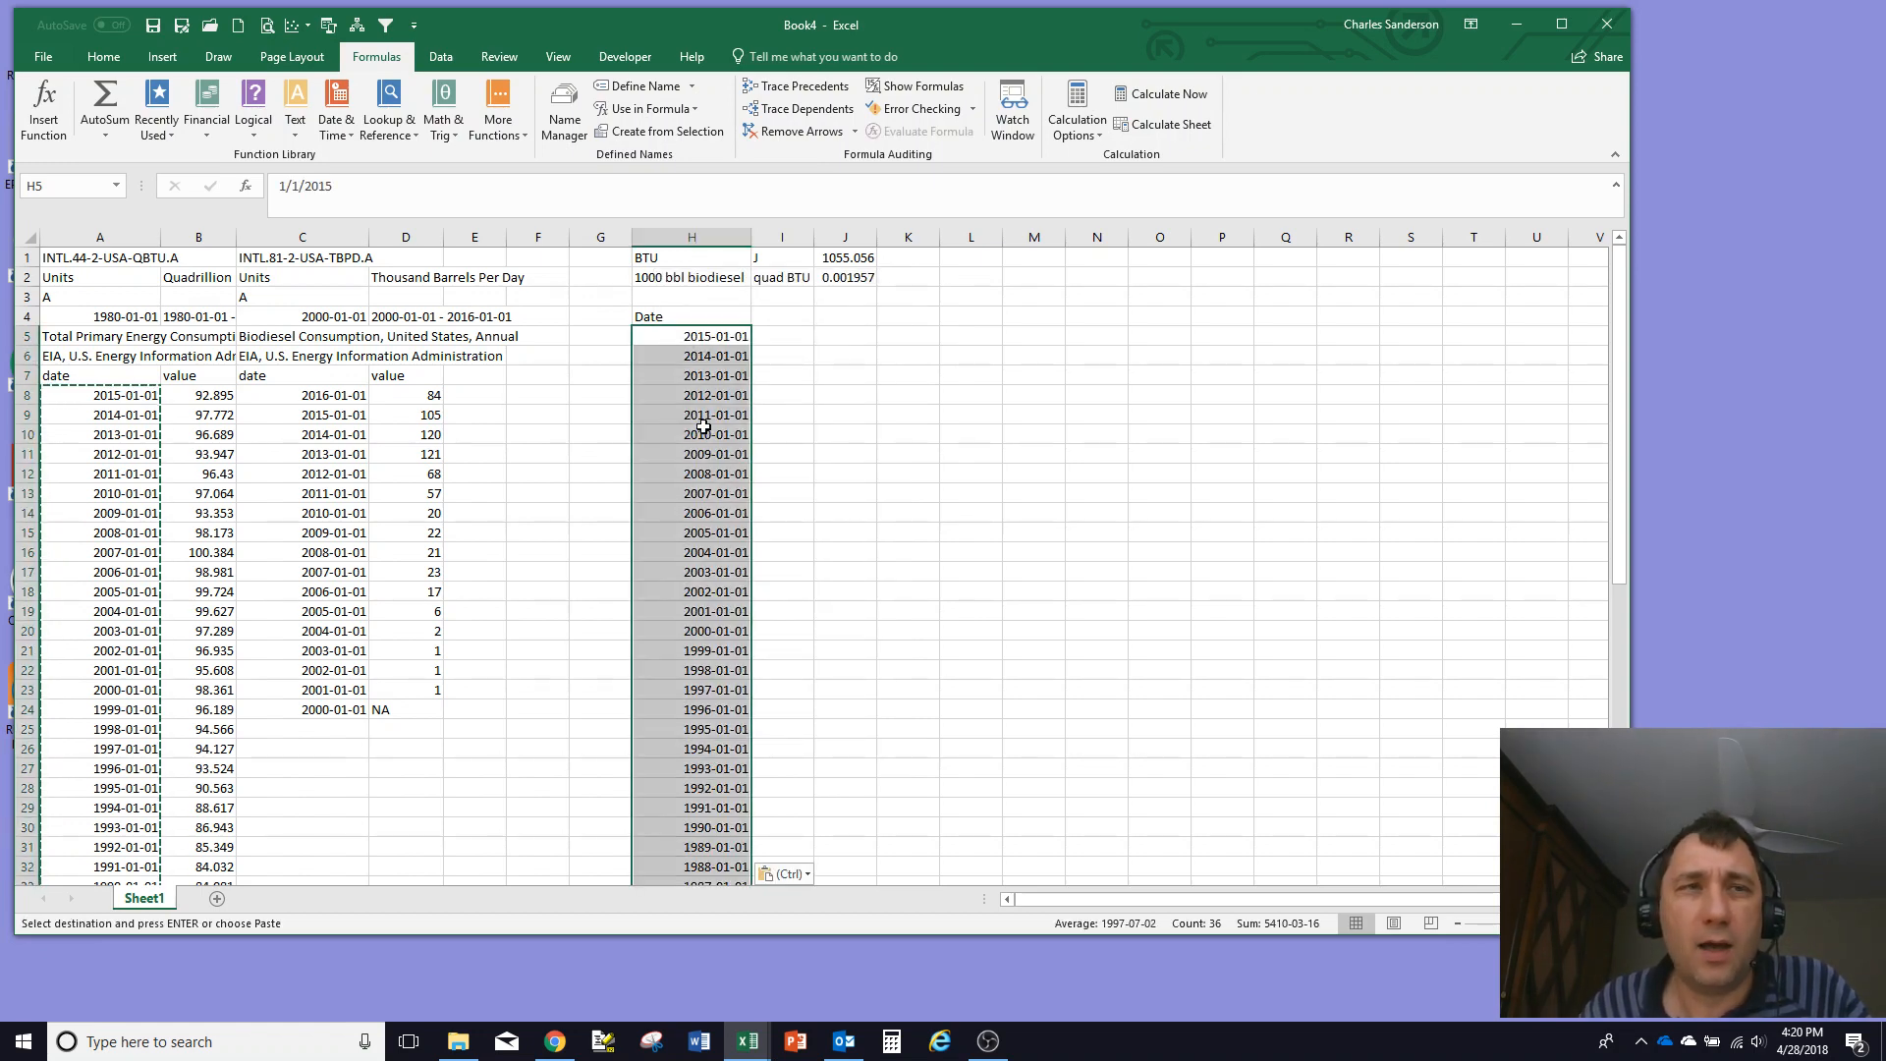
Step: Copy the biodiesel dates in C8:C24 and paste them directly below the existing date list, starting at H41
drag(327, 393, 335, 701)
click(384, 734)
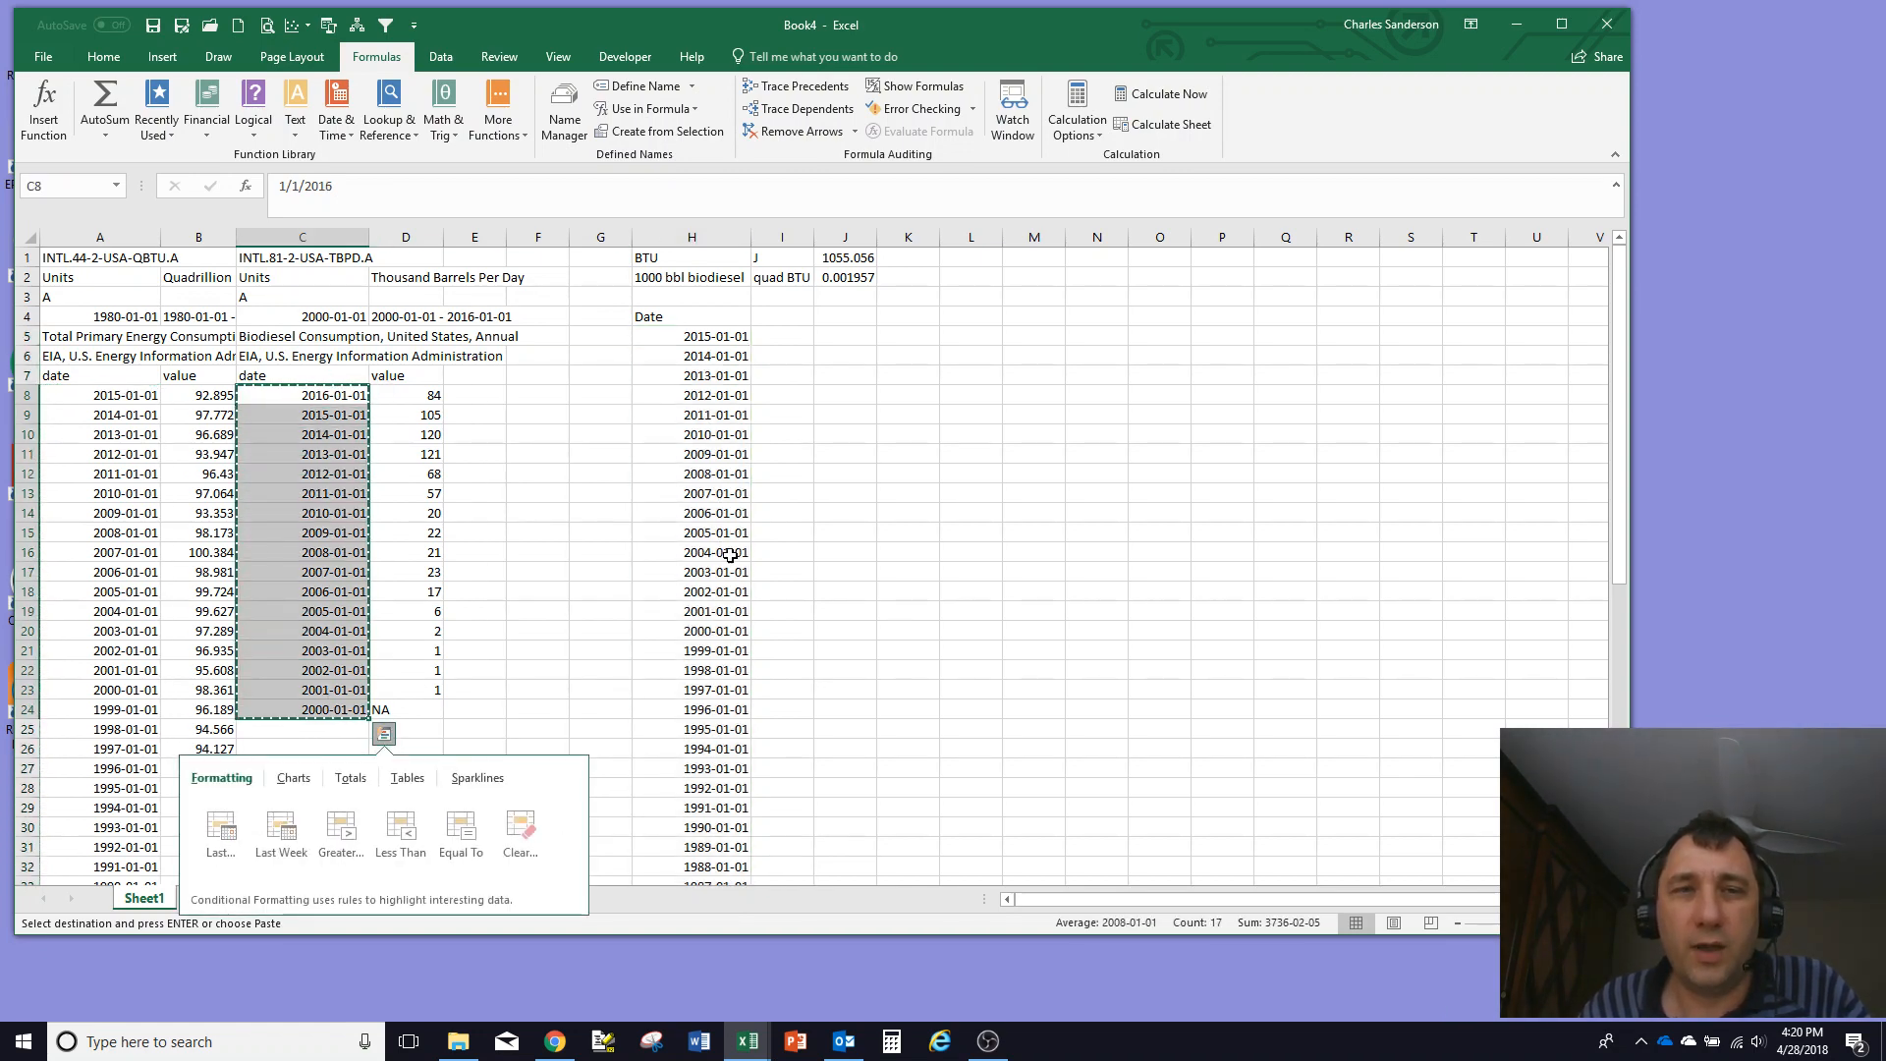
click(696, 555)
scroll(696, 554, down, 14)
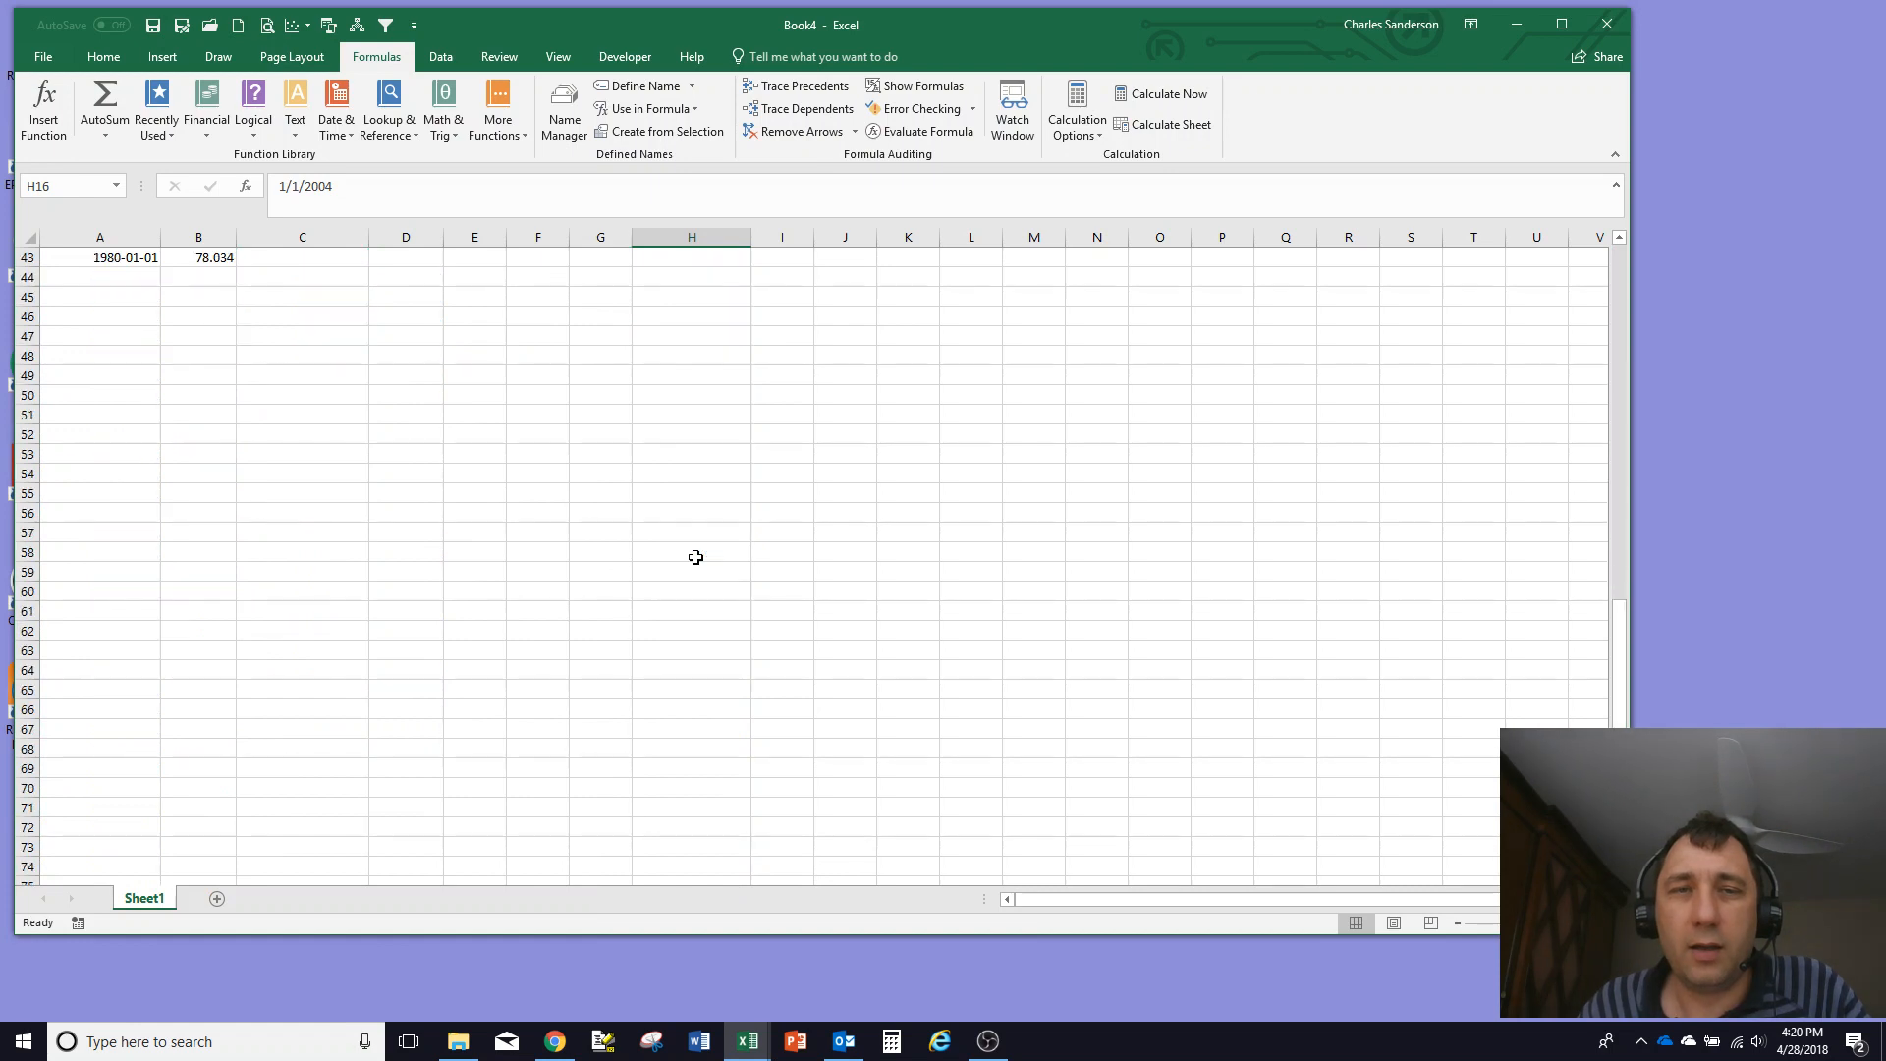
scroll(695, 556, up, 4)
right_click(675, 454)
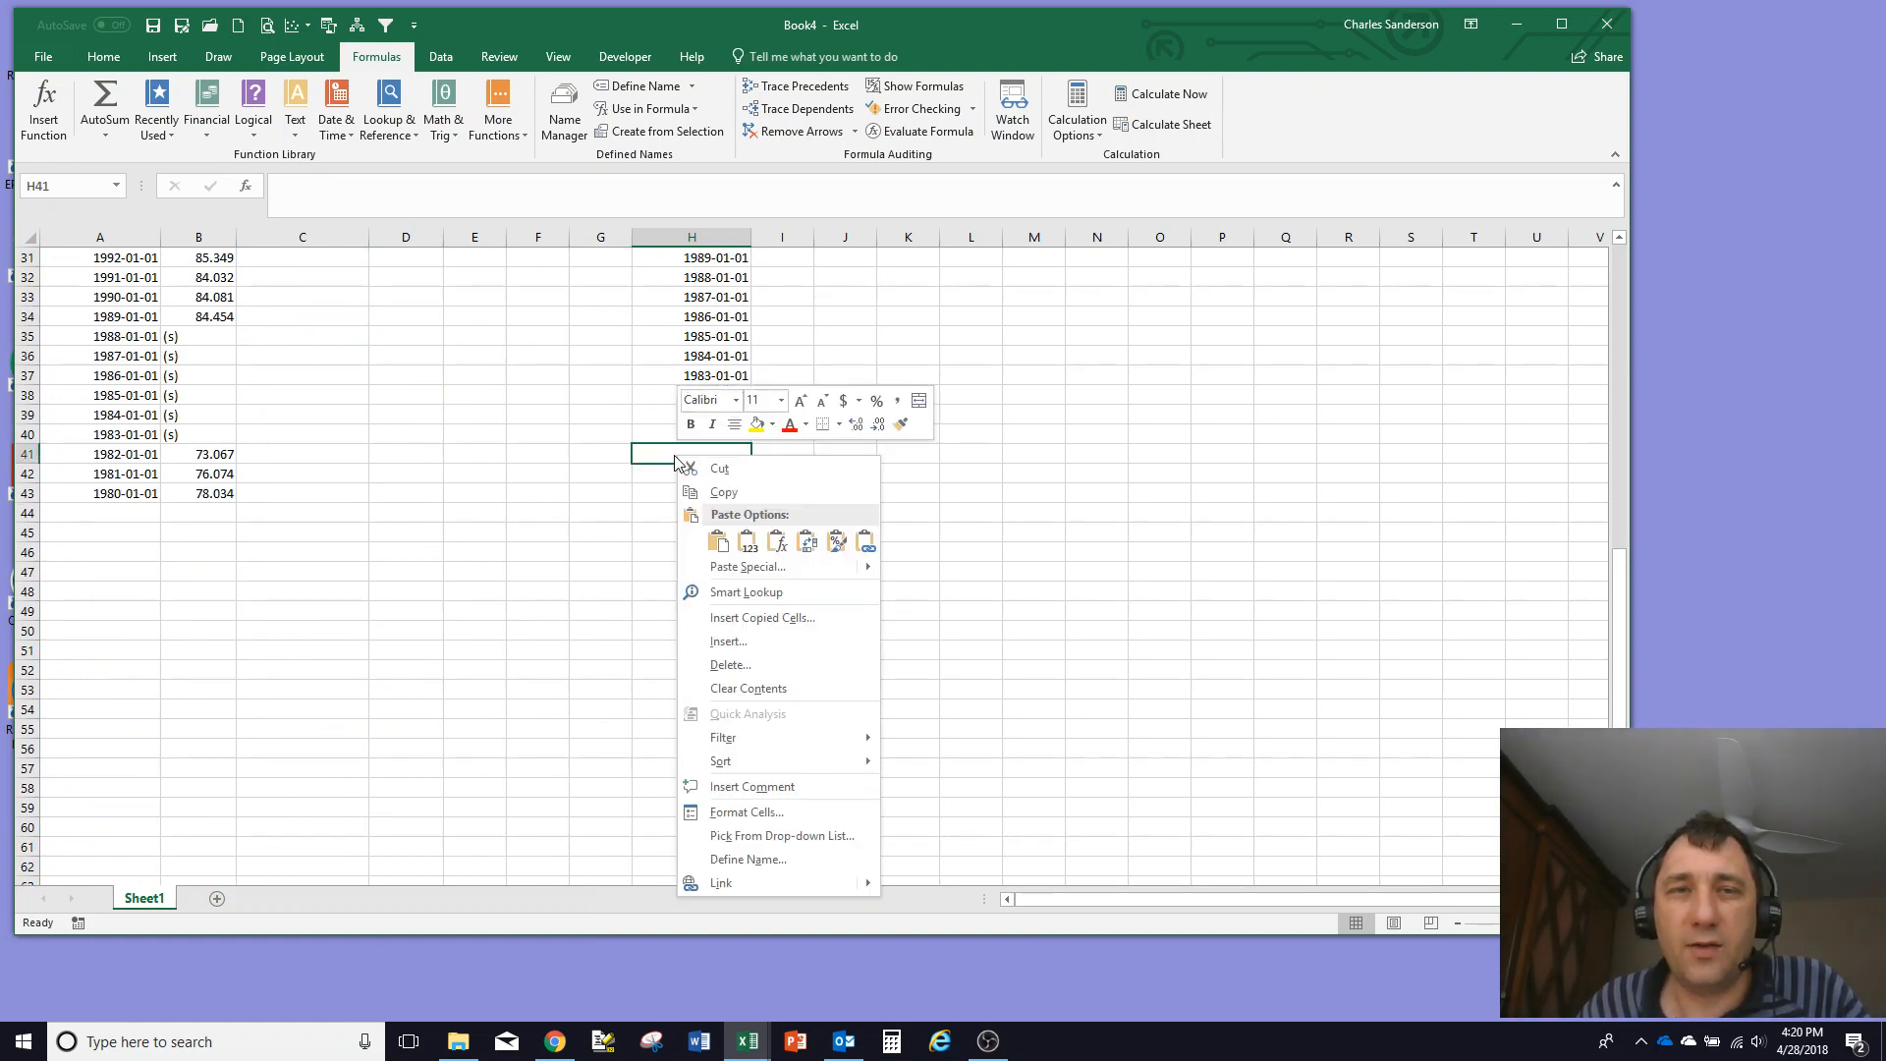
click(715, 552)
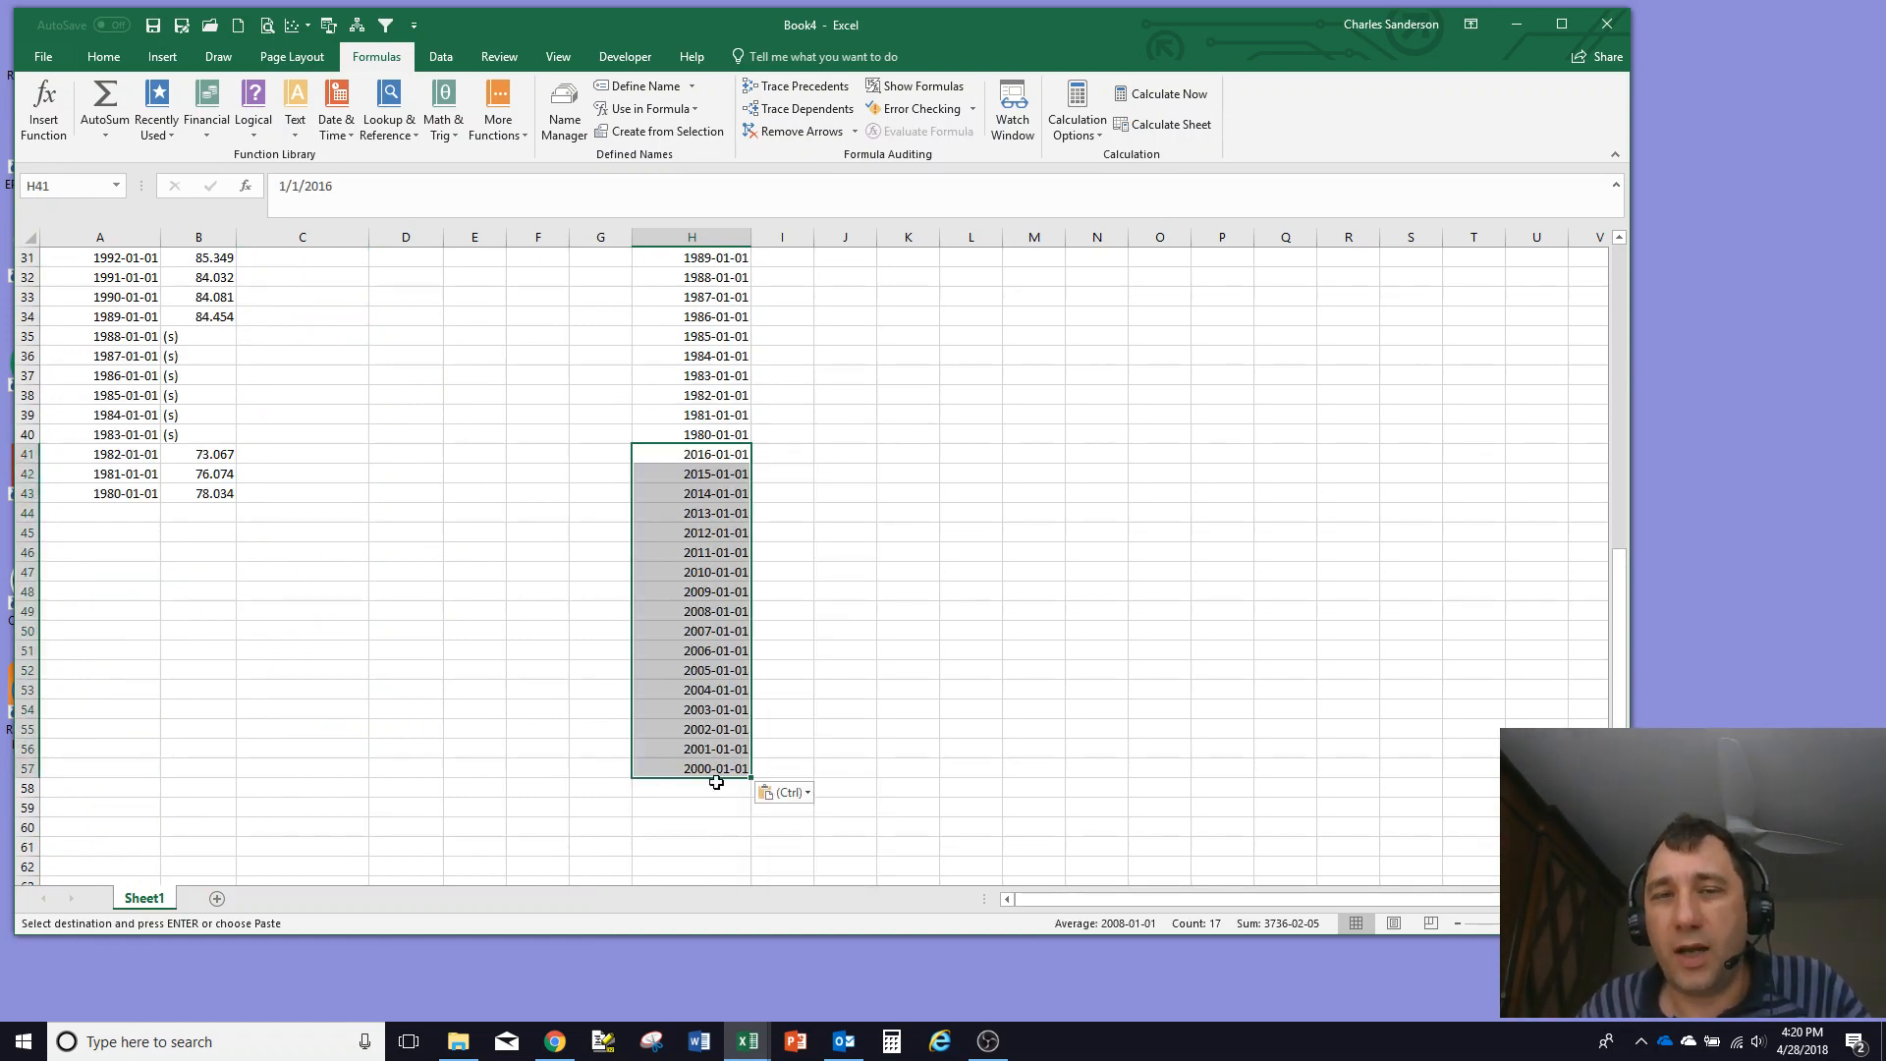
Step: Remove duplicate dates from the combined list in H4:H57, treating Date as the header
scroll(670, 259, up, 10)
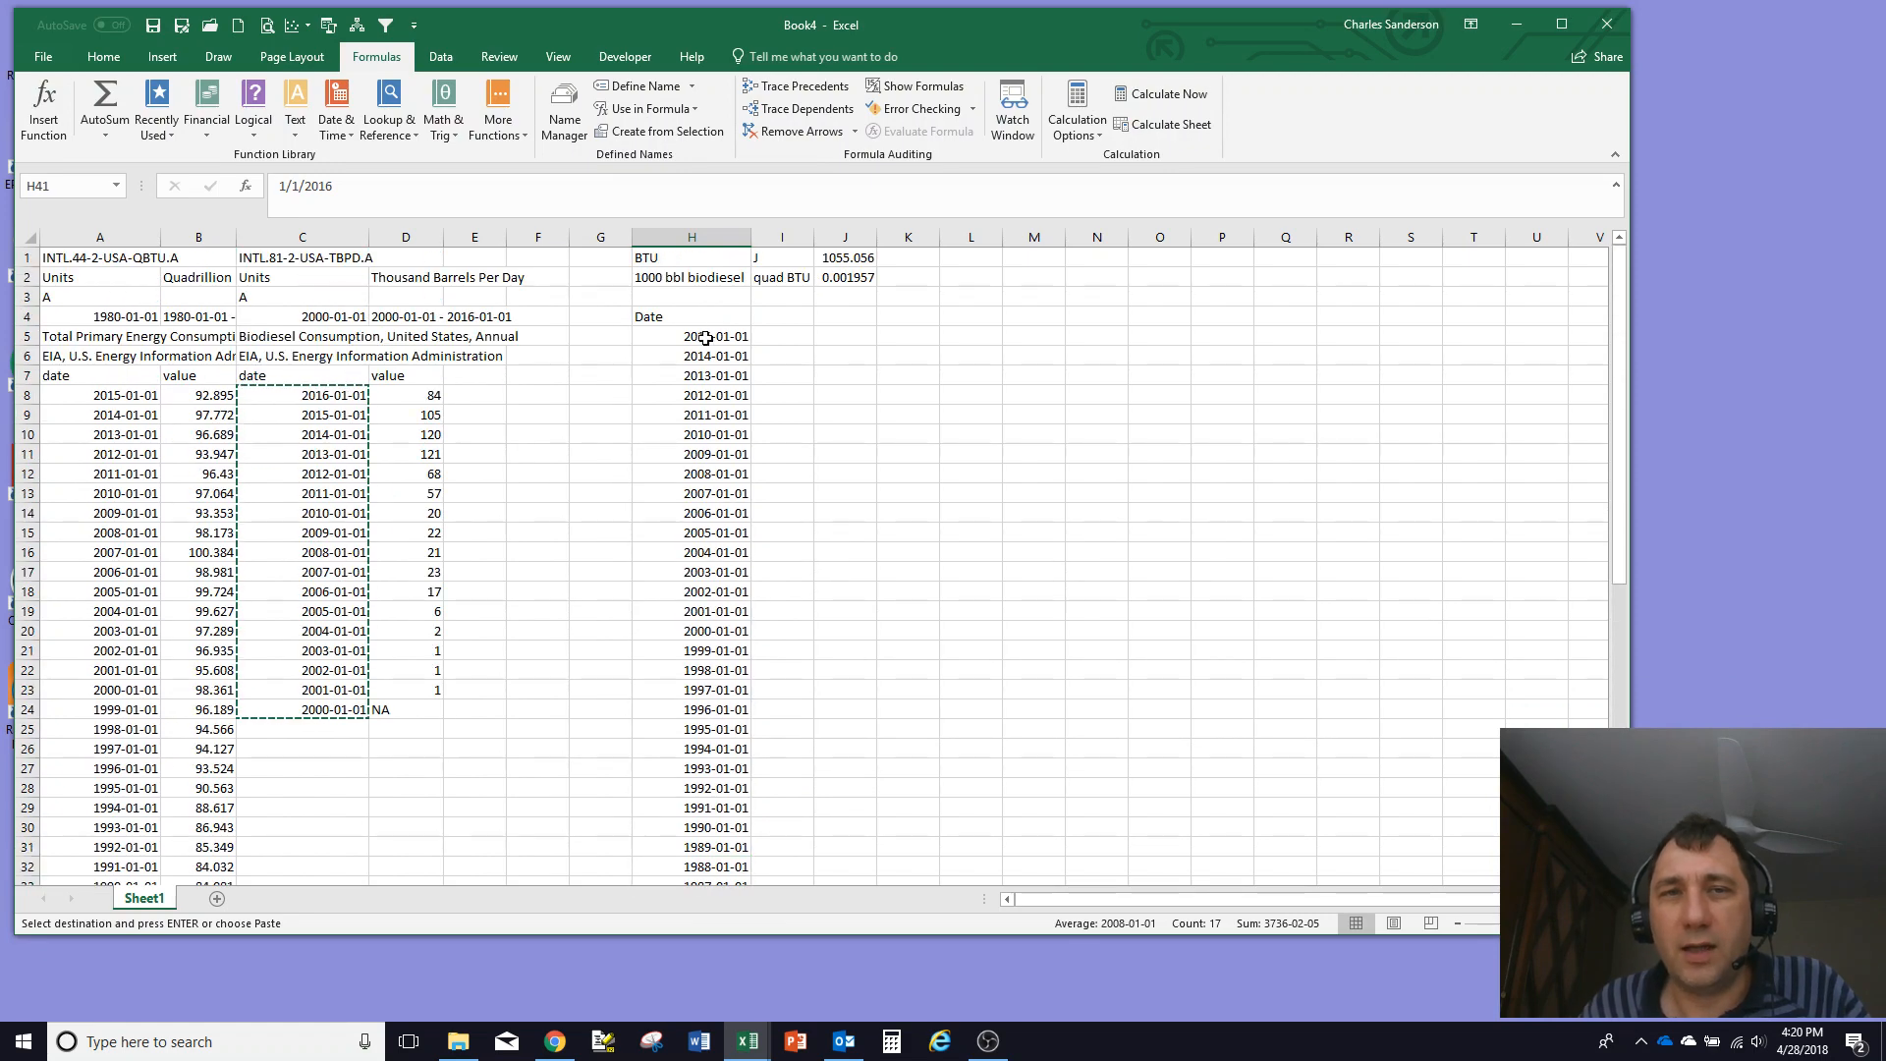
click(692, 316)
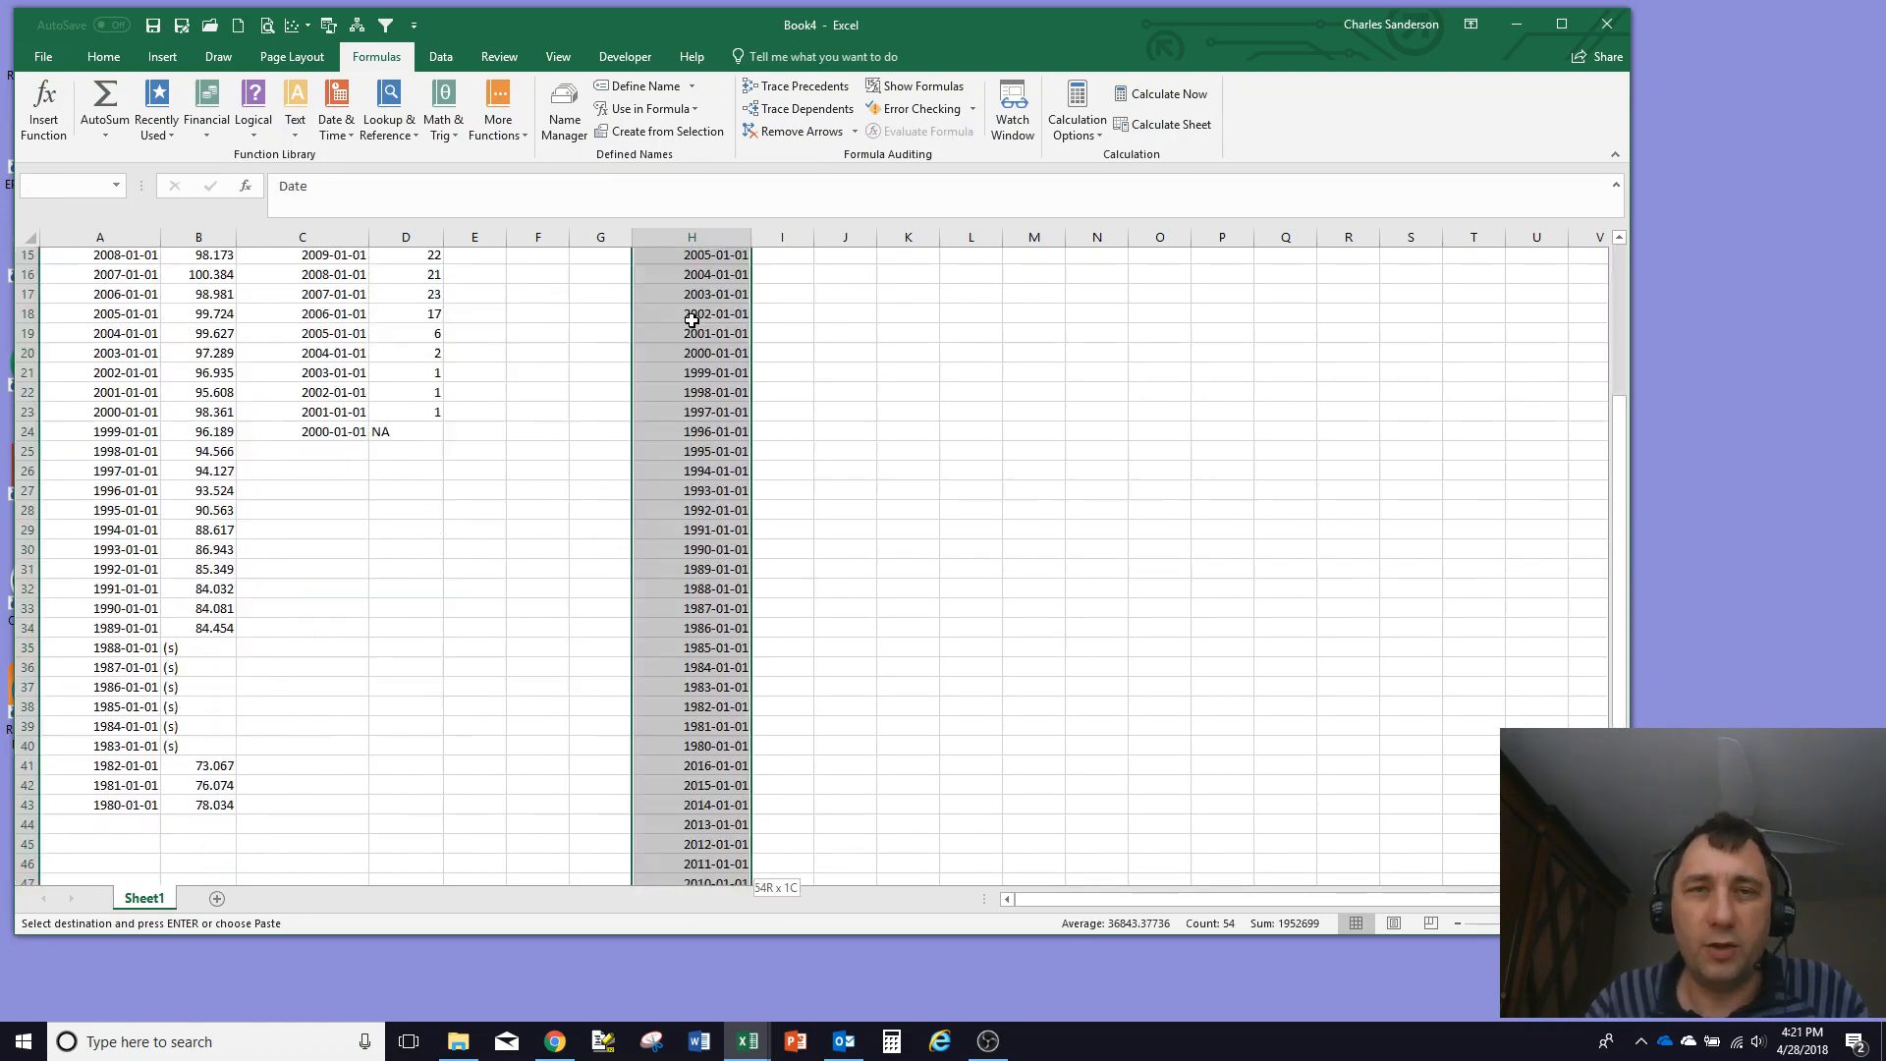
key(ctrl+shift+Down)
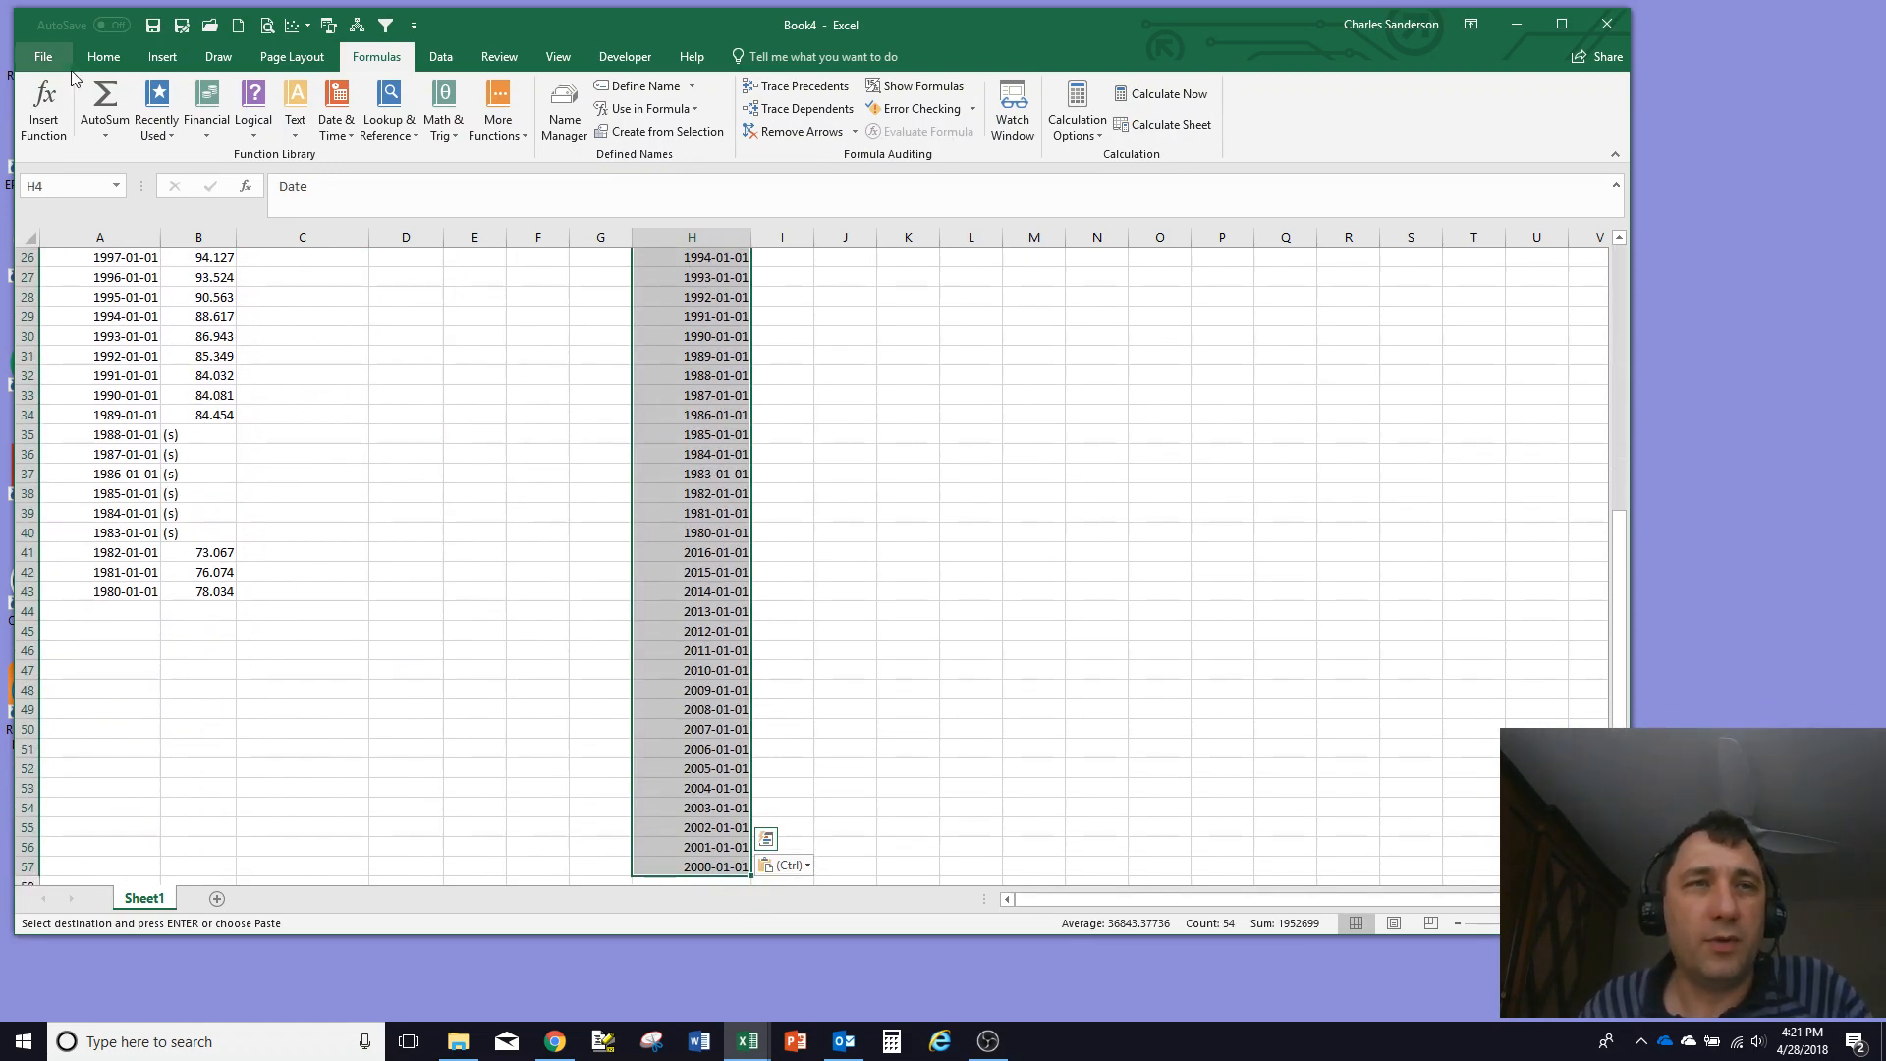
click(440, 56)
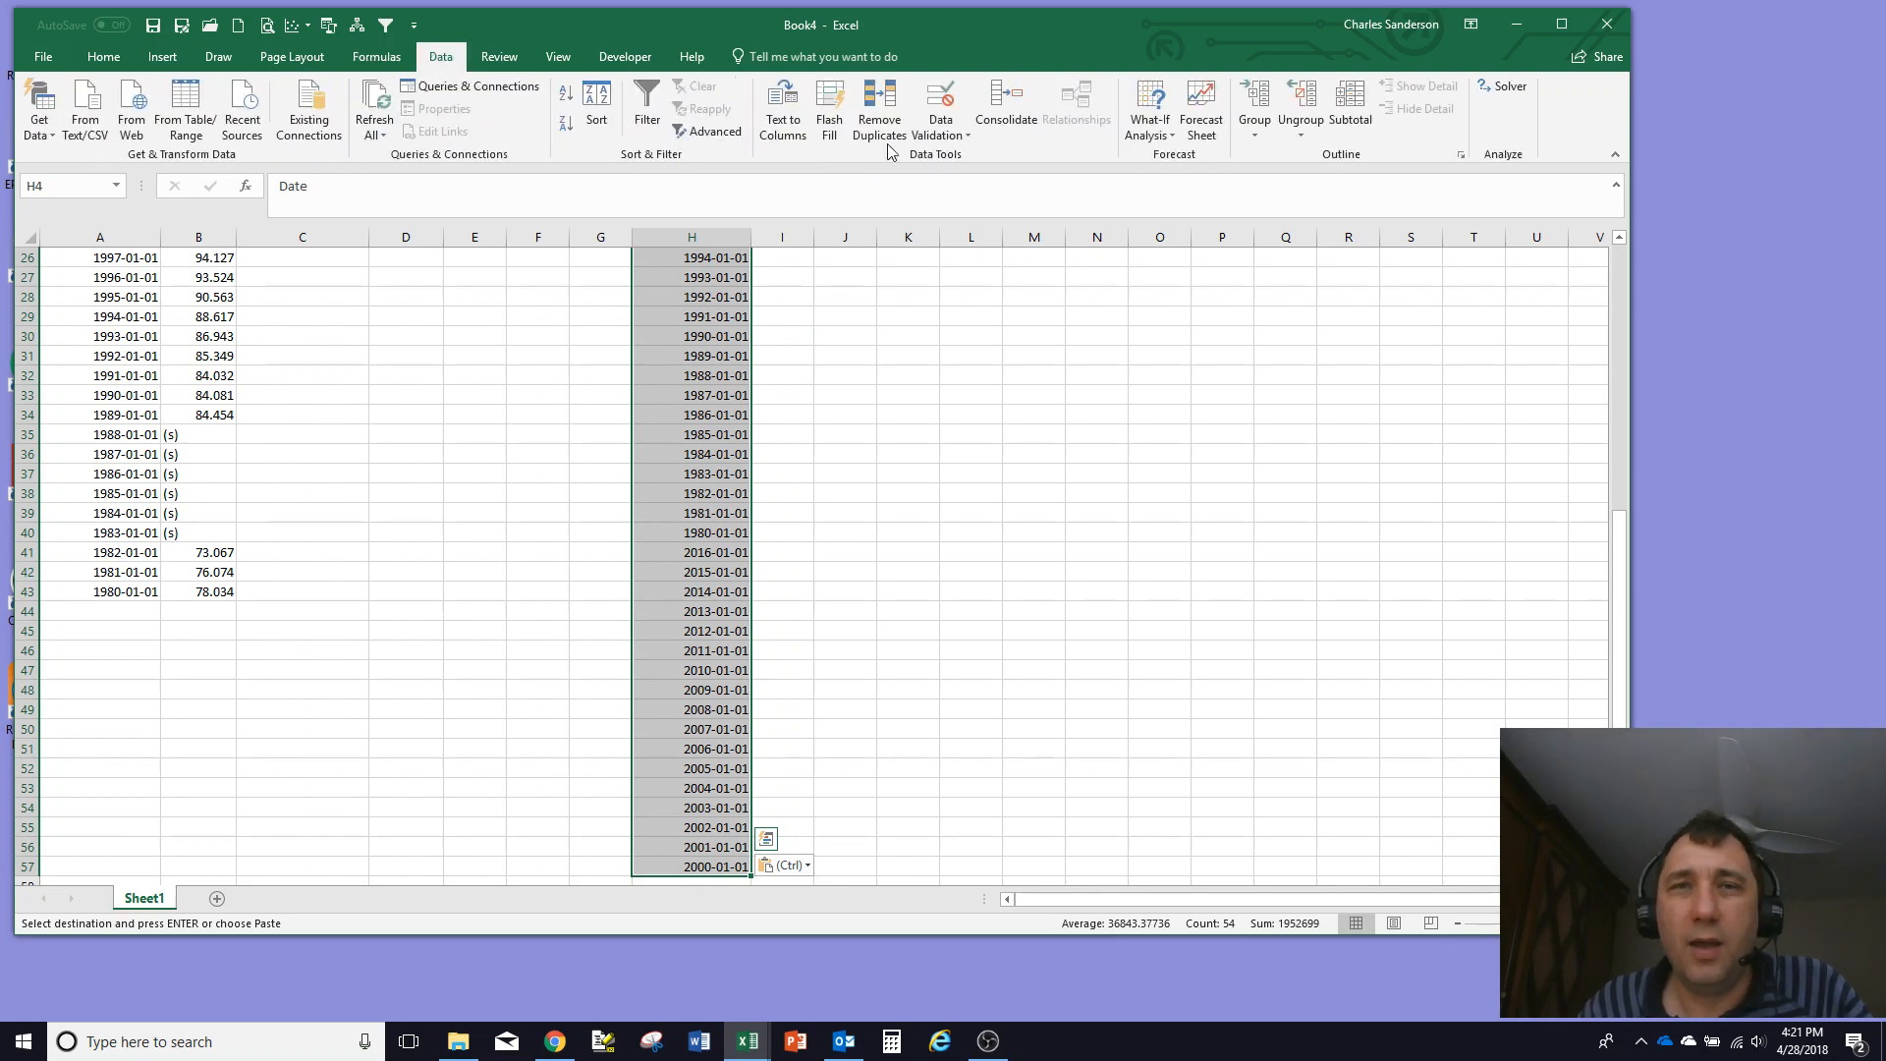
click(882, 113)
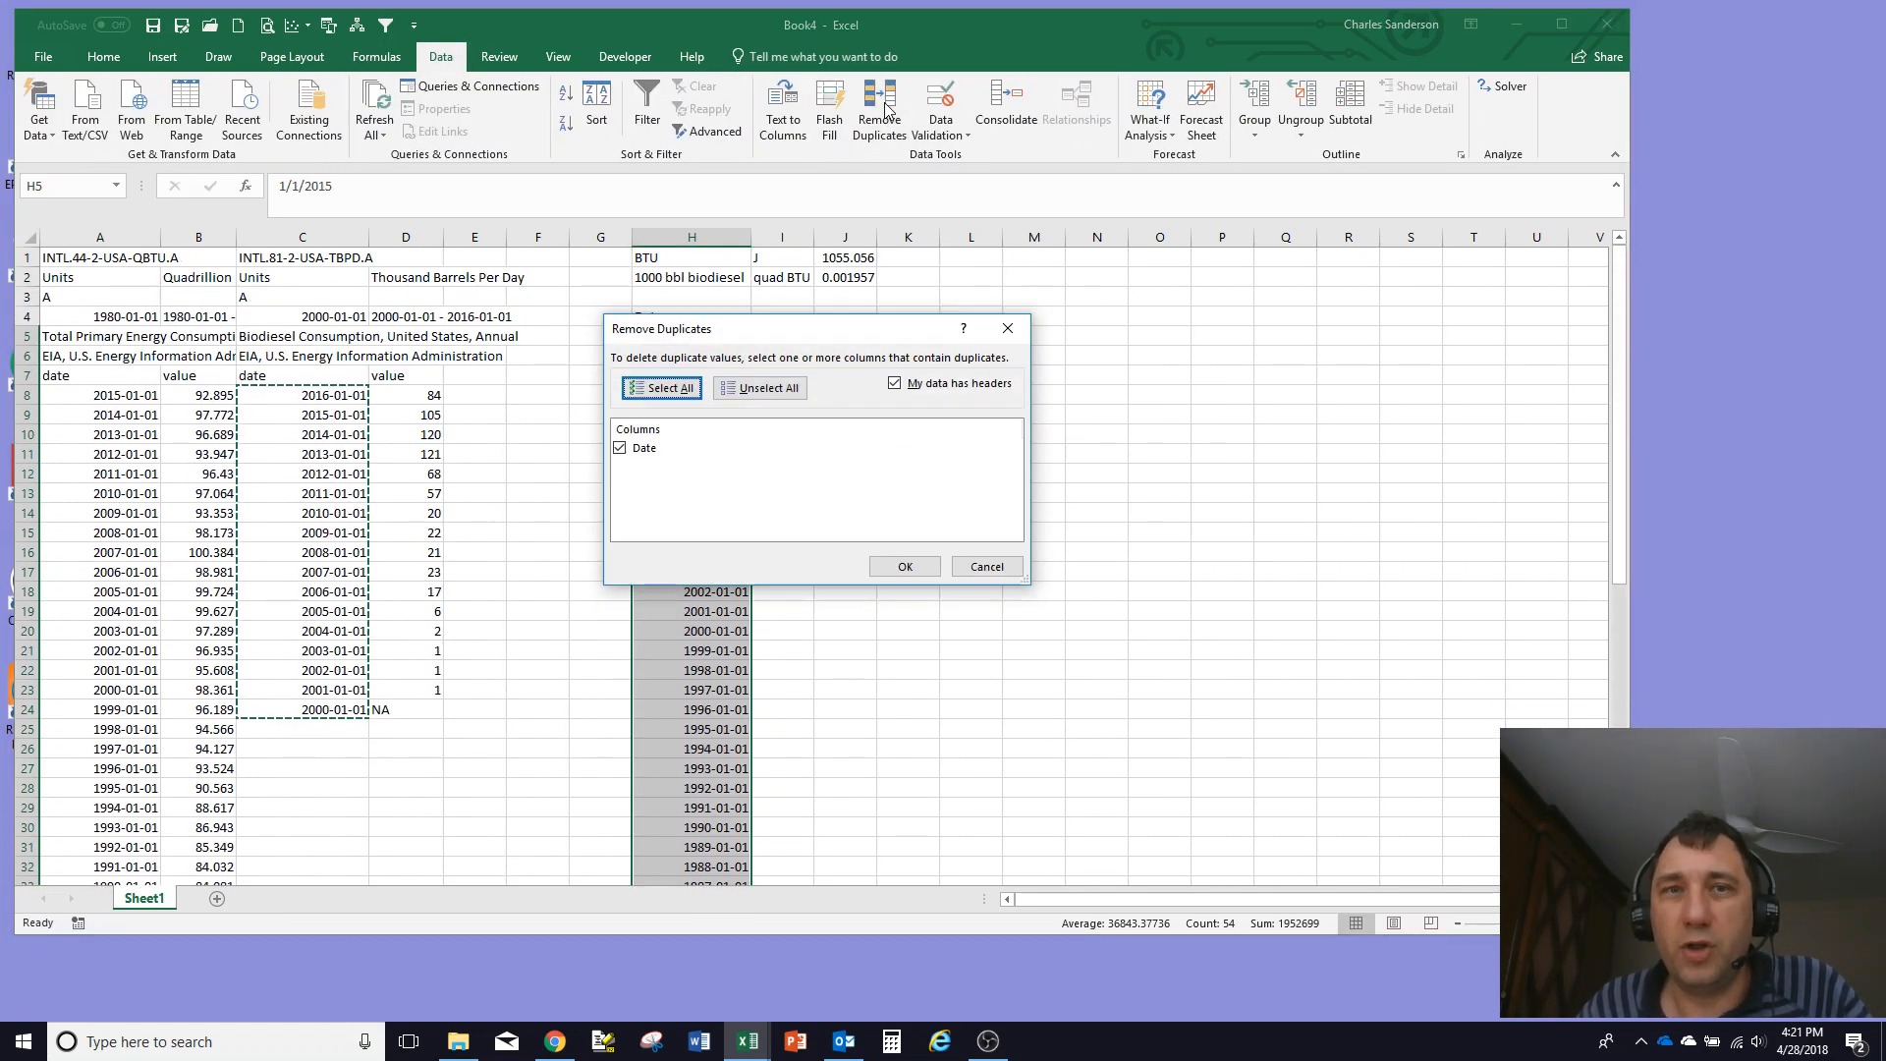
click(904, 566)
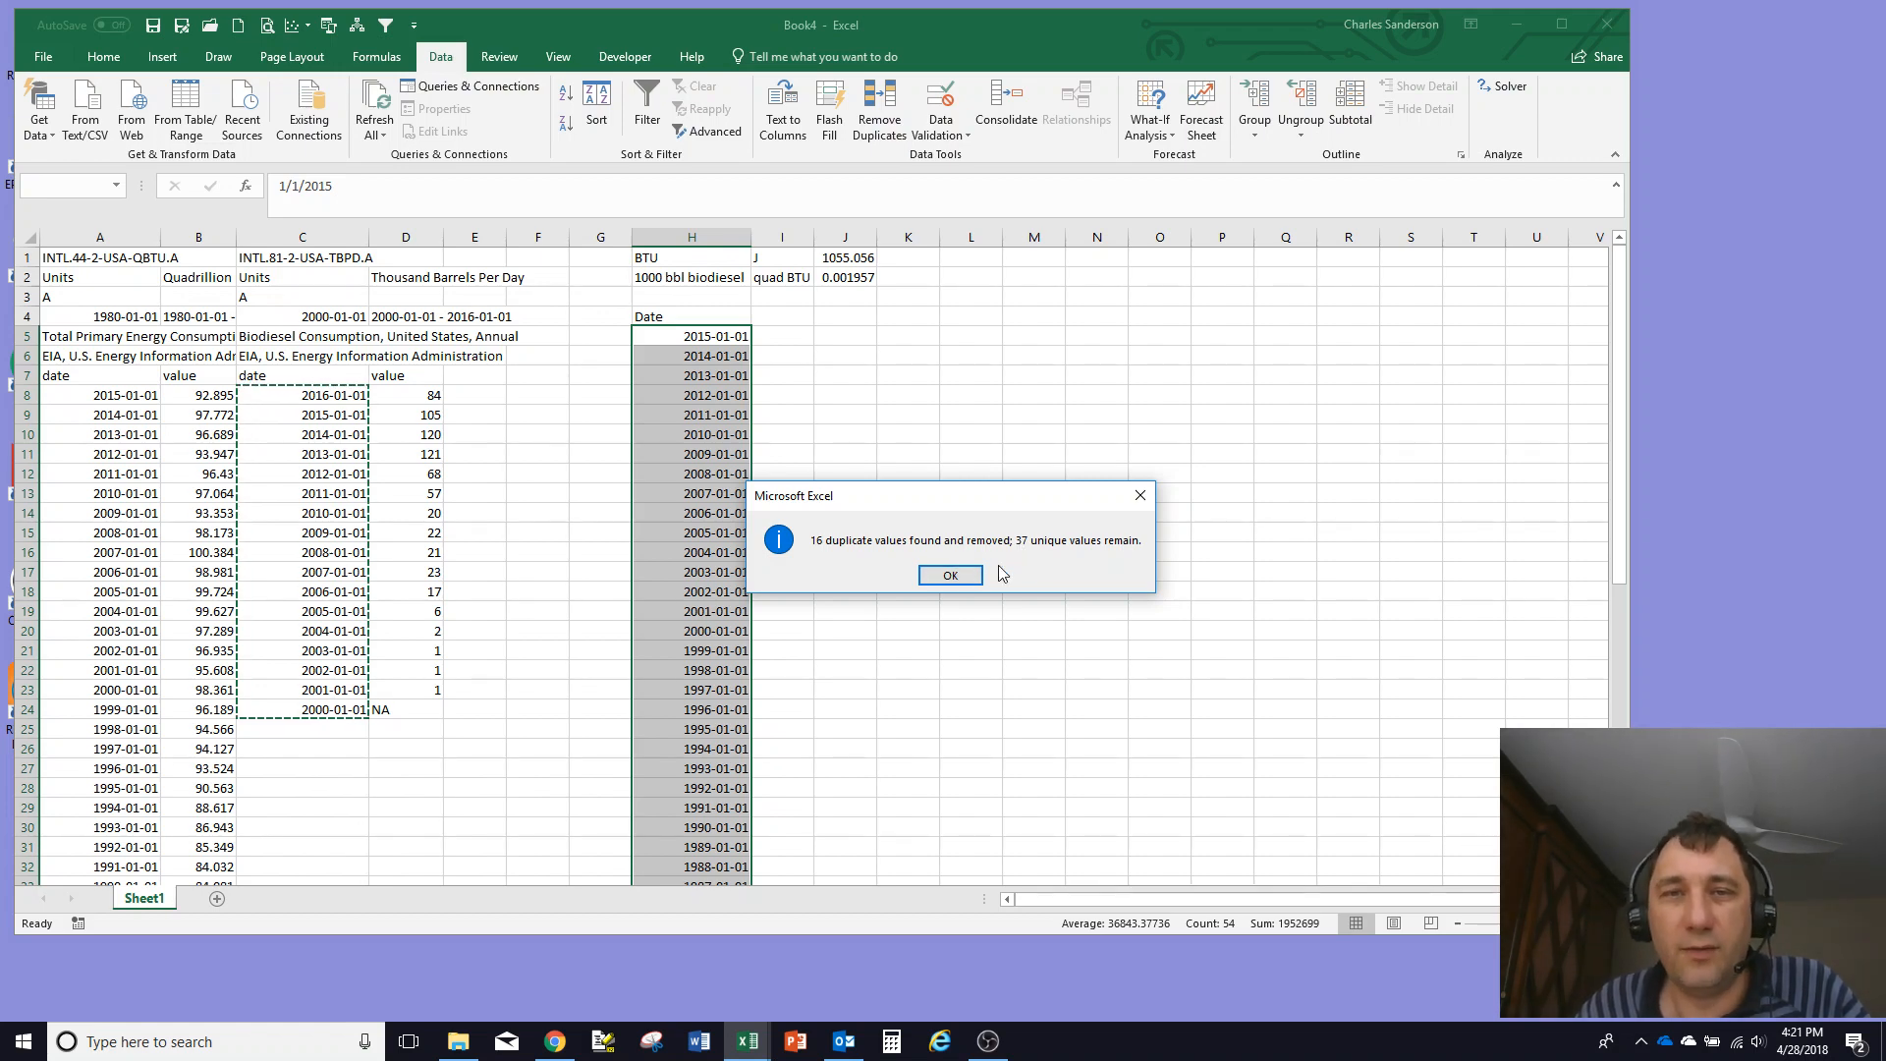
click(949, 575)
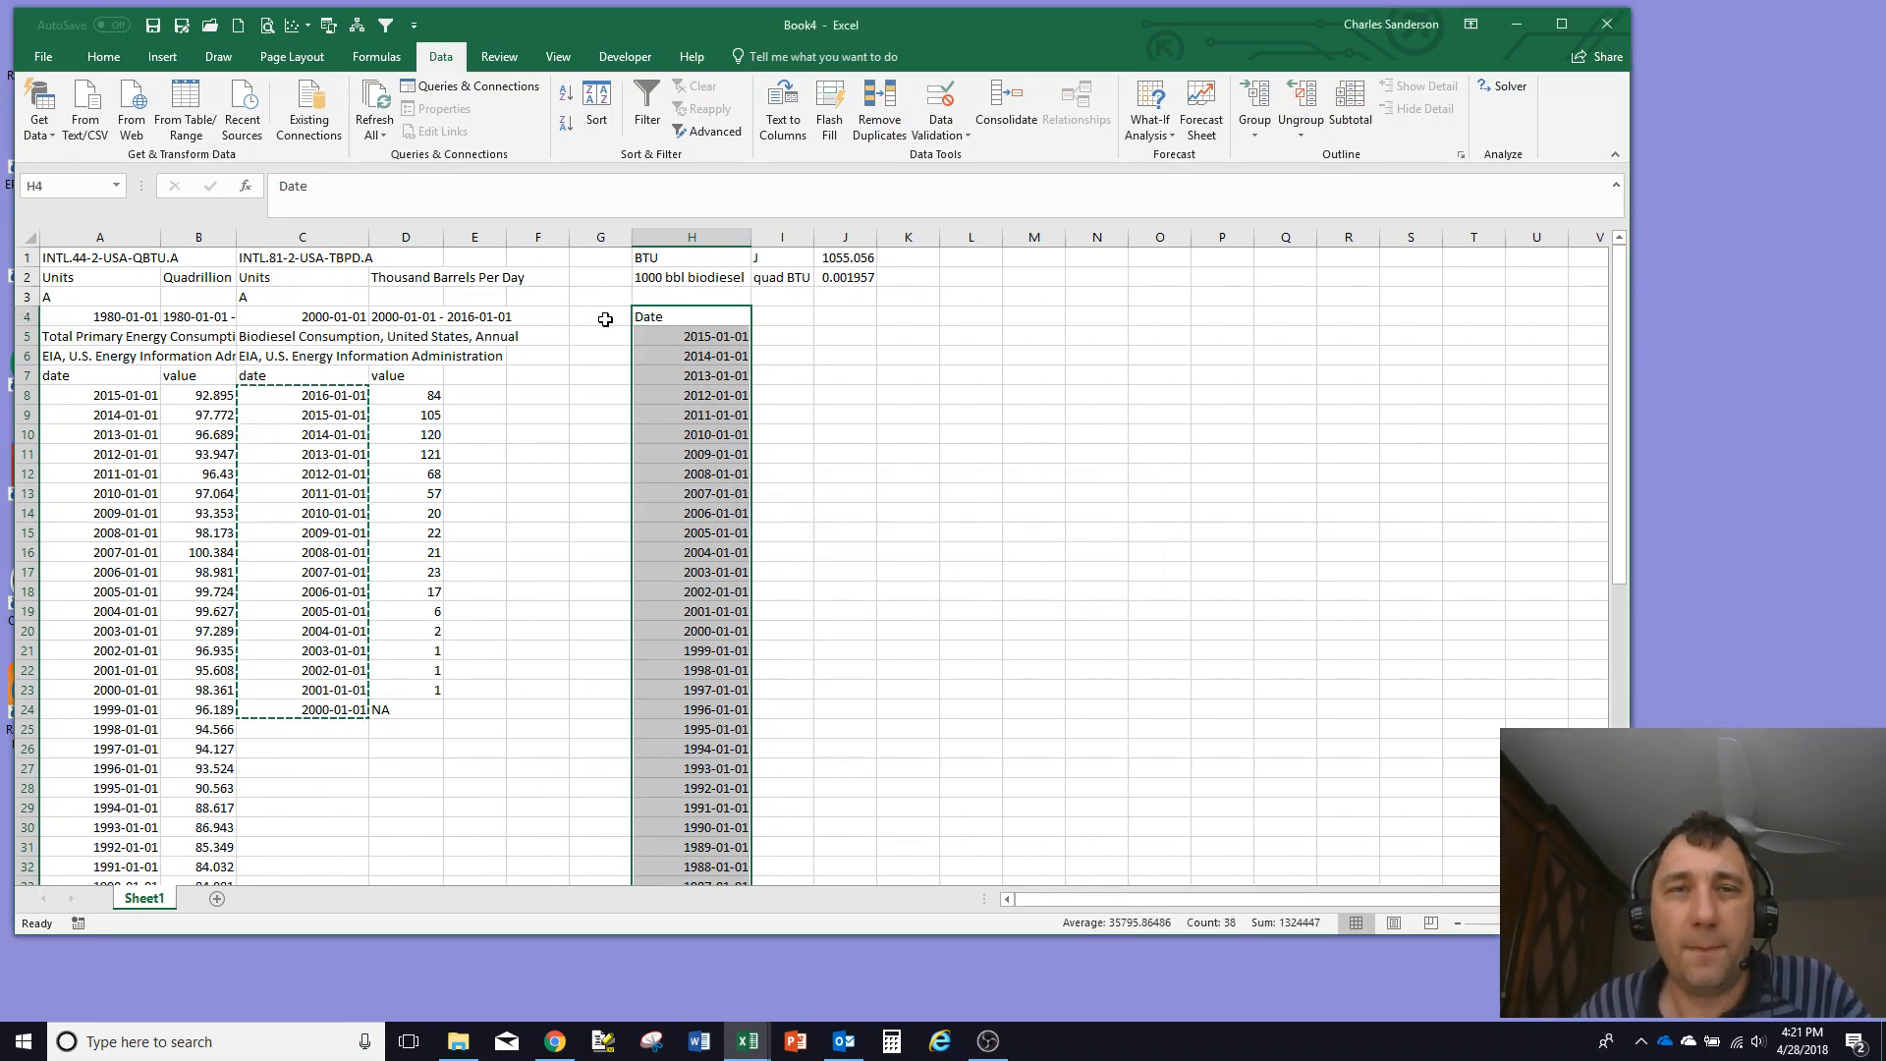
Step: Sort the unique dates in H5:H41 from oldest to newest
click(698, 333)
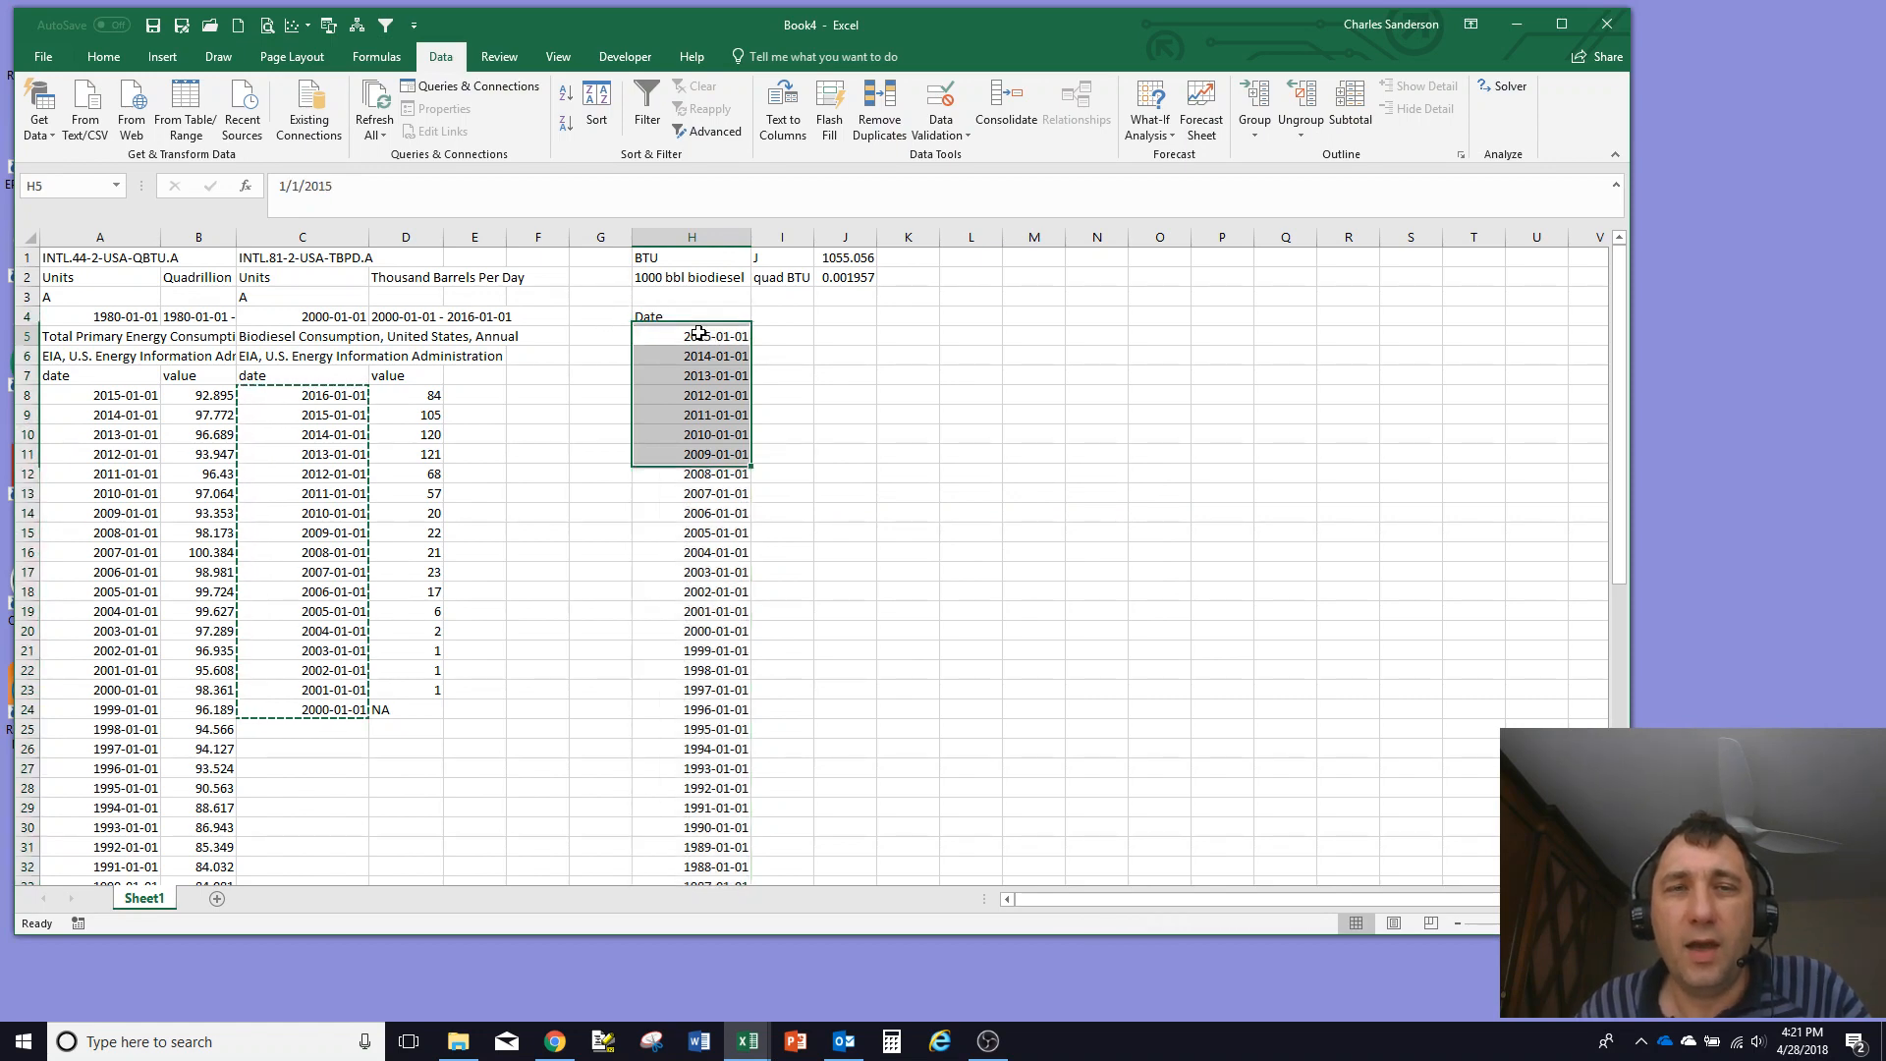
key(ctrl+shift+Down)
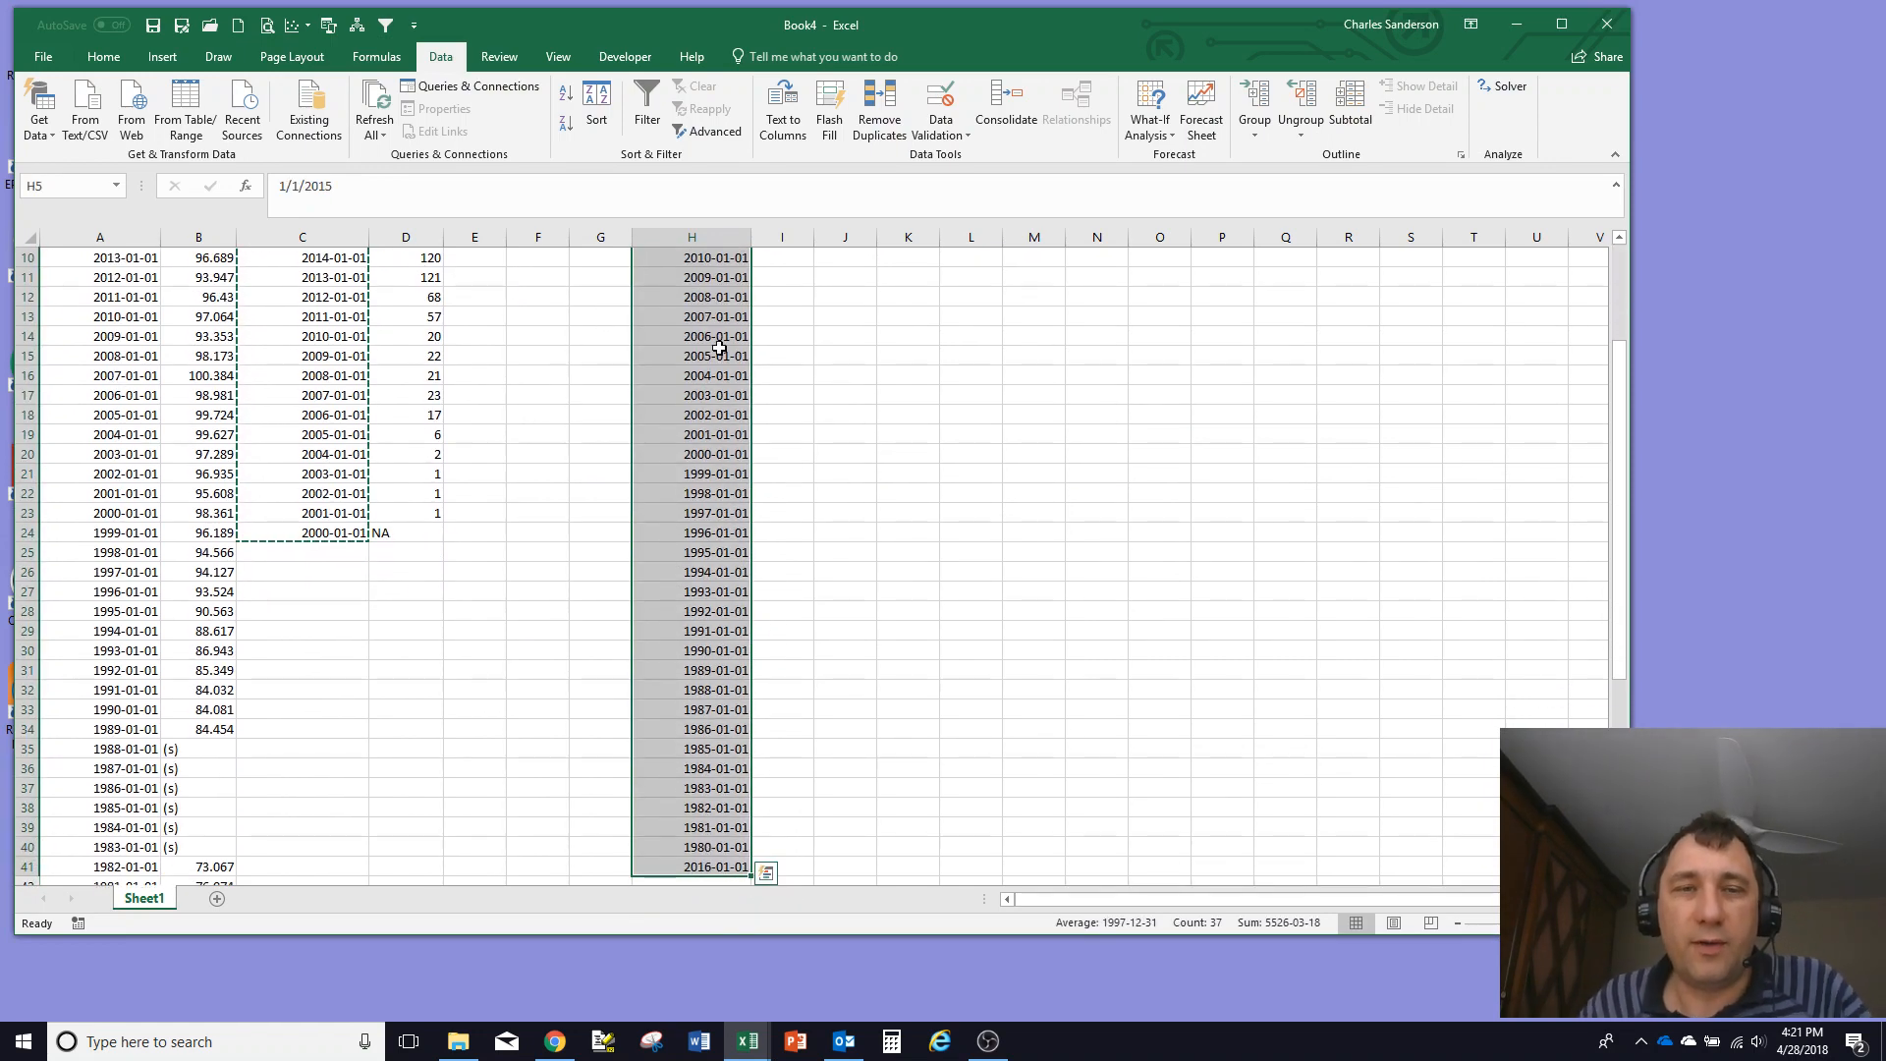
scroll(719, 346, up, 3)
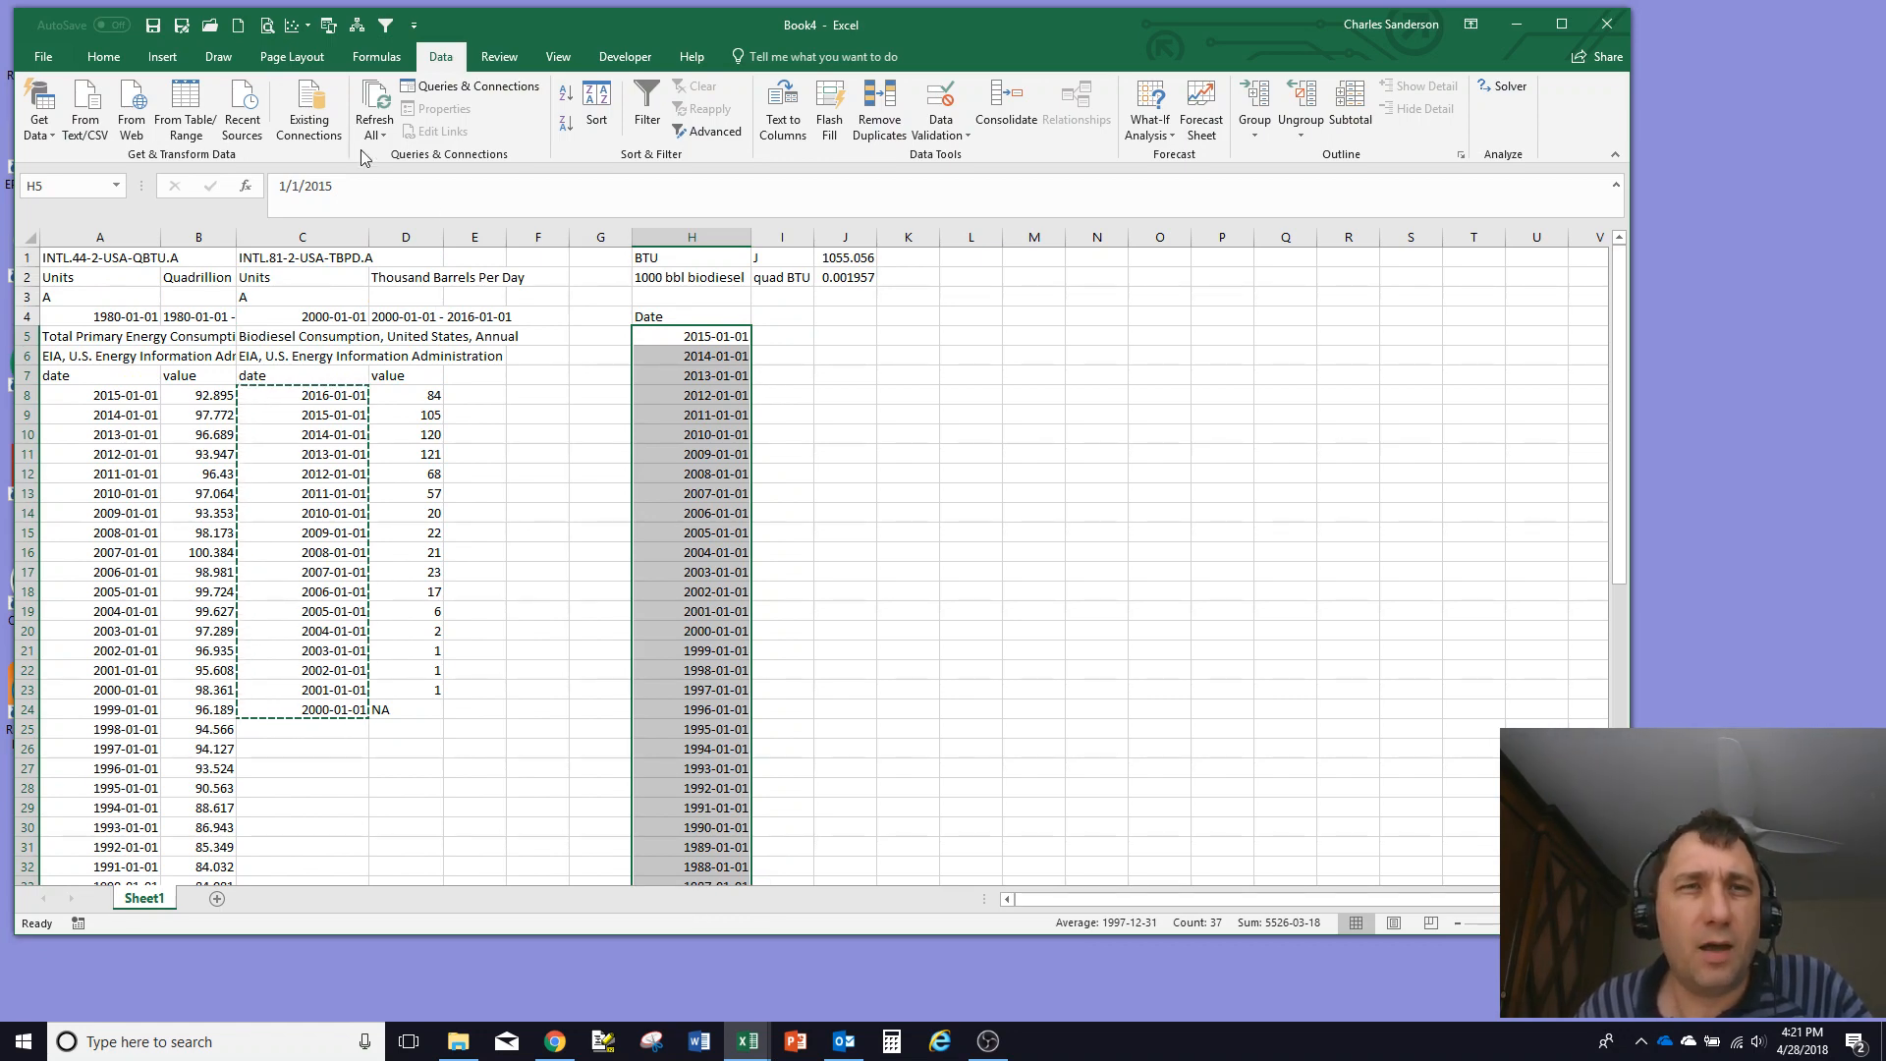
scroll(682, 516, down, 4)
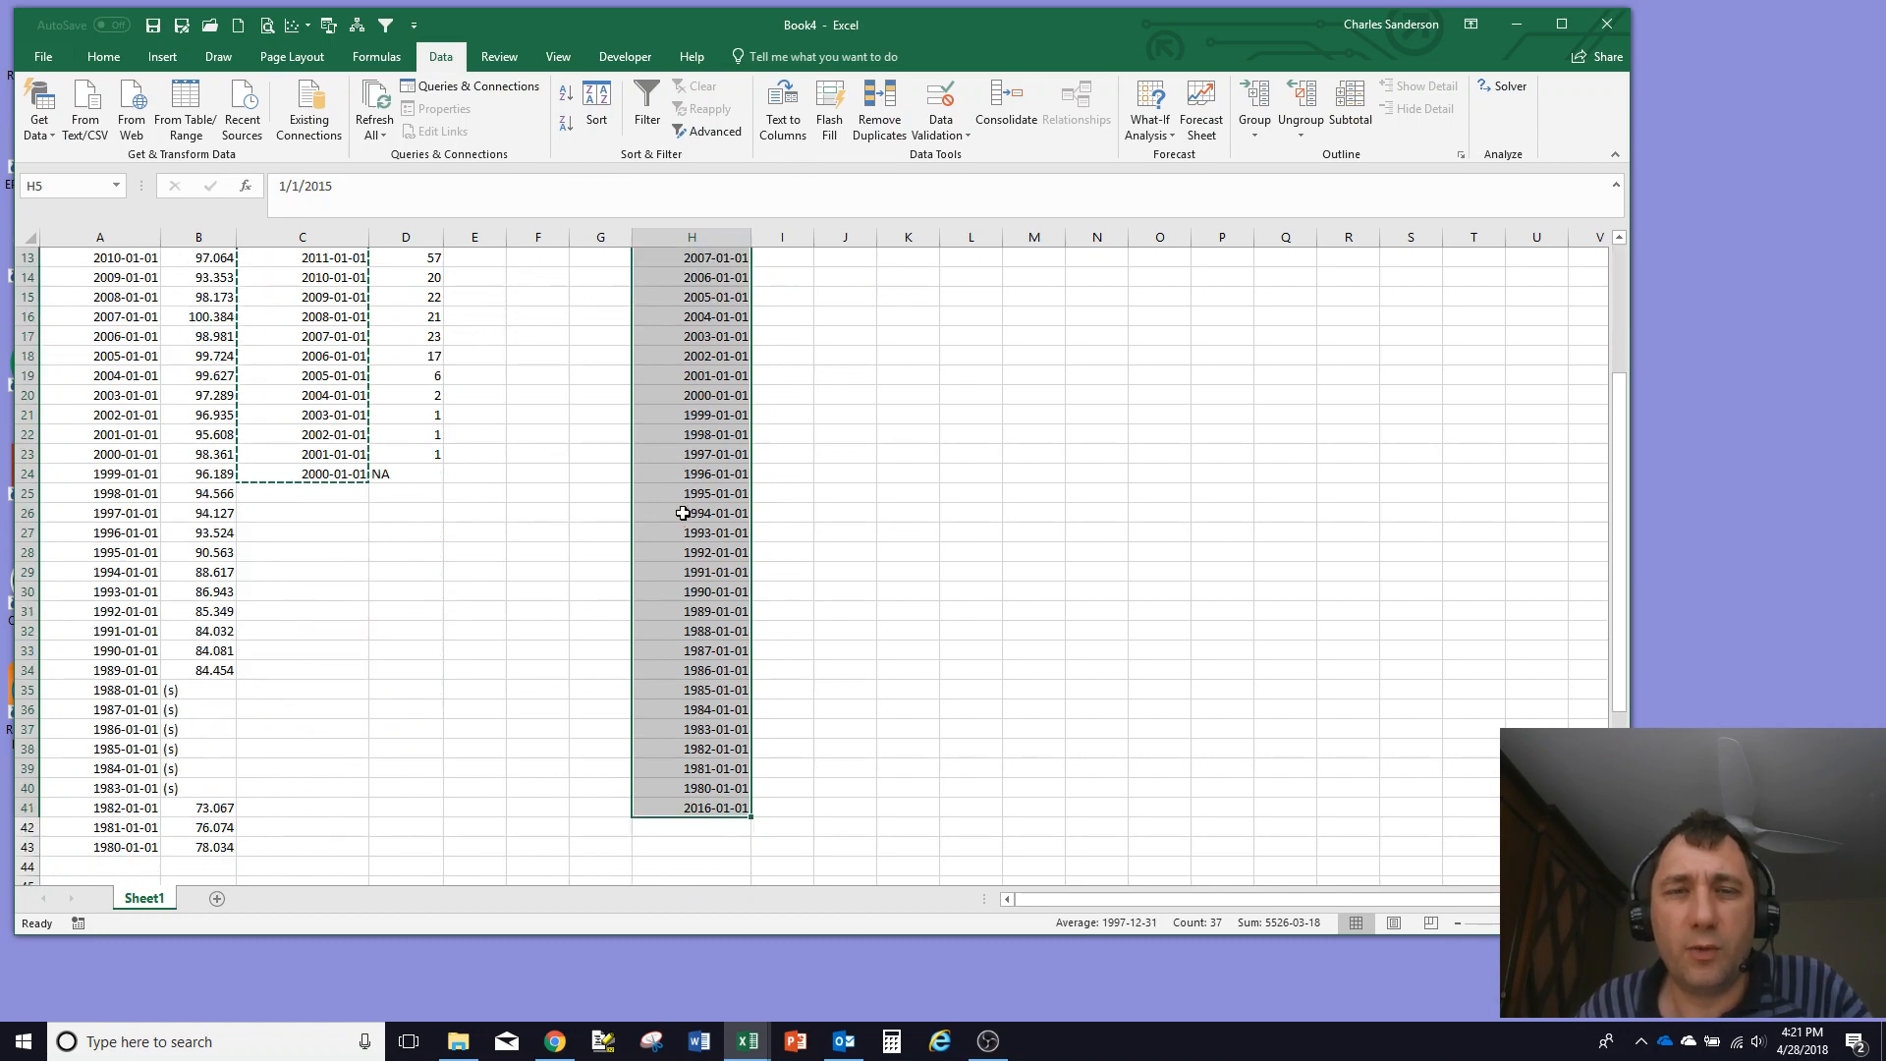
scroll(683, 511, up, 4)
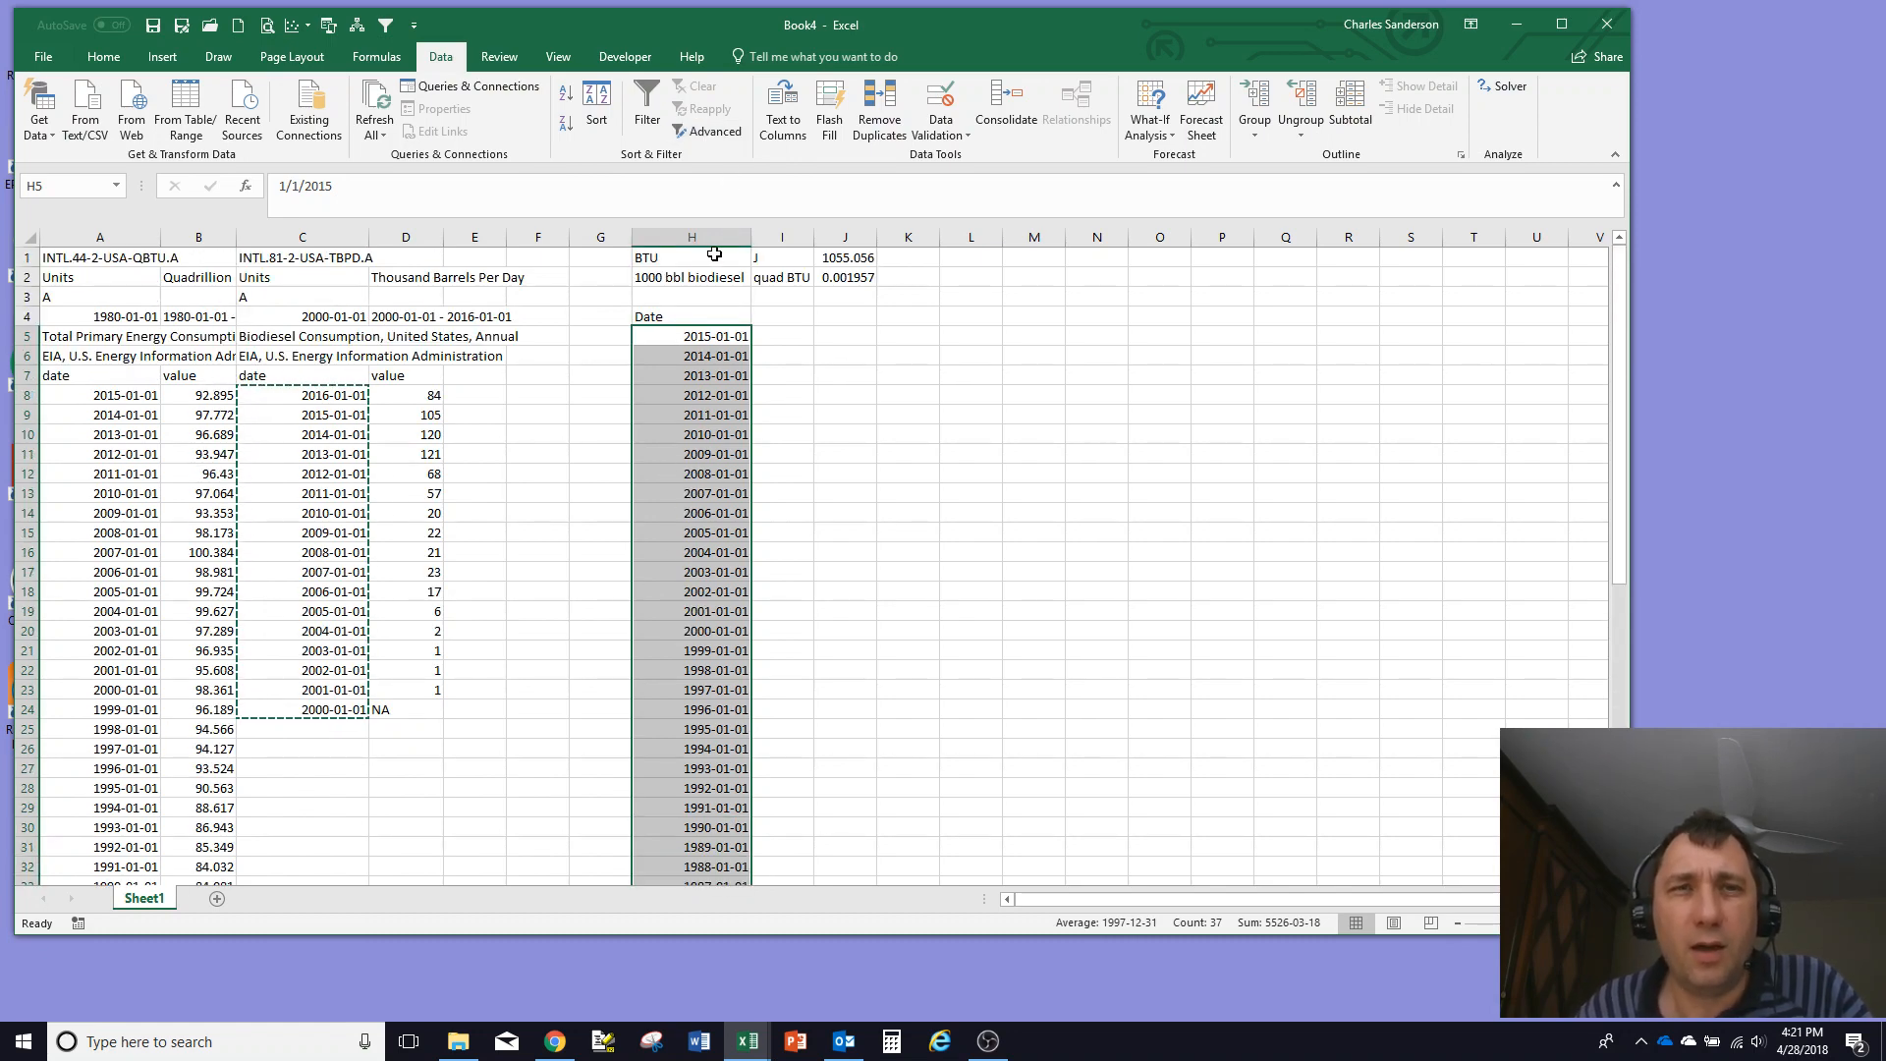
click(567, 97)
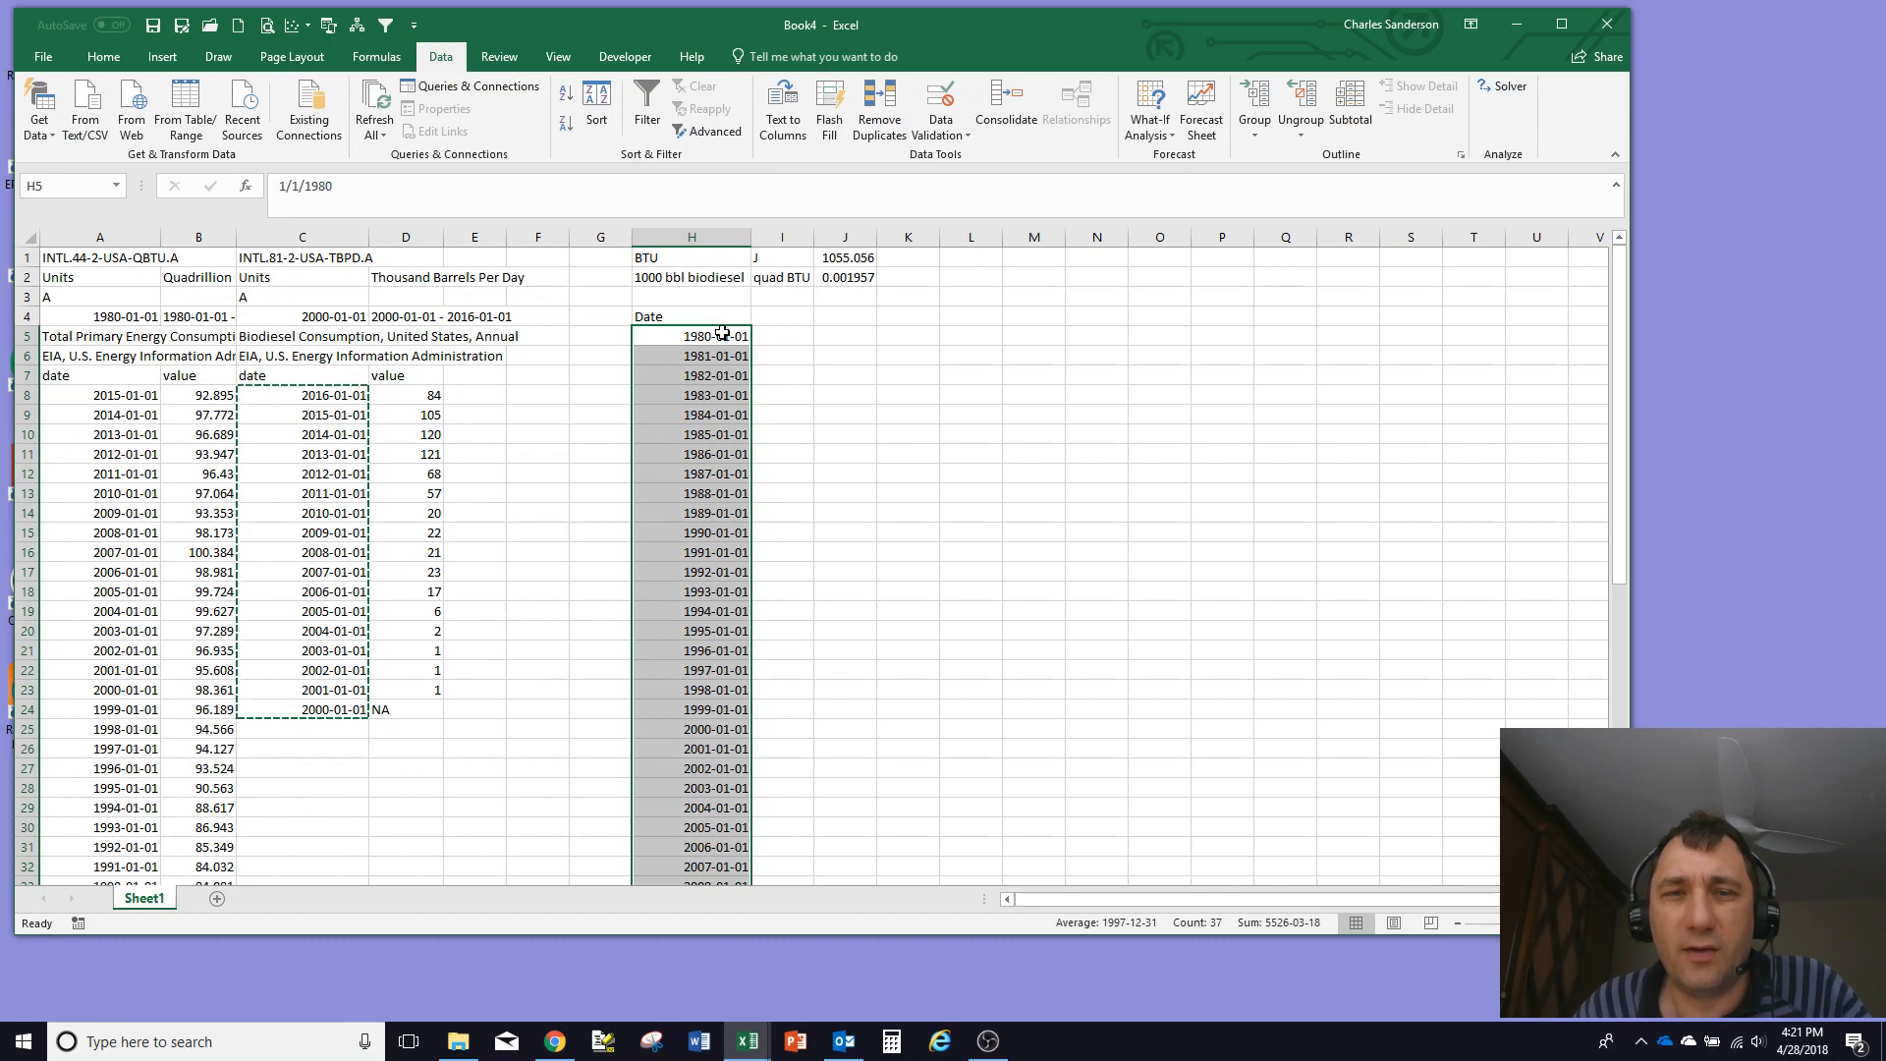
scroll(725, 350, down, 5)
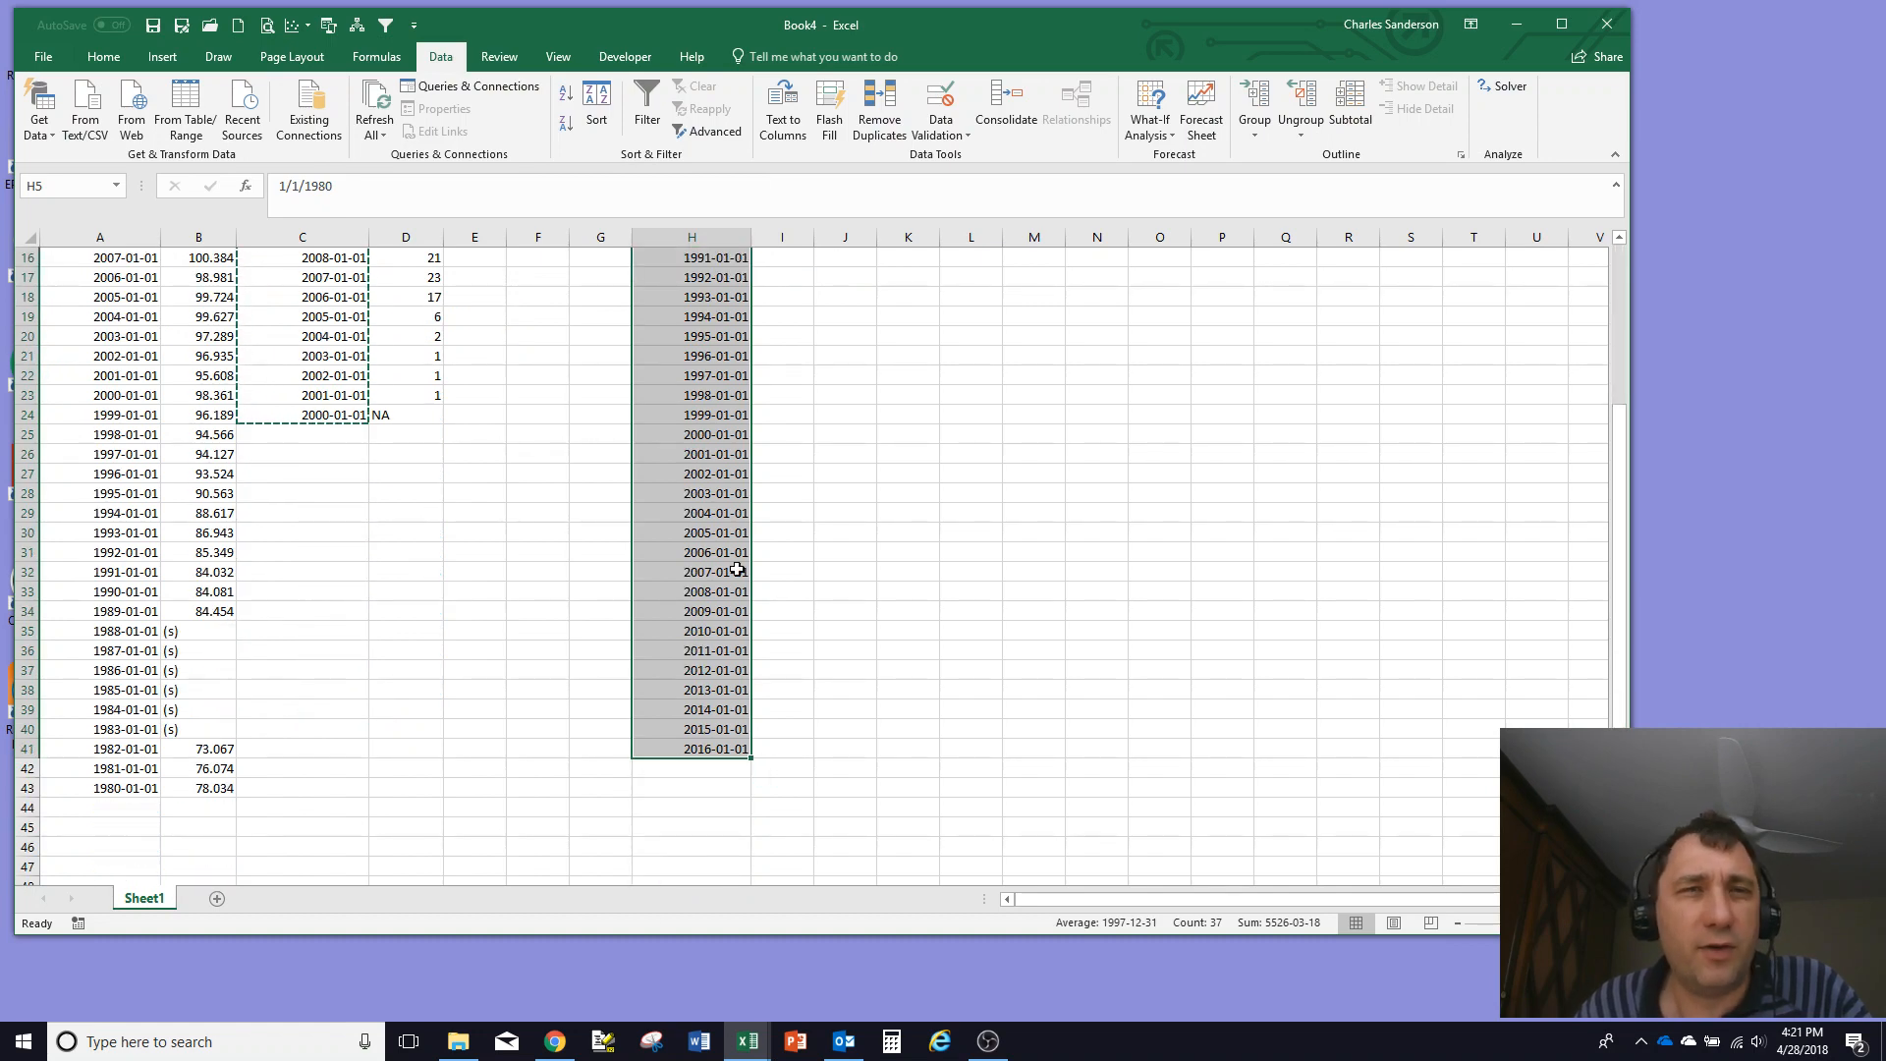
scroll(749, 545, up, 5)
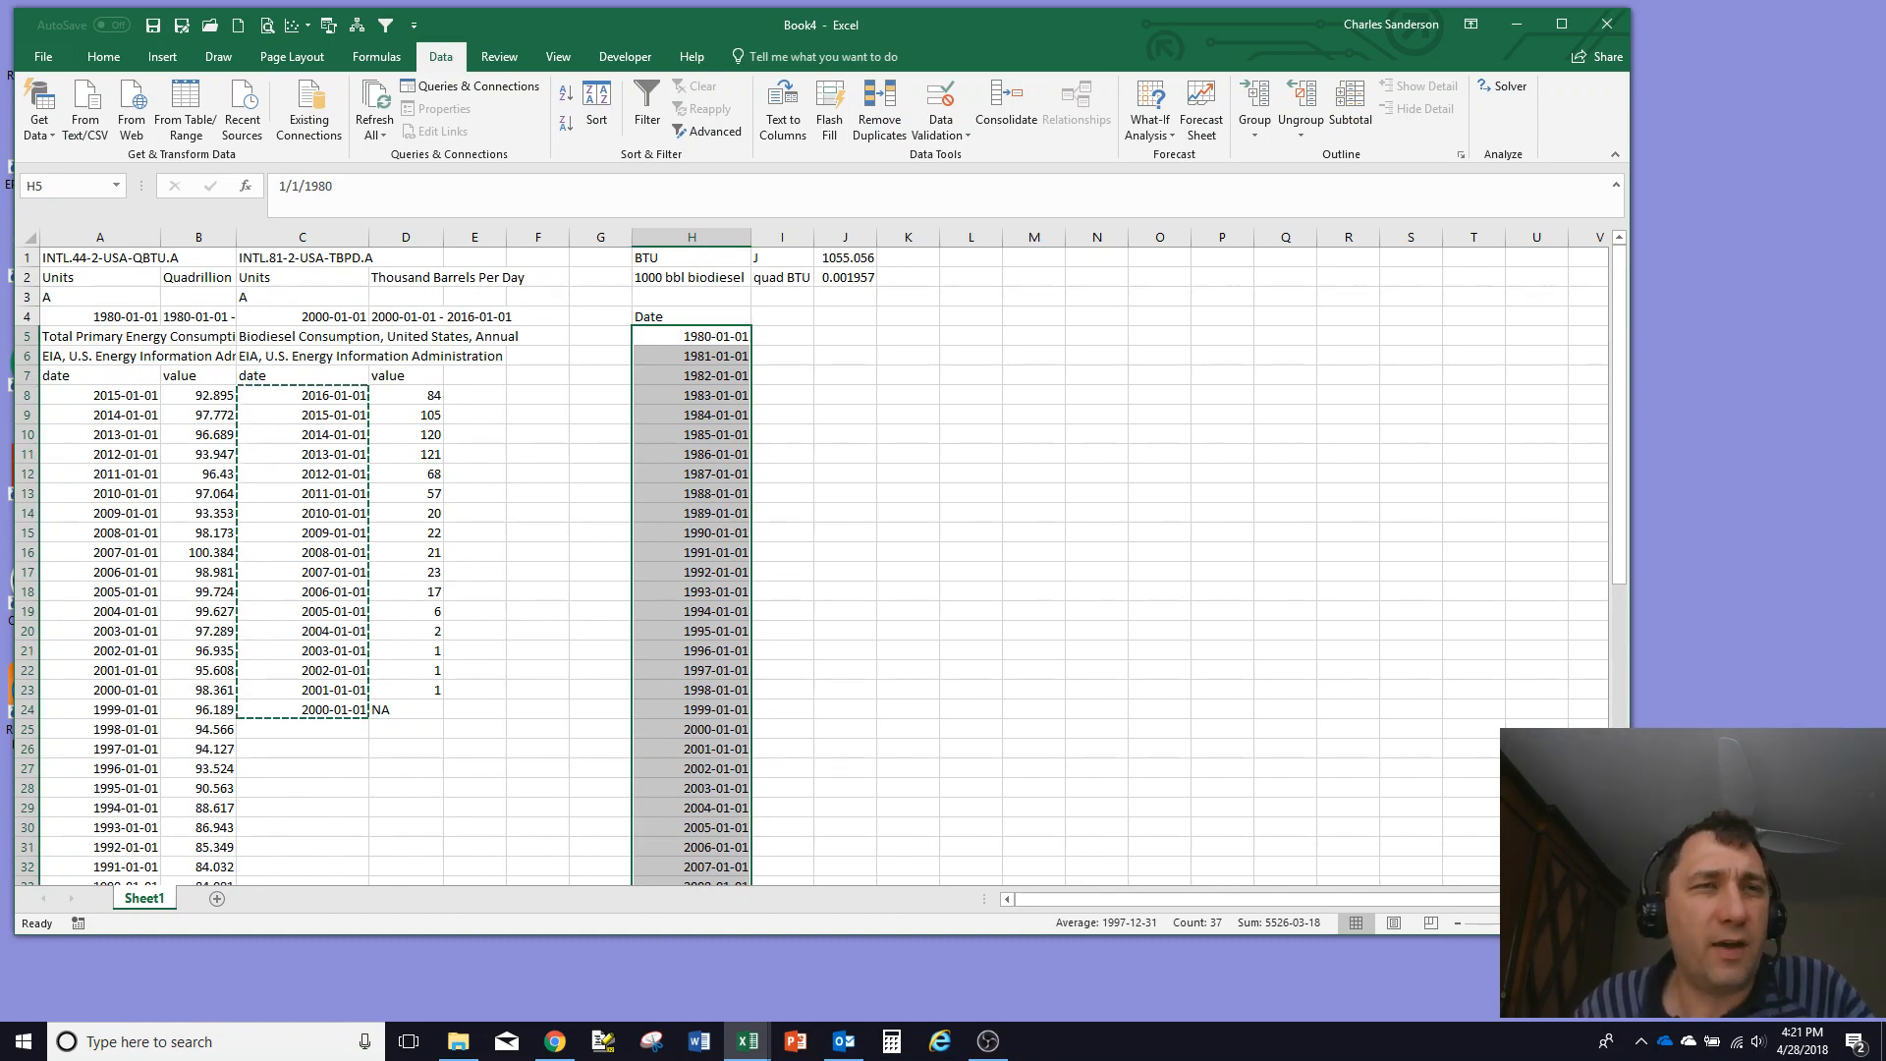
Step: Apply the custom number format yyyy to the sorted dates in H5:H41
click(102, 63)
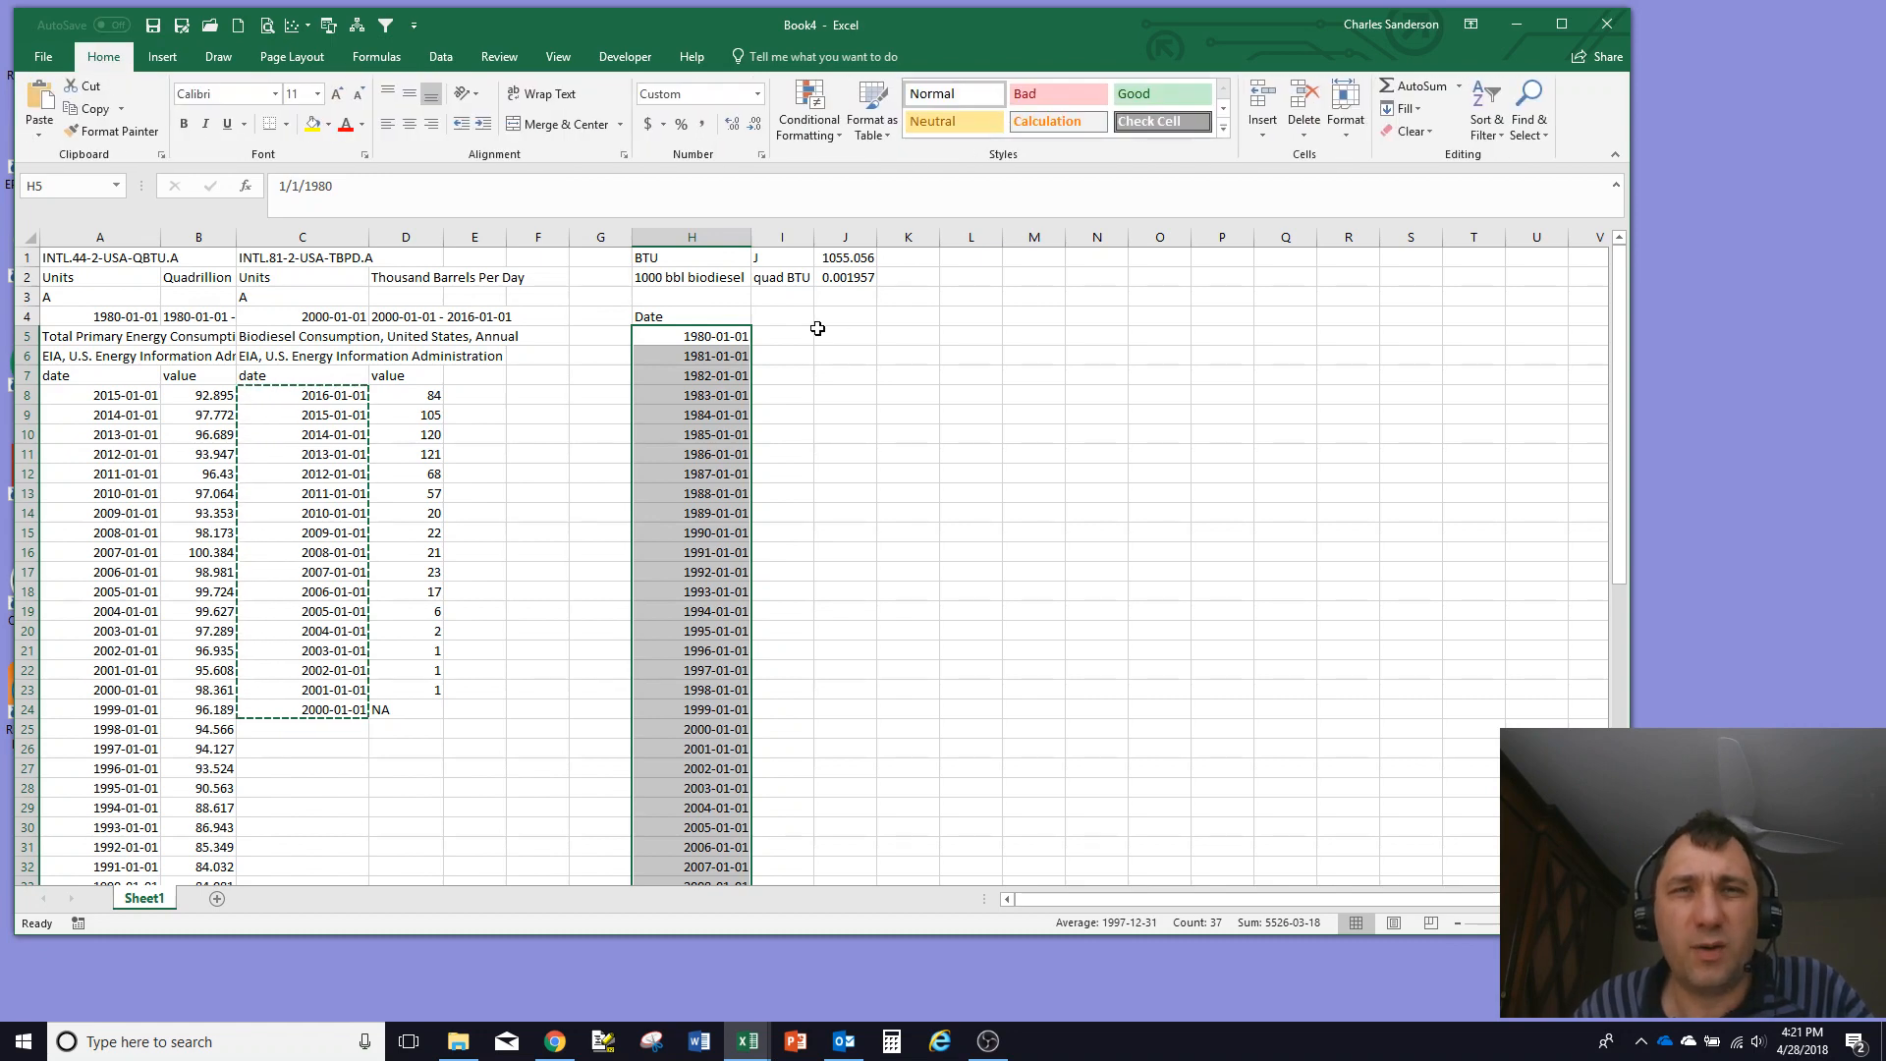
click(757, 94)
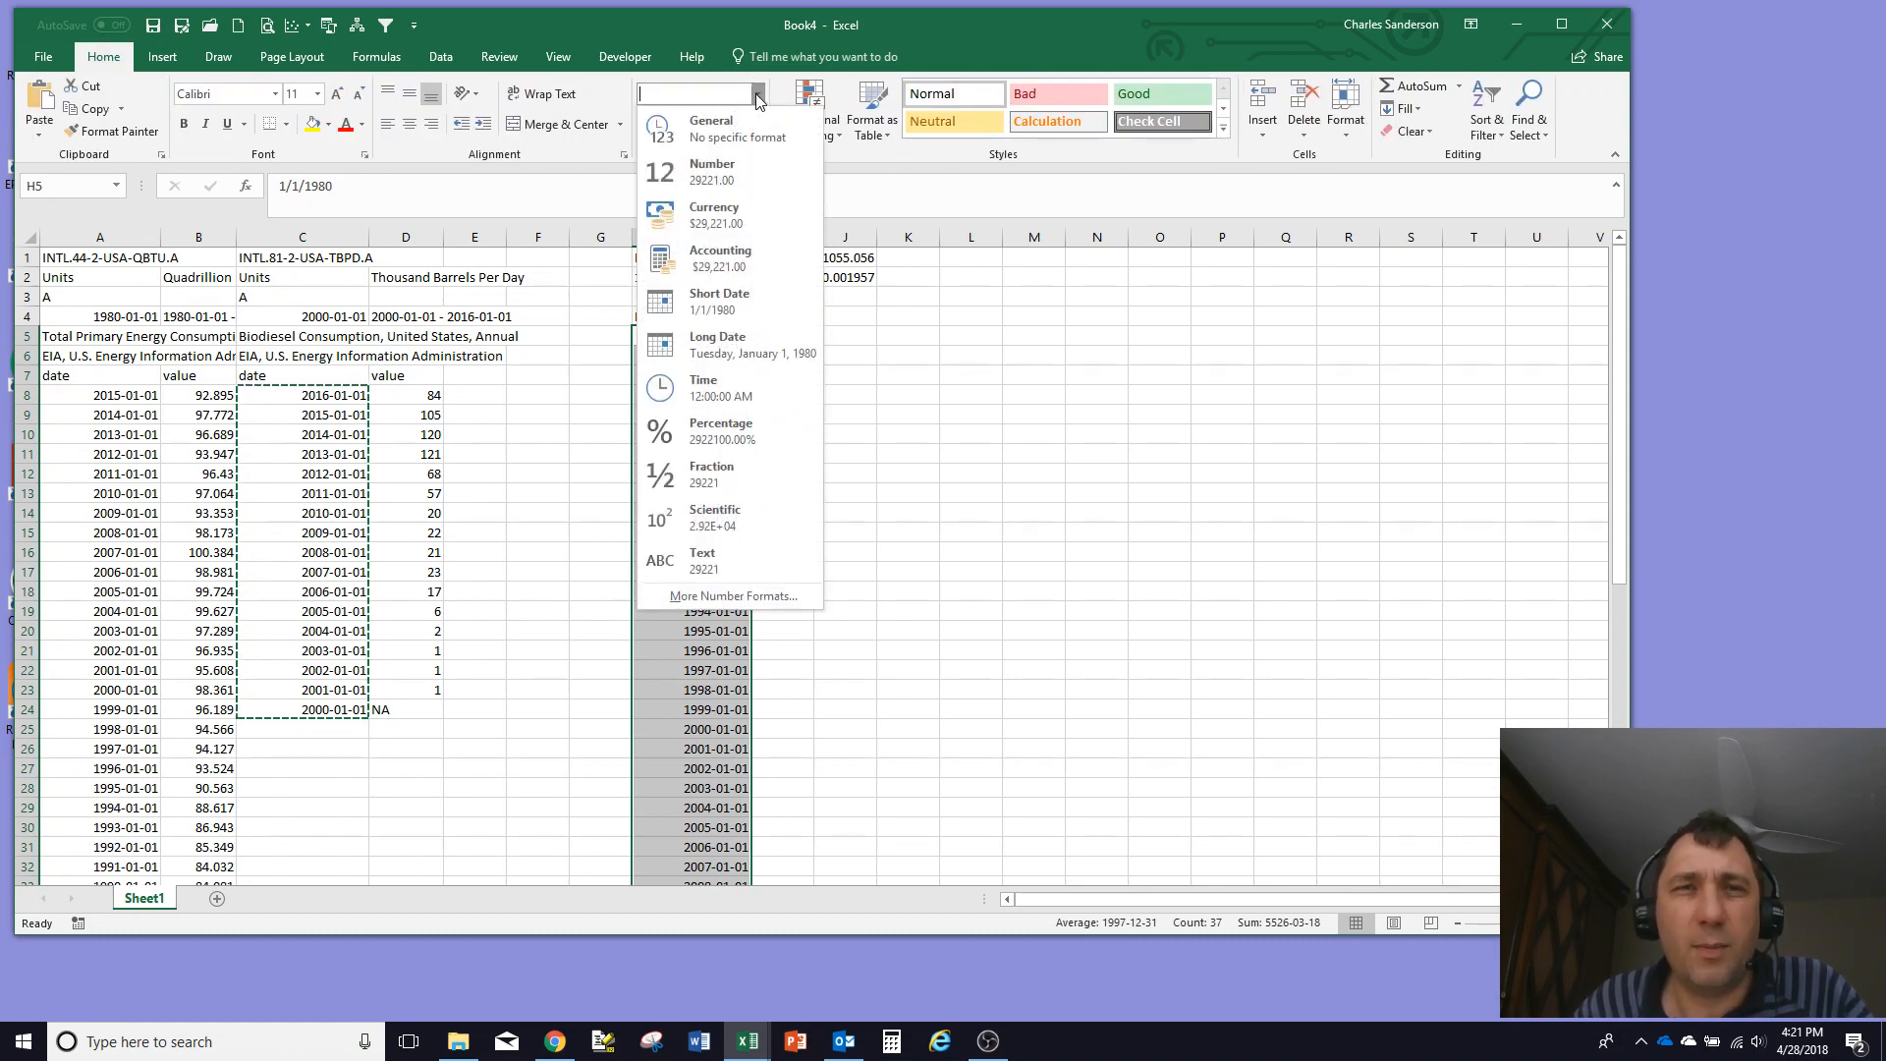
click(758, 95)
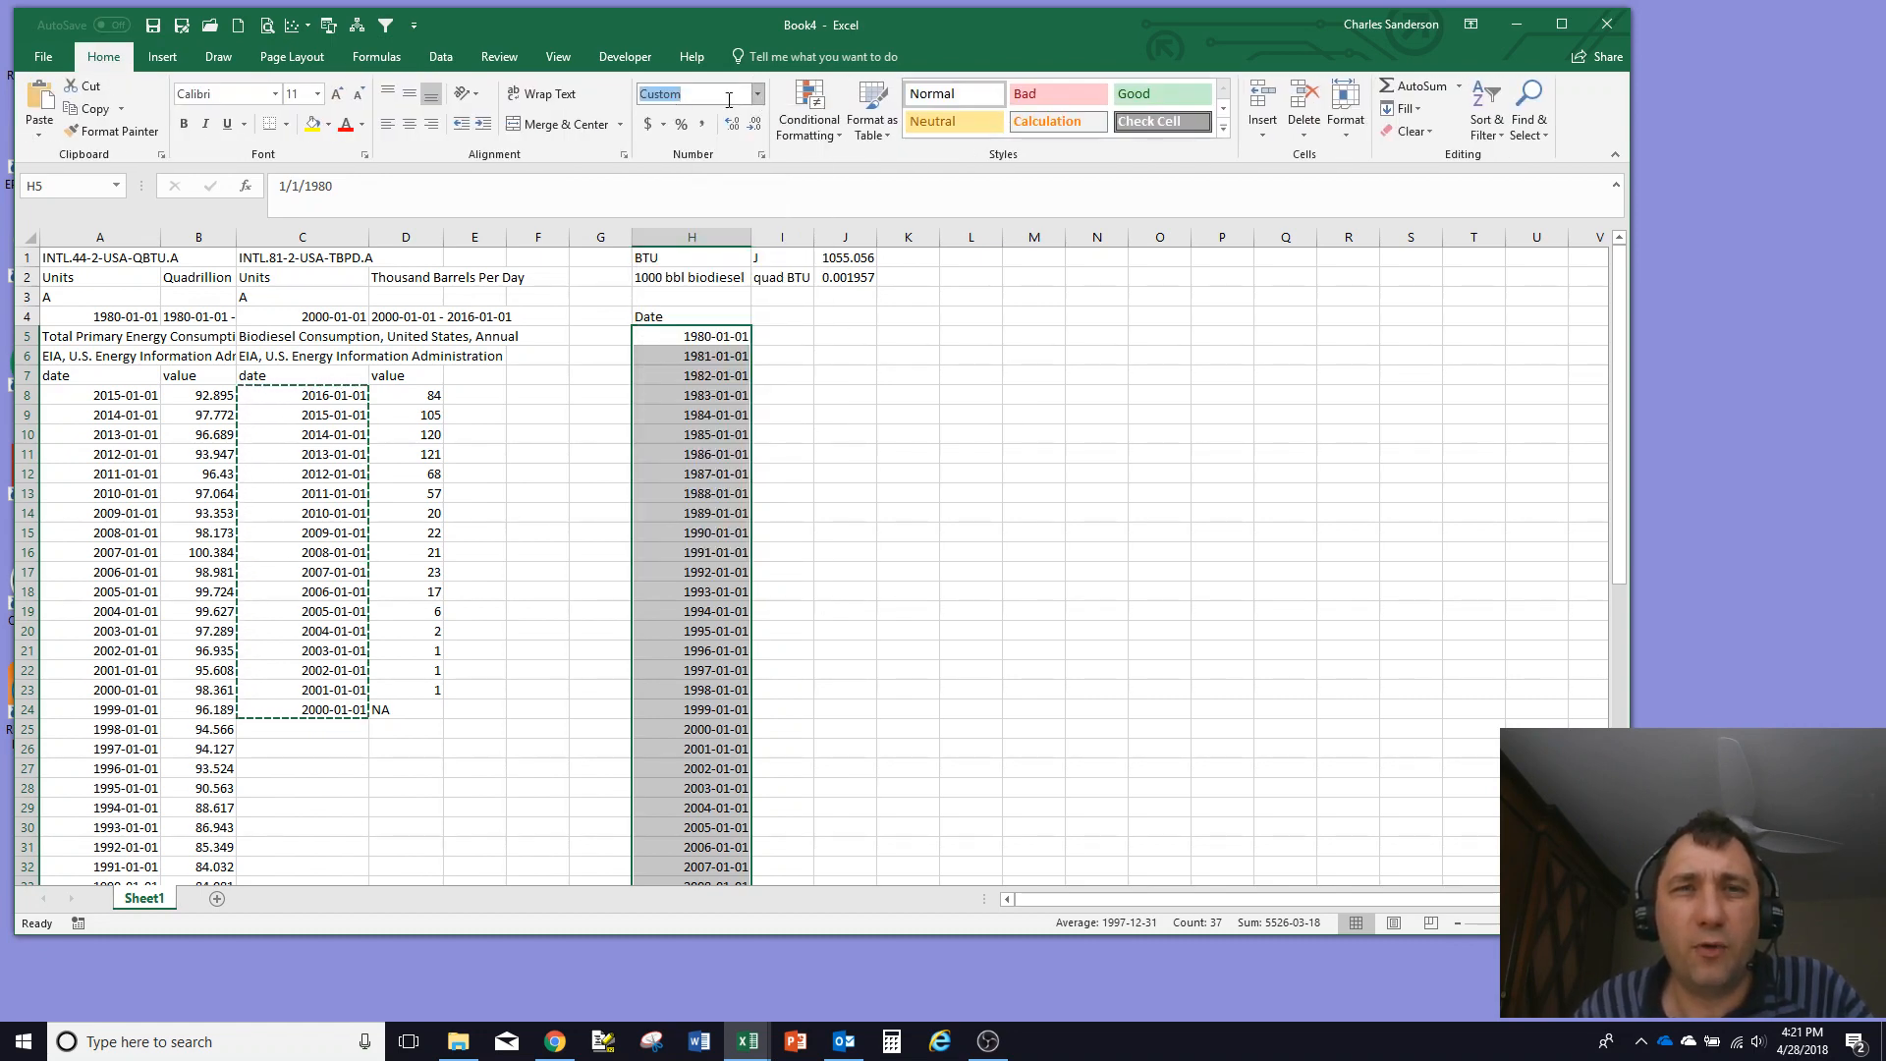
click(757, 94)
click(739, 597)
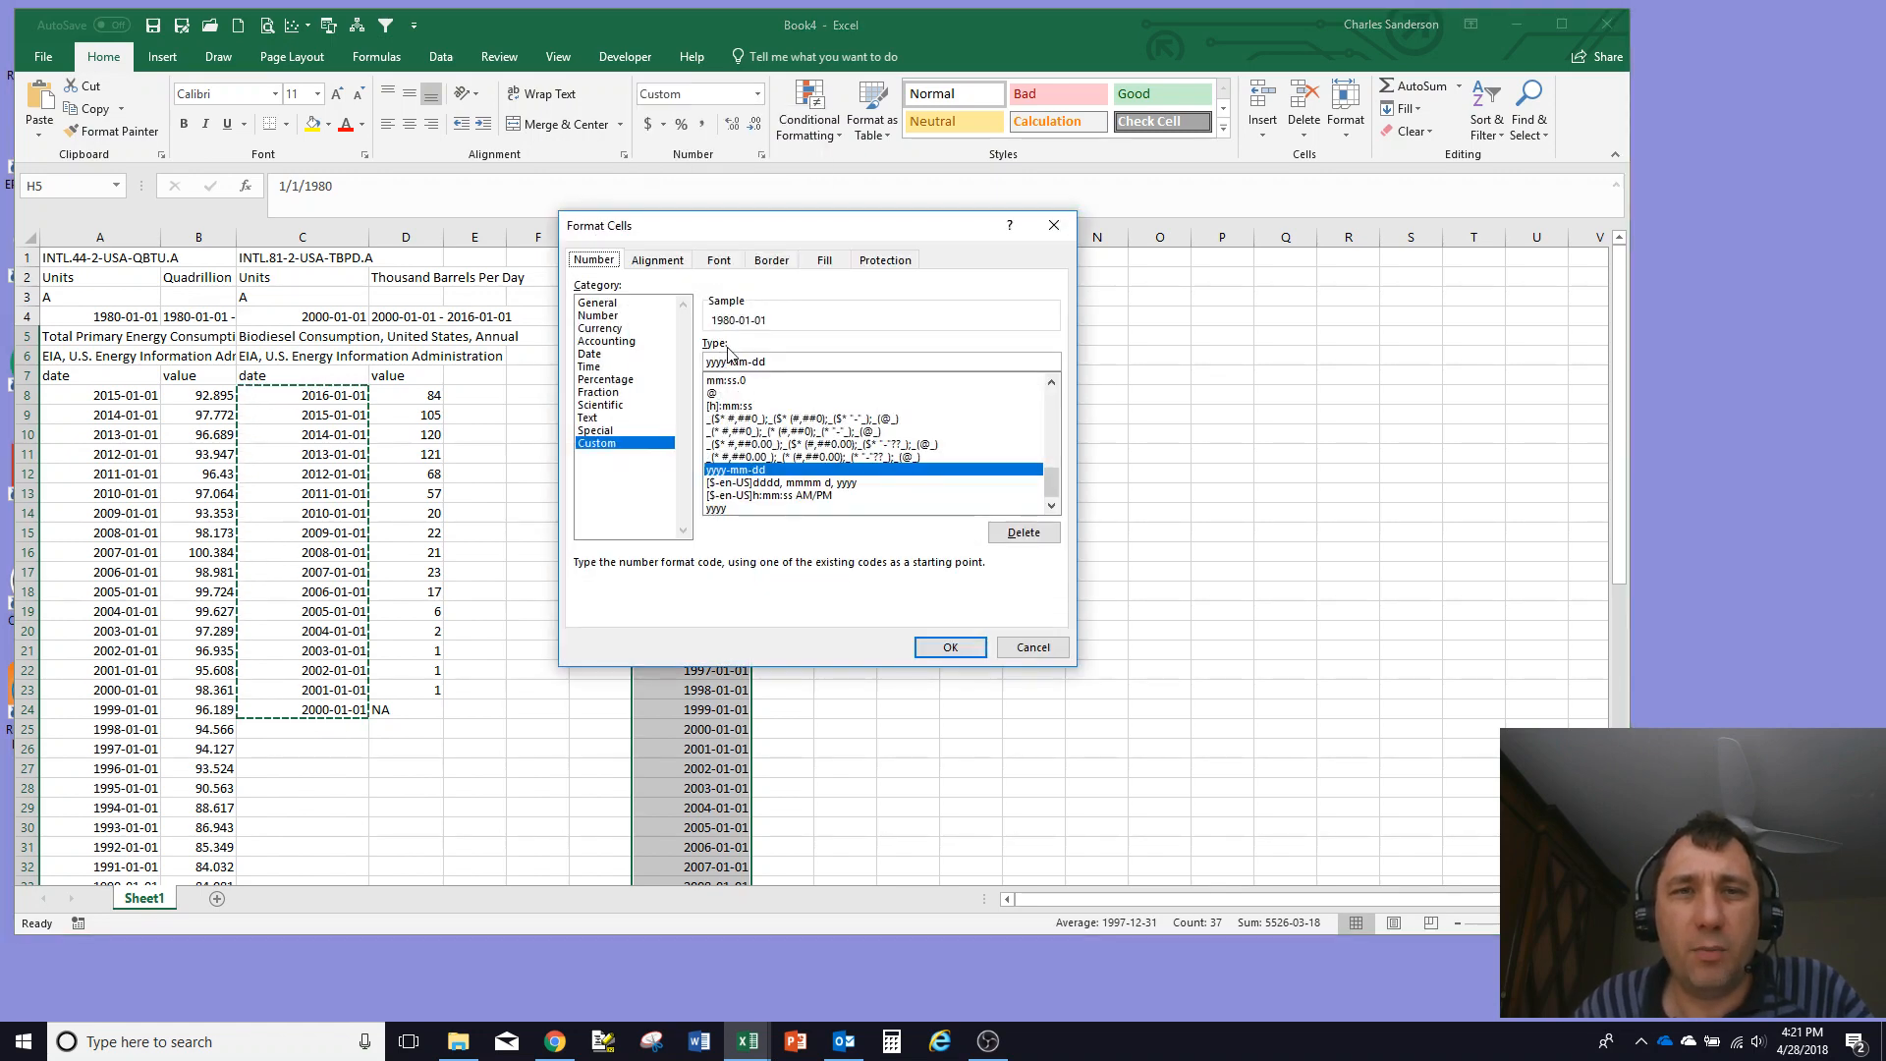
drag(727, 361, 833, 363)
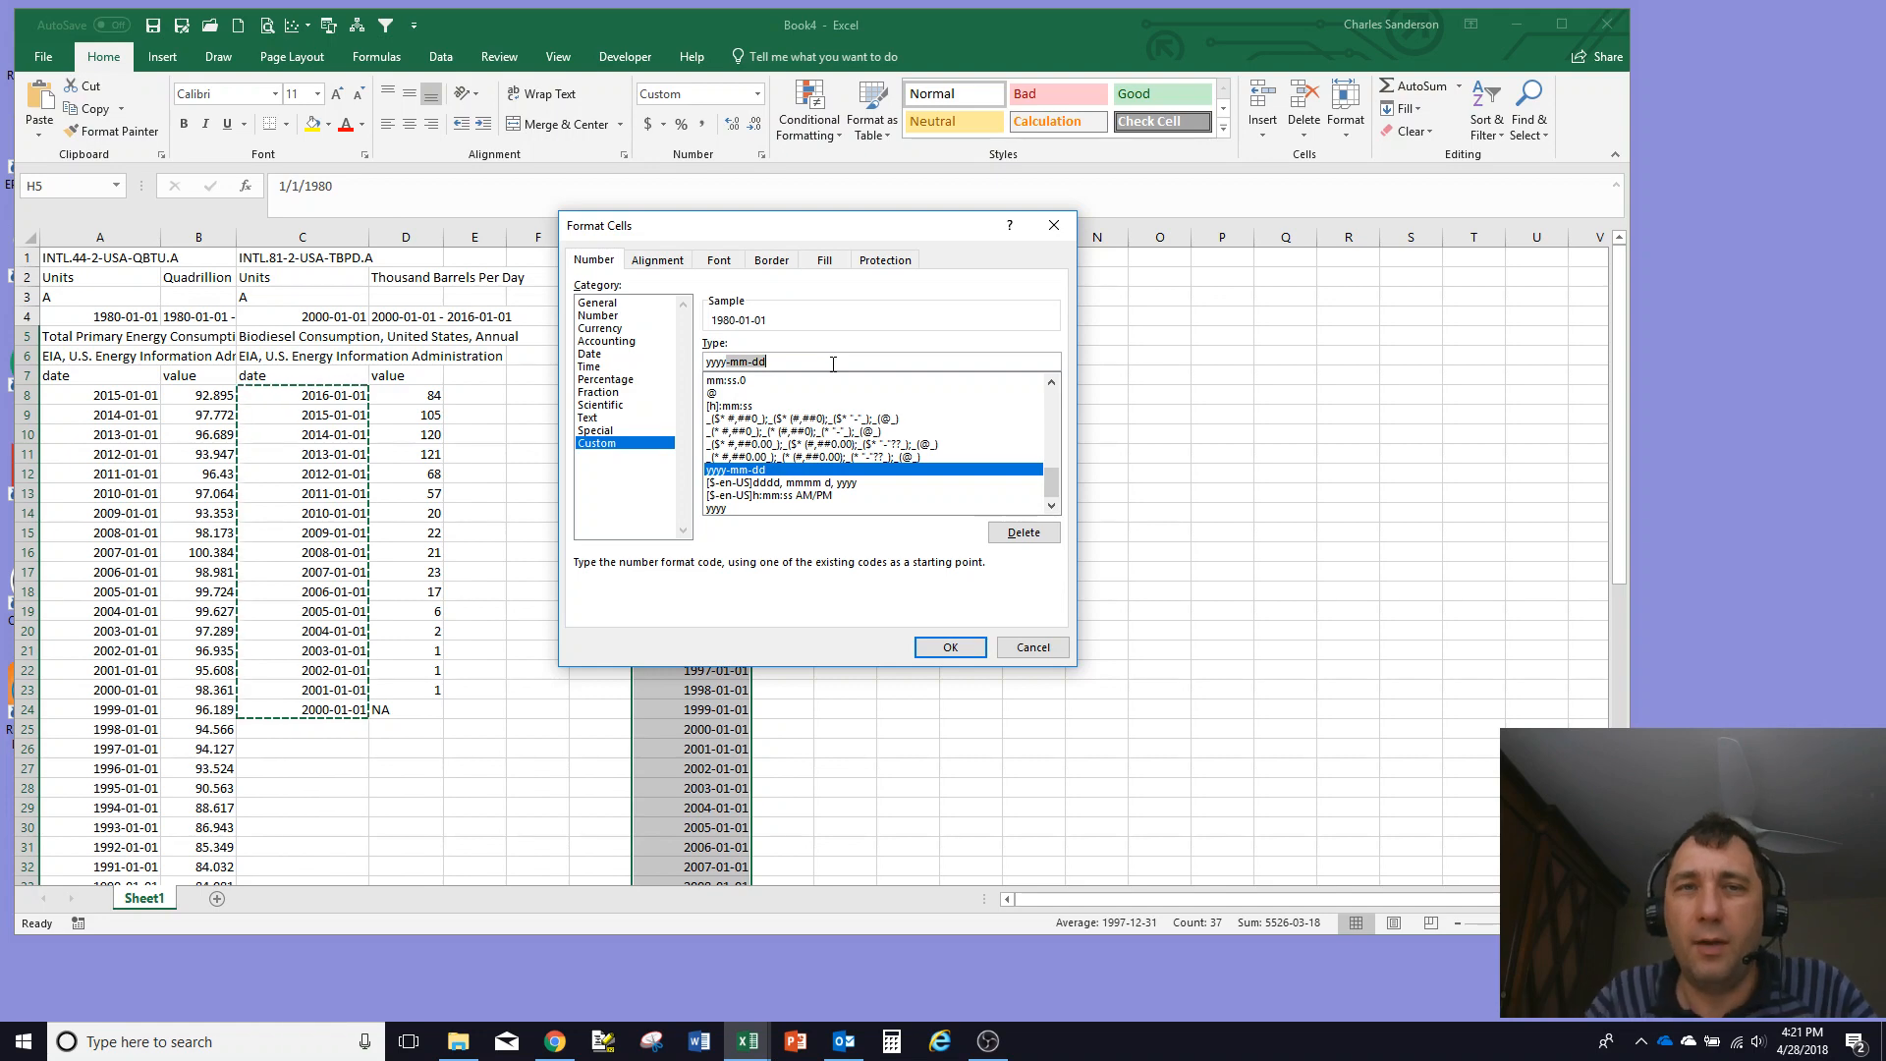
key(BackSpace)
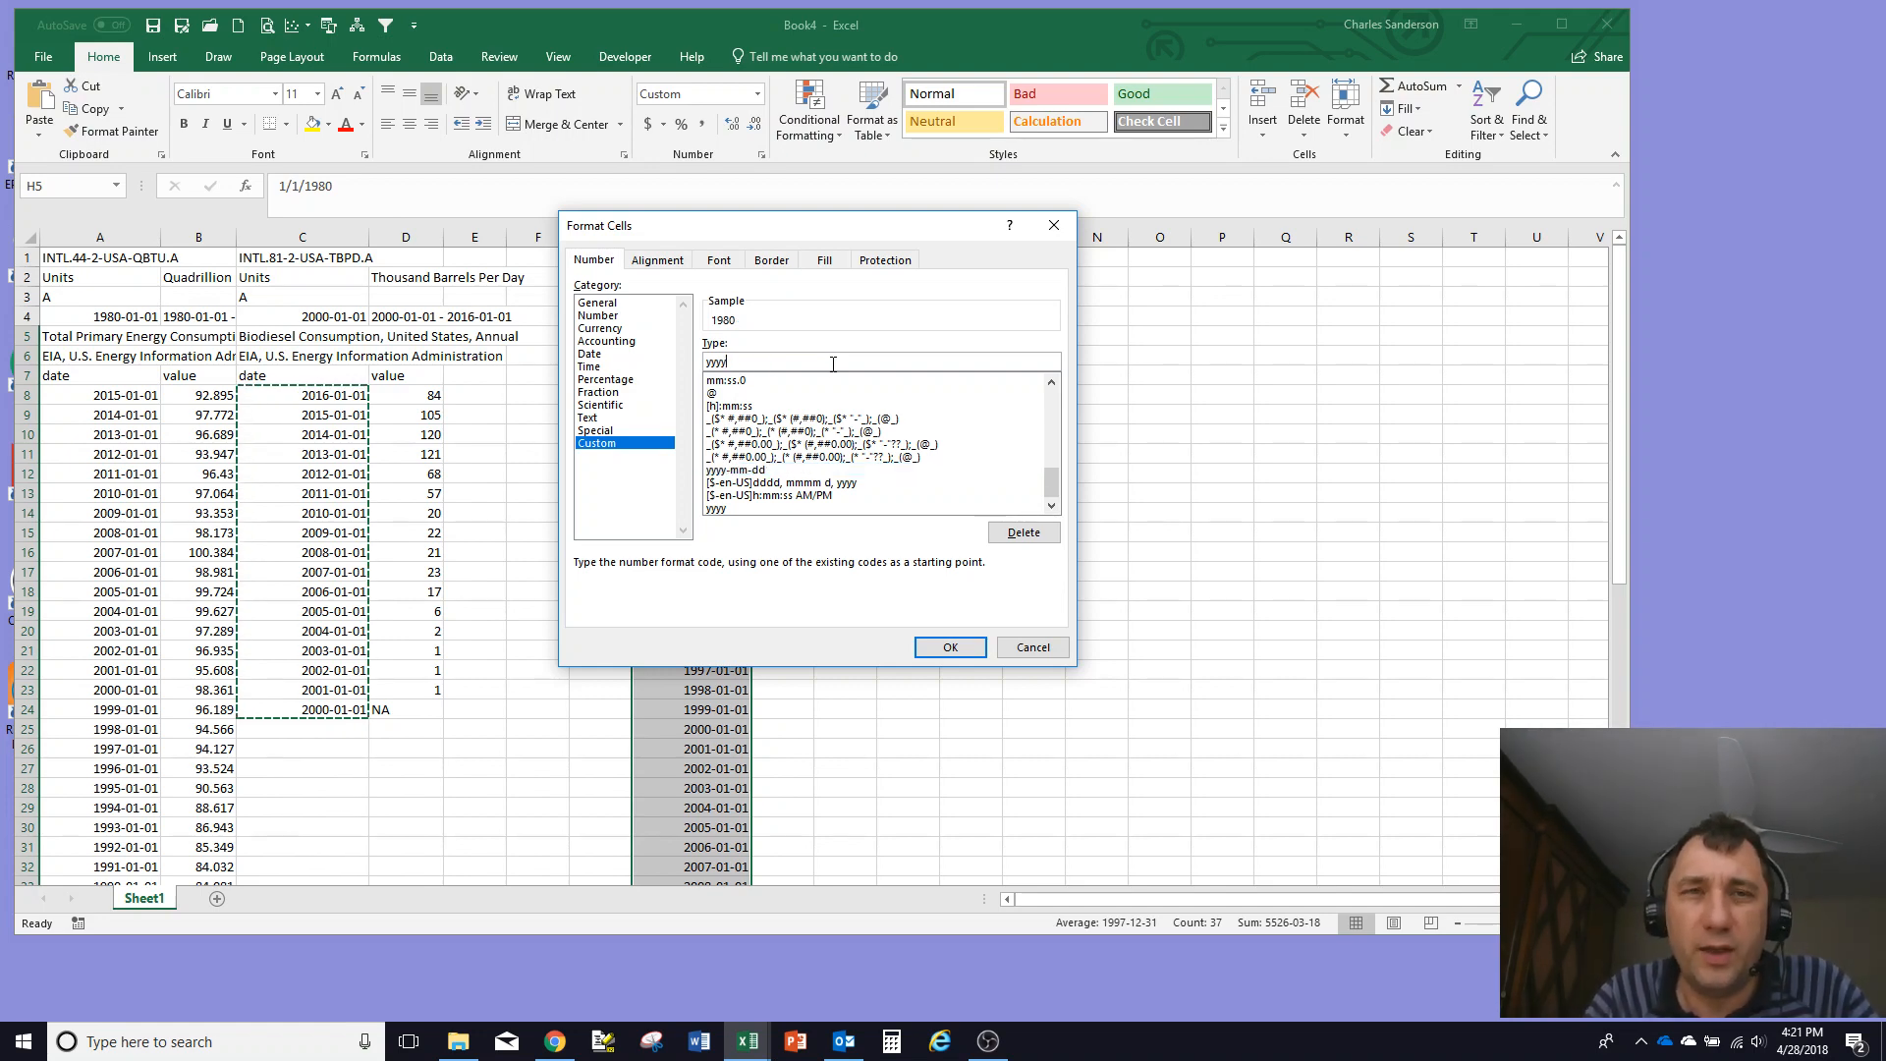
key(Return)
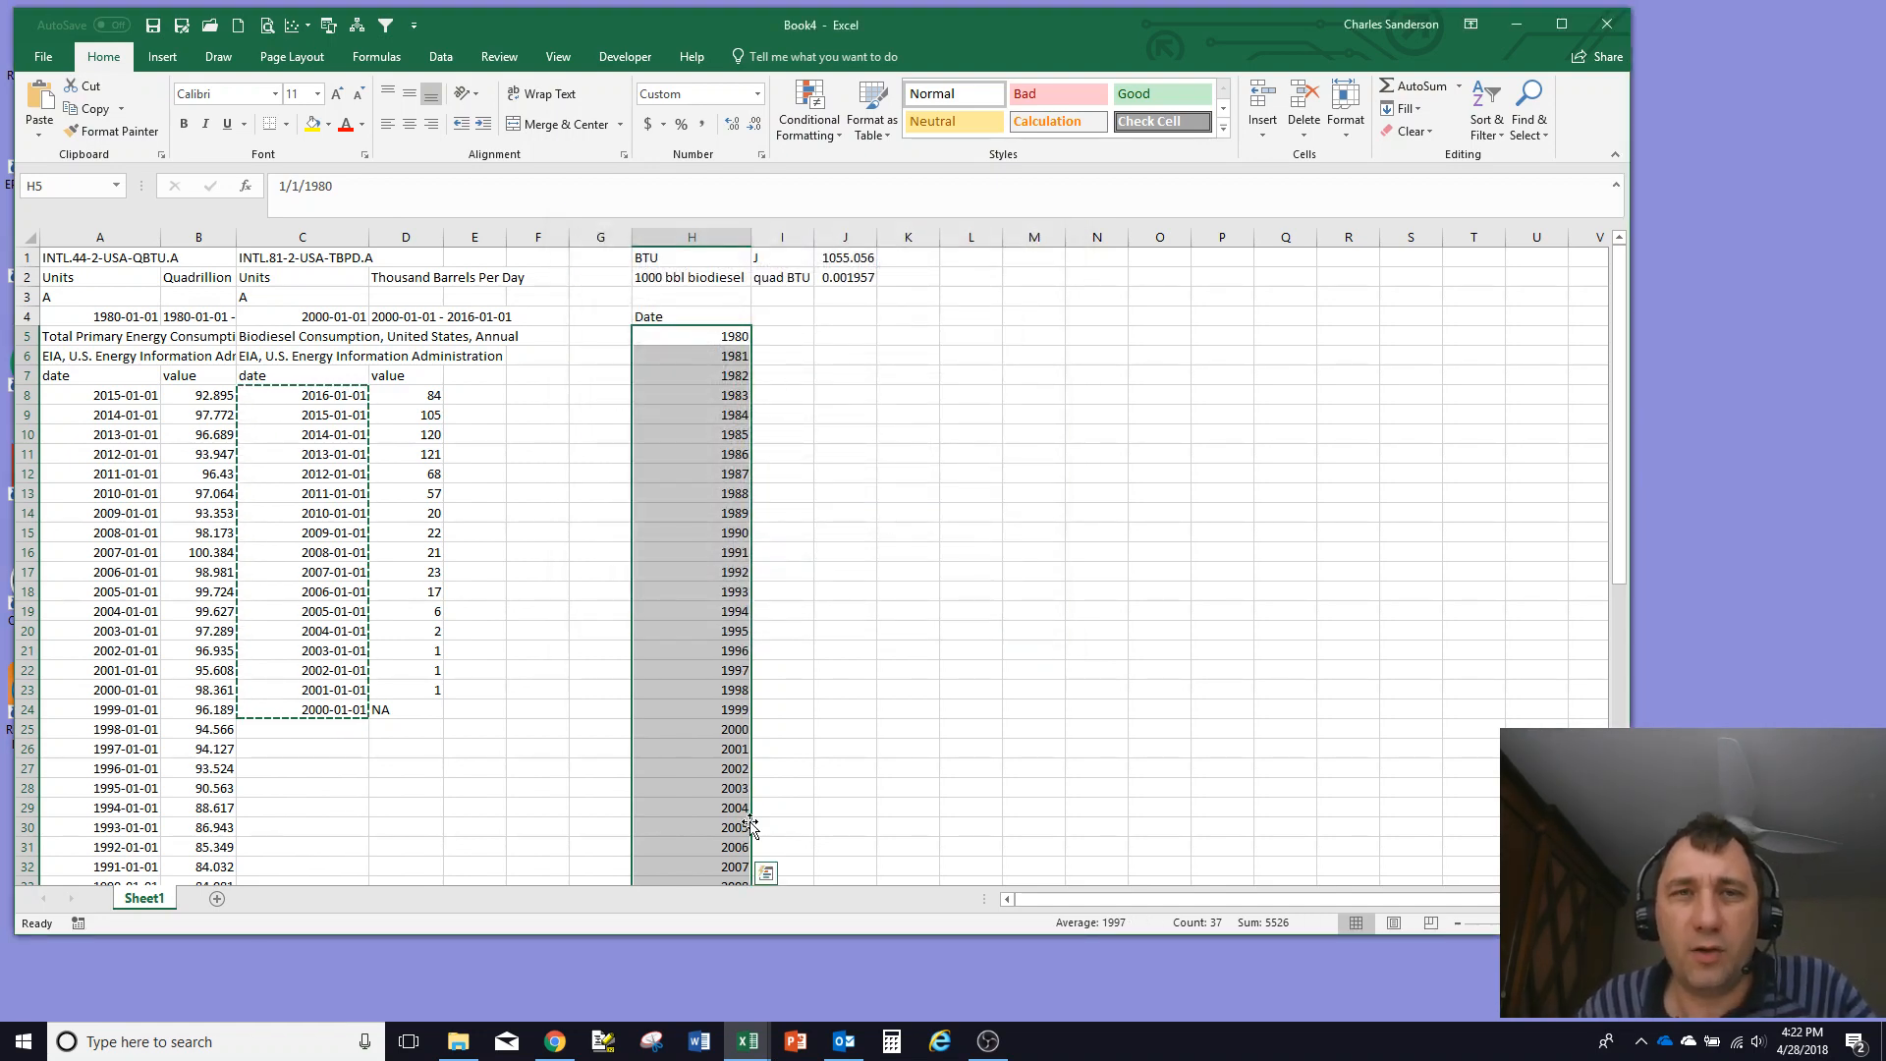
Step: Enter the column header Primary in I4
click(790, 316)
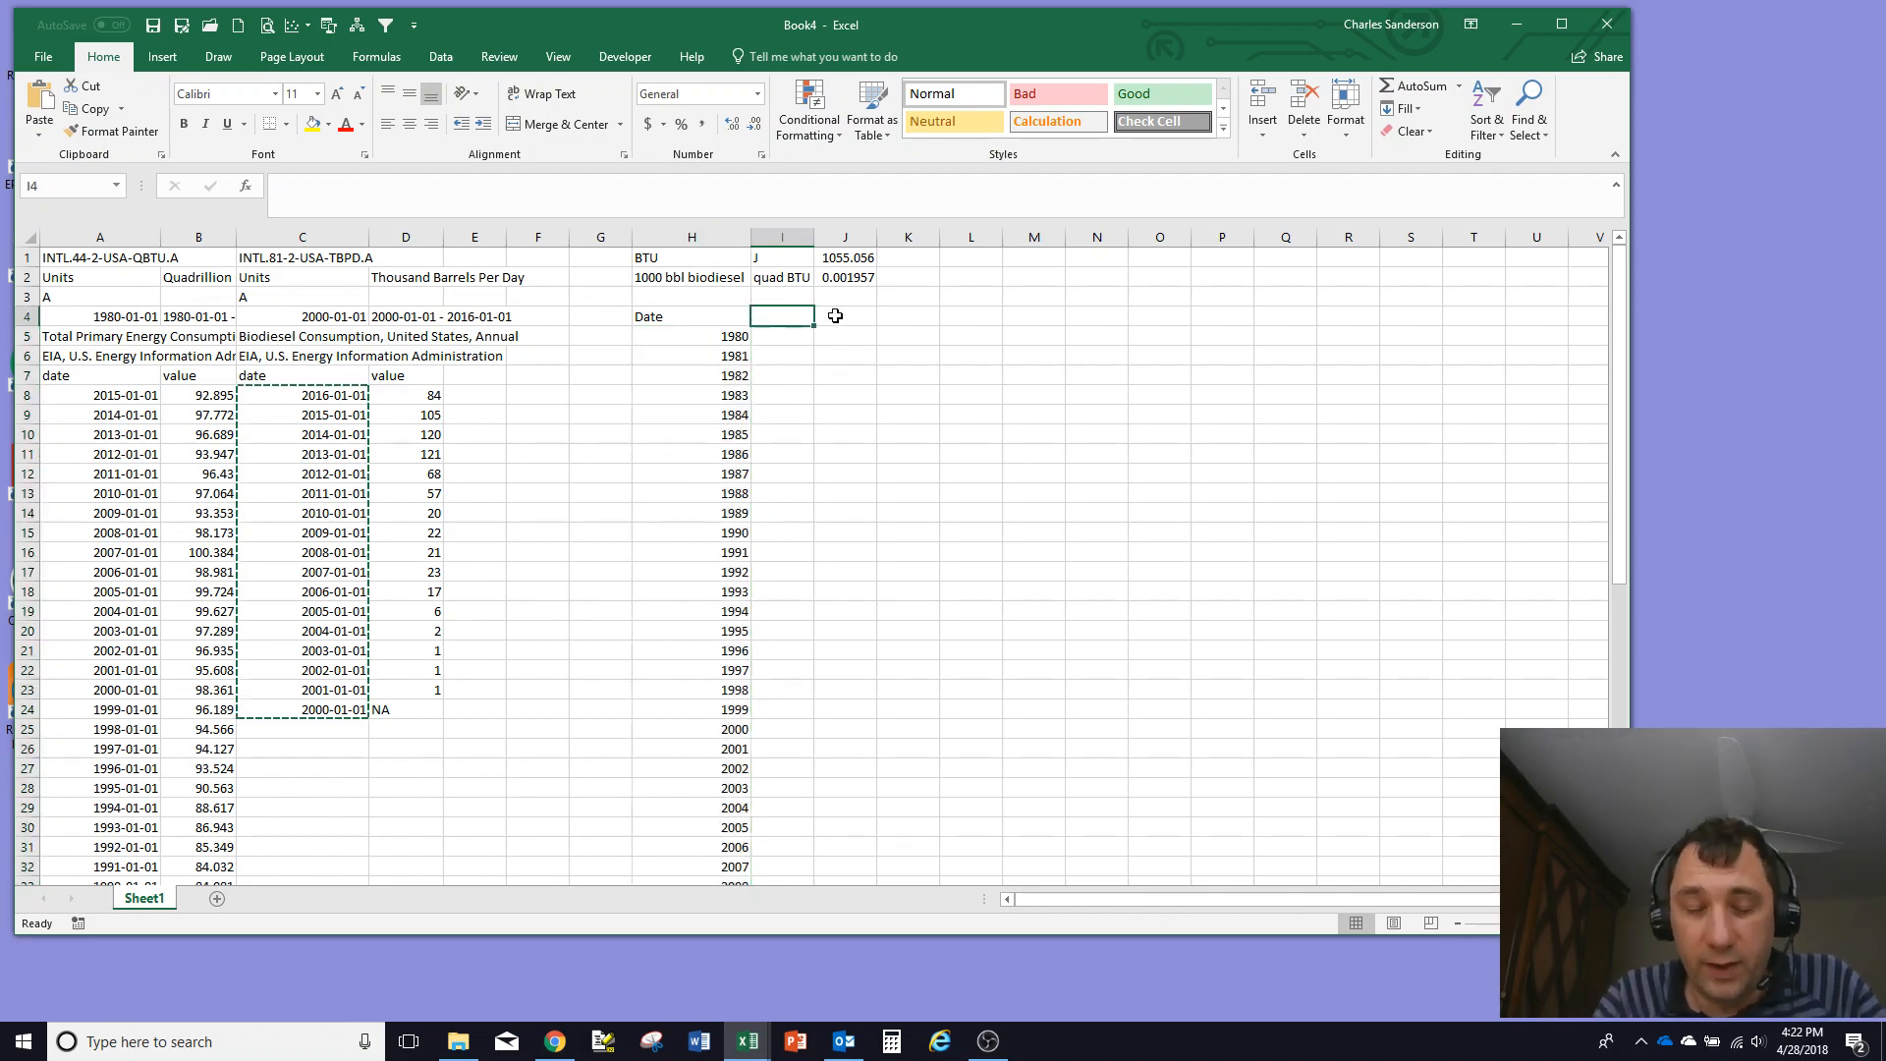
text(Primaru)
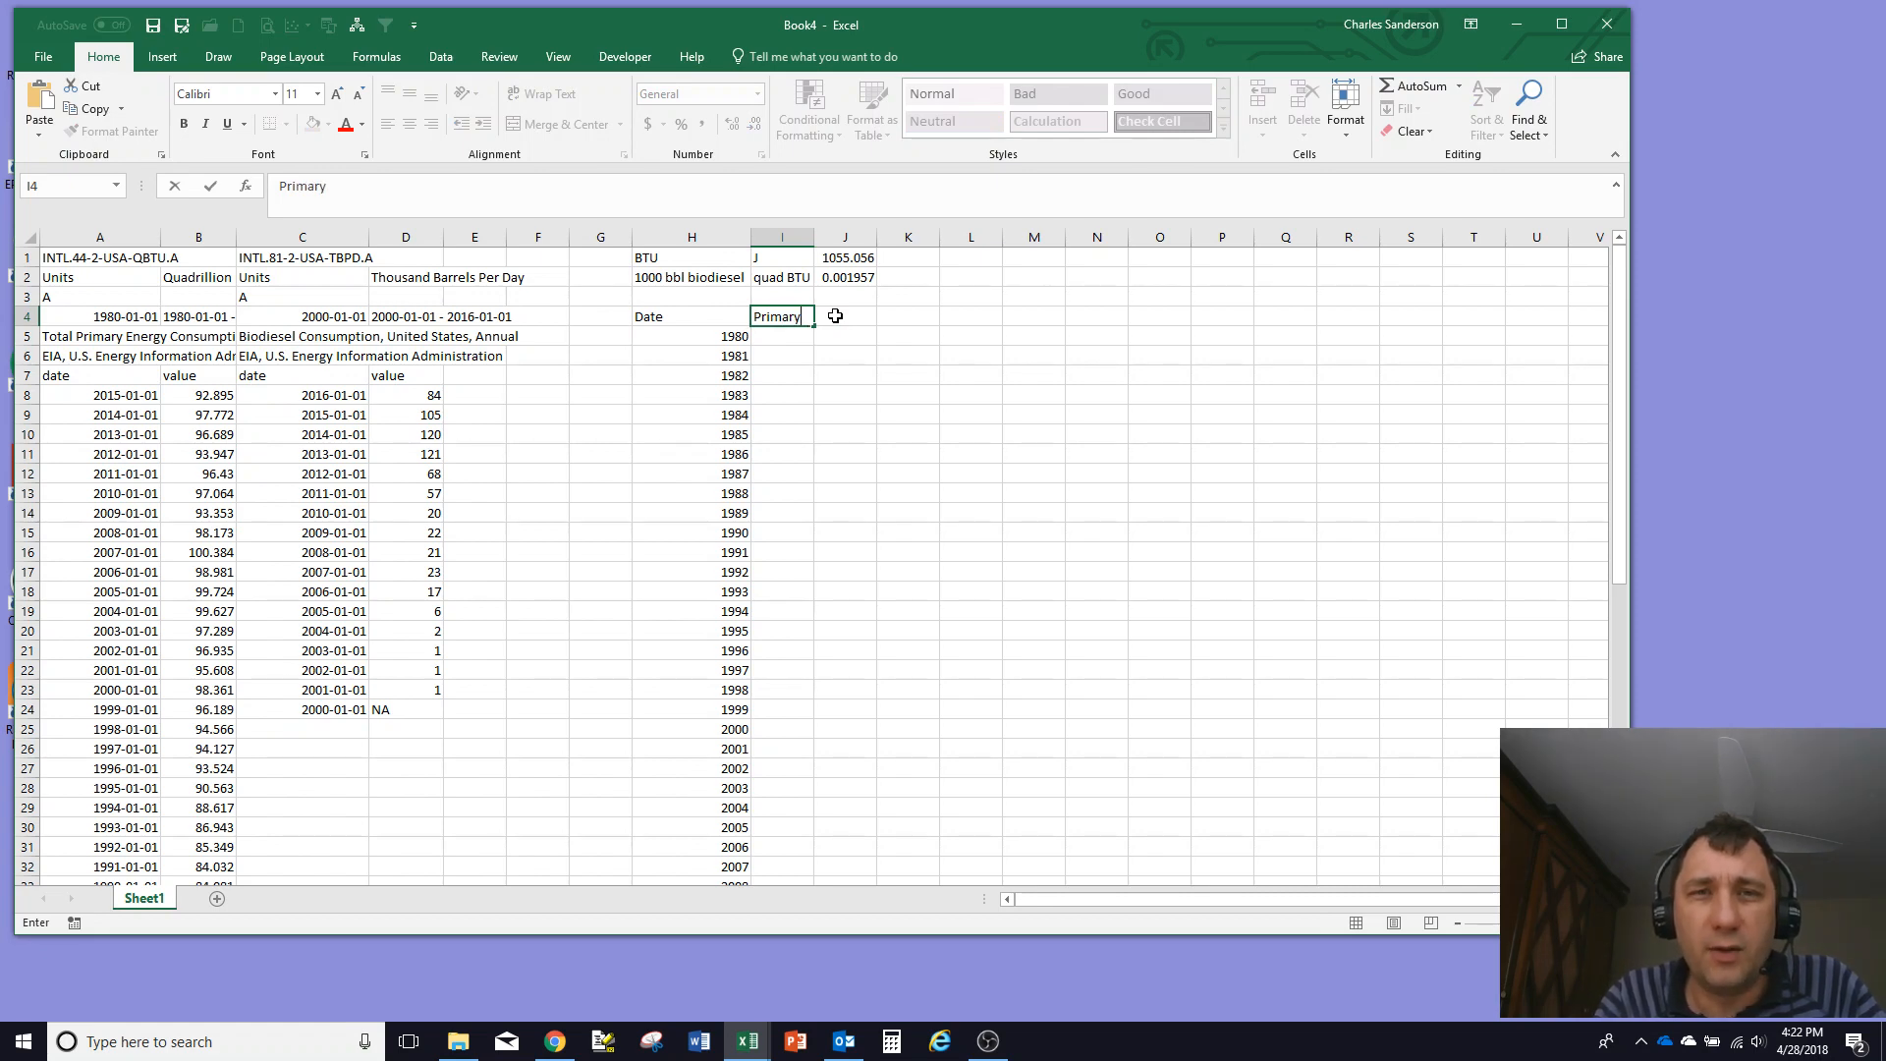
key(Return)
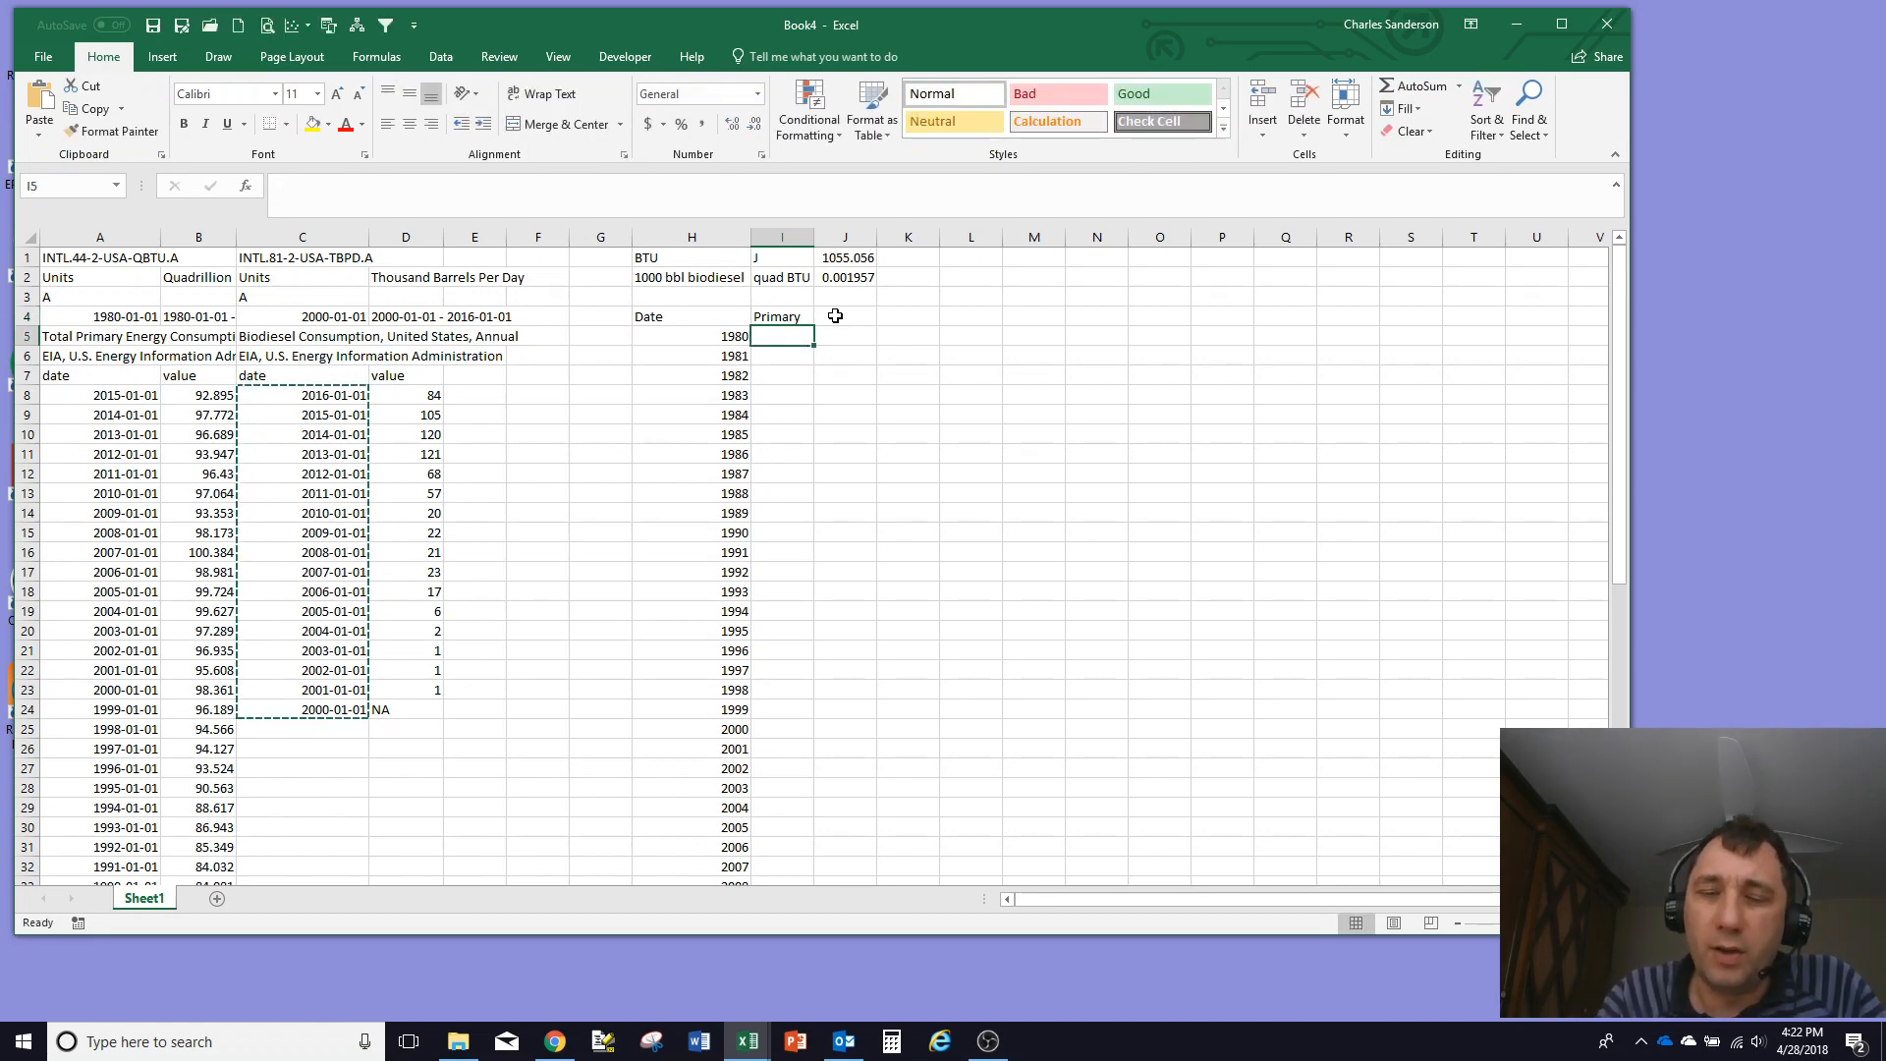
Step: Enter =VLOOKUP(H5,A8:B43,2) in I5 and fill the formula down alongside the whole date list
text(=vl)
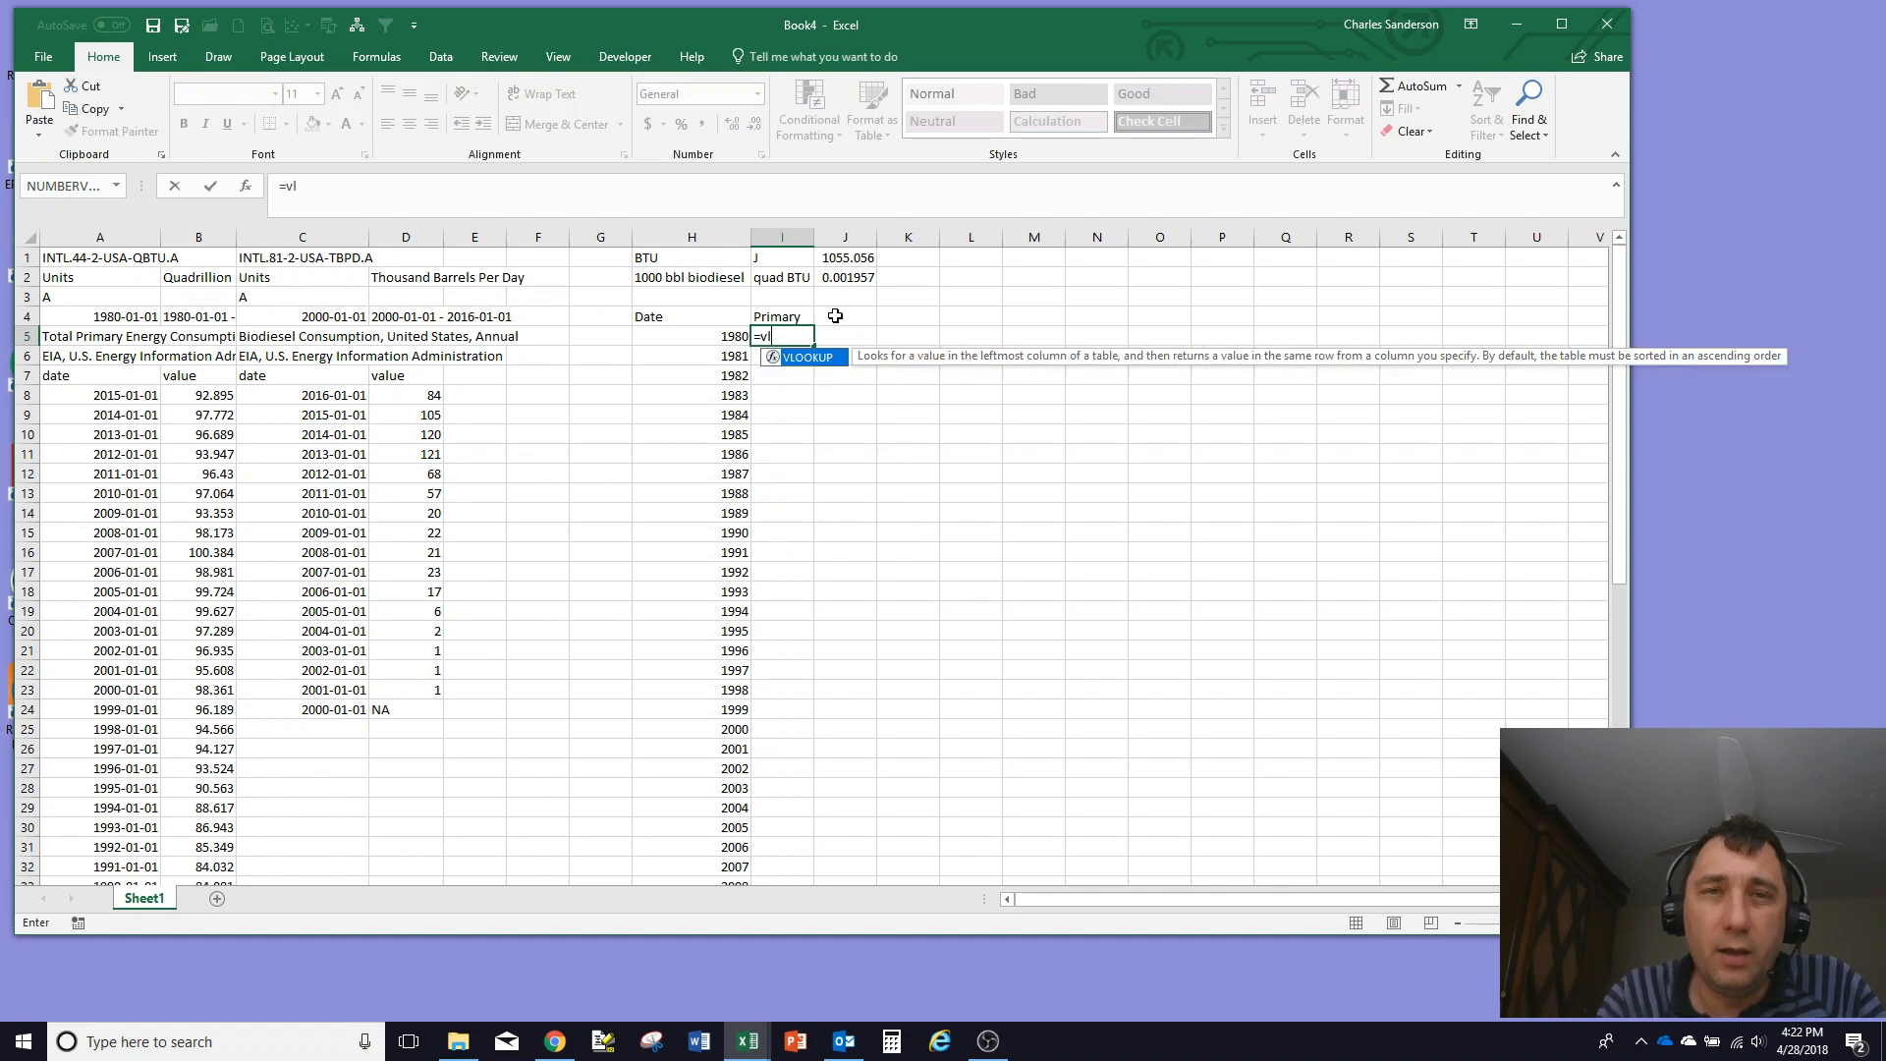
key(Tab)
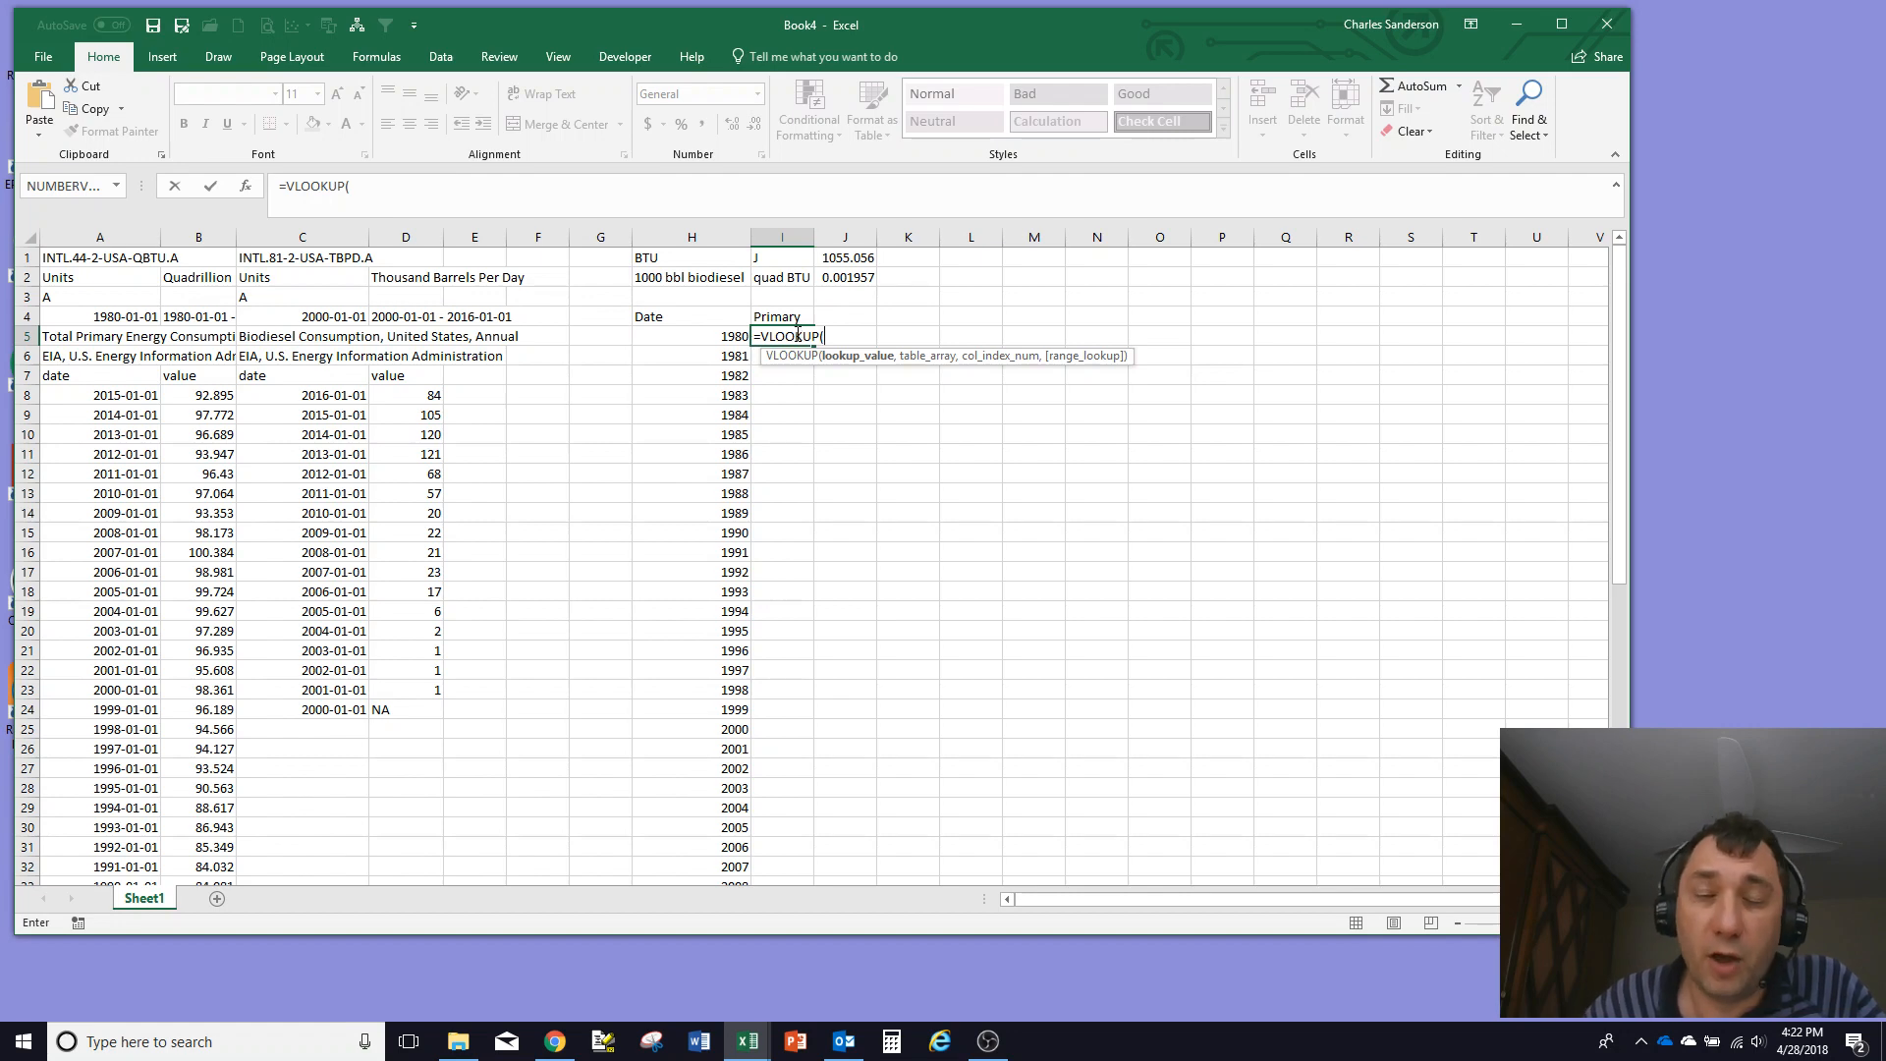
click(676, 336)
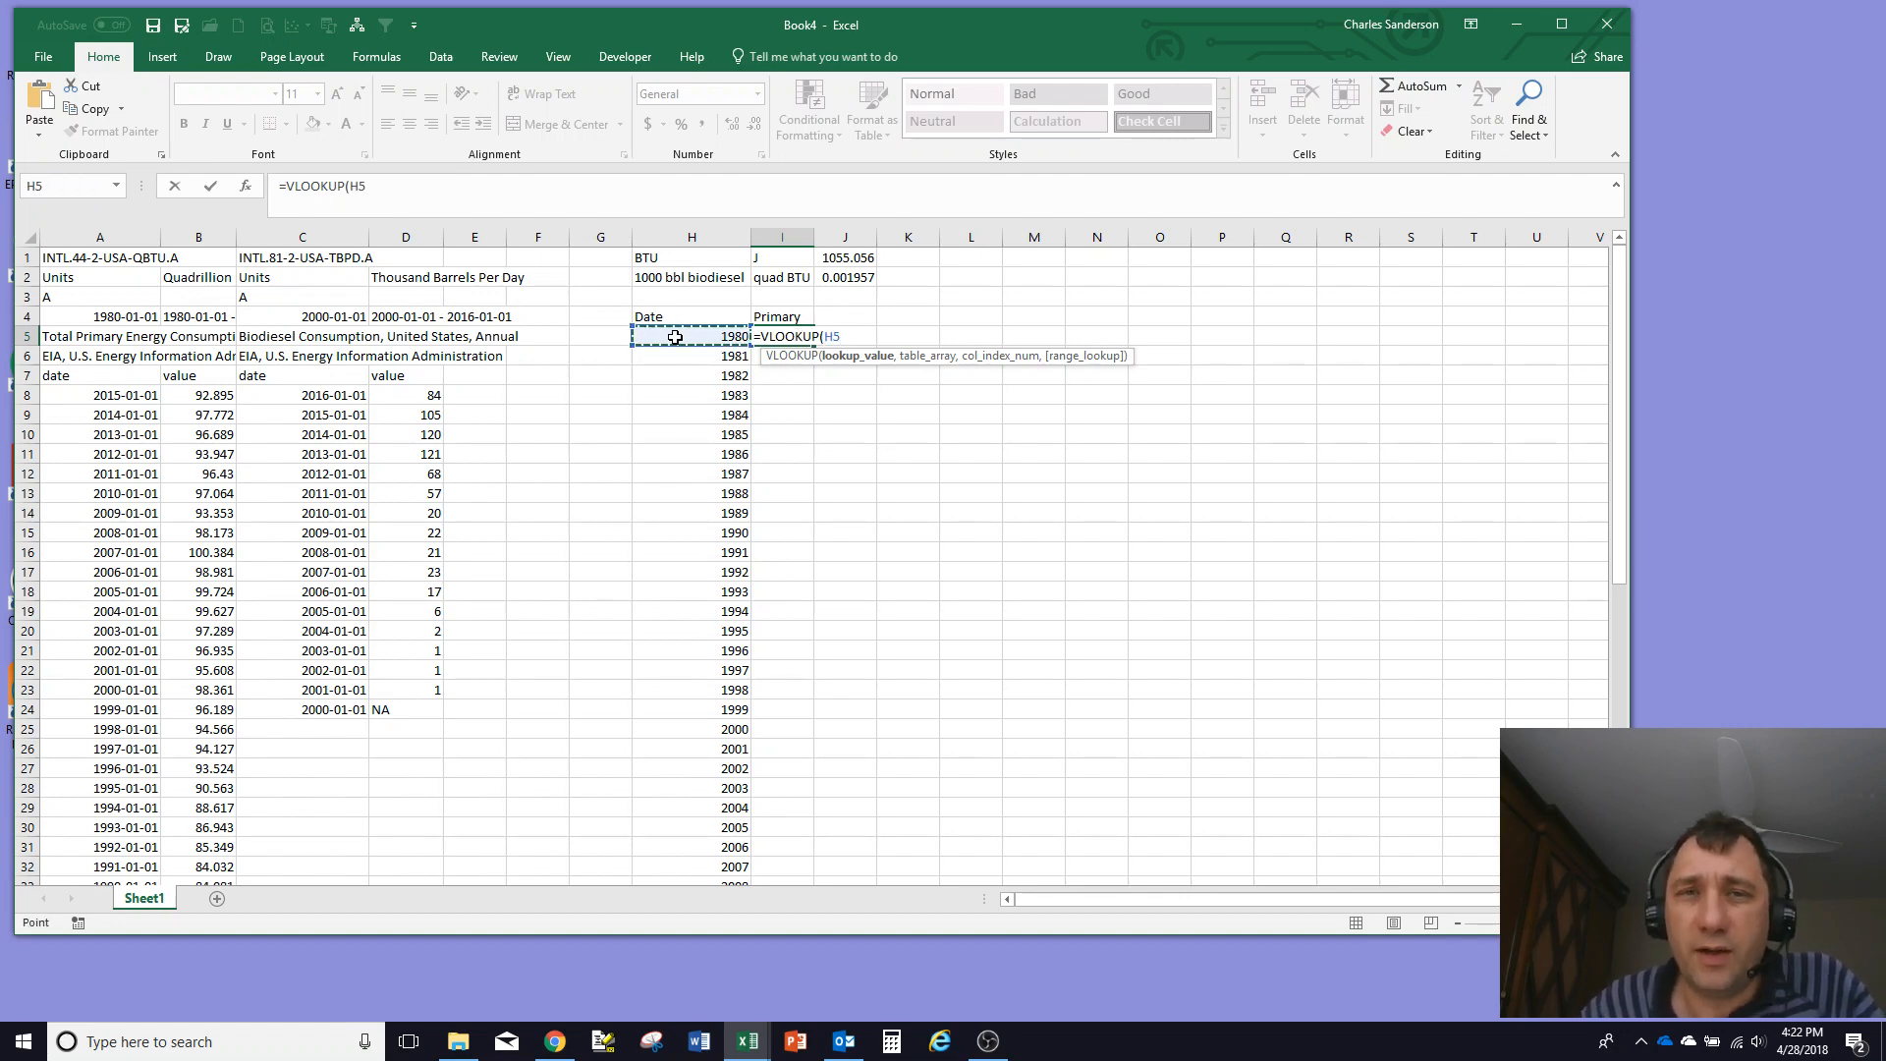
text(,)
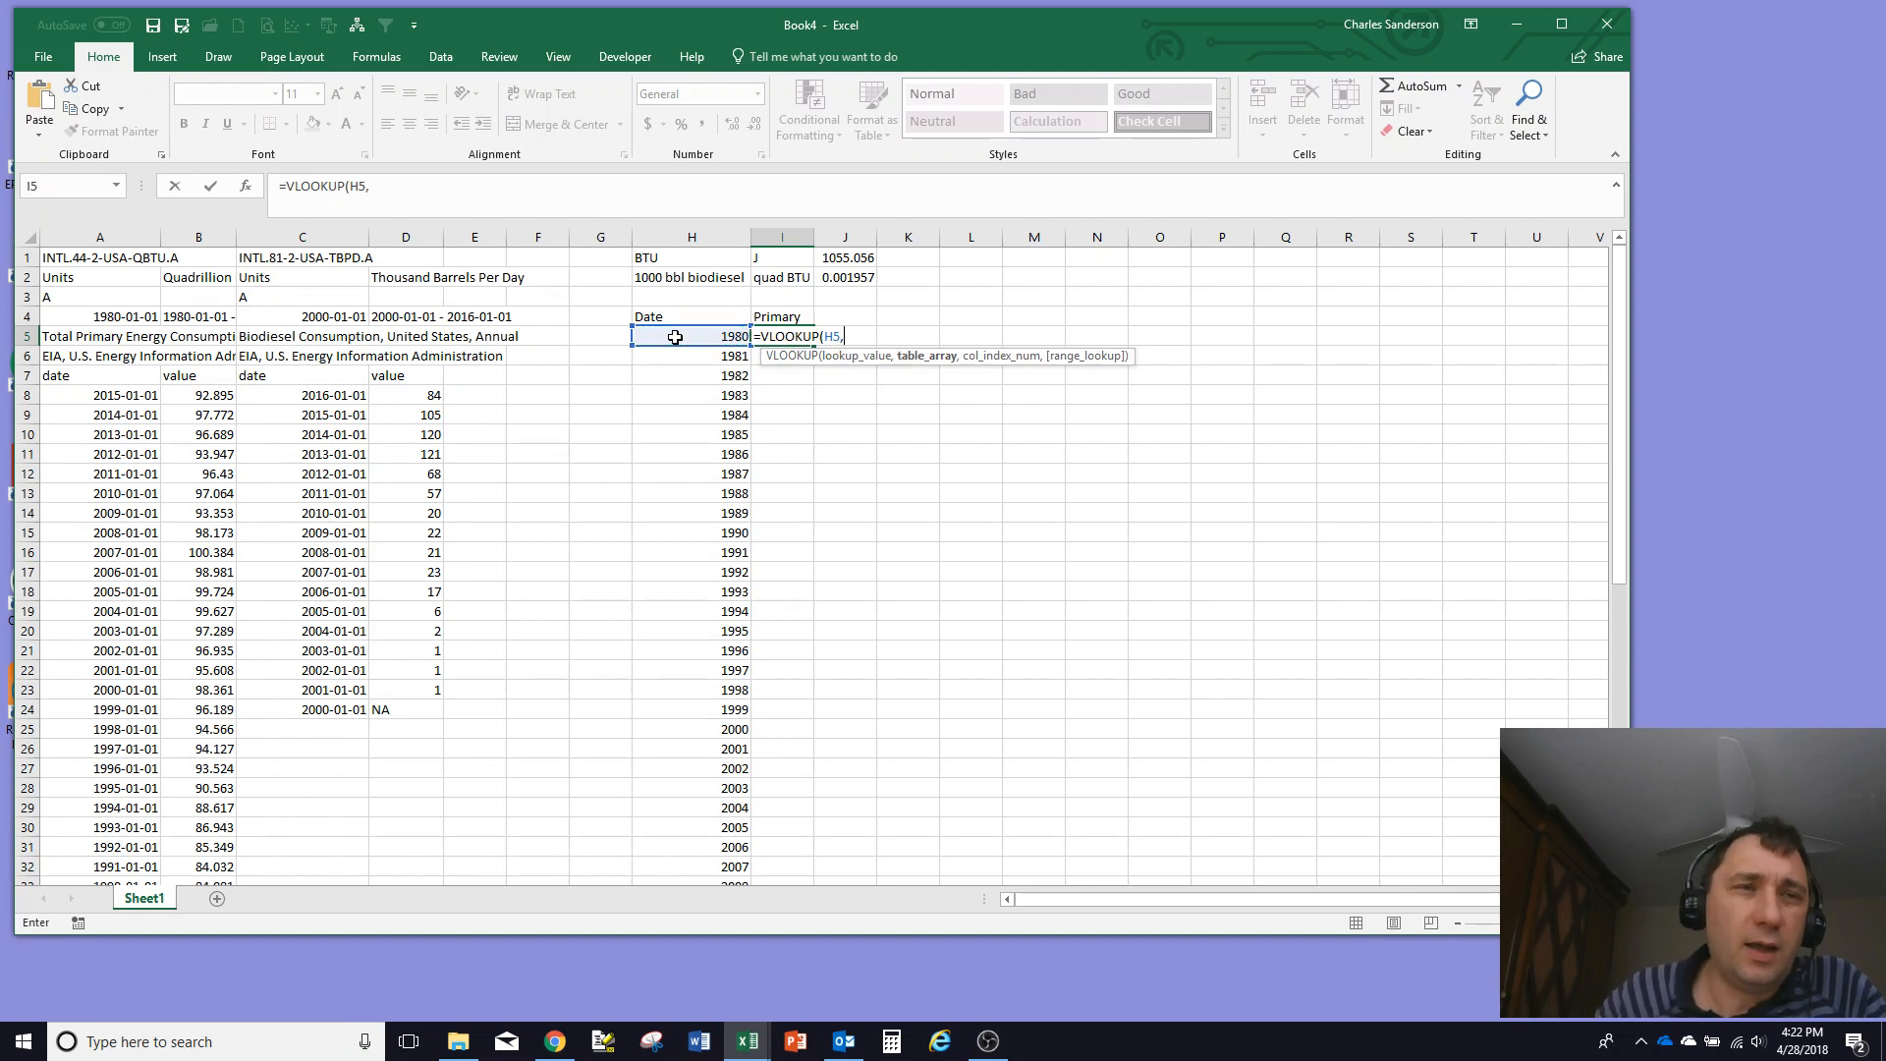
click(114, 397)
key(ctrl+shift+Down)
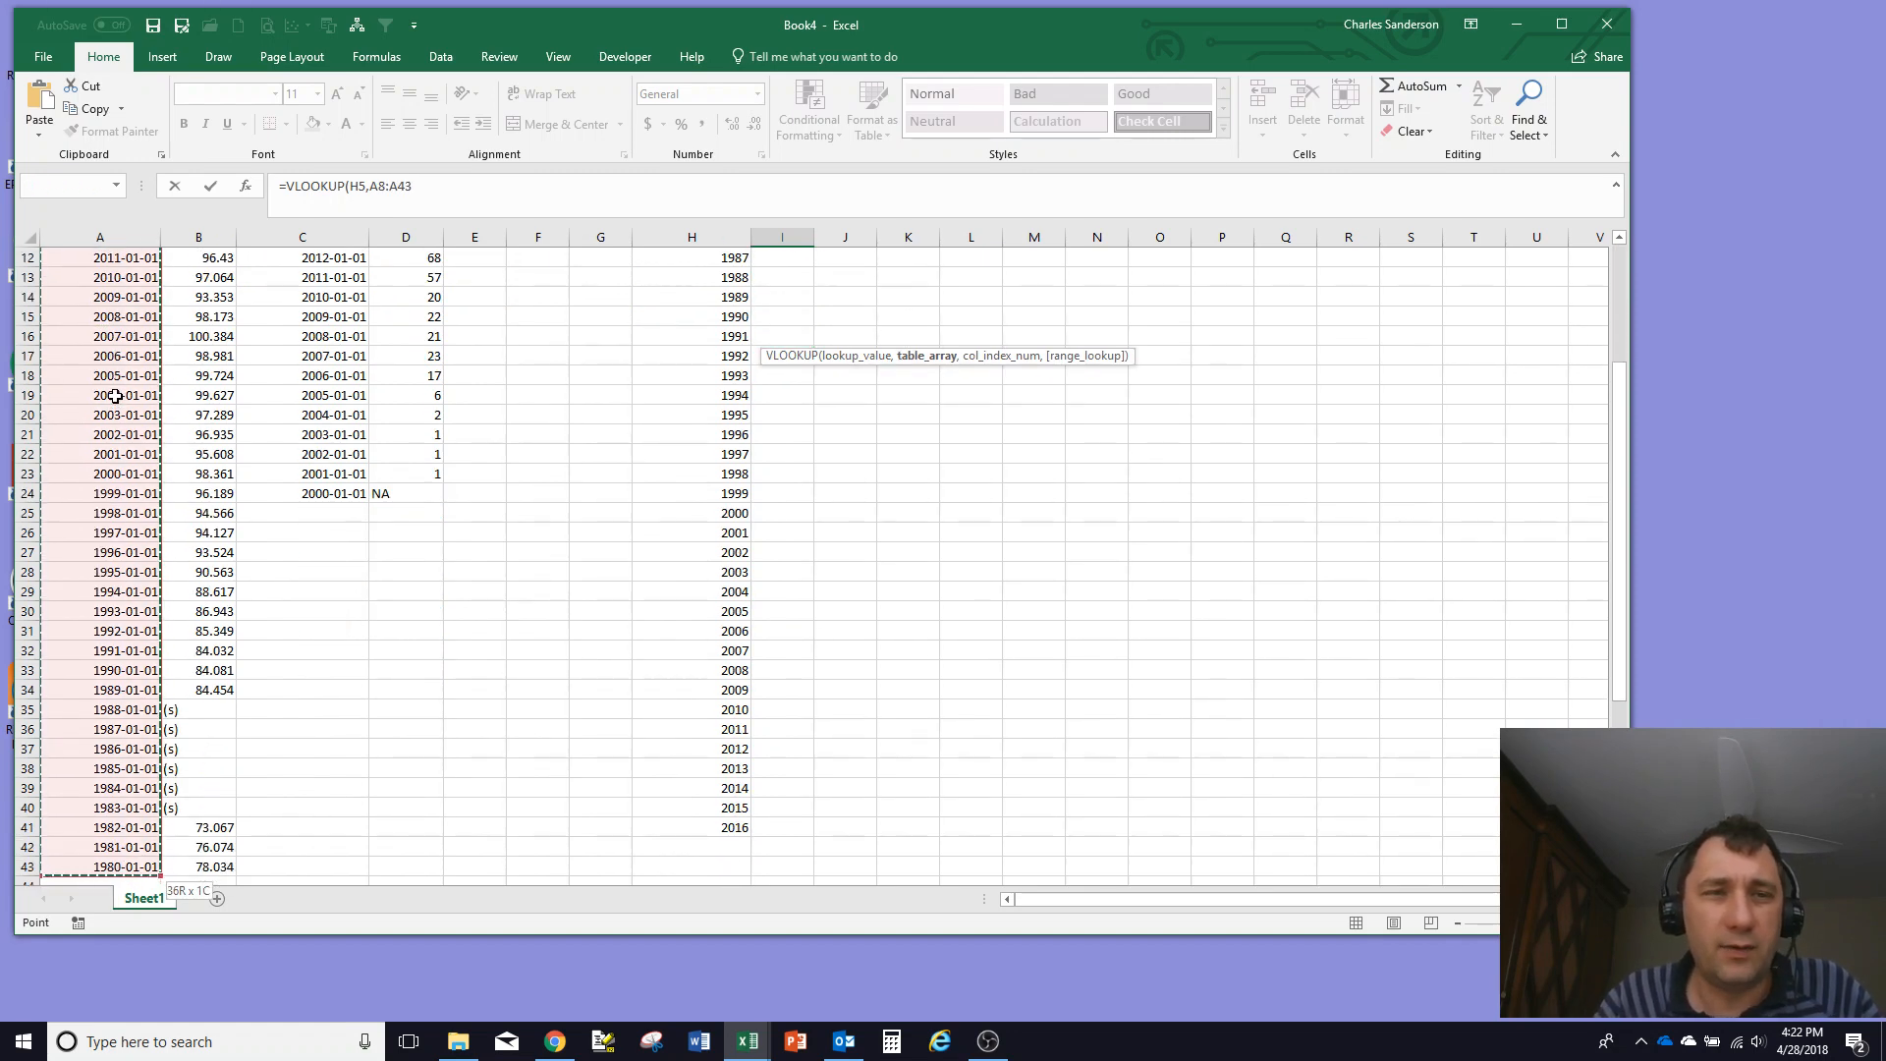
key(shift+Right)
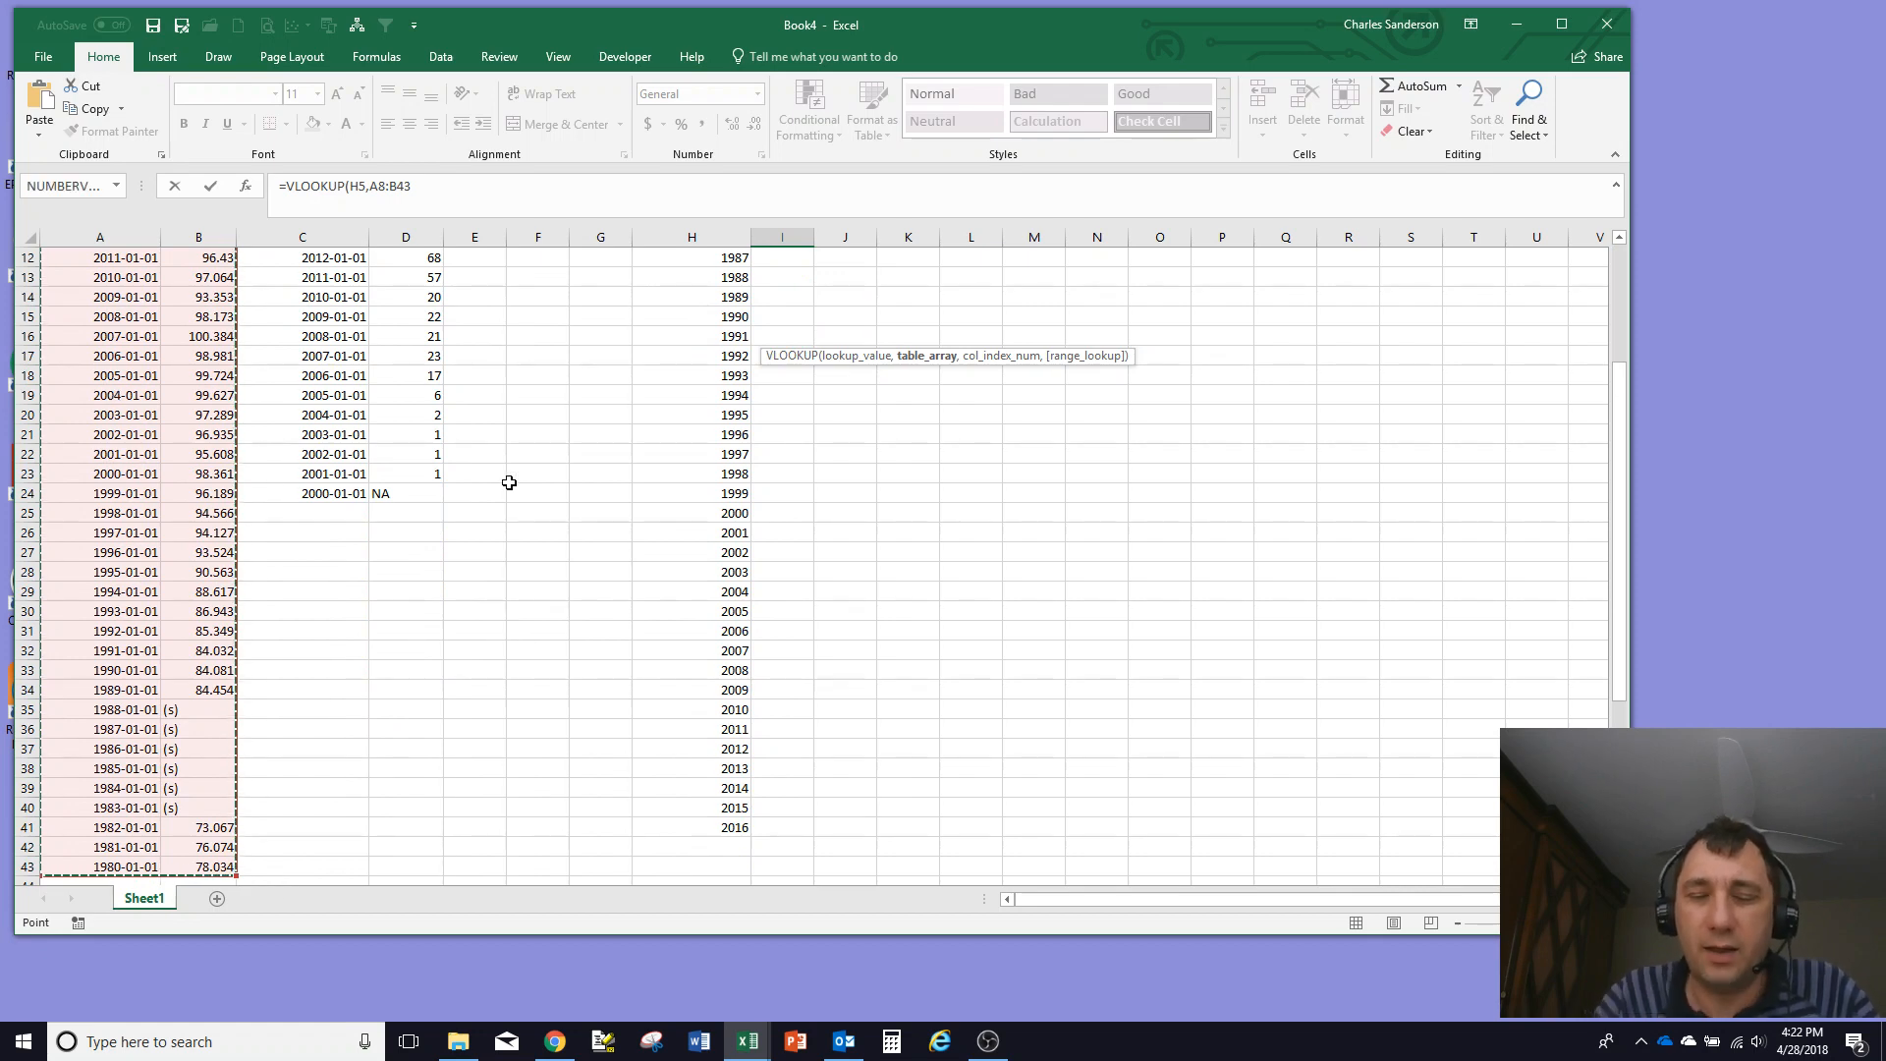
text(,2)
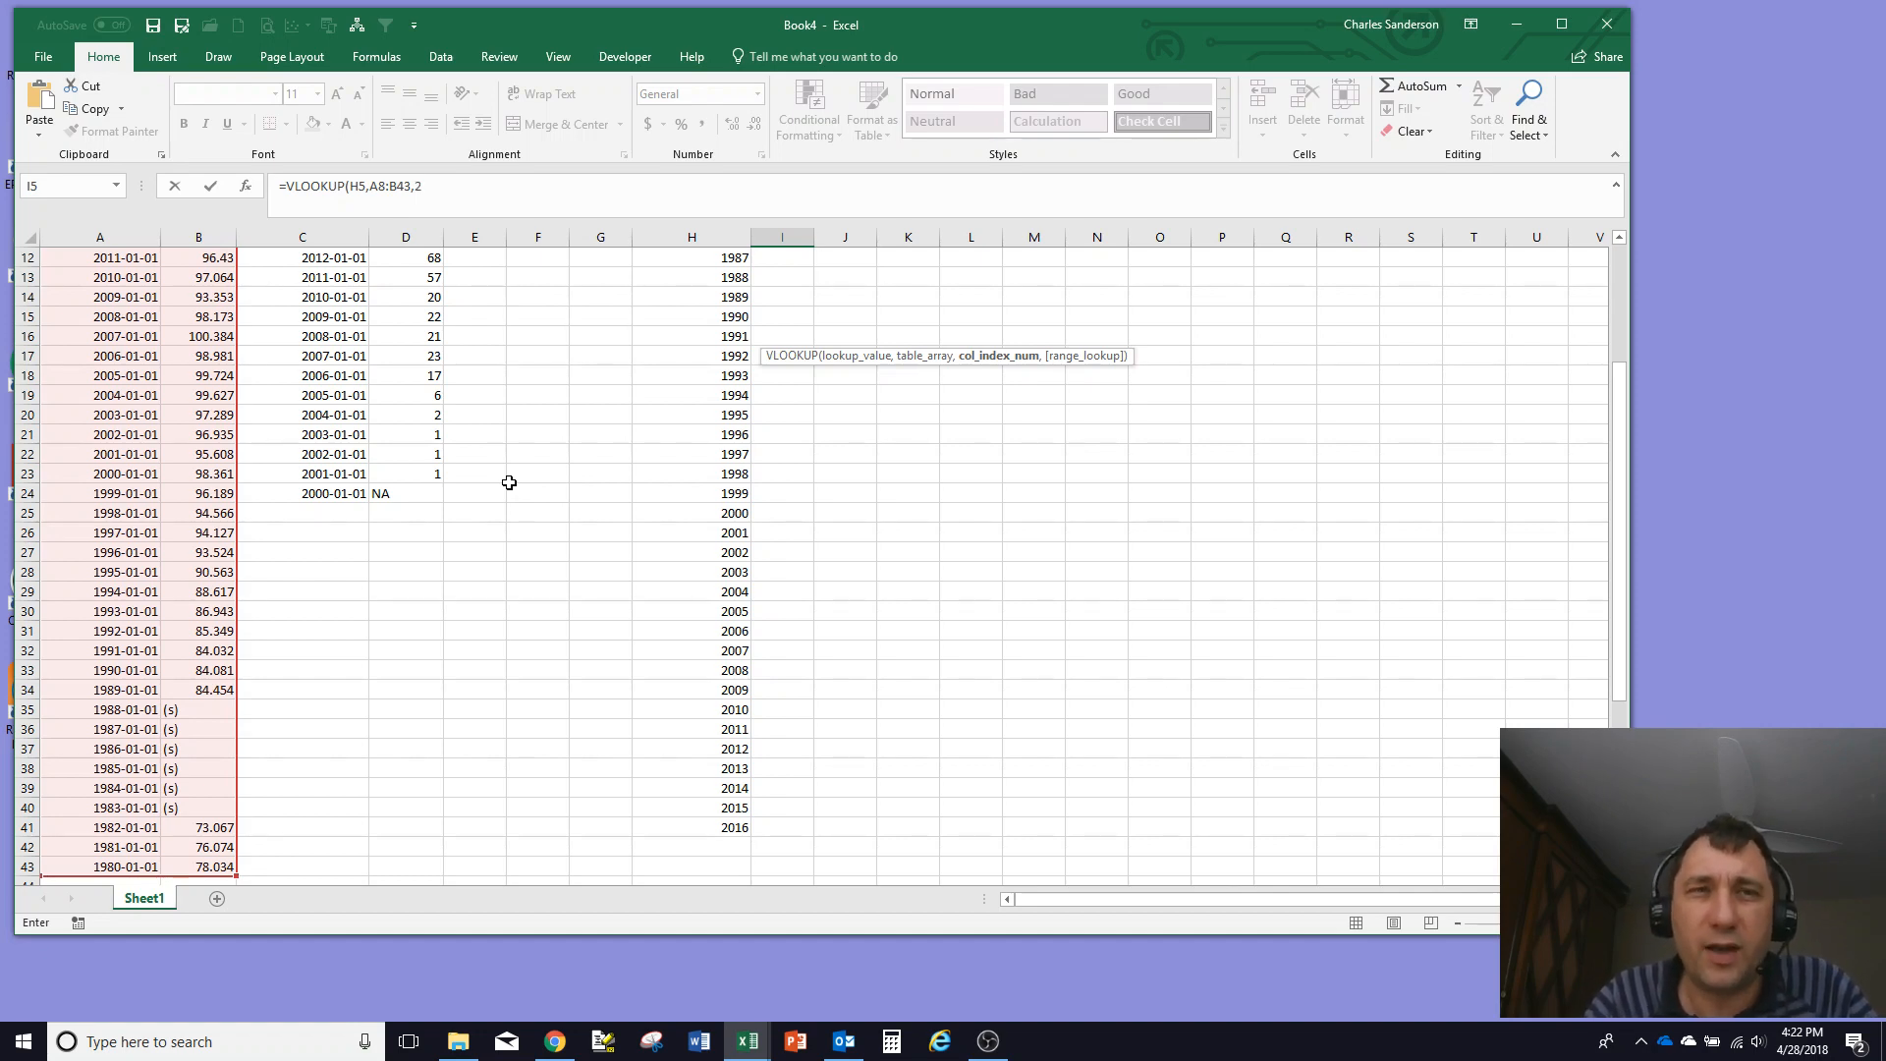
key(Return)
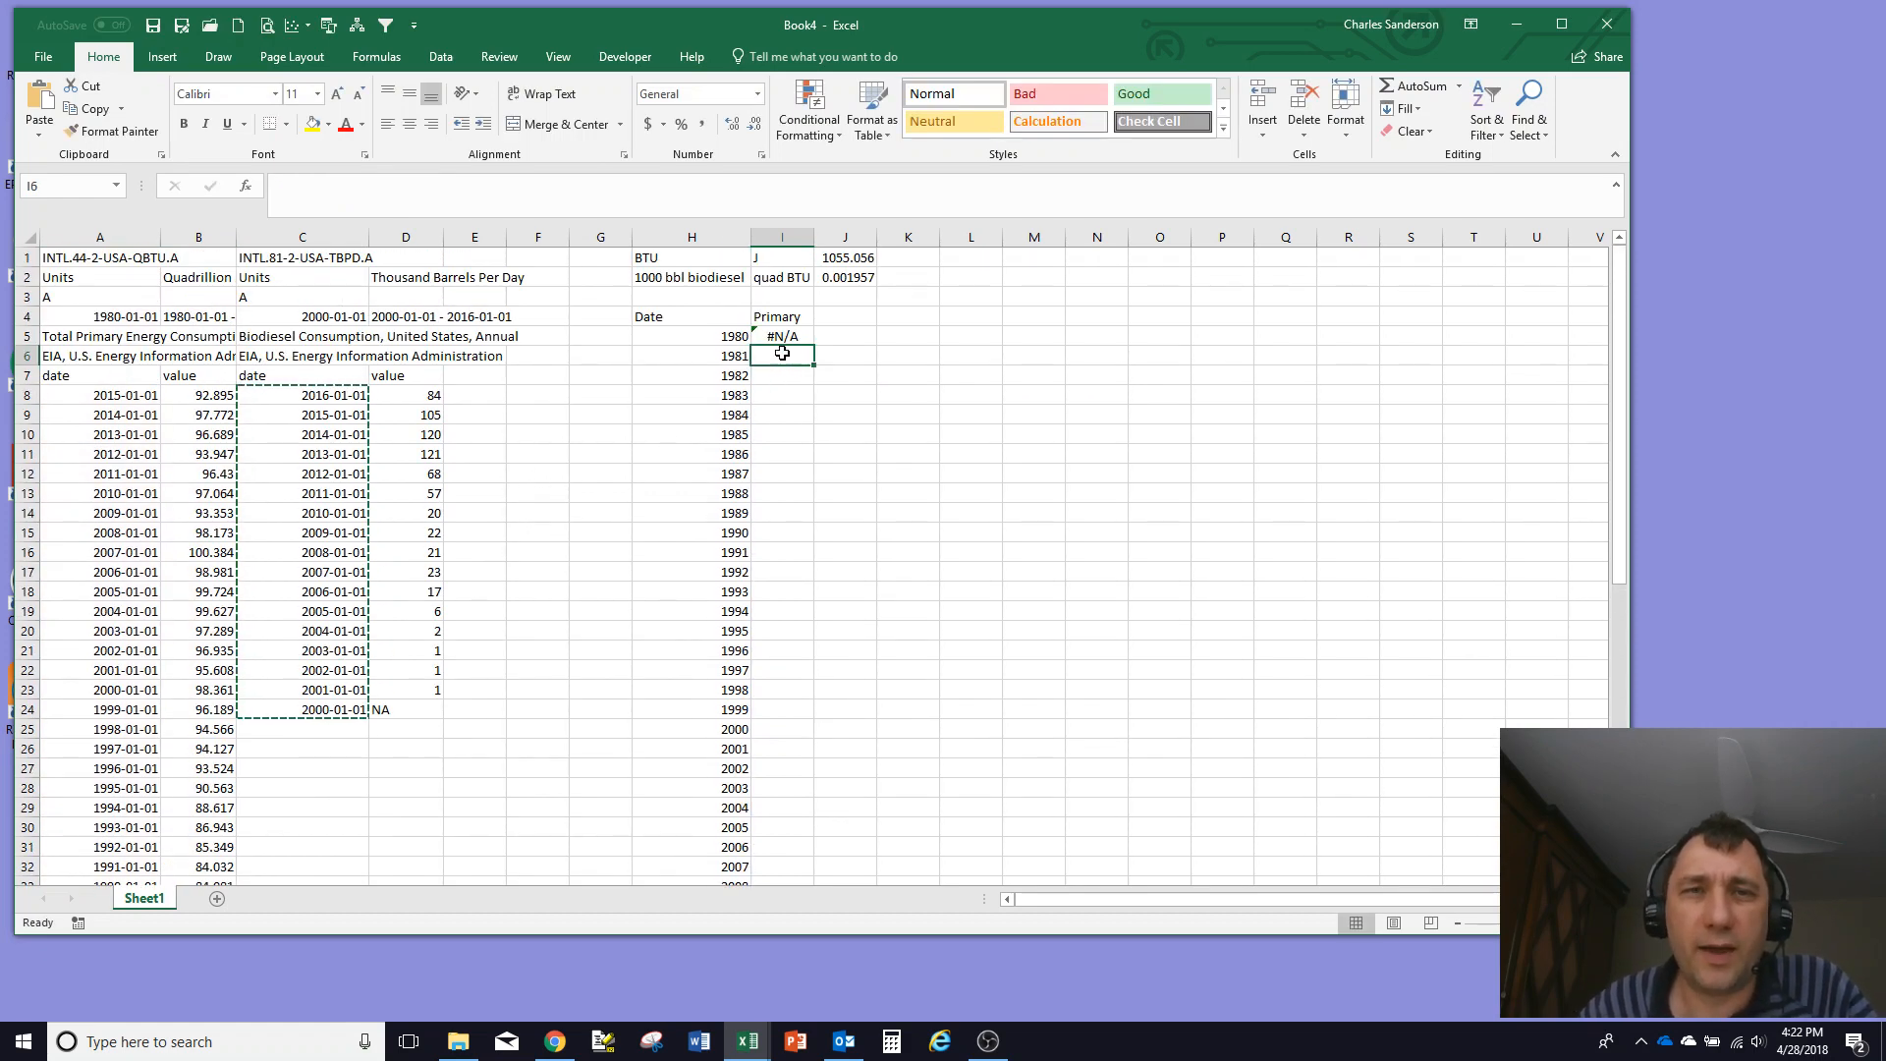
click(783, 337)
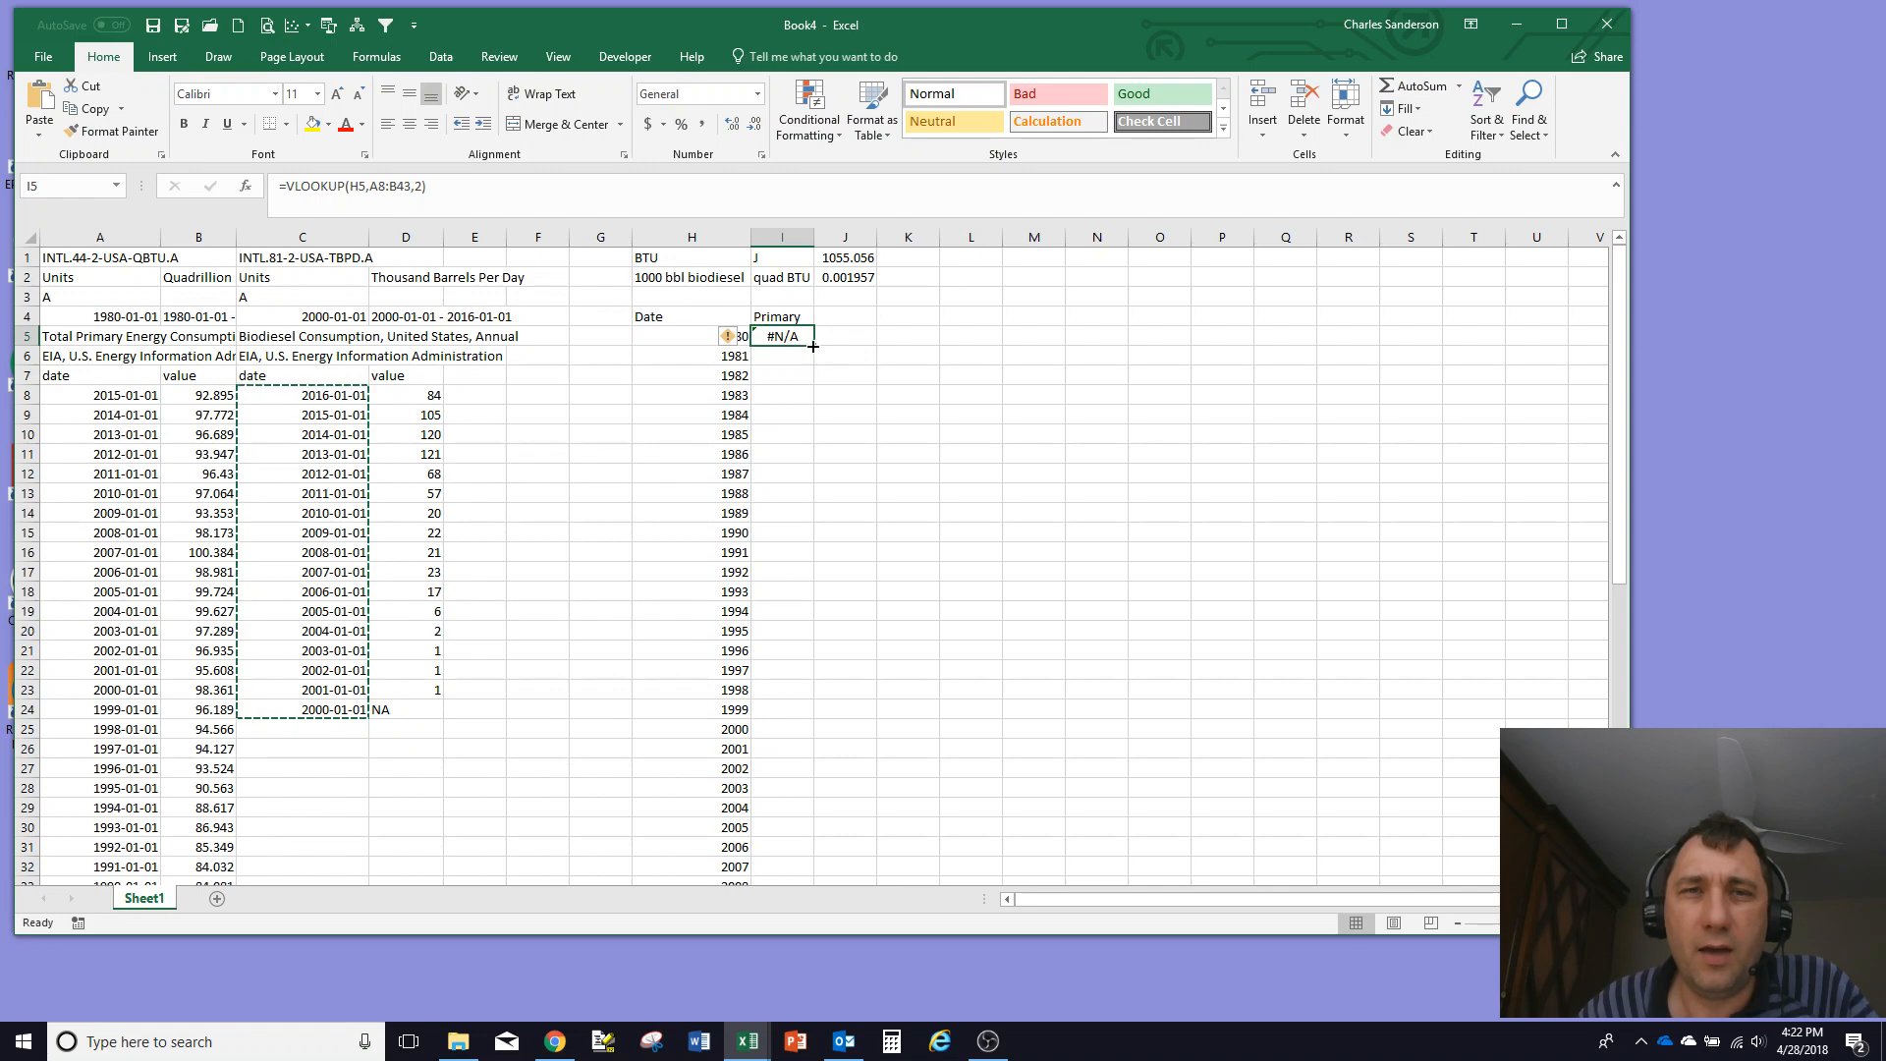
double_click(814, 346)
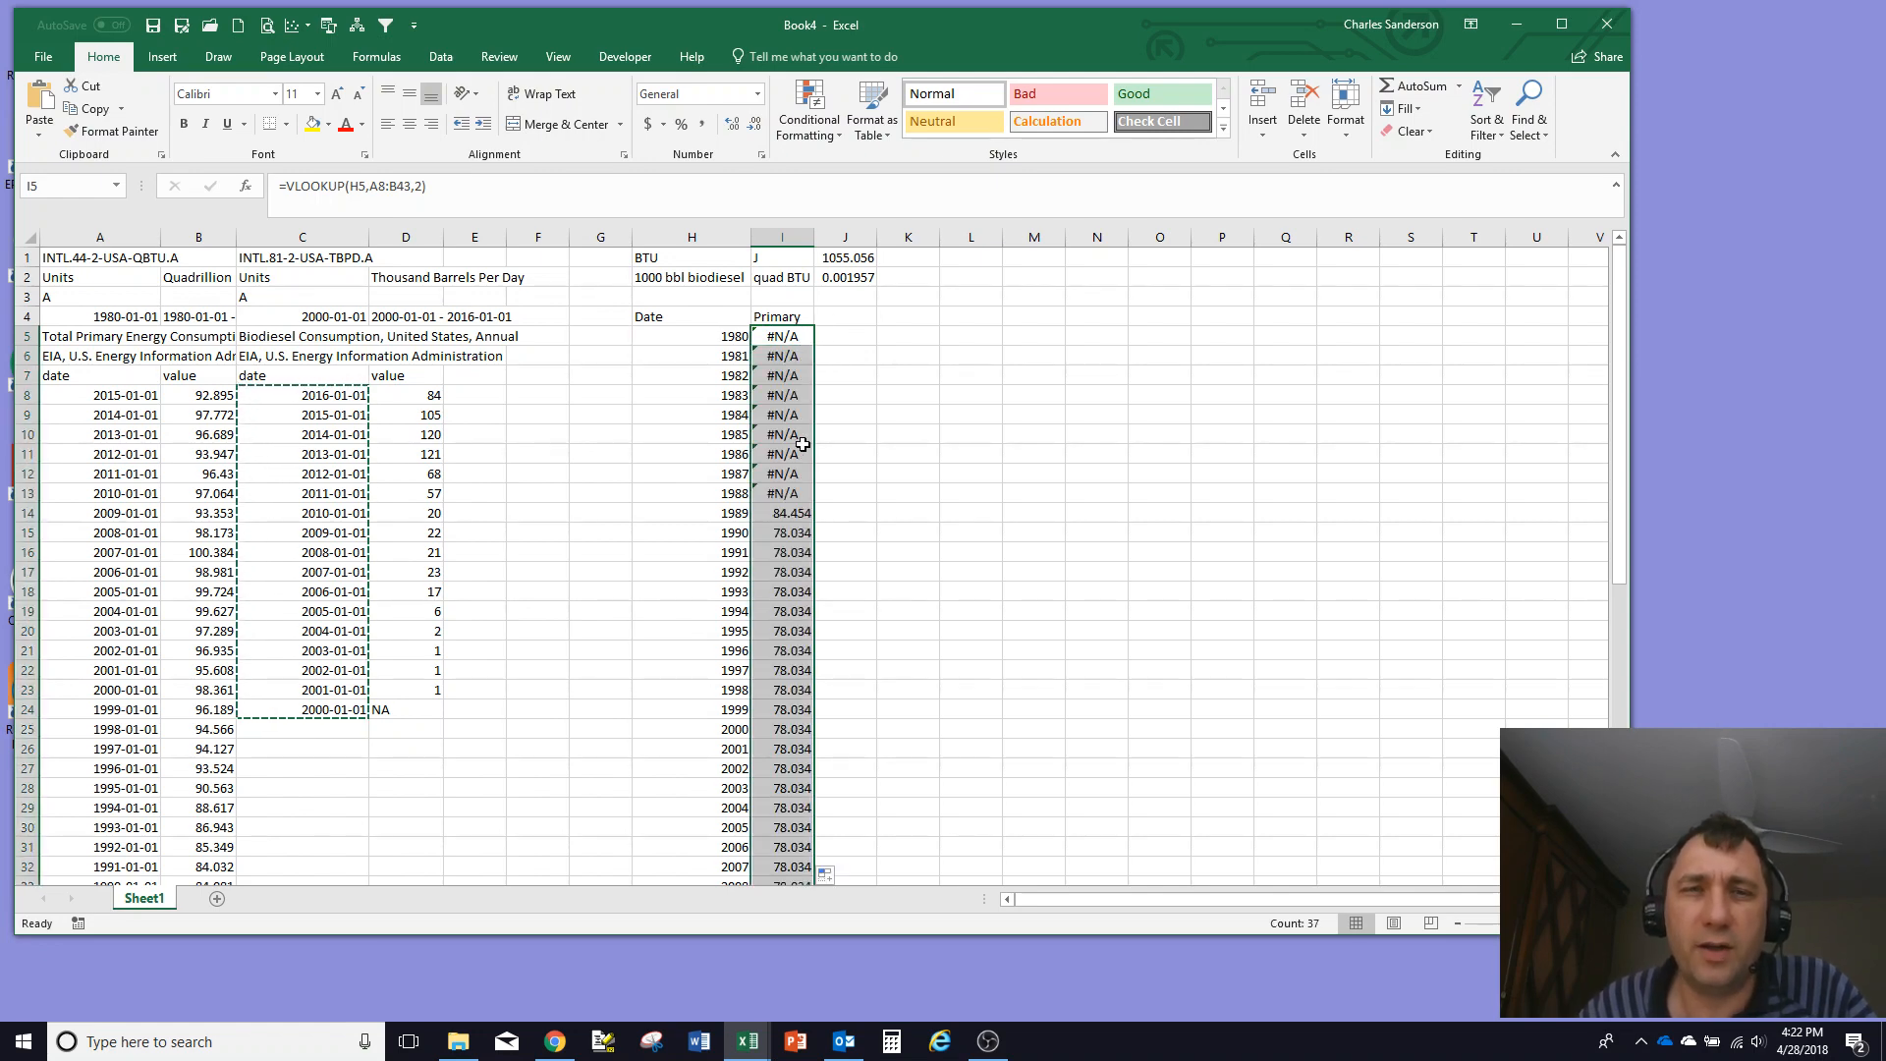
Step: Examine the lookup formulas in I5 and I17 to see which table range each one references
click(792, 335)
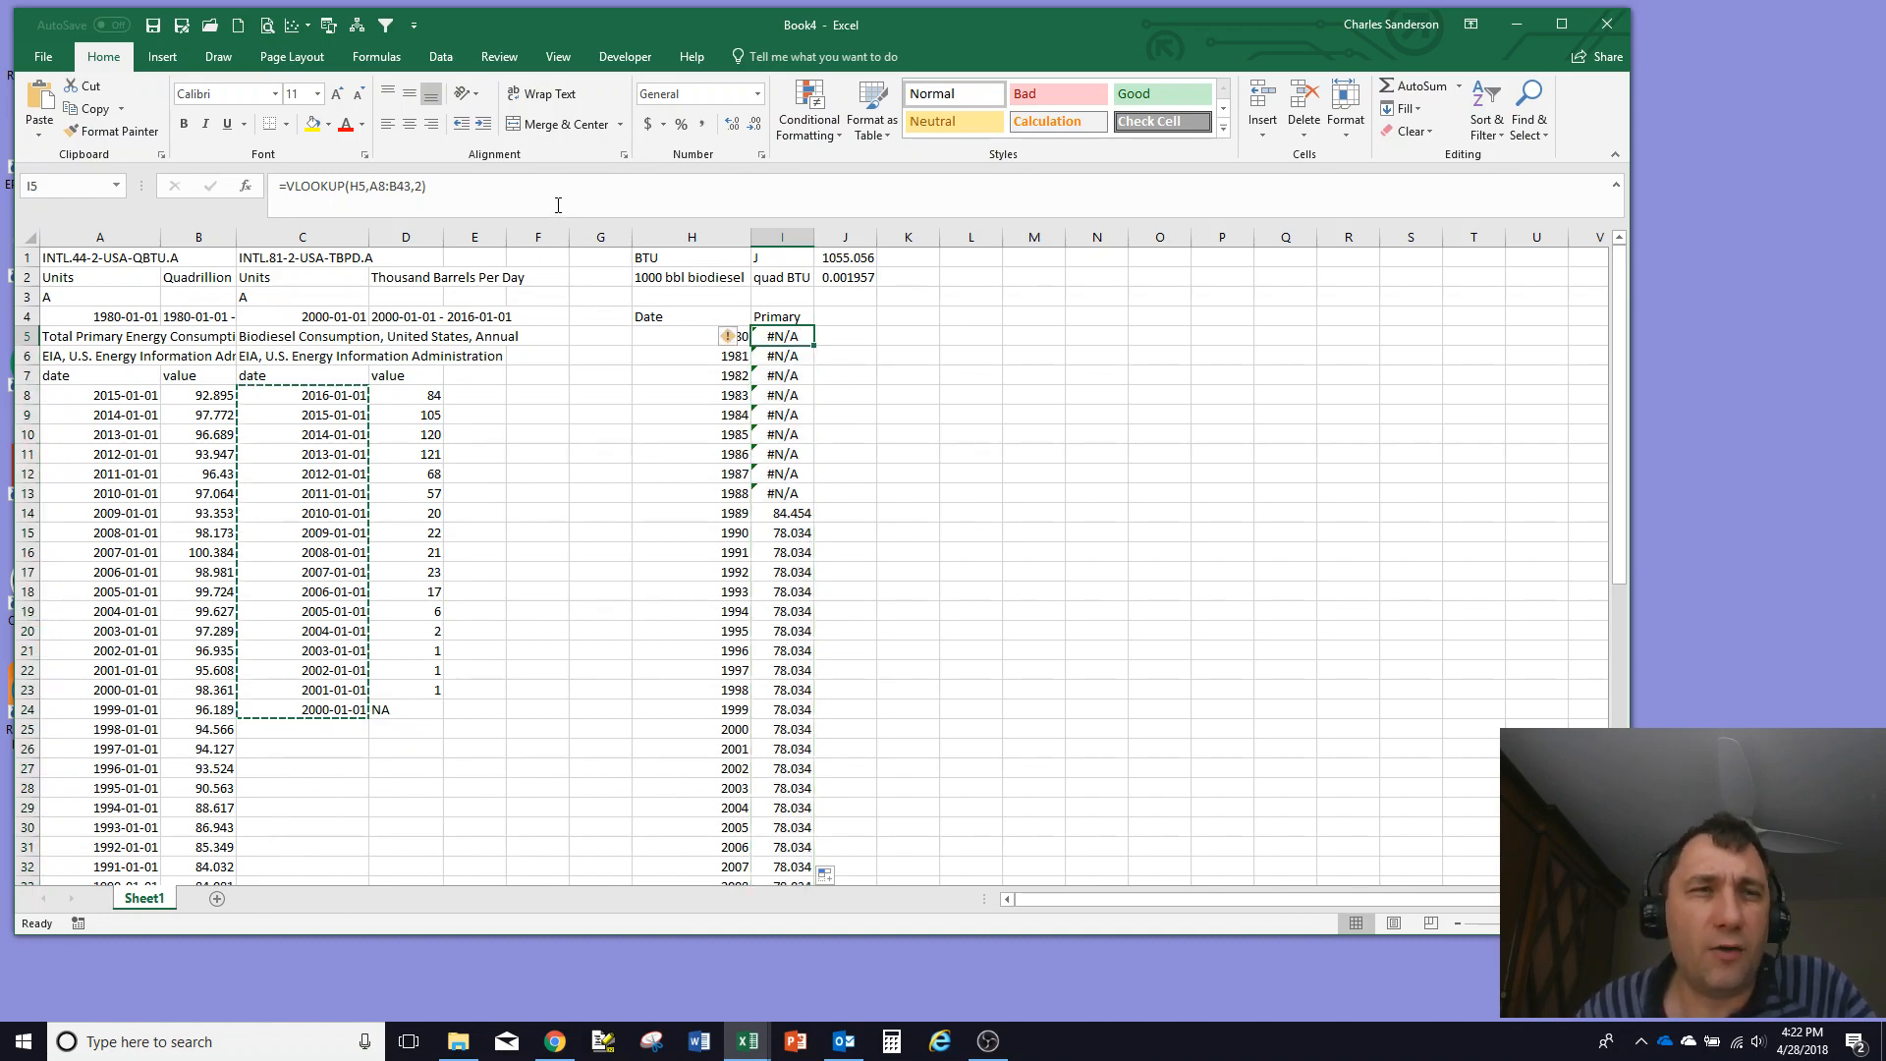
click(561, 207)
key(Return)
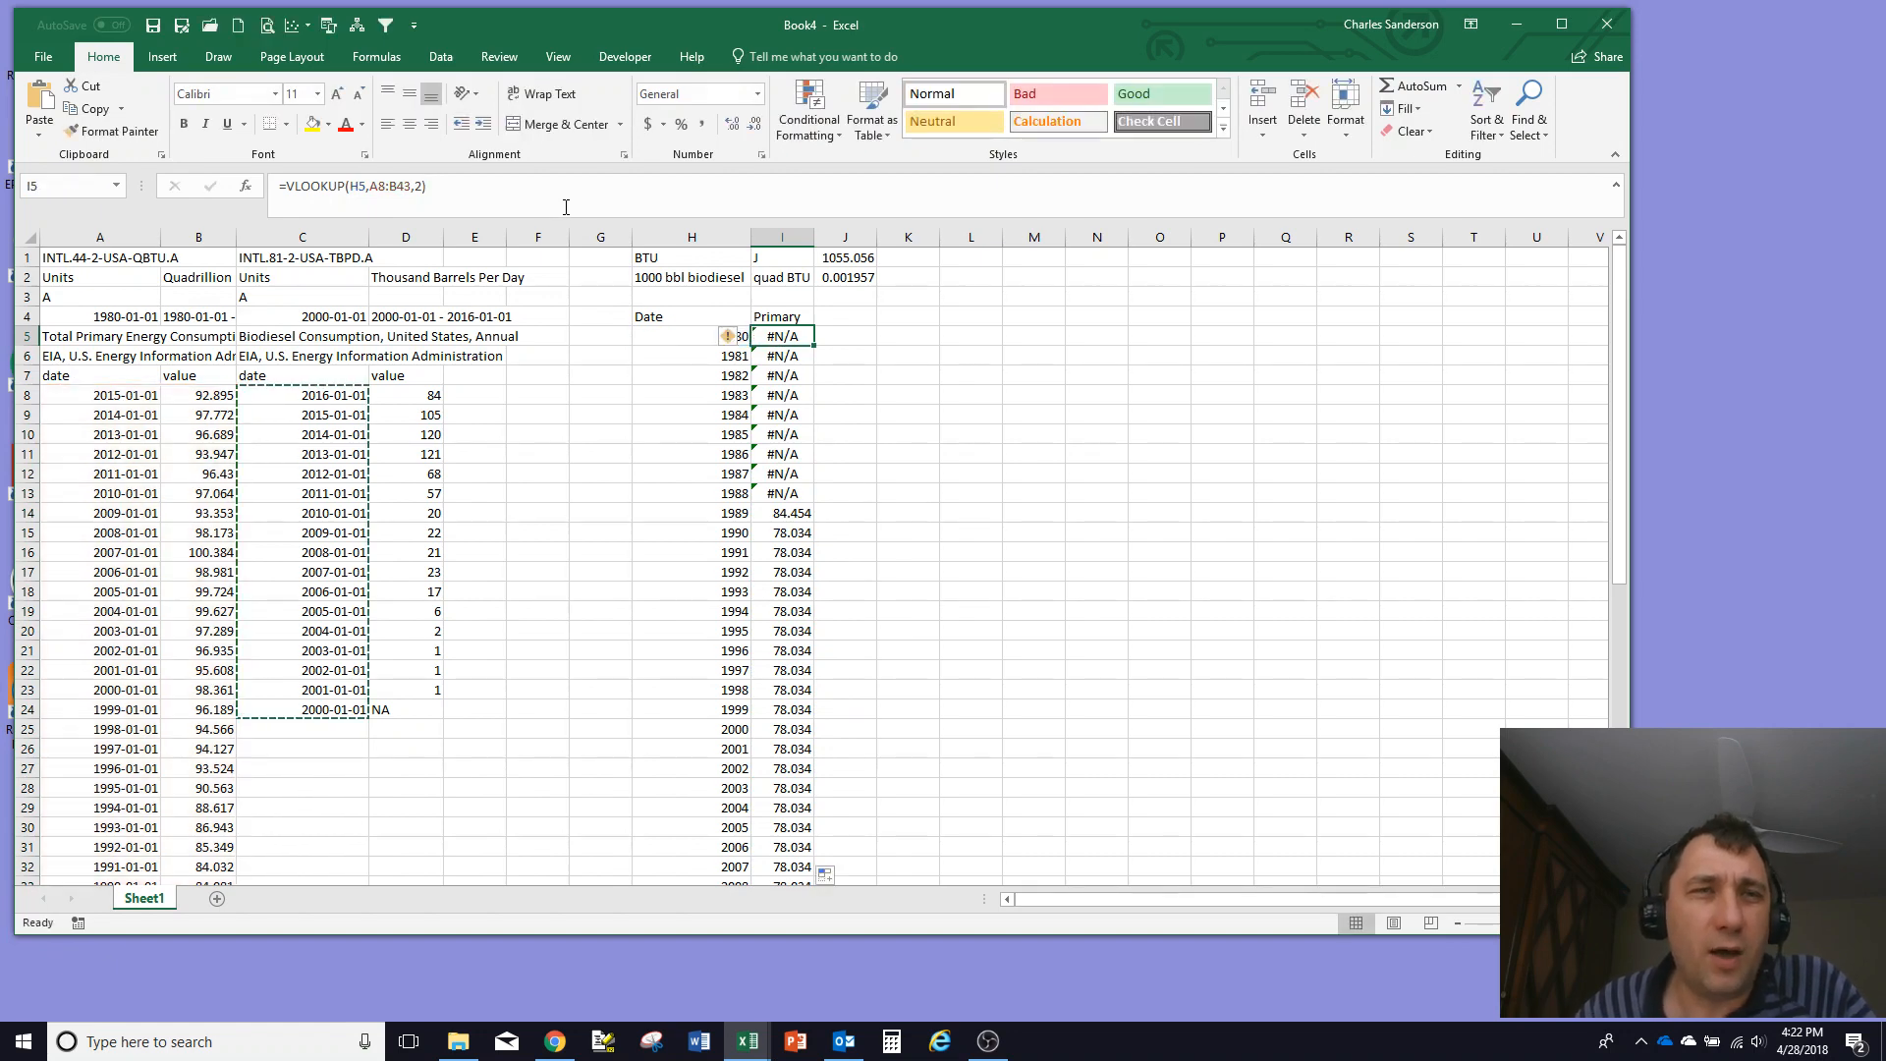
click(806, 572)
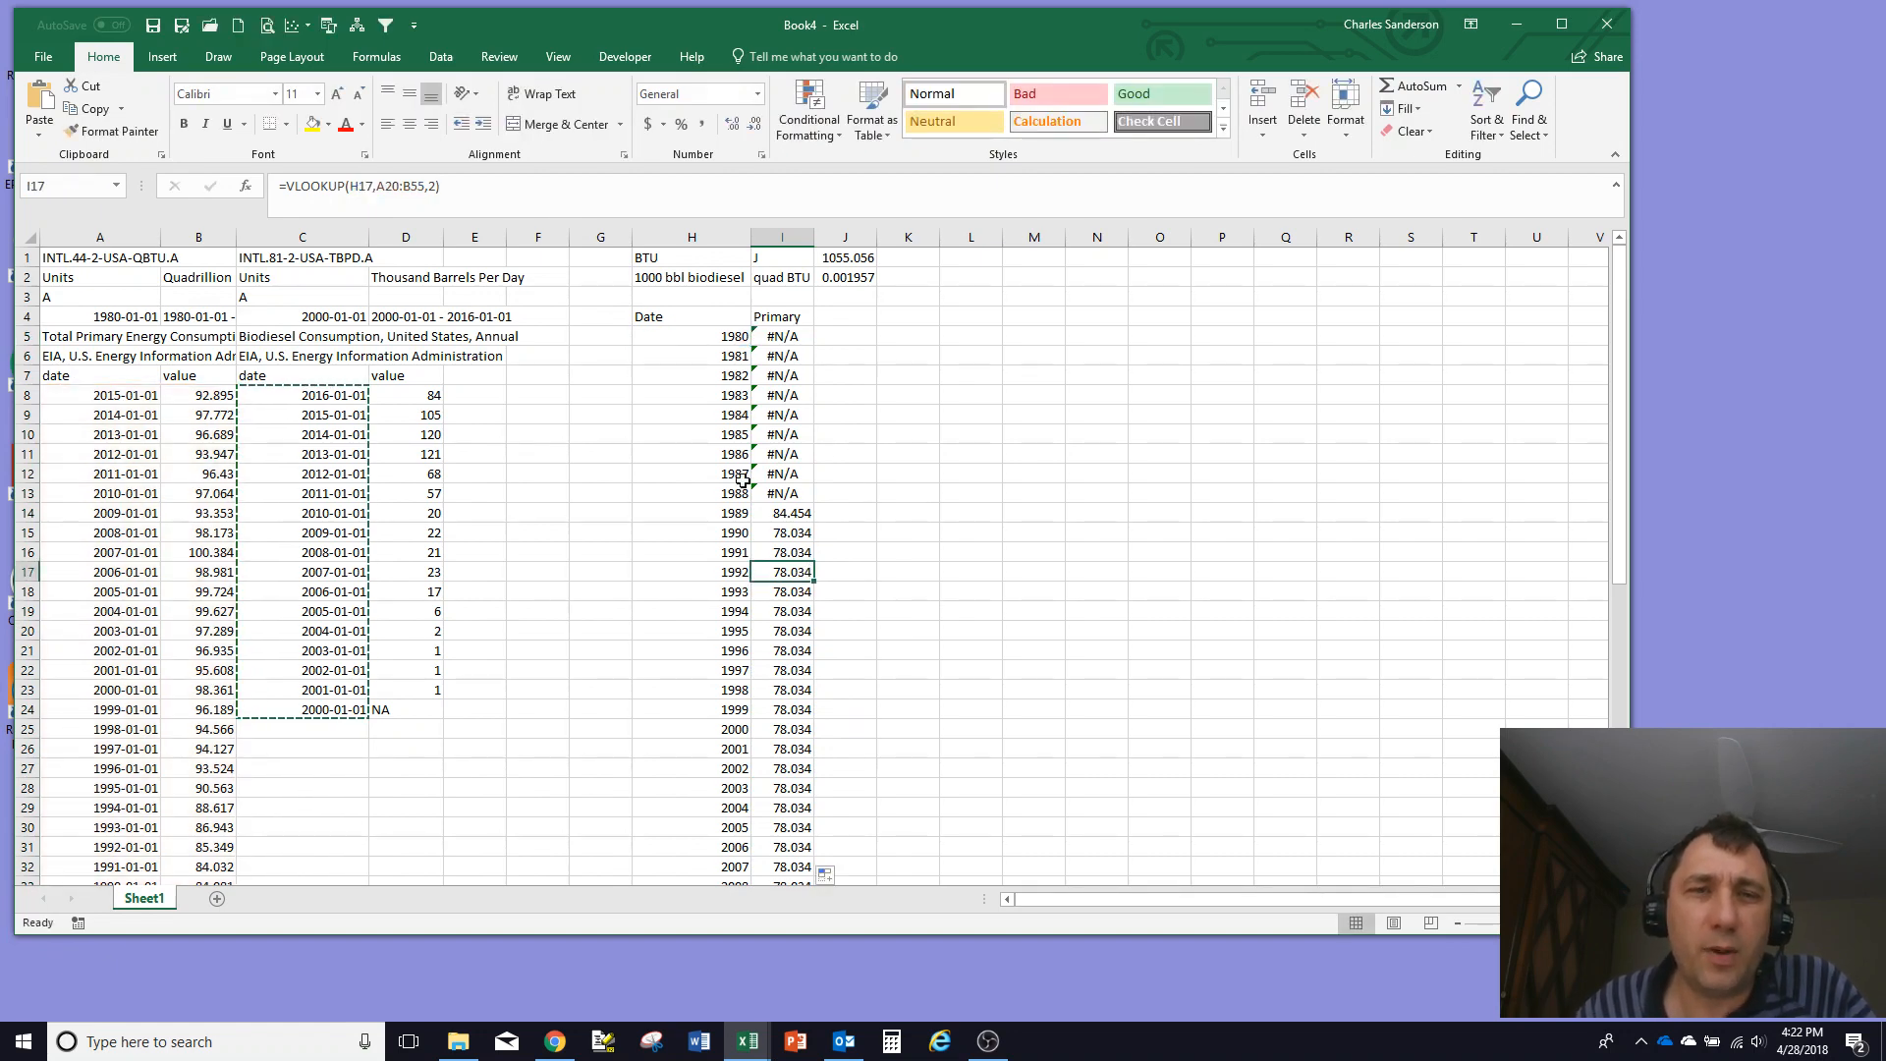
key(F2)
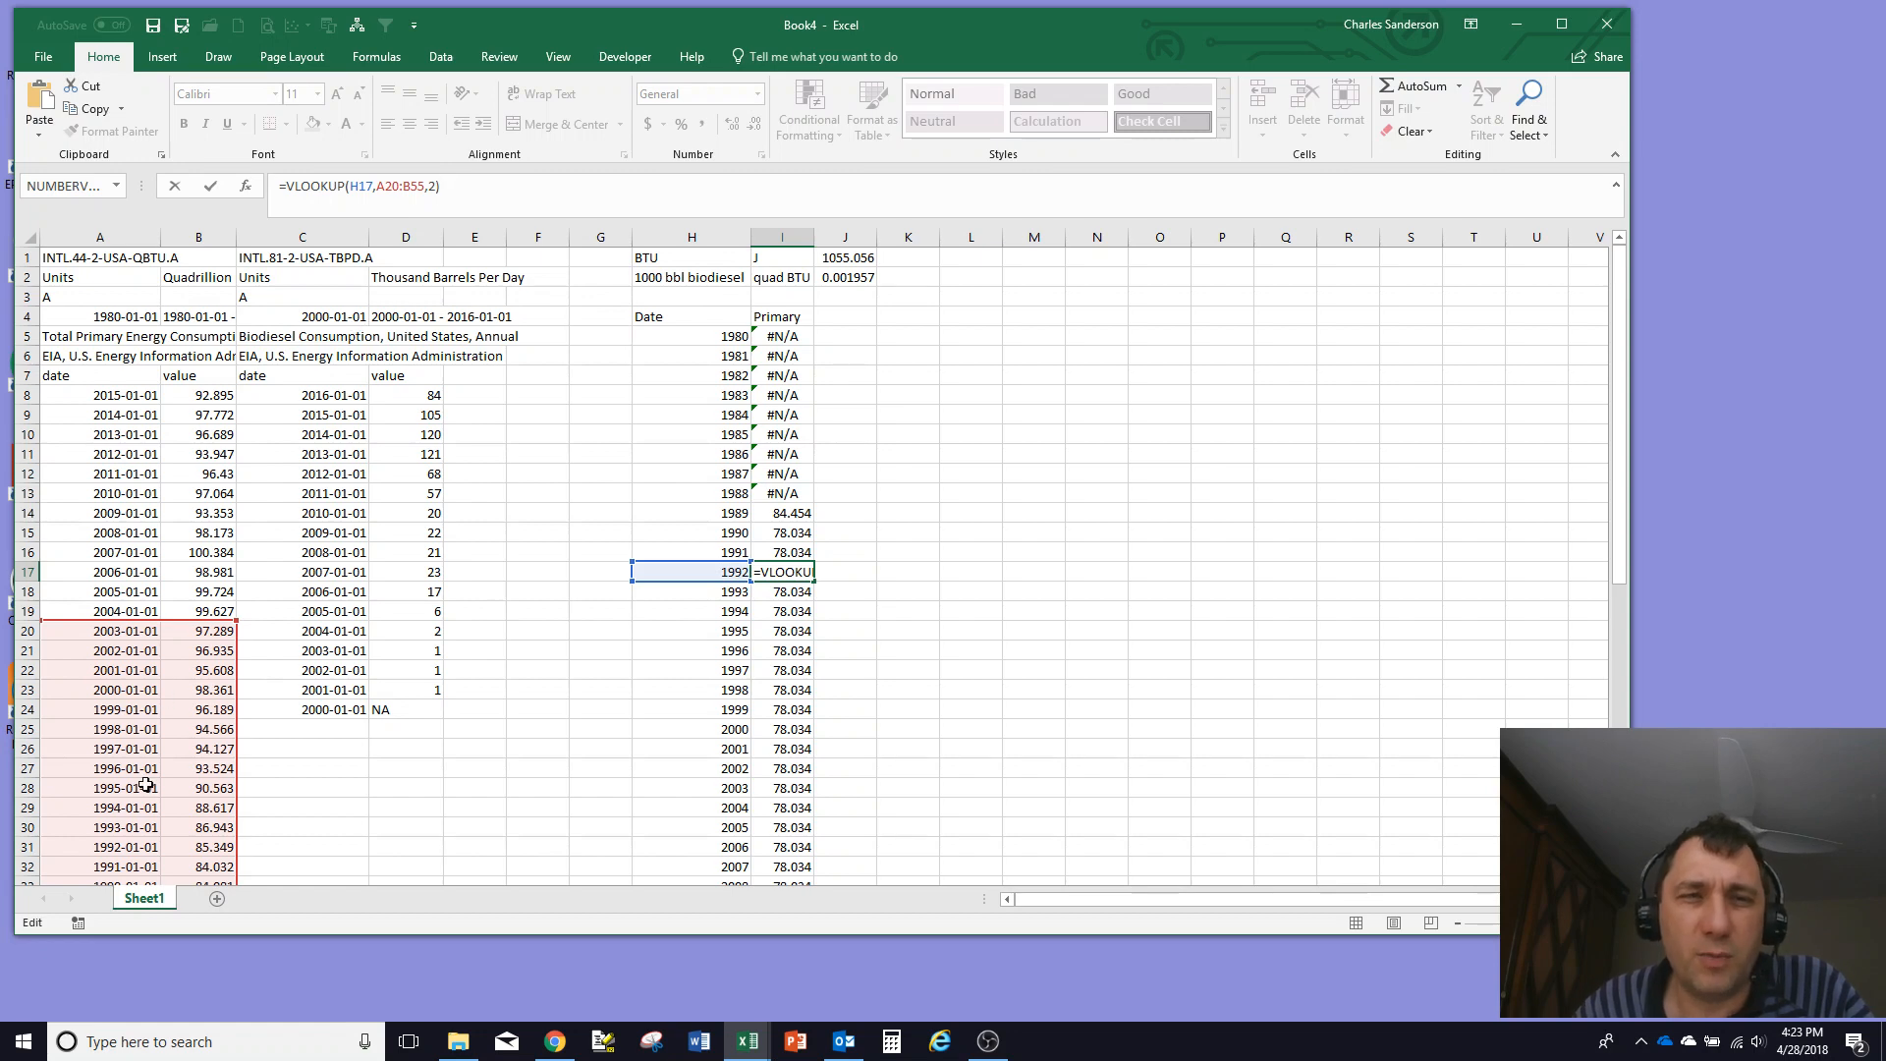
key(Escape)
Step: Make the table range in I5's VLOOKUP absolute as $A$8:$B$43 and refill the formula down the Primary column
click(779, 337)
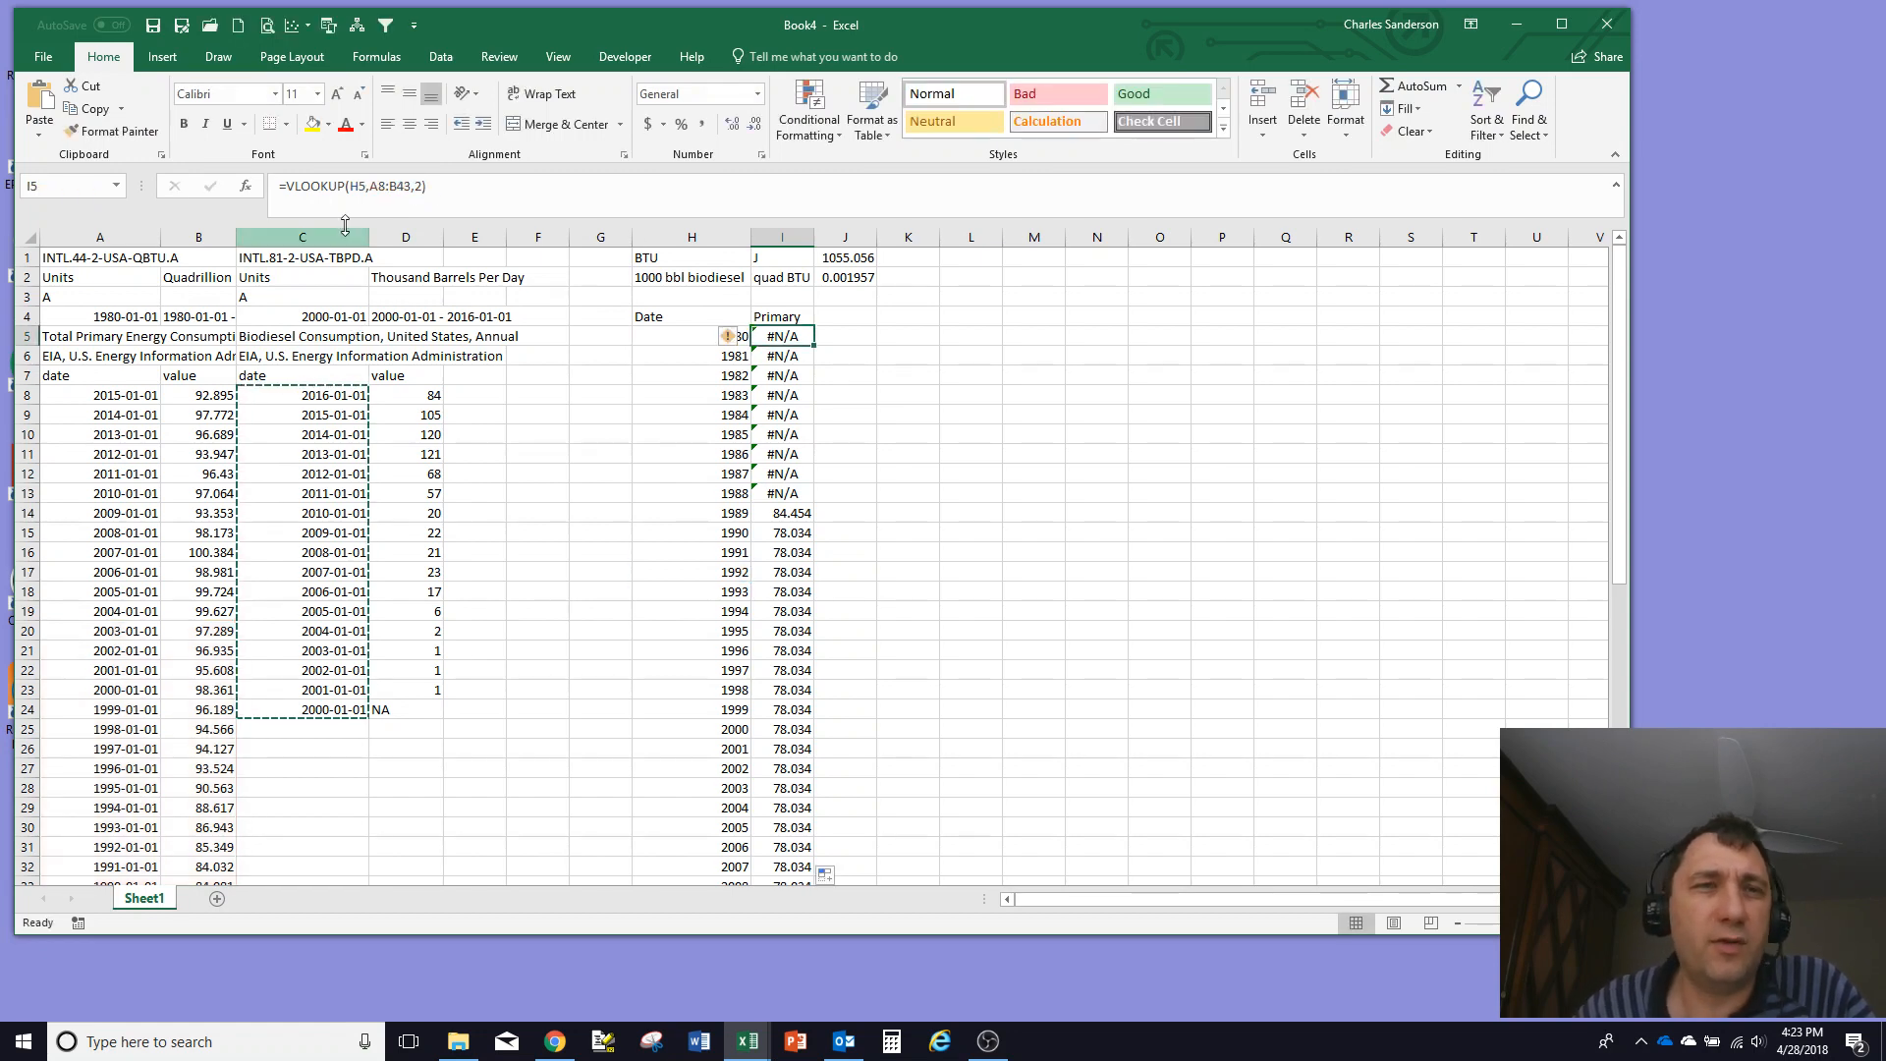
key(F2)
mouse_move(379, 180)
mouse_down()
mouse_move(415, 182)
mouse_move(397, 184)
mouse_up()
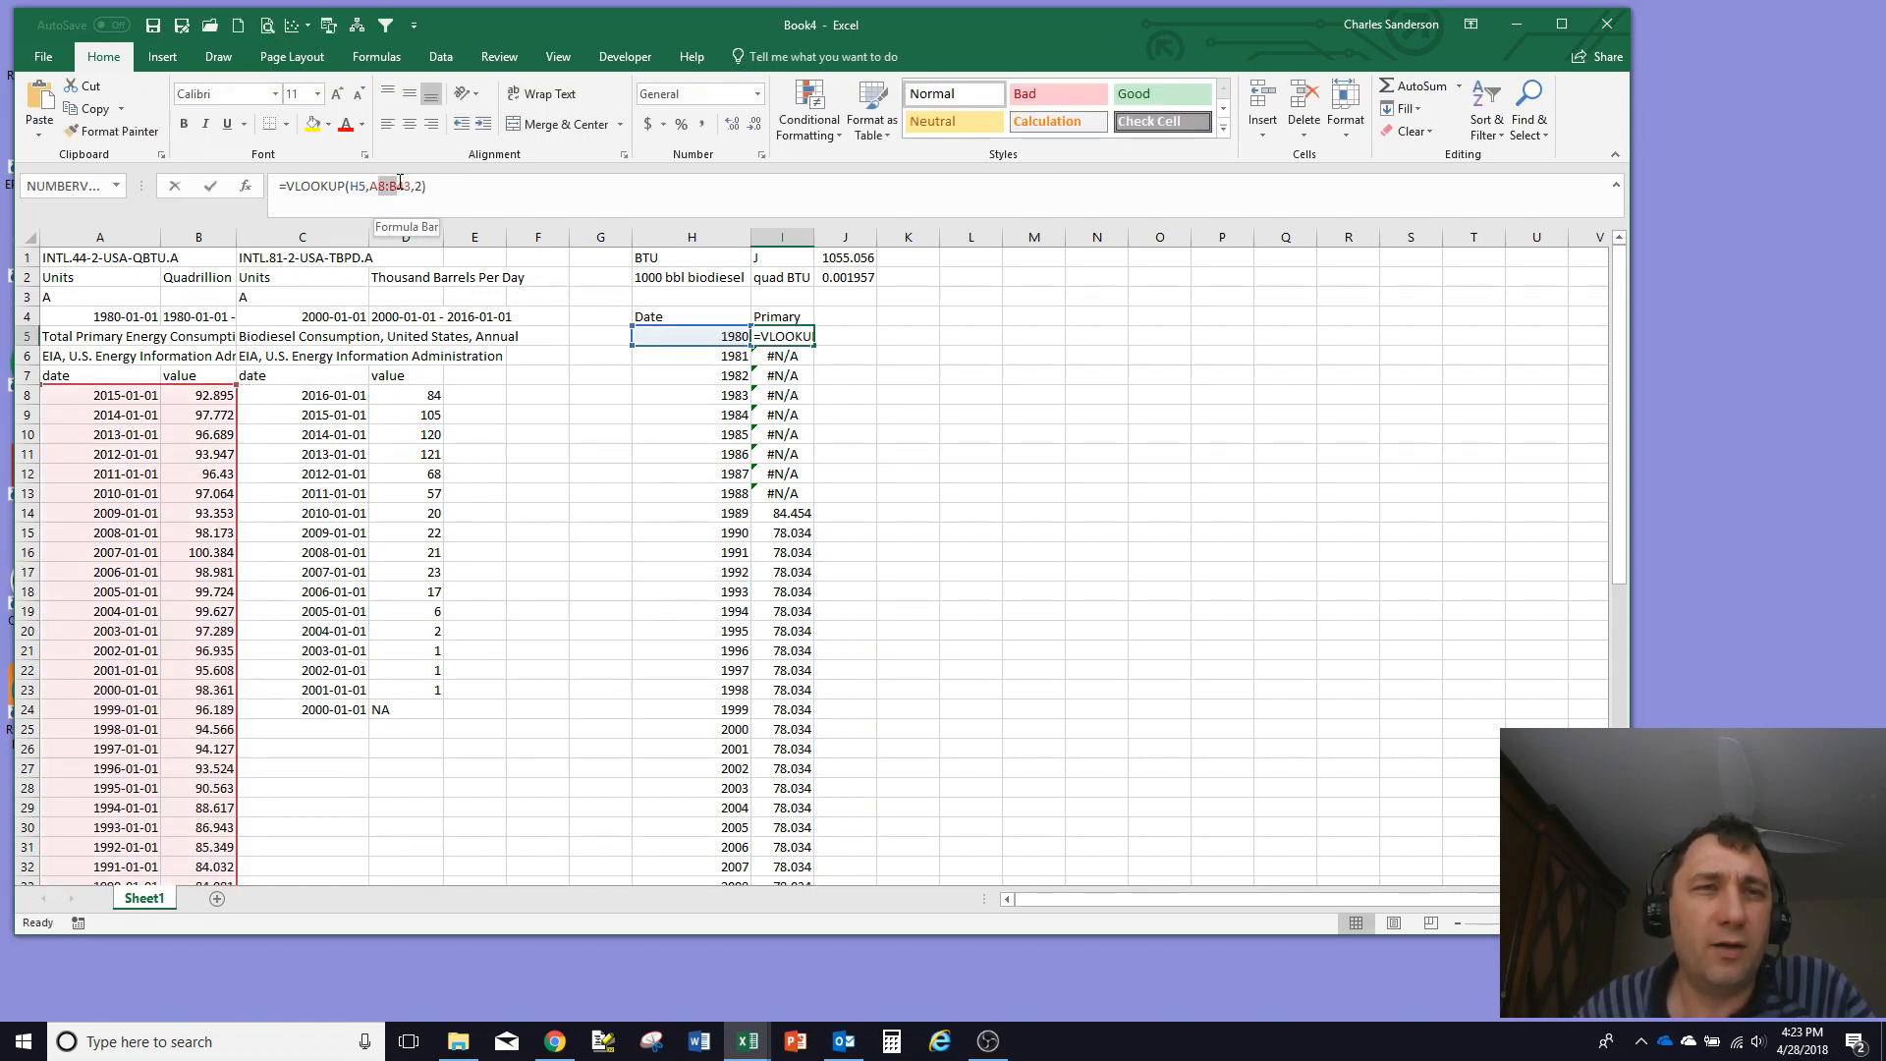
key(F4)
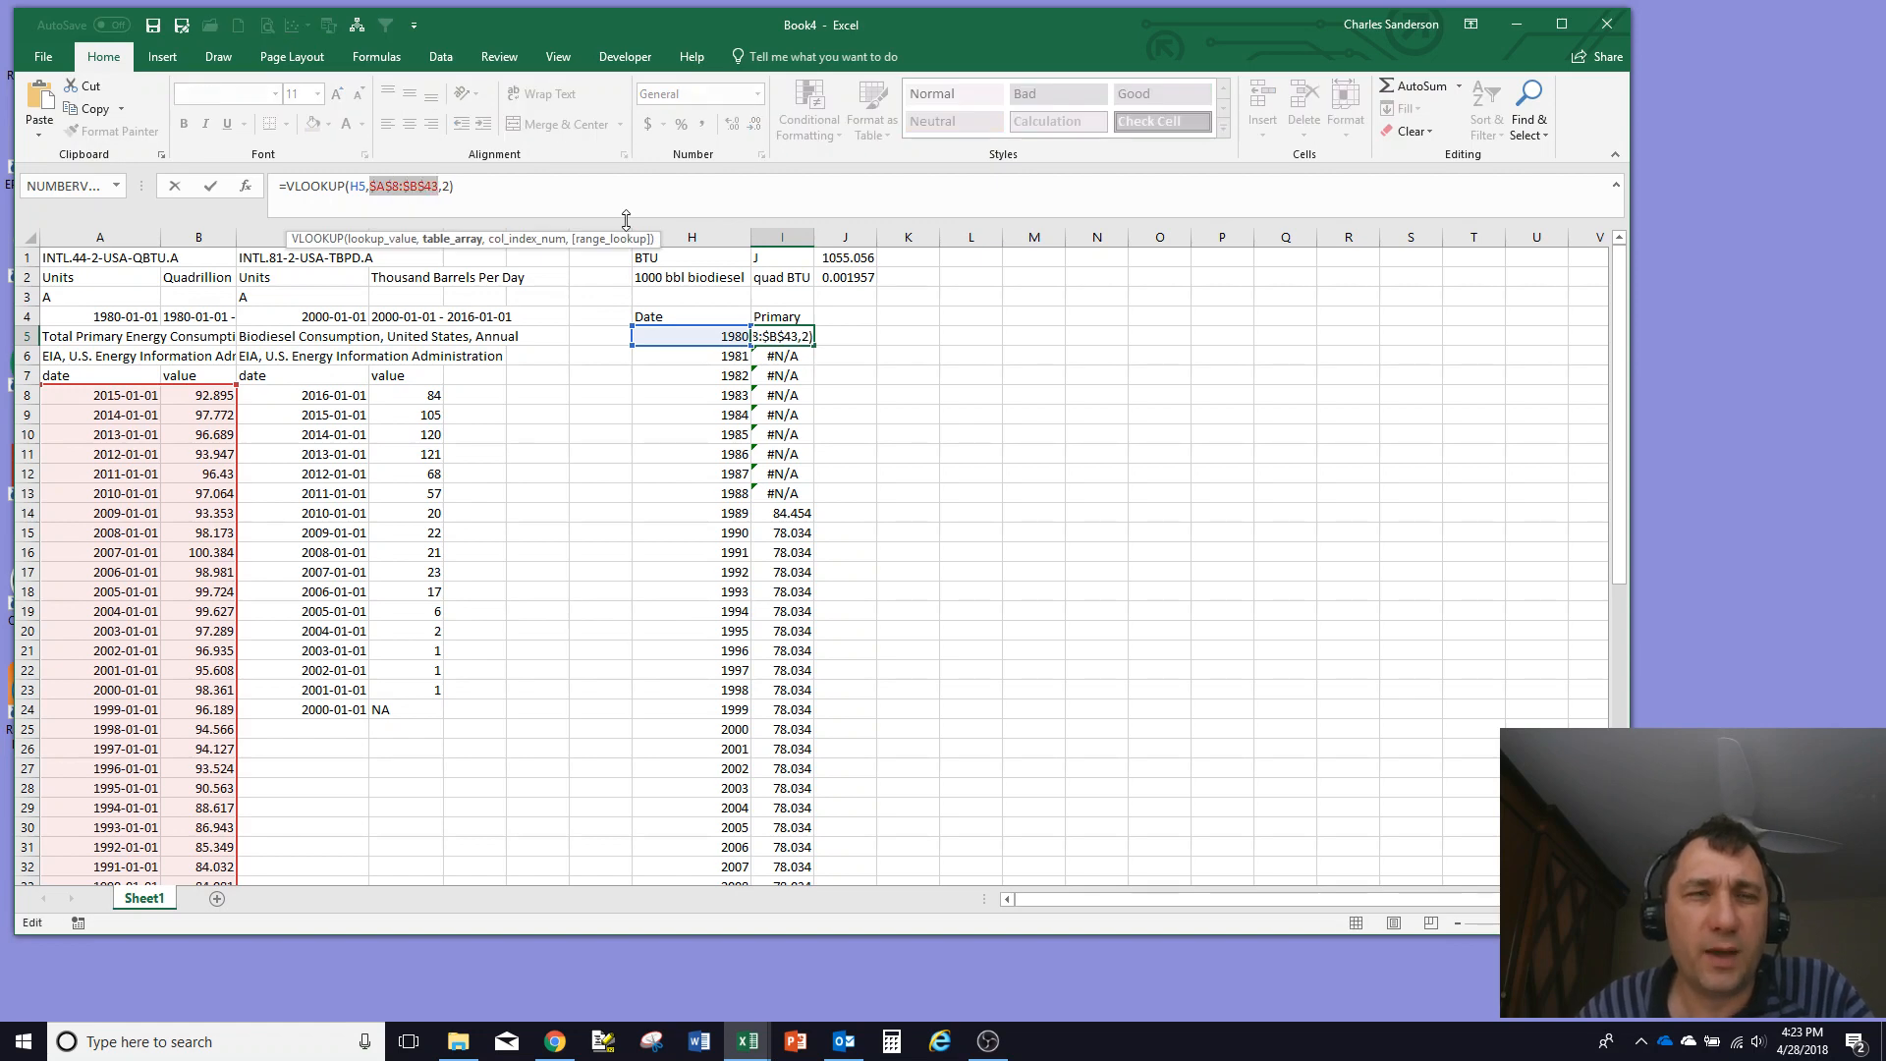
key(Return)
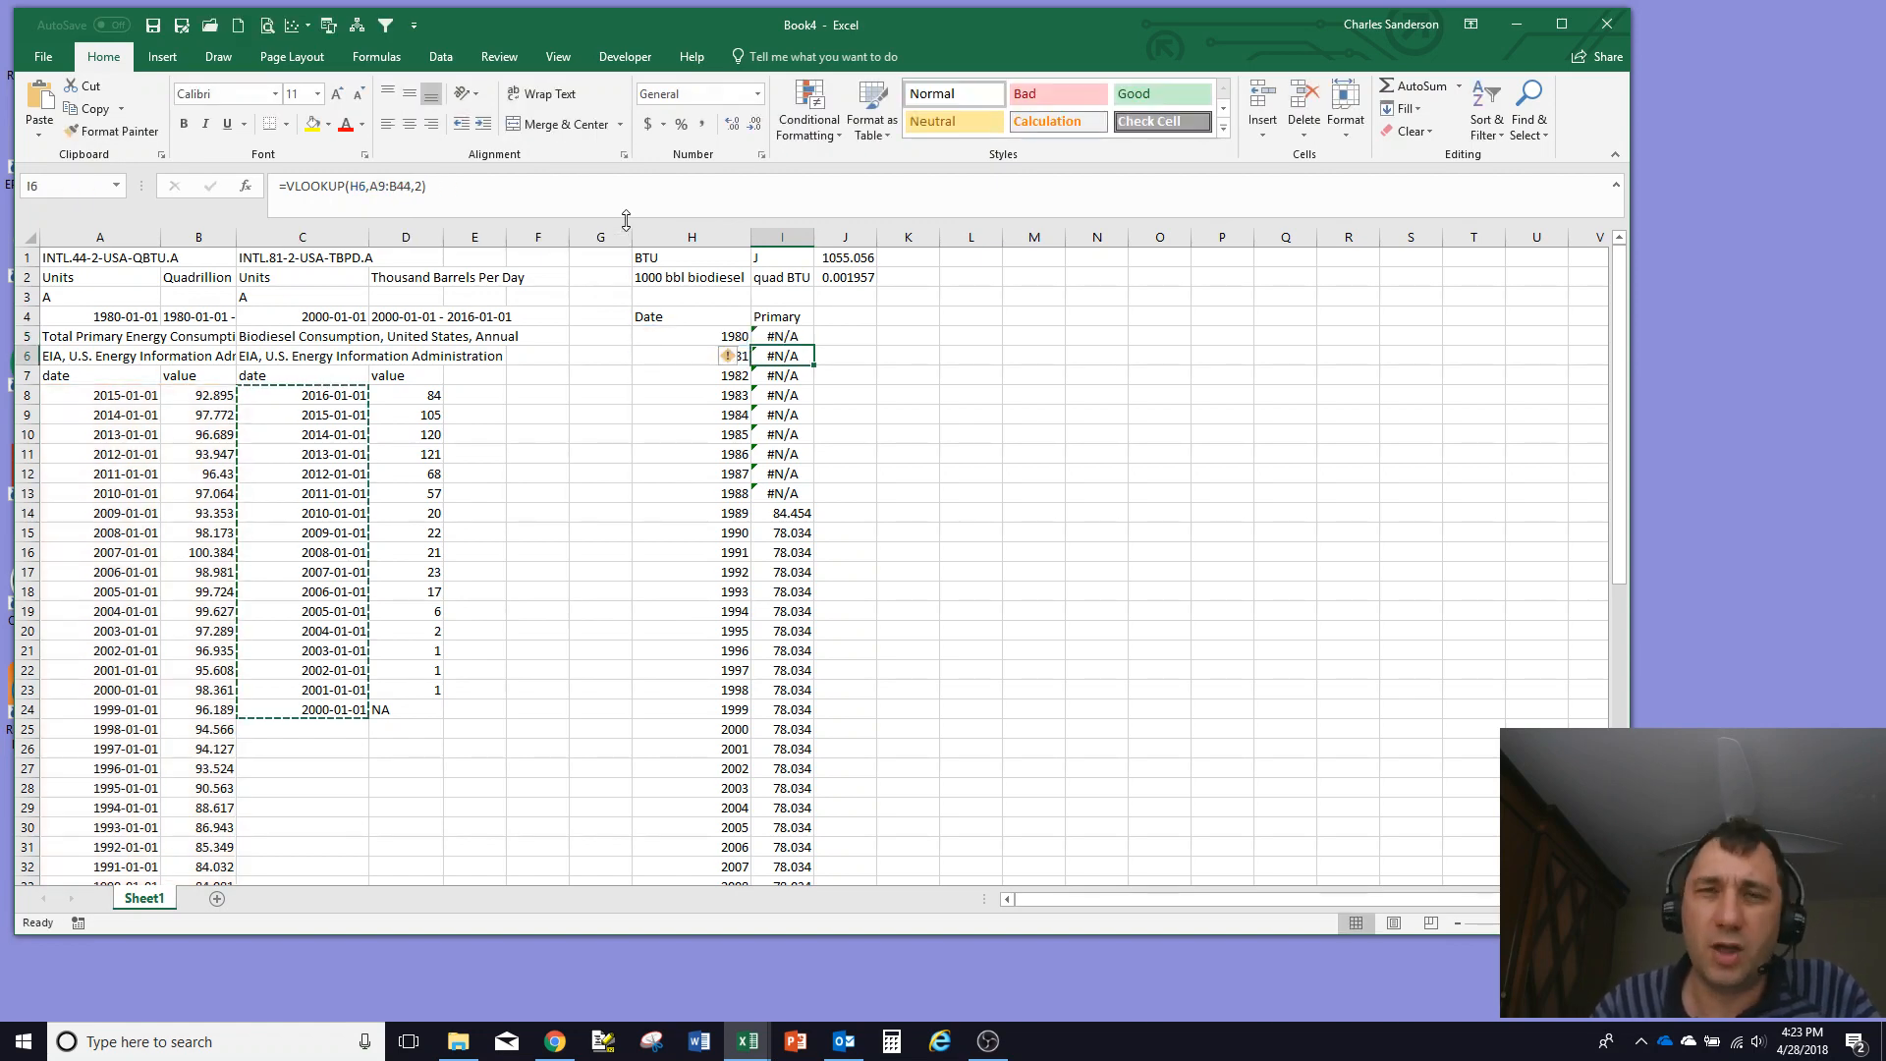
click(797, 336)
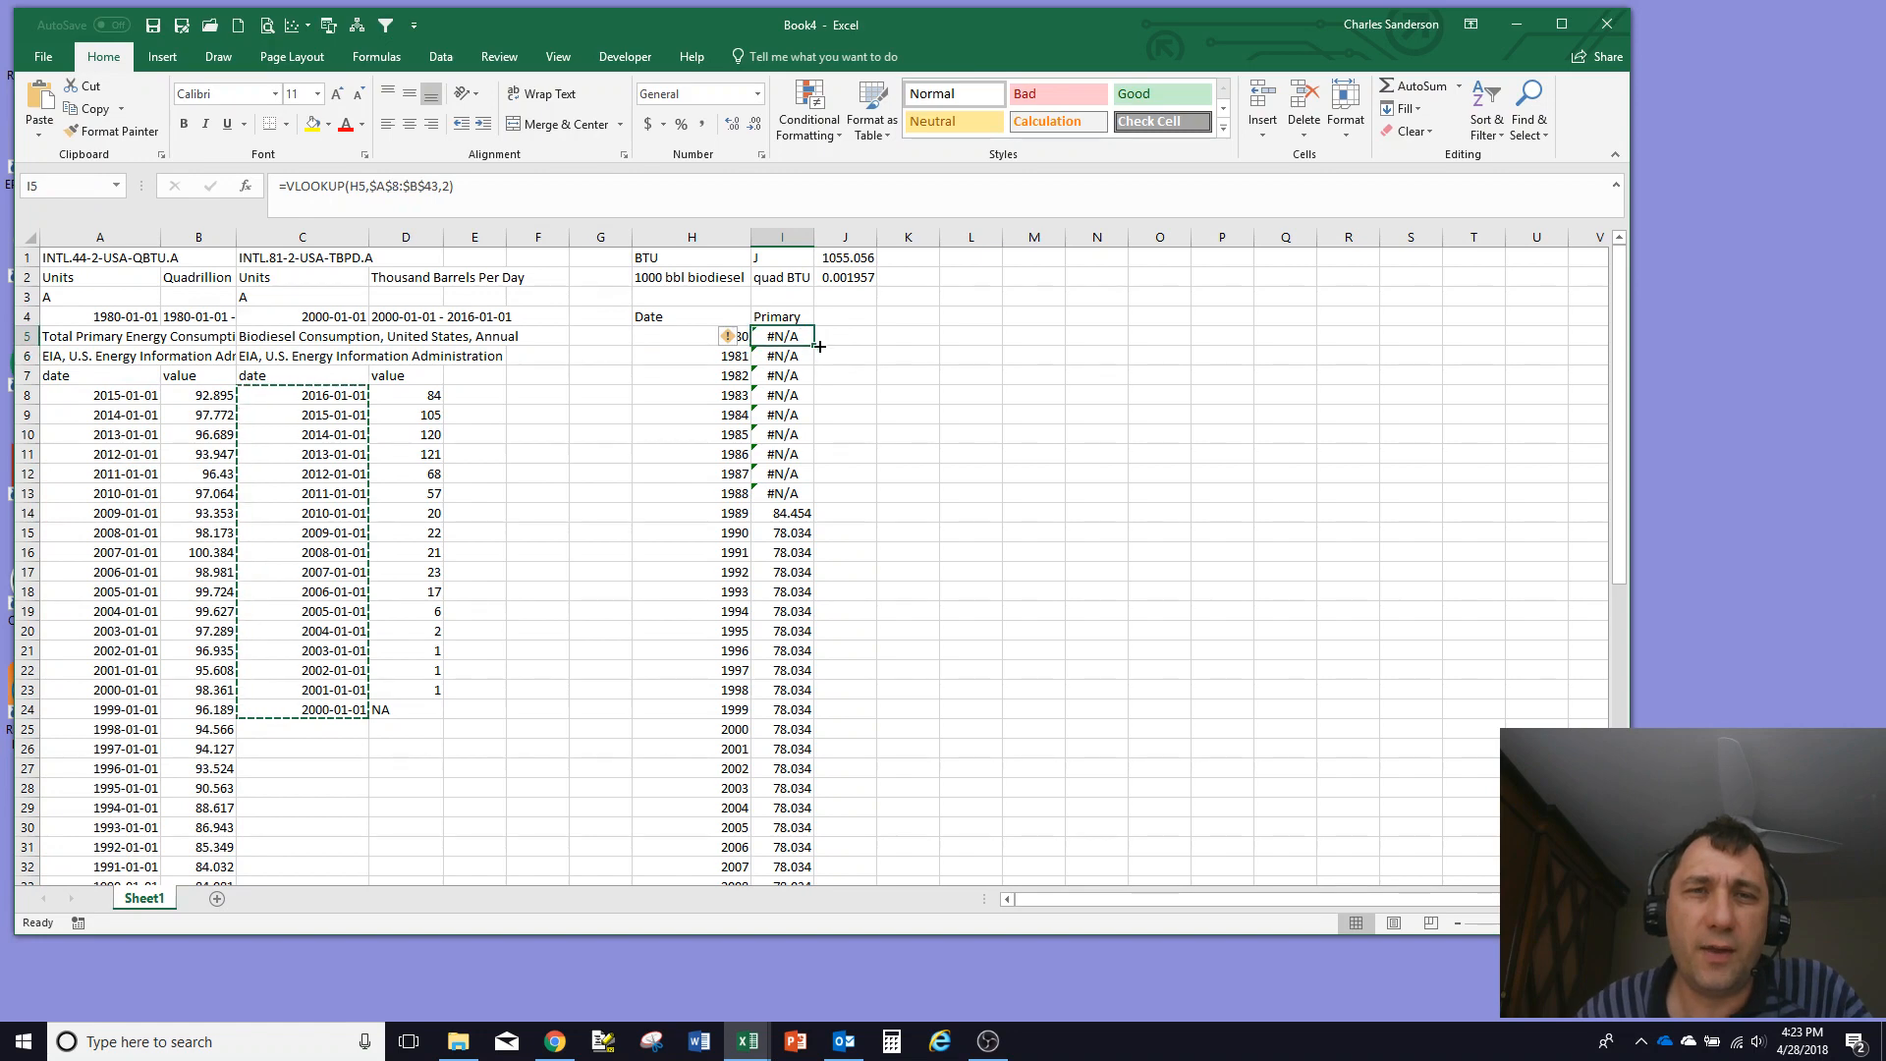
double_click(819, 346)
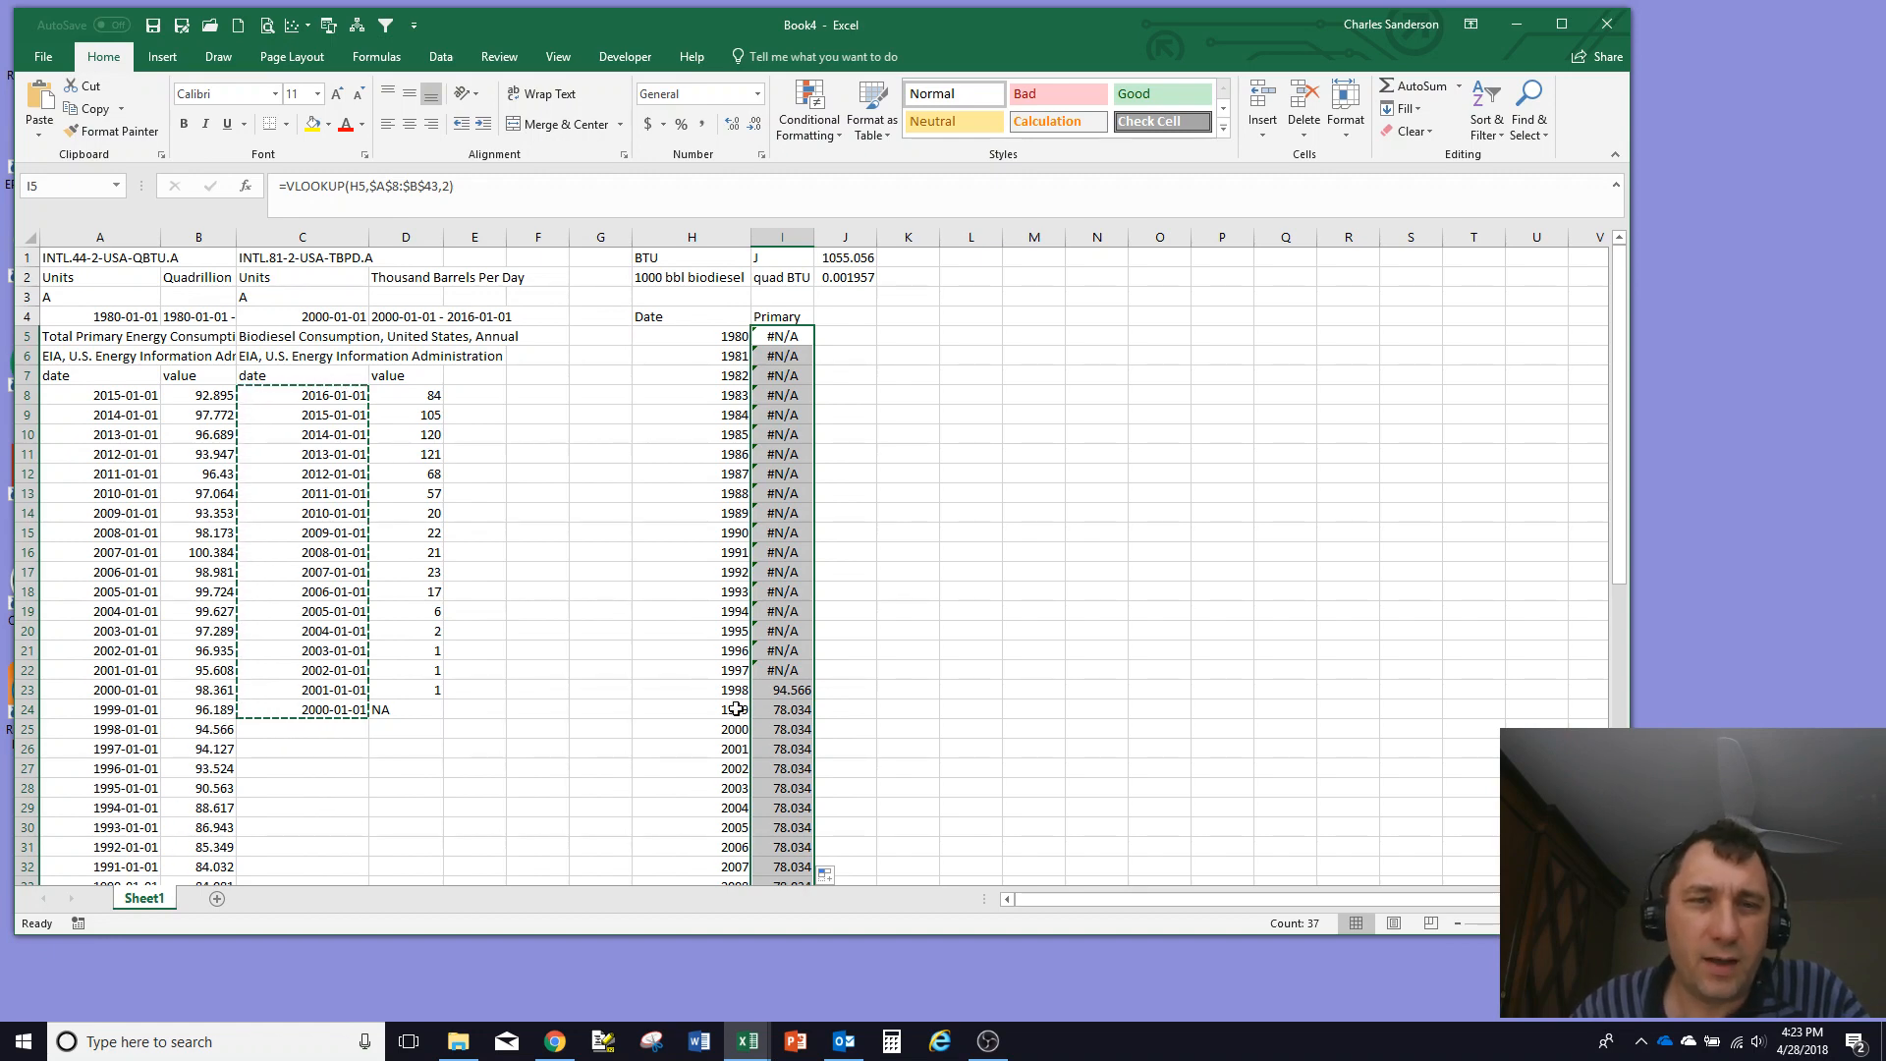
scroll(76, 701, down, 5)
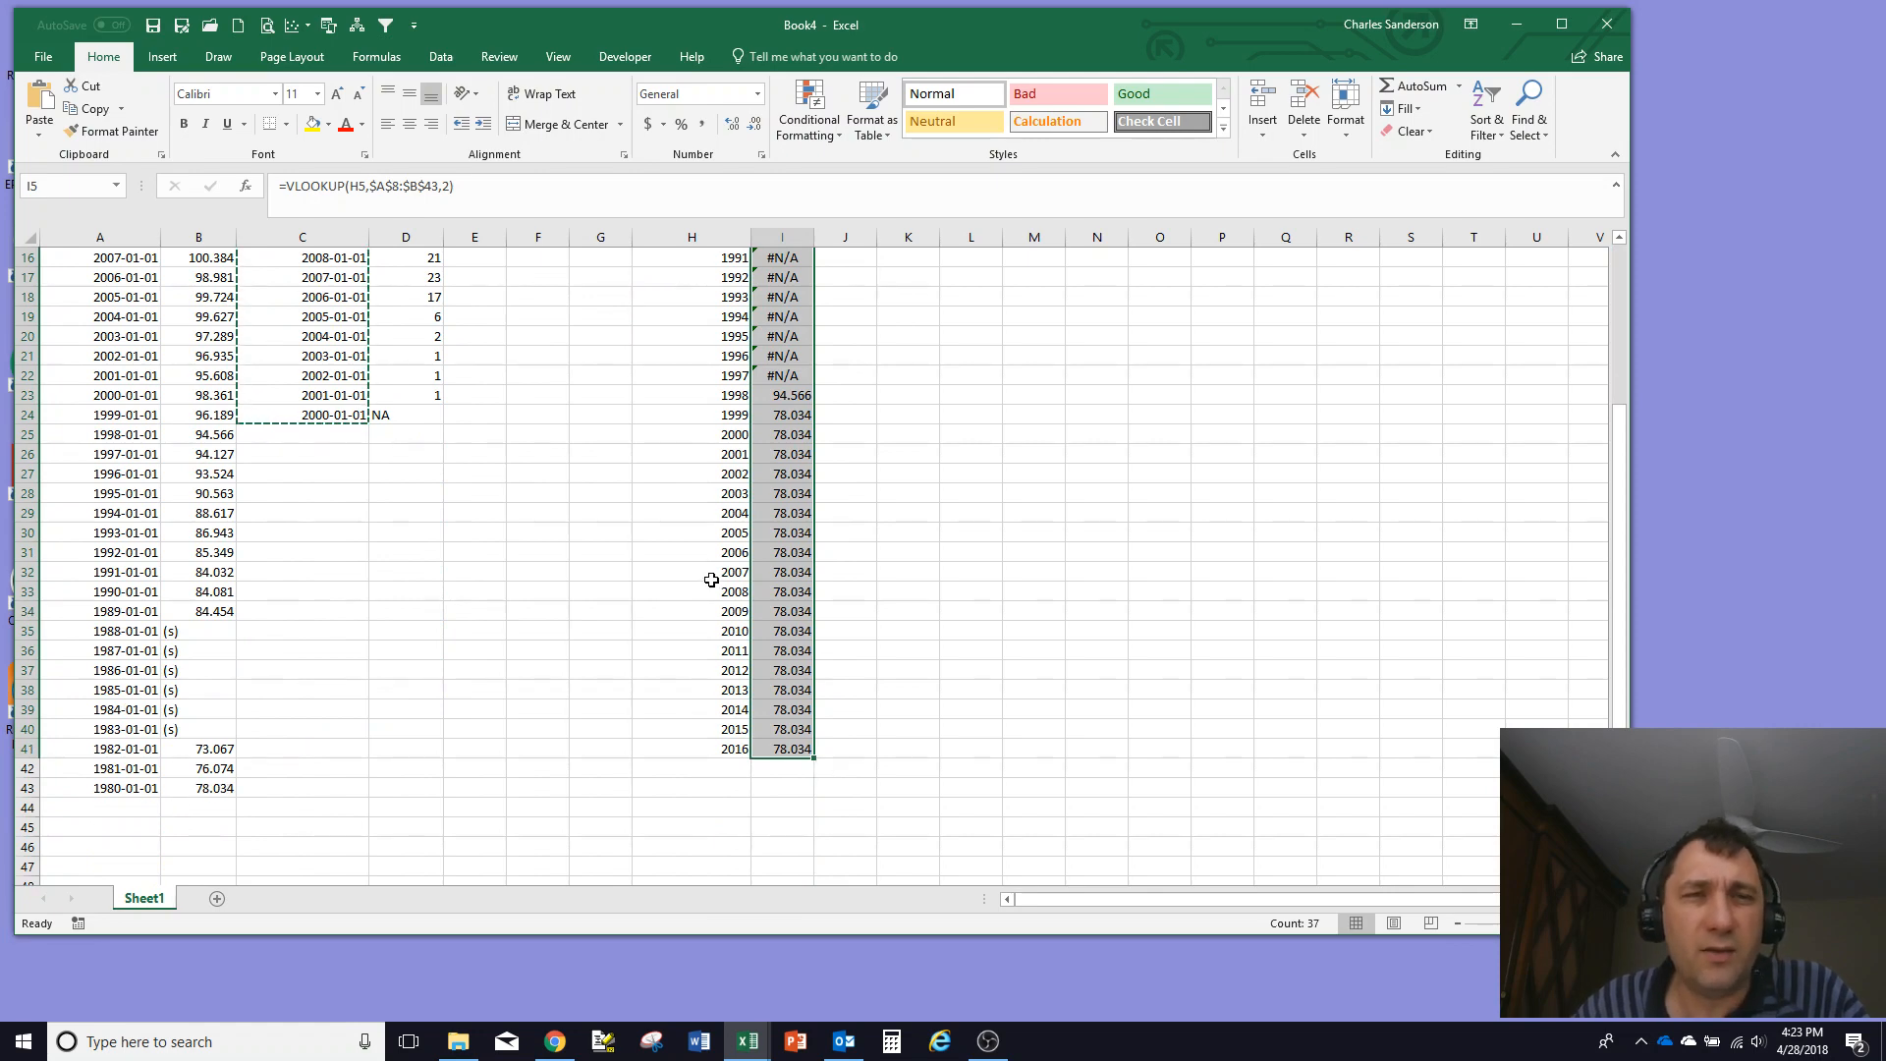
scroll(716, 581, up, 5)
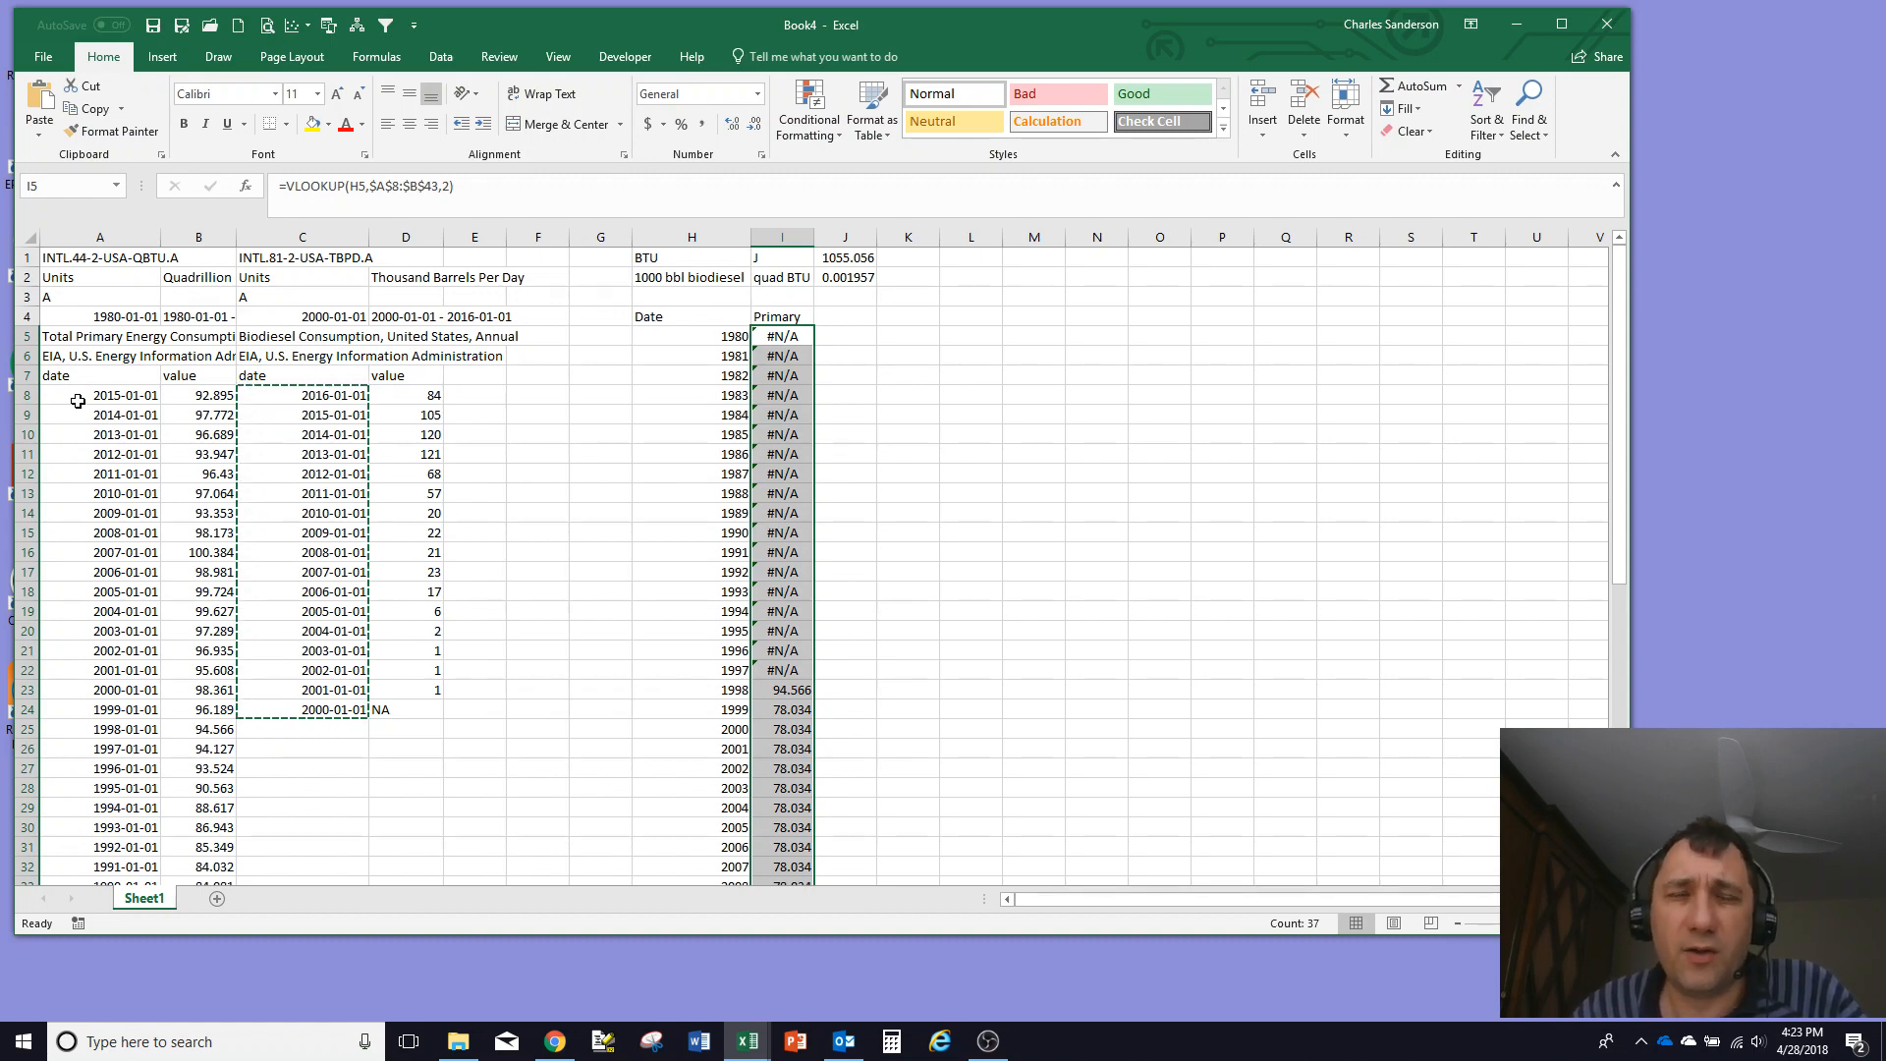
Step: Set the Range_lookup argument of the VLOOKUP in I5 to false for an exact match
click(771, 332)
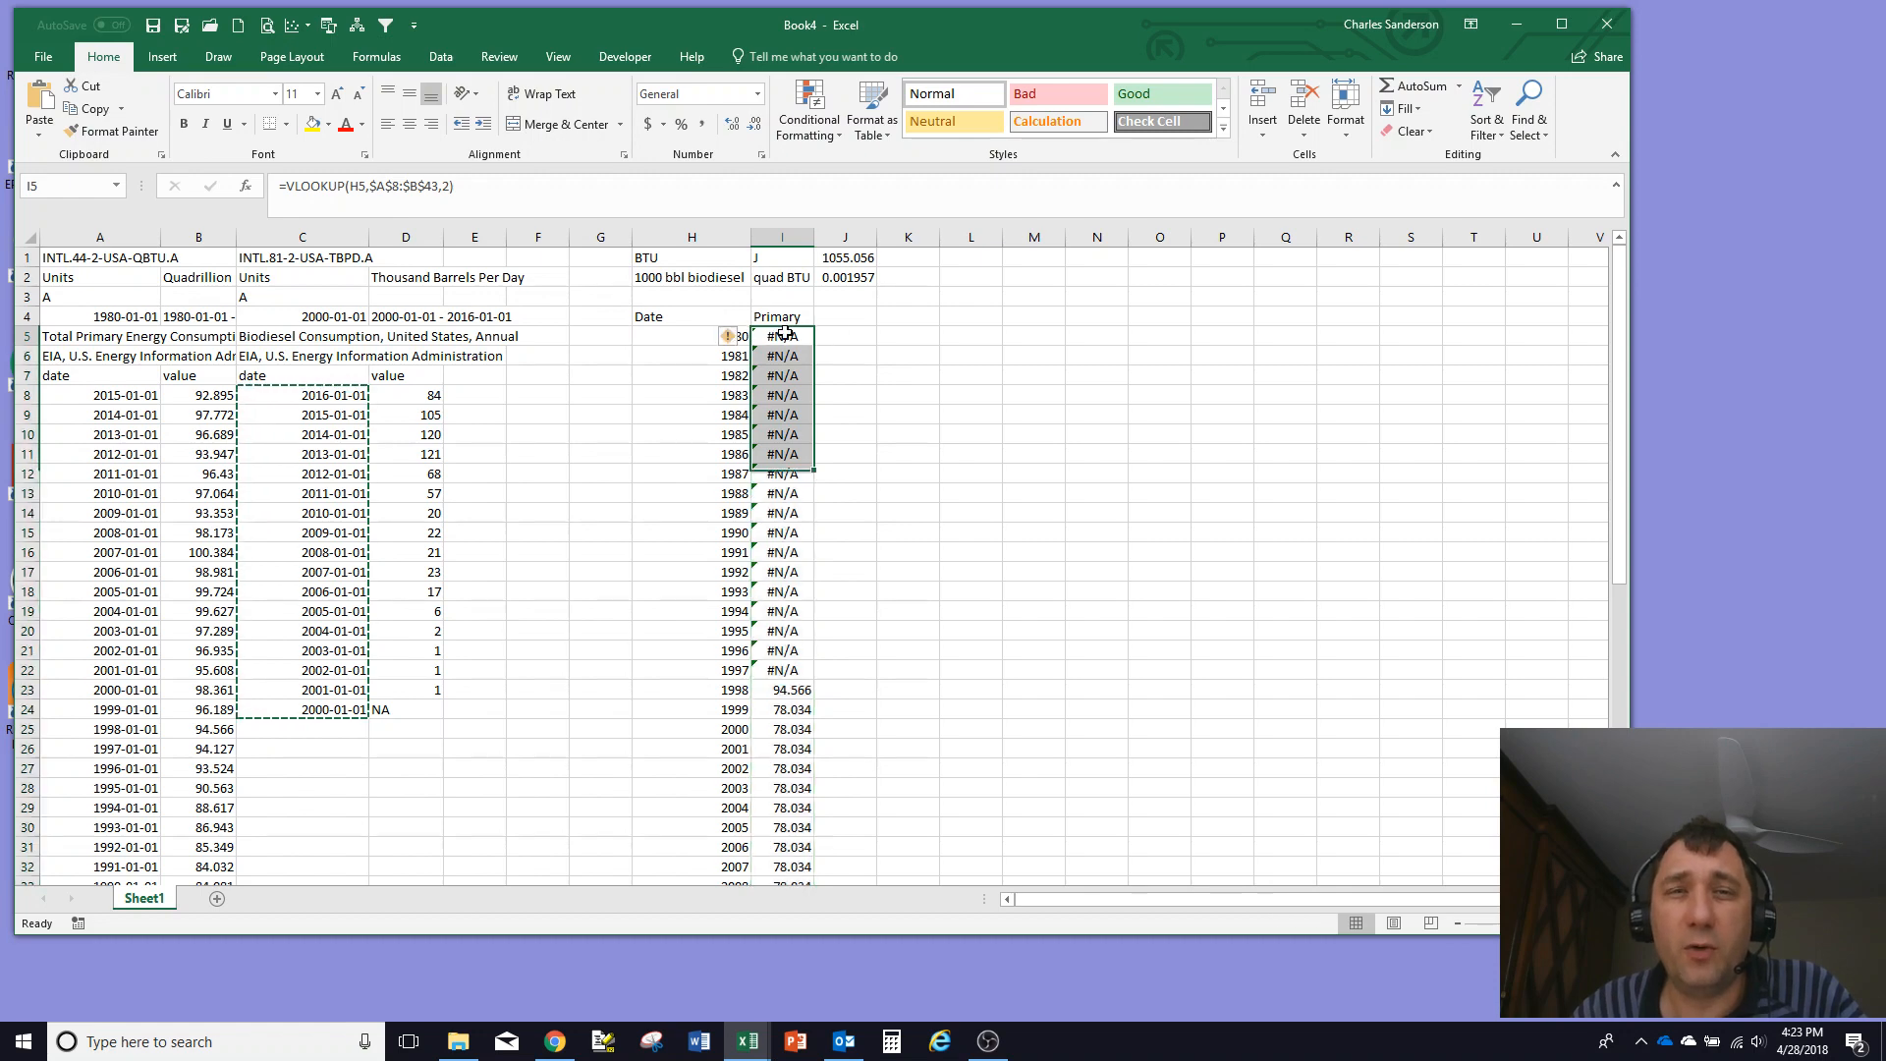
click(246, 186)
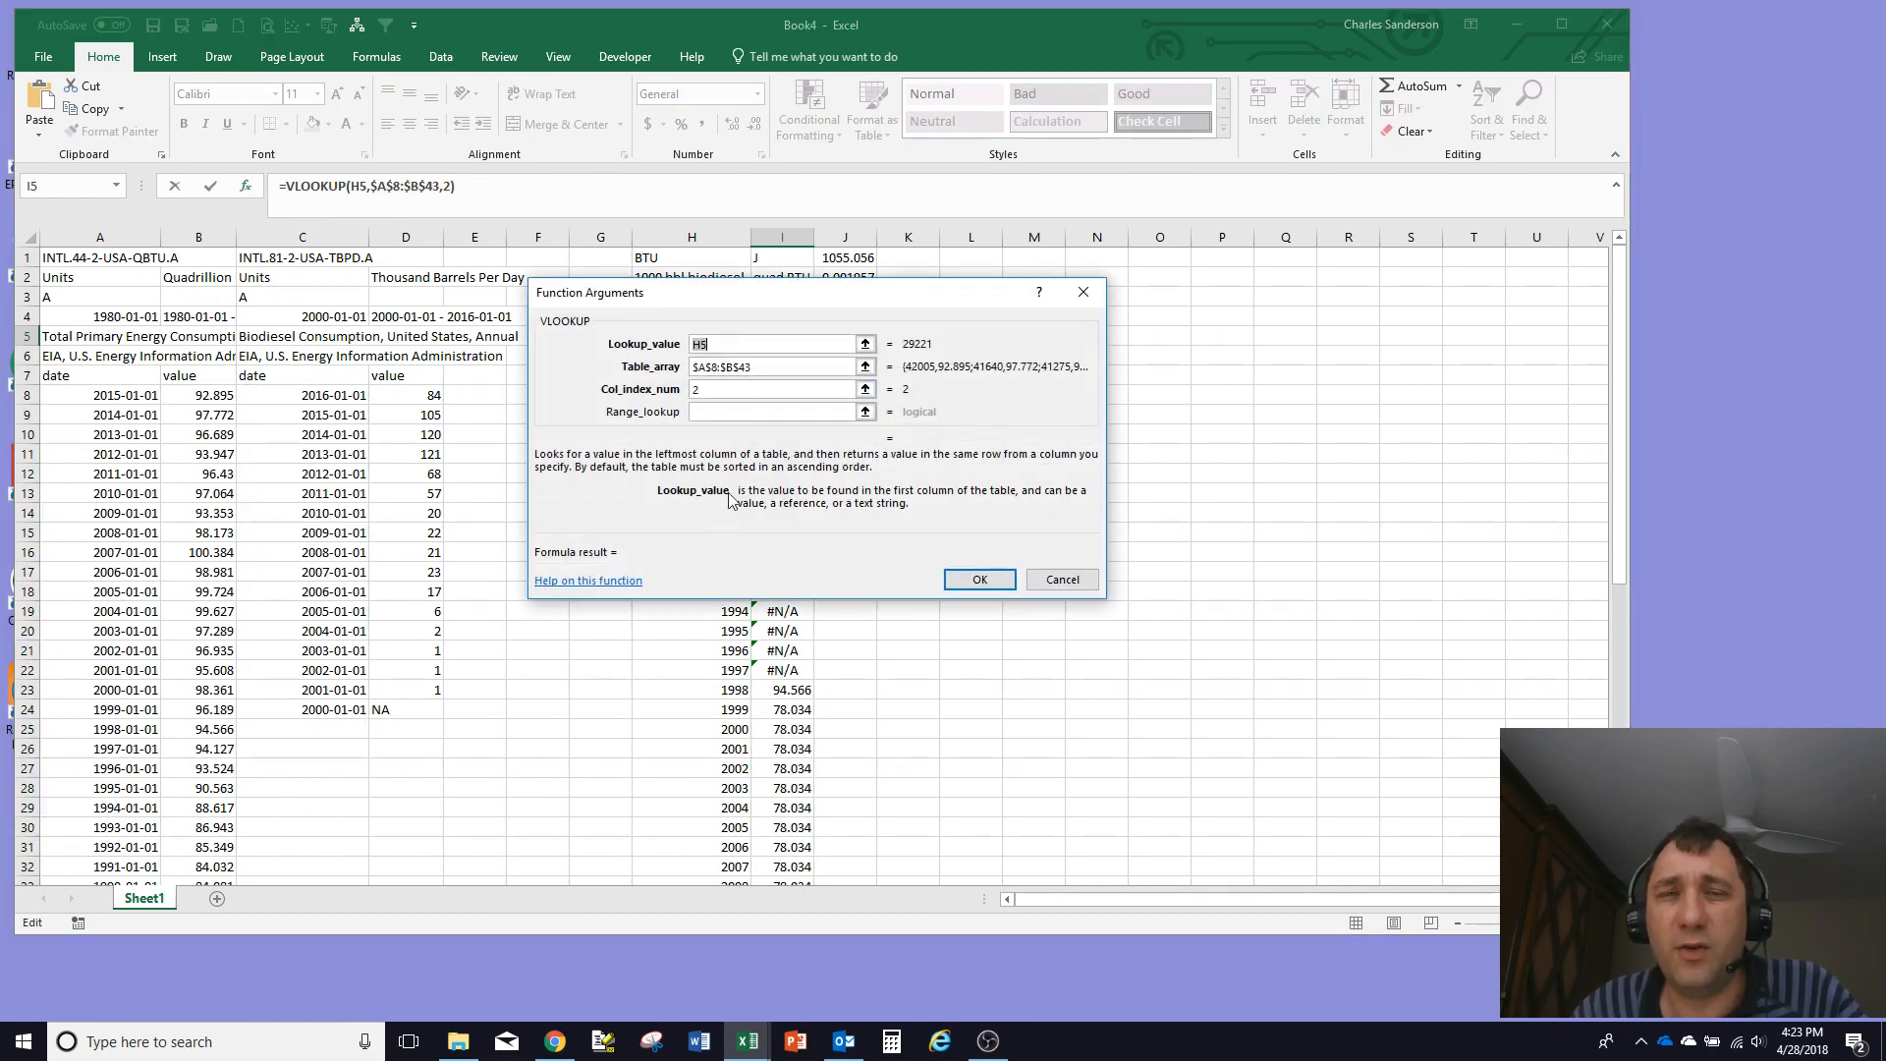
click(725, 413)
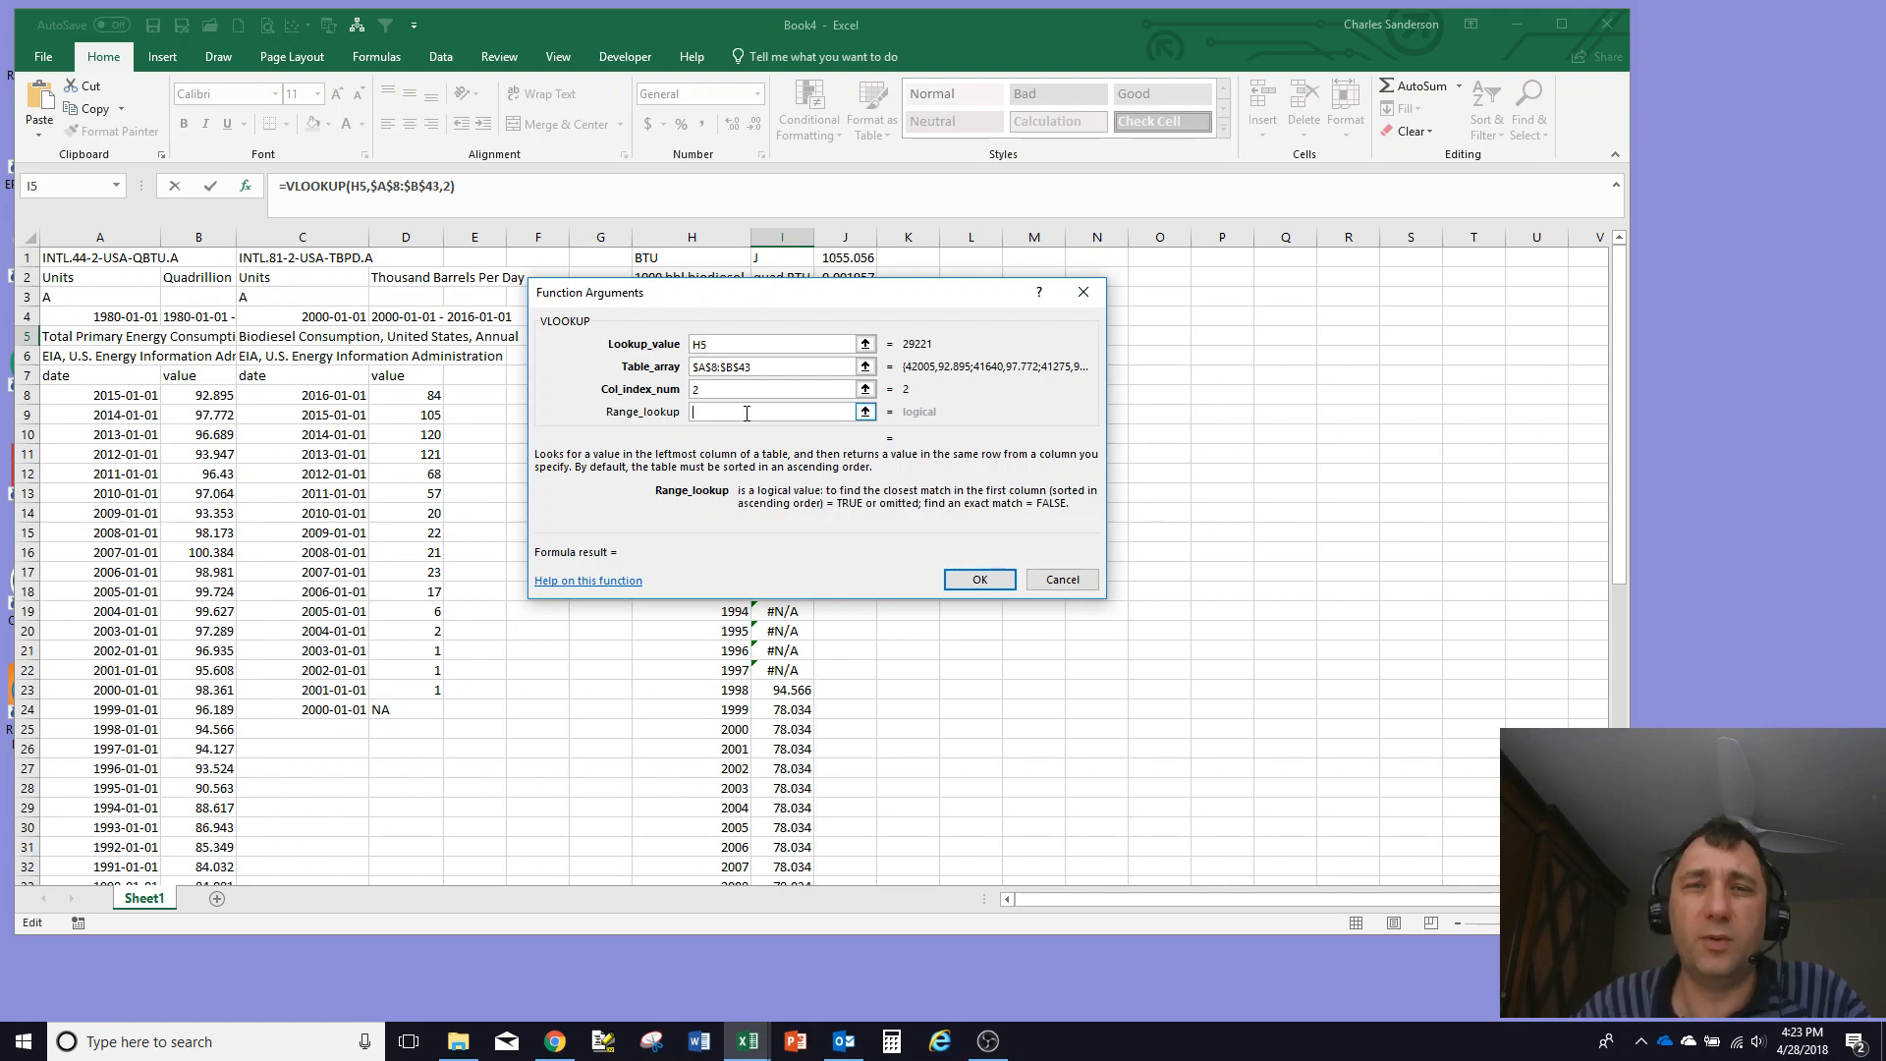
text(flase)
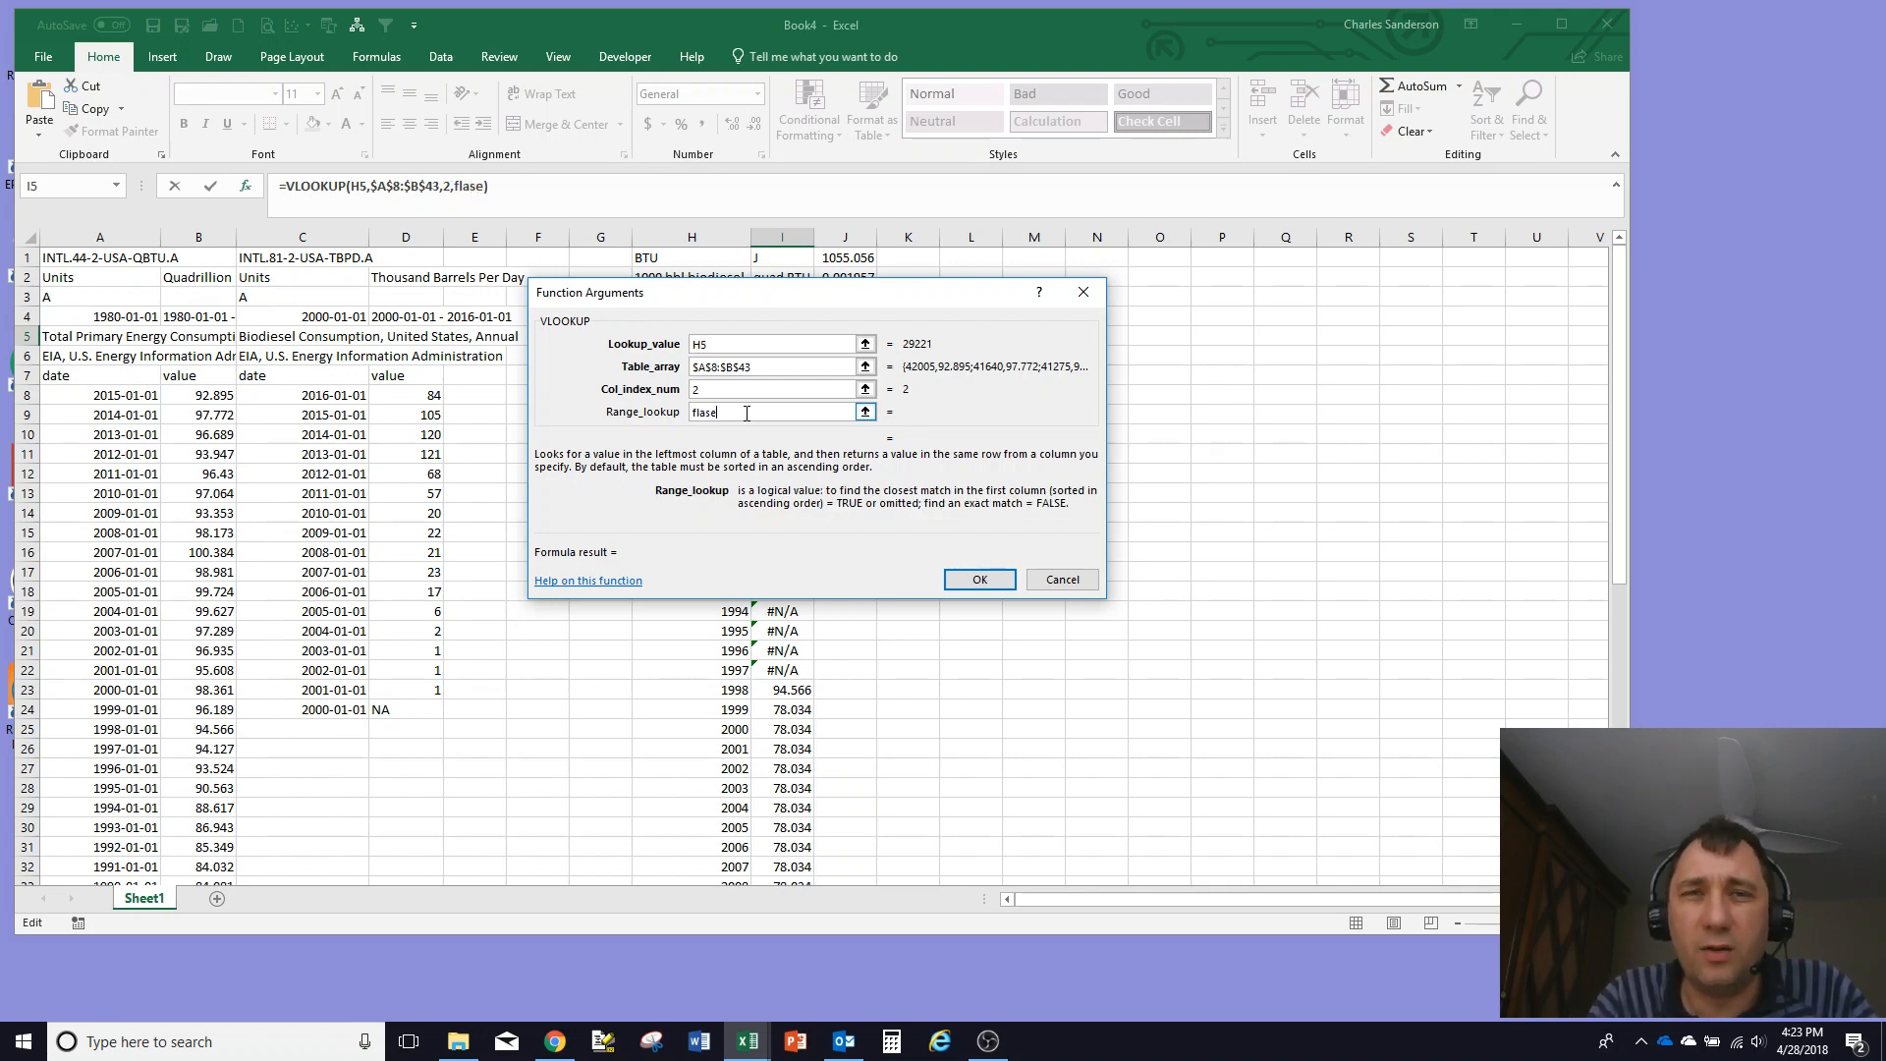
key(BackSpace)
key(BackSpace)
key(BackSpace)
key(BackSpace)
text(alse)
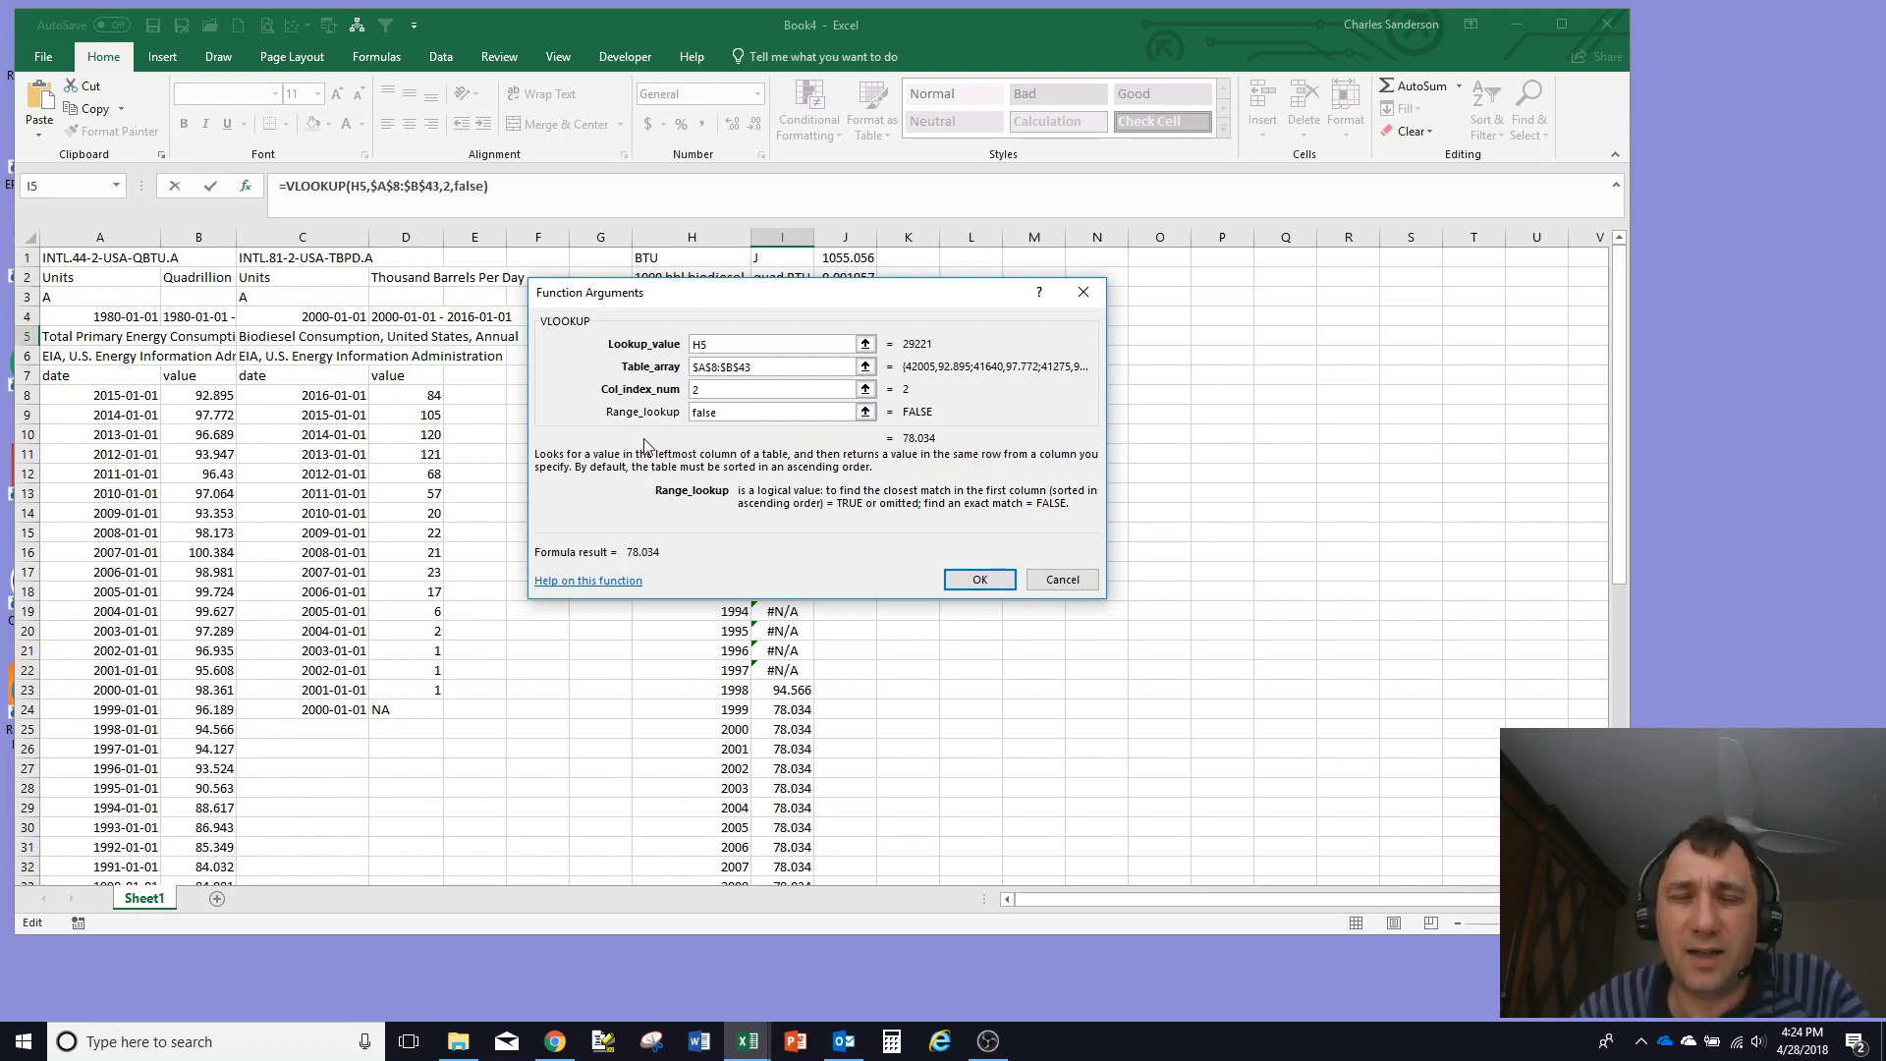
click(979, 580)
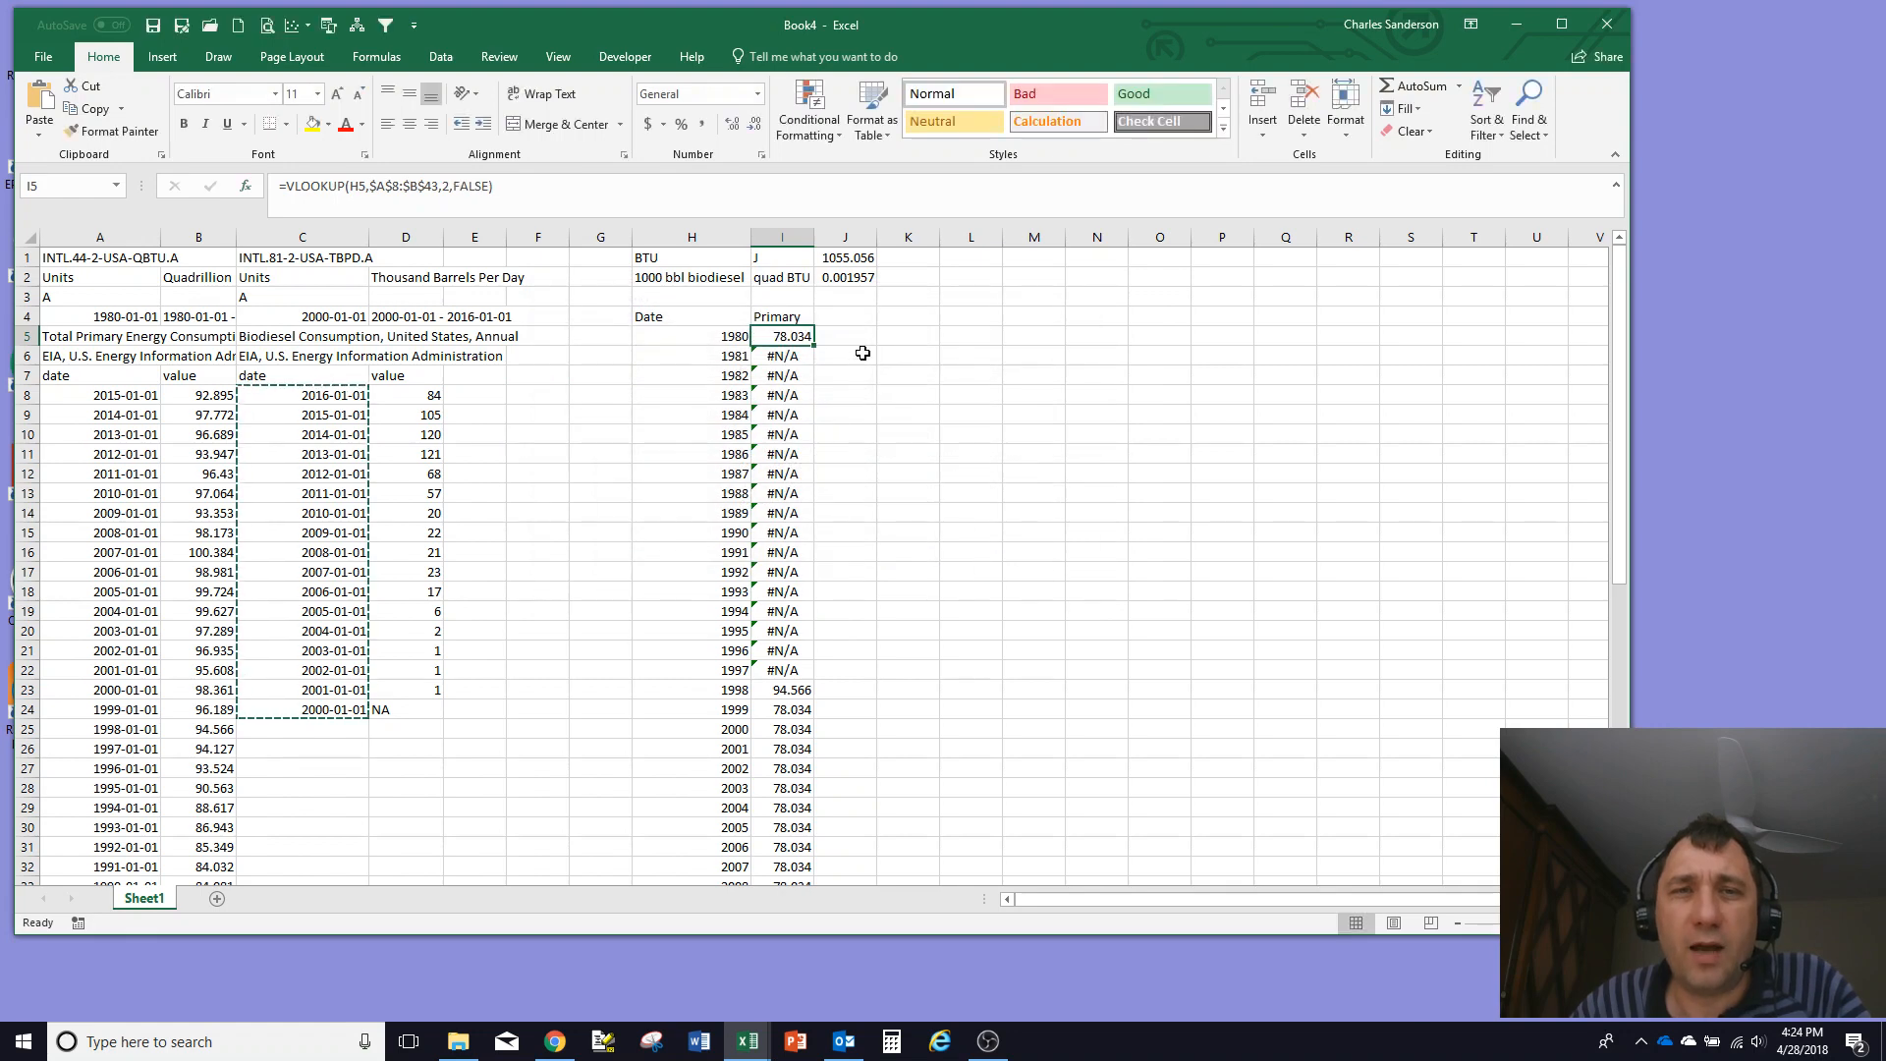
Step: Fill the exact-match VLOOKUP from I5 down the Primary column for every listed year and check the results
double_click(814, 345)
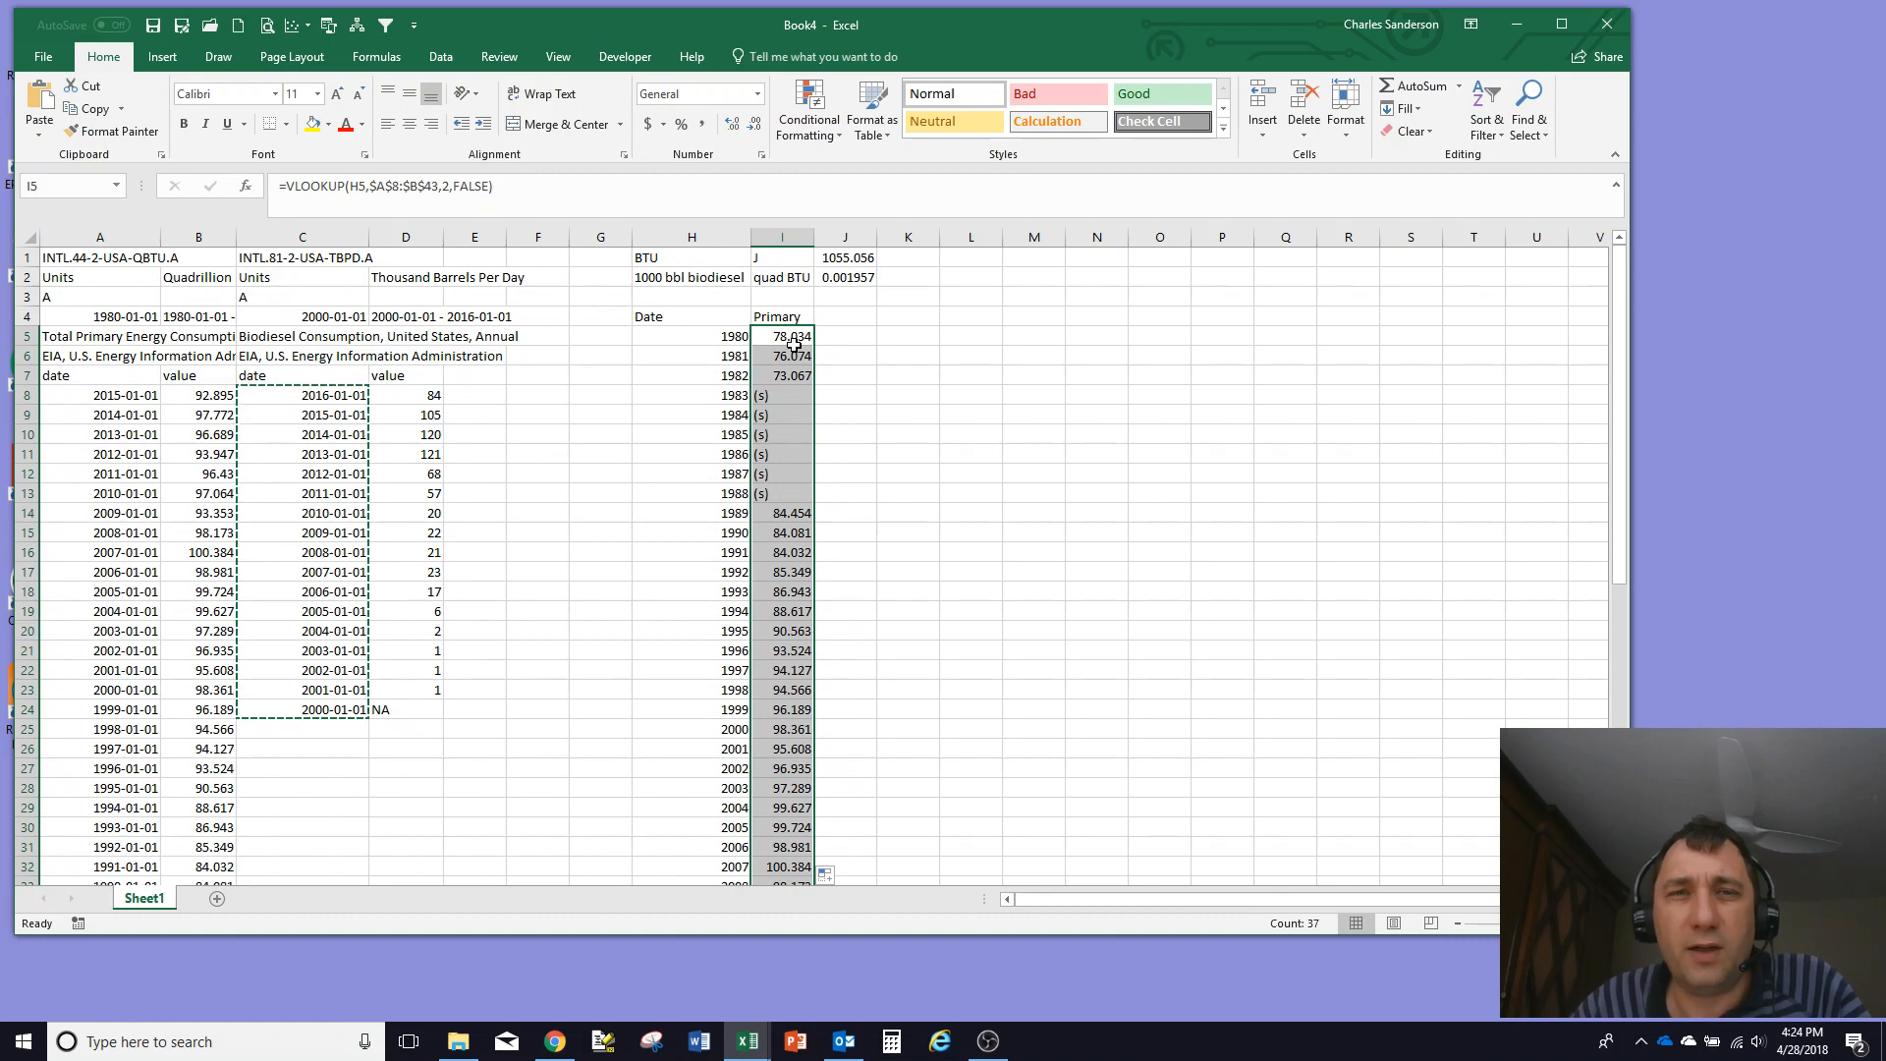
scroll(788, 374, down, 4)
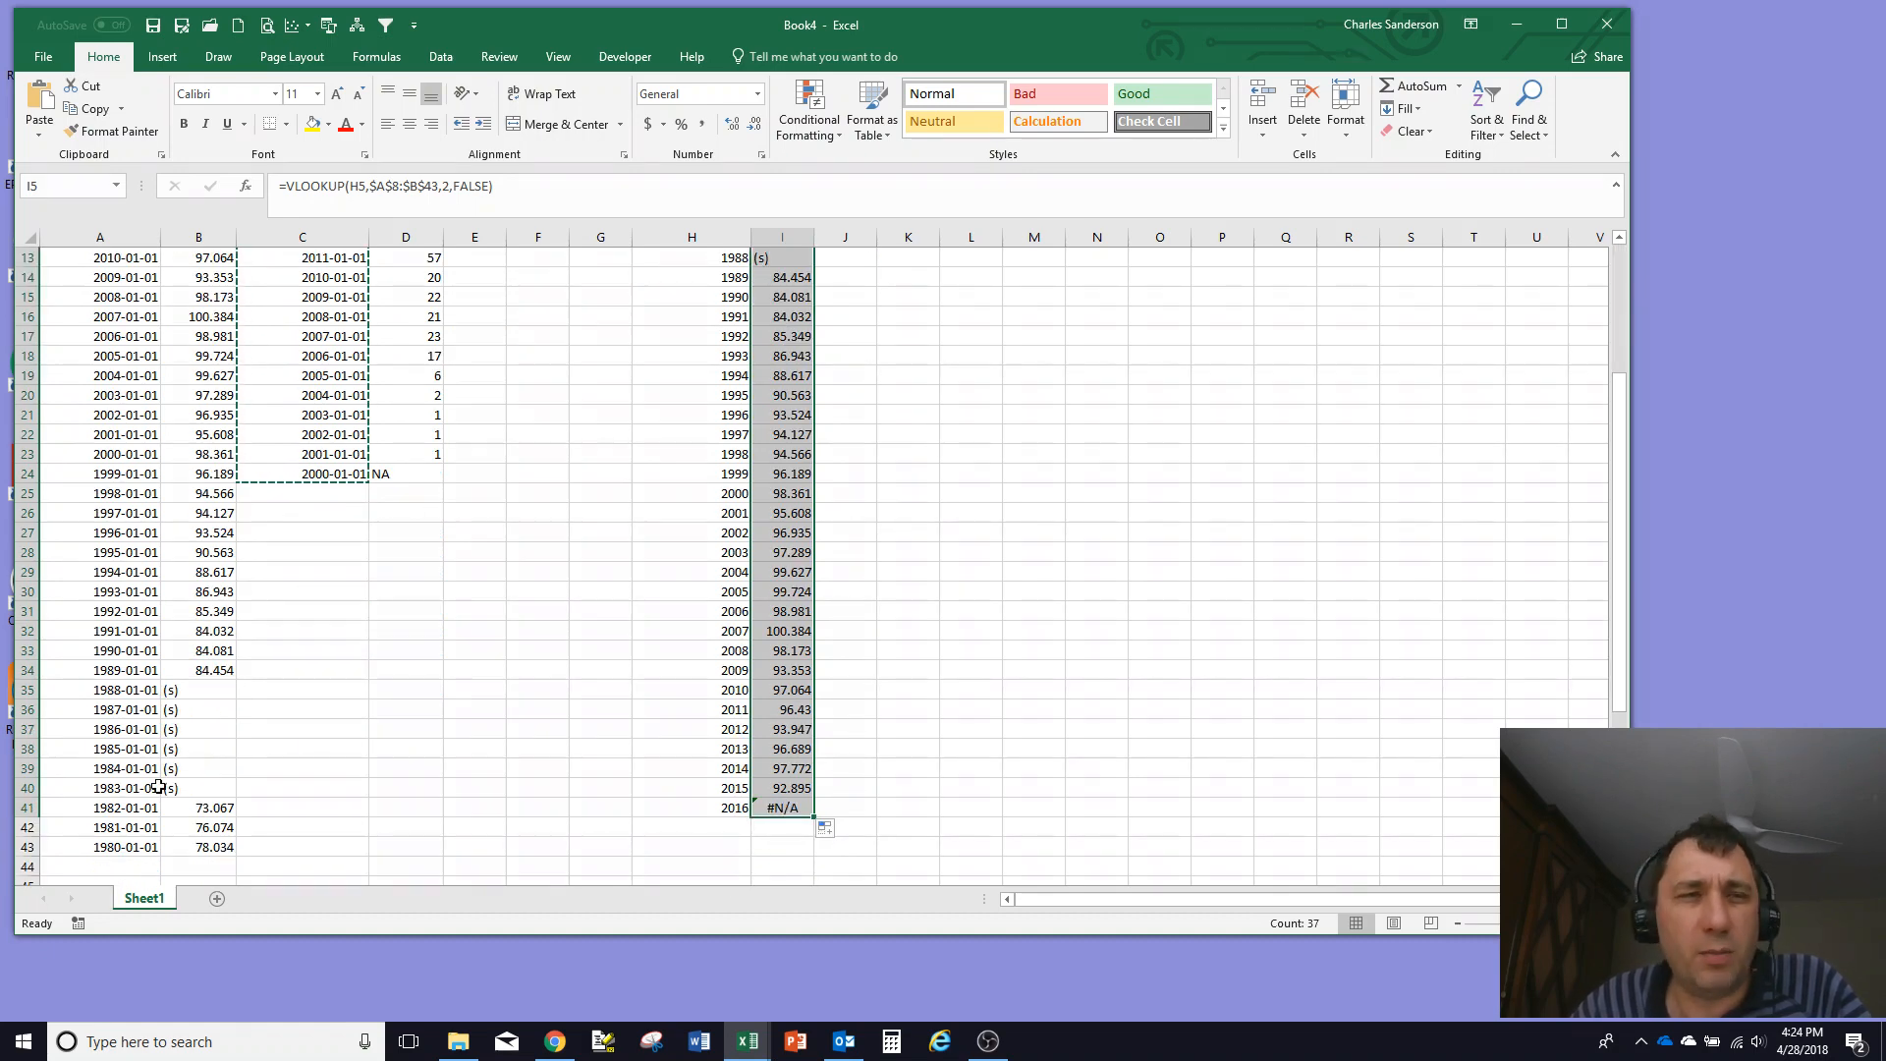
scroll(192, 593, up, 4)
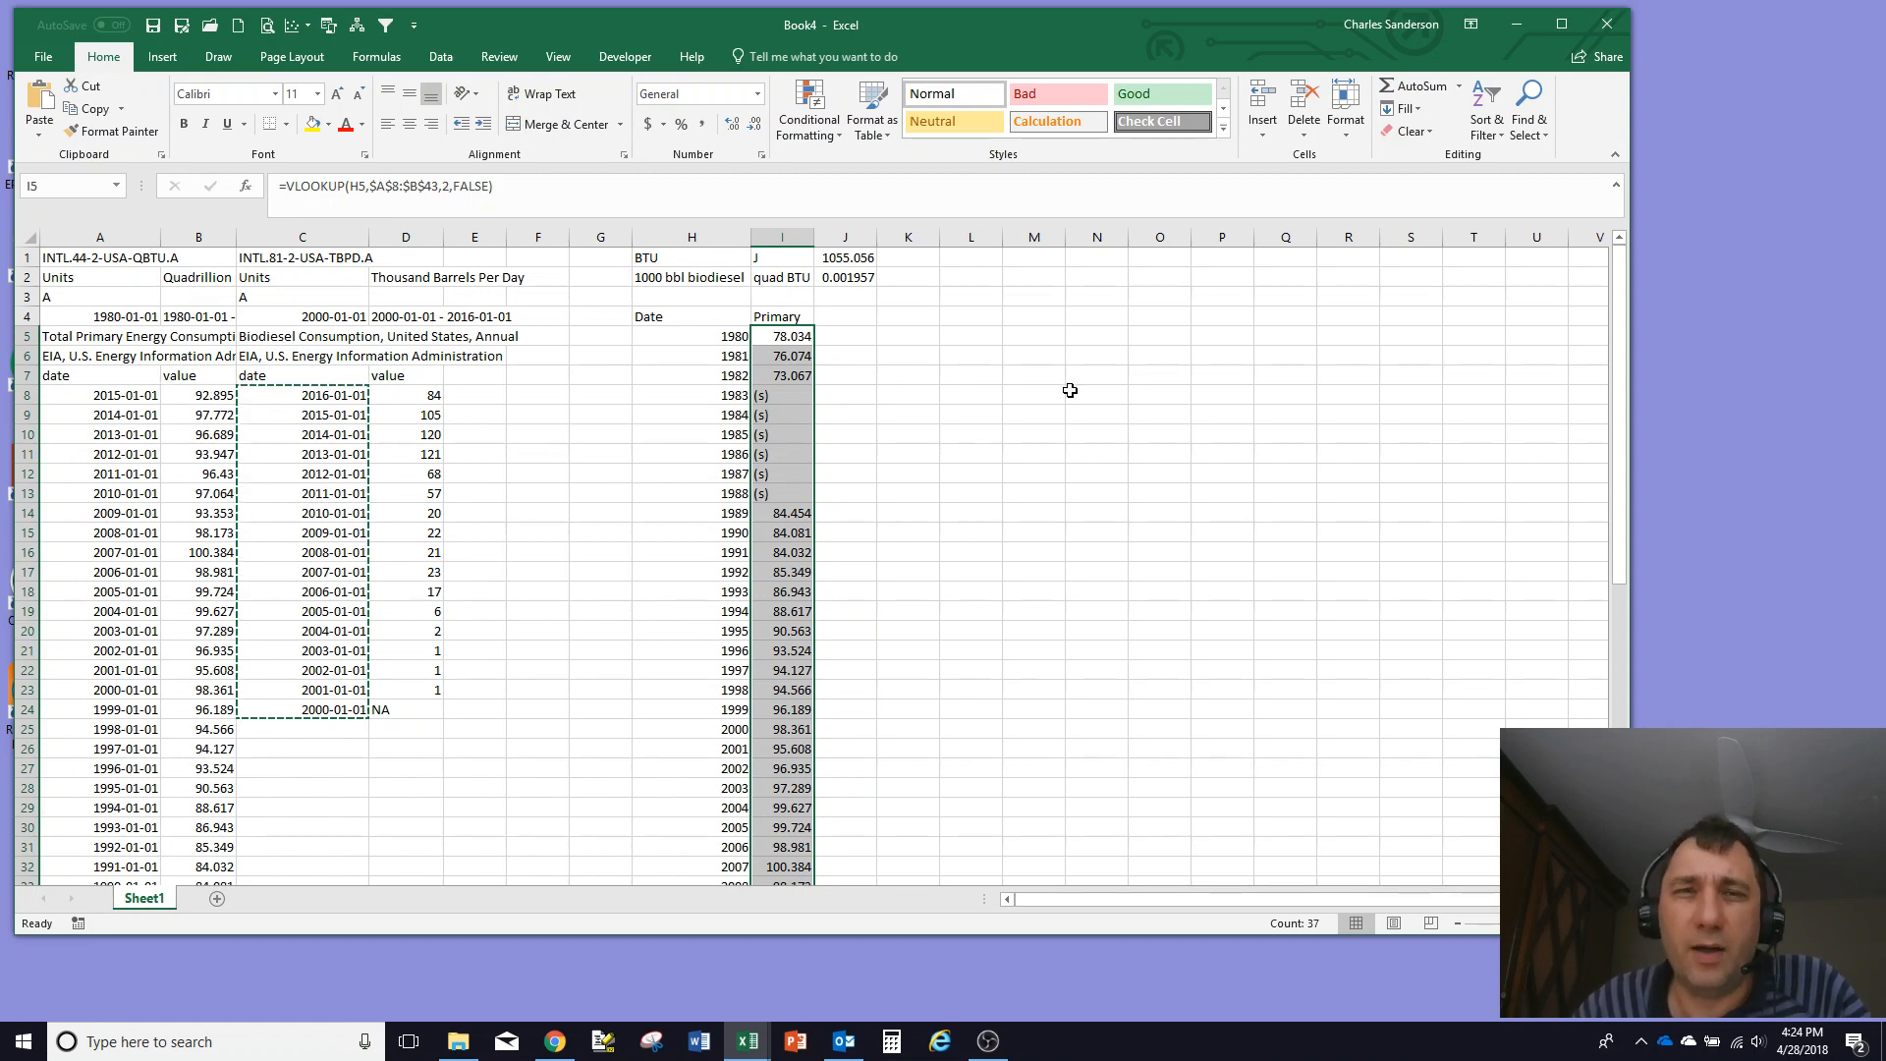
Step: Enter the column header Biodiesel in J4
click(857, 314)
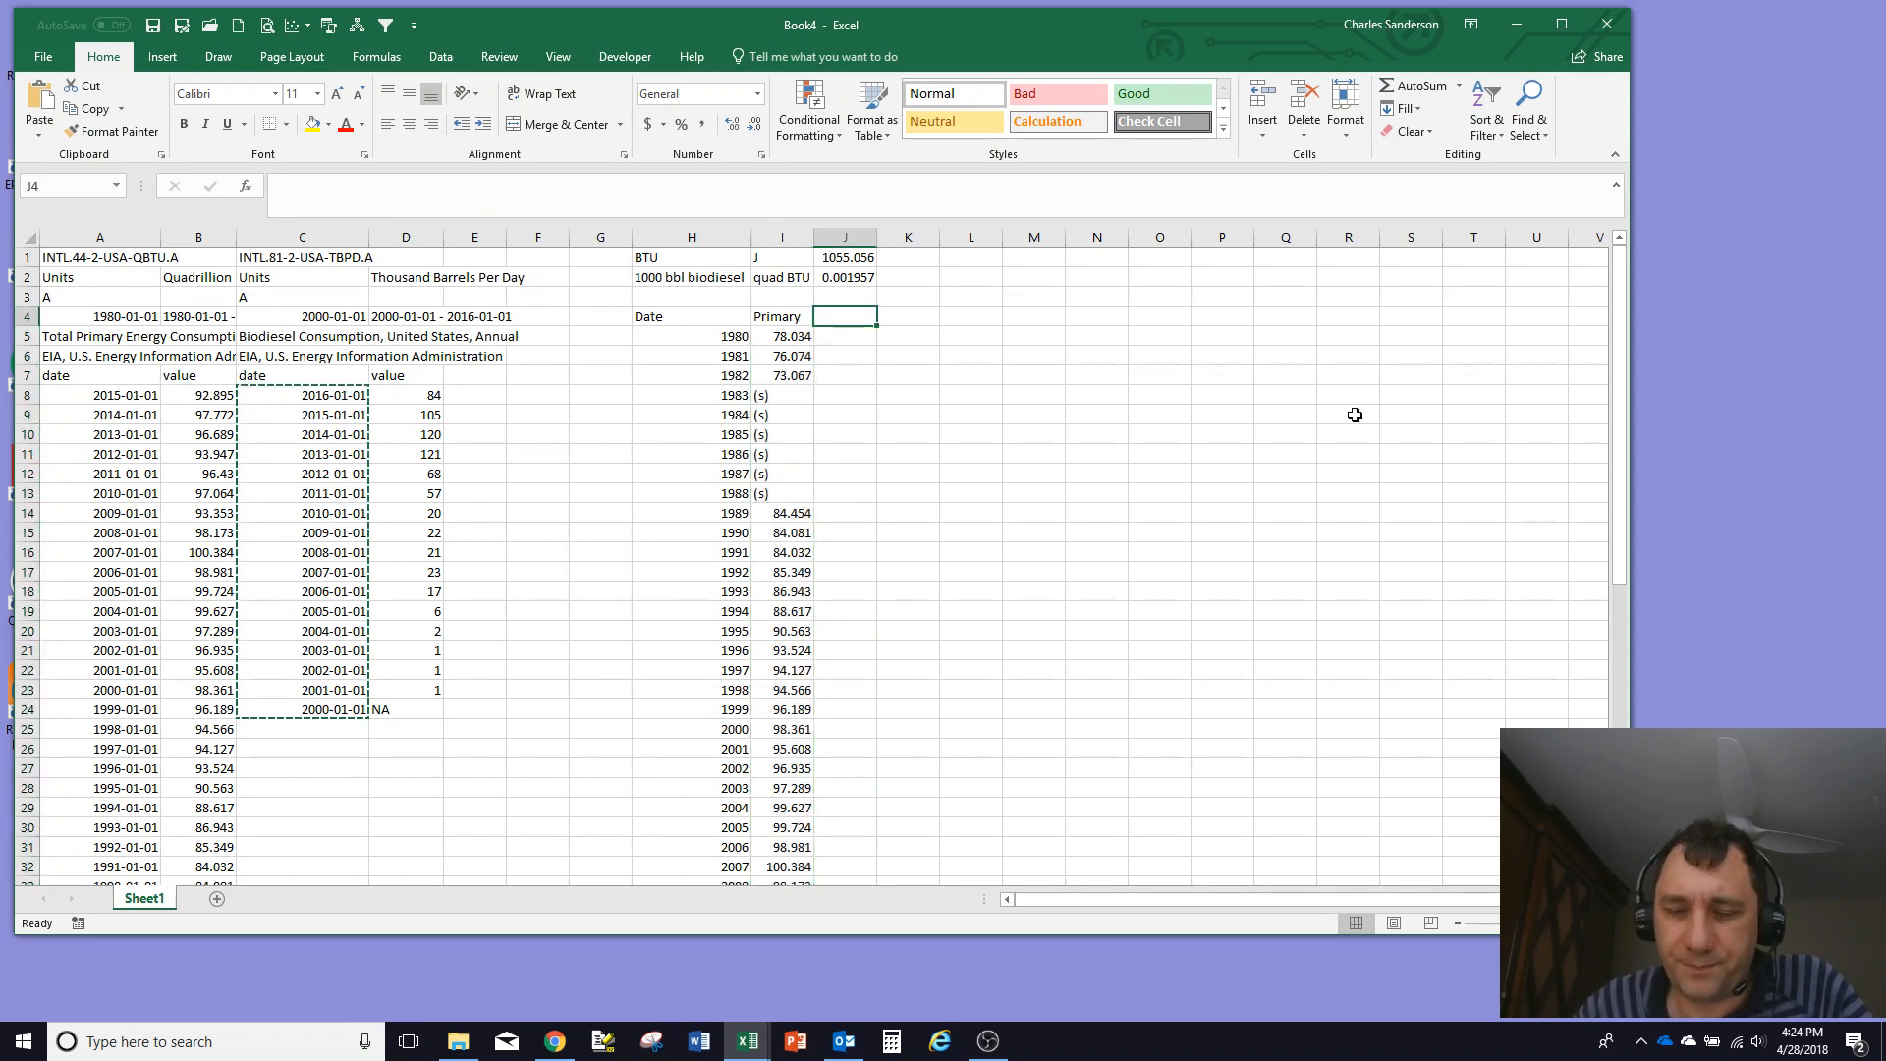
text(B)
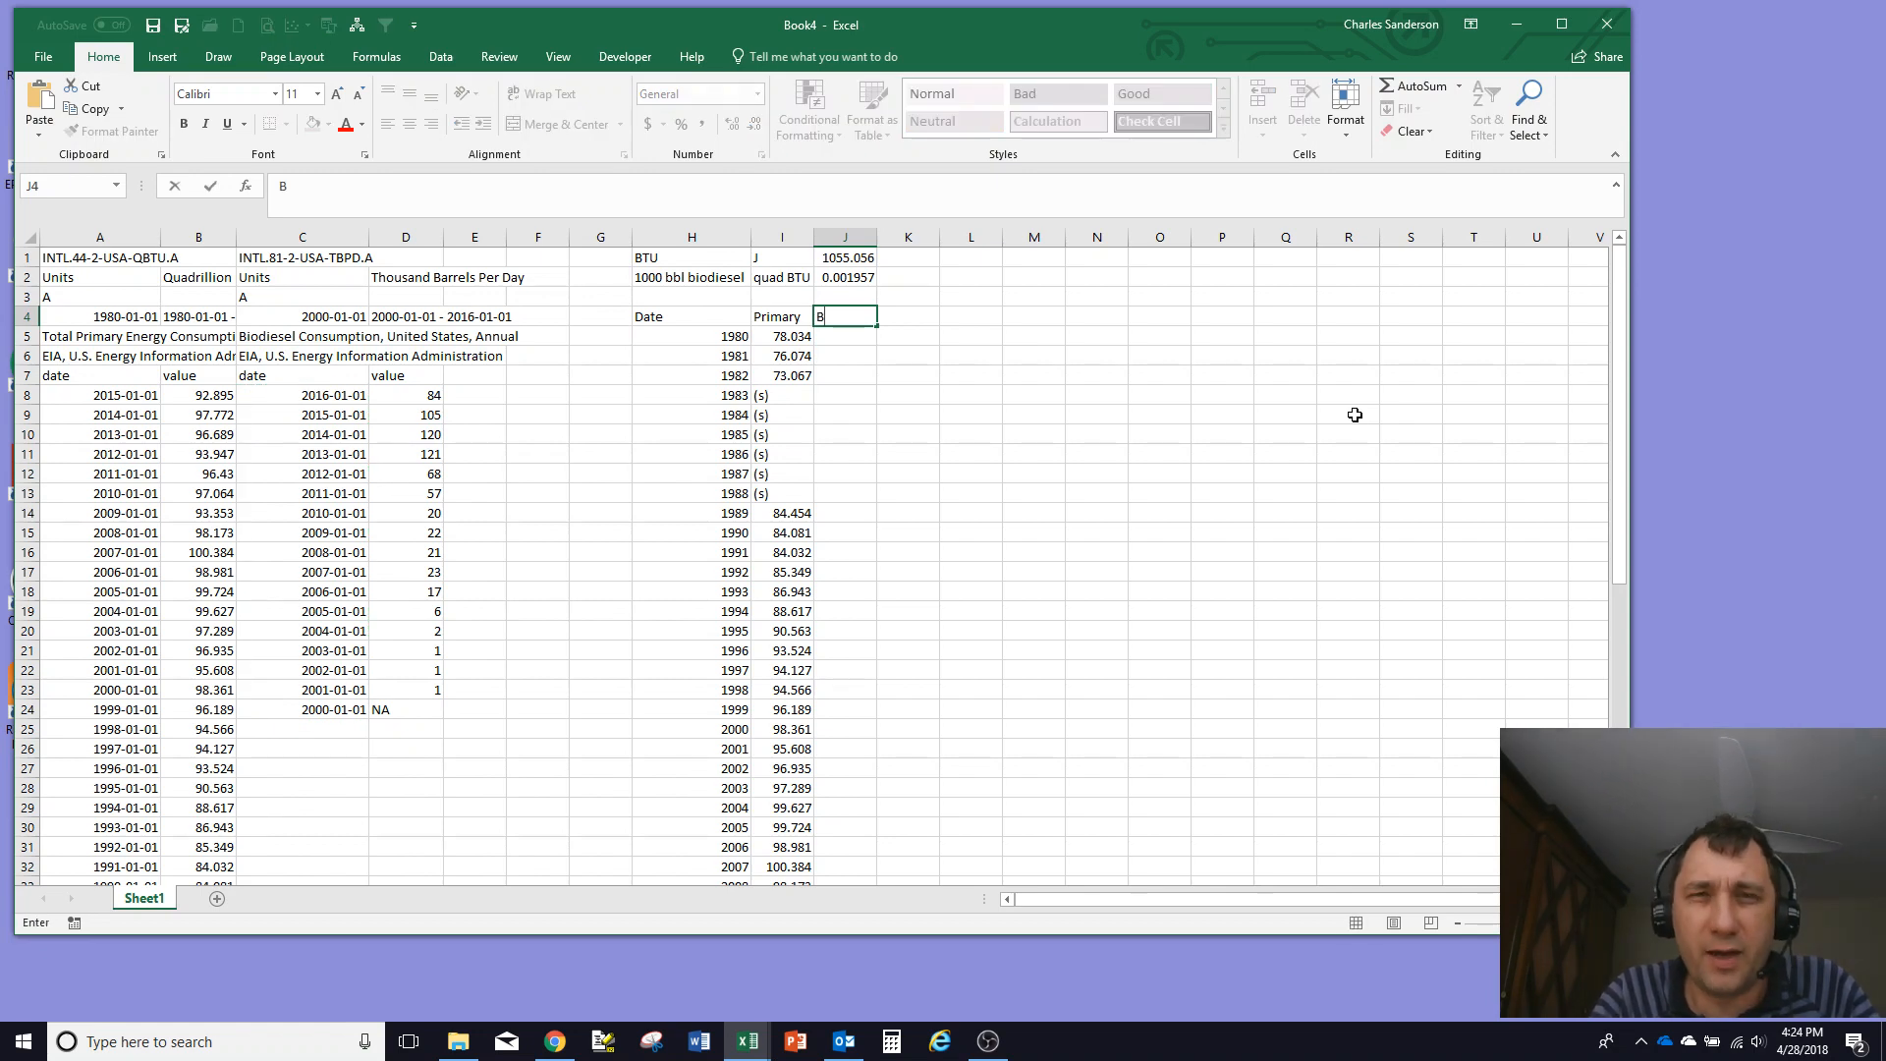
text(oi)
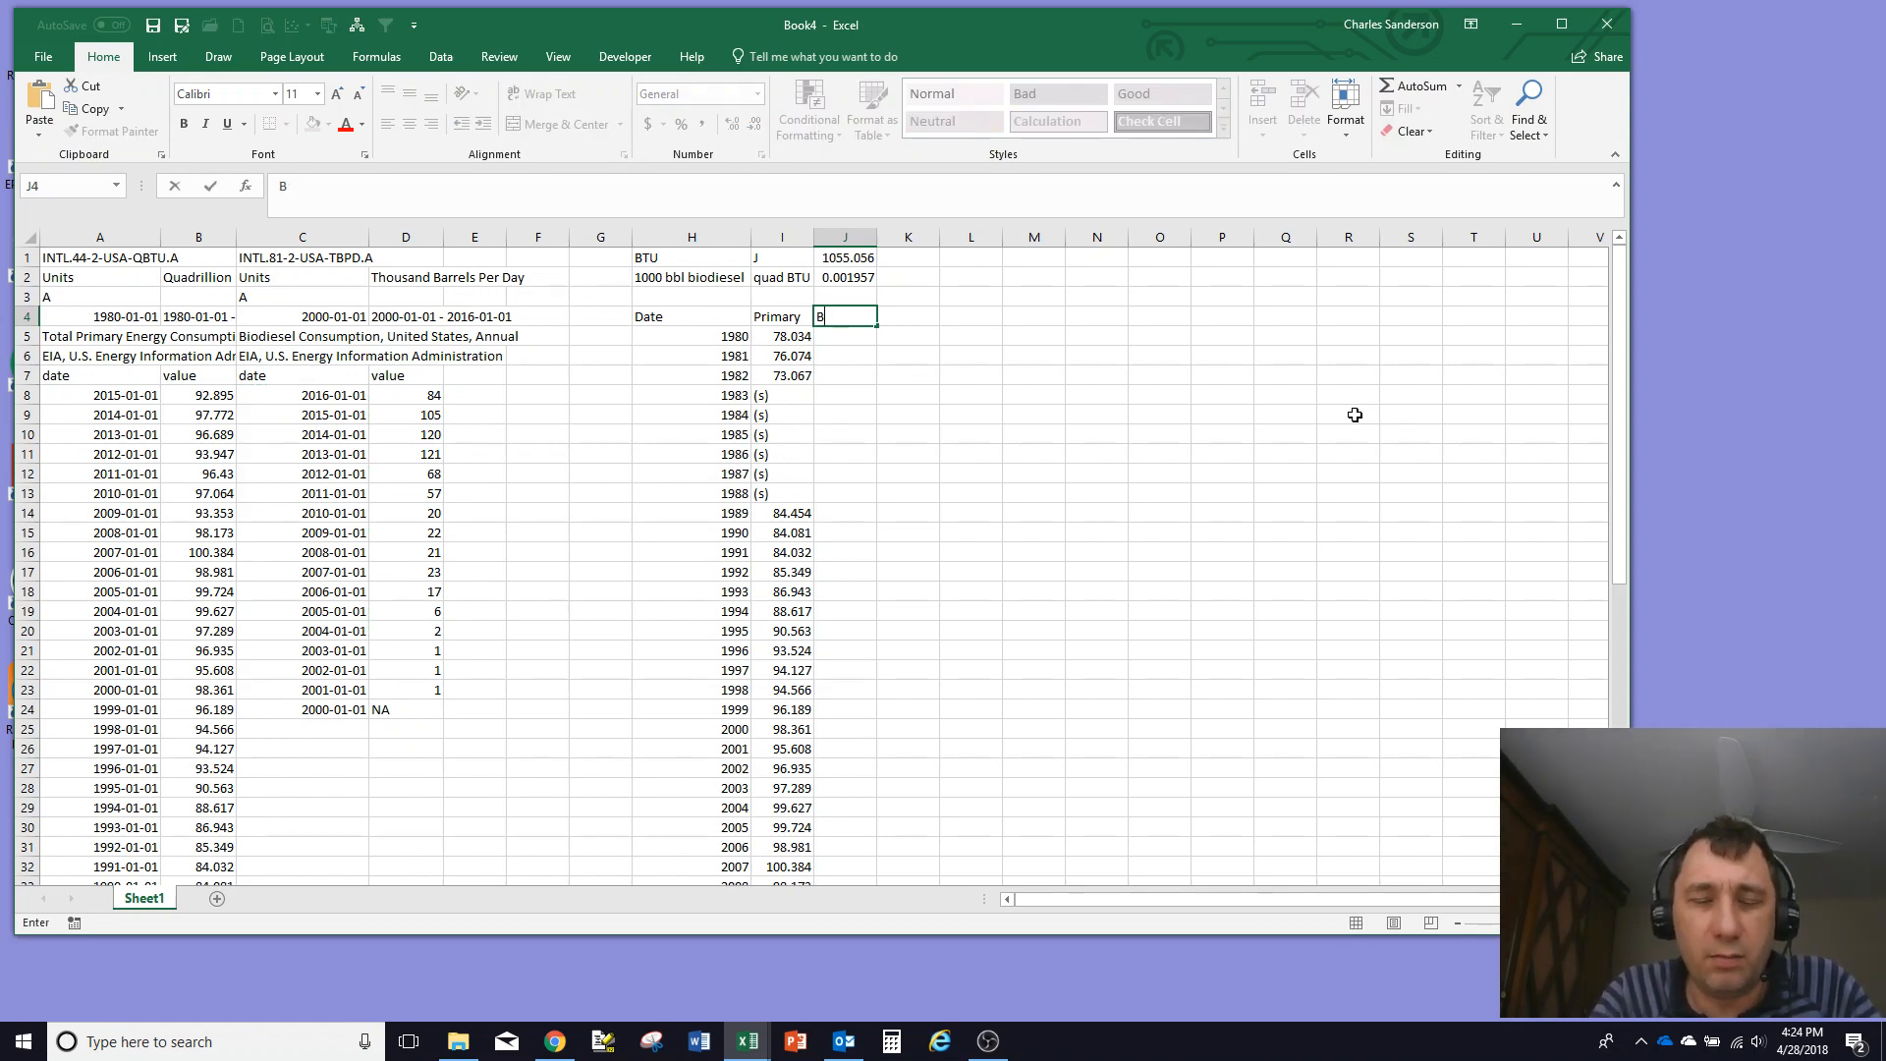
text(die)
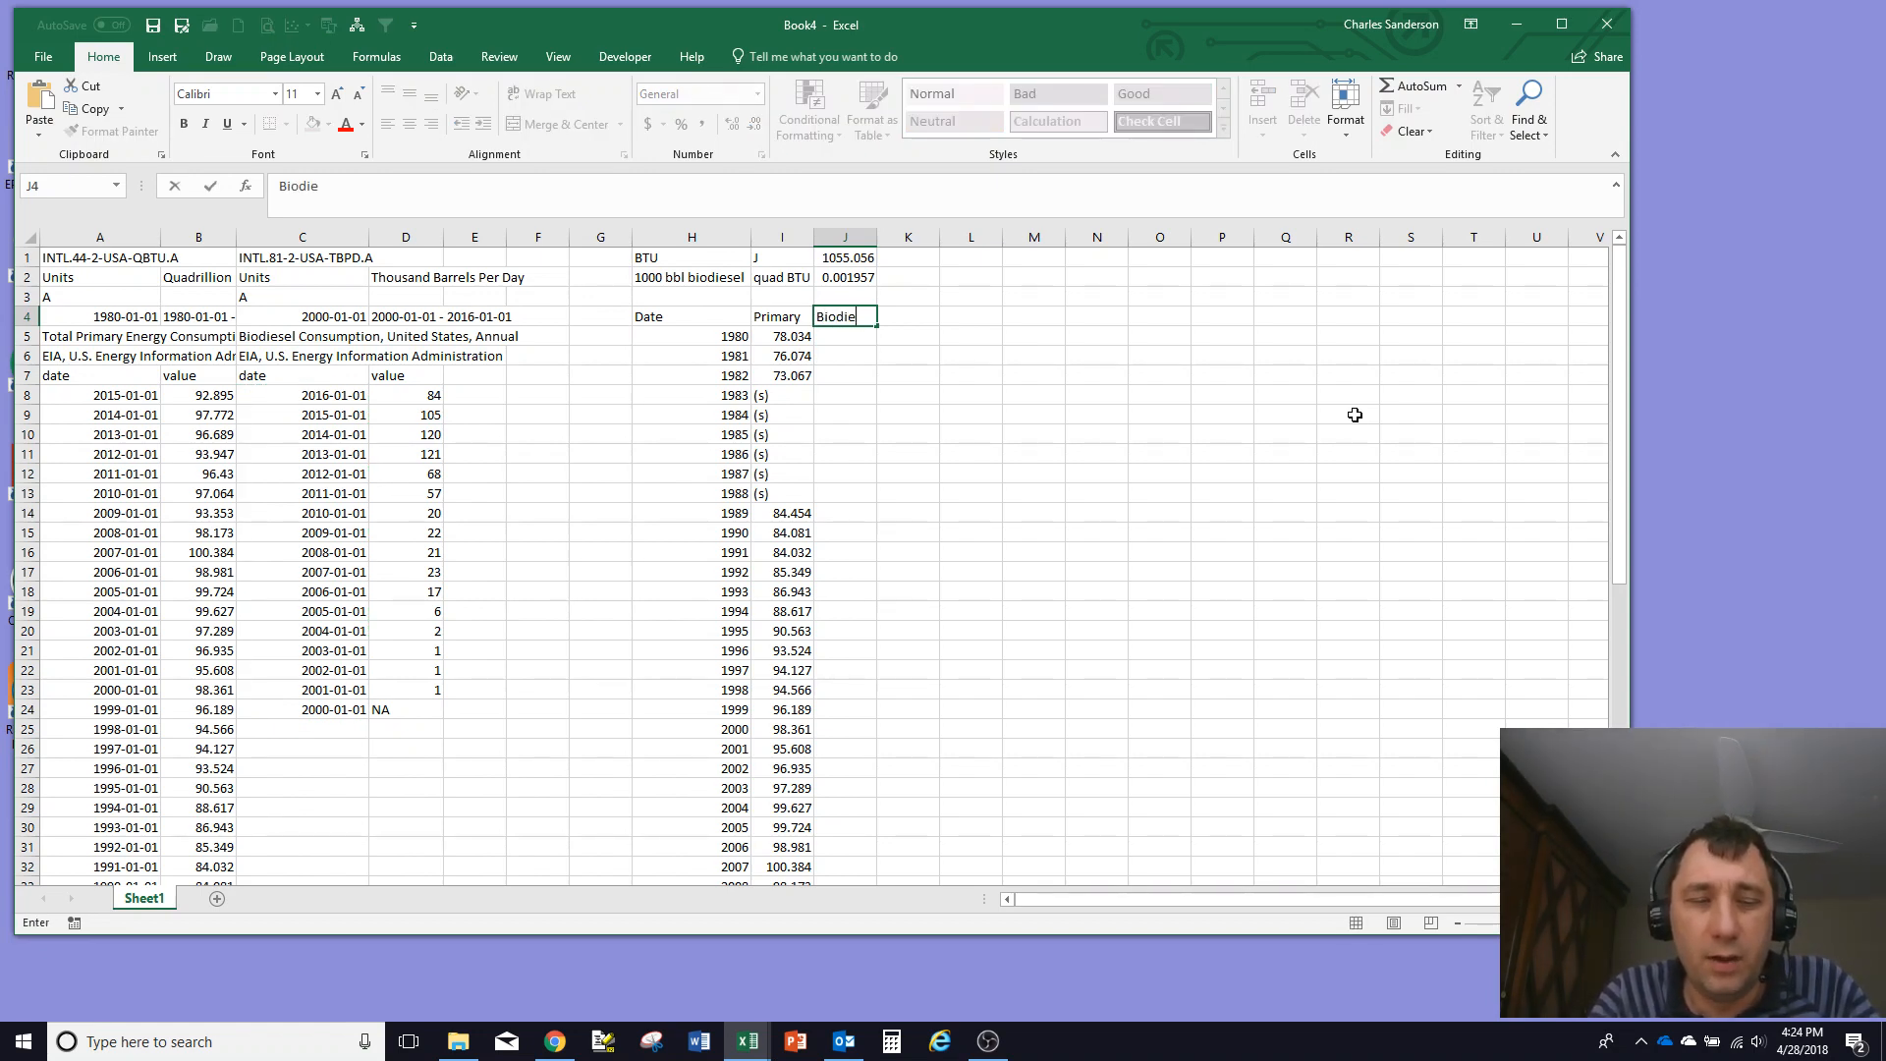
text(sel)
key(Return)
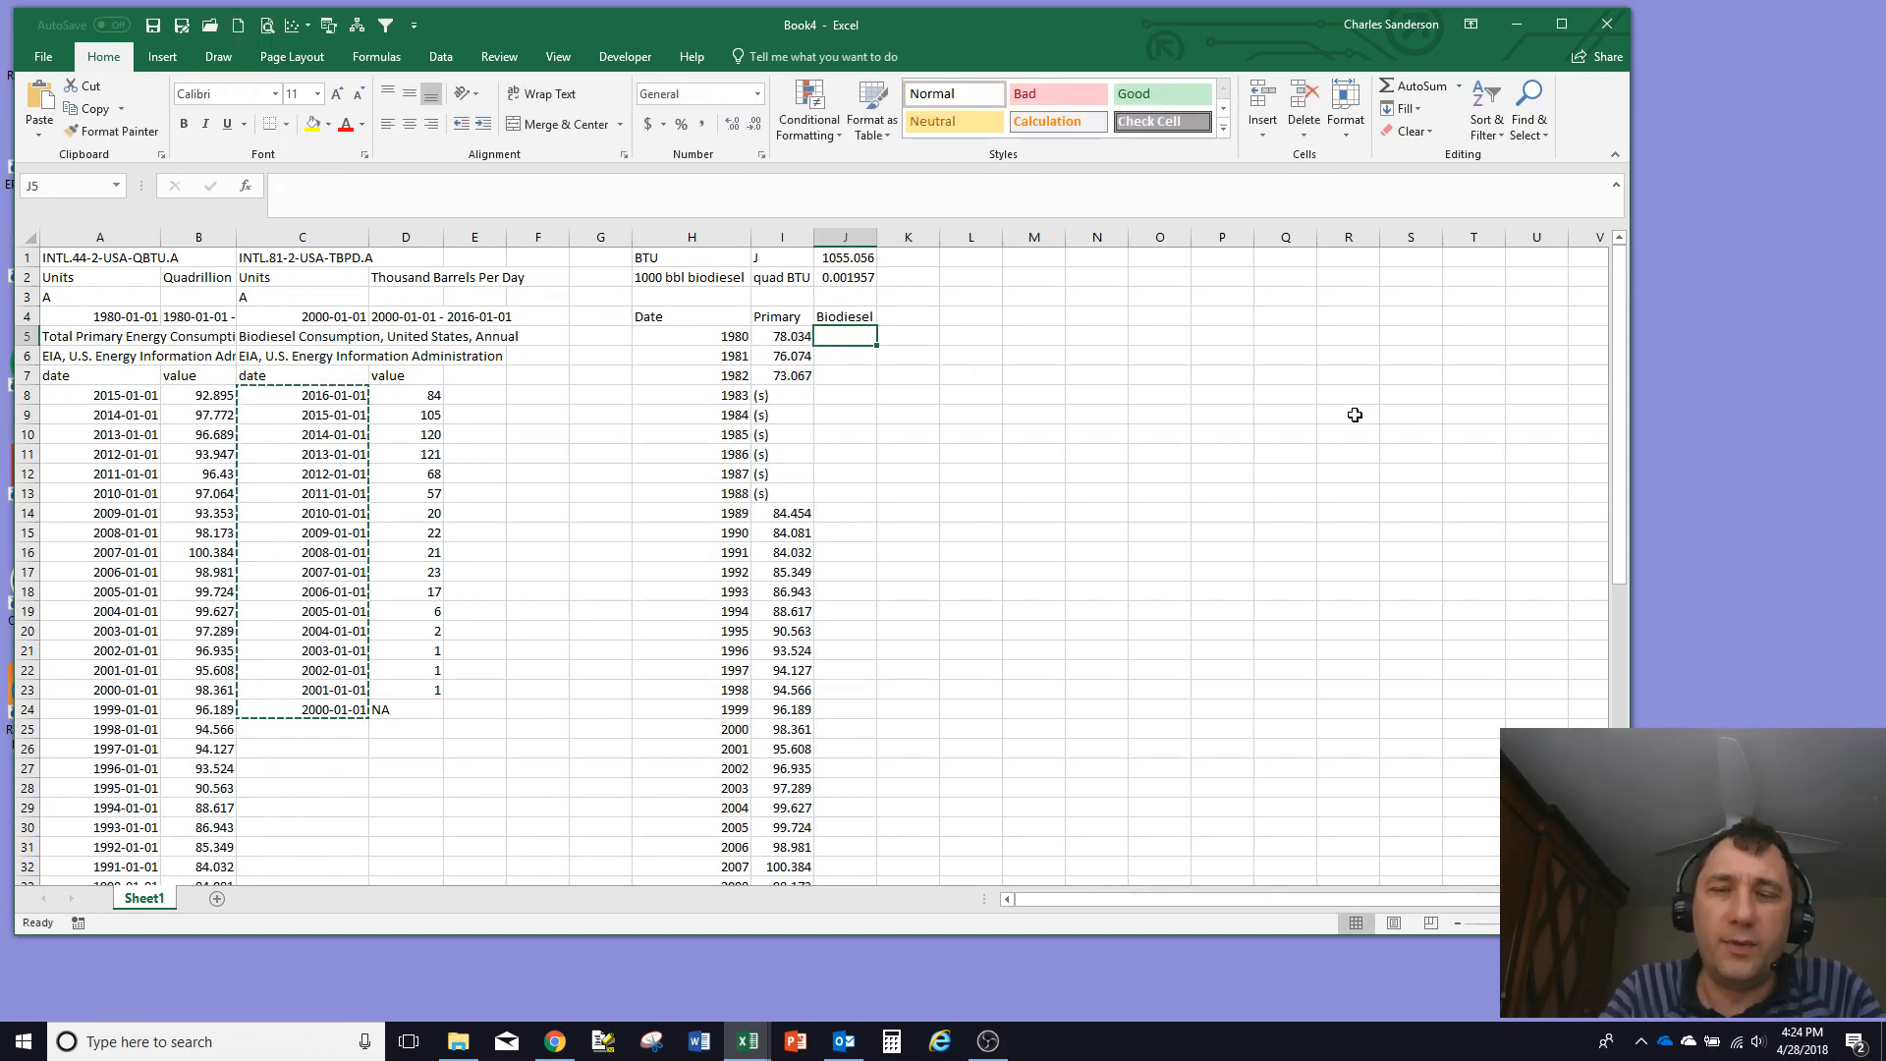
Step: Start a VLOOKUP in J5 that looks up H5 in the absolute table range $C$8:$D$24
text(=vlookpu)
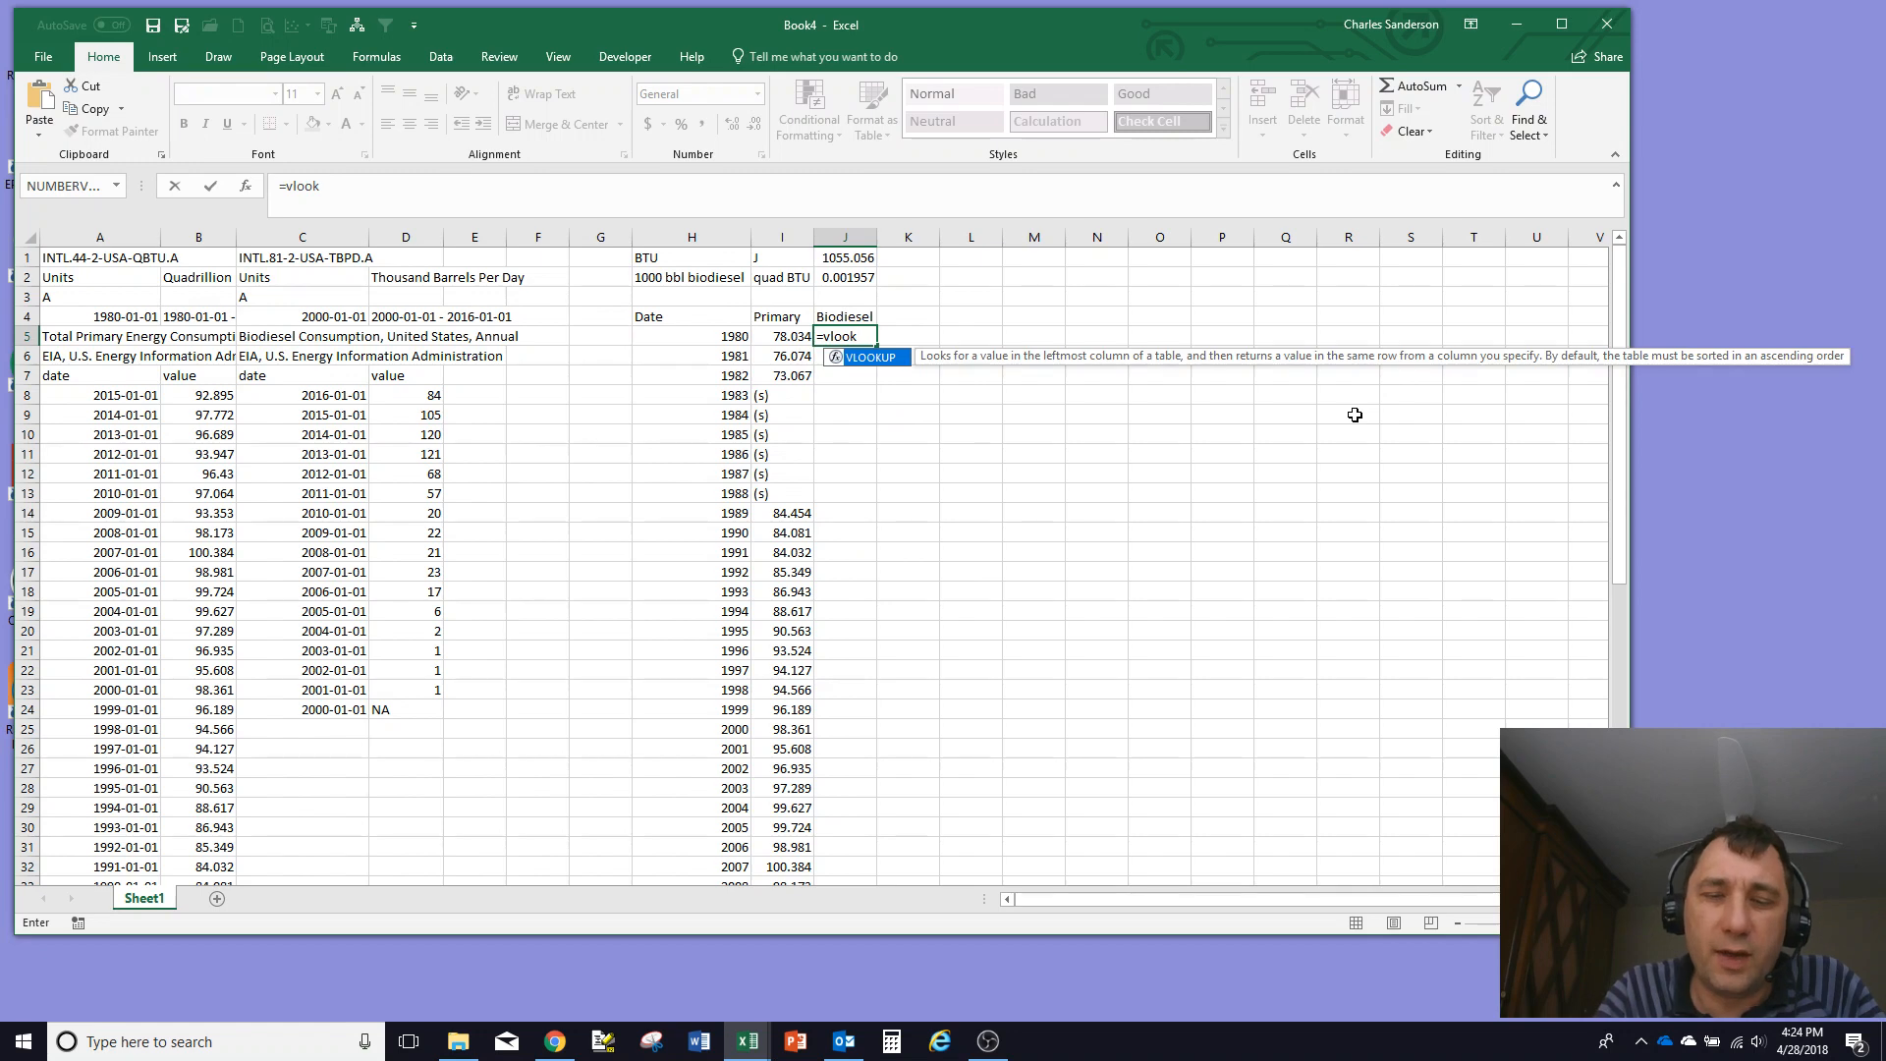
text(up)
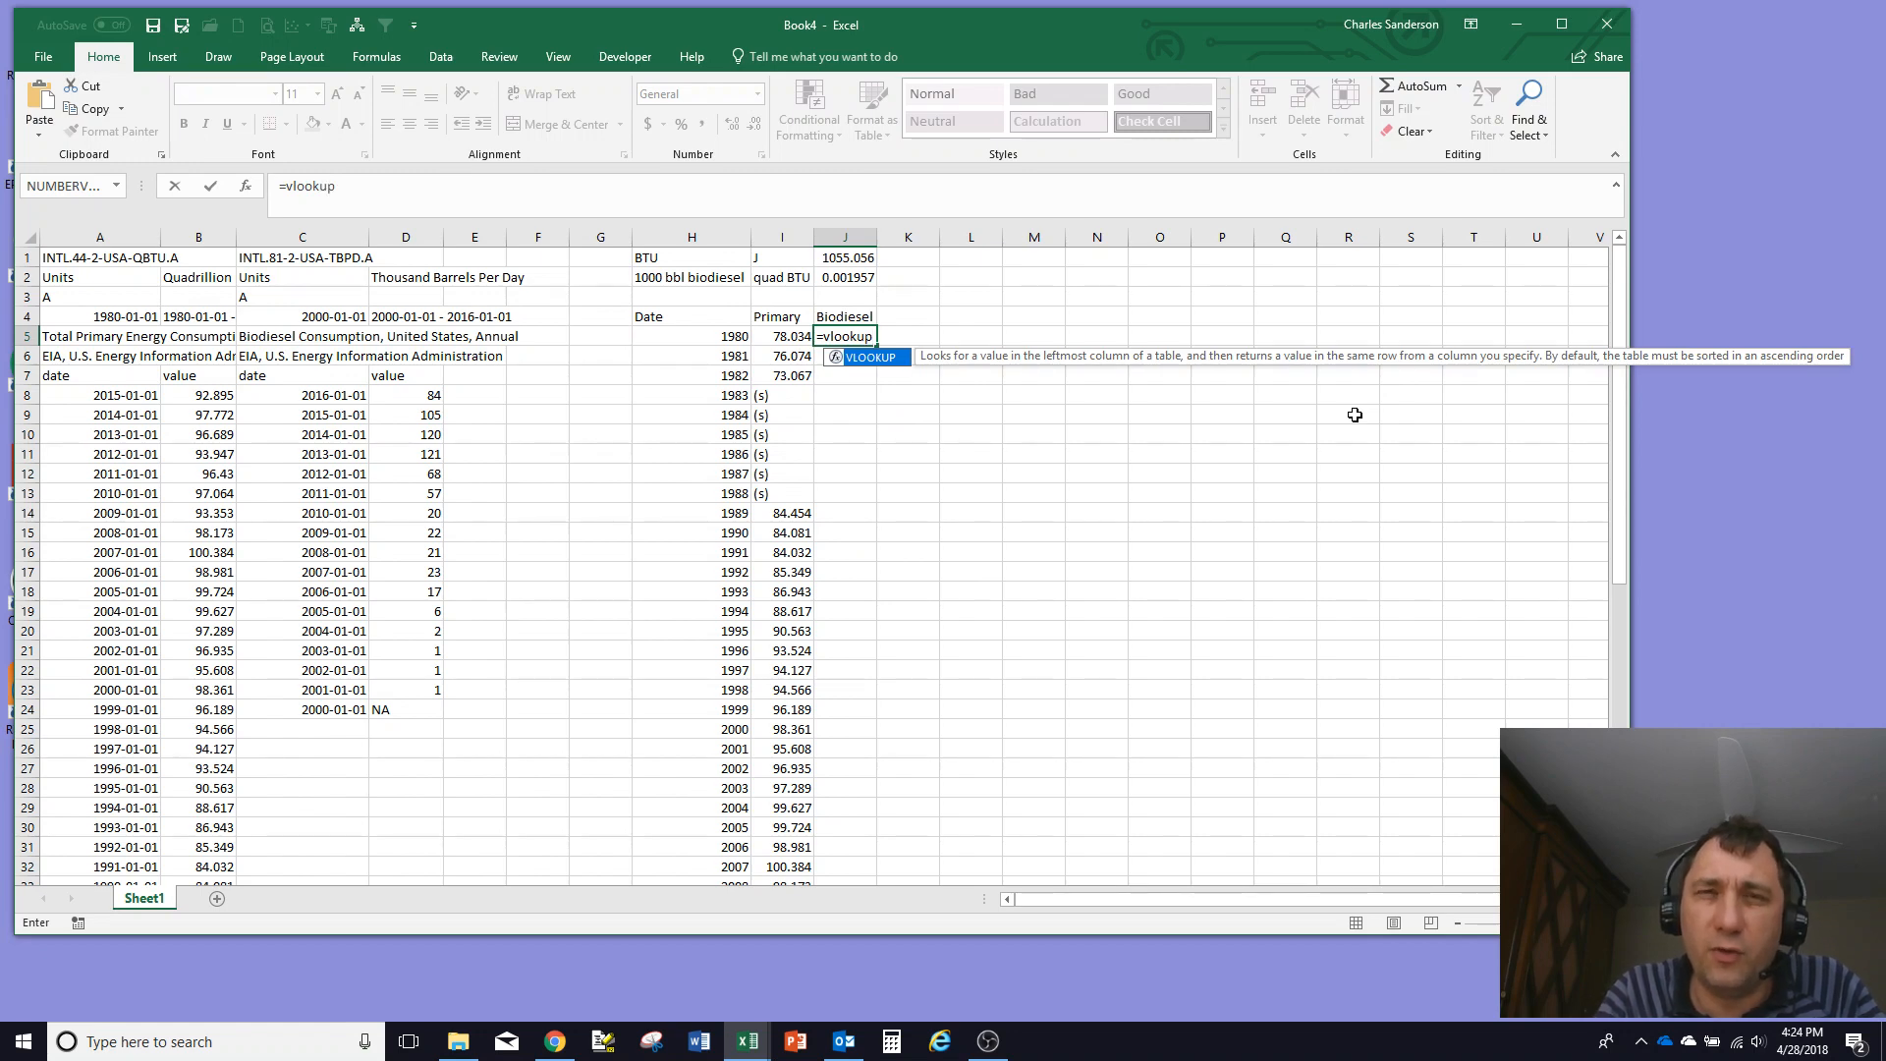
text(()
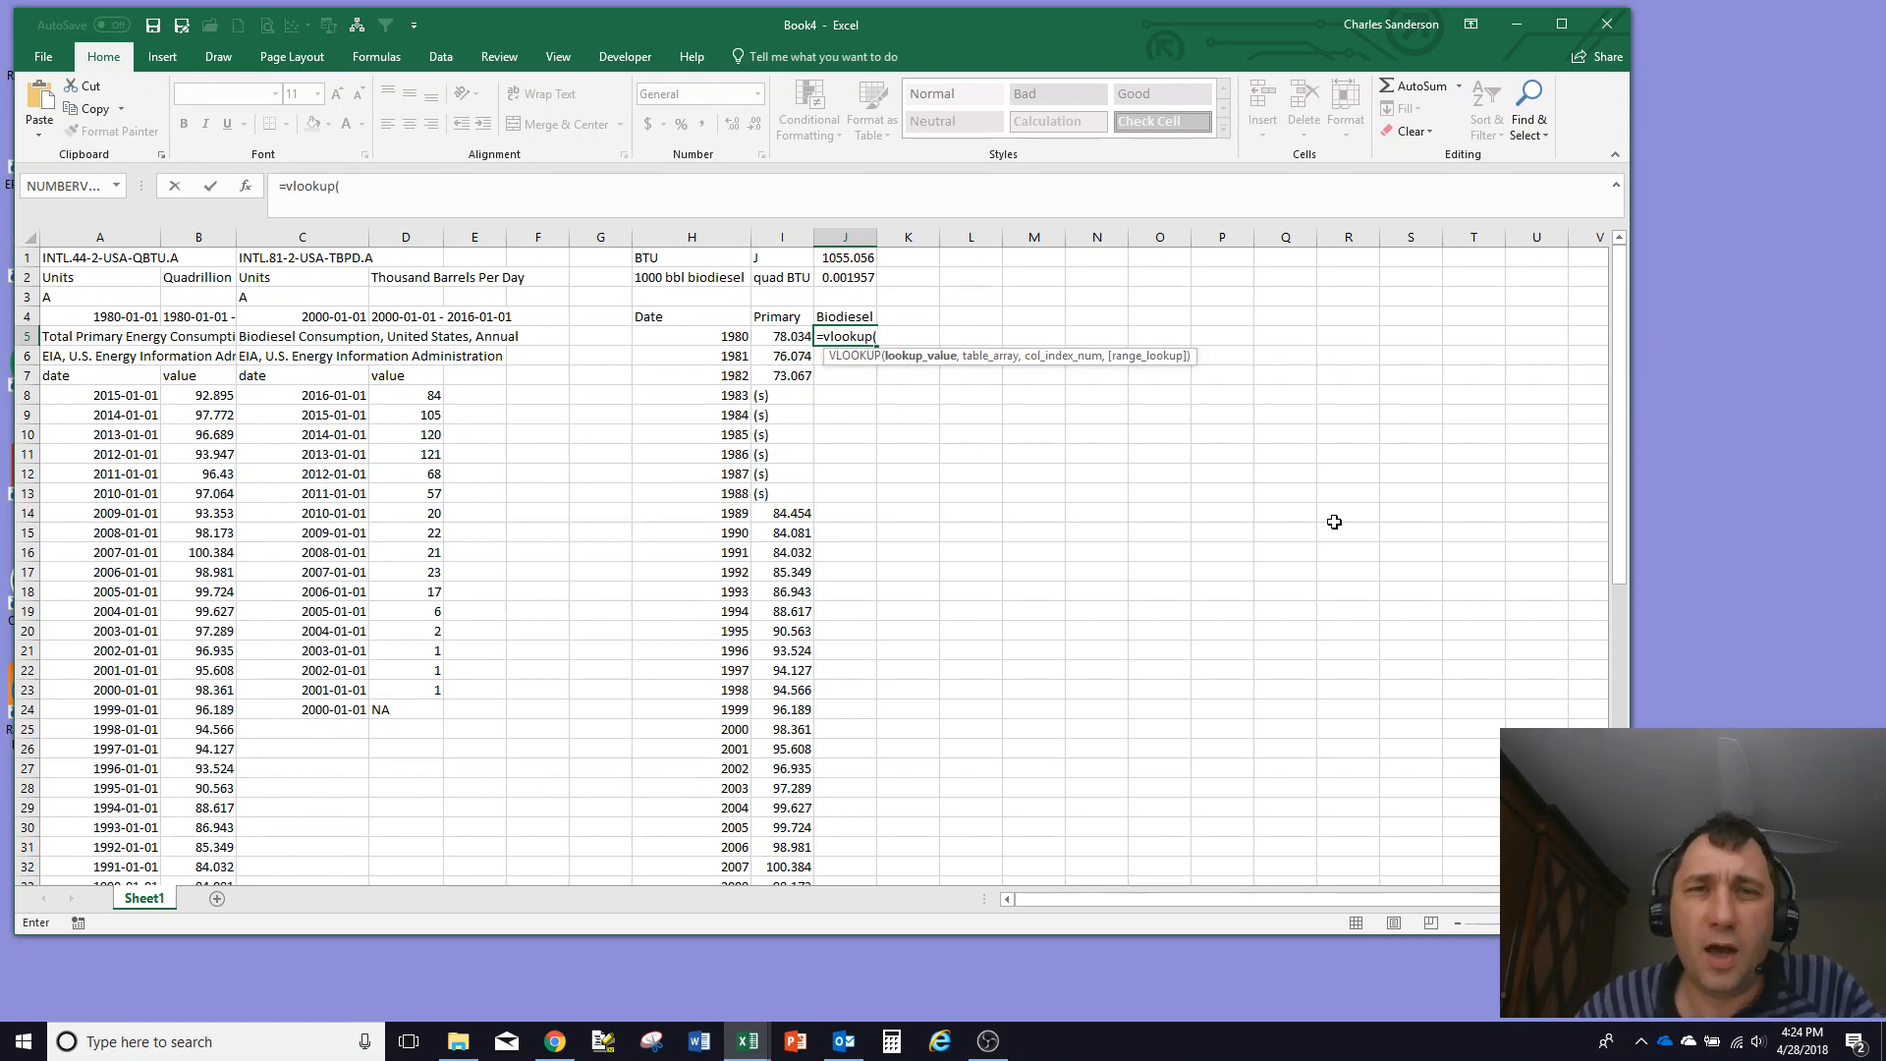
click(693, 337)
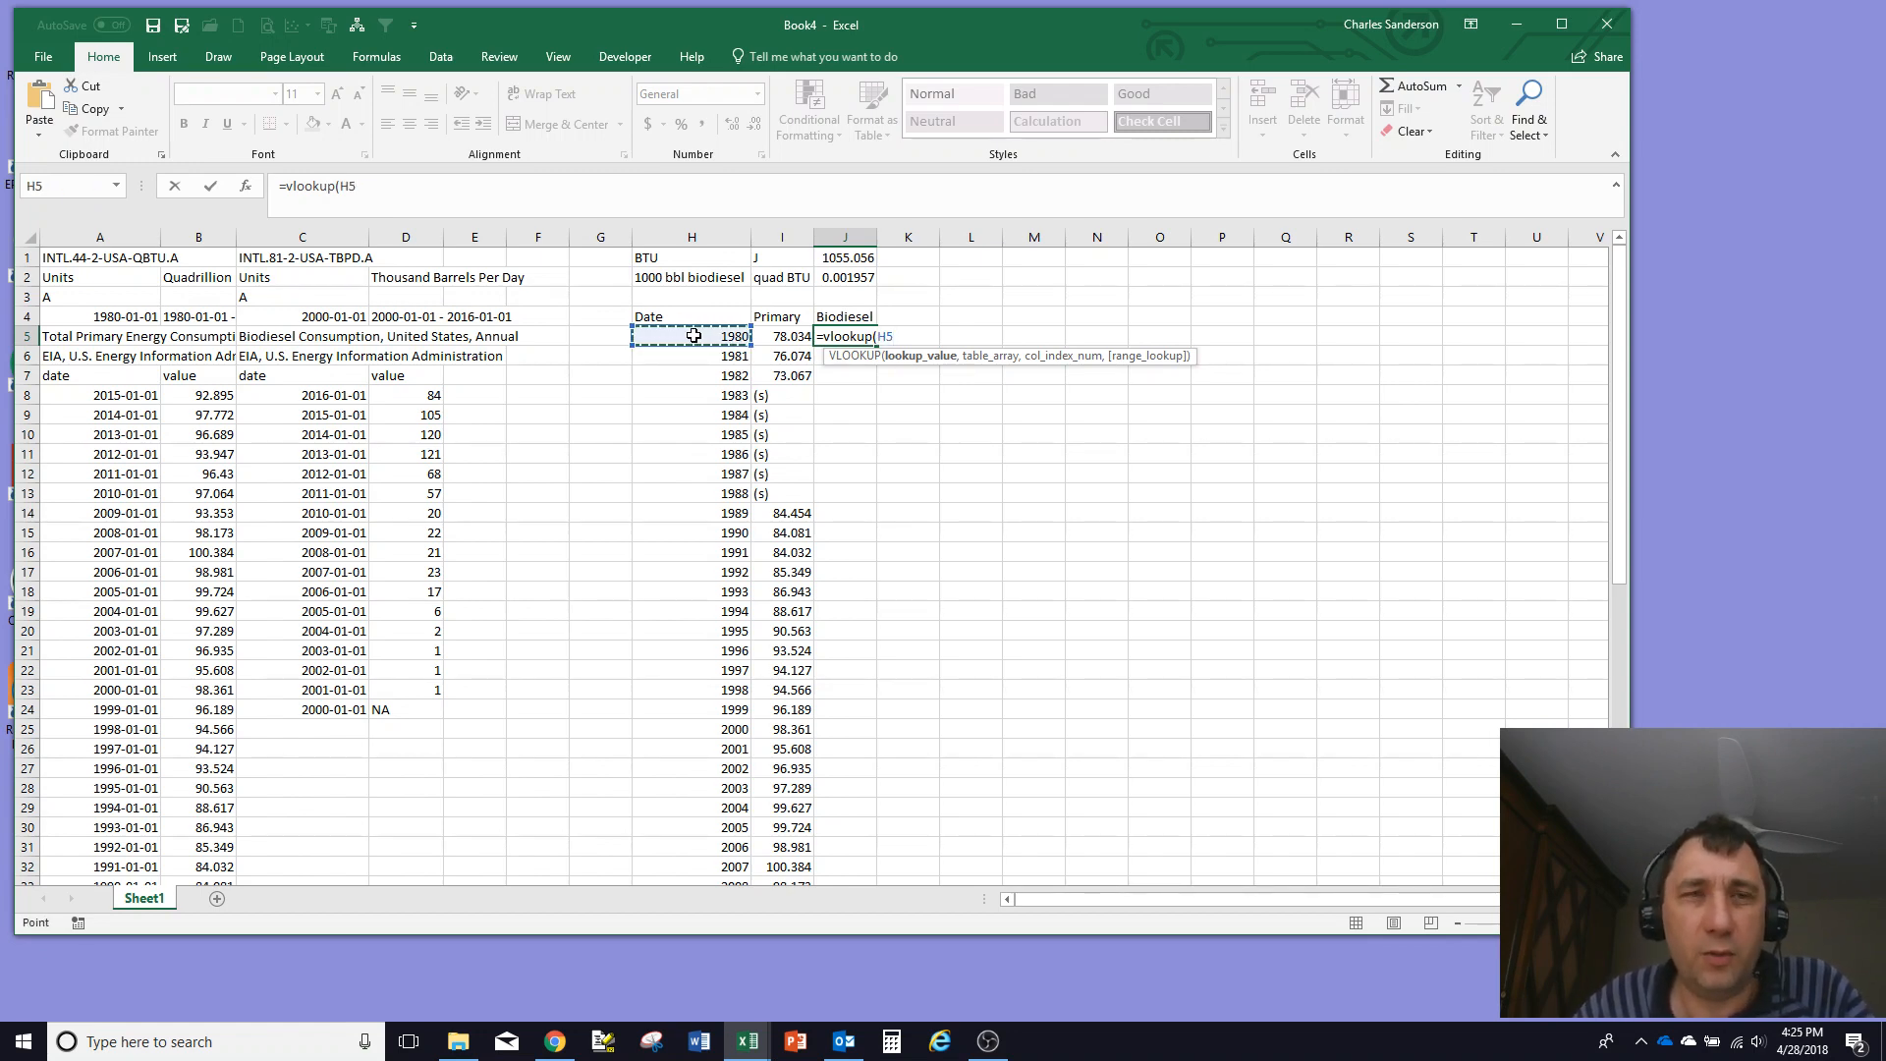
text(,)
drag(313, 395, 430, 701)
key(F4)
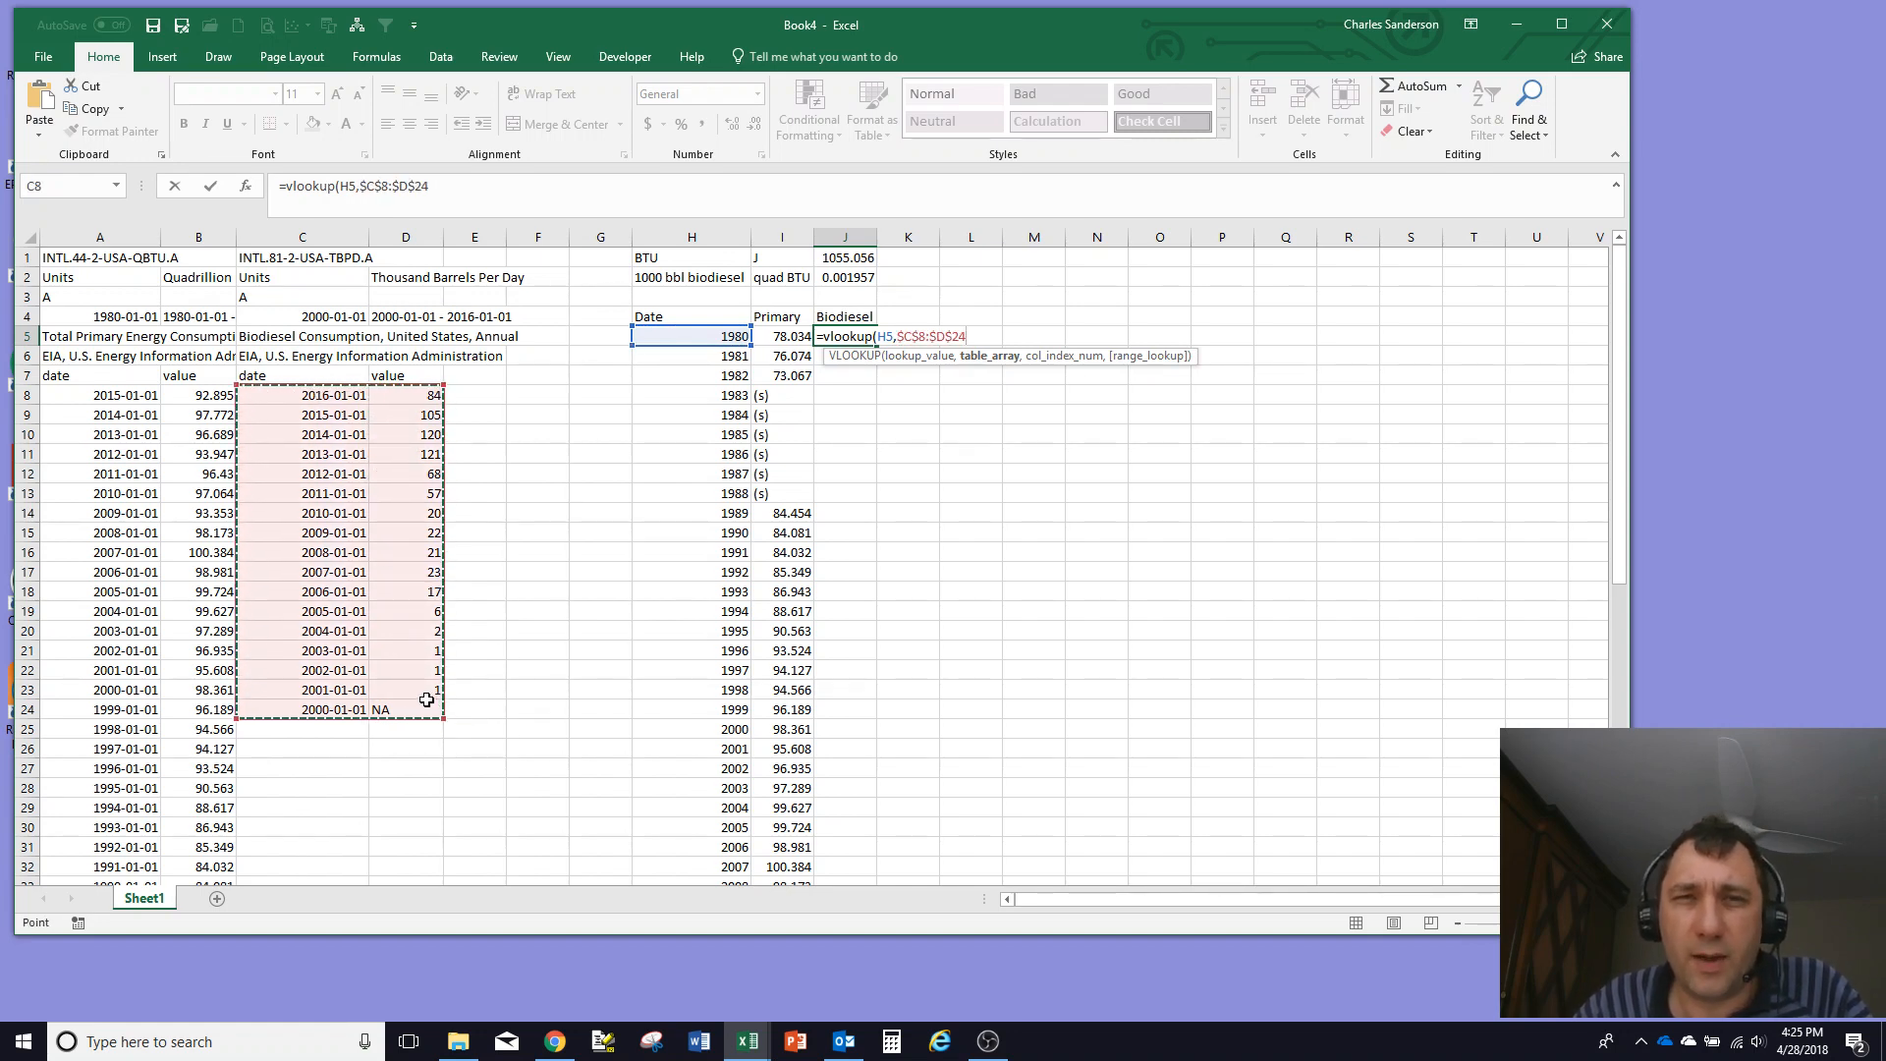
Step: Complete the VLOOKUP in J5 with column index 2 and FALSE for an exact match
text(,)
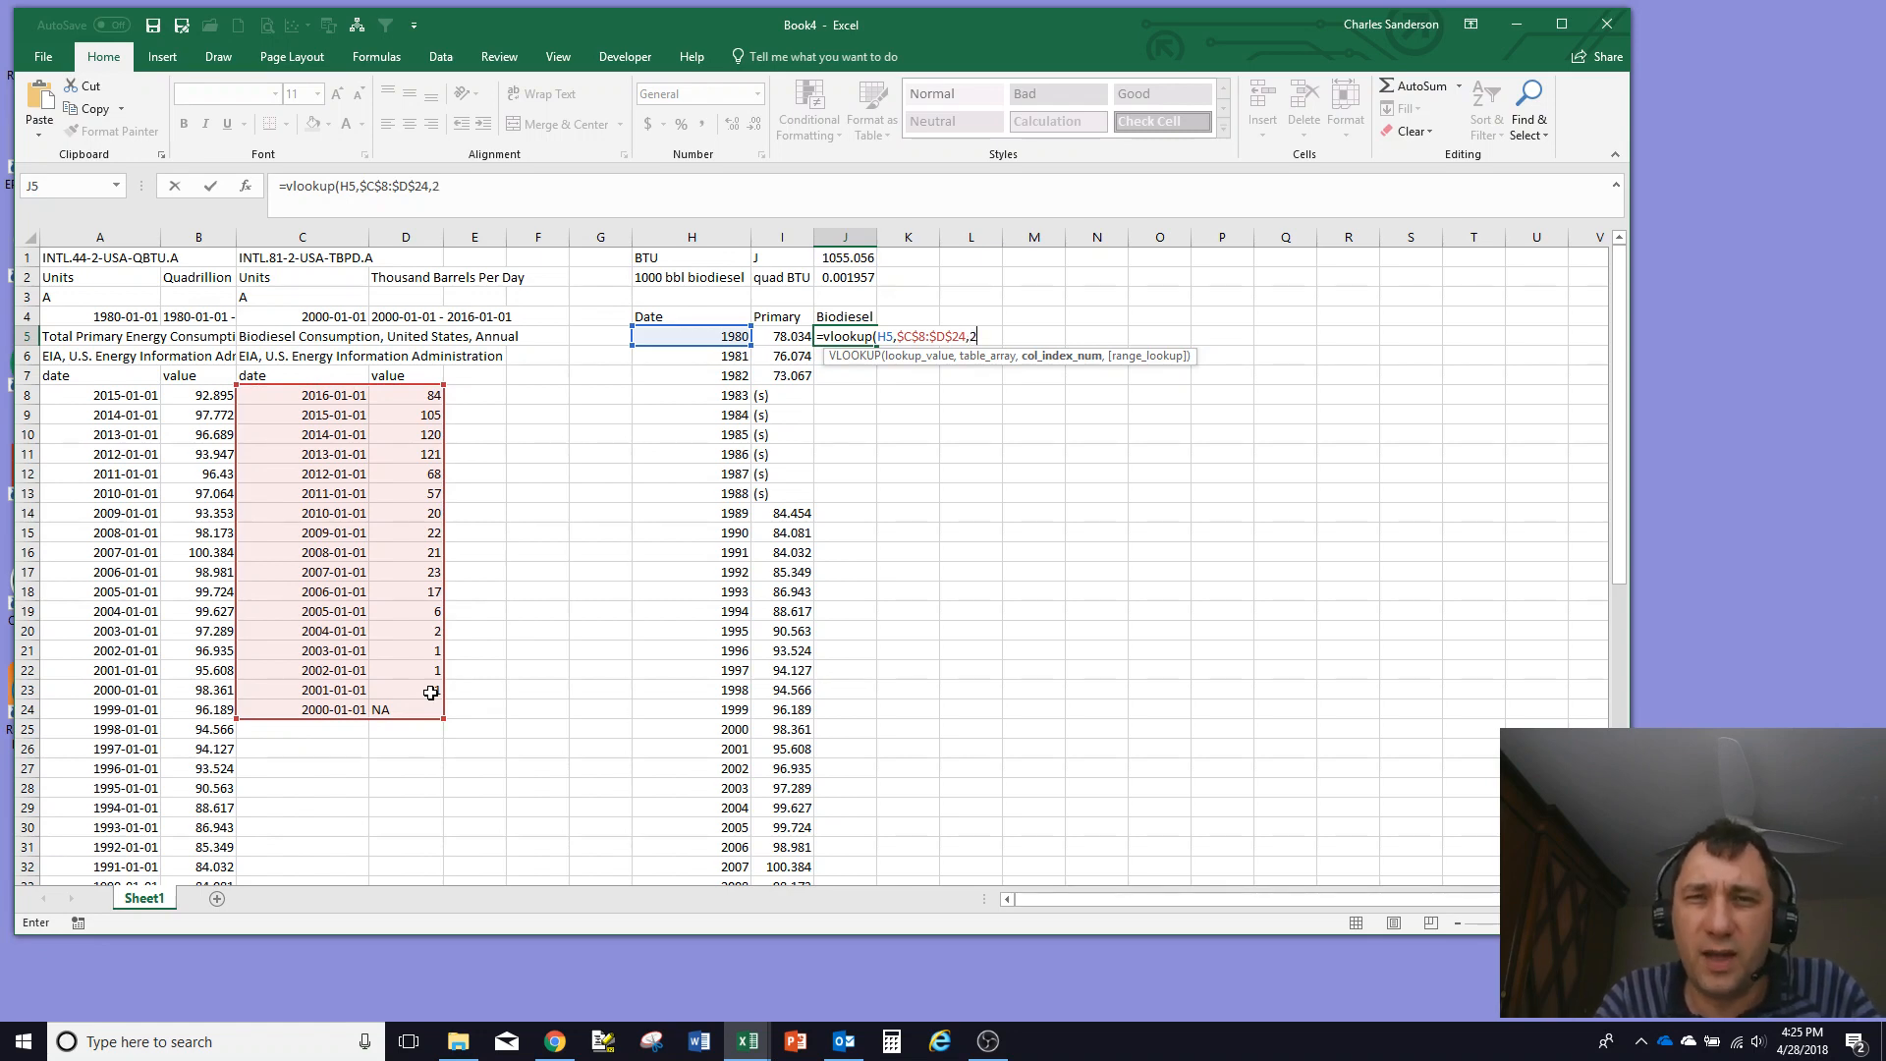
text(2,flase)
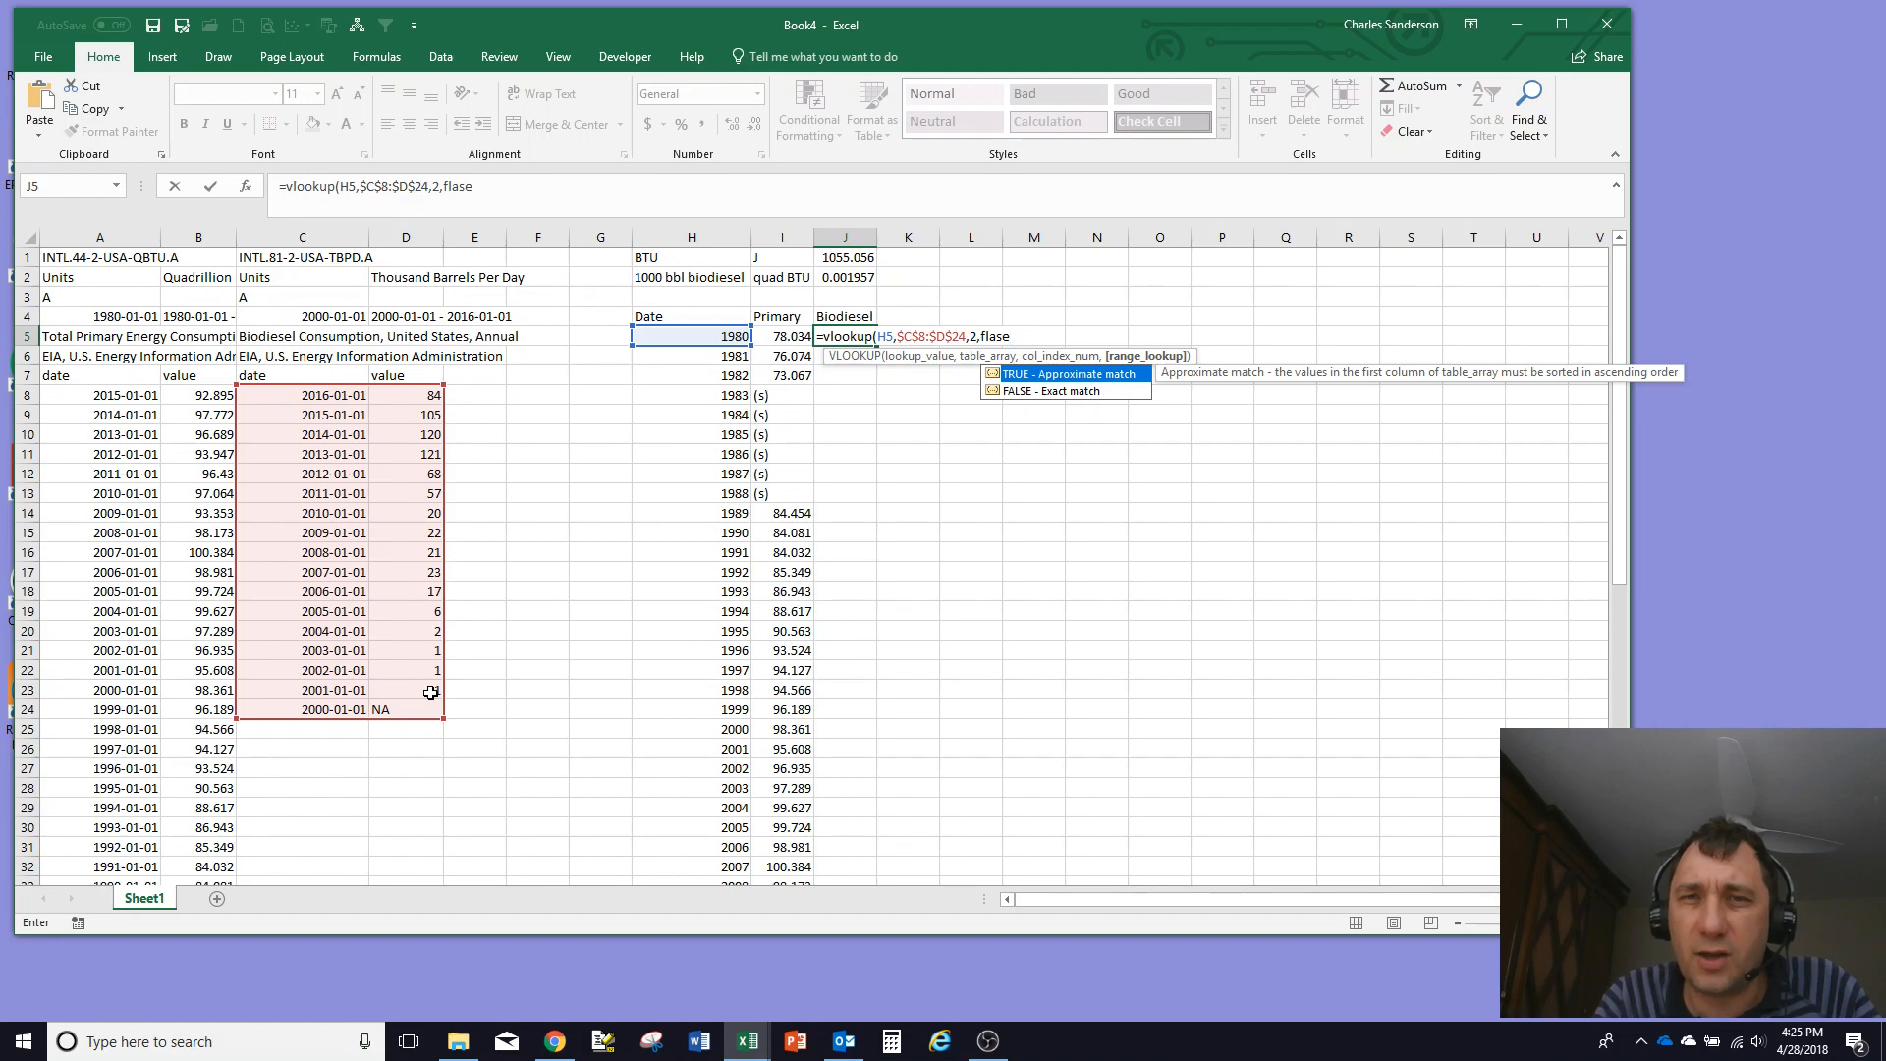
key(BackSpace)
key(BackSpace)
key(BackSpace)
key(BackSpace)
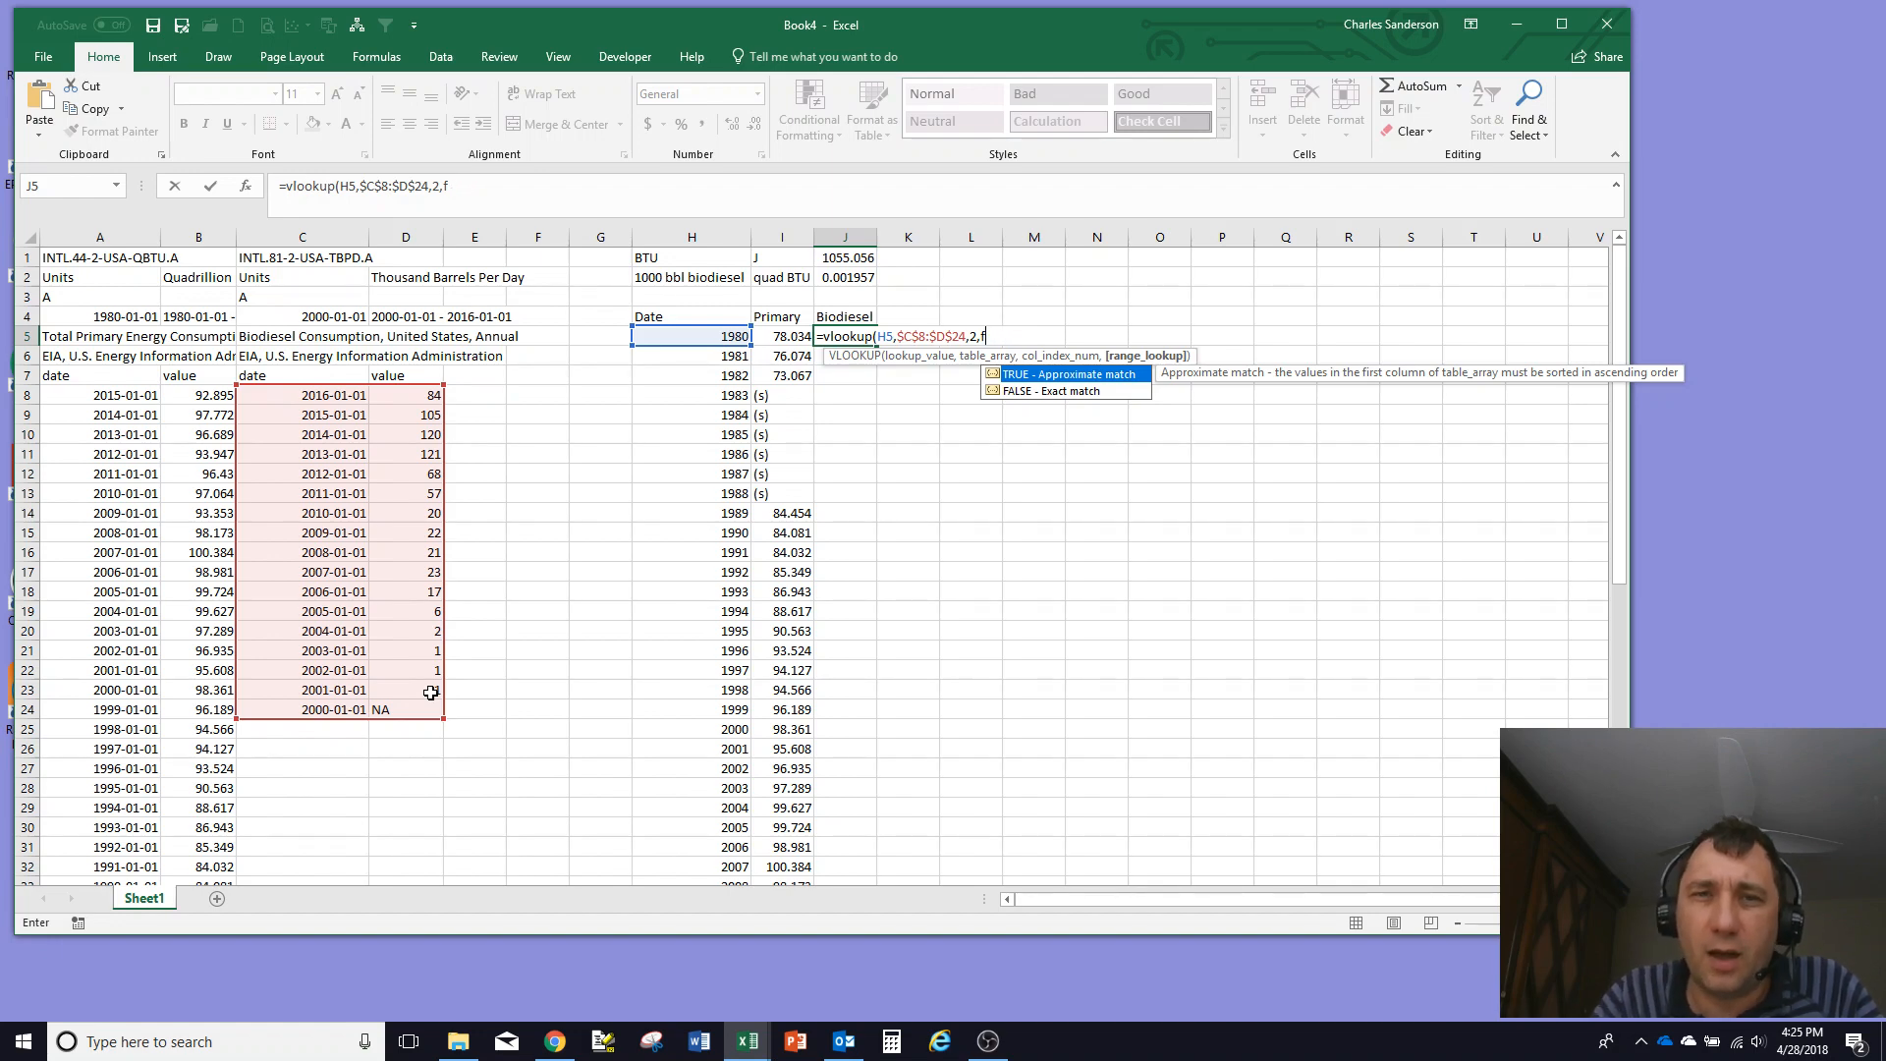
key(Down)
key(Tab)
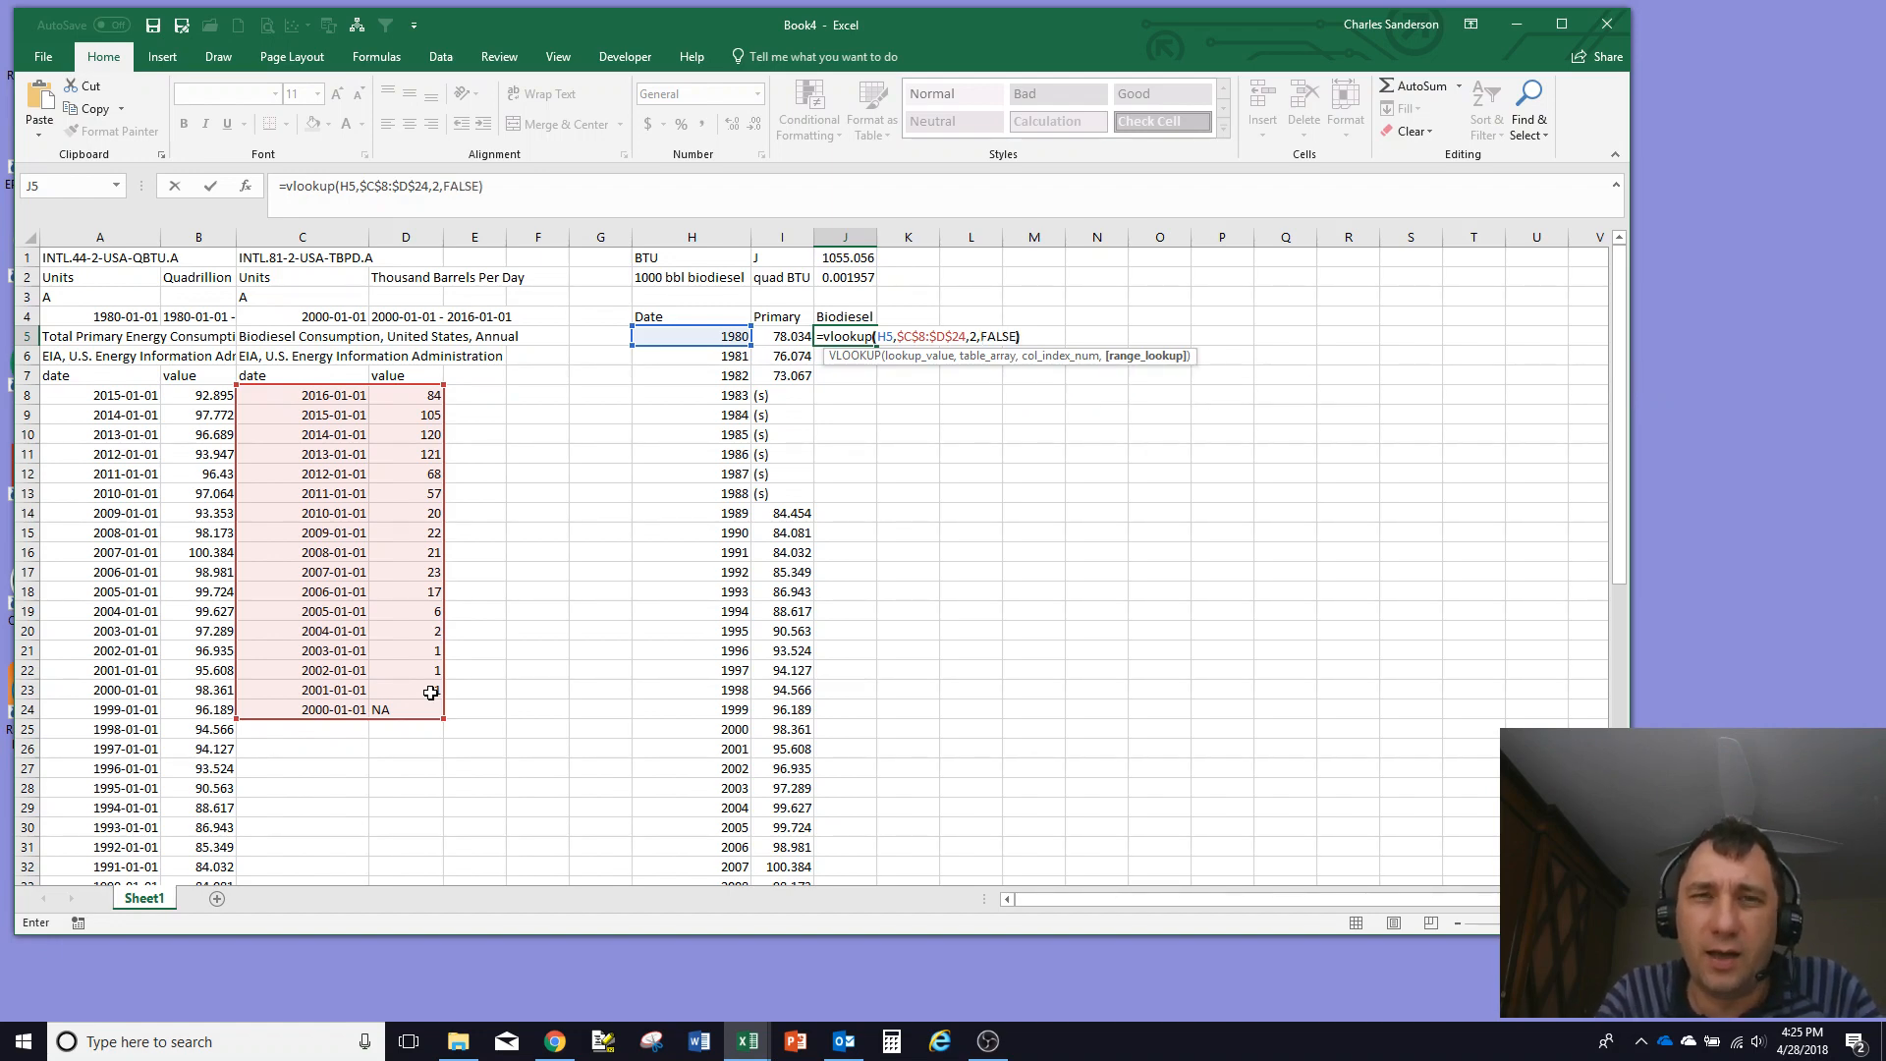
key(Return)
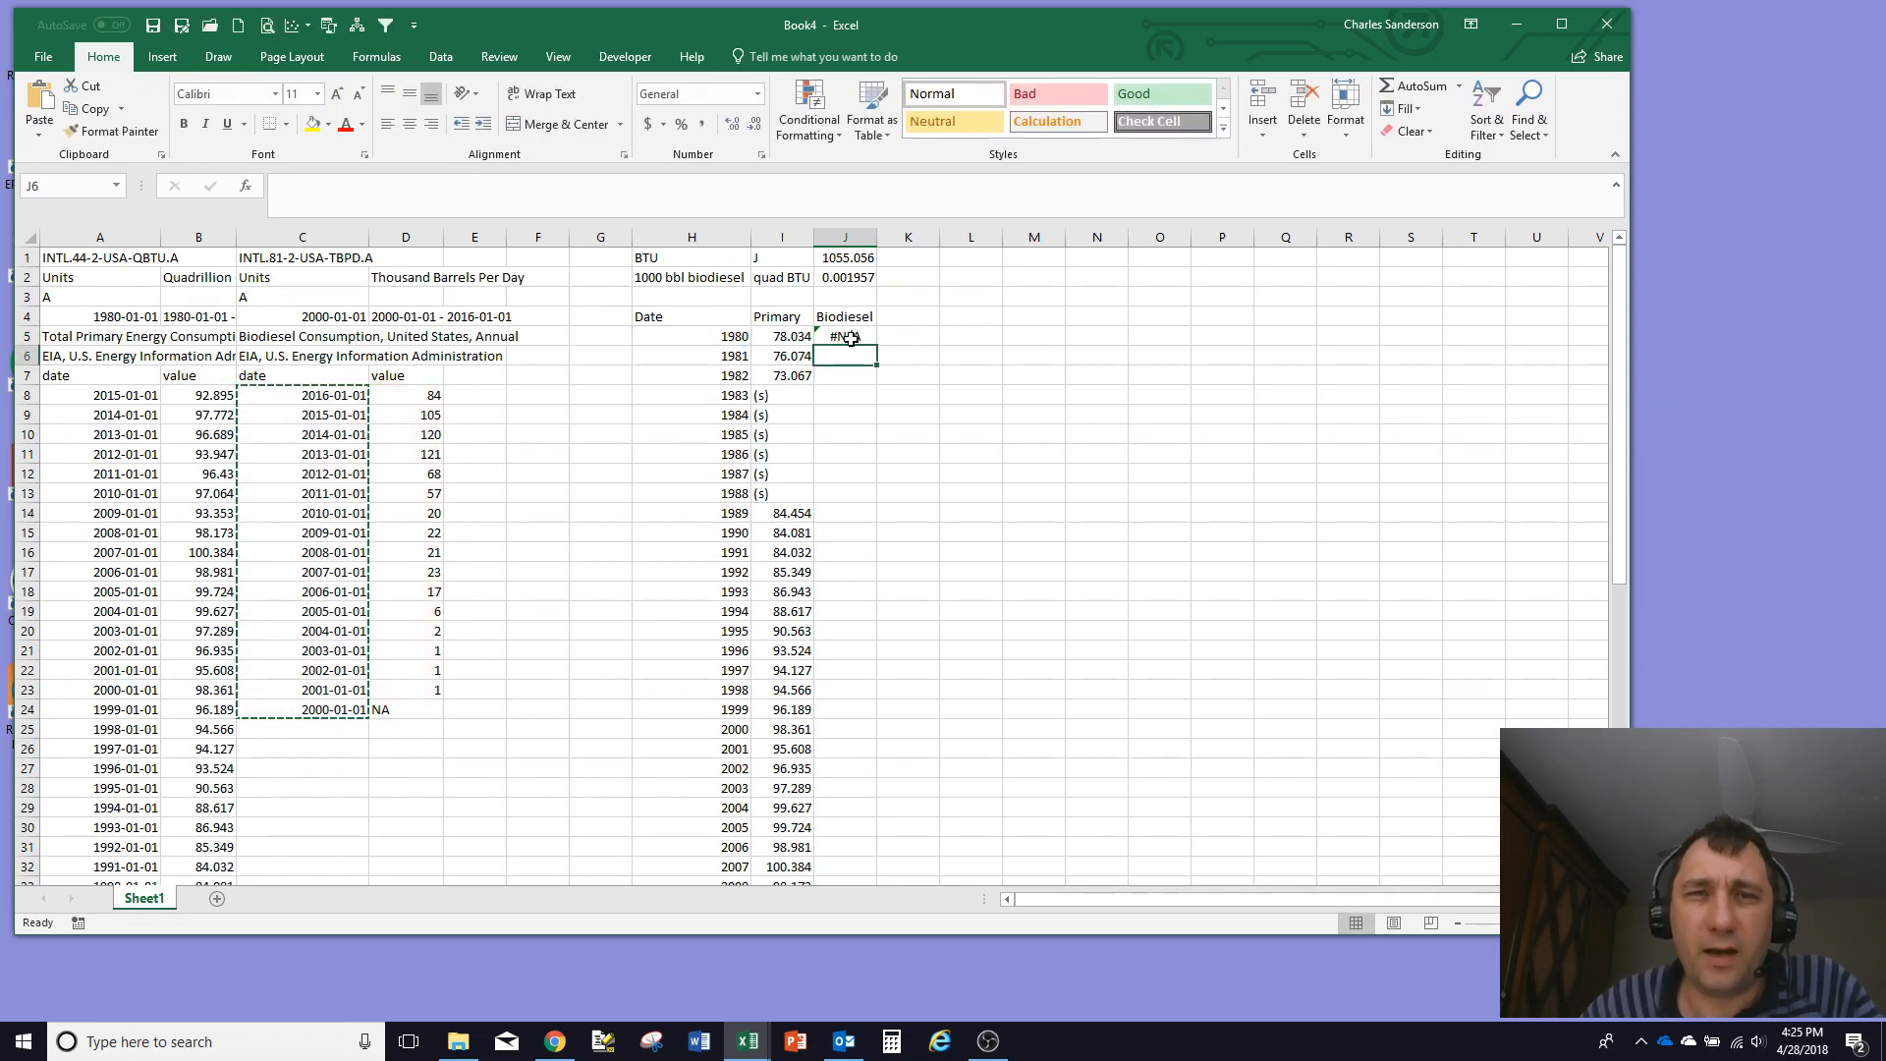
Step: Fill the VLOOKUP from J5 down the Biodiesel column for every listed year and check the results
click(850, 337)
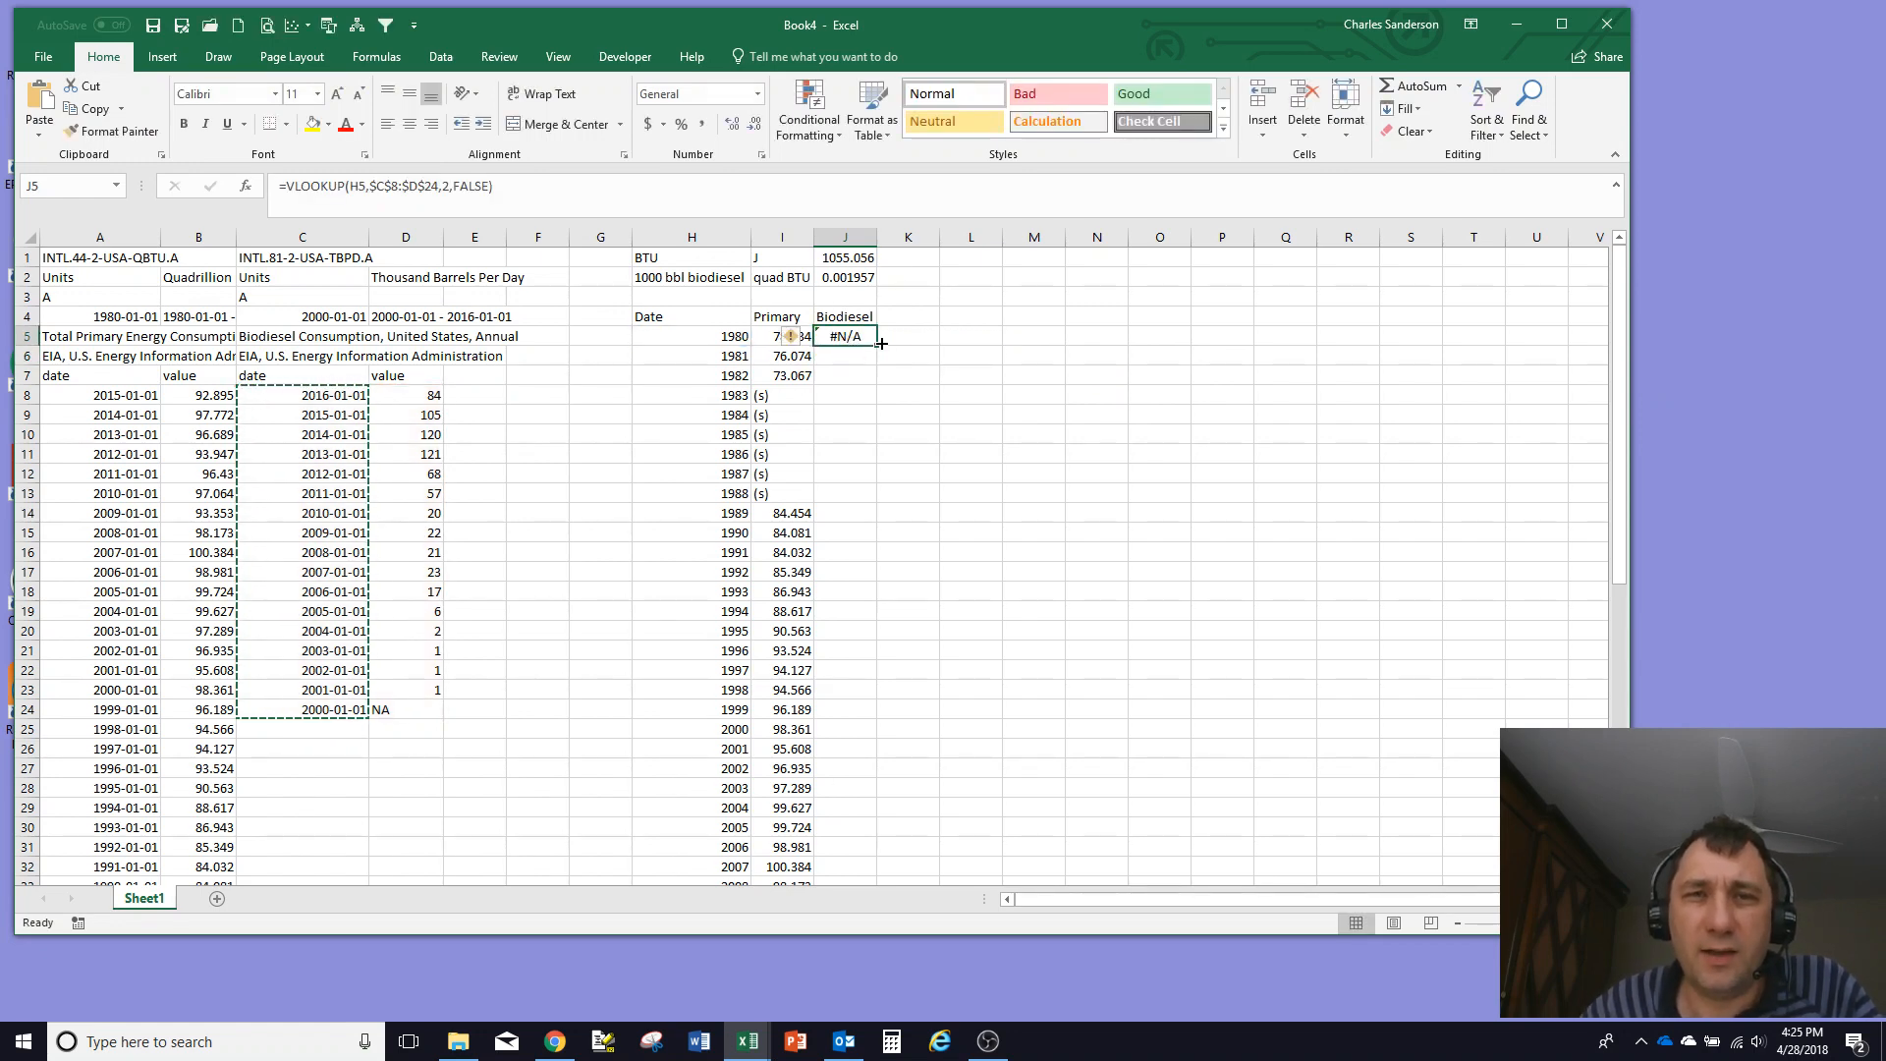
double_click(881, 343)
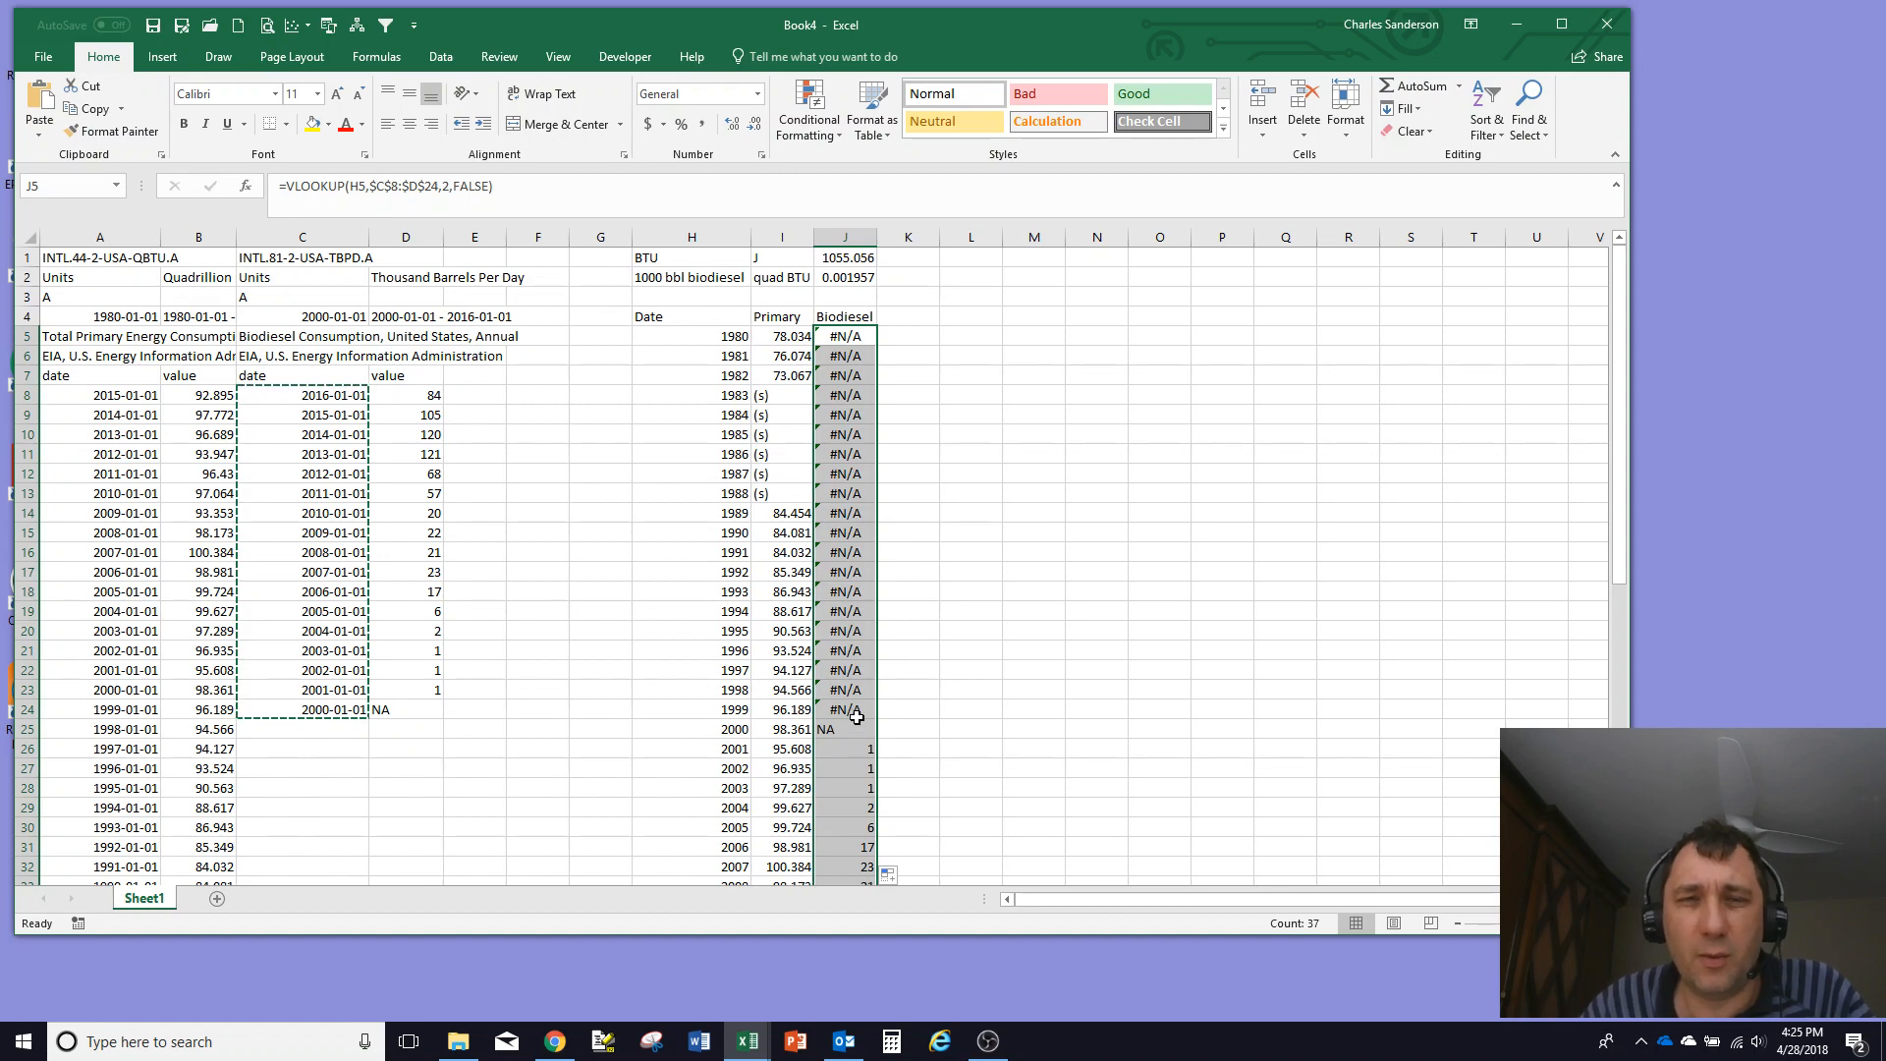
scroll(852, 736, down, 3)
scroll(854, 786, up, 3)
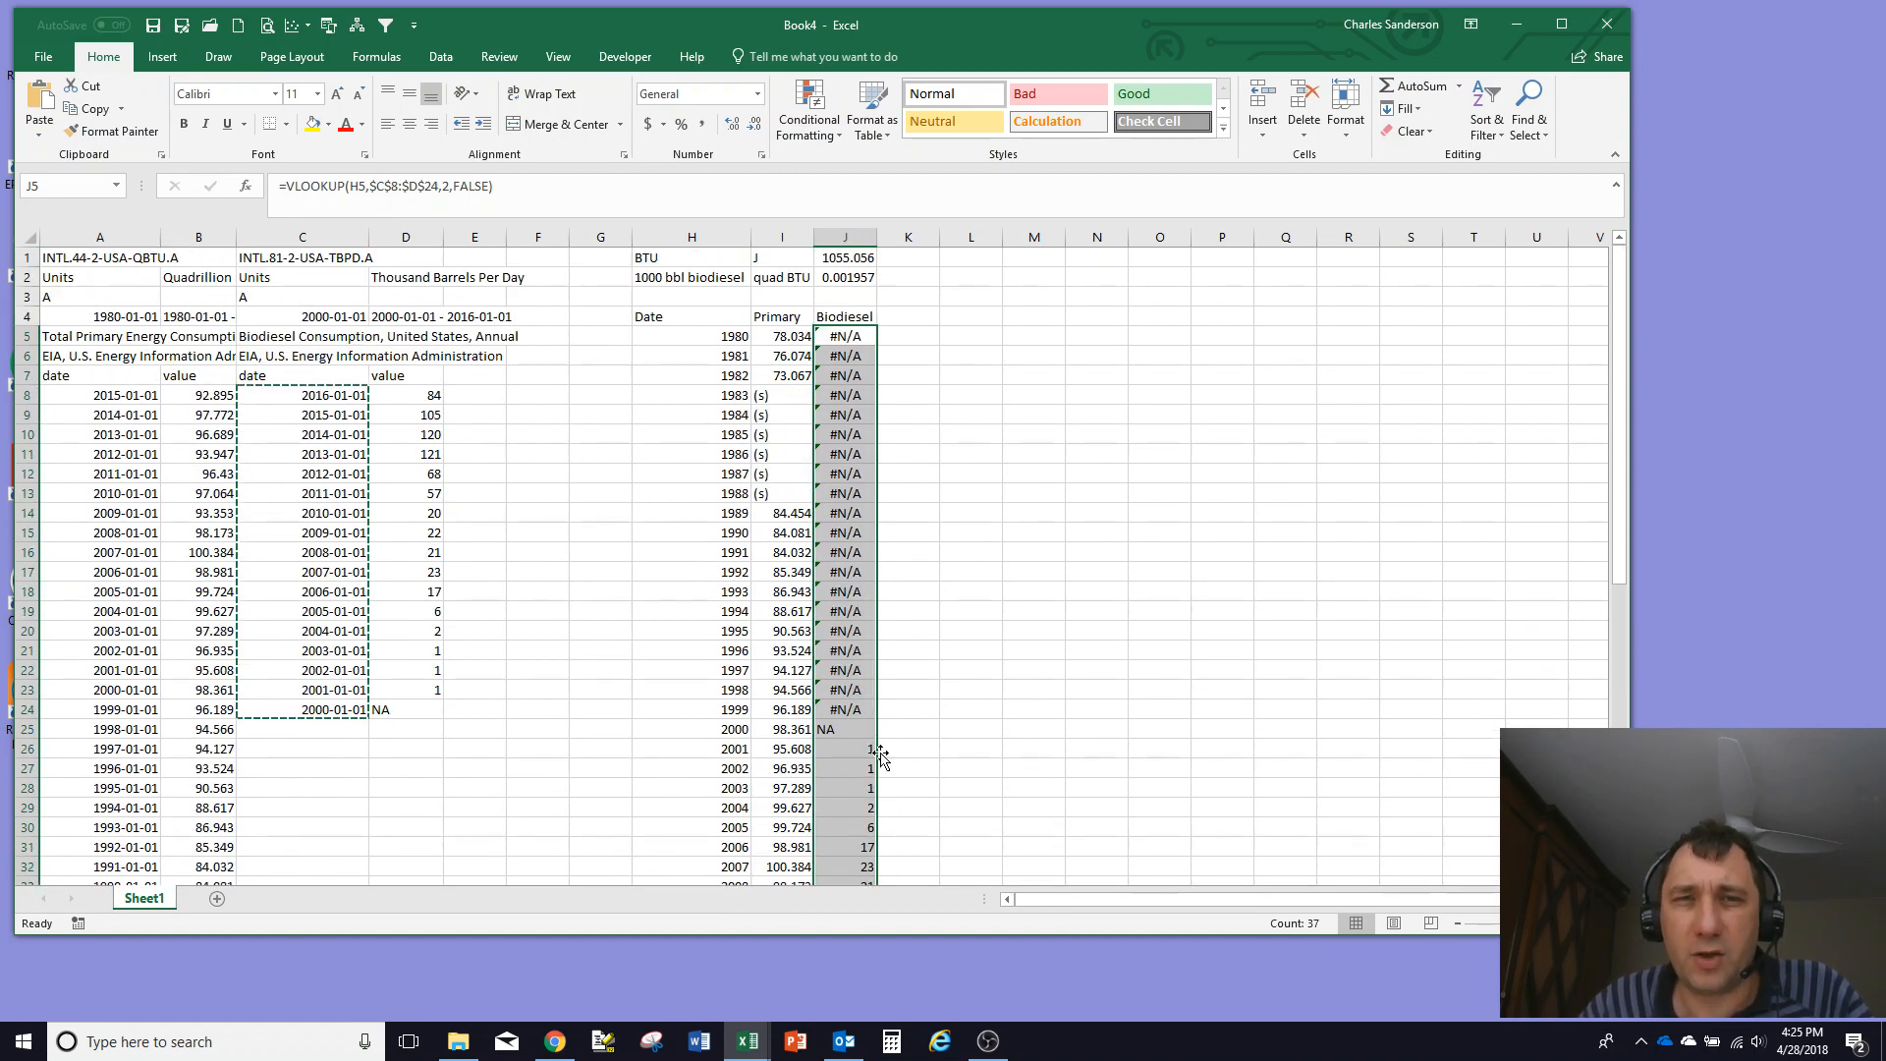
Step: Enter the column header Primary (PJ/y) in K4
click(903, 318)
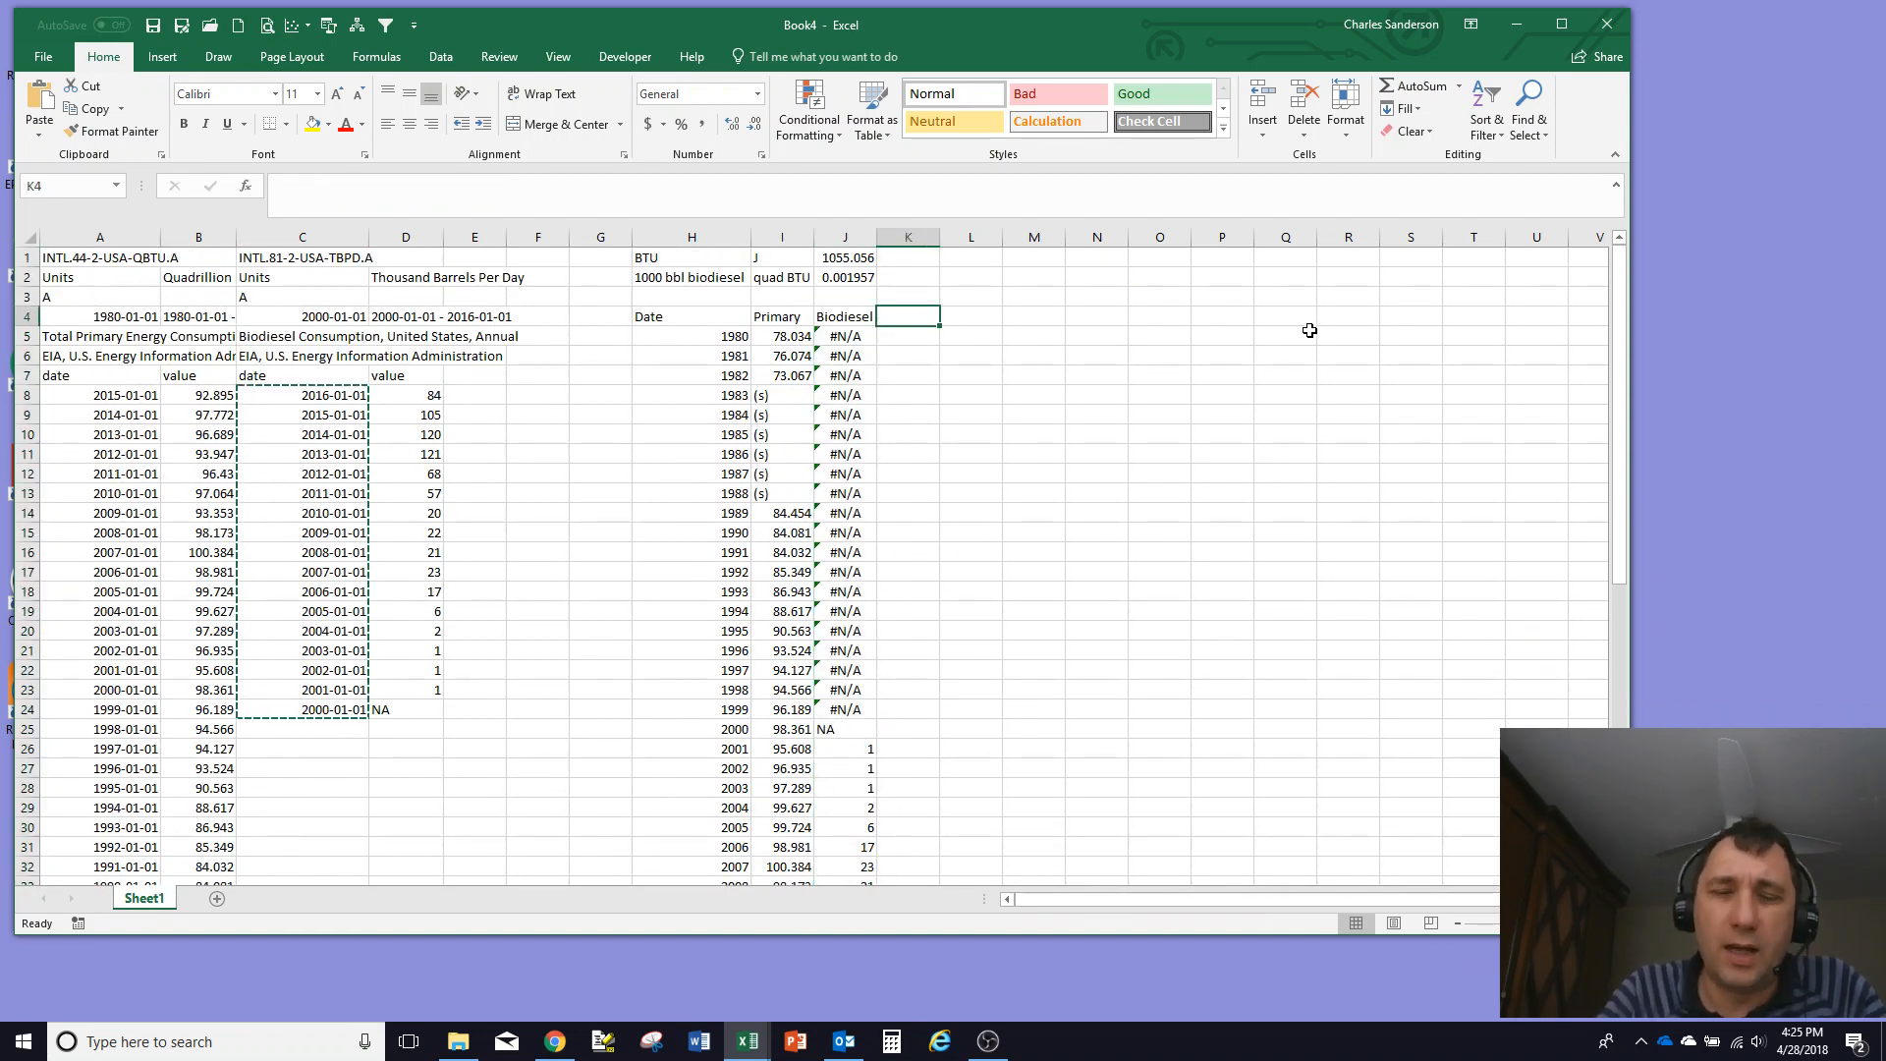
text(Primary ()
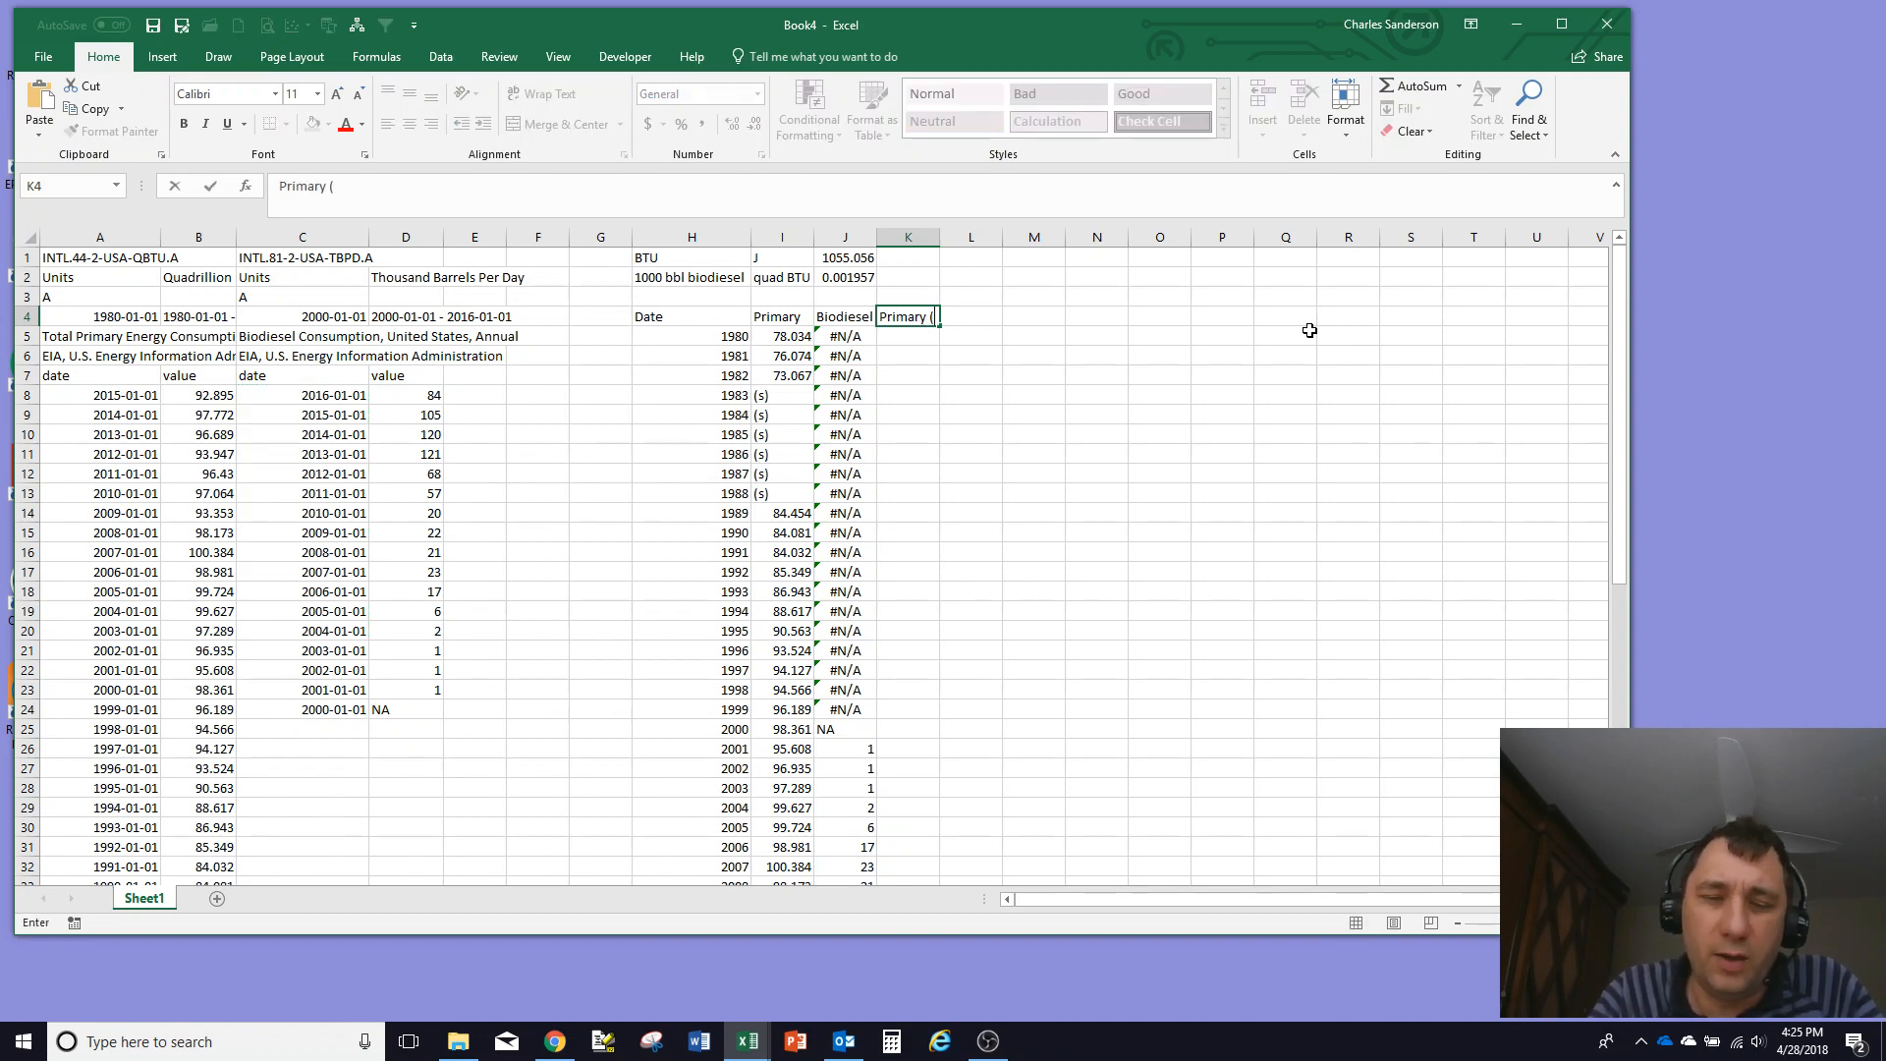
text(PJ)
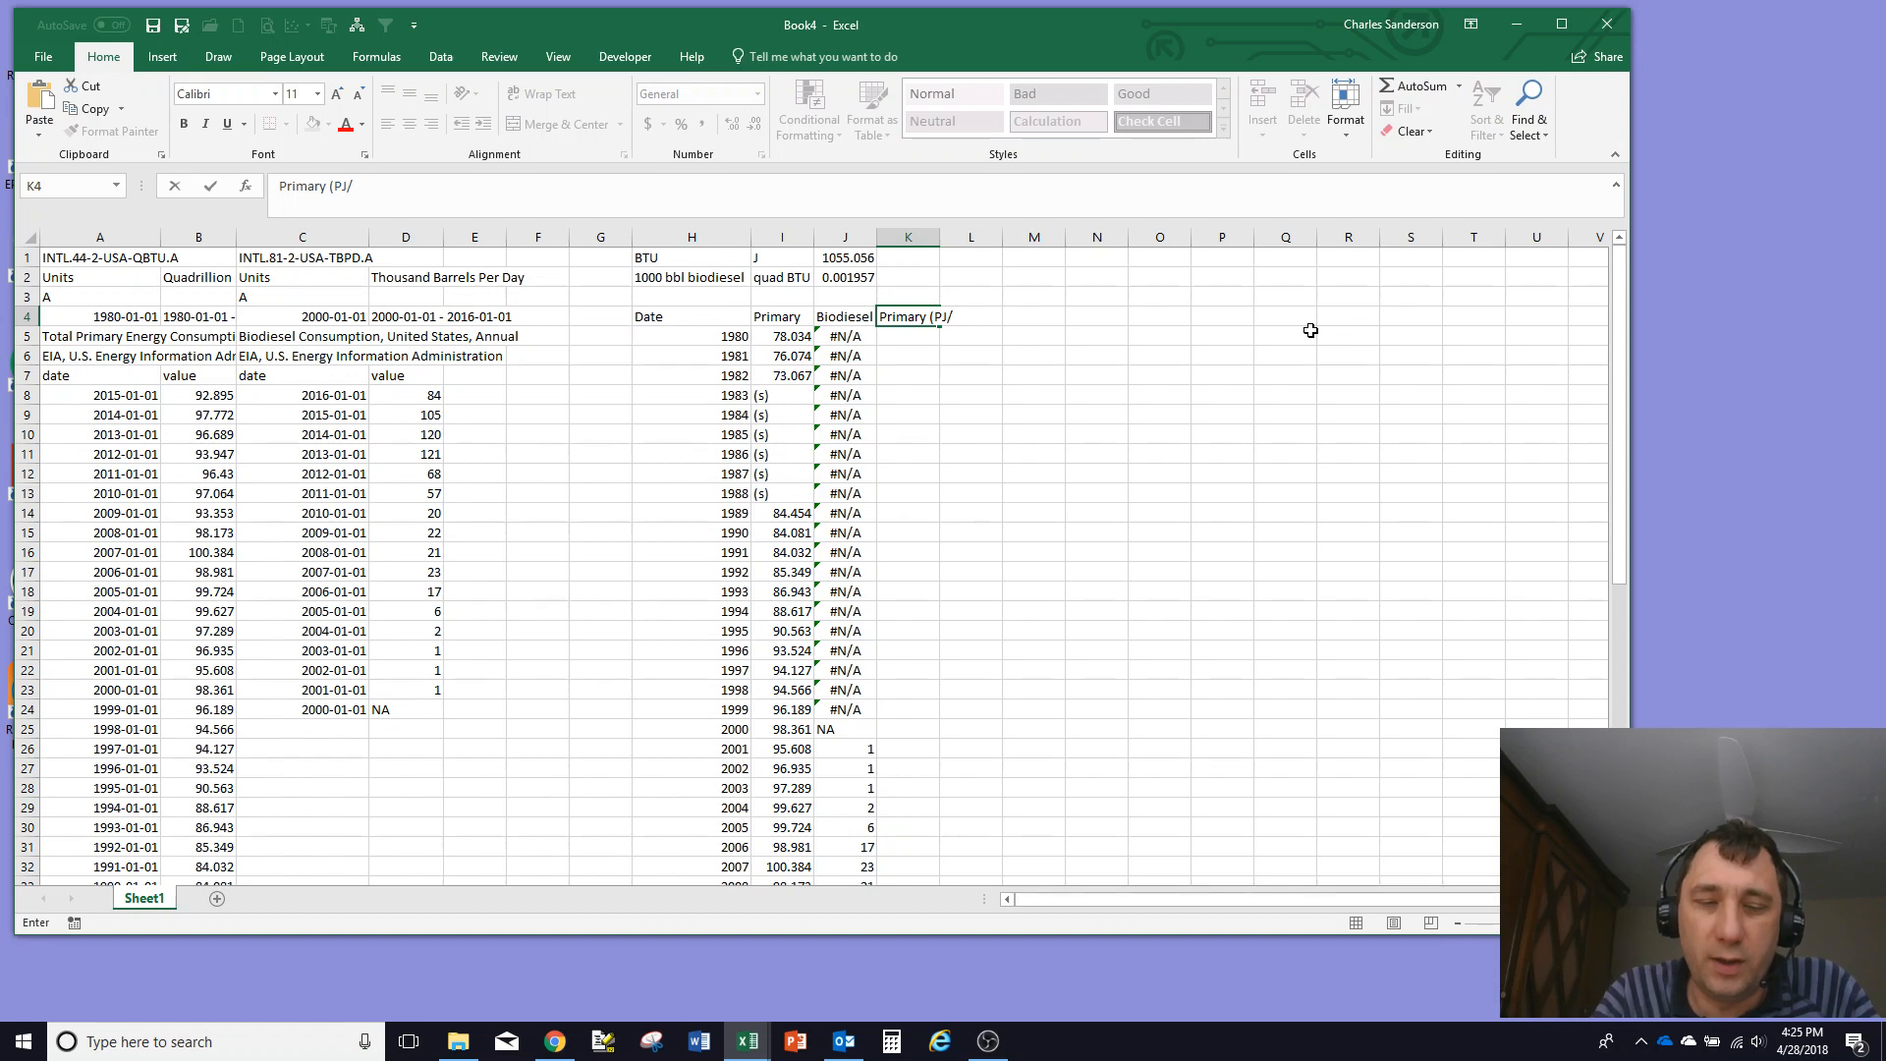
text(/y))
key(Return)
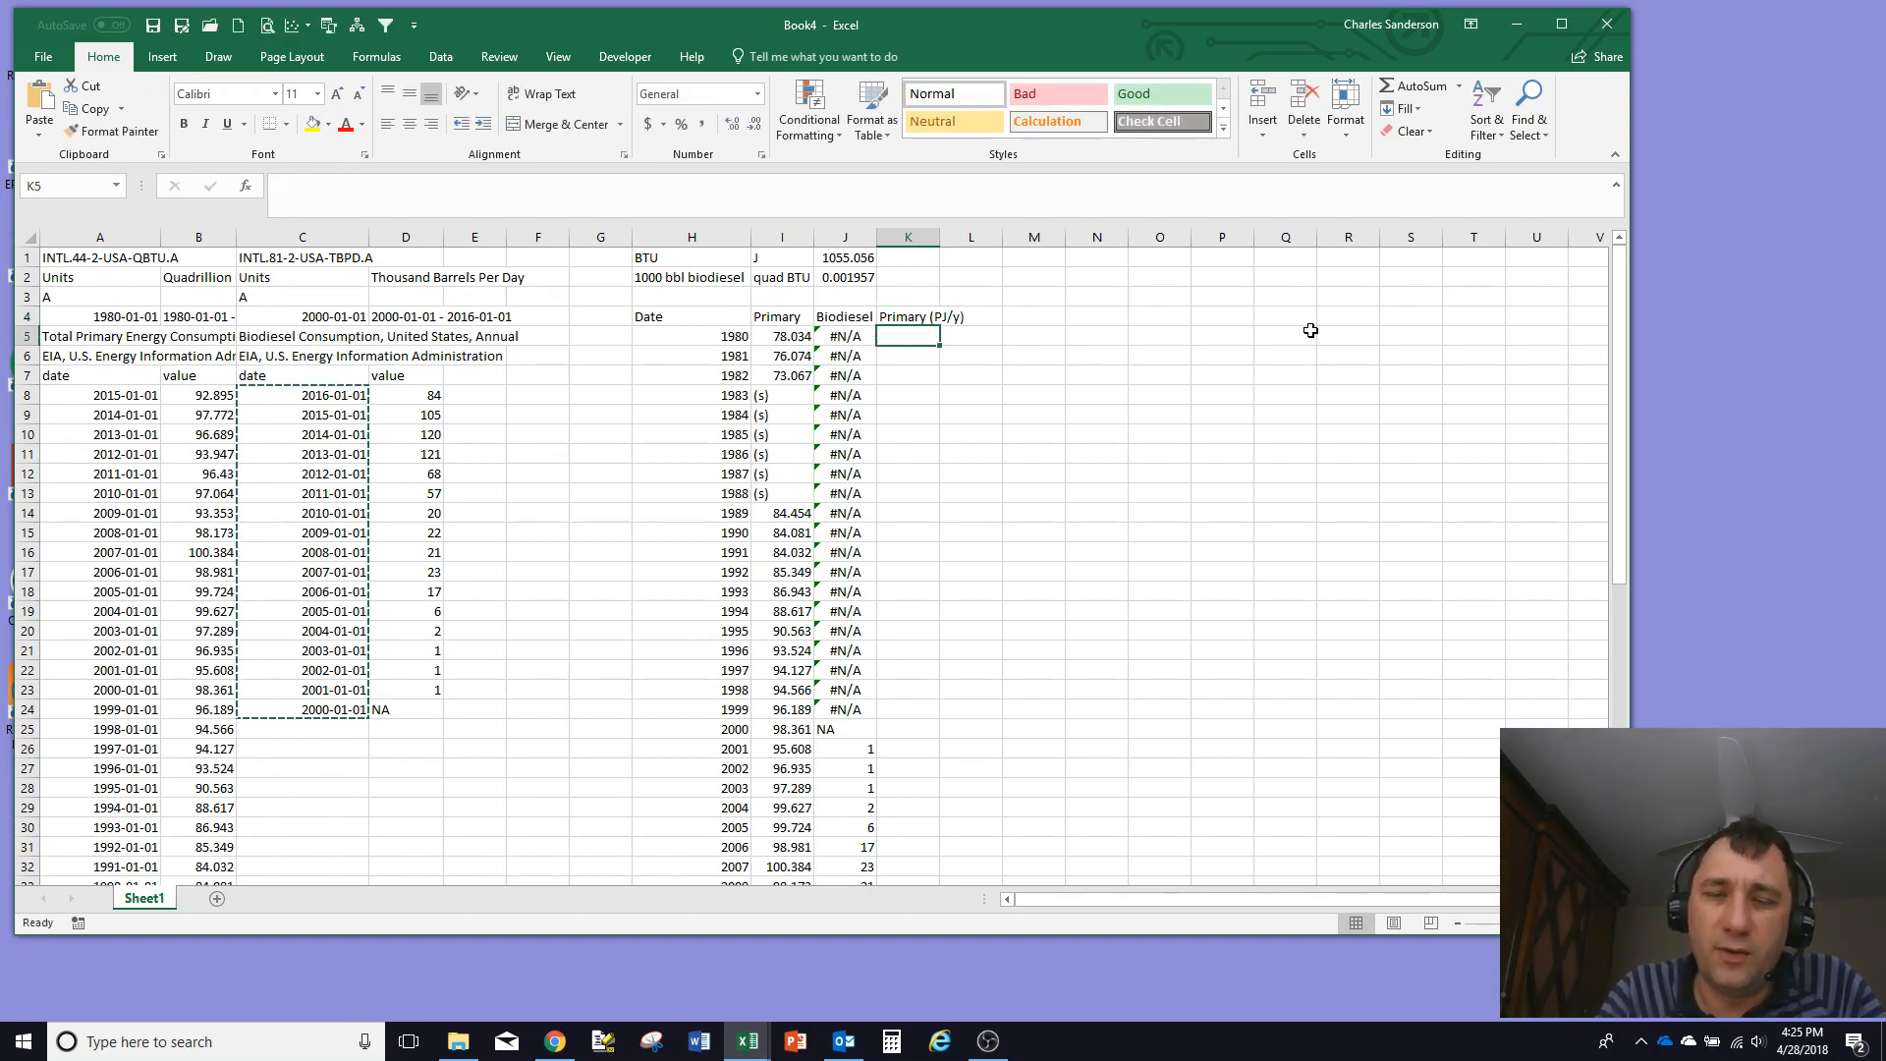
Step: Enter the formula =I5*J1 in K5 to convert the 1980 primary energy value to PJ per year
text(=)
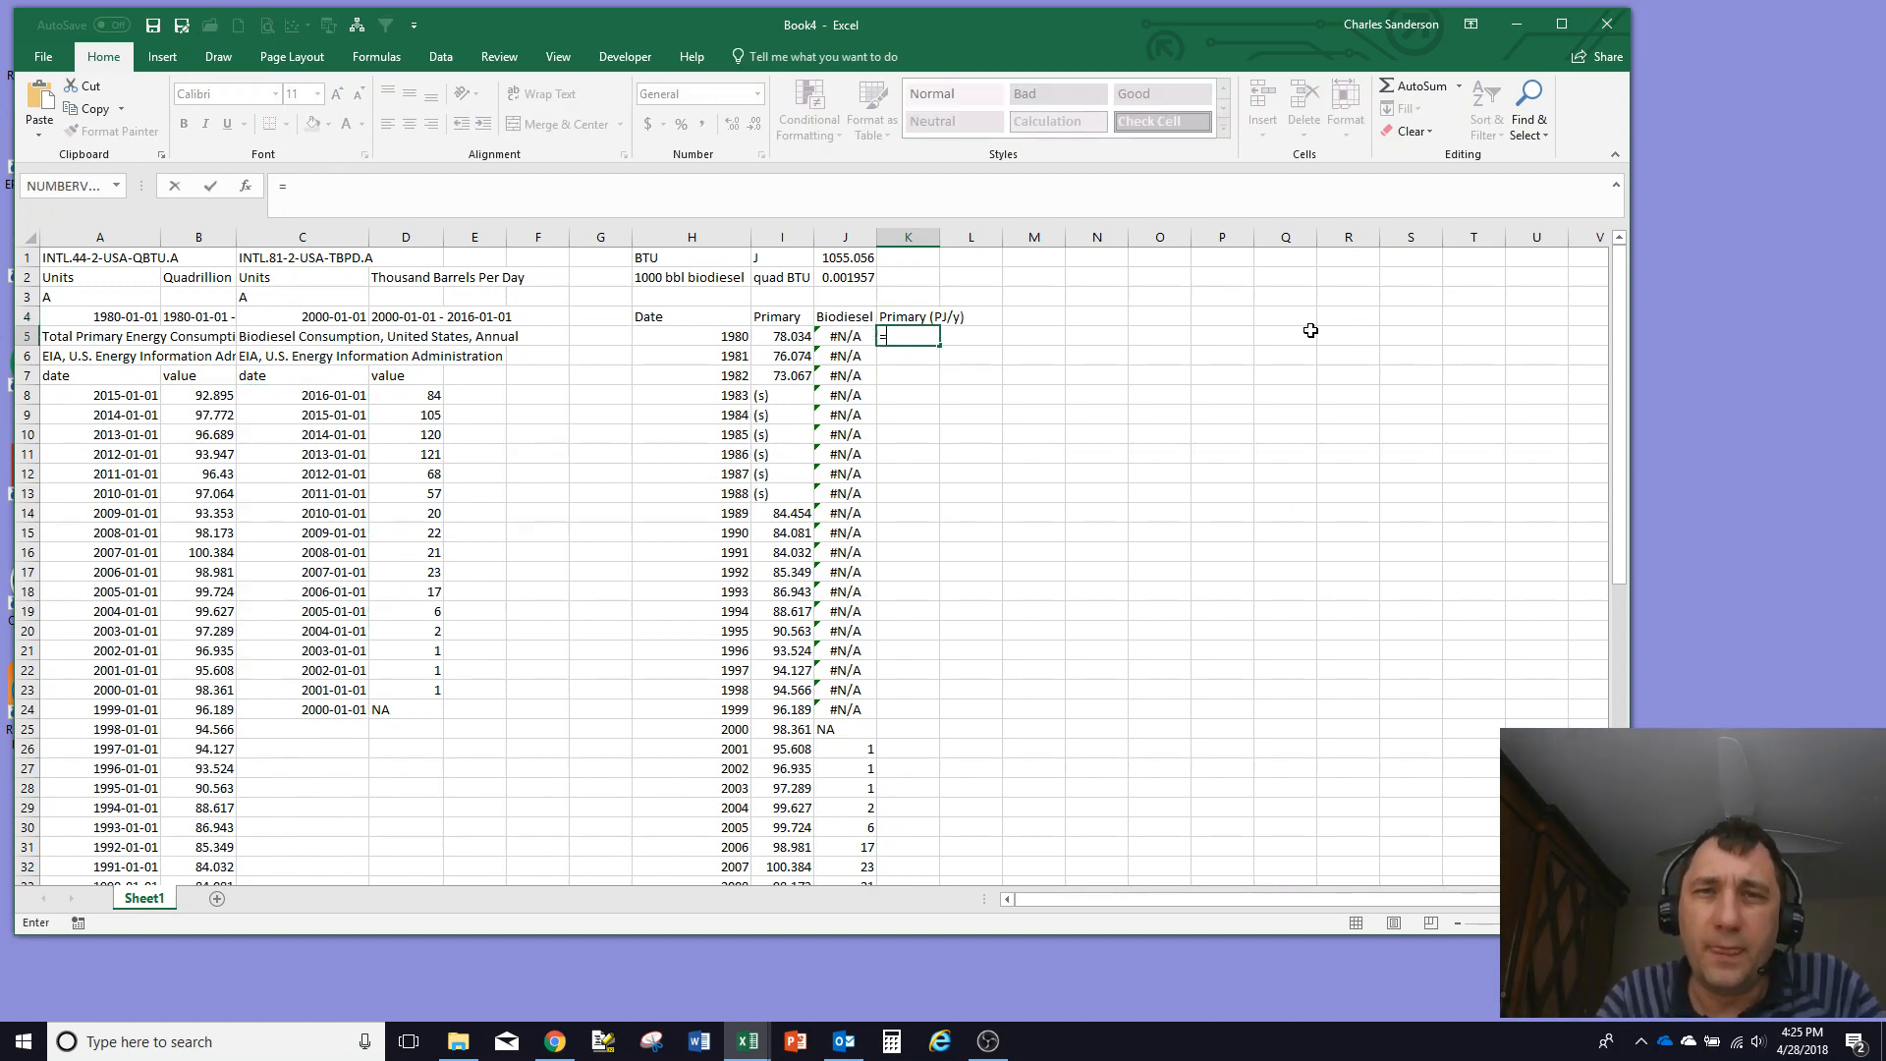
click(801, 336)
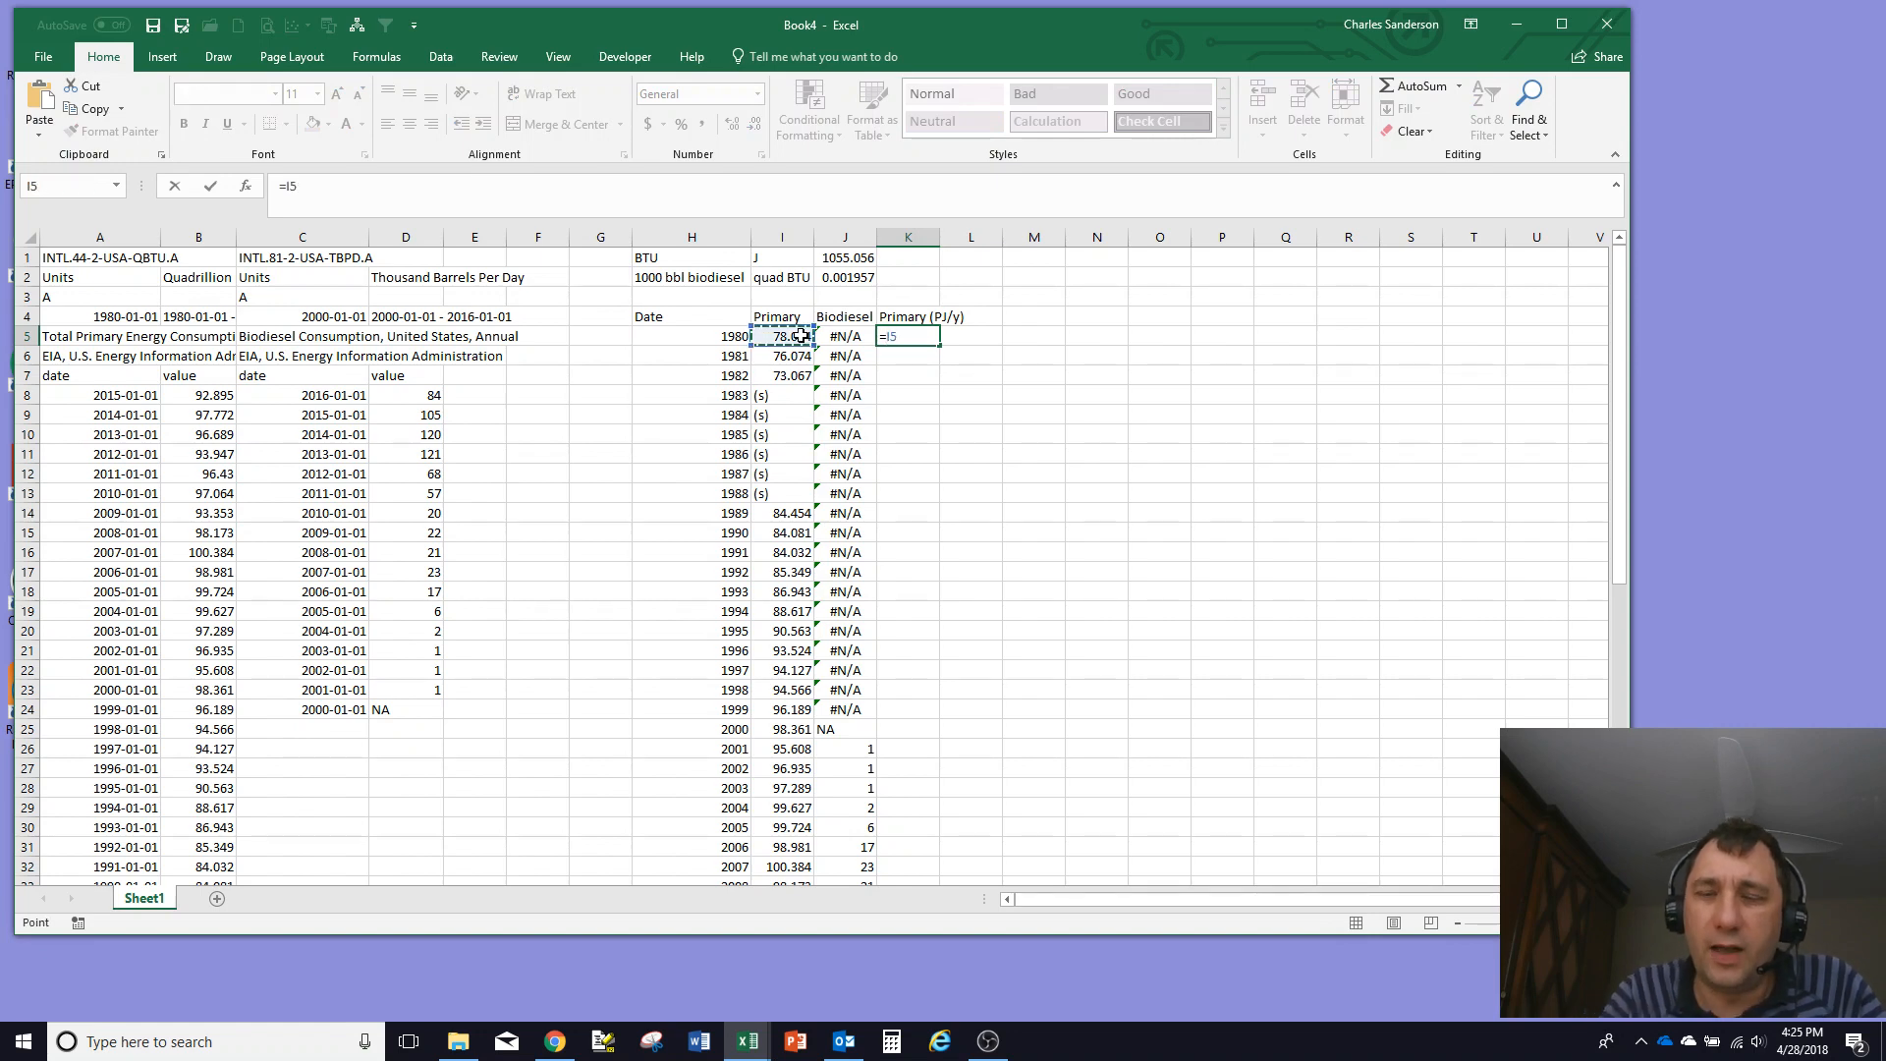
text(*)
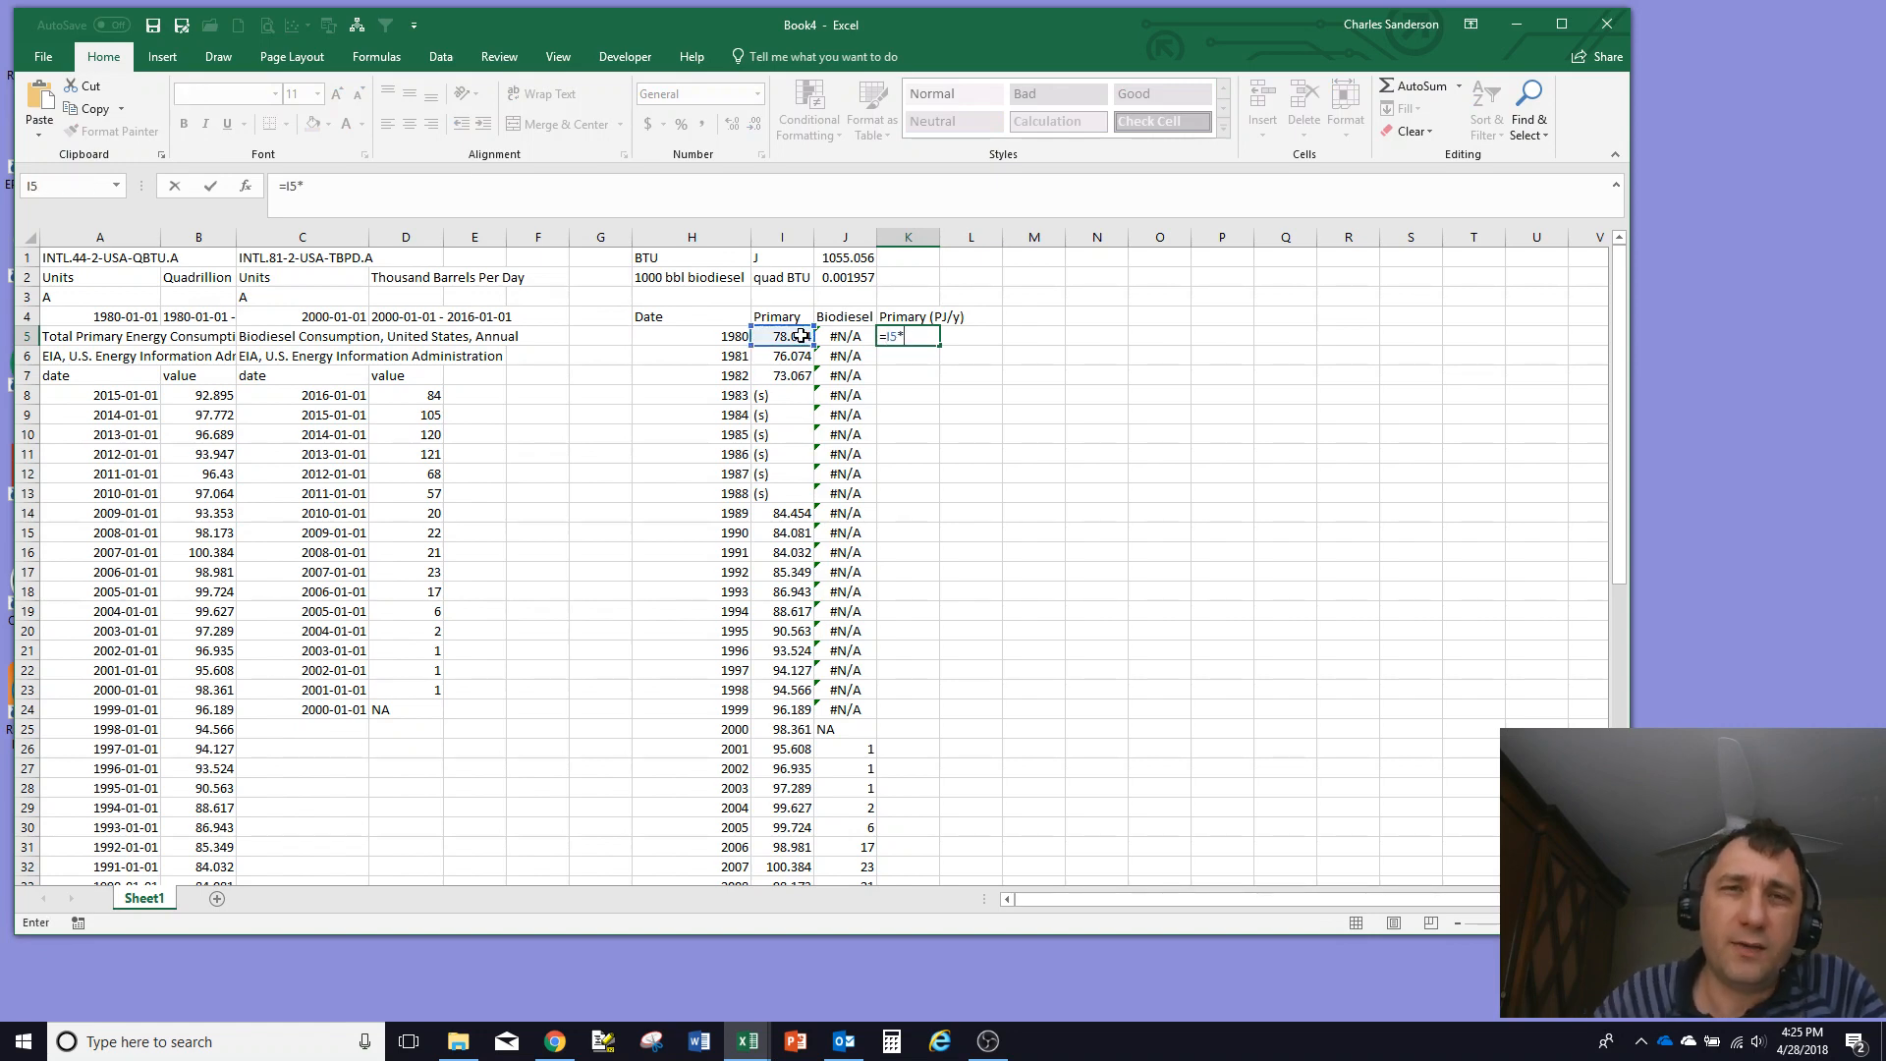
click(847, 259)
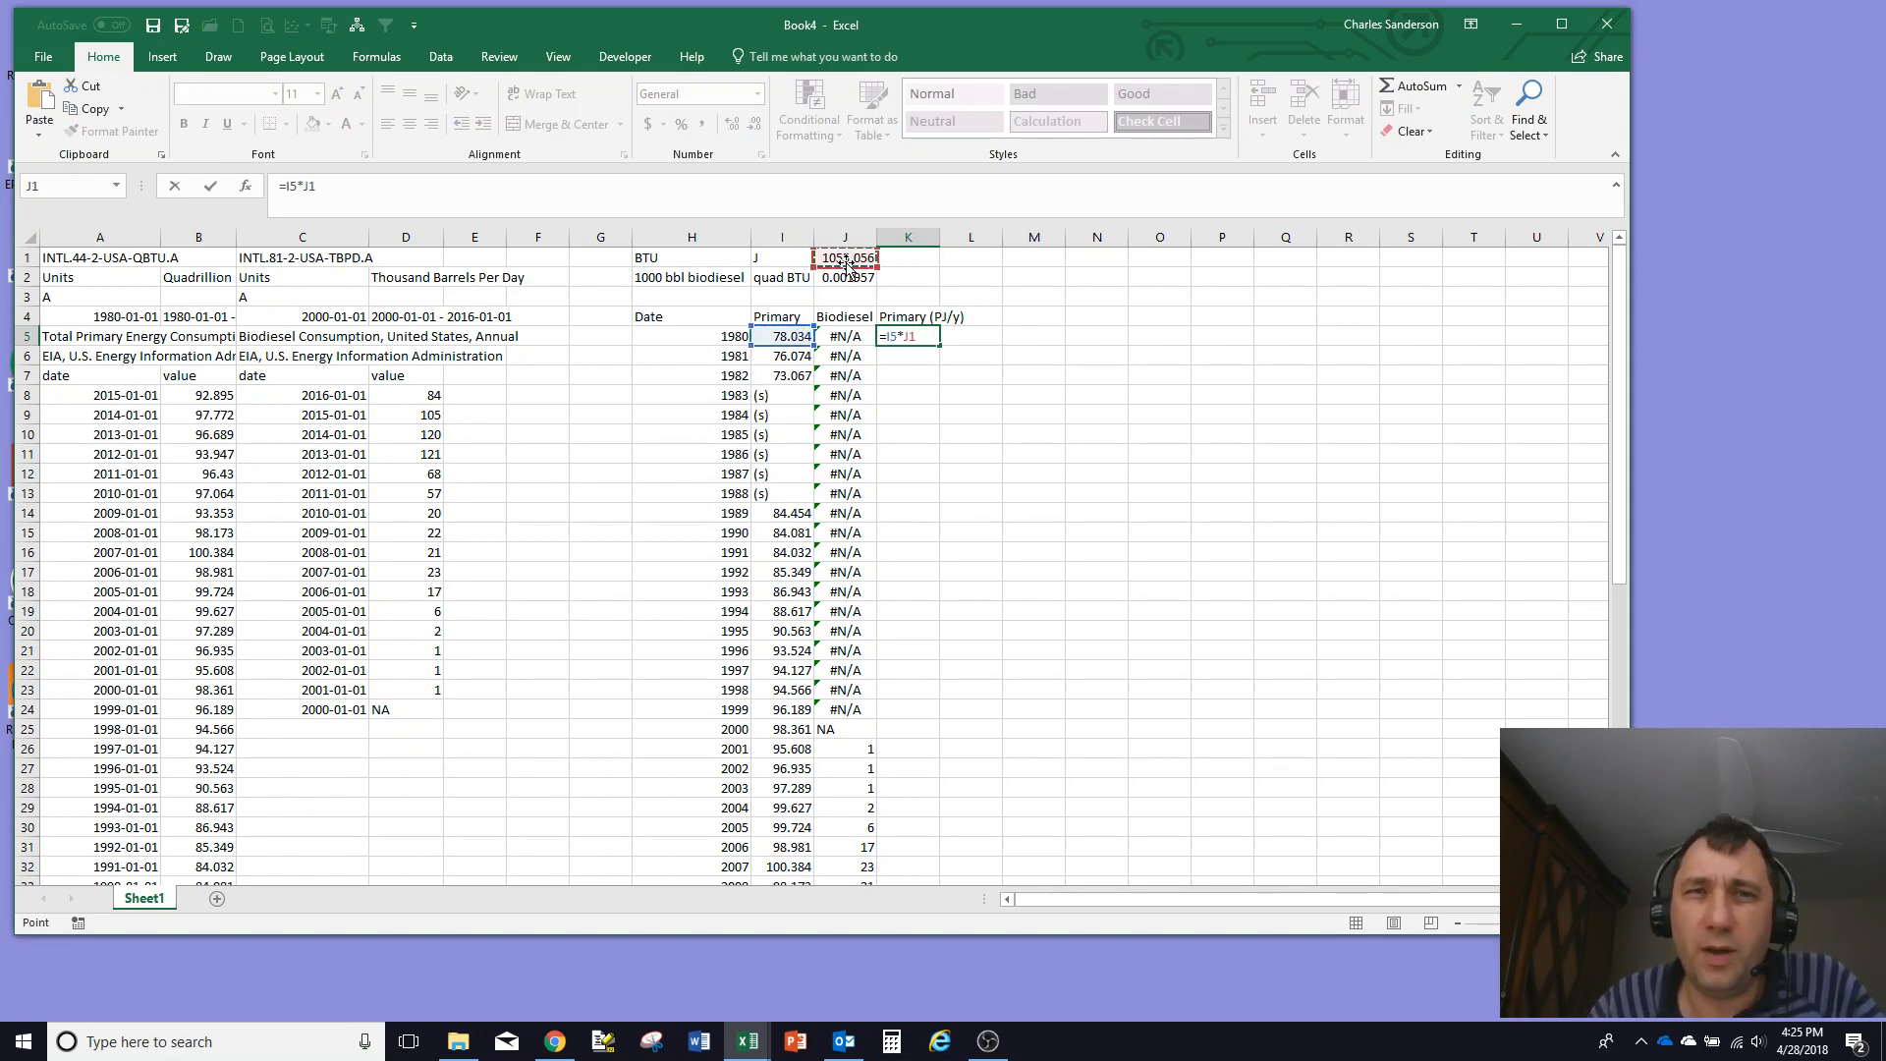
key(Return)
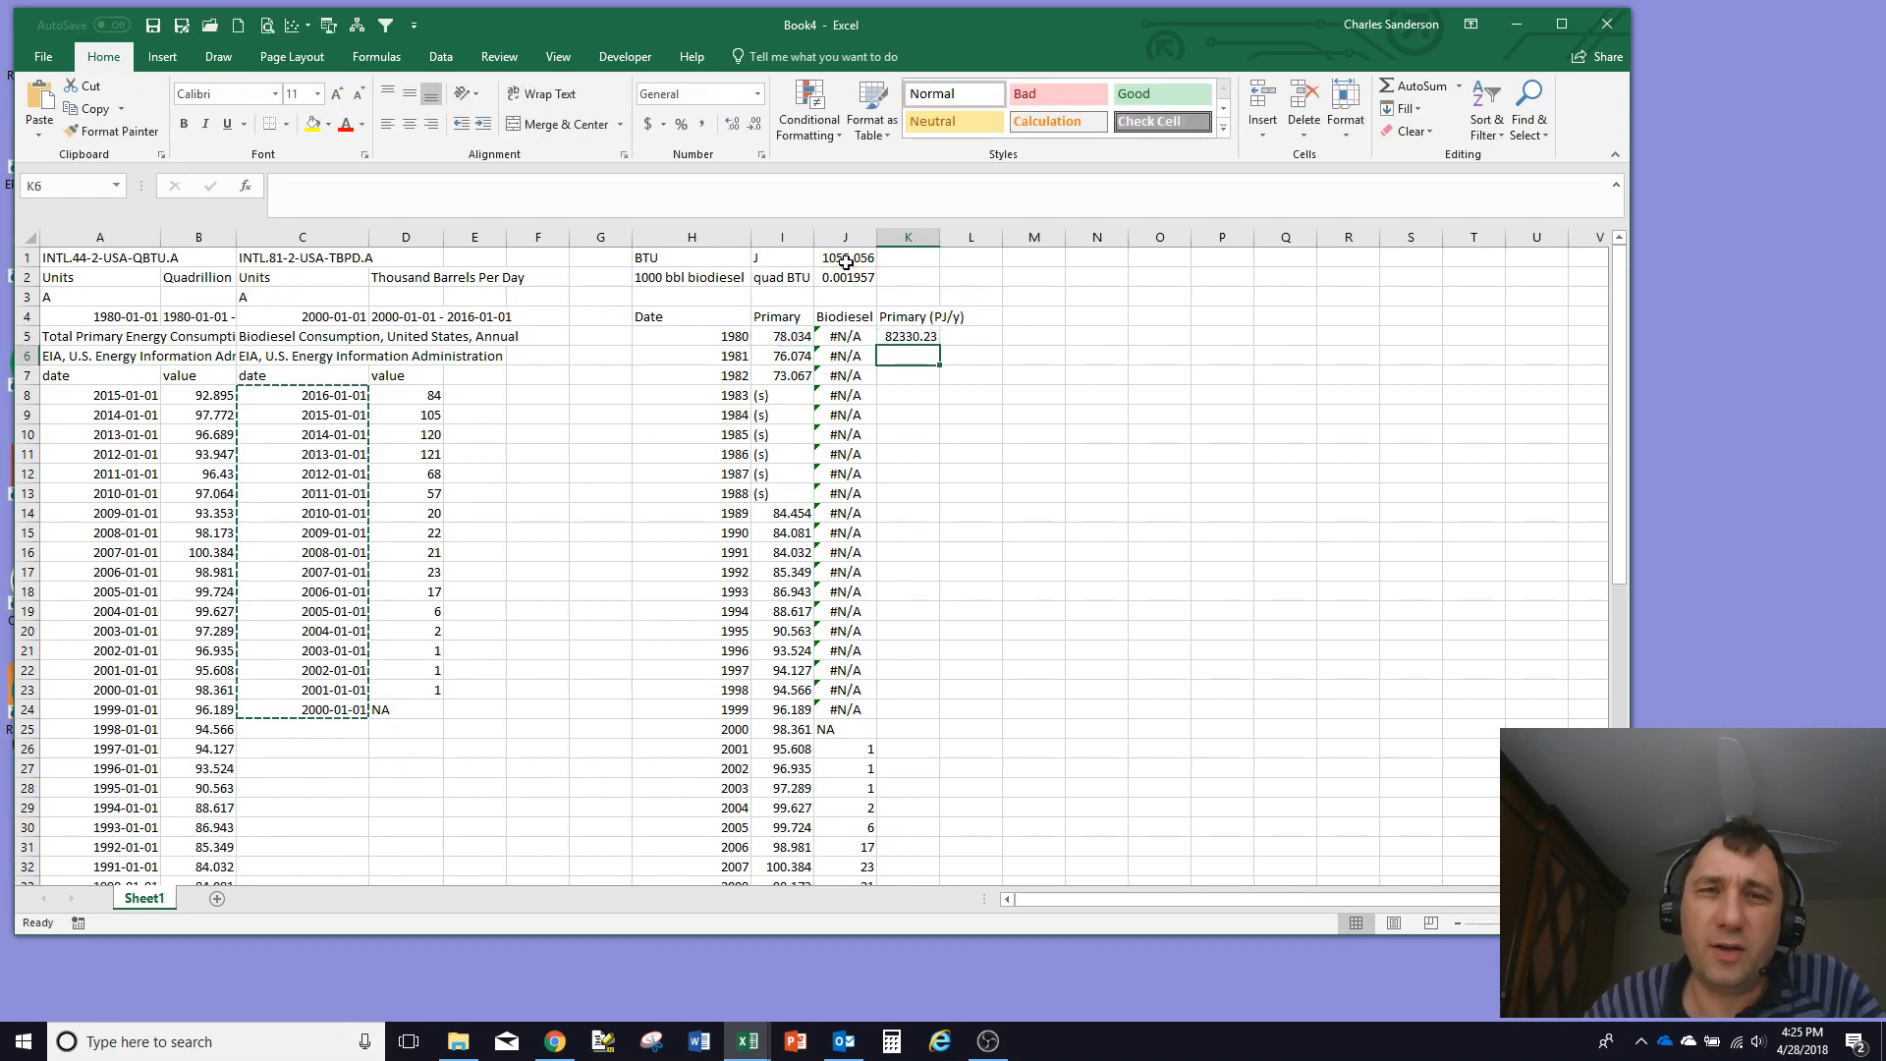
click(890, 336)
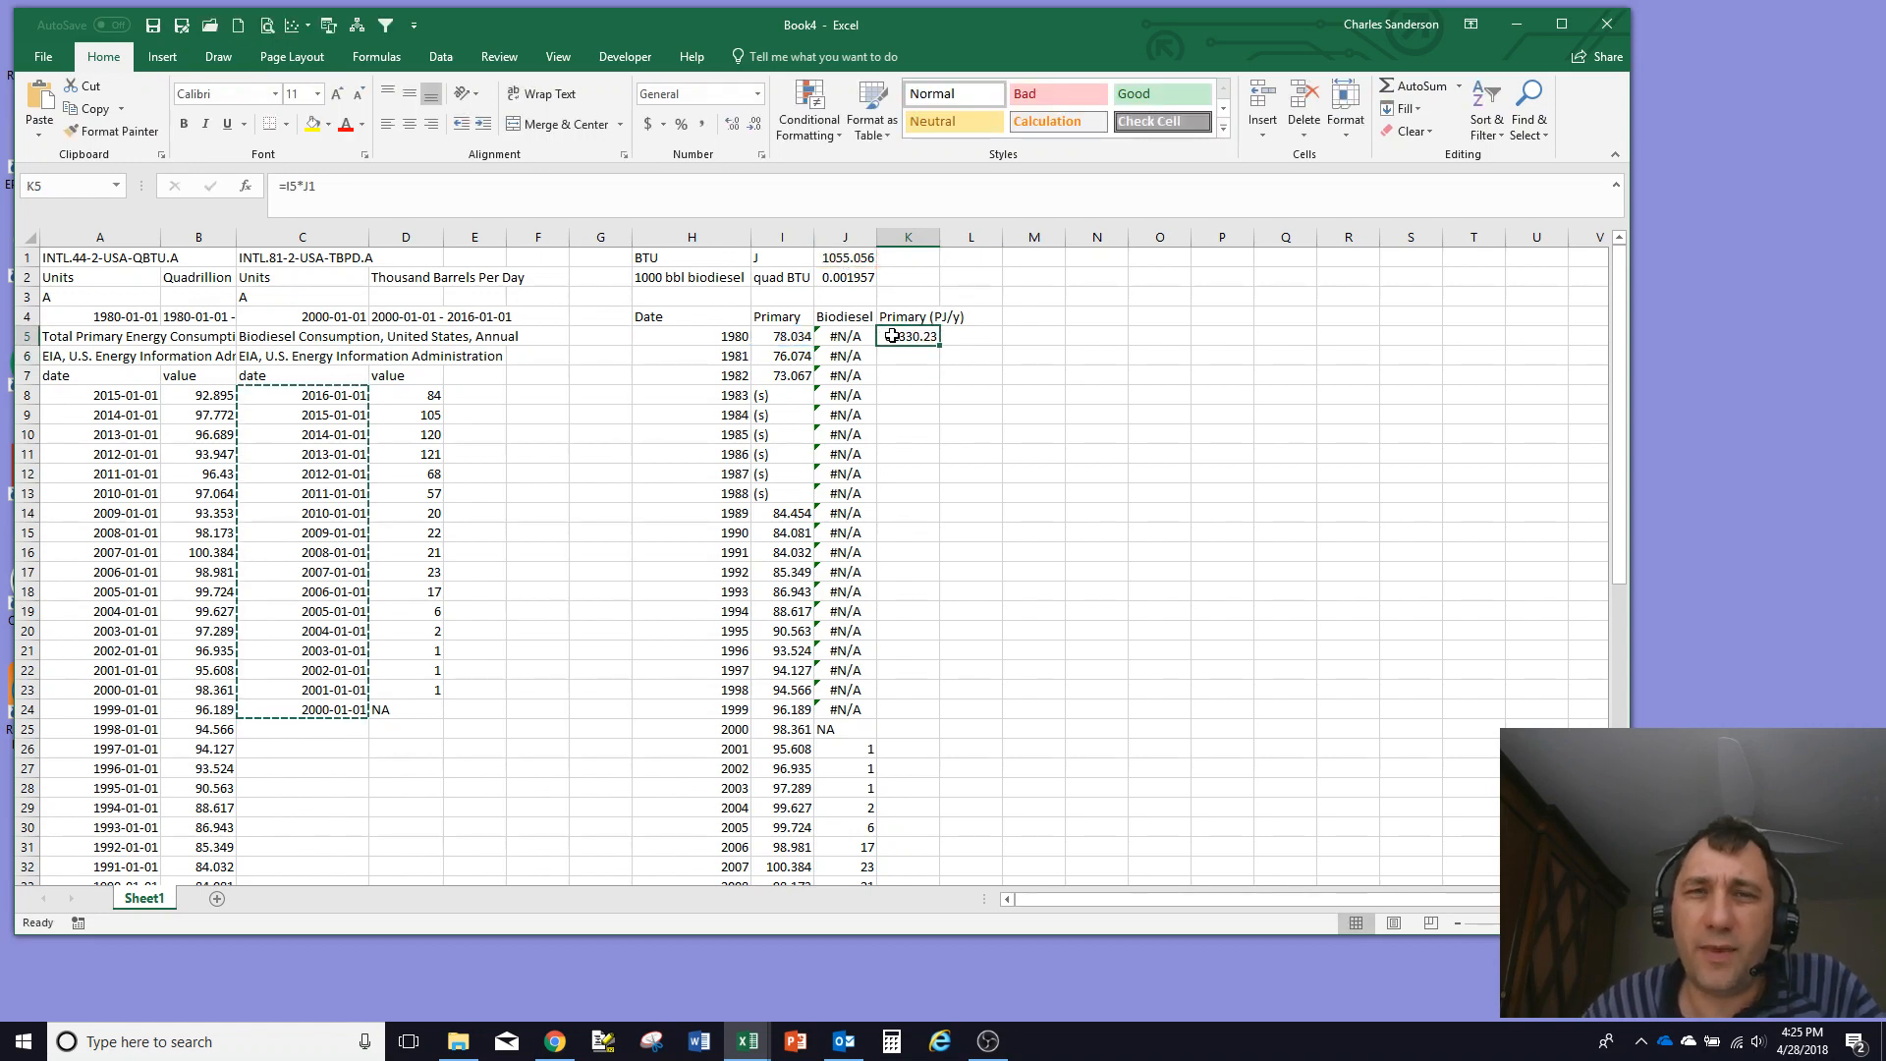
Step: Define the name BTU_J for the BTU-to-joule conversion factor in J1
click(840, 257)
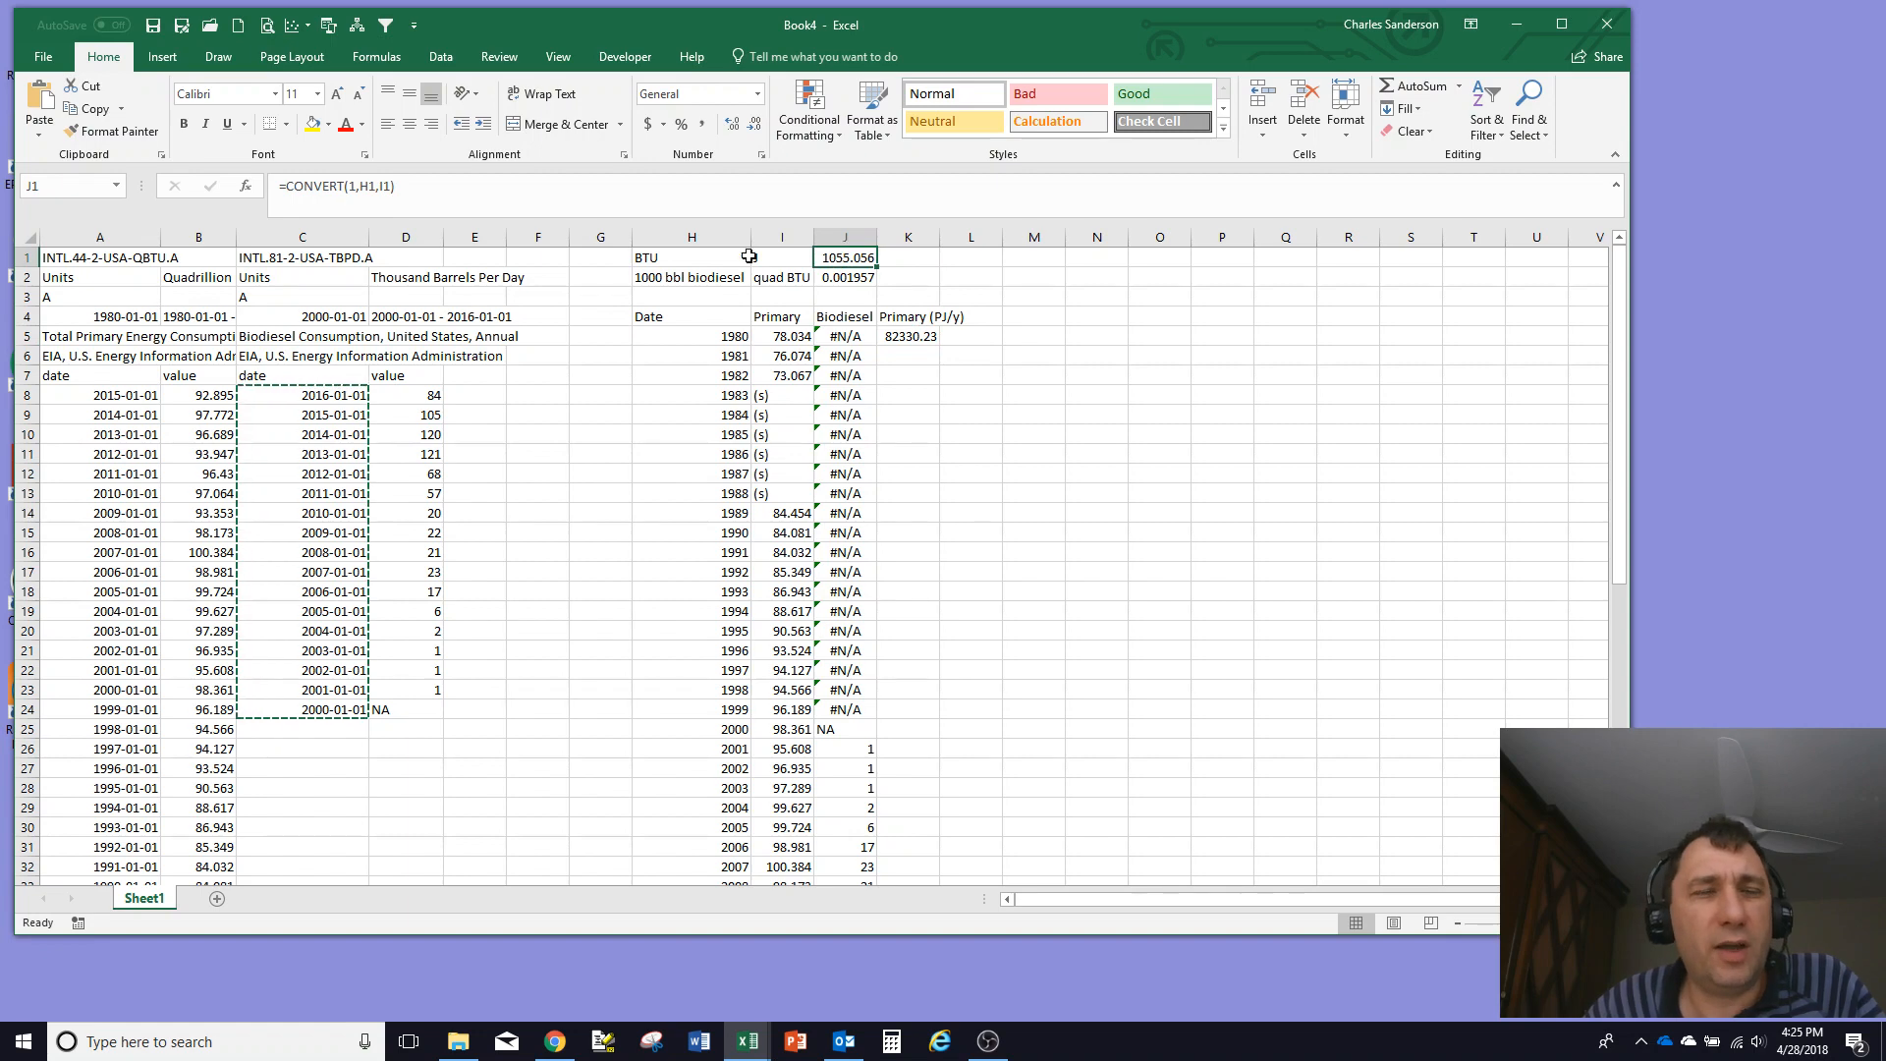
click(55, 186)
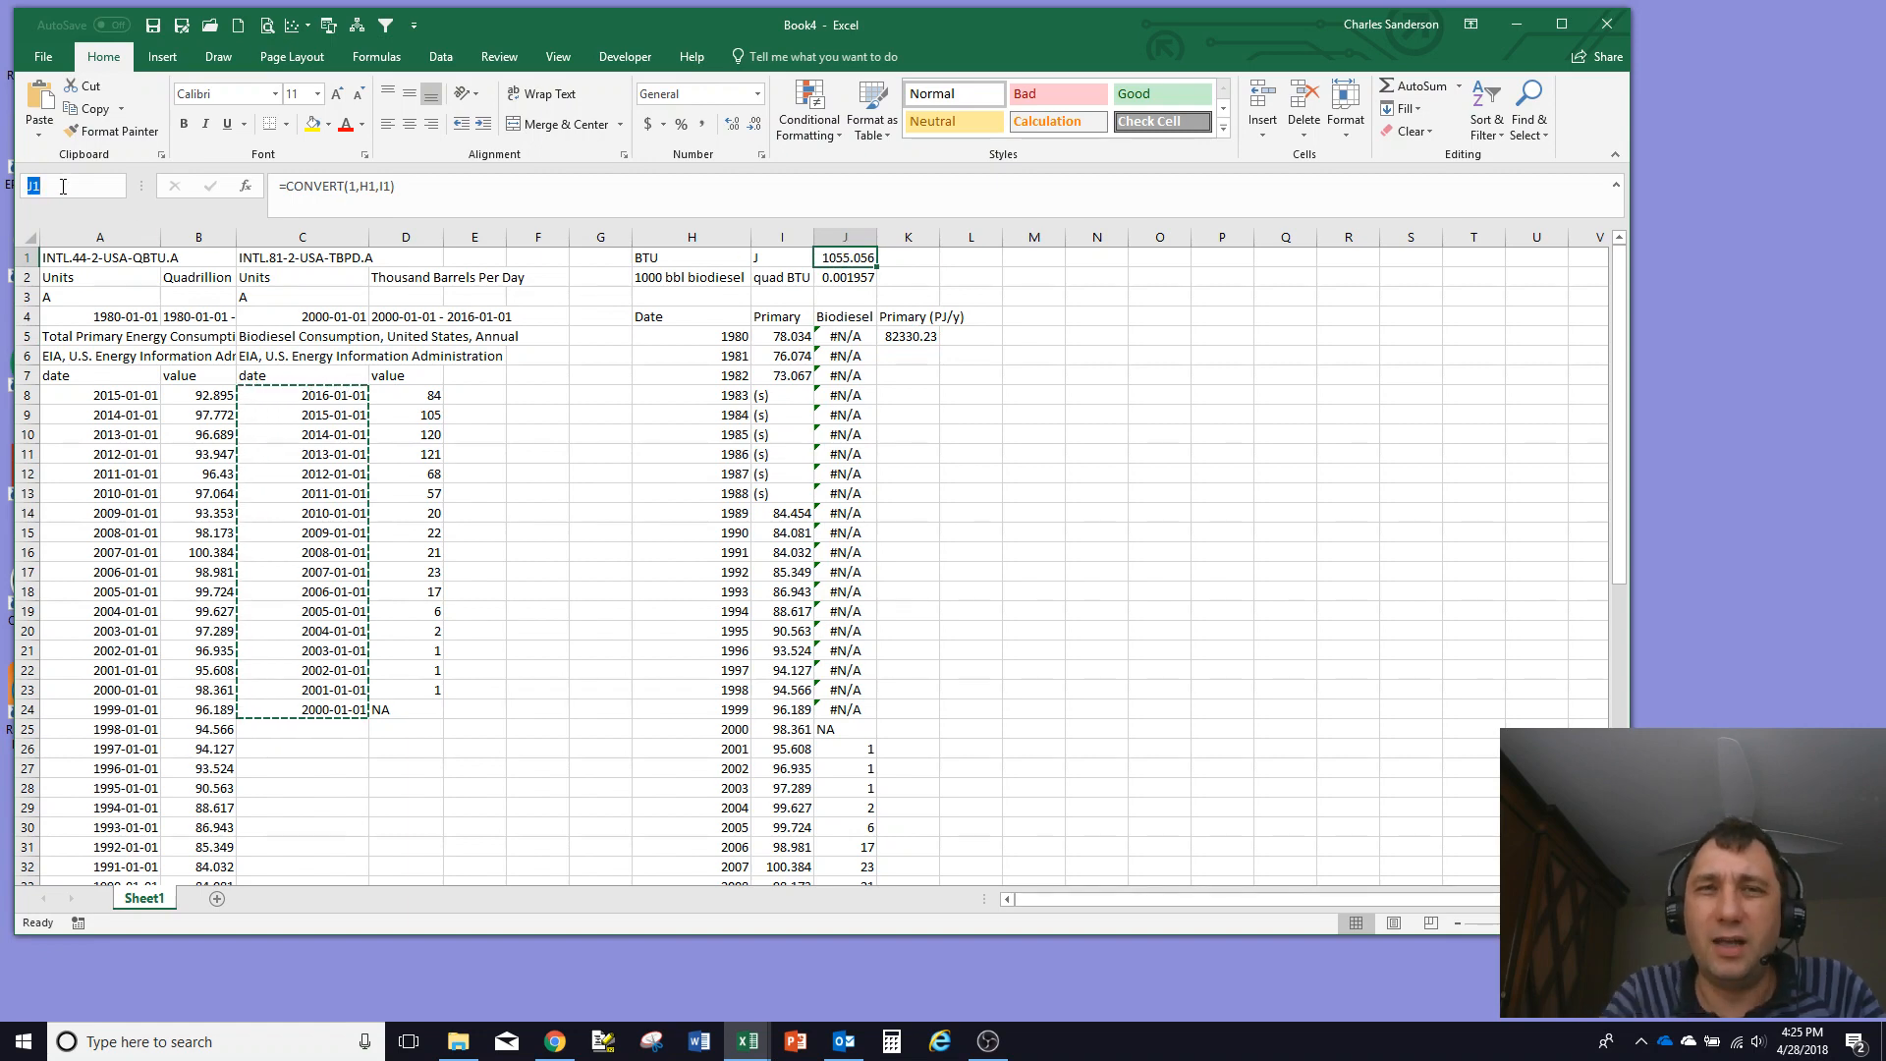
text(BTU_)
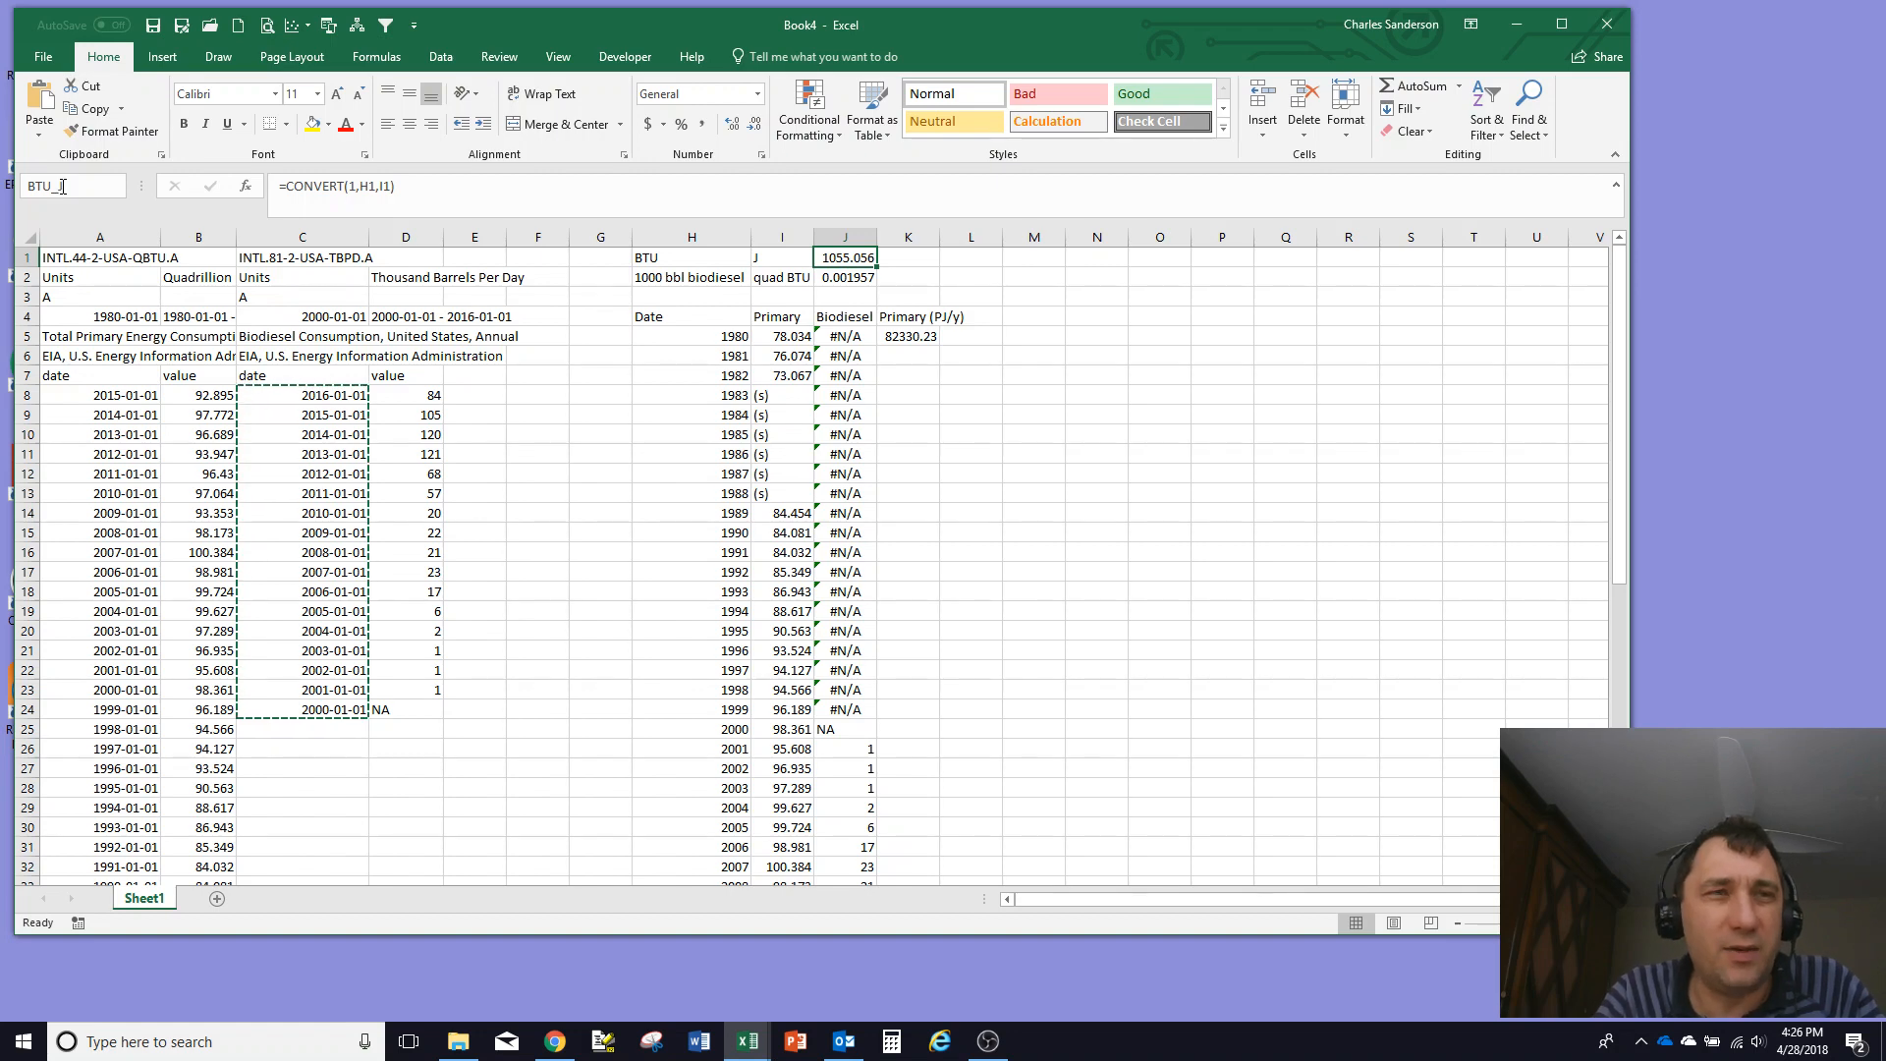
text(J)
key(Return)
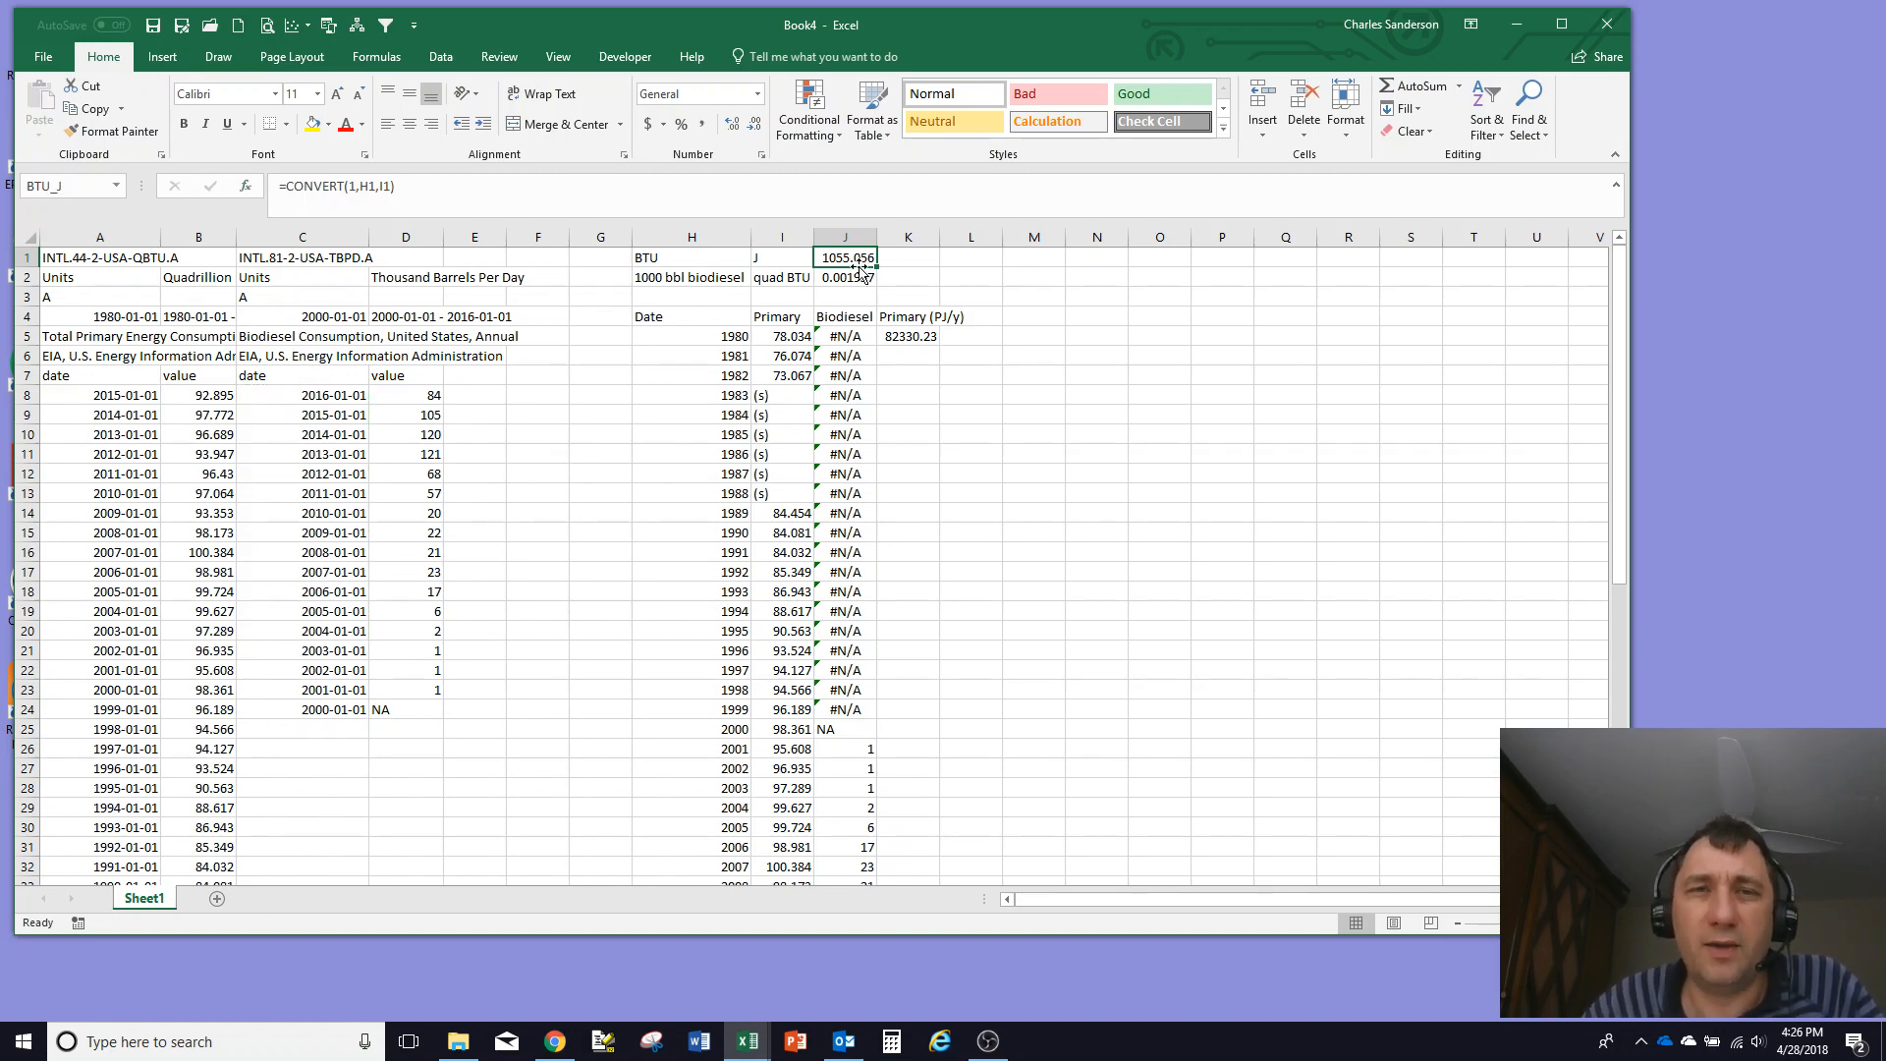
Step: Define the name bbl_BTU for the biodiesel barrel-to-quad BTU conversion factor in J2
key(Down)
click(69, 183)
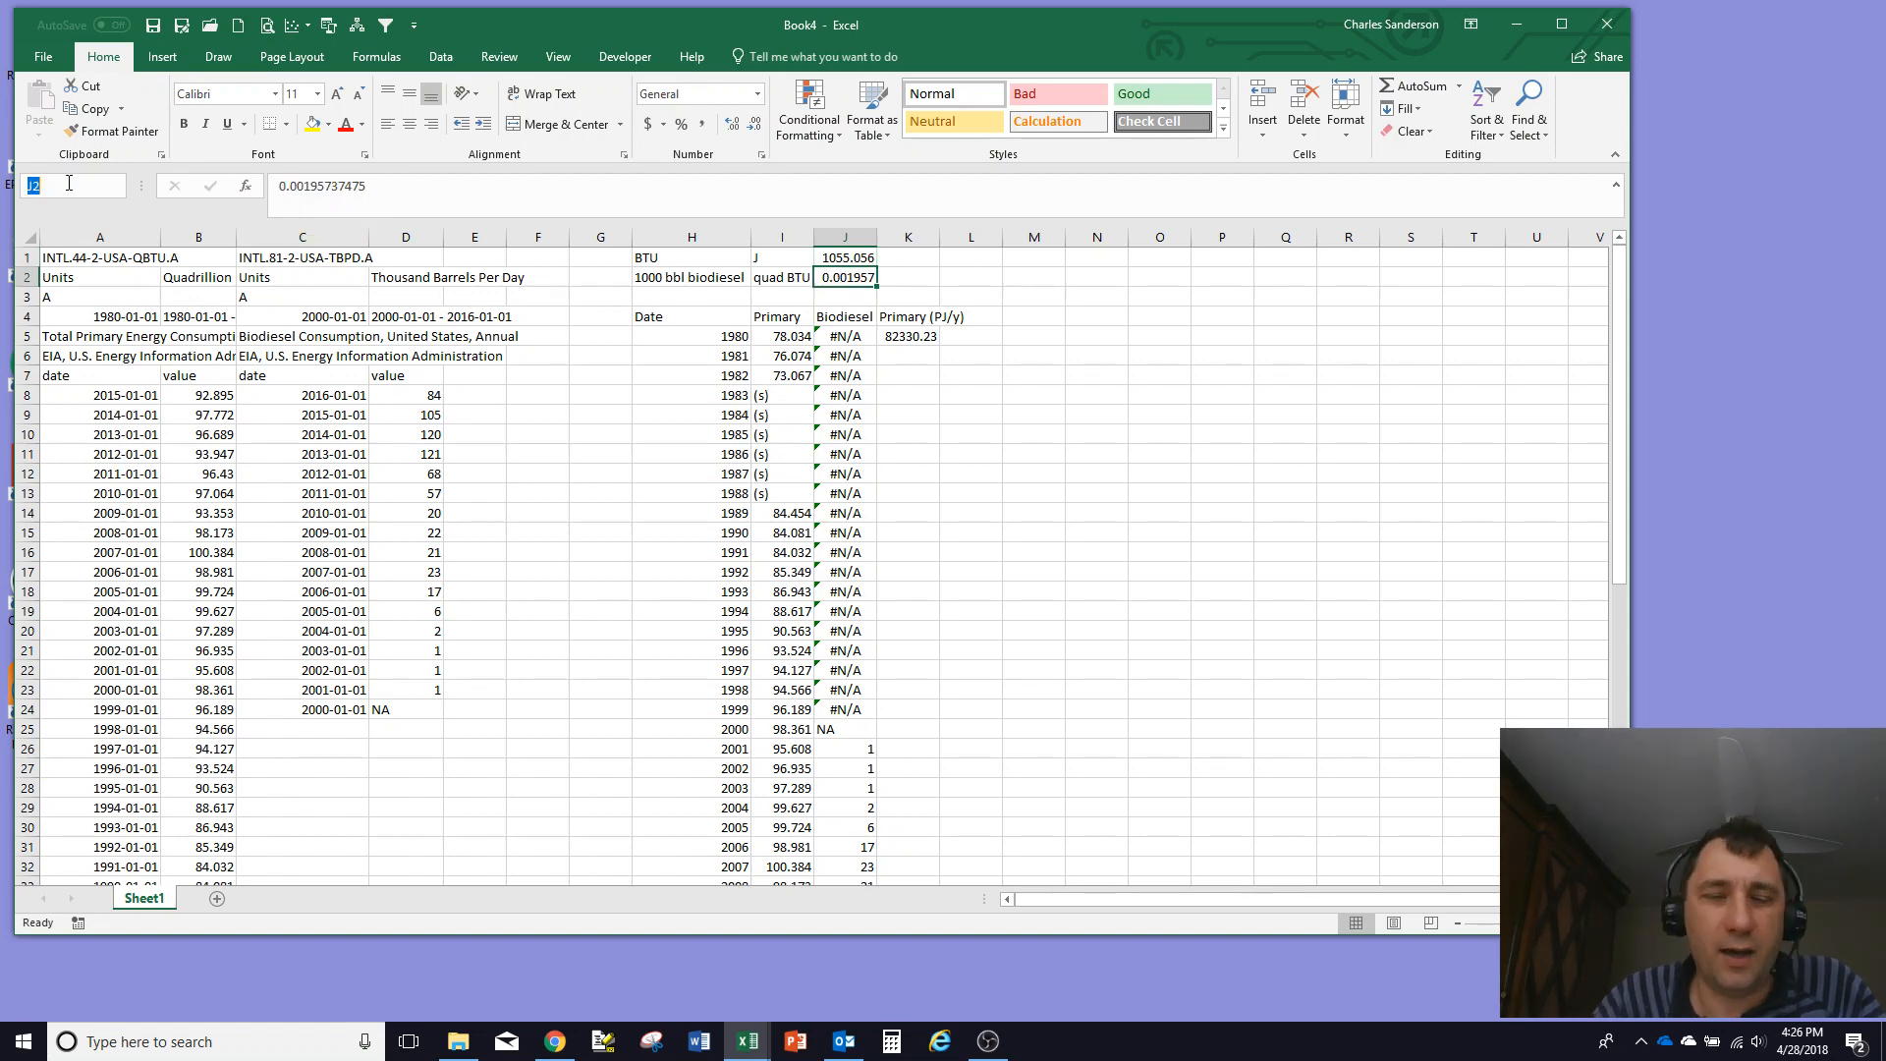
text(b)
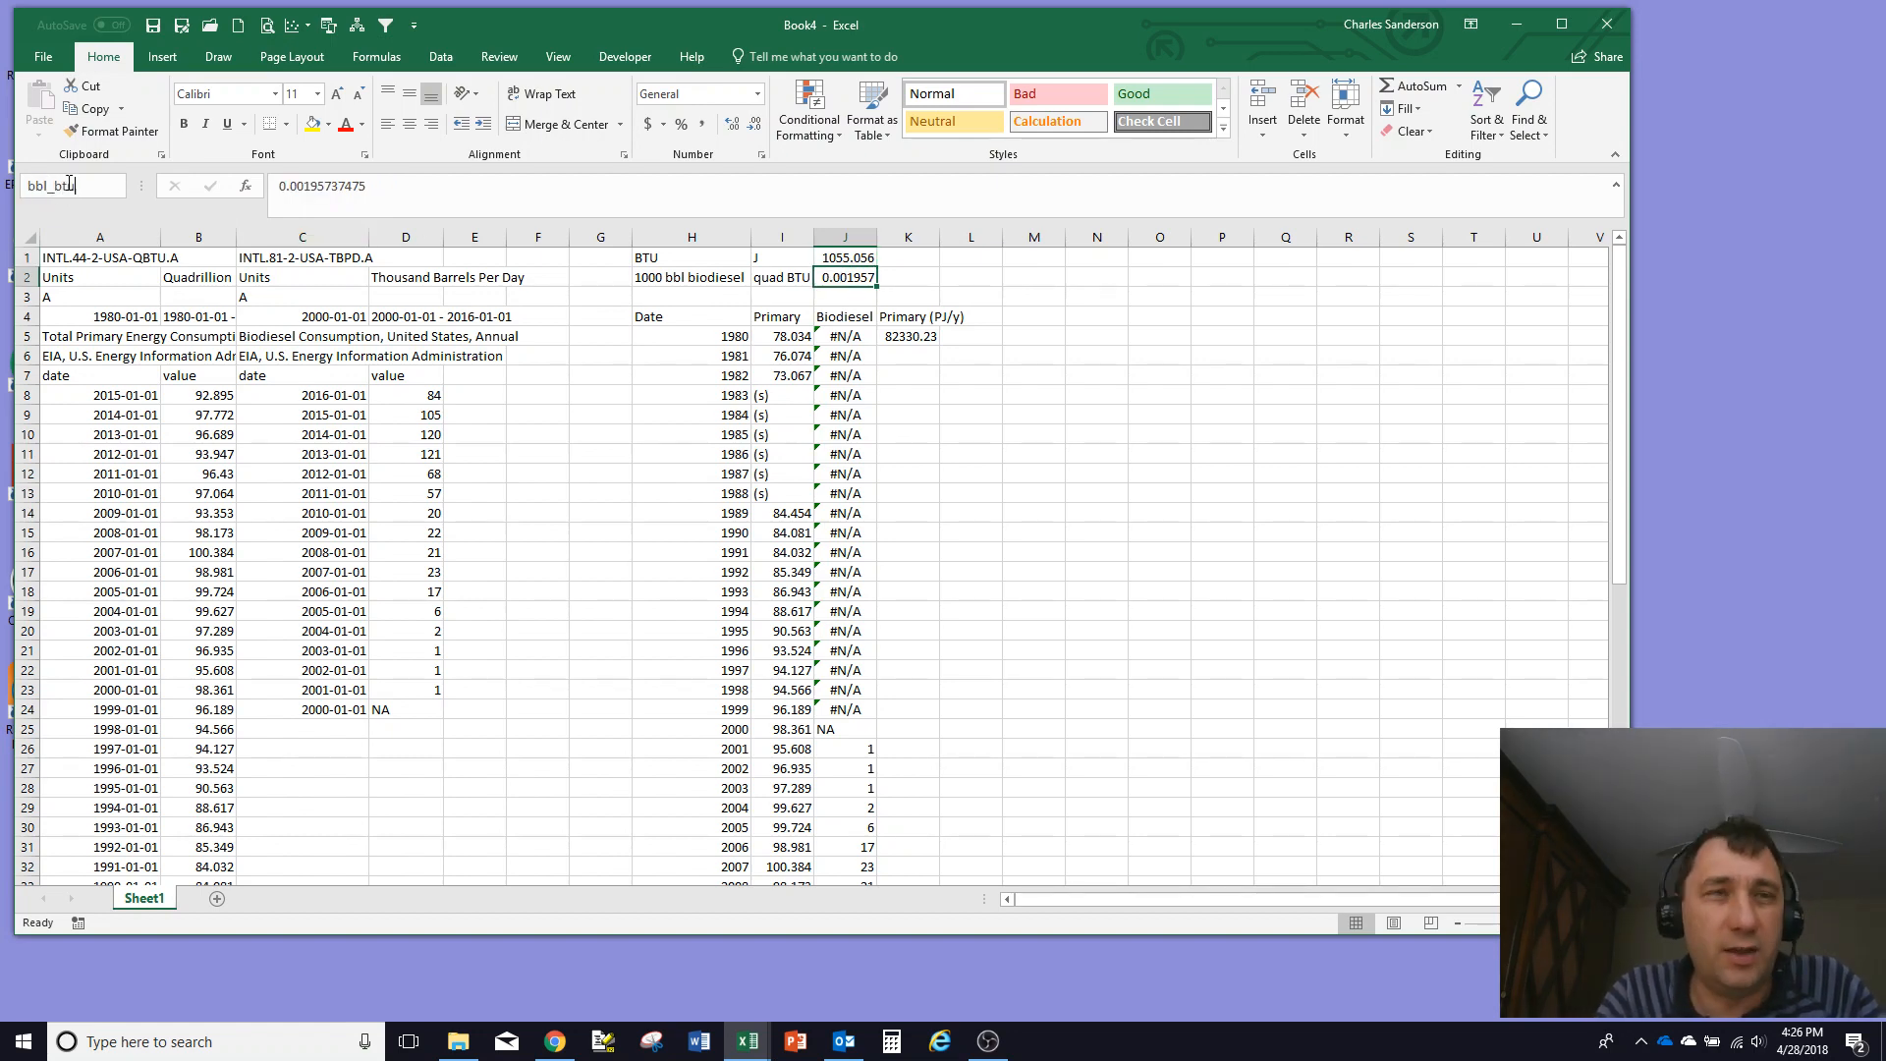
text(bl_BTU)
key(Return)
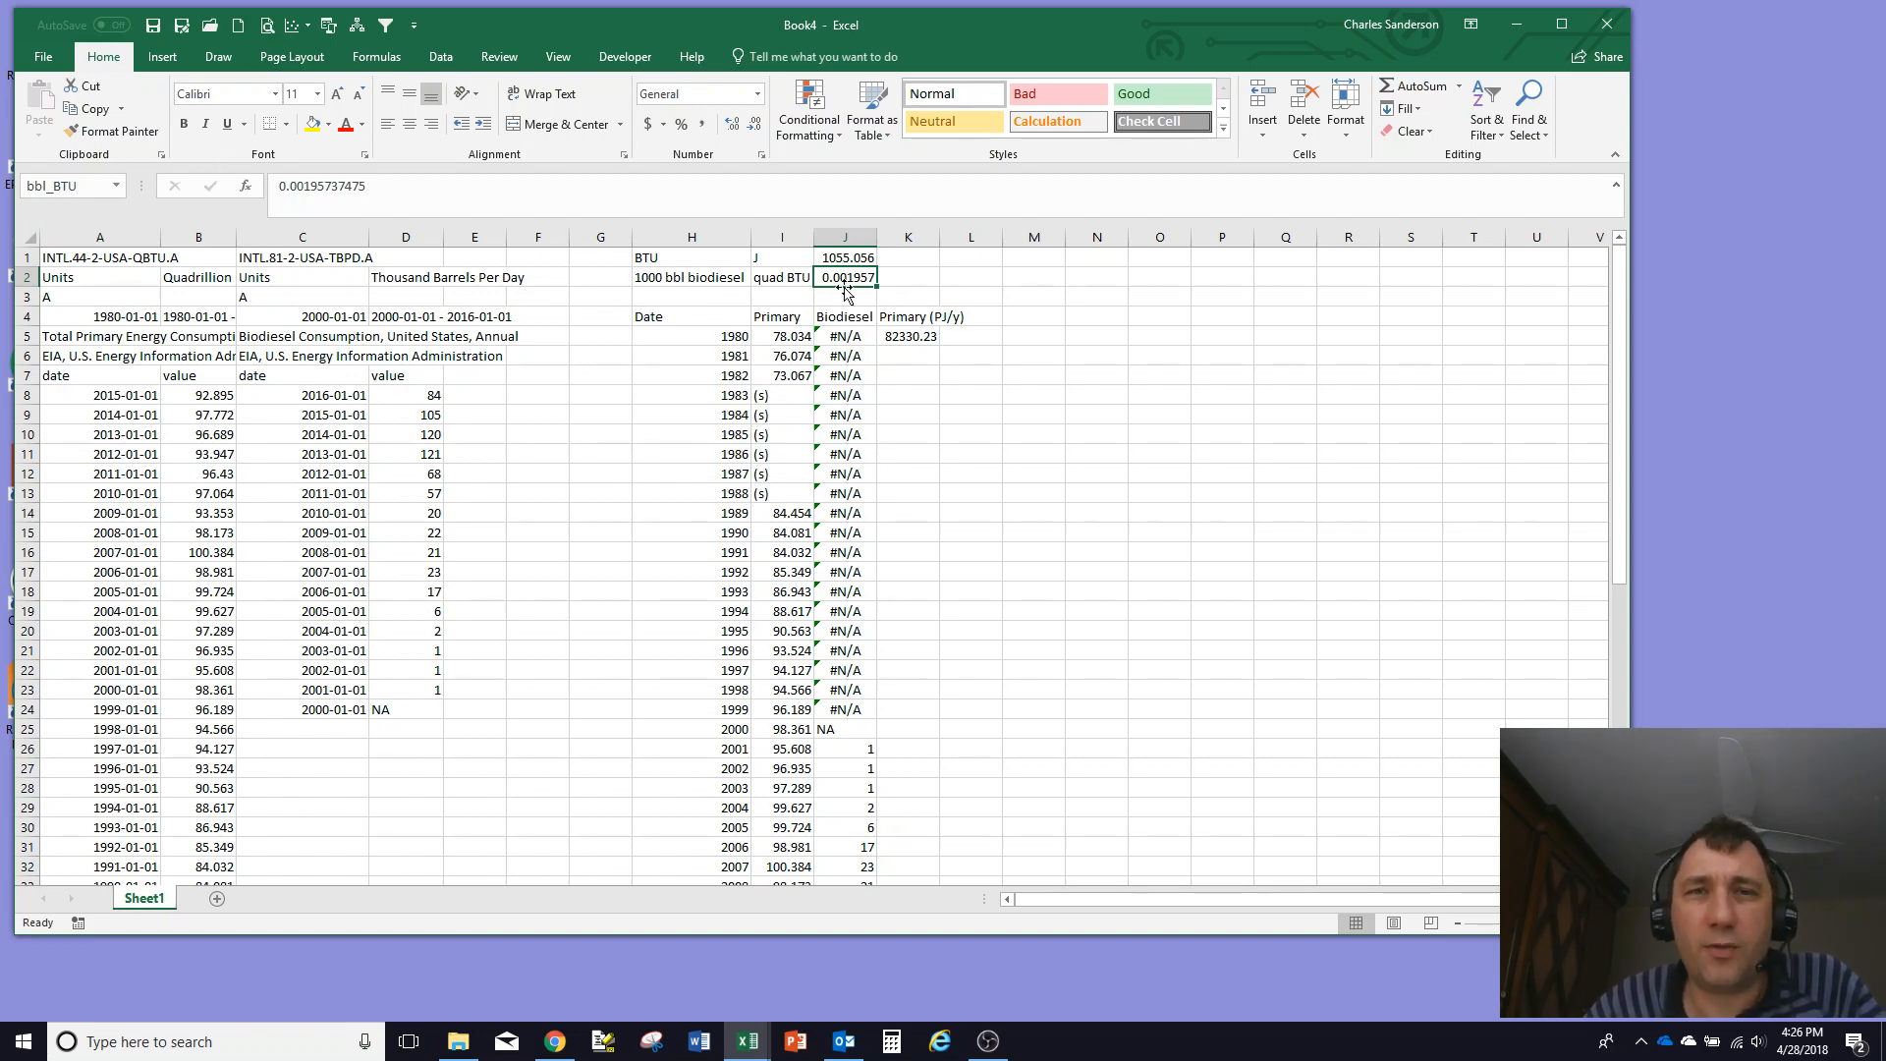
Step: Replace the J1 reference in K5's formula with the name BTU_J so it reads =I5*BTU_J
click(912, 336)
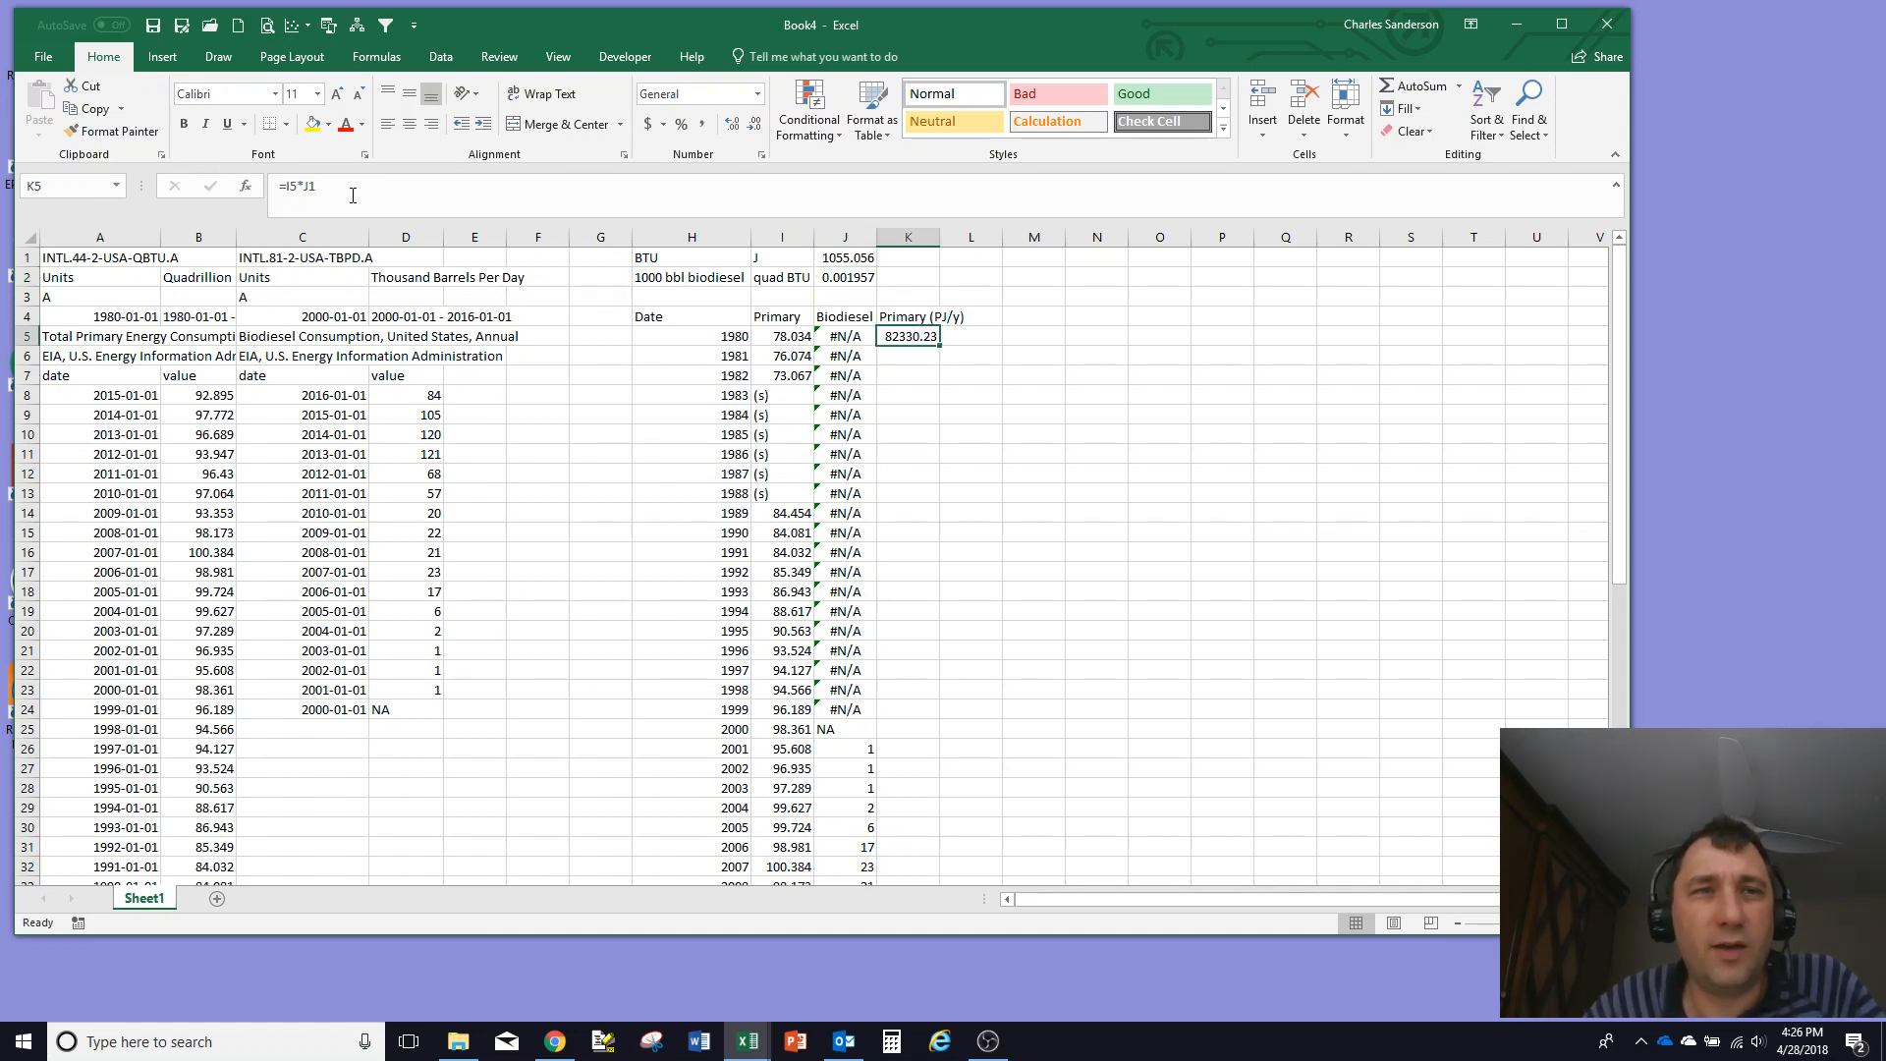
double_click(311, 187)
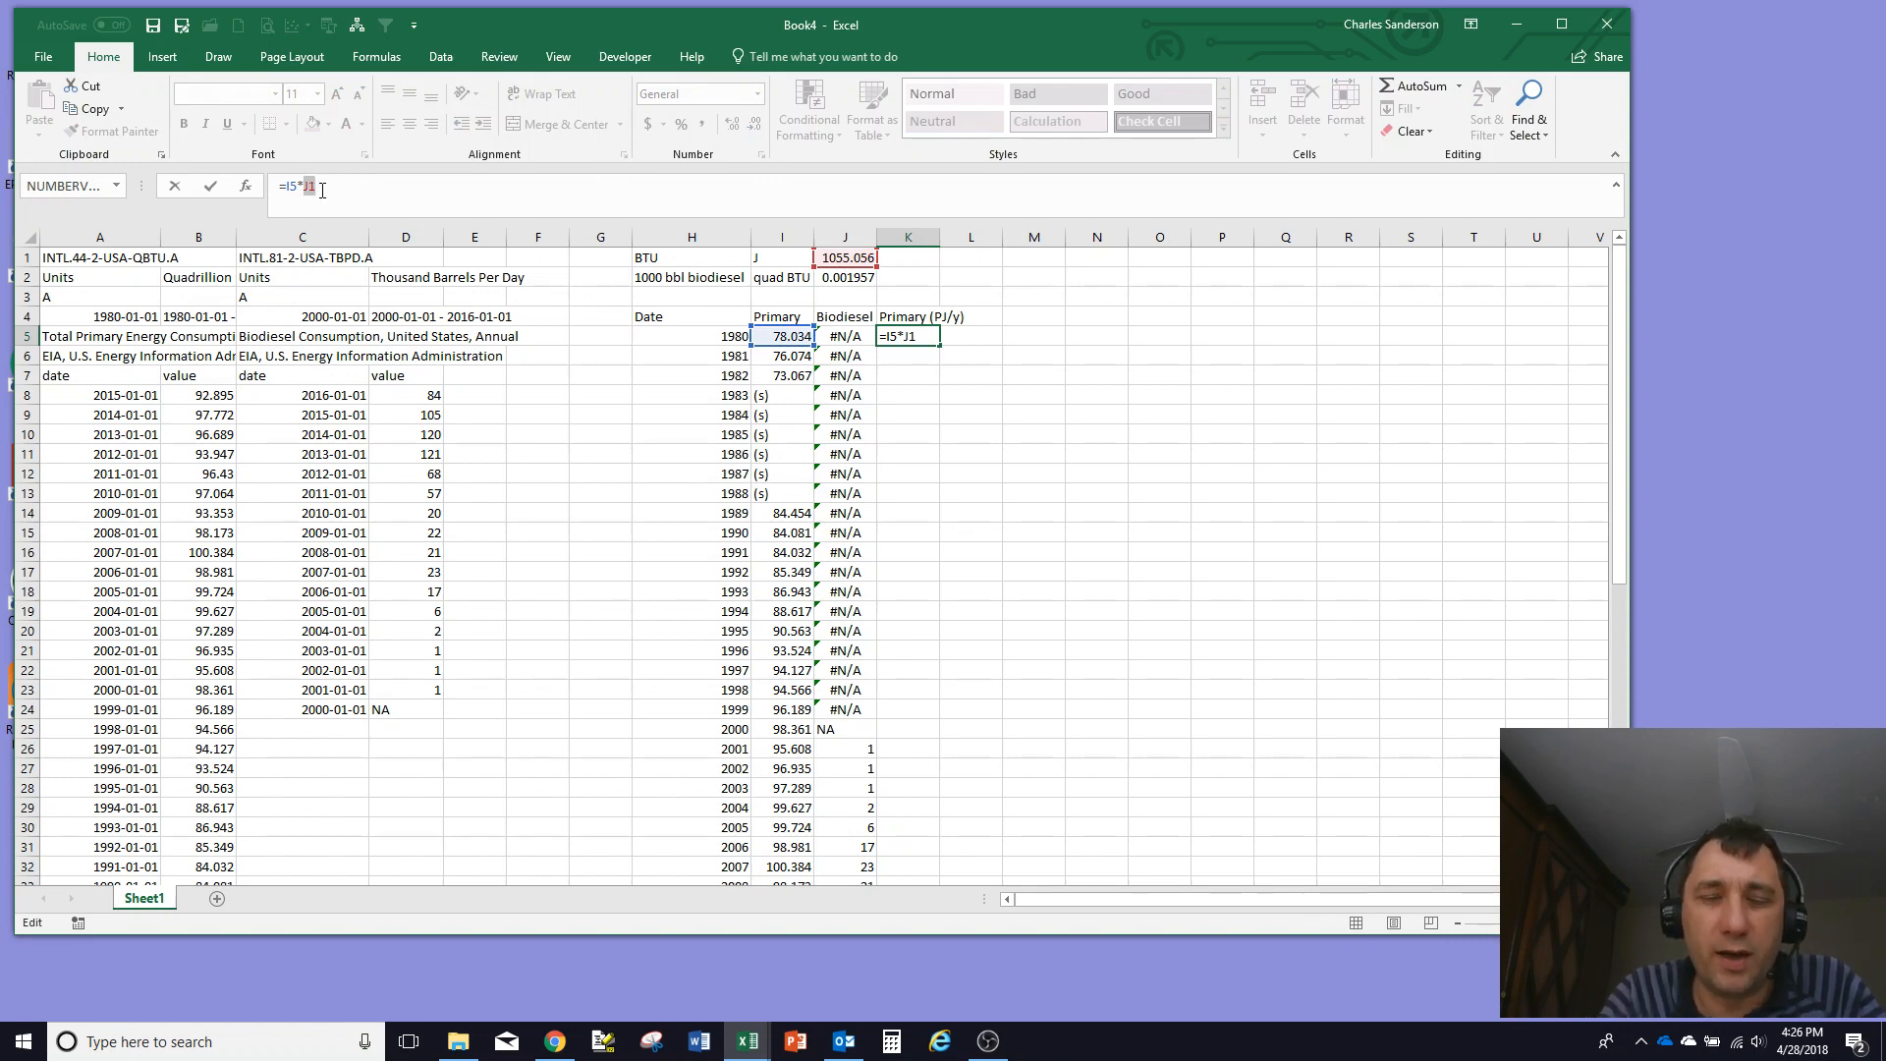
text(bt)
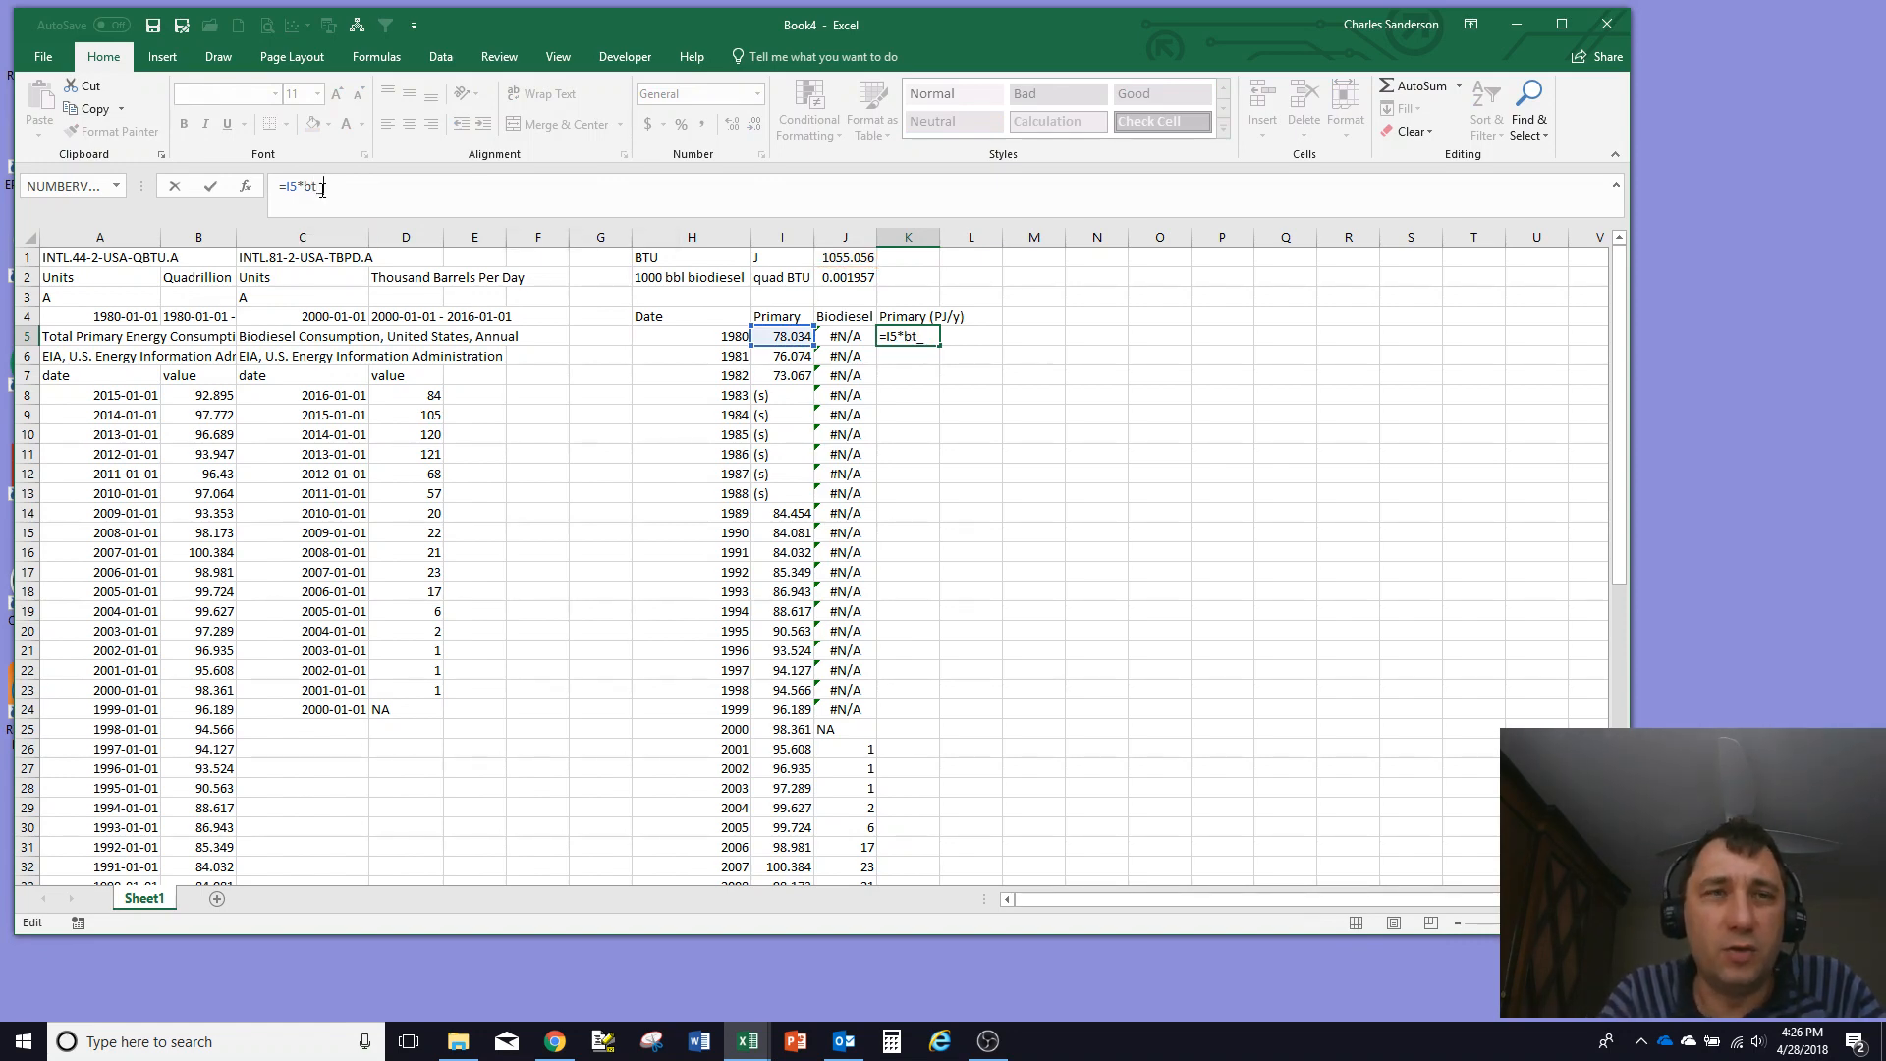
key(Tab)
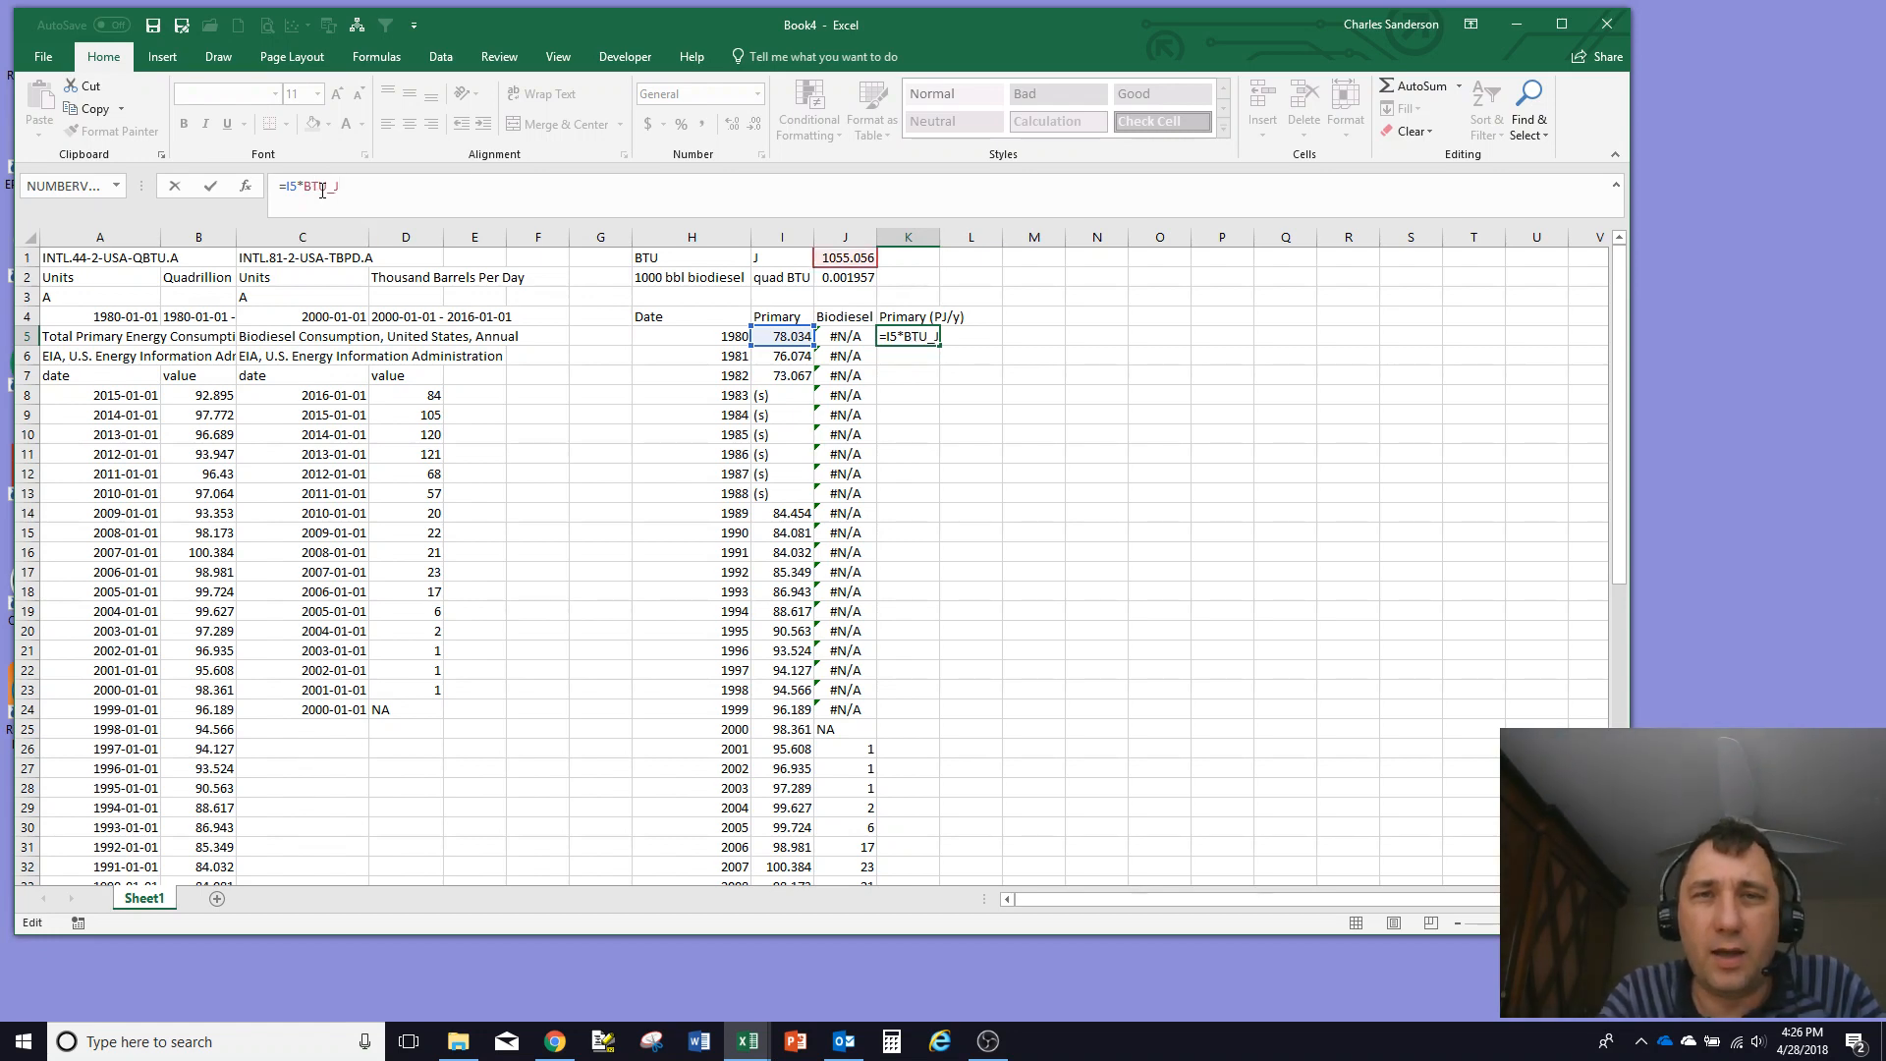
key(Return)
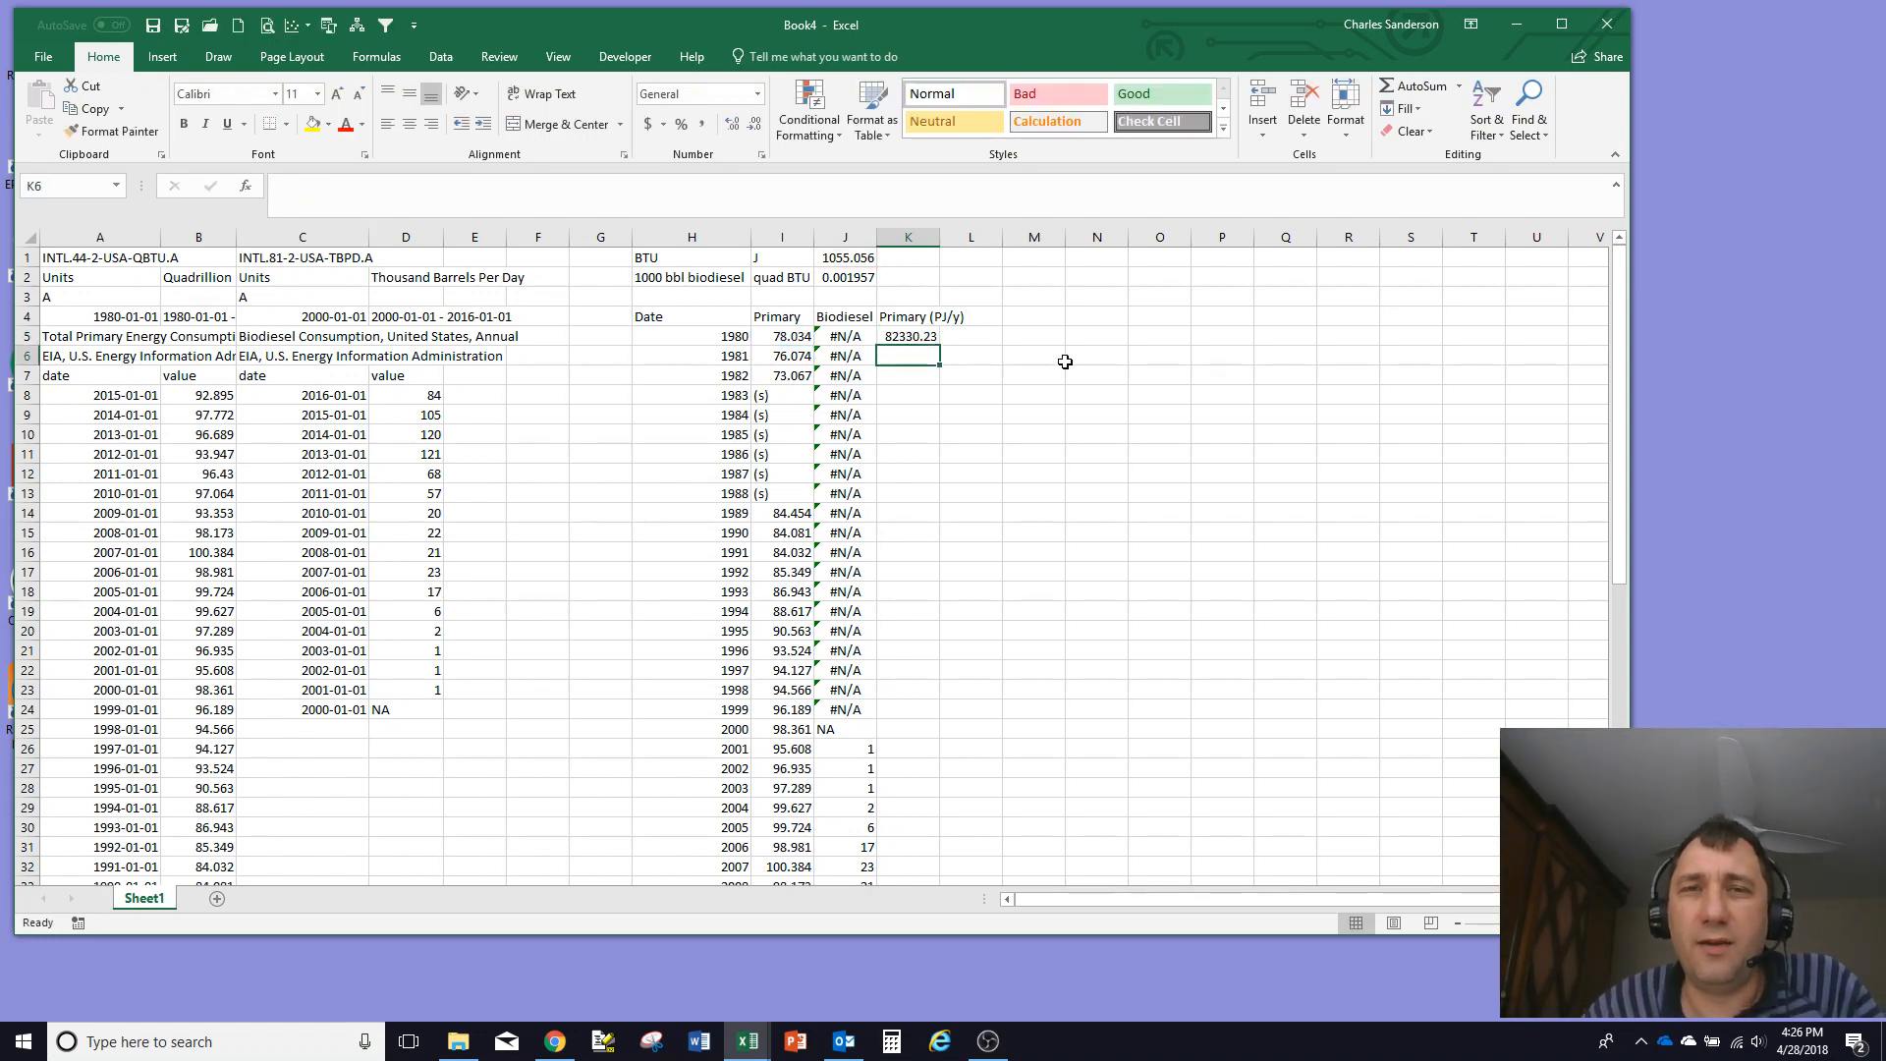
Step: Fill K5's primary energy conversion formula down column K and check the copied formula in K17
click(923, 337)
double_click(940, 345)
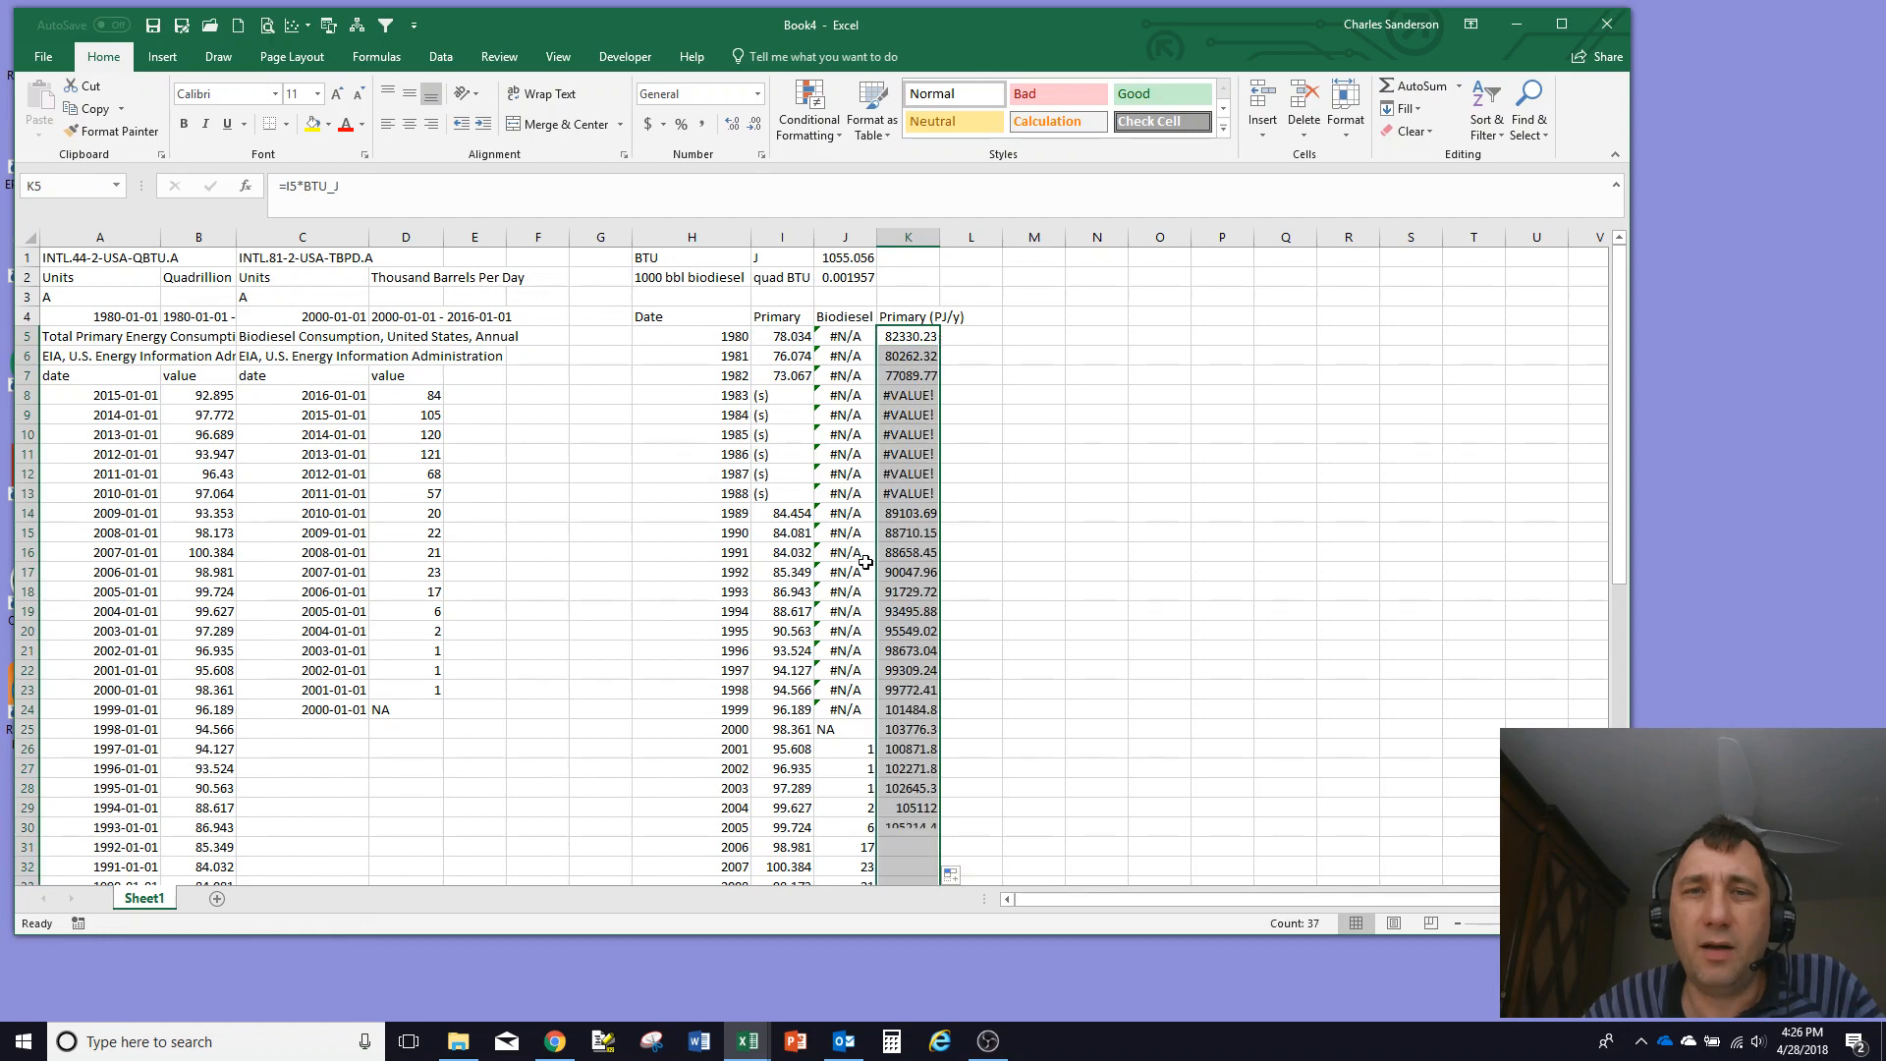
click(909, 568)
click(620, 188)
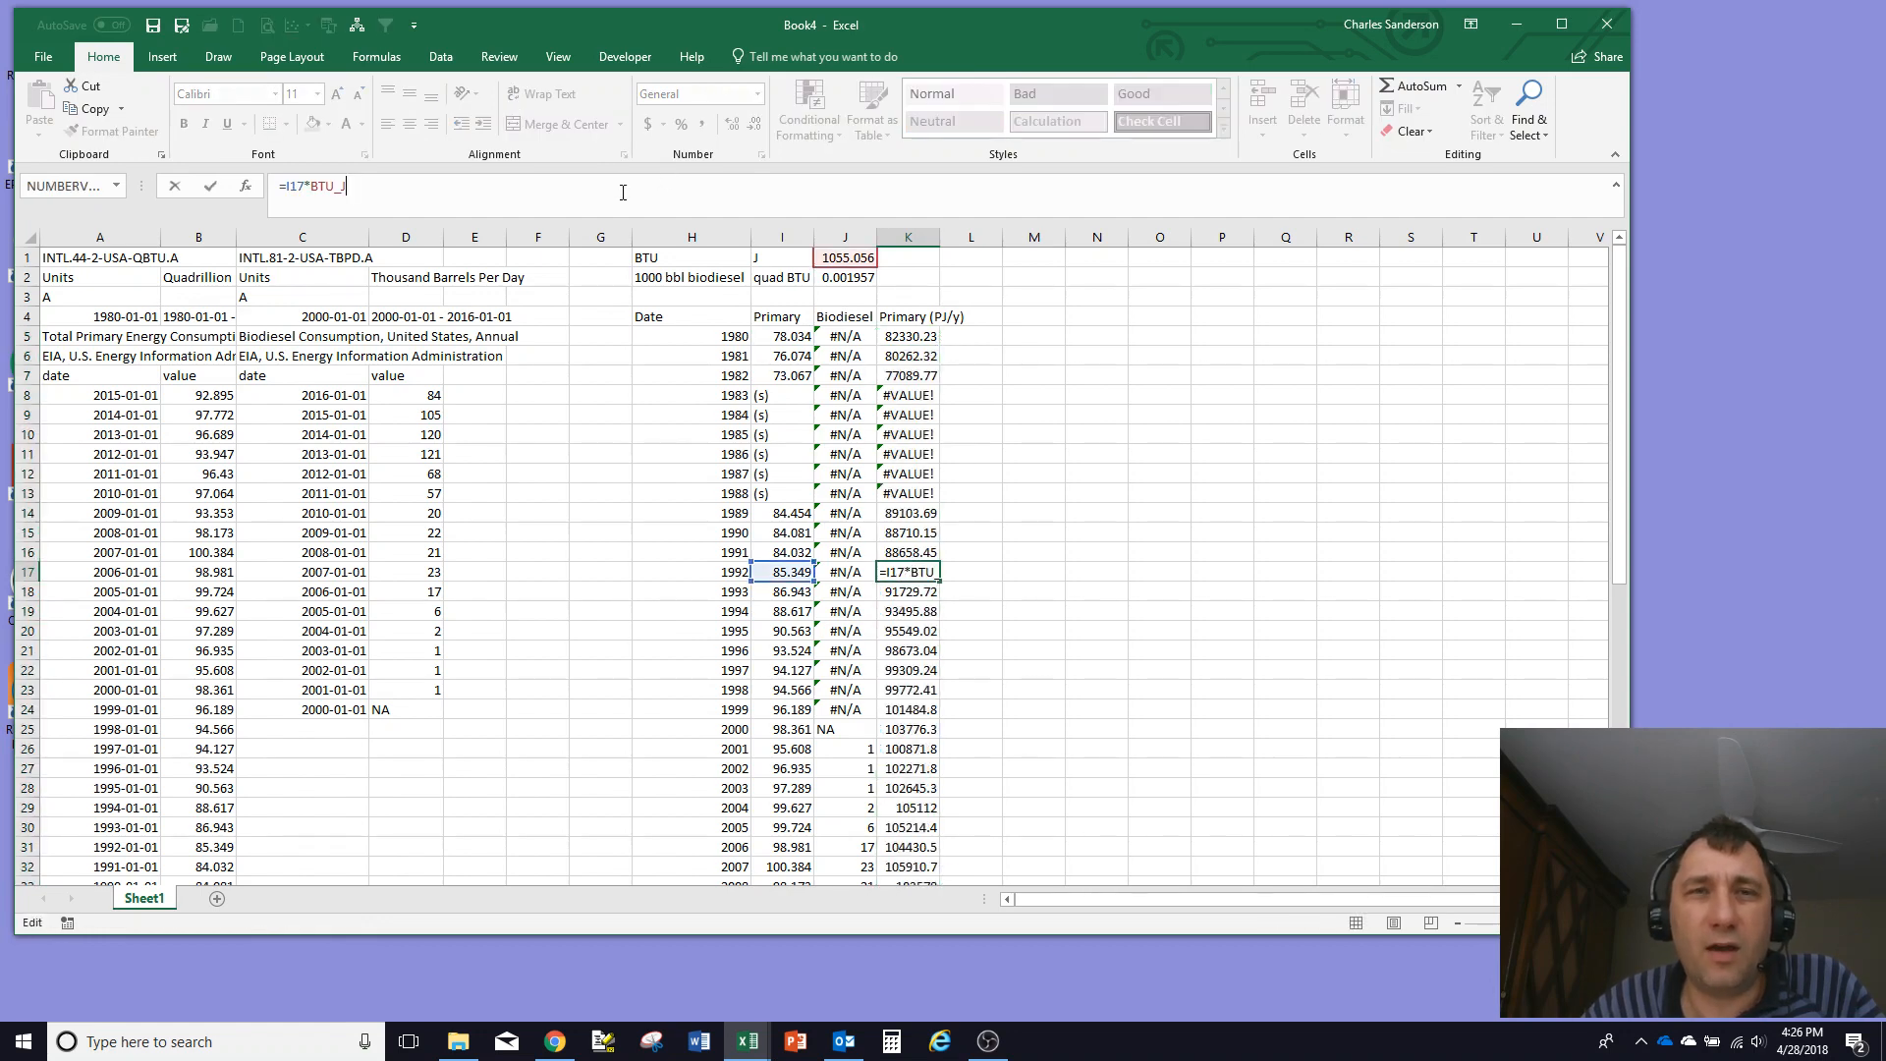
key(Escape)
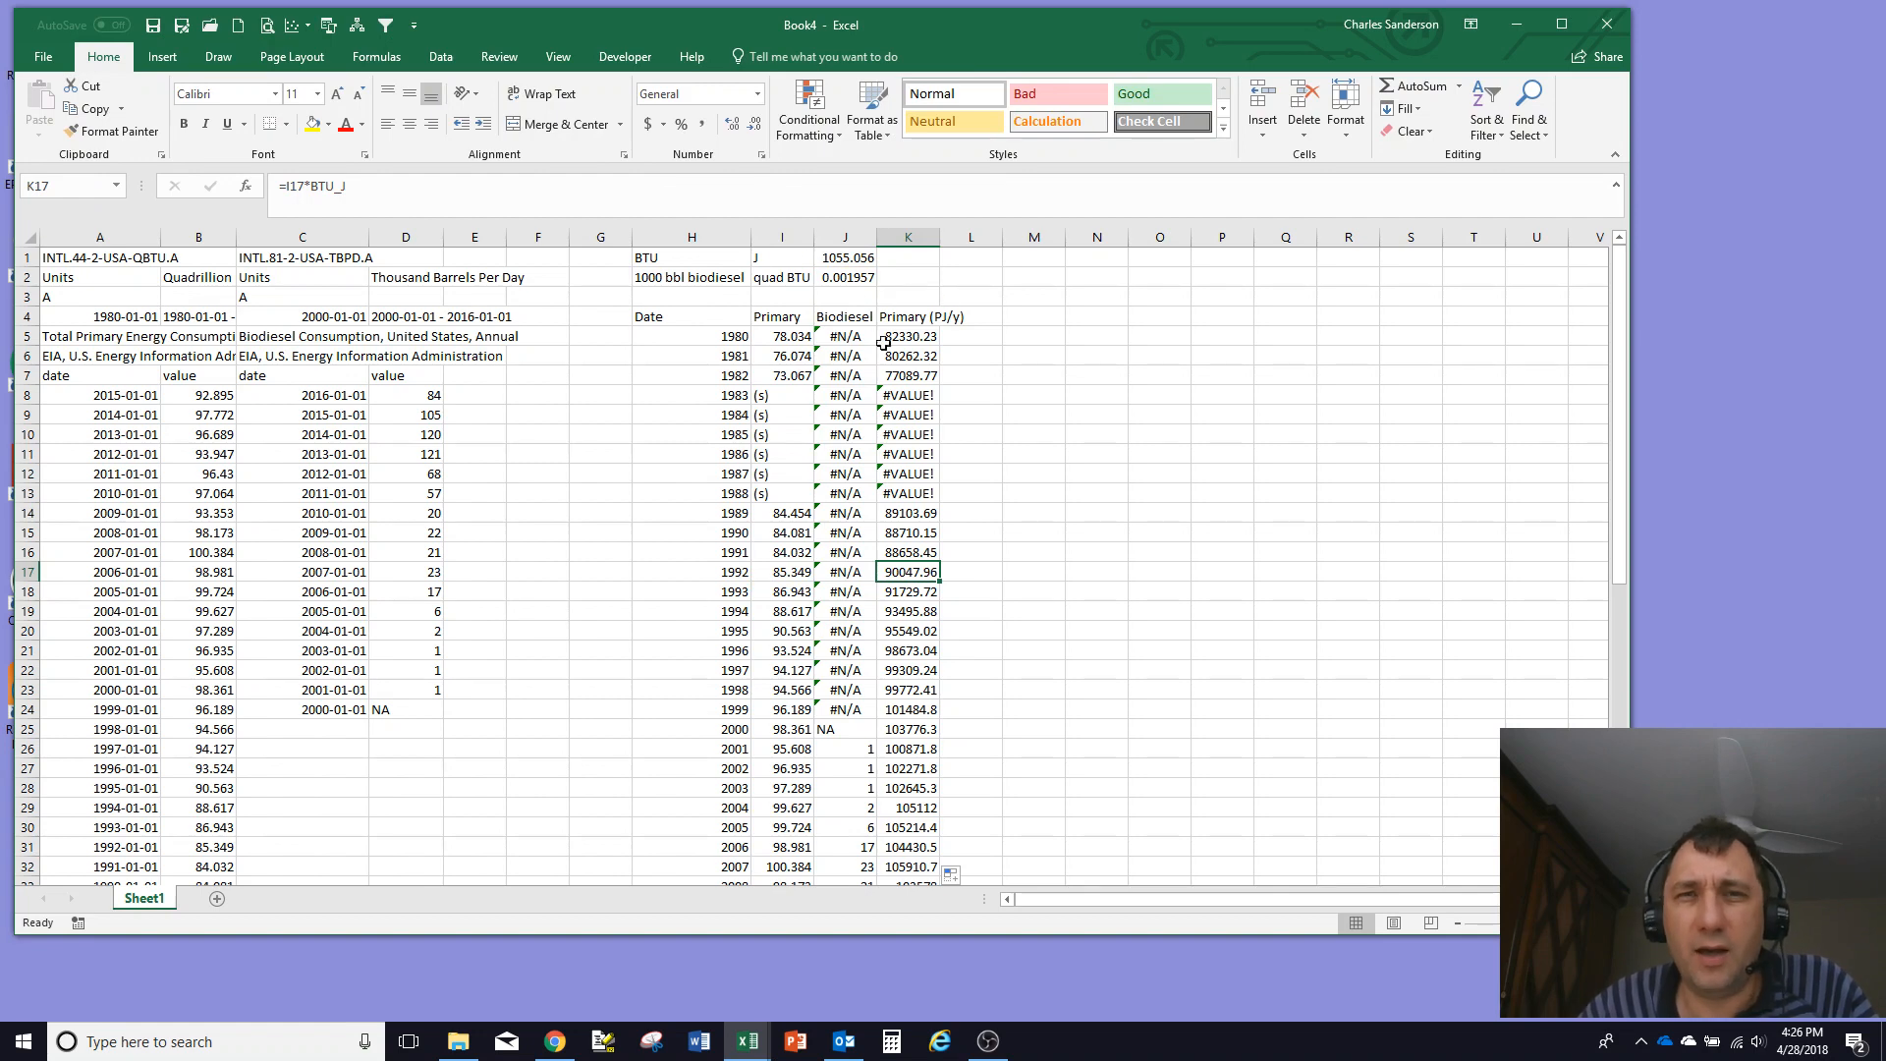
Step: Review the cells the defined names refer to in the Name Manager and inspect the 1983 primary energy formulas in I8 and K8
click(376, 61)
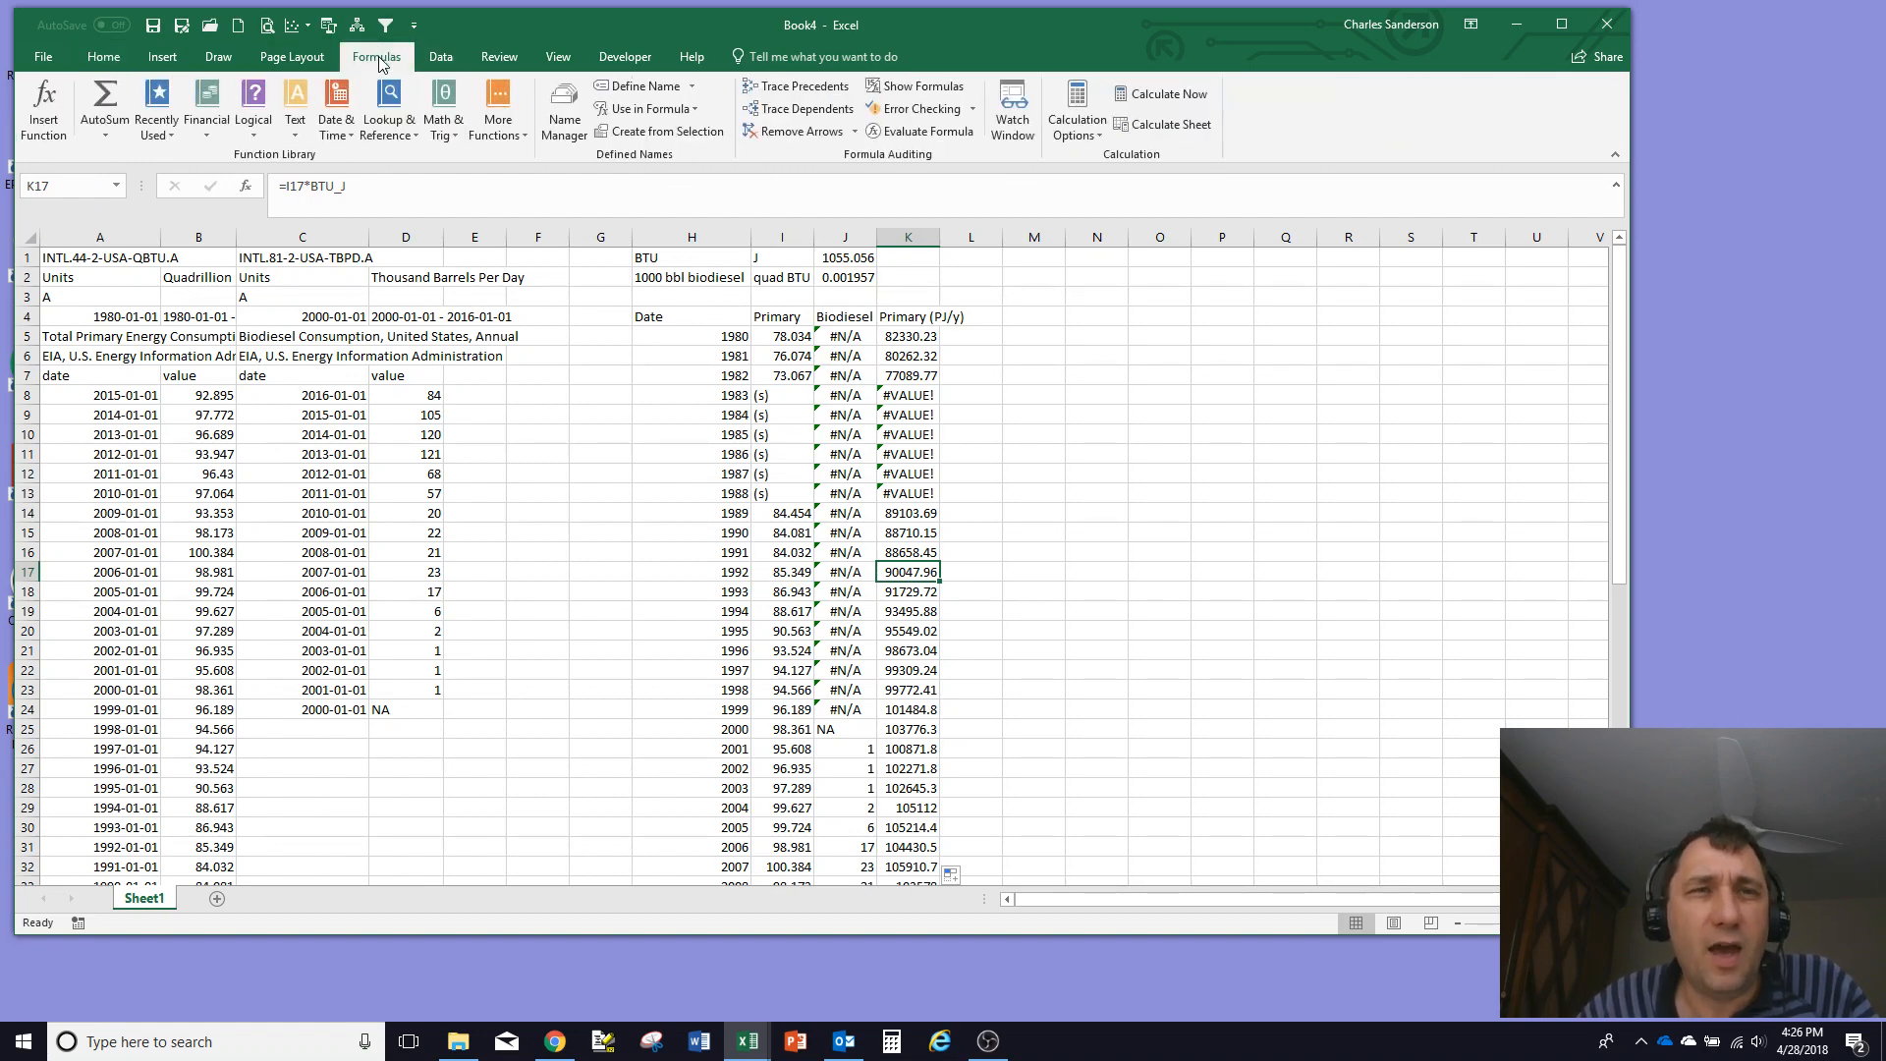
click(567, 116)
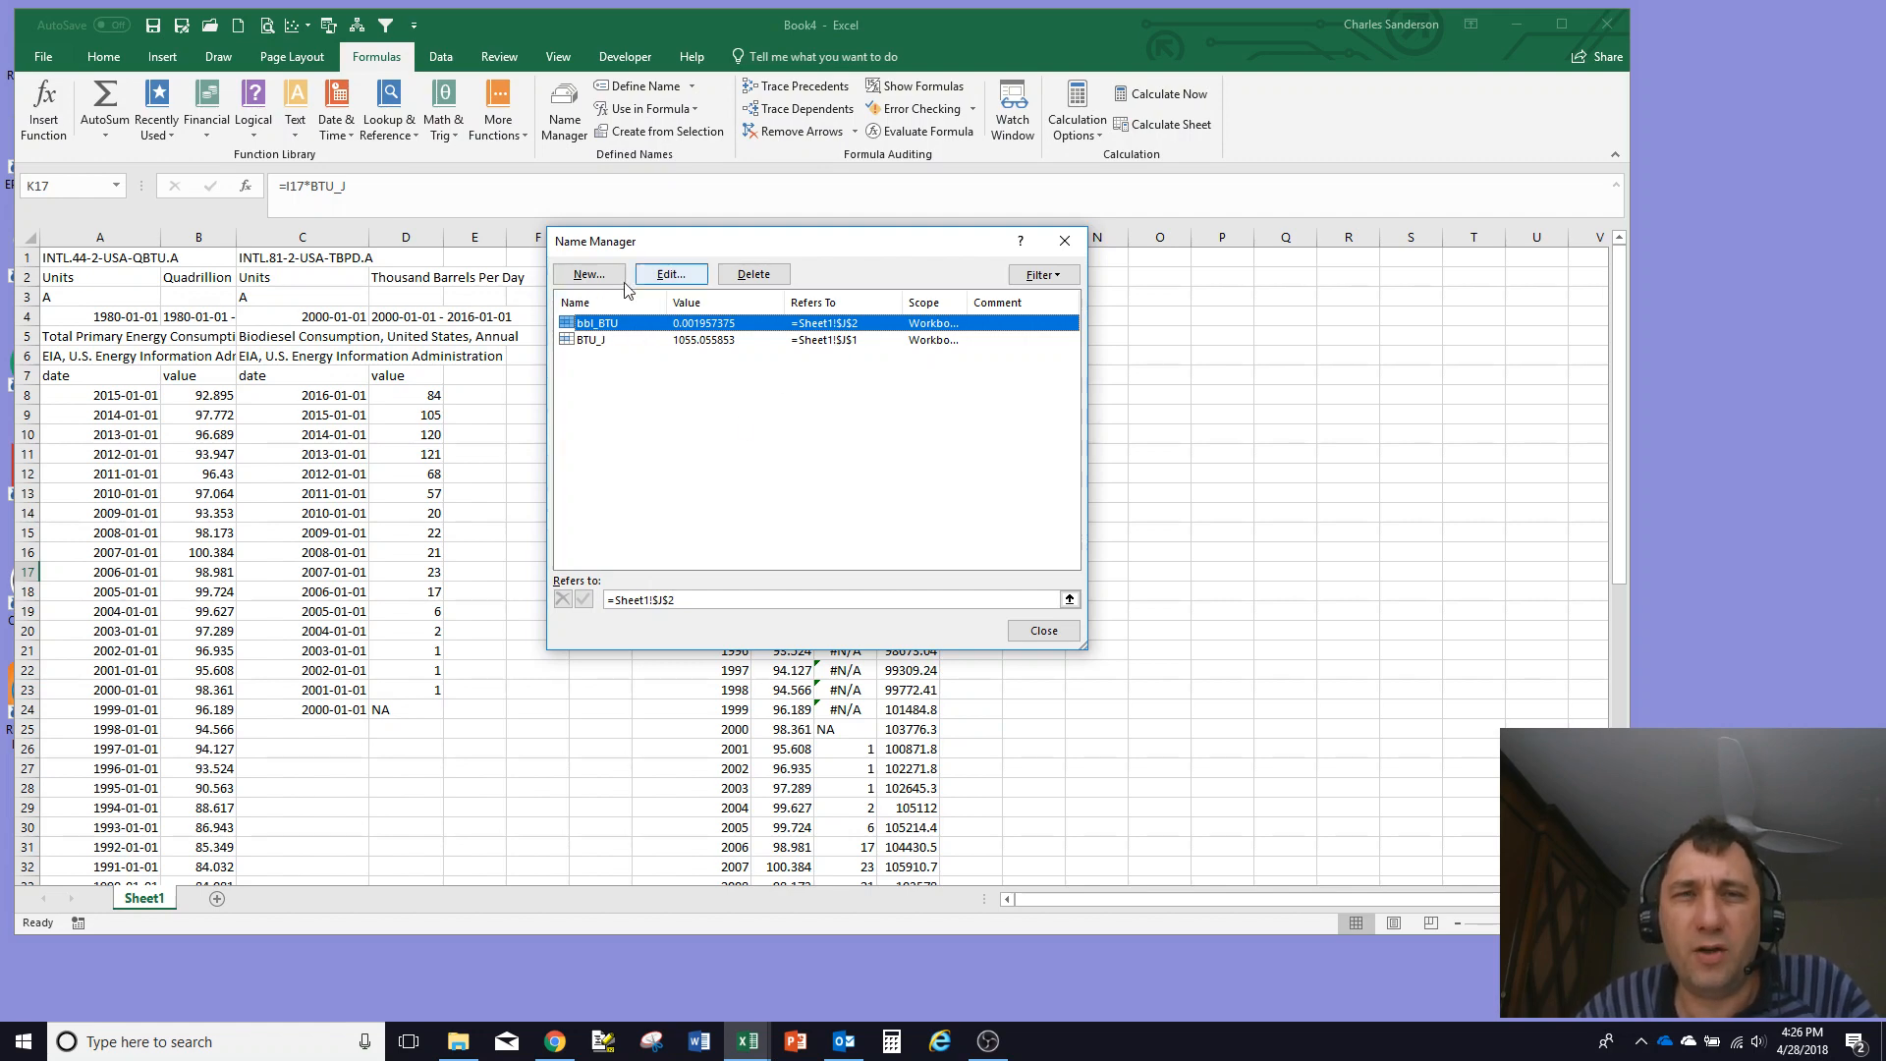
click(1044, 630)
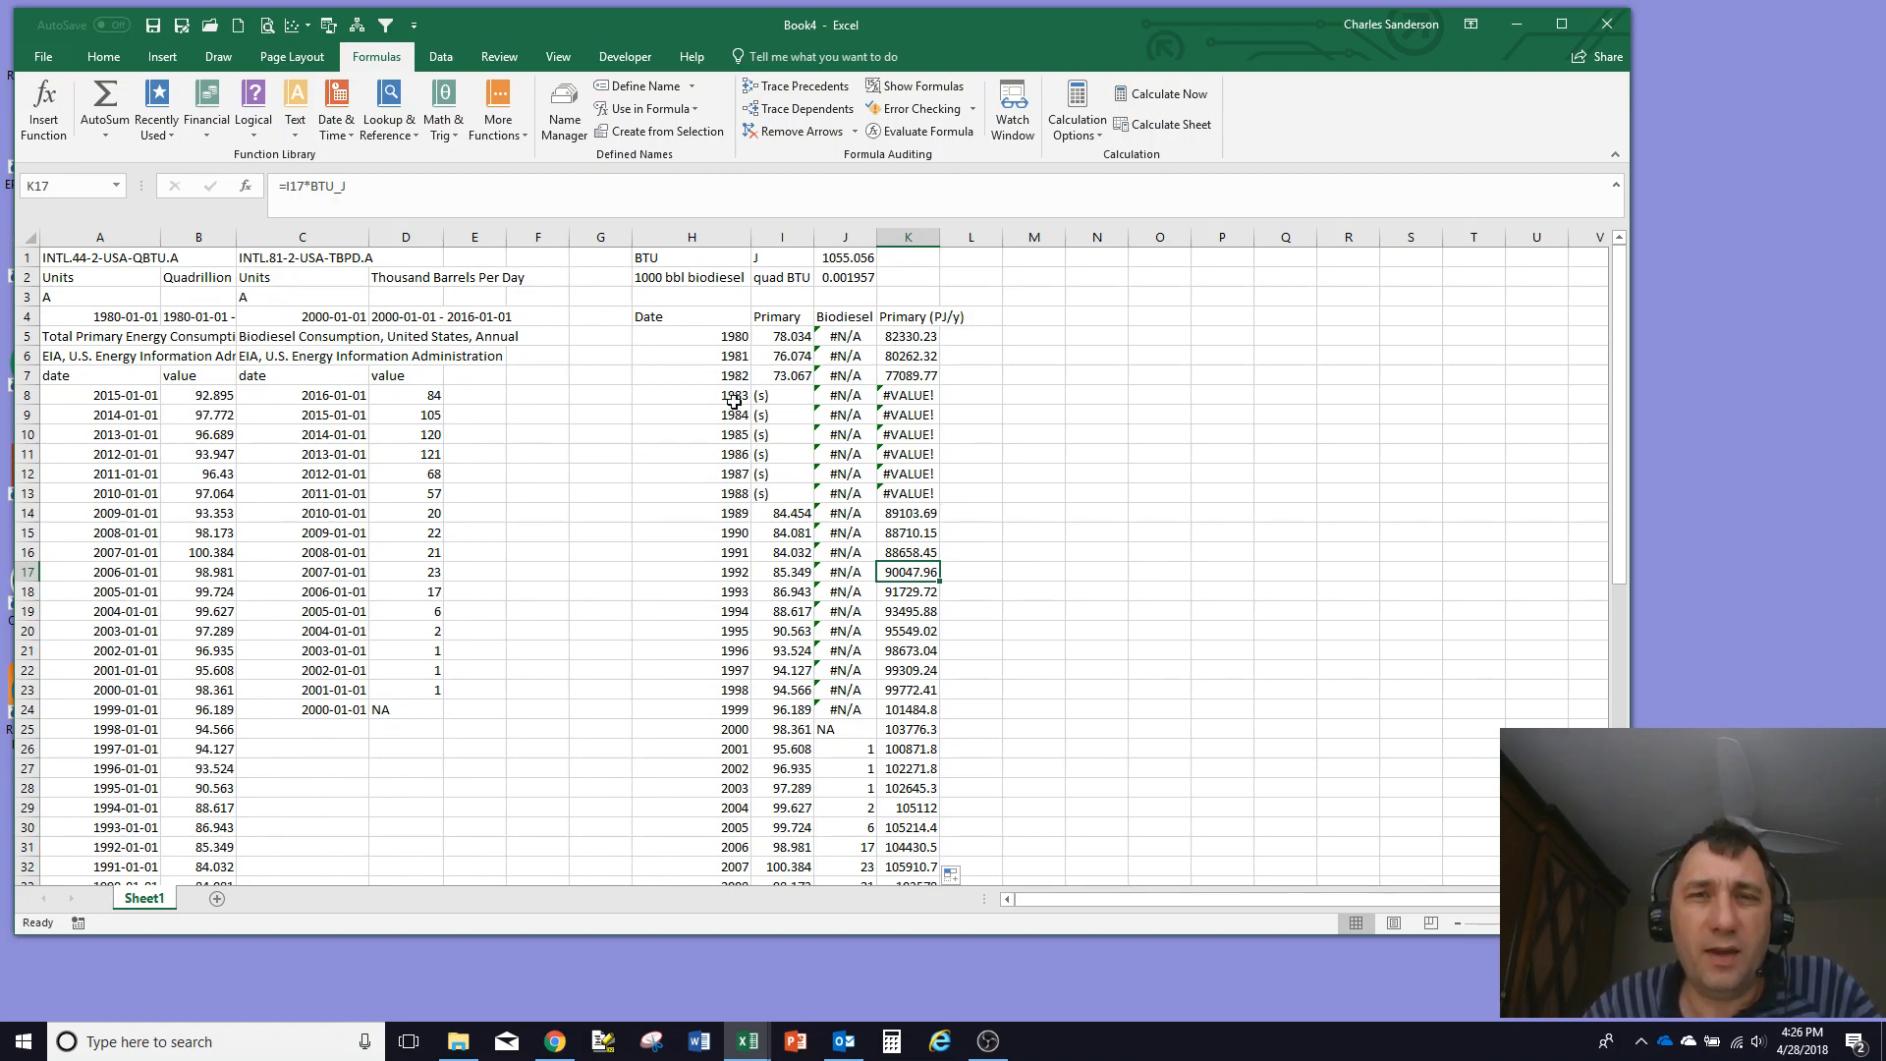
click(774, 393)
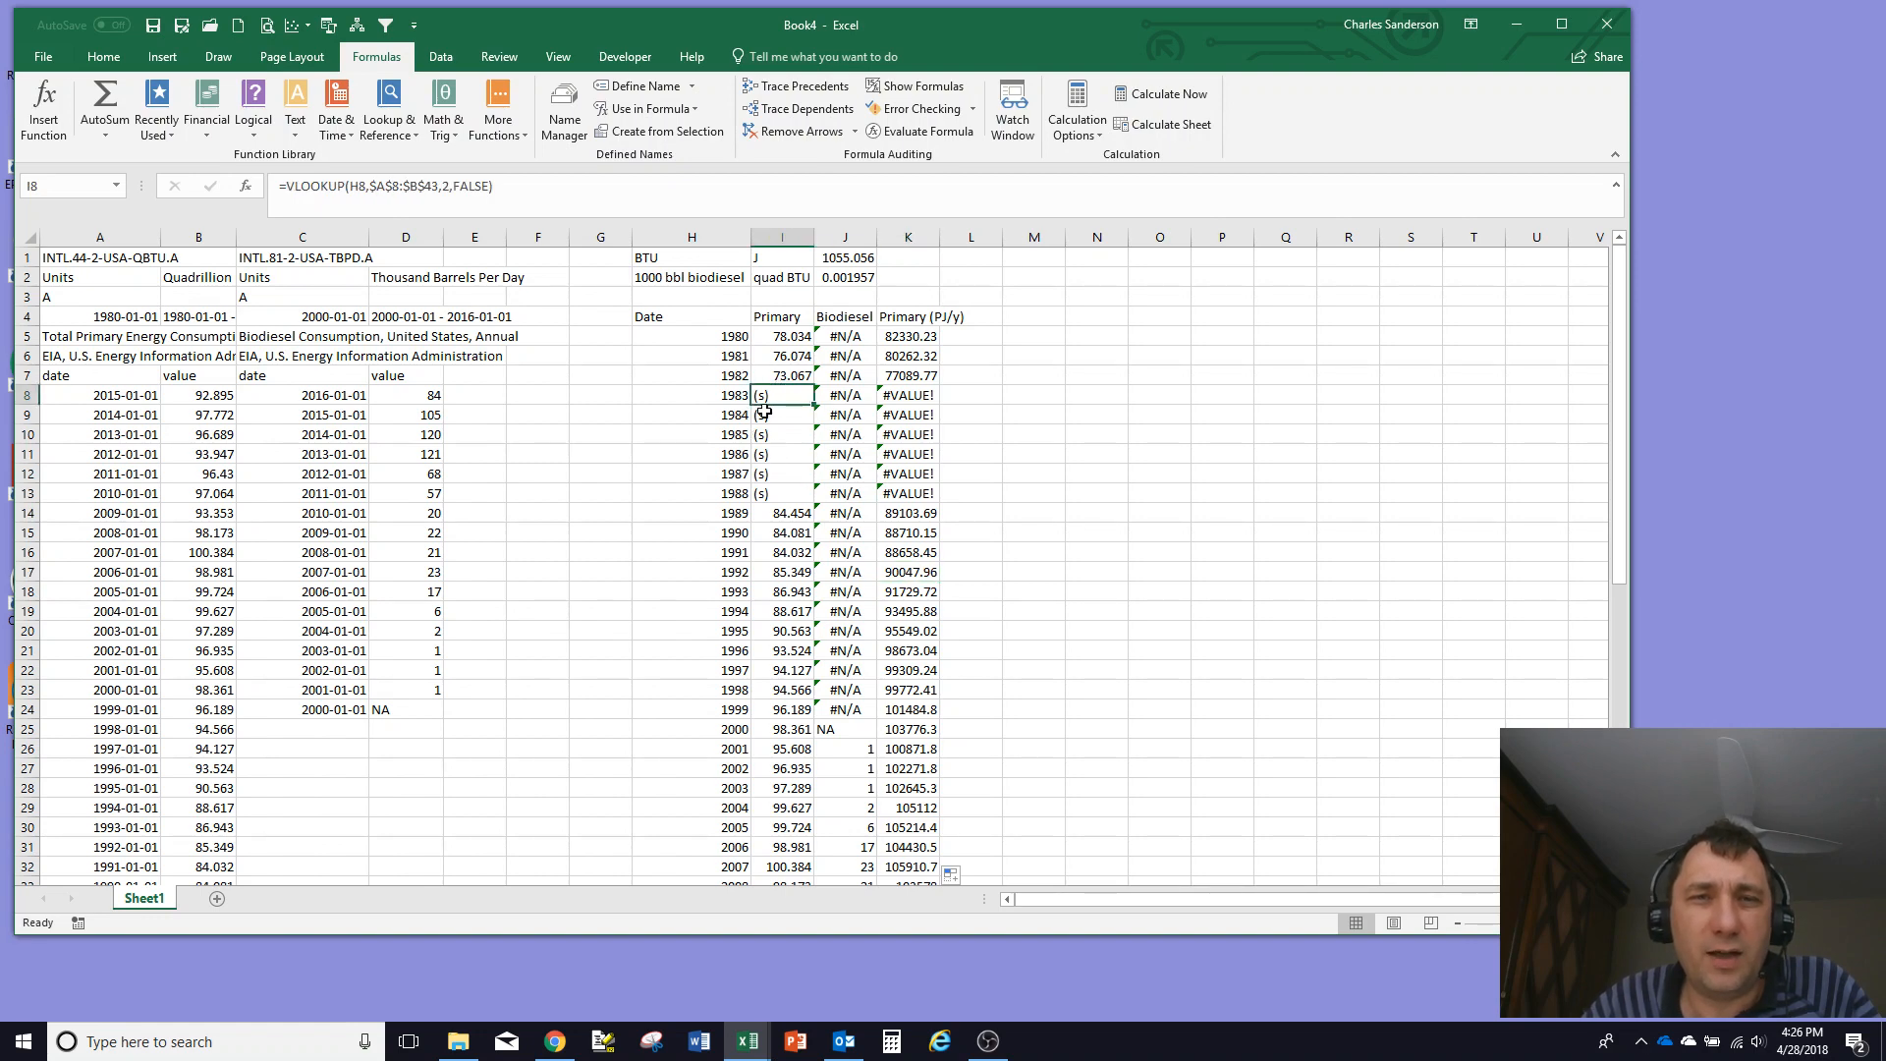
click(921, 397)
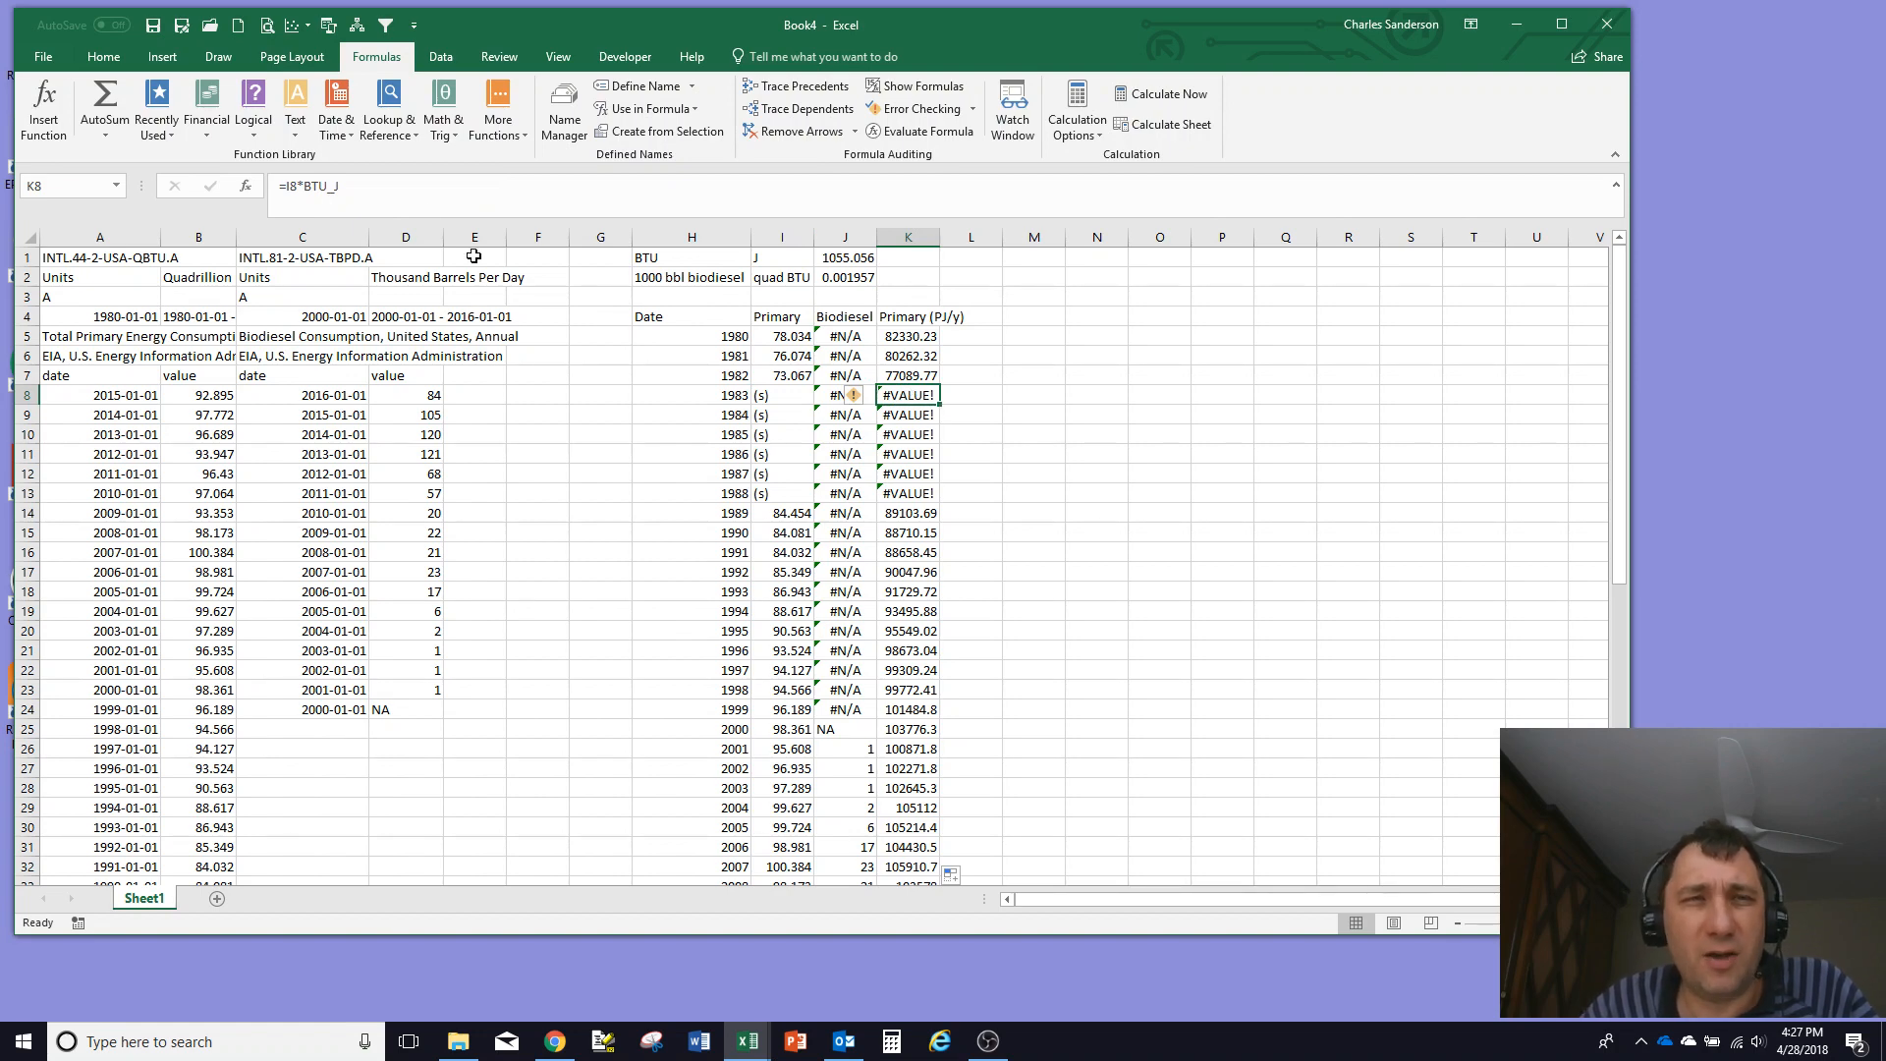
Step: Change K5's formula to =IFERROR(I5*BTU_J,NA()) and fill it down column K
click(896, 334)
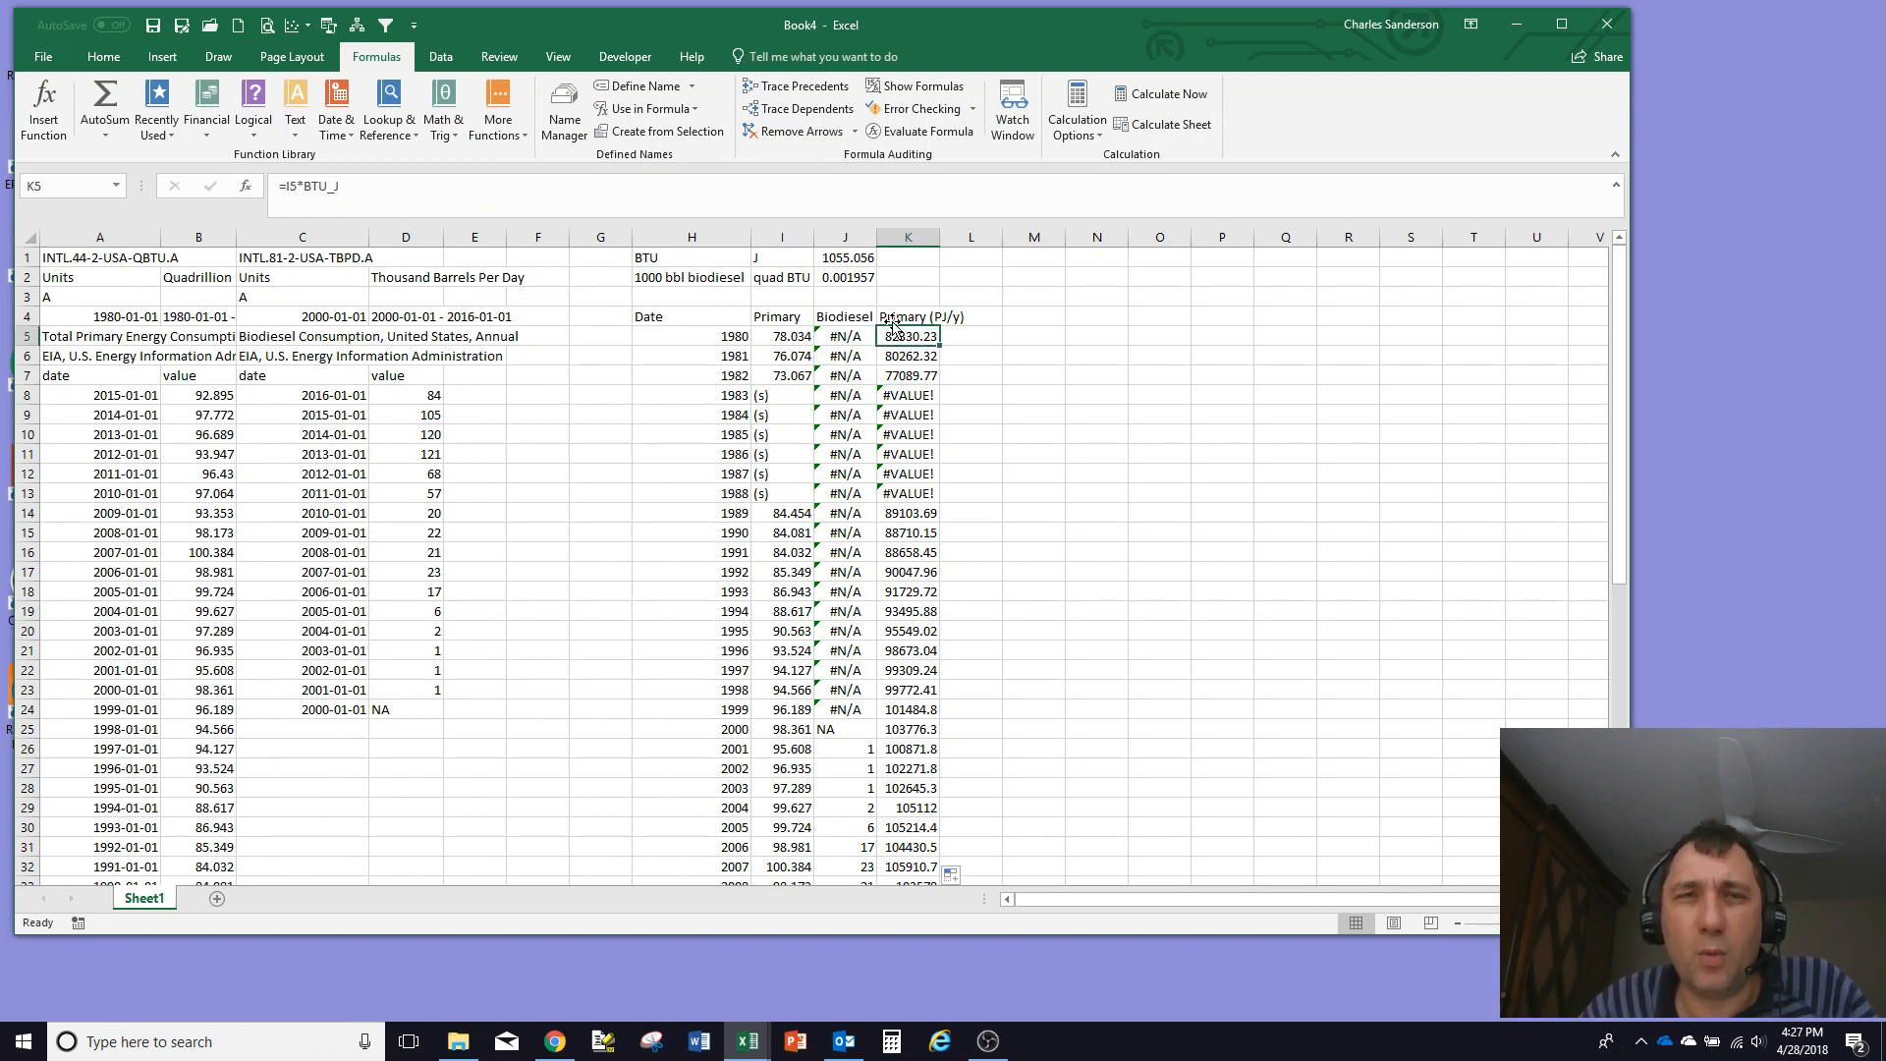
click(284, 186)
text(i)
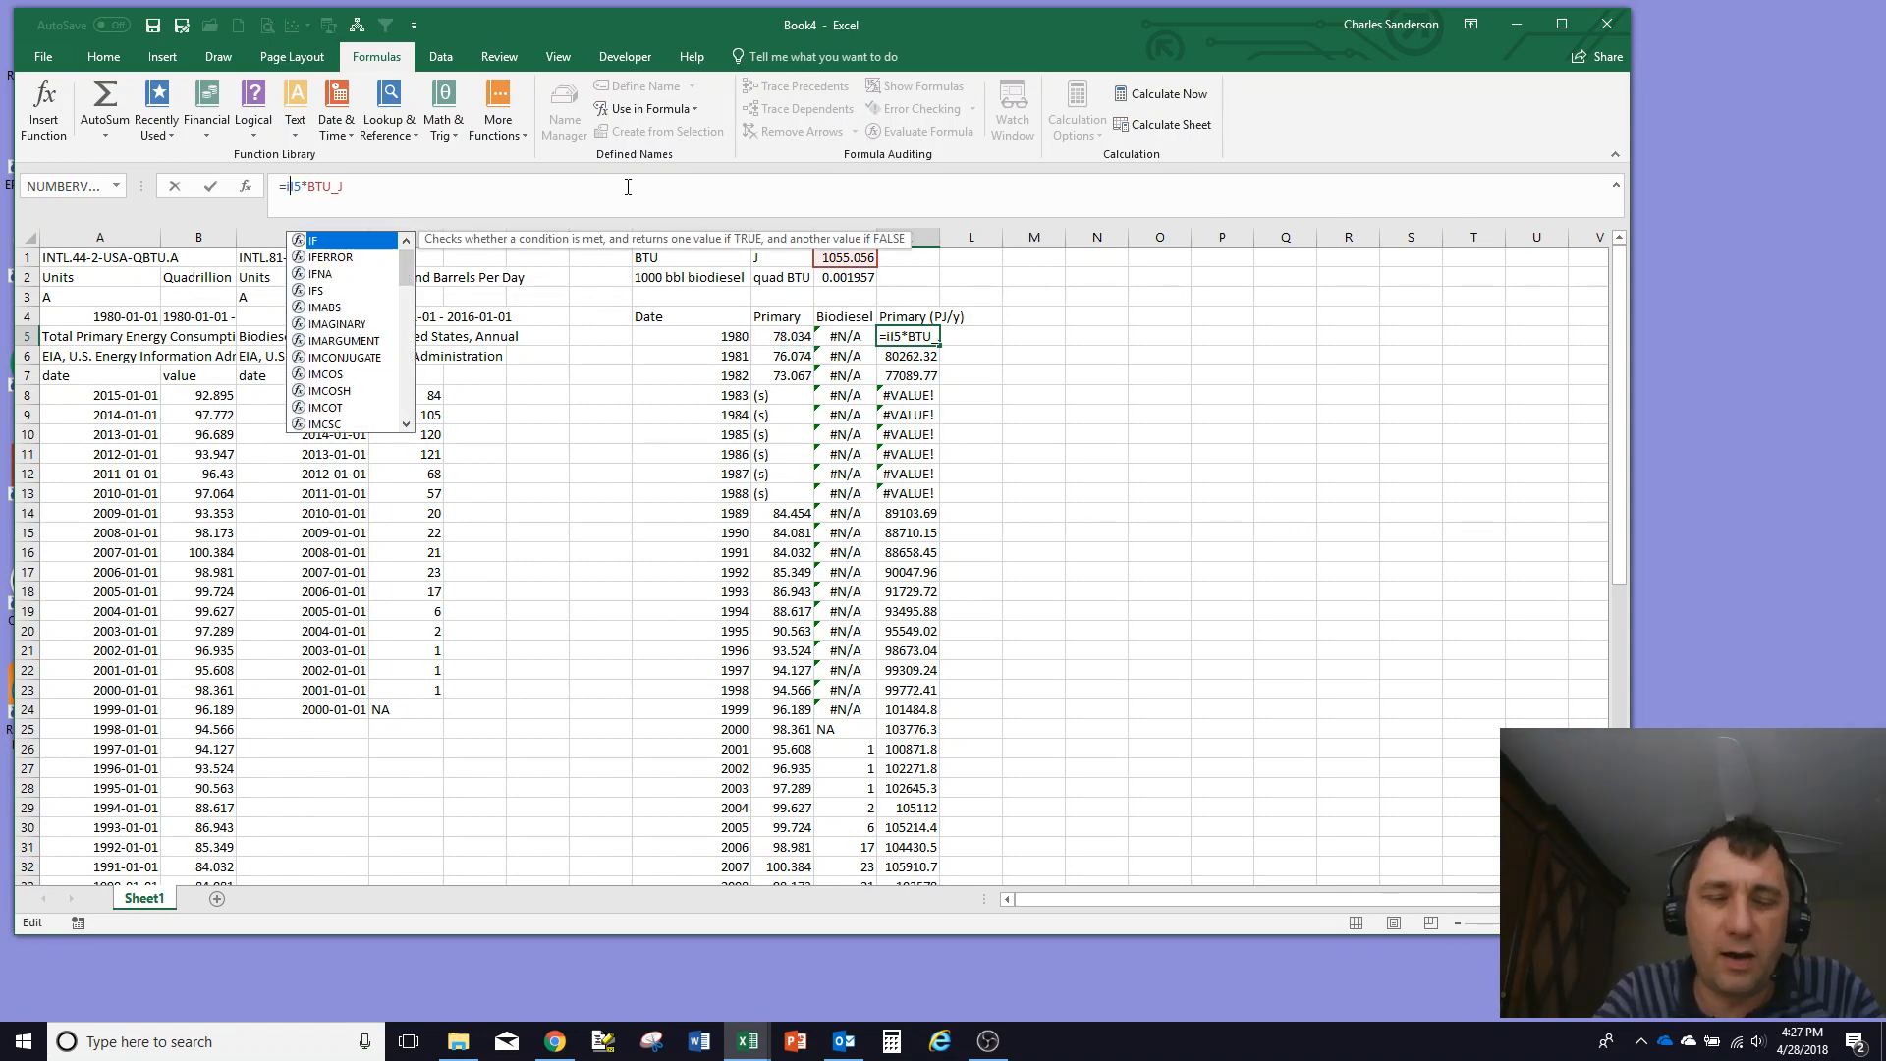
text(ferror()
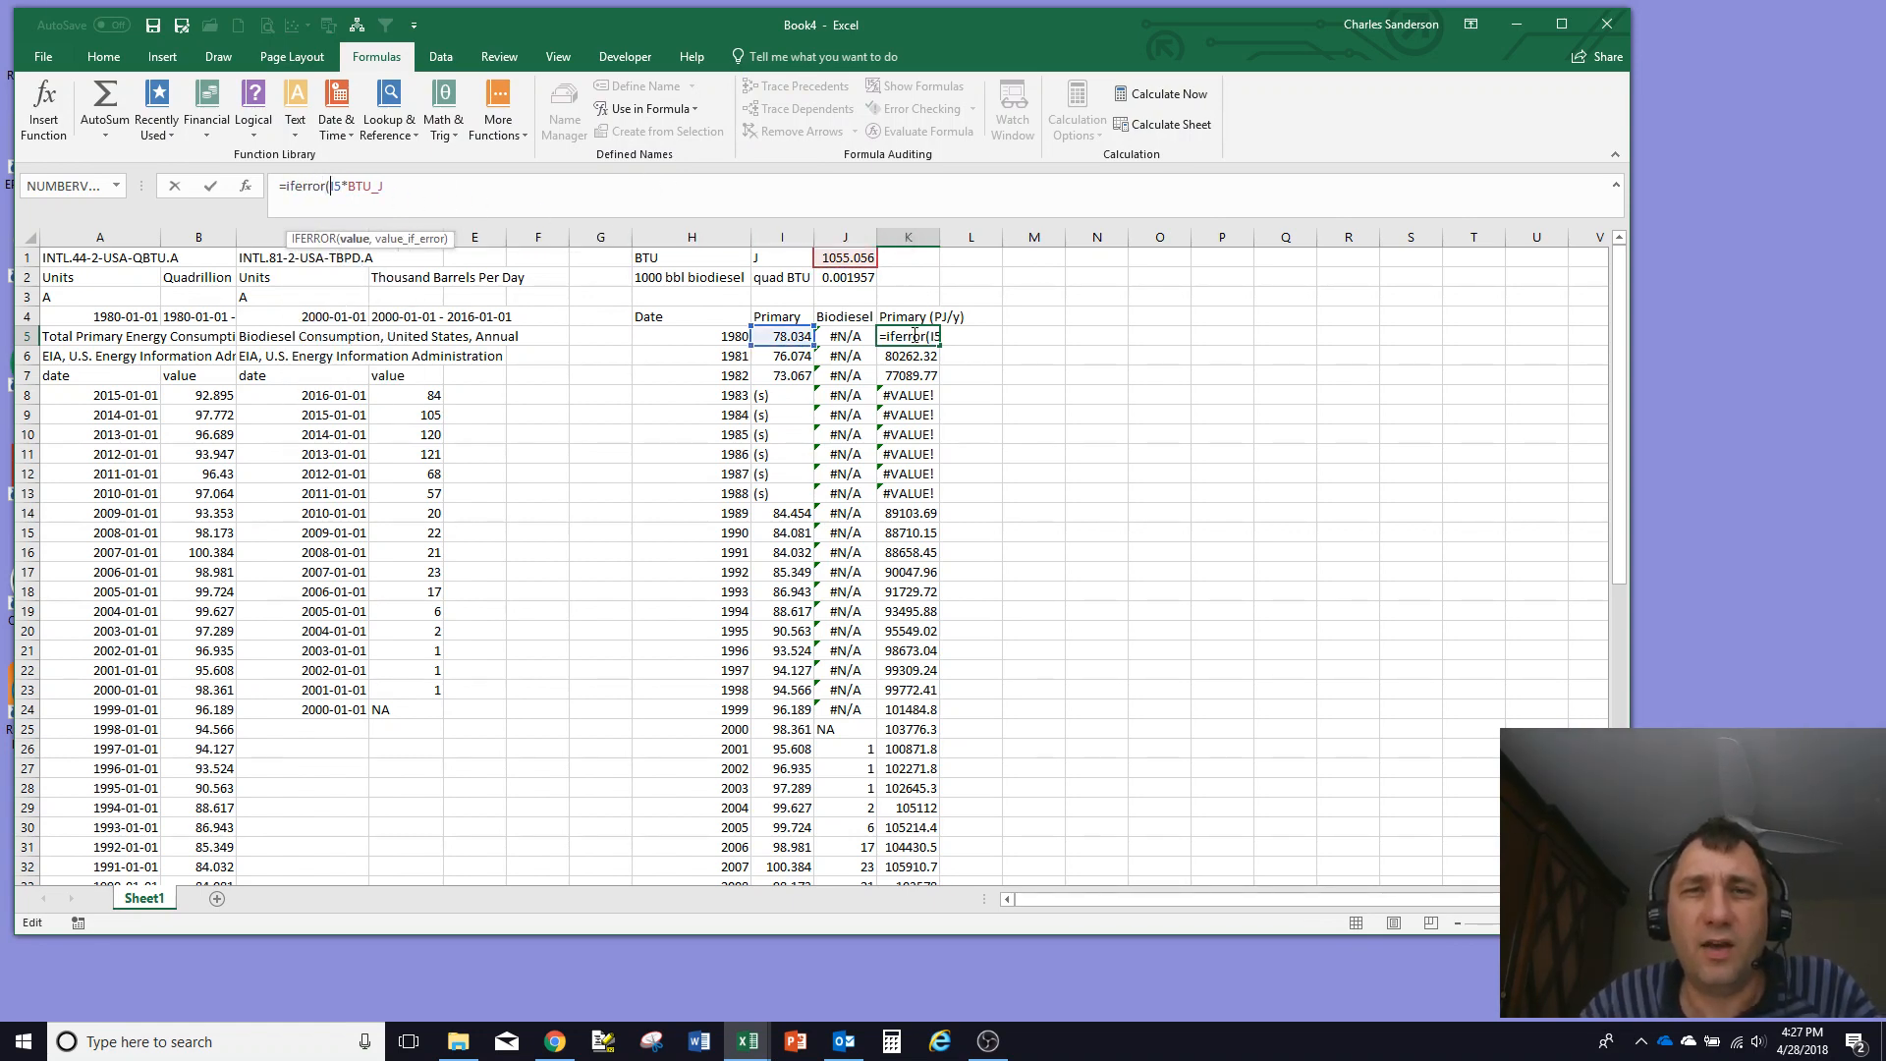
click(429, 192)
text(,)
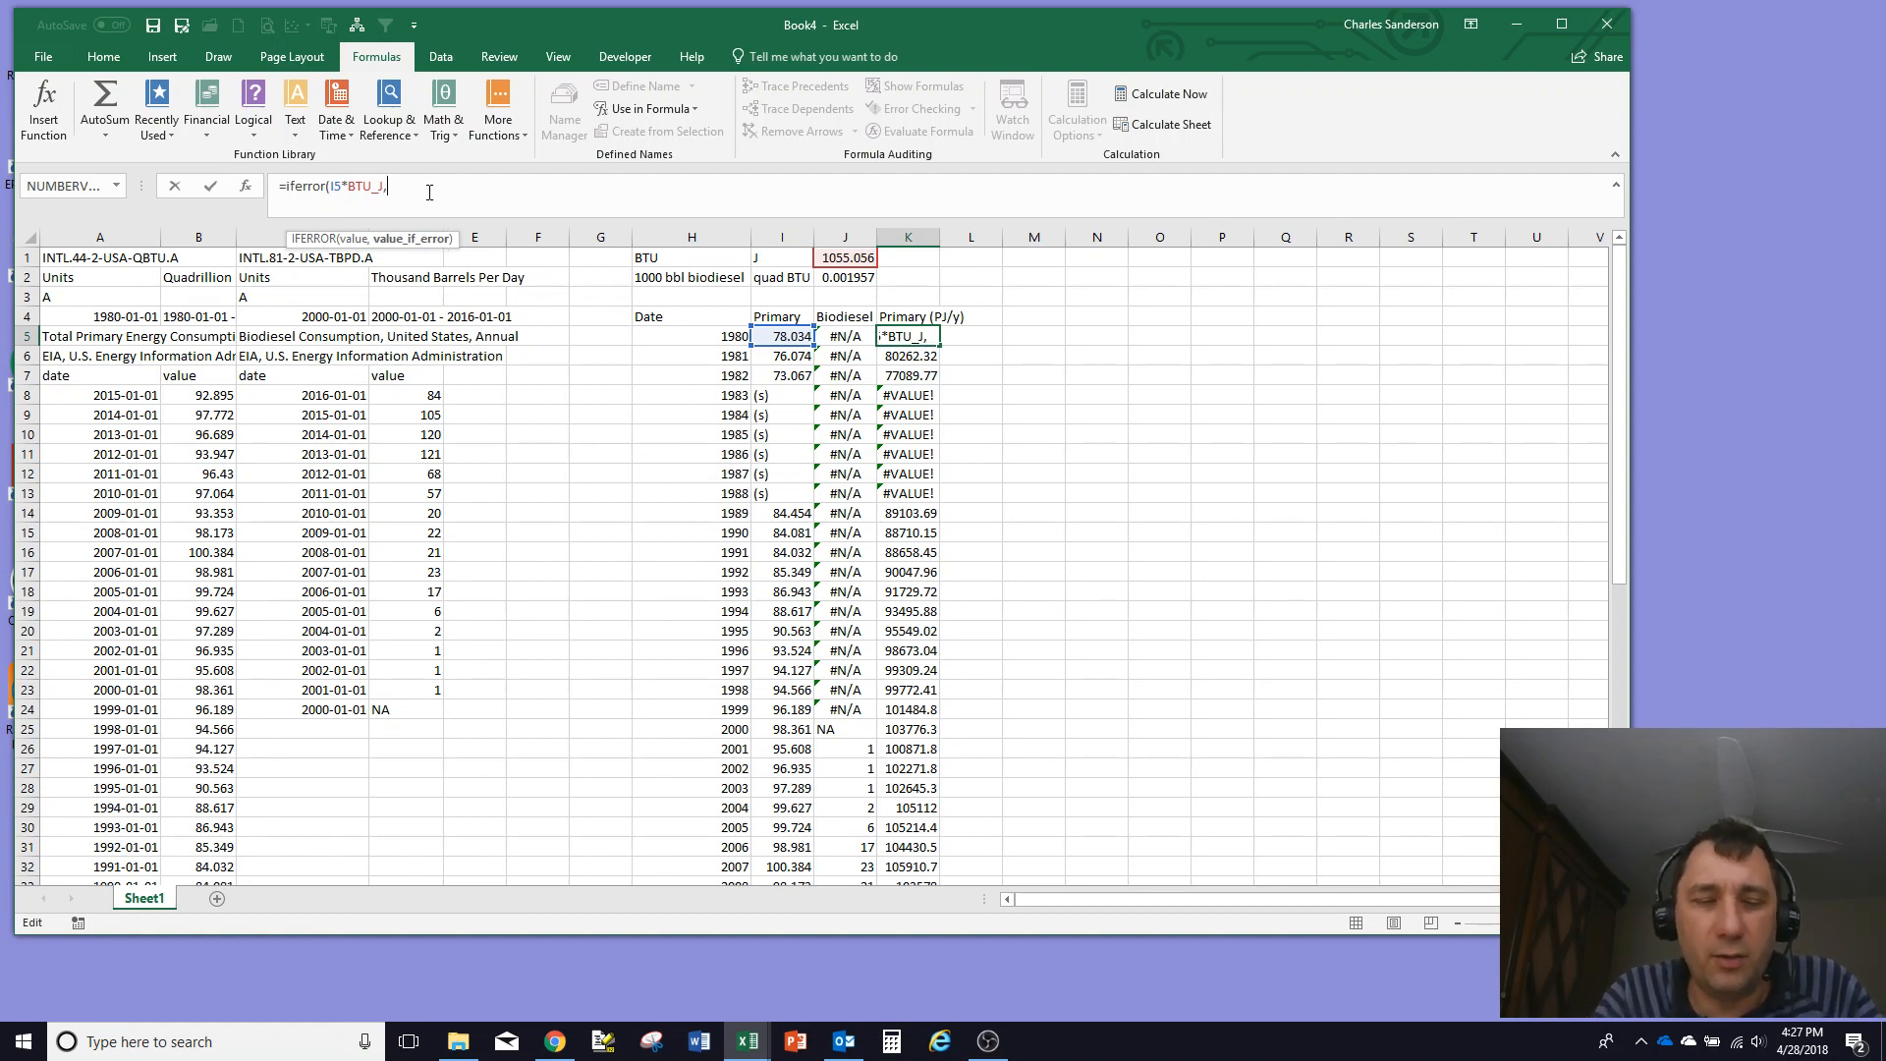
text(na())
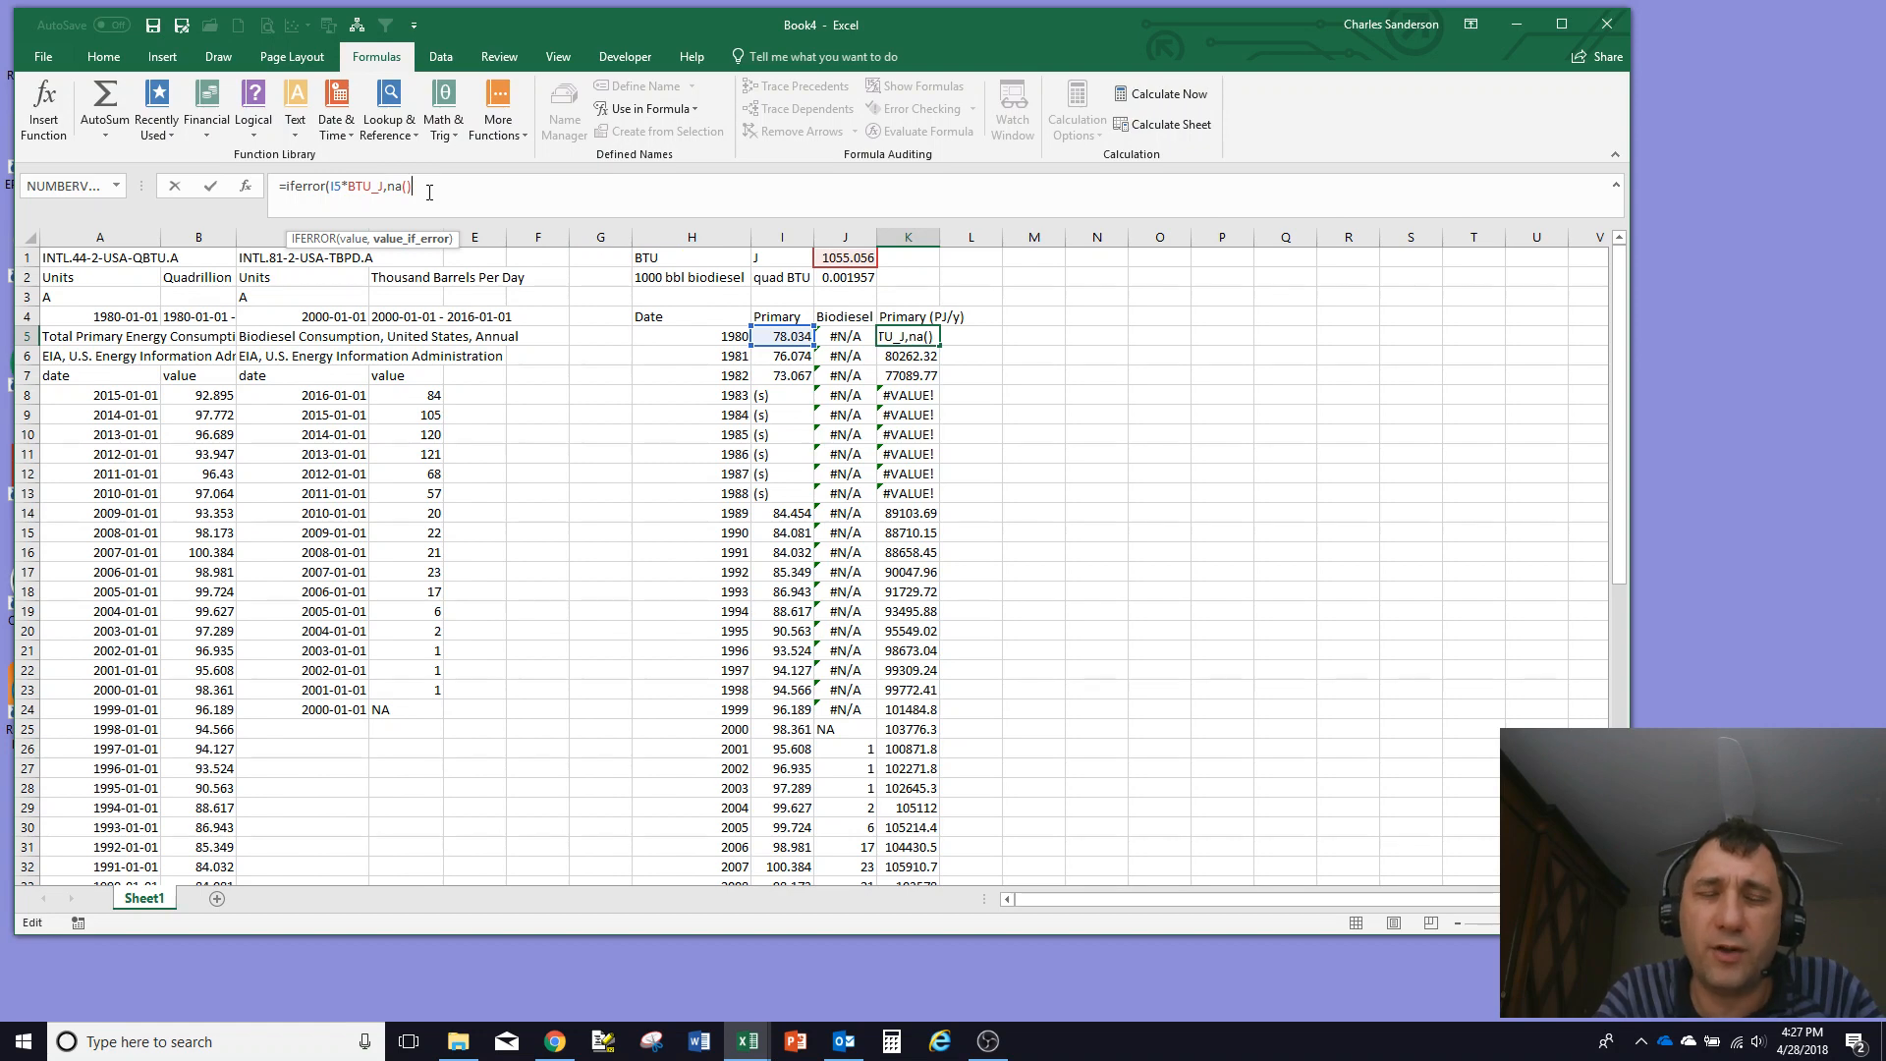
text())
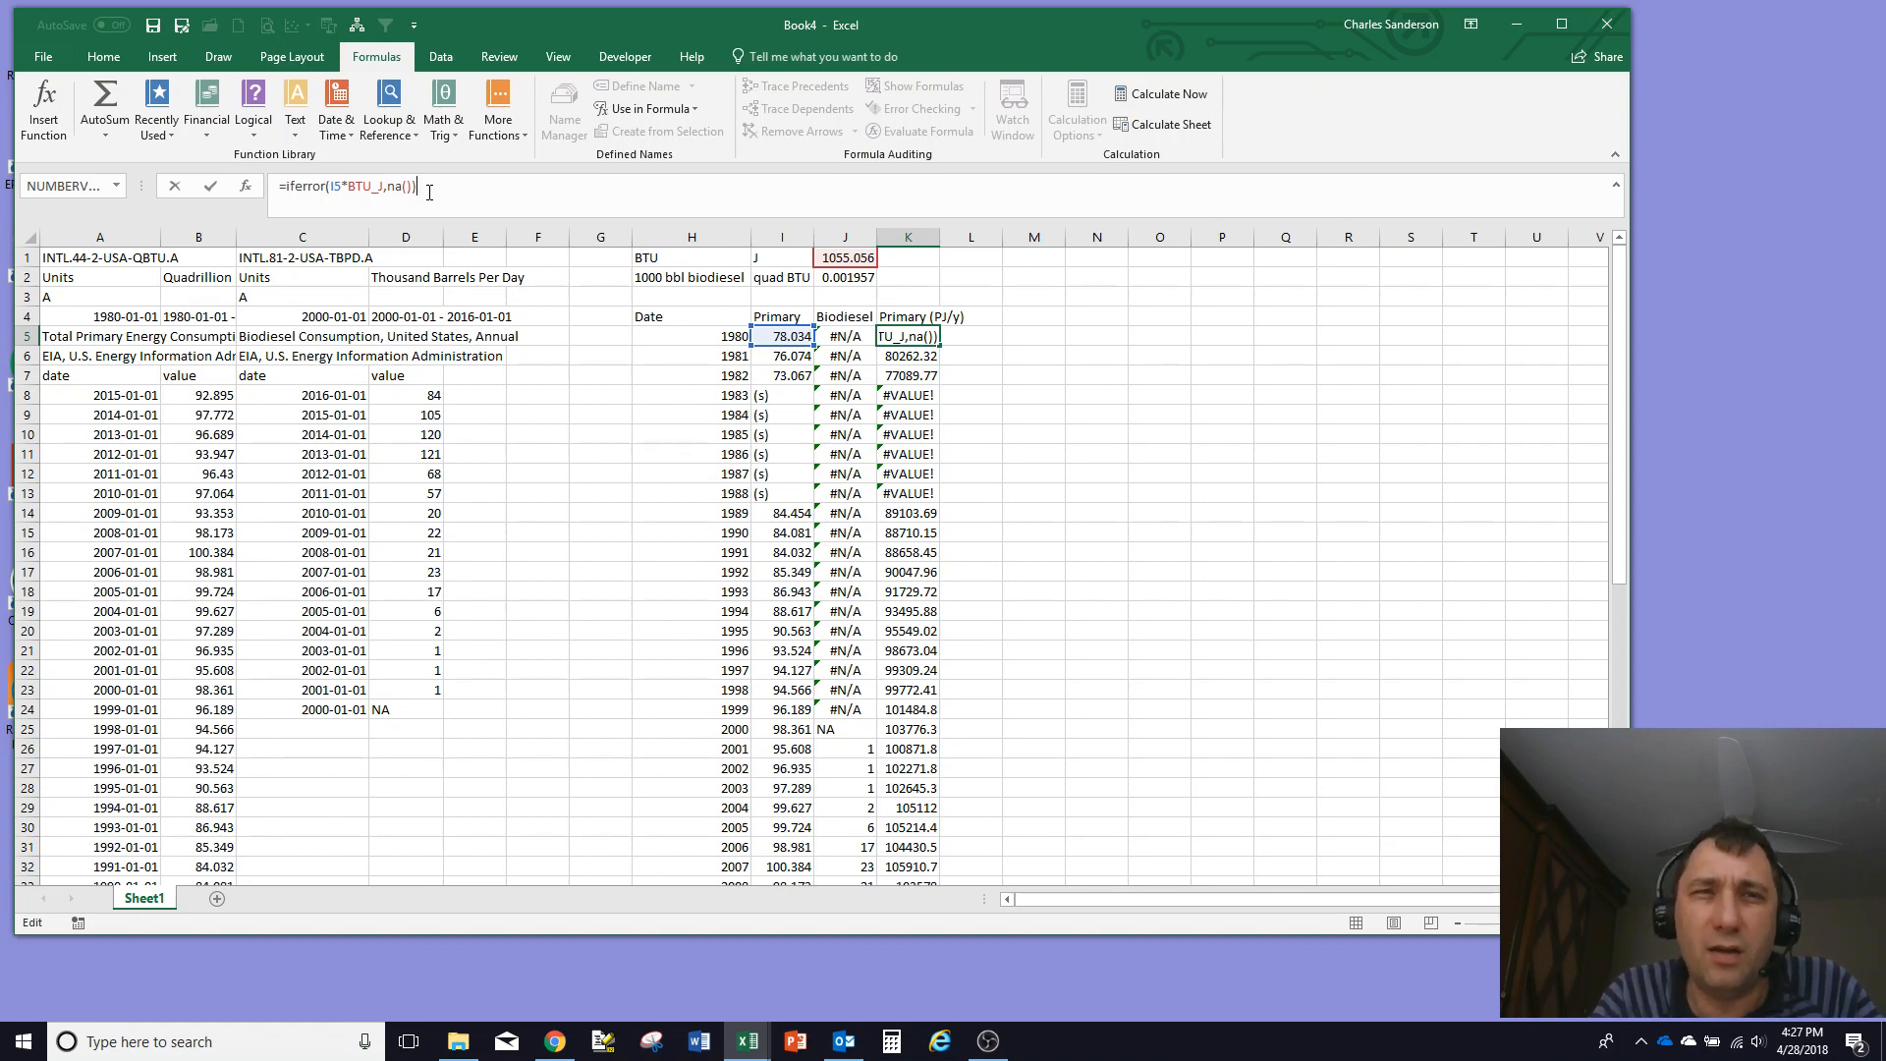
key(Return)
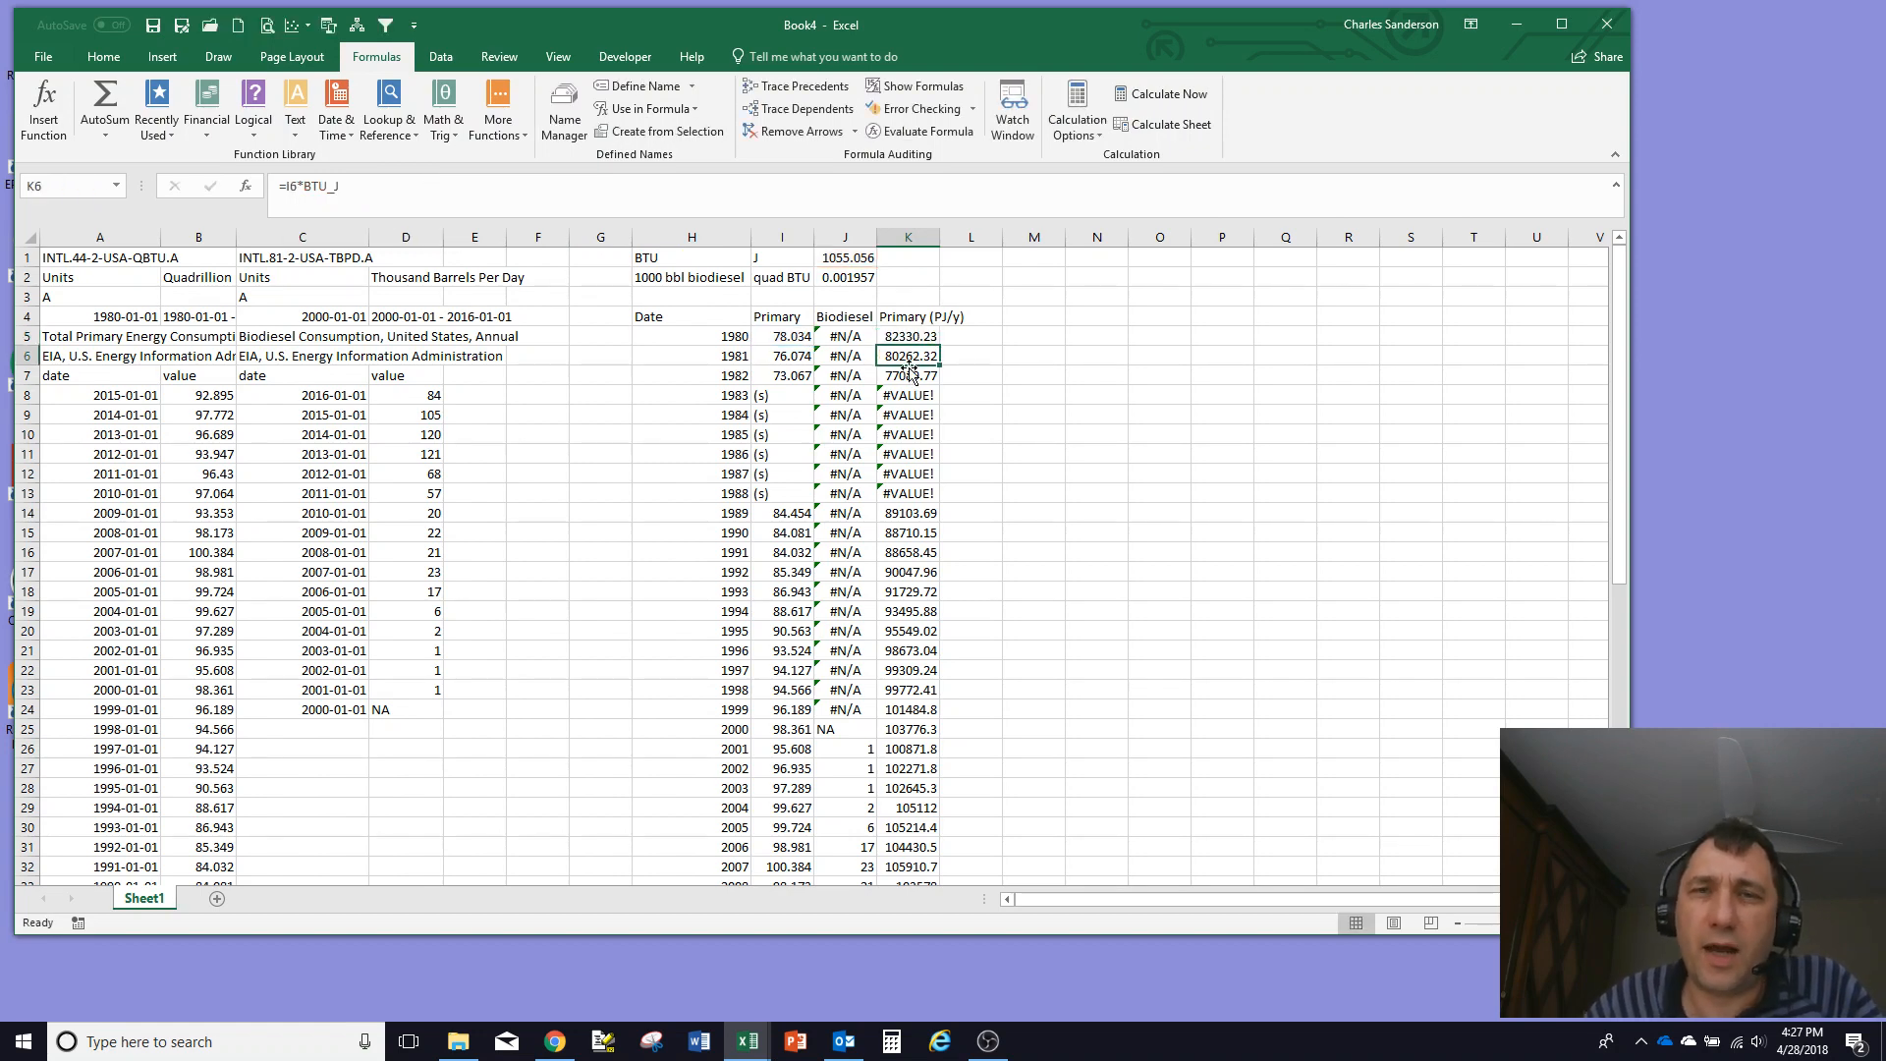
click(911, 339)
double_click(942, 349)
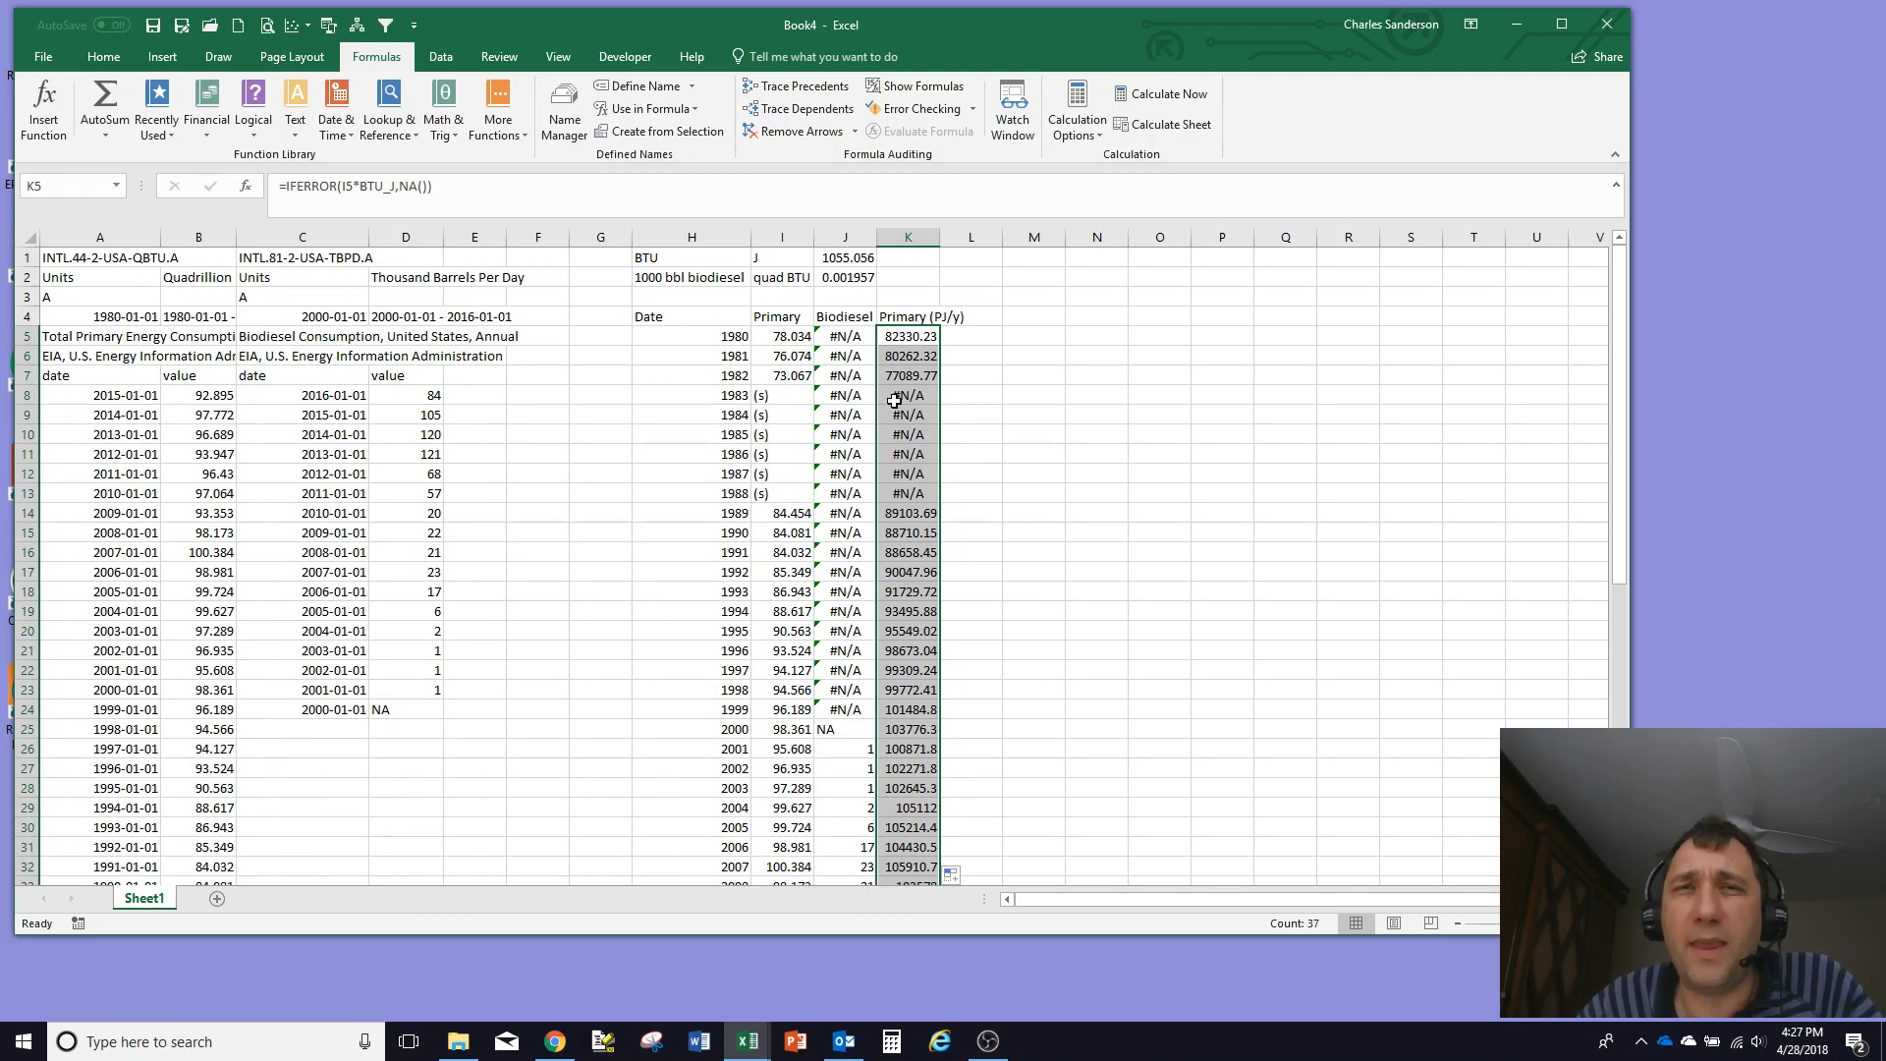
Step: Enter the header Biodiesel in L4, beside the Primary (PJ/y) column
click(972, 324)
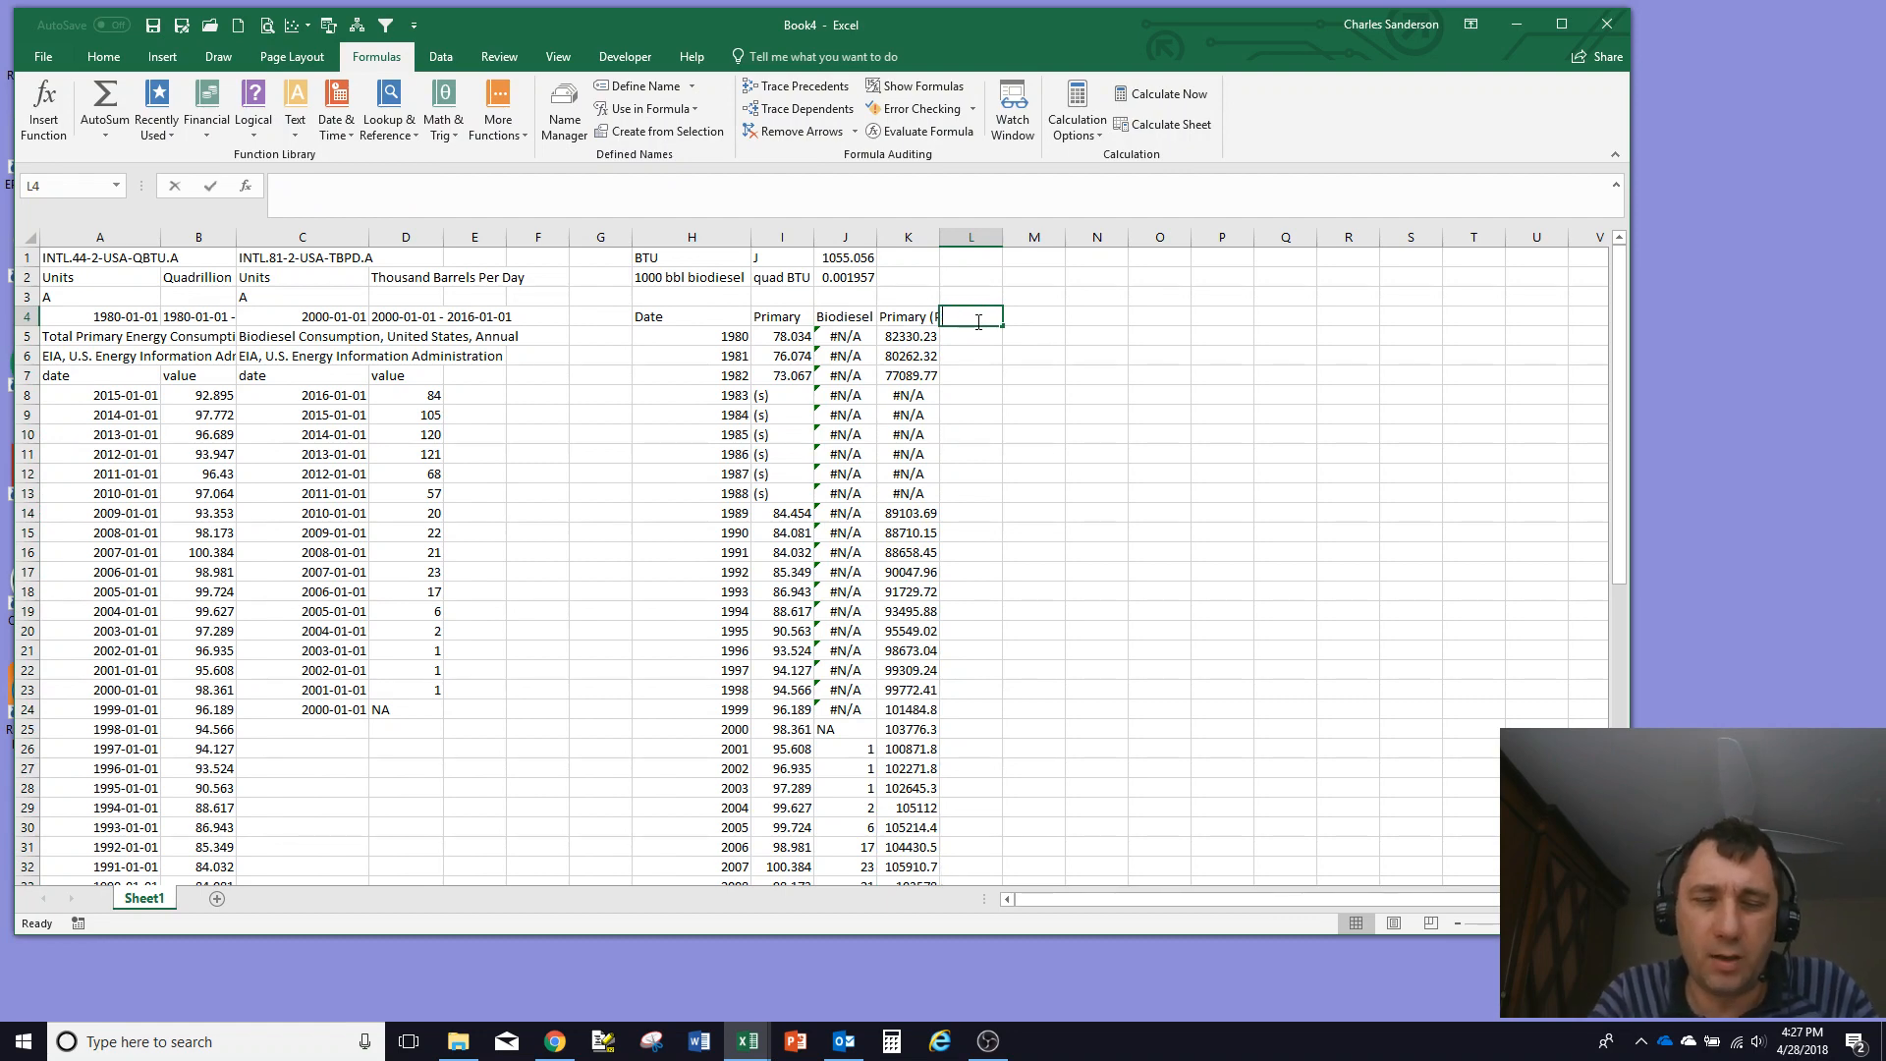
text(Biodie)
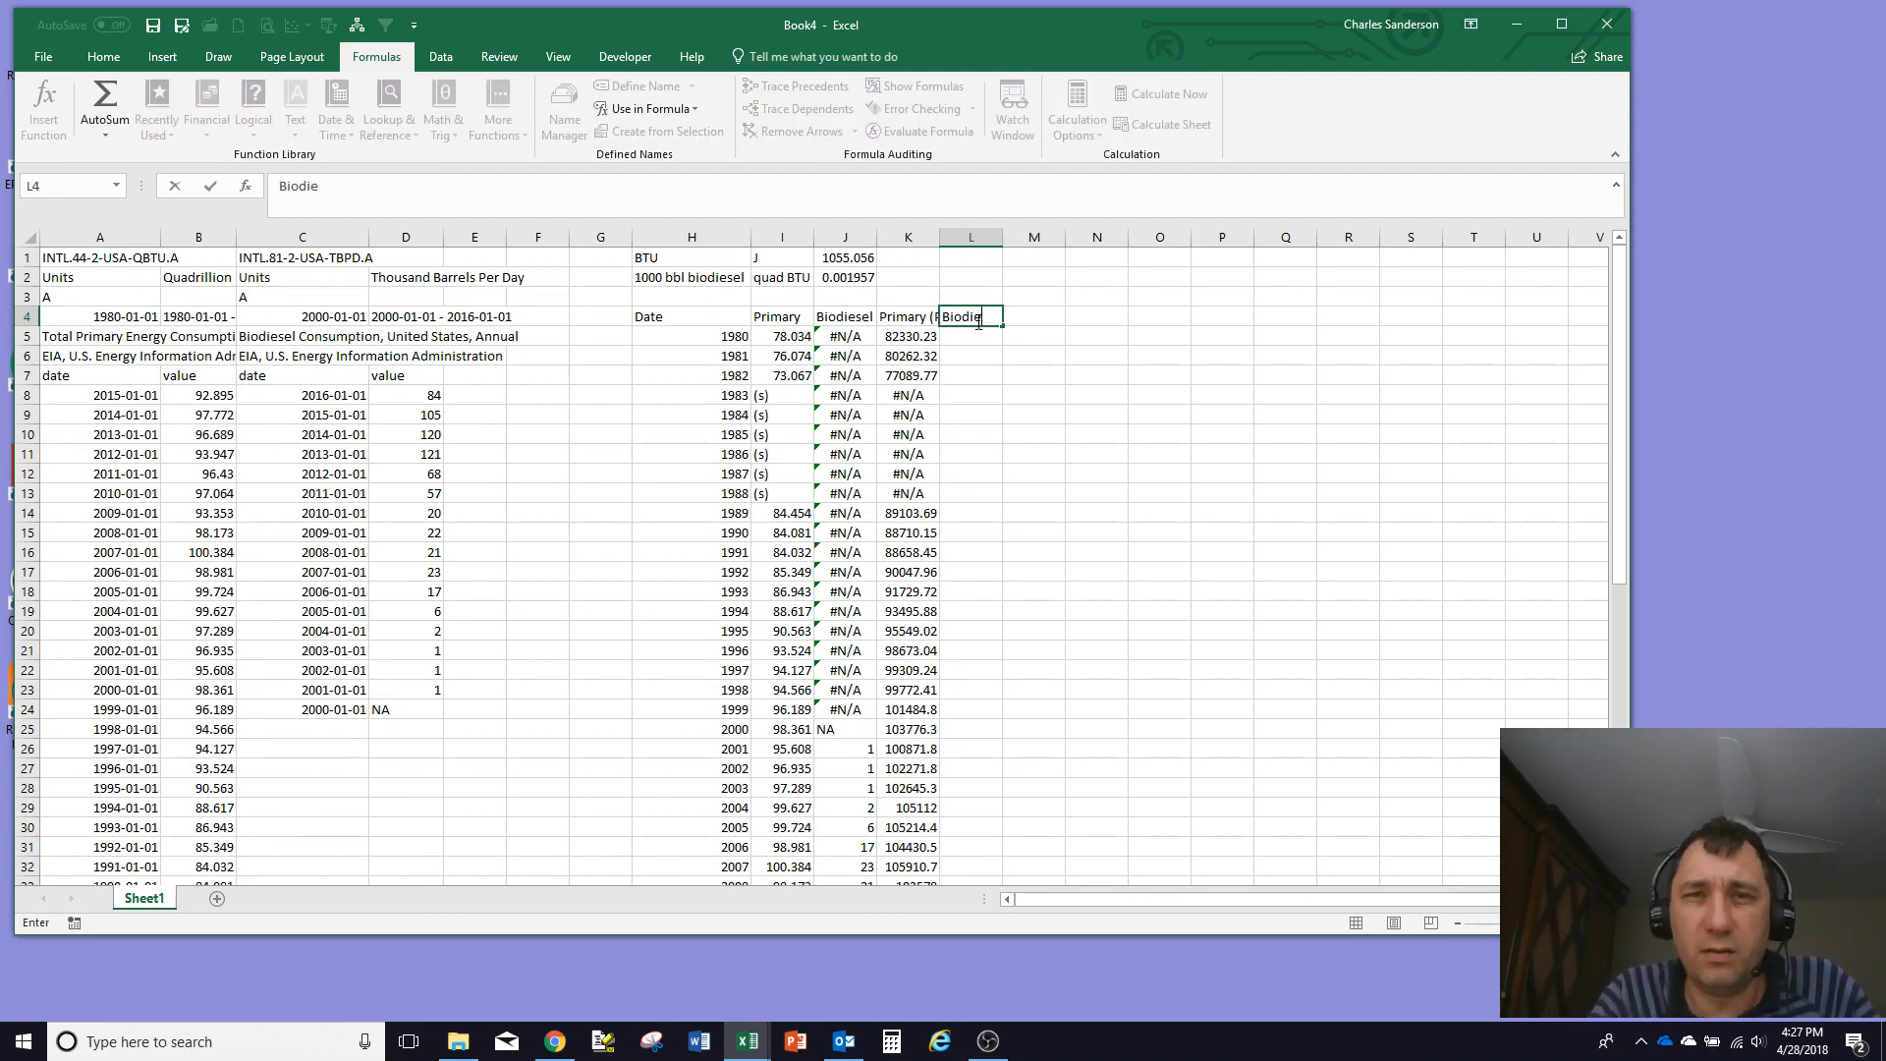
text(sel)
key(Return)
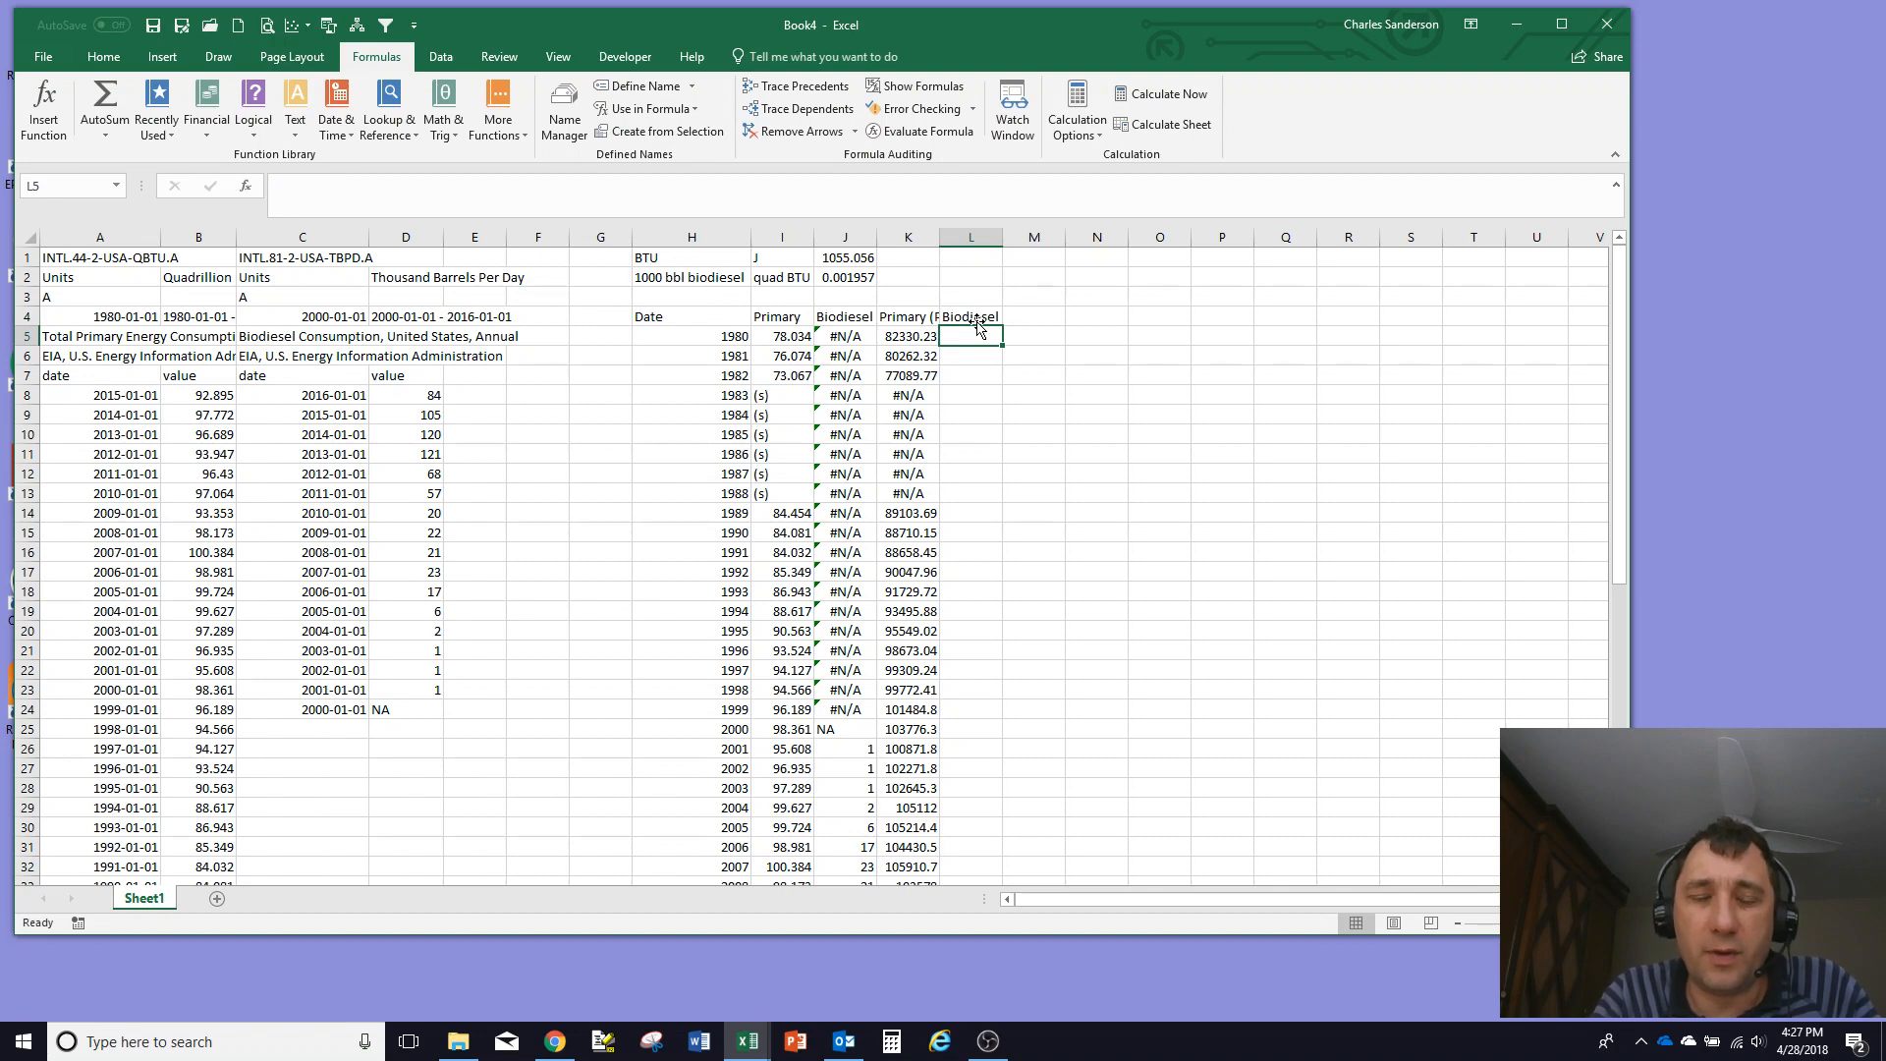
Step: Write an IFERROR formula in L5 that multiplies J5 by the names bbl_BTU and BTU_J
text(=ife)
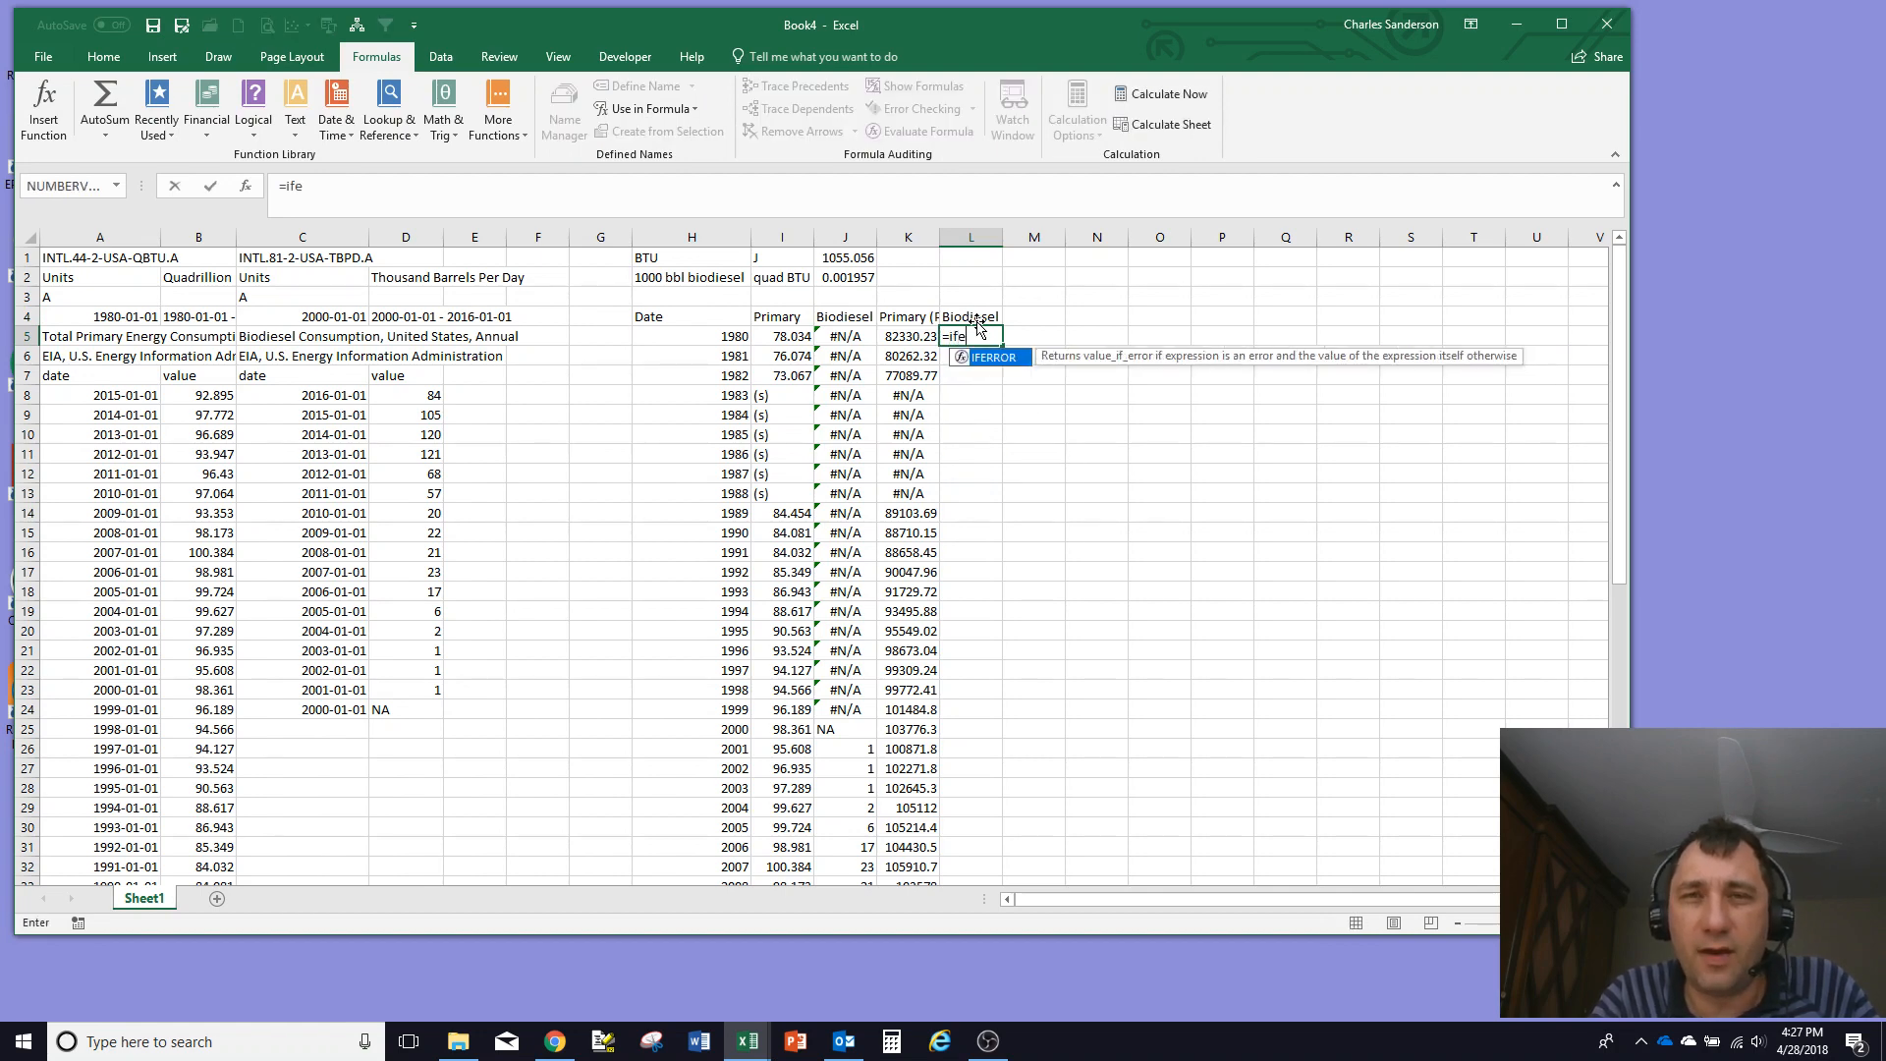
text(rr)
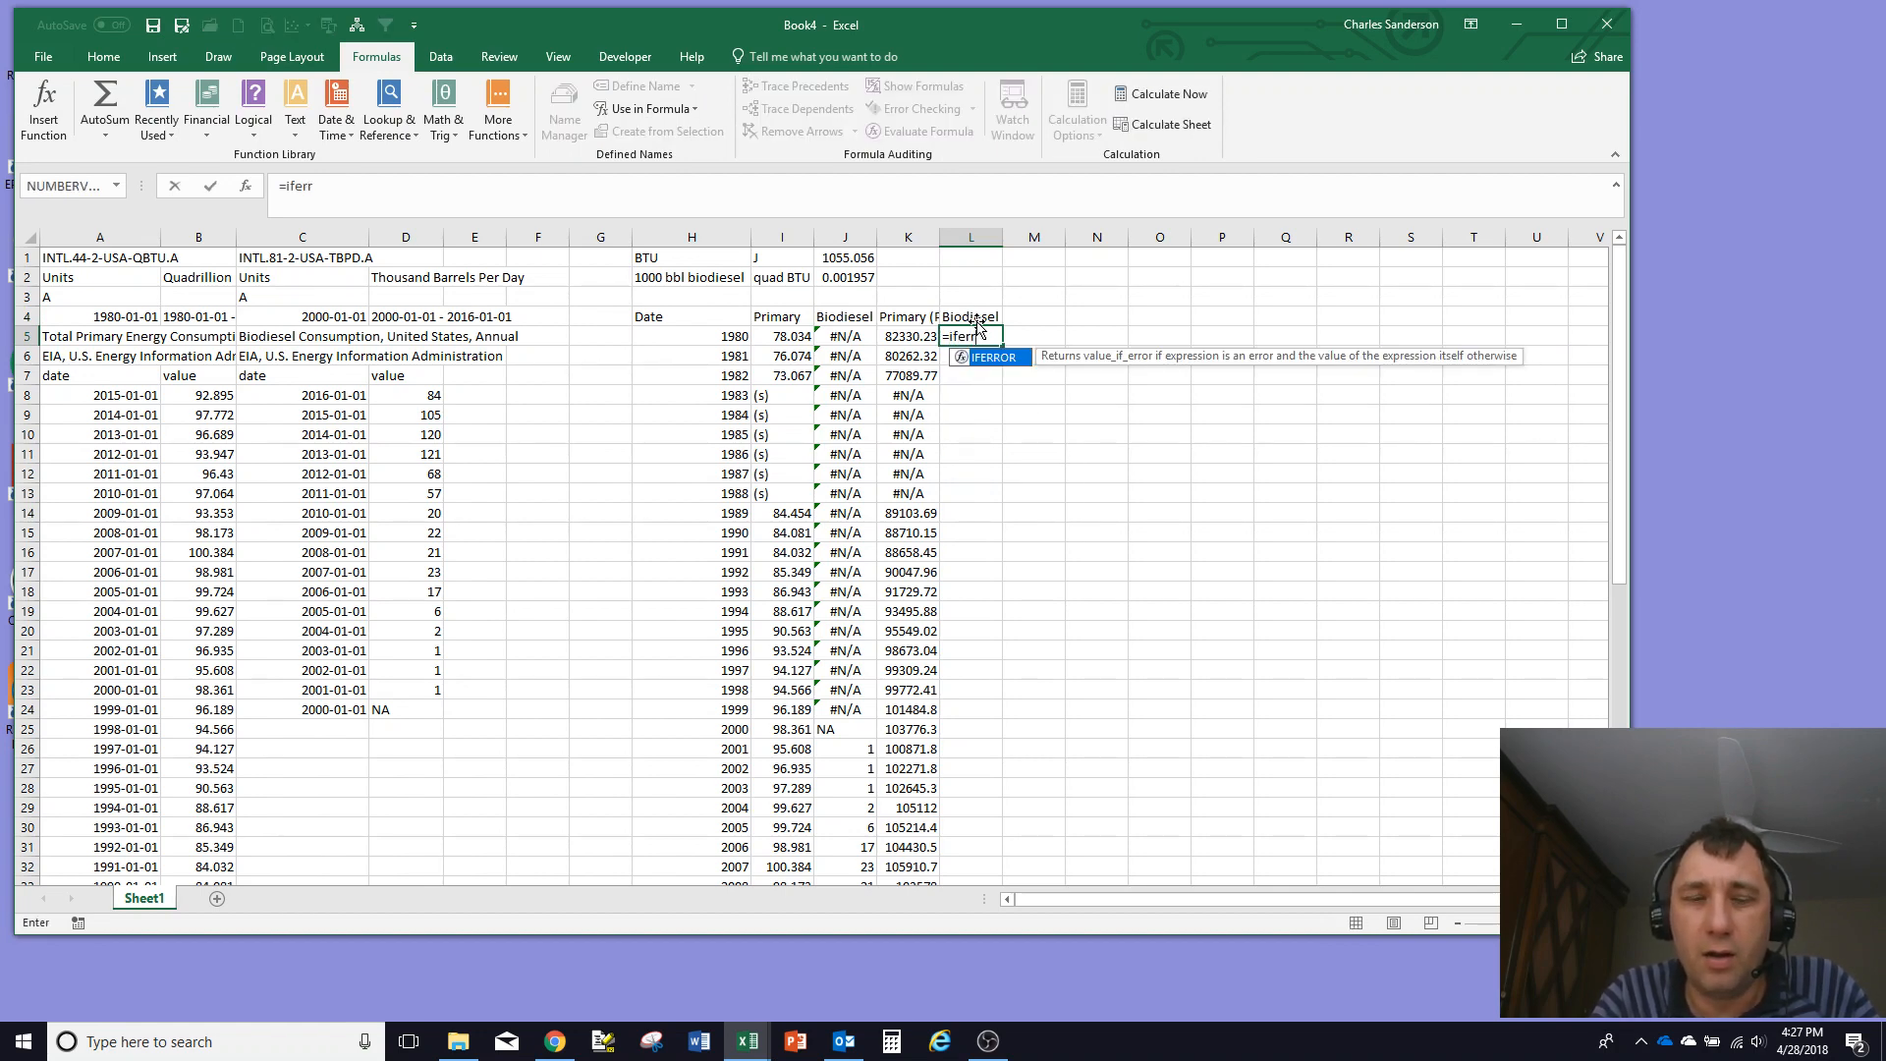
text(or()
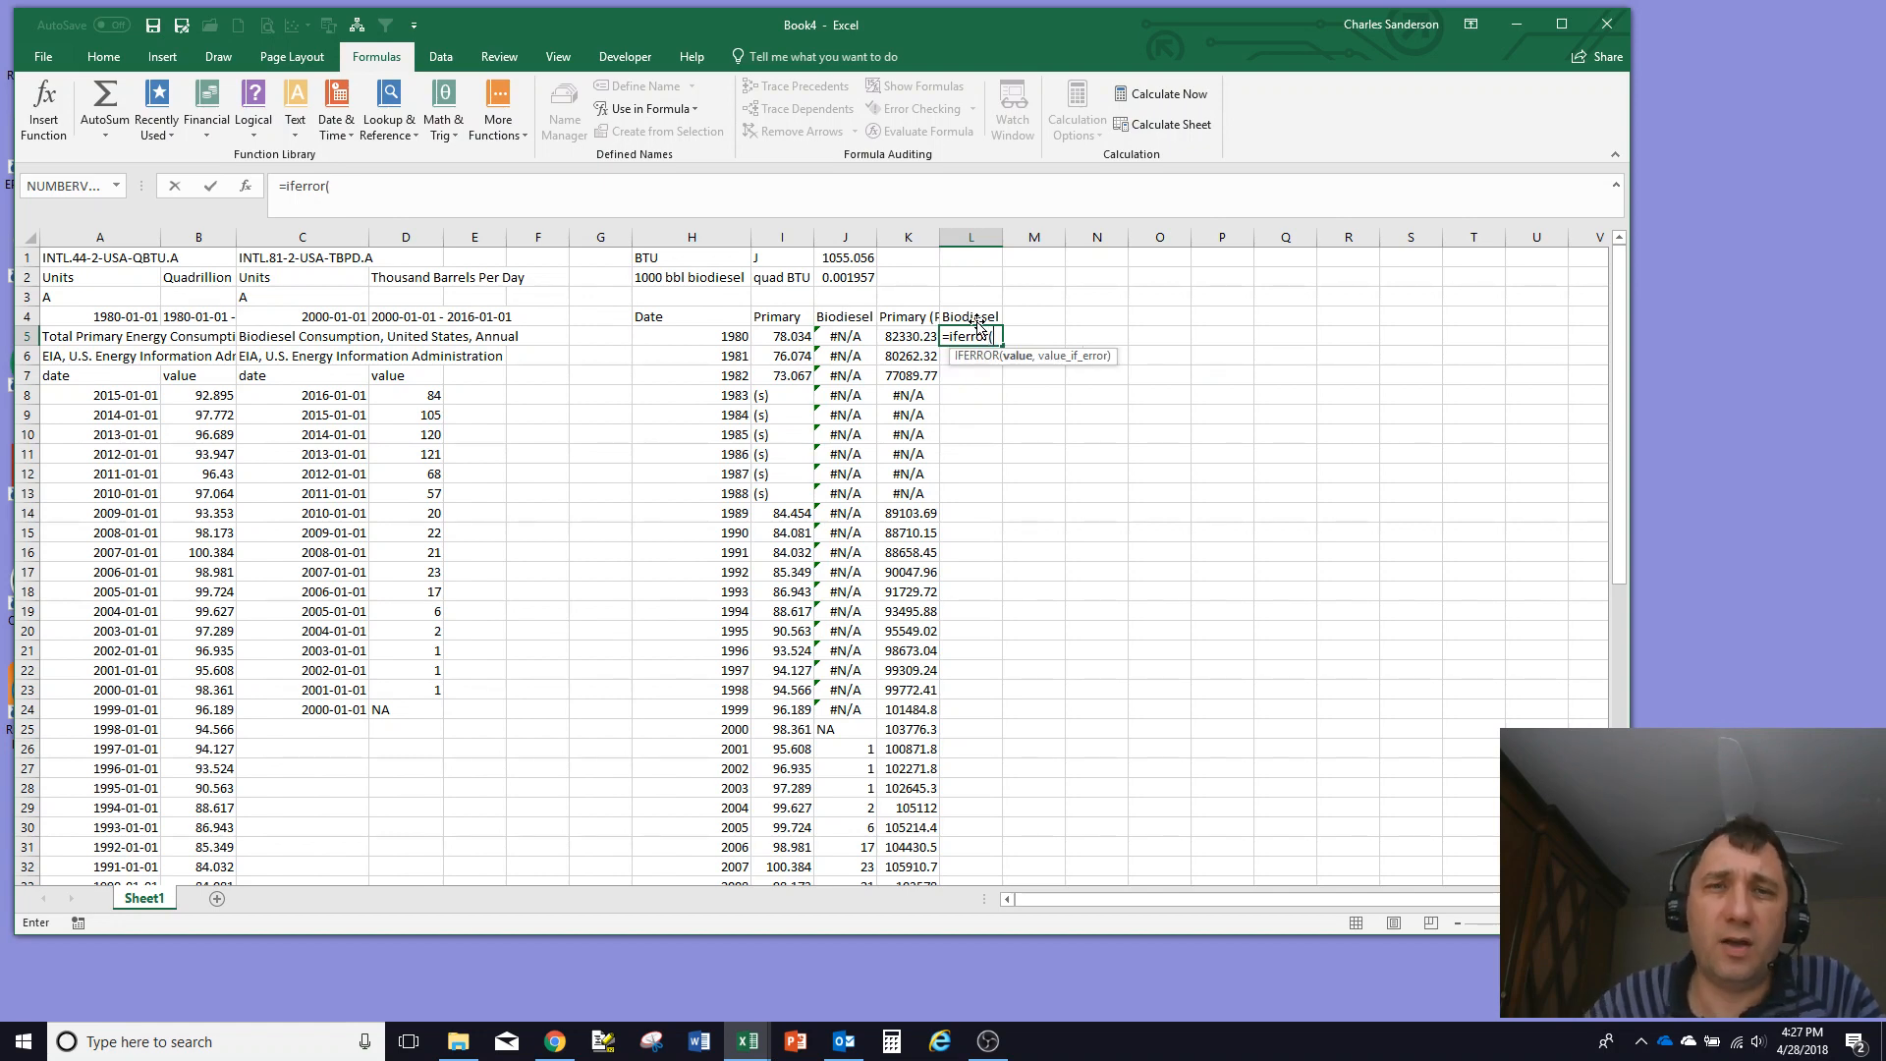
click(855, 337)
text(*)
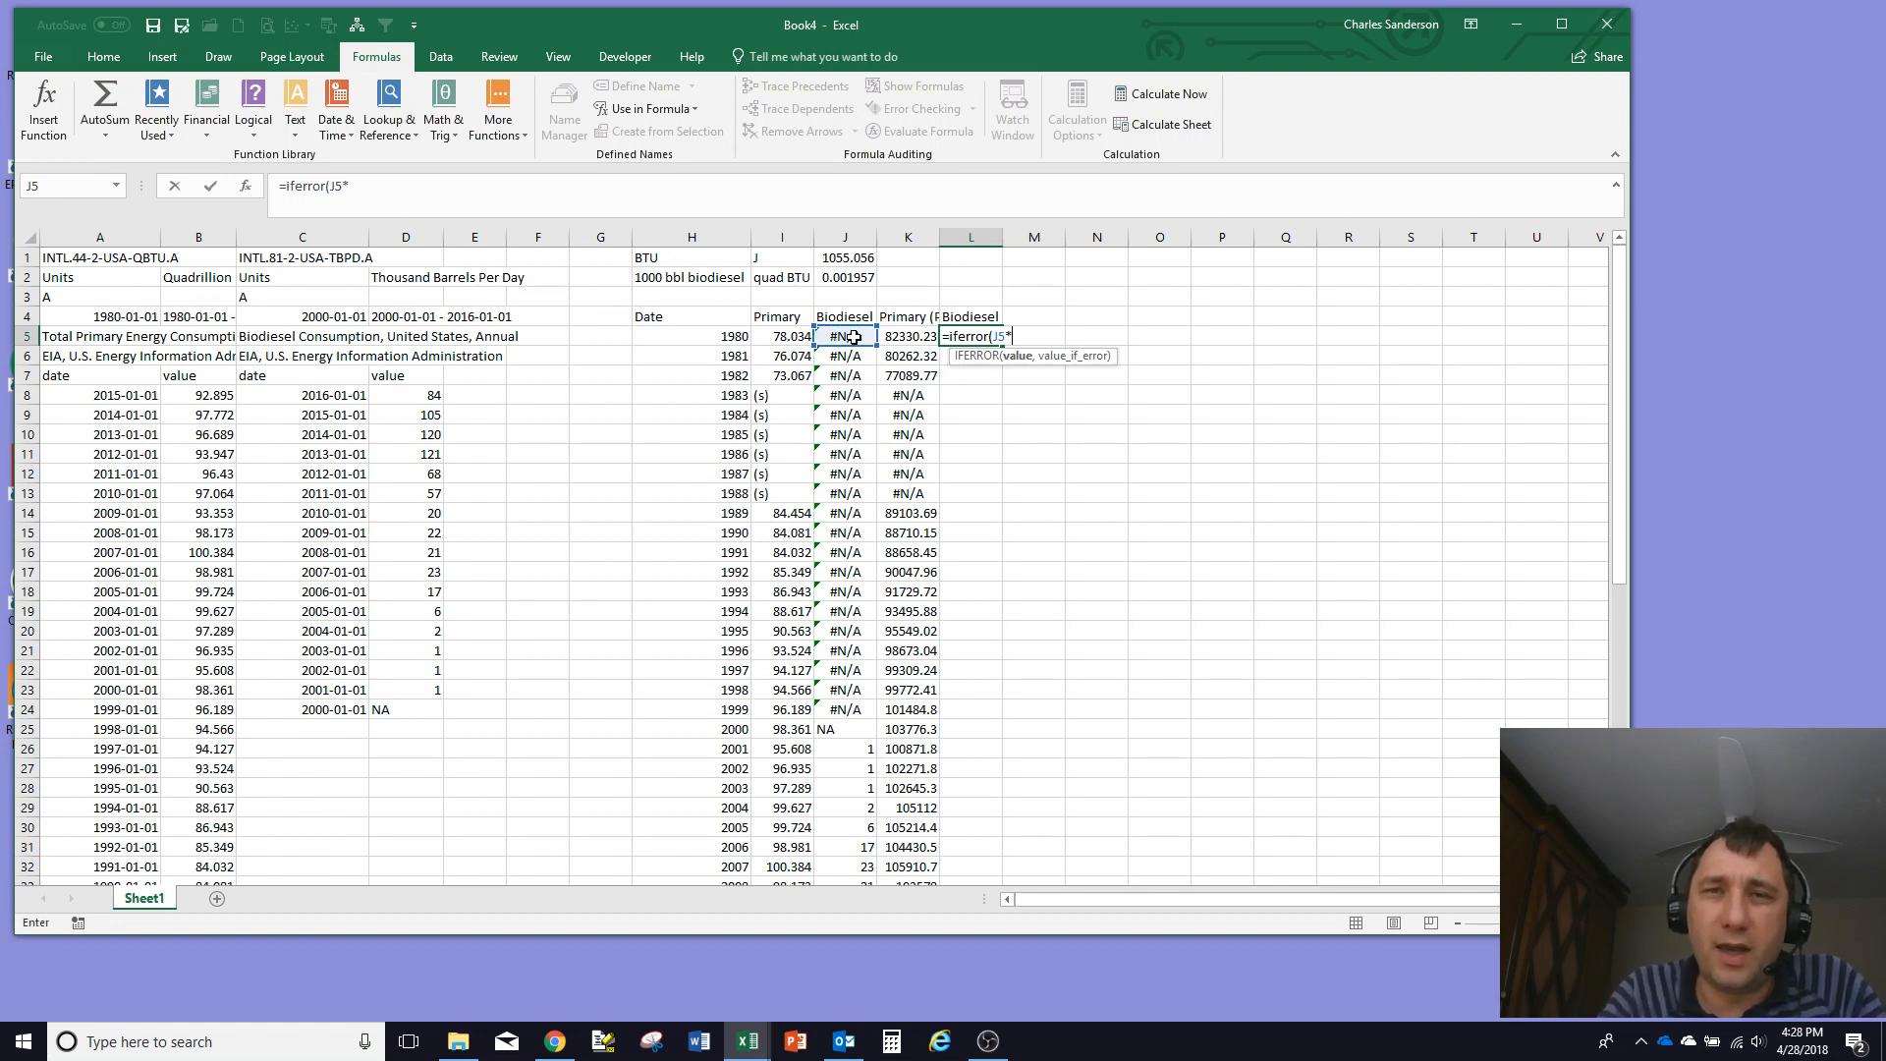
text(btu)
key(BackSpace)
key(BackSpace)
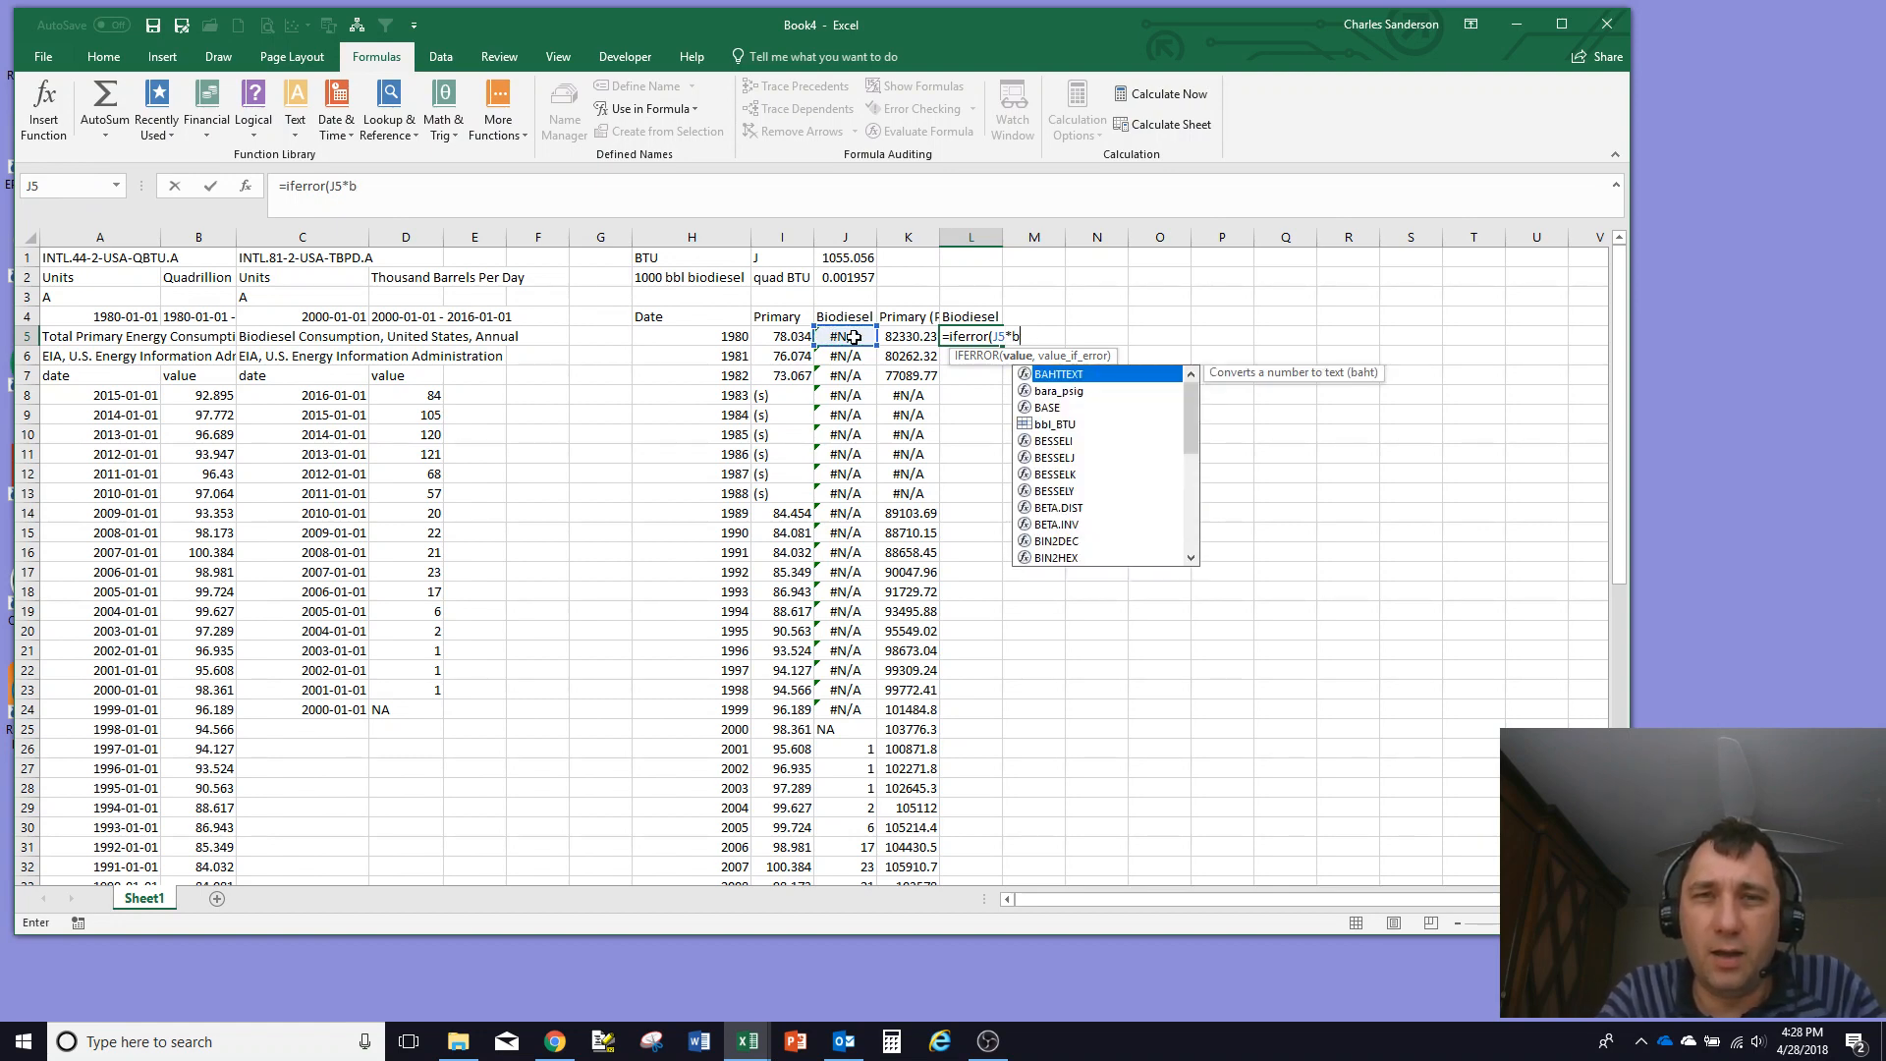
text(bl)
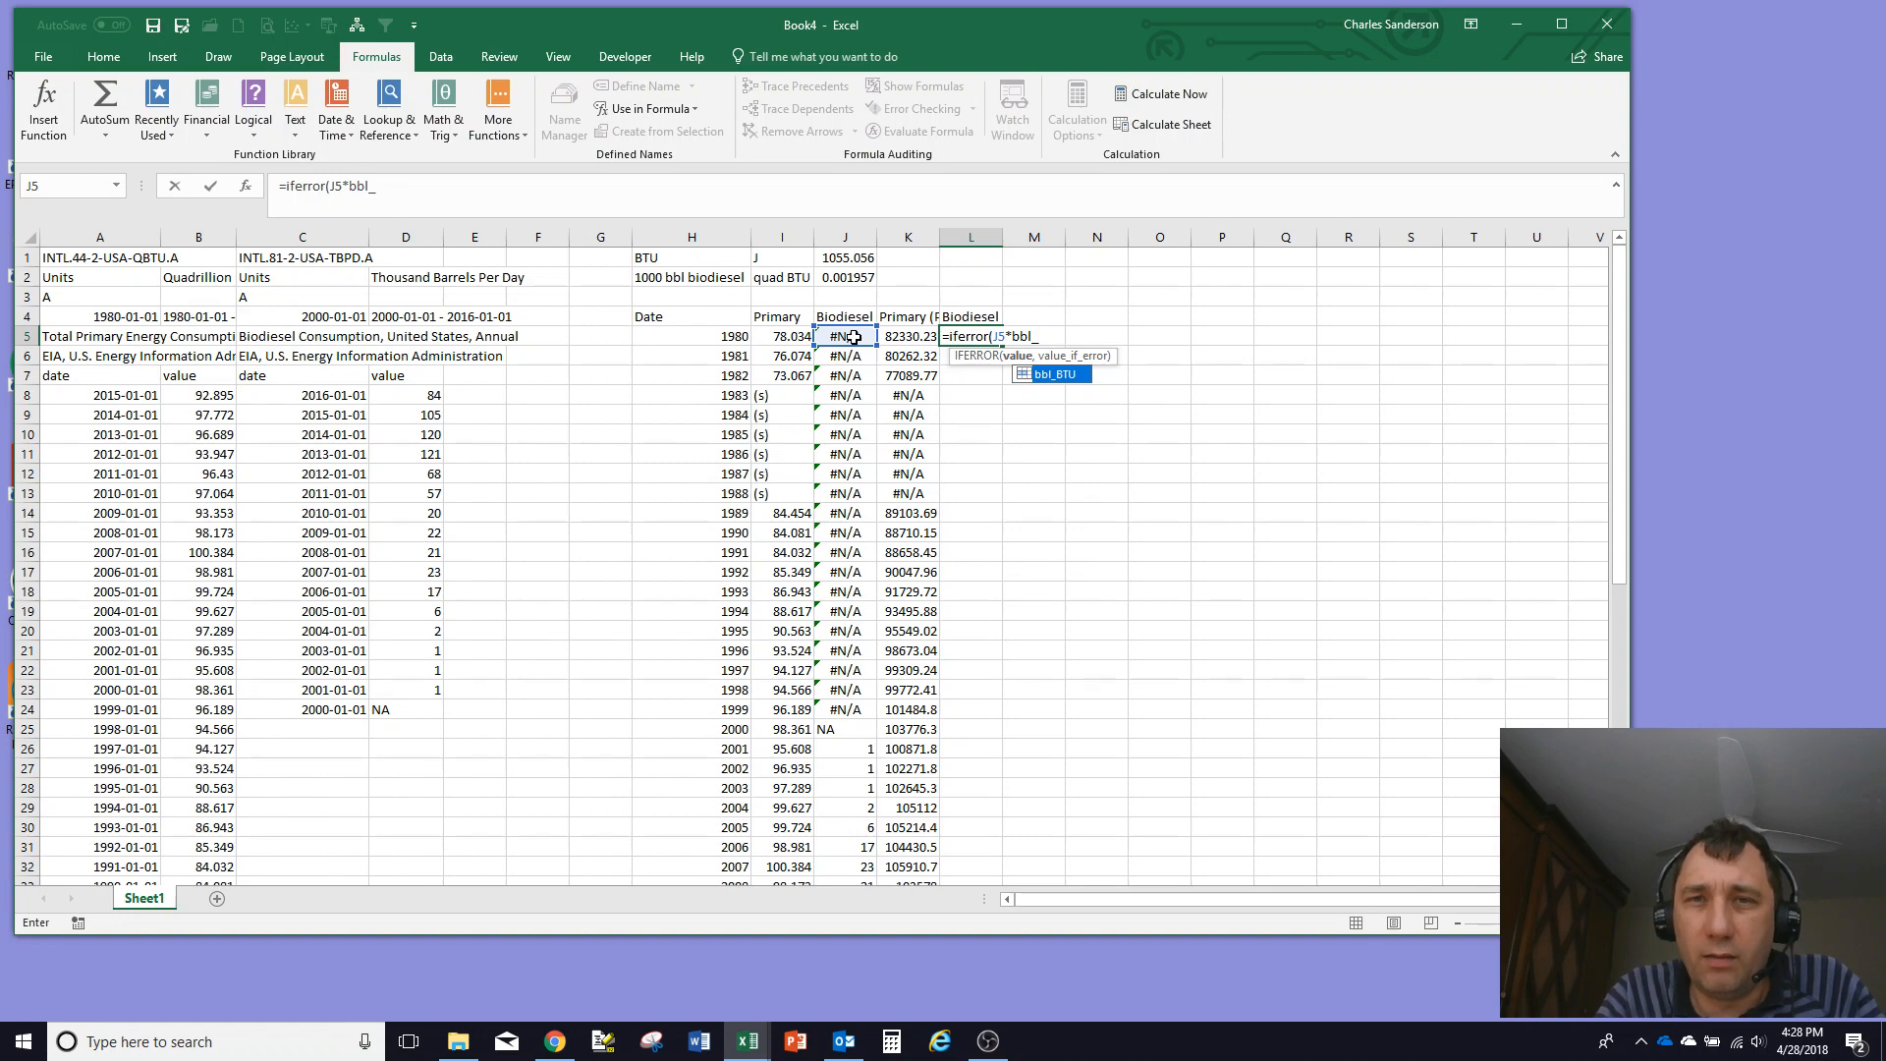
text(_)
key(Tab)
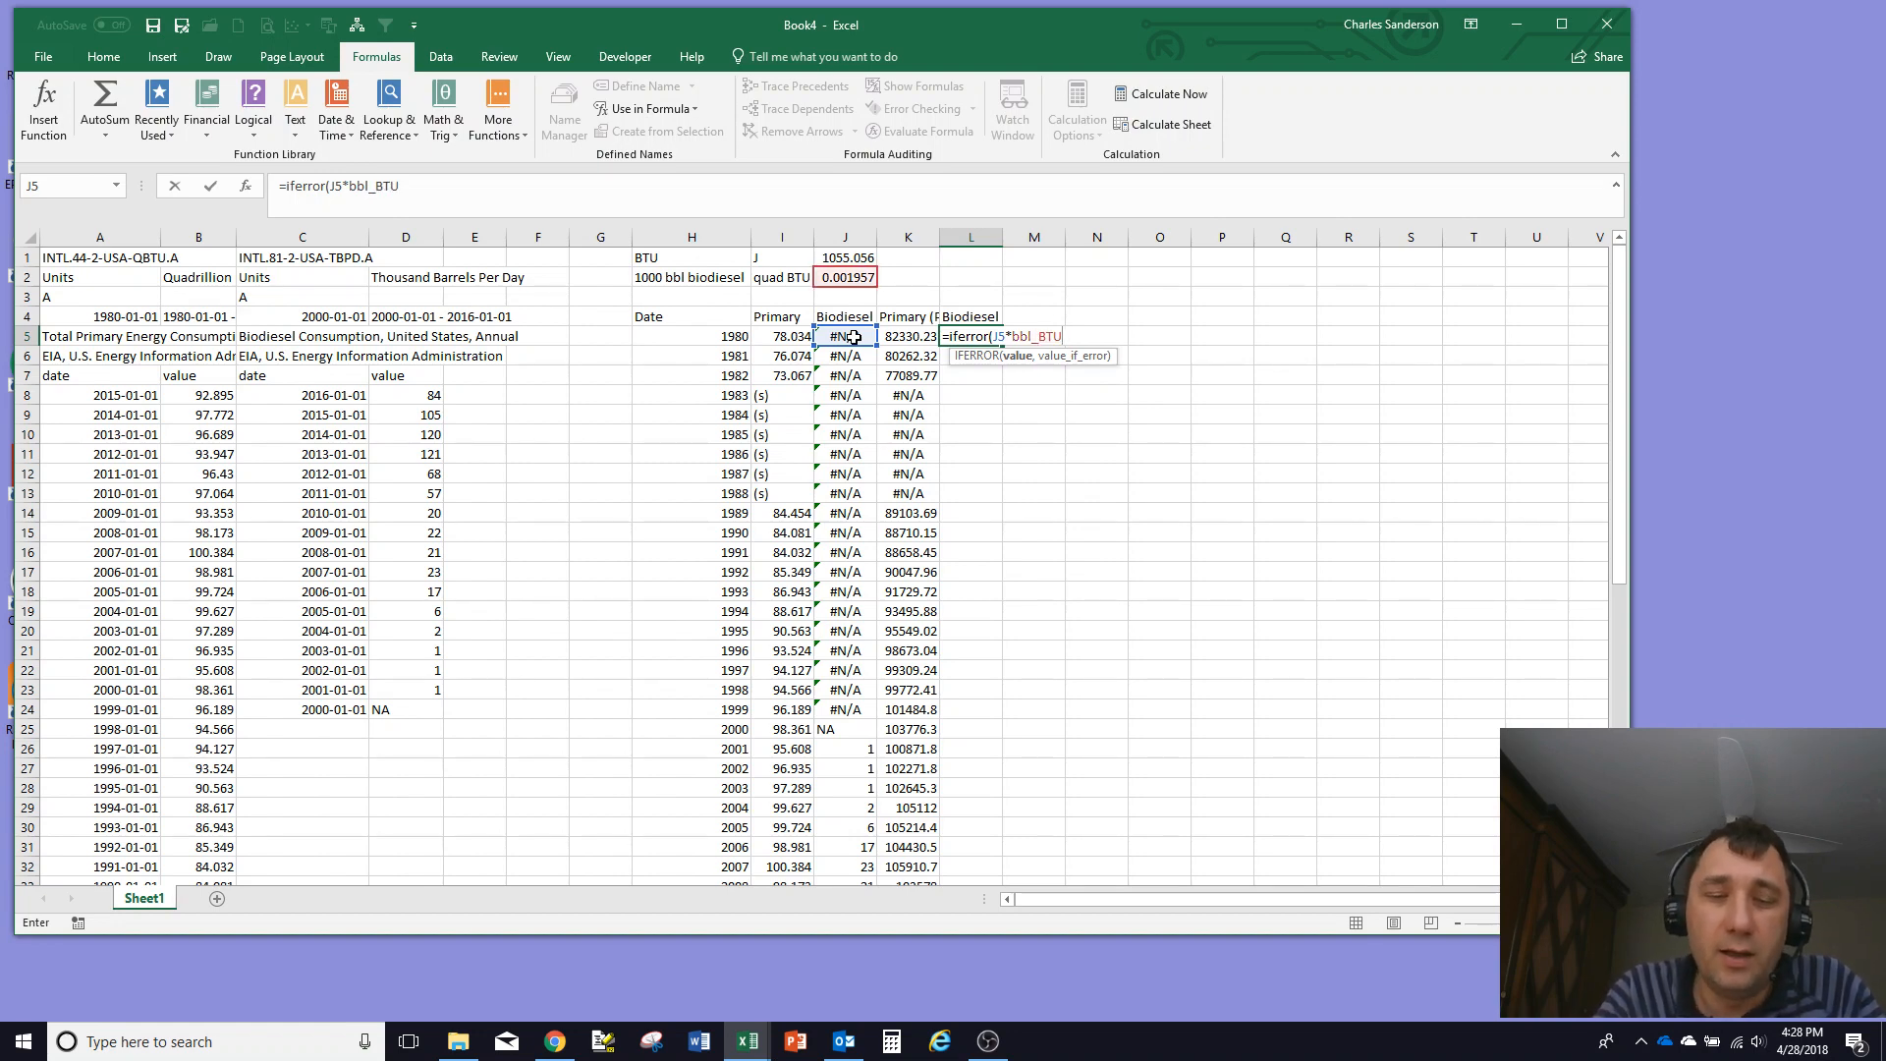
text(*btu_j)
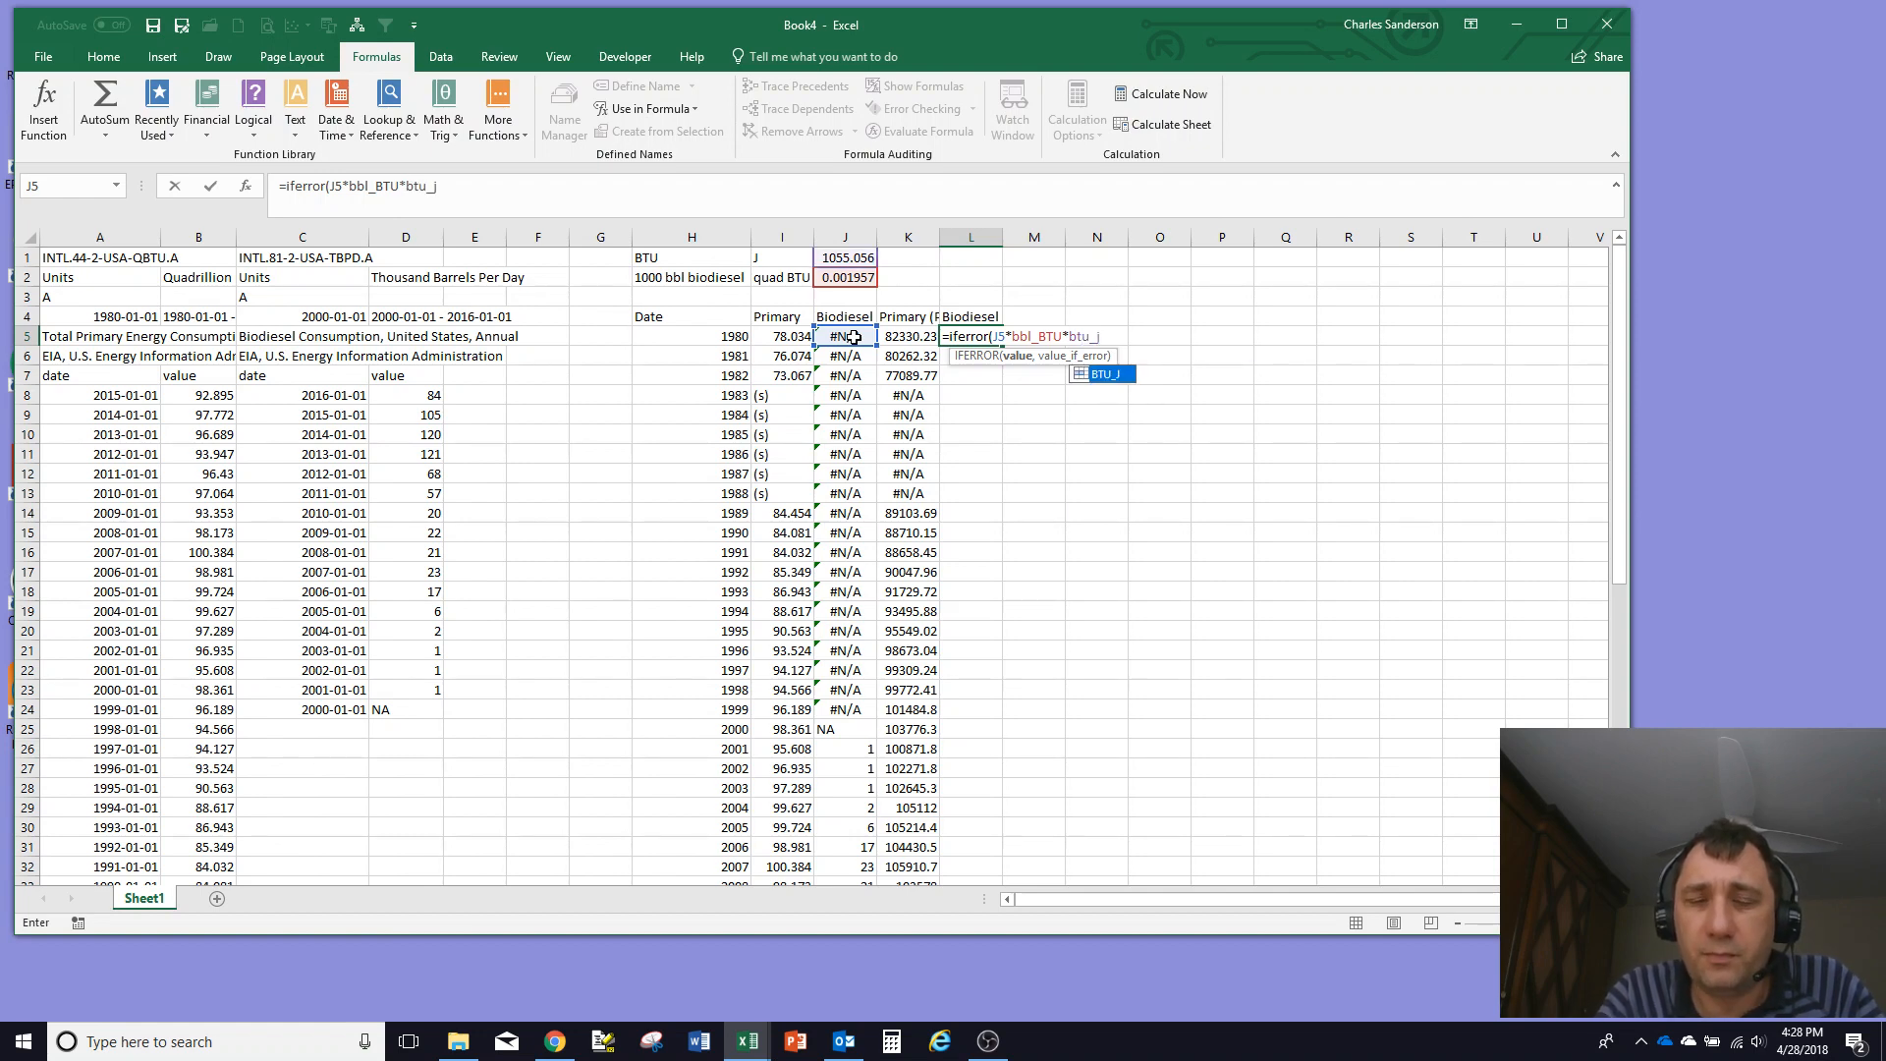
text())
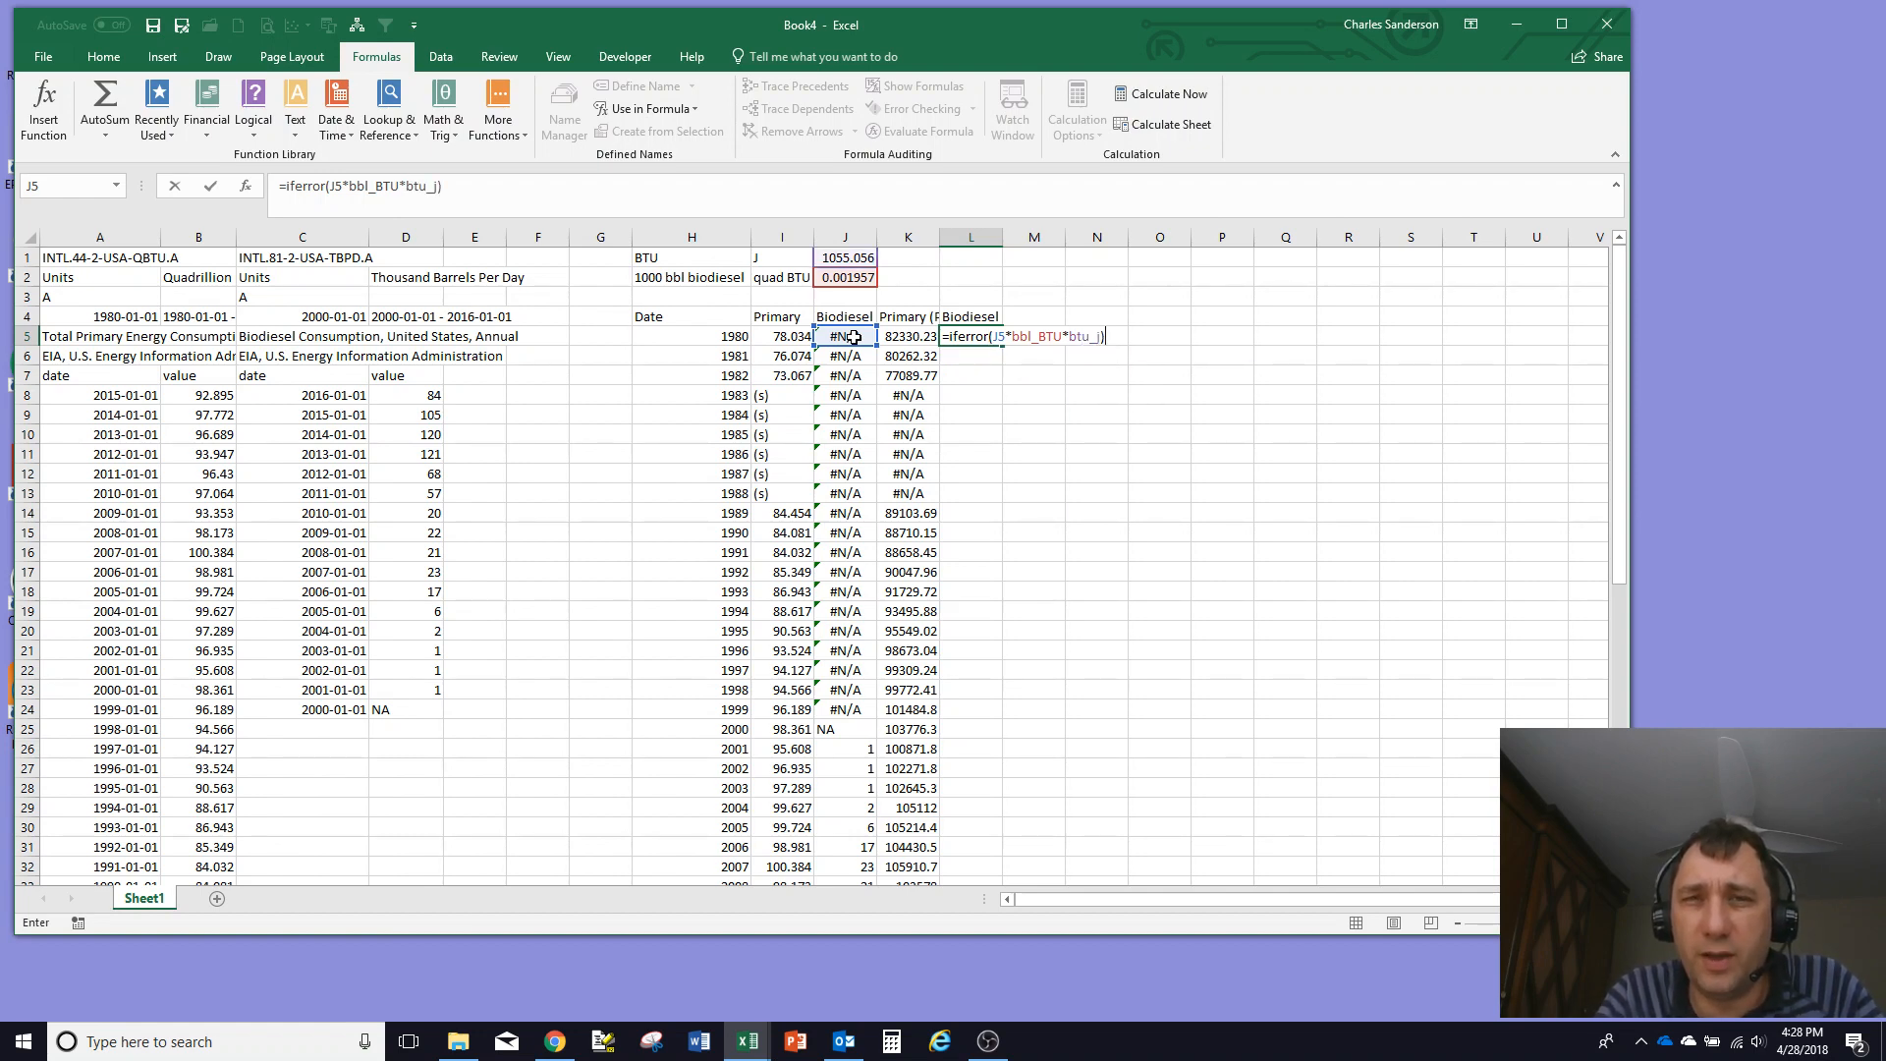
key(Return)
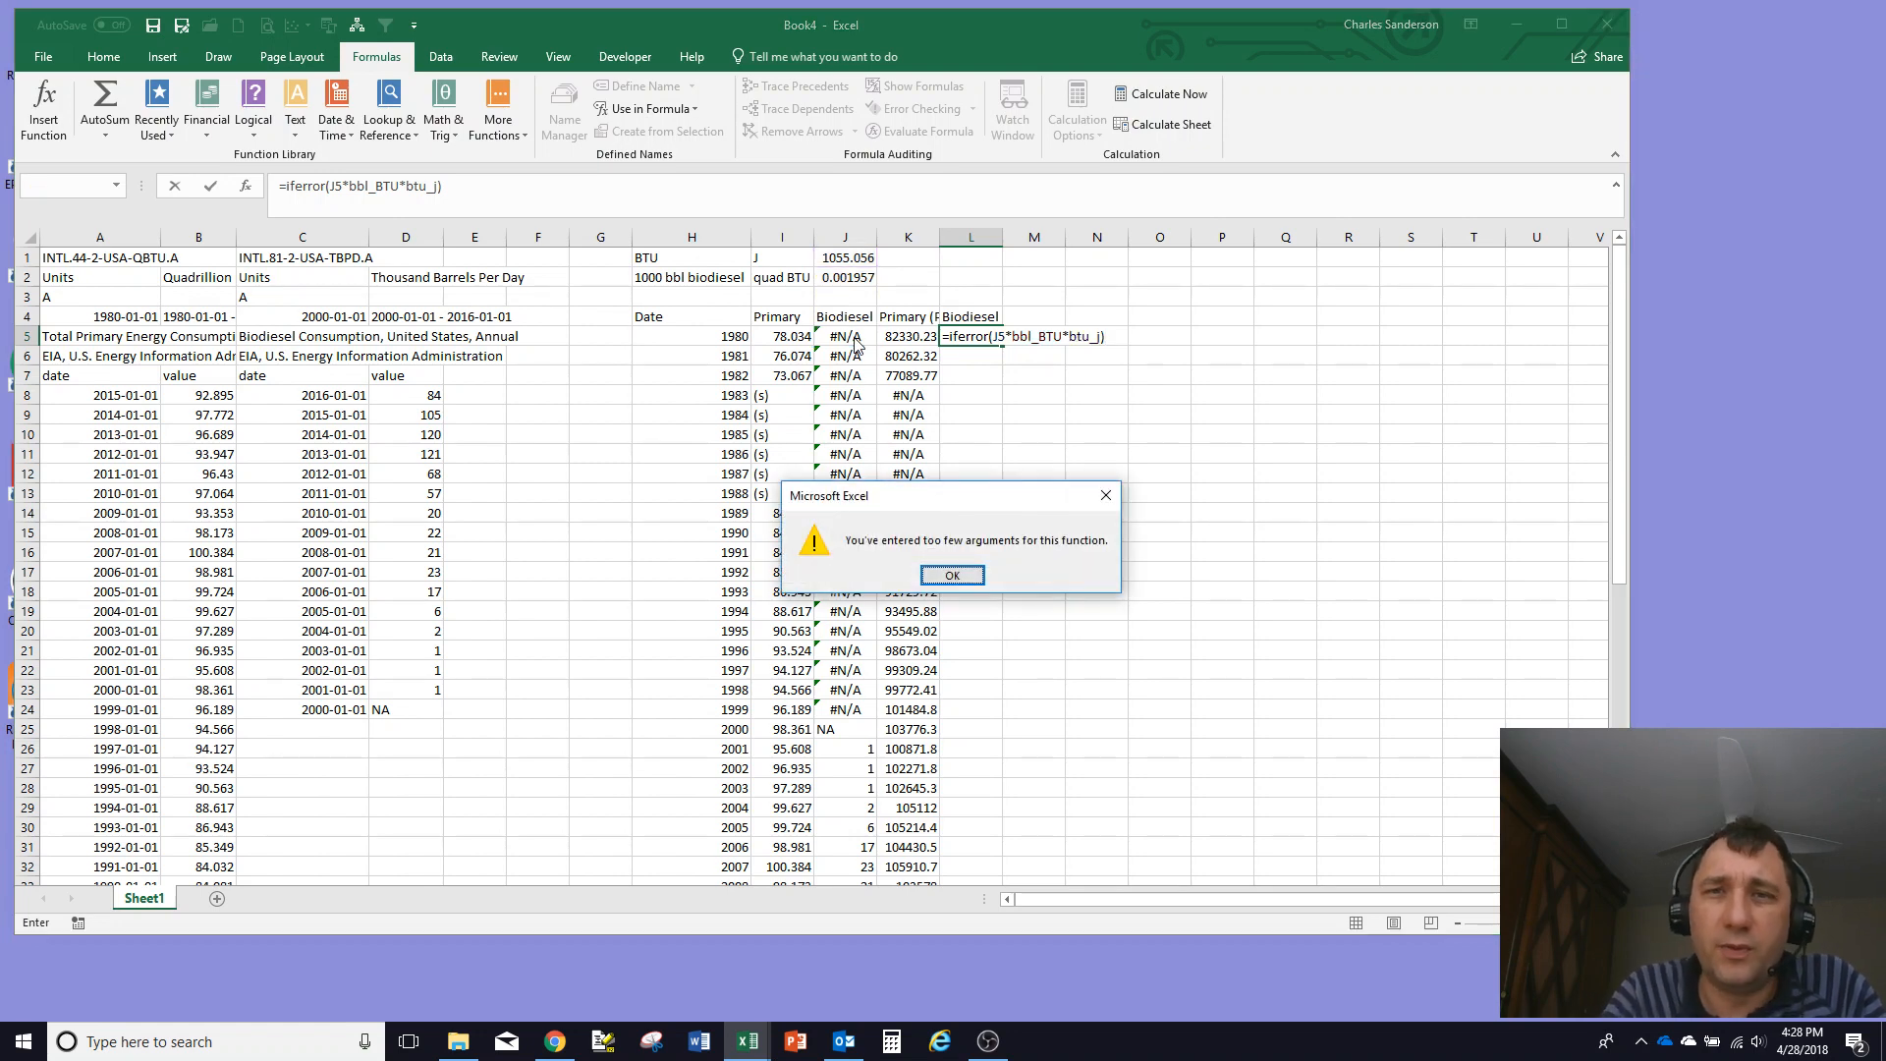
key(Return)
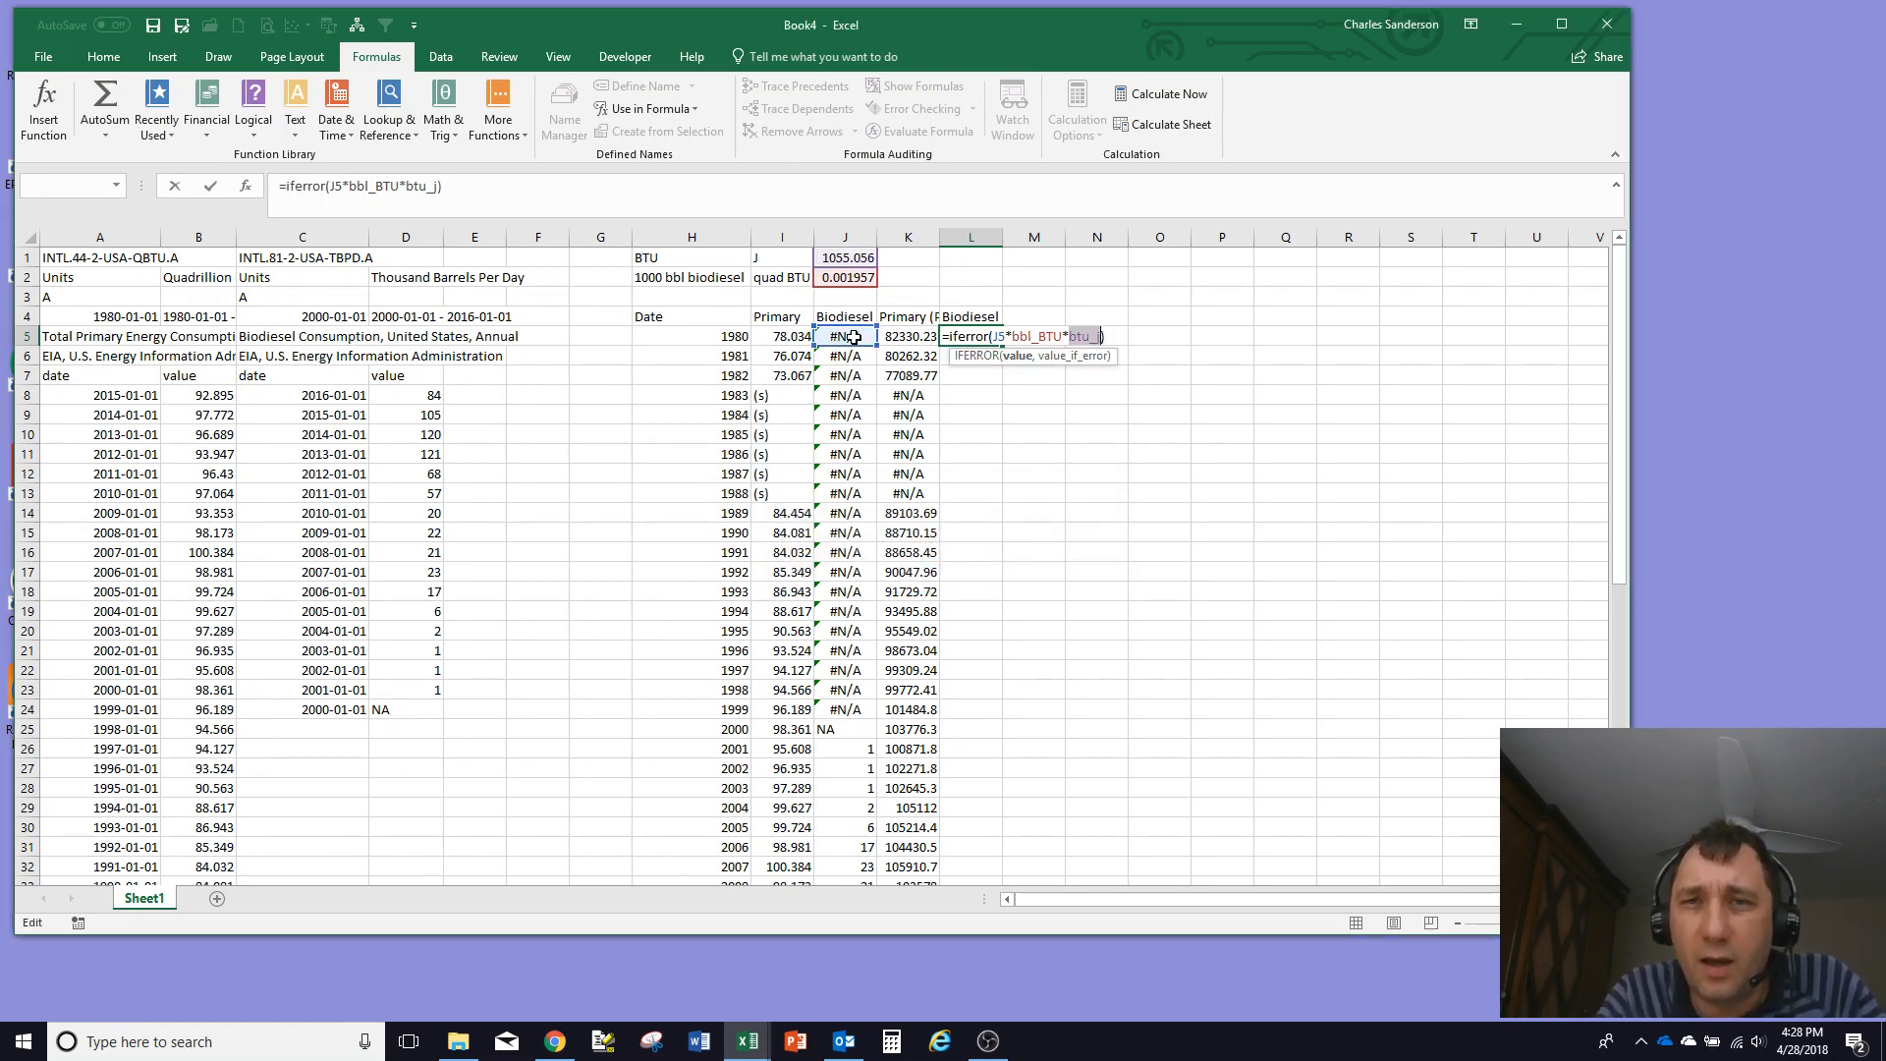
Step: Add 0 as the error value so L5 reads =IFERROR(J5*bbl_BTU*BTU_J,0), and fill the formula down column L
key(Right)
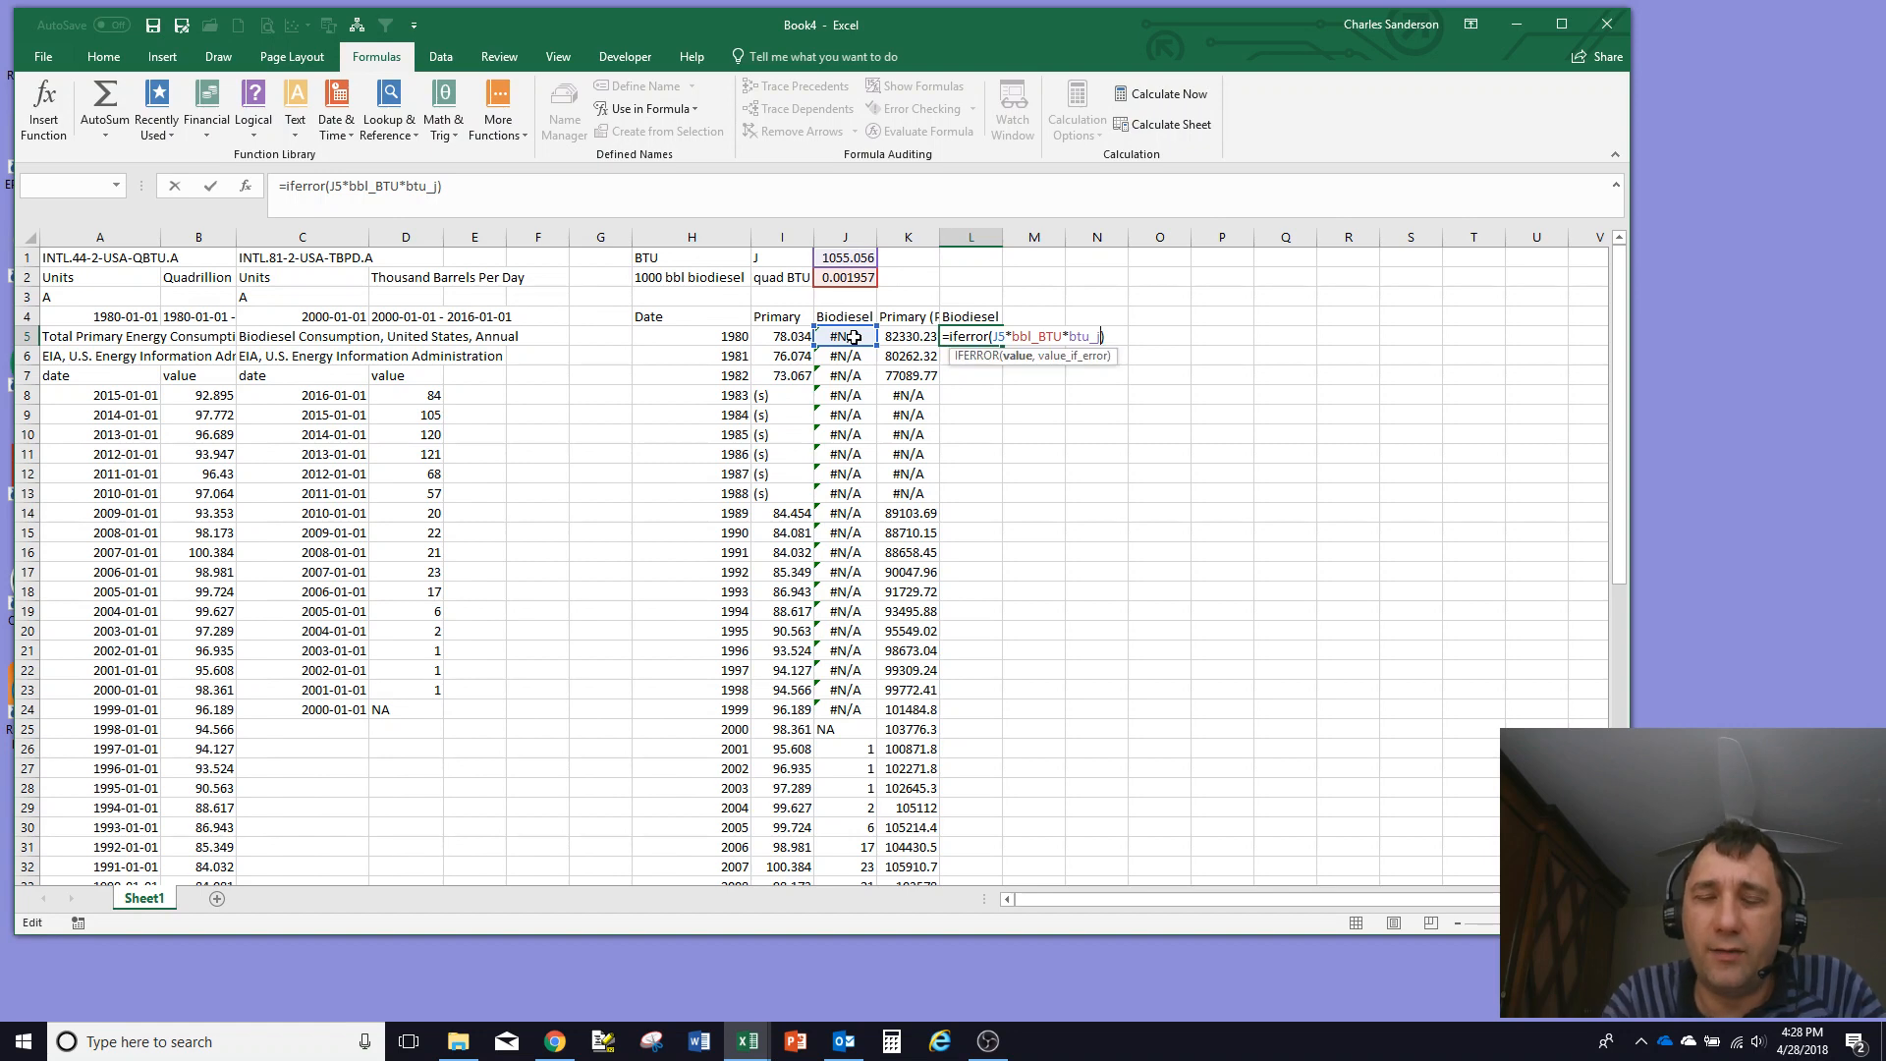
text(,0)
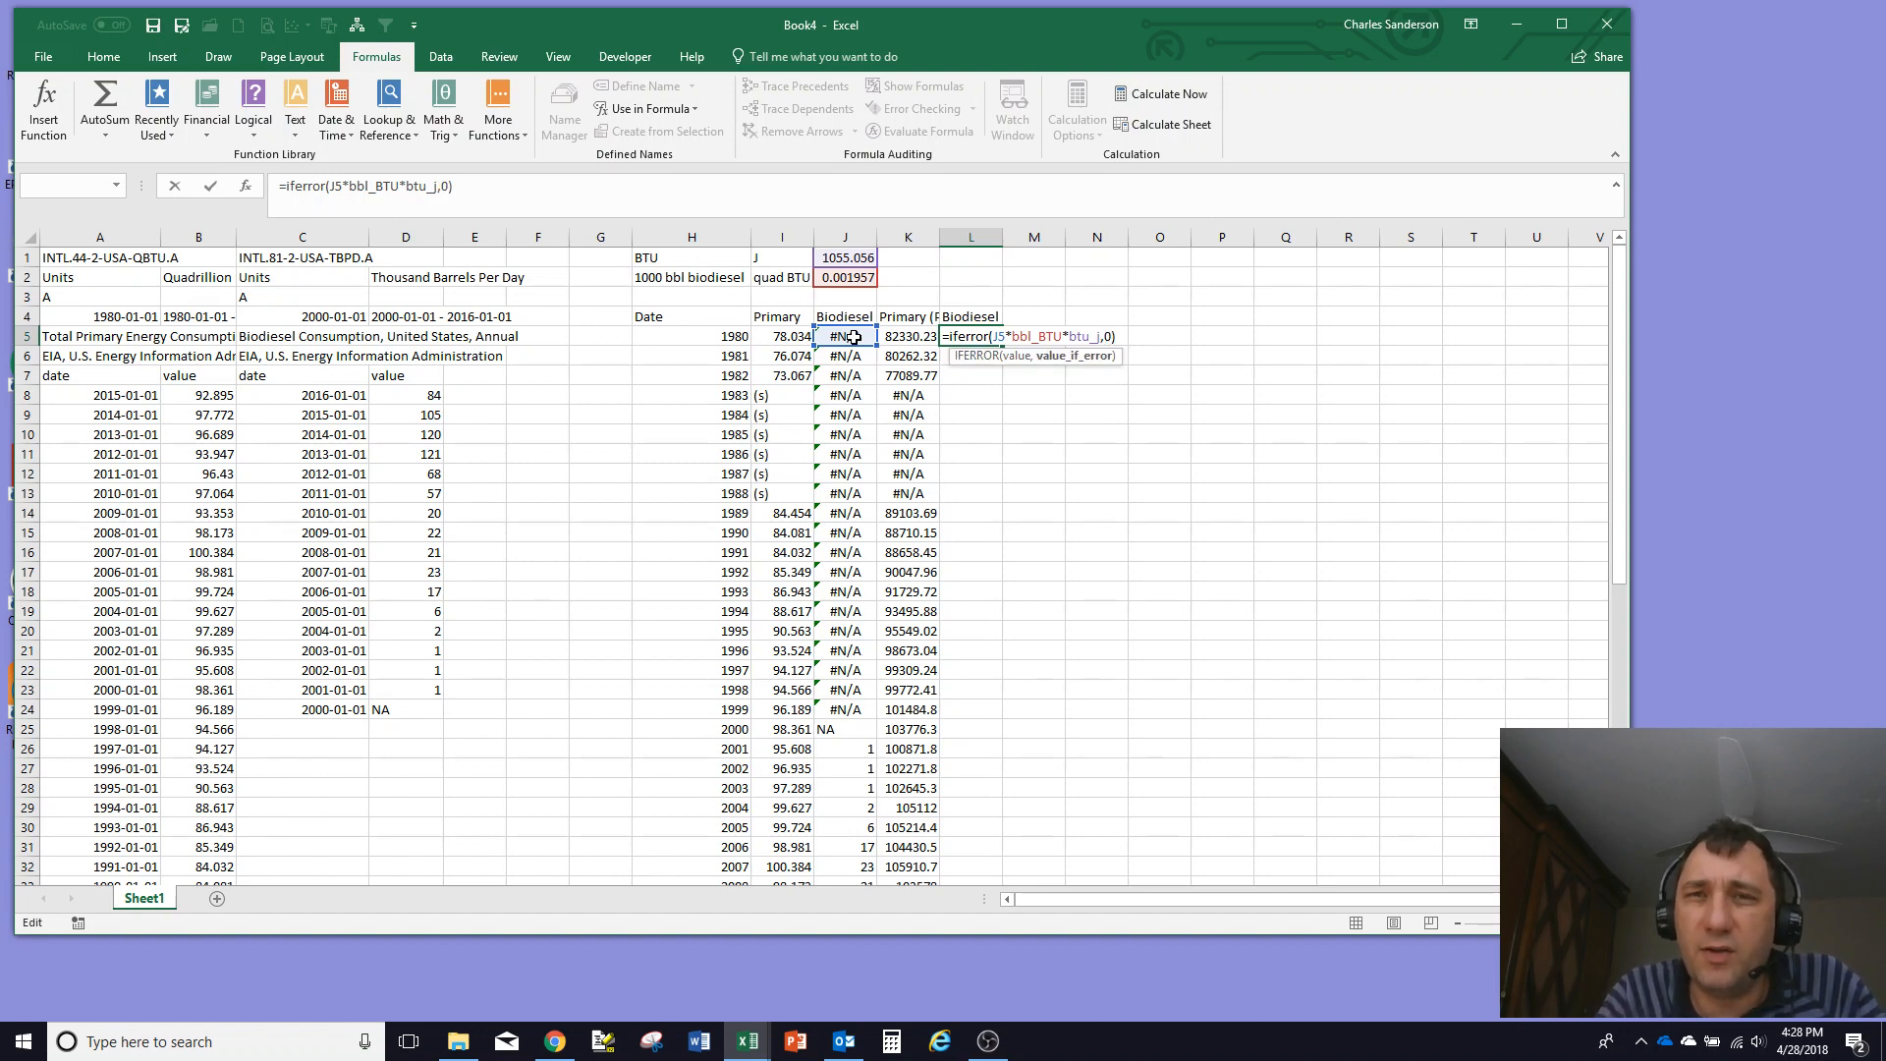
key(Return)
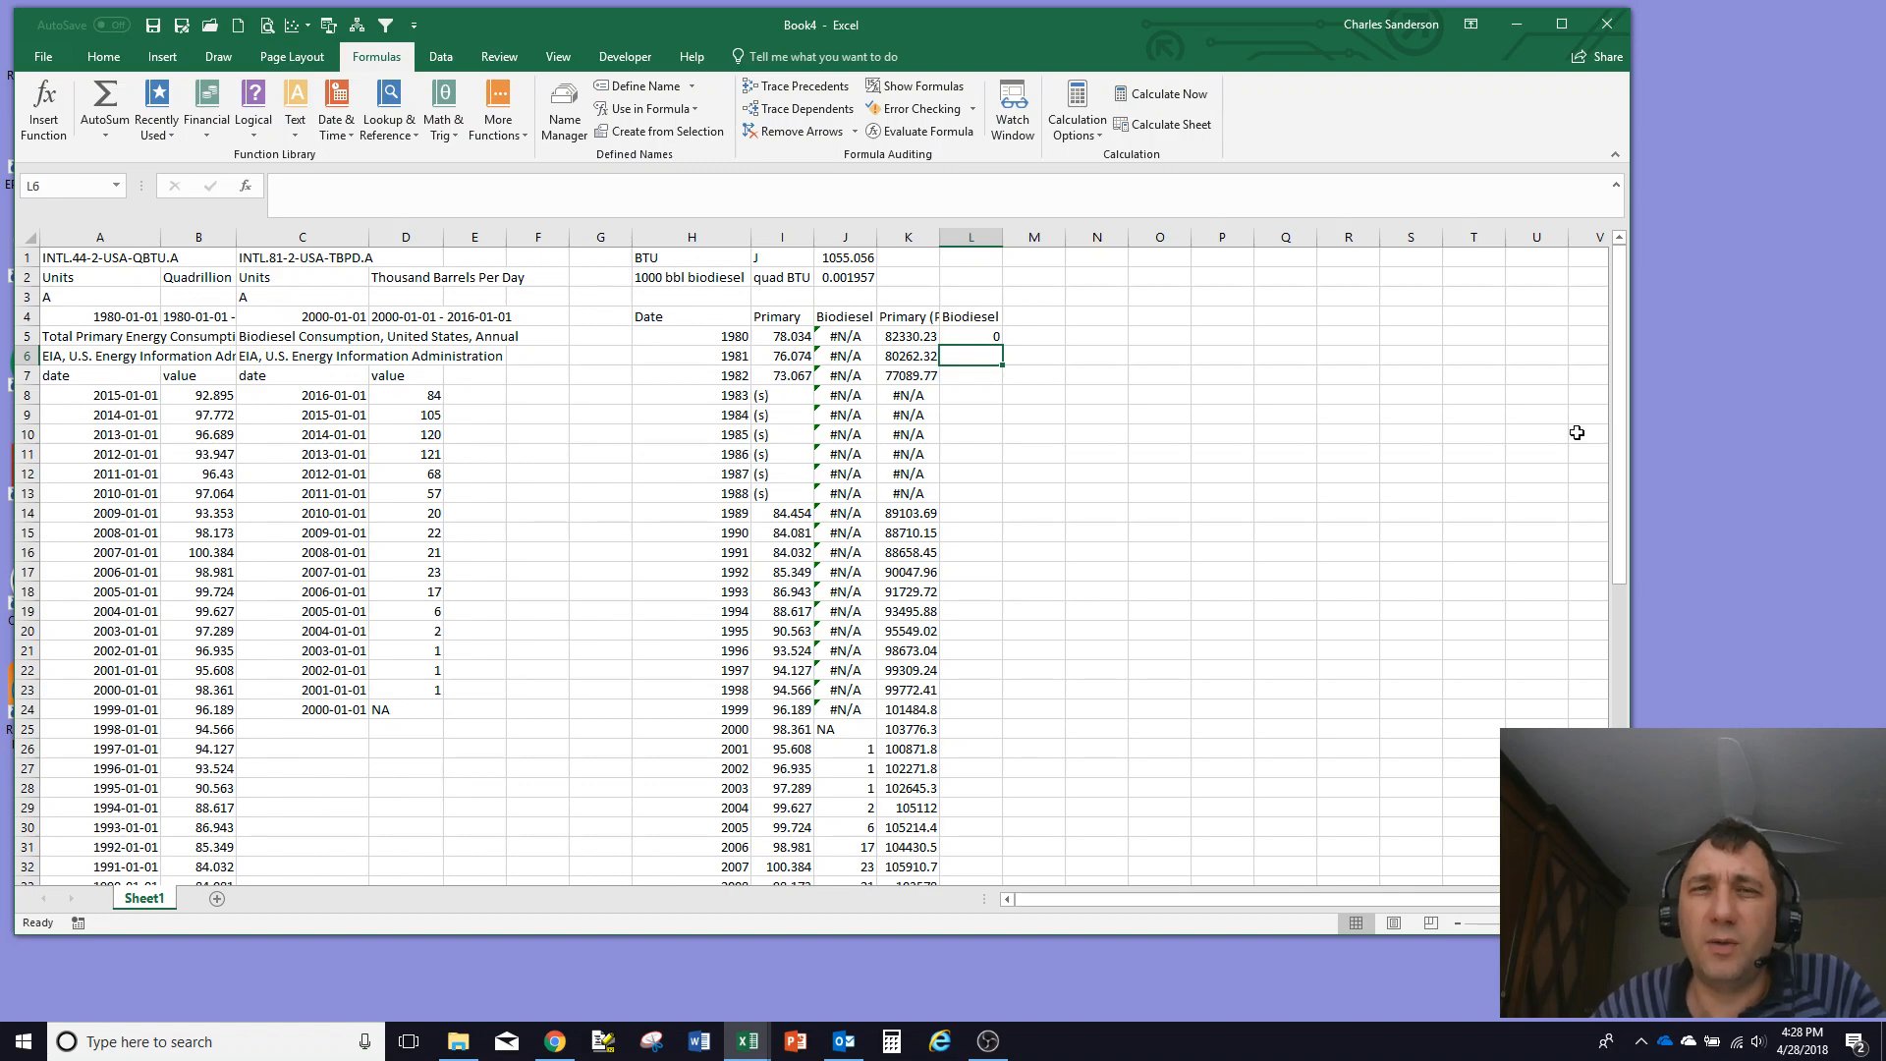
click(959, 336)
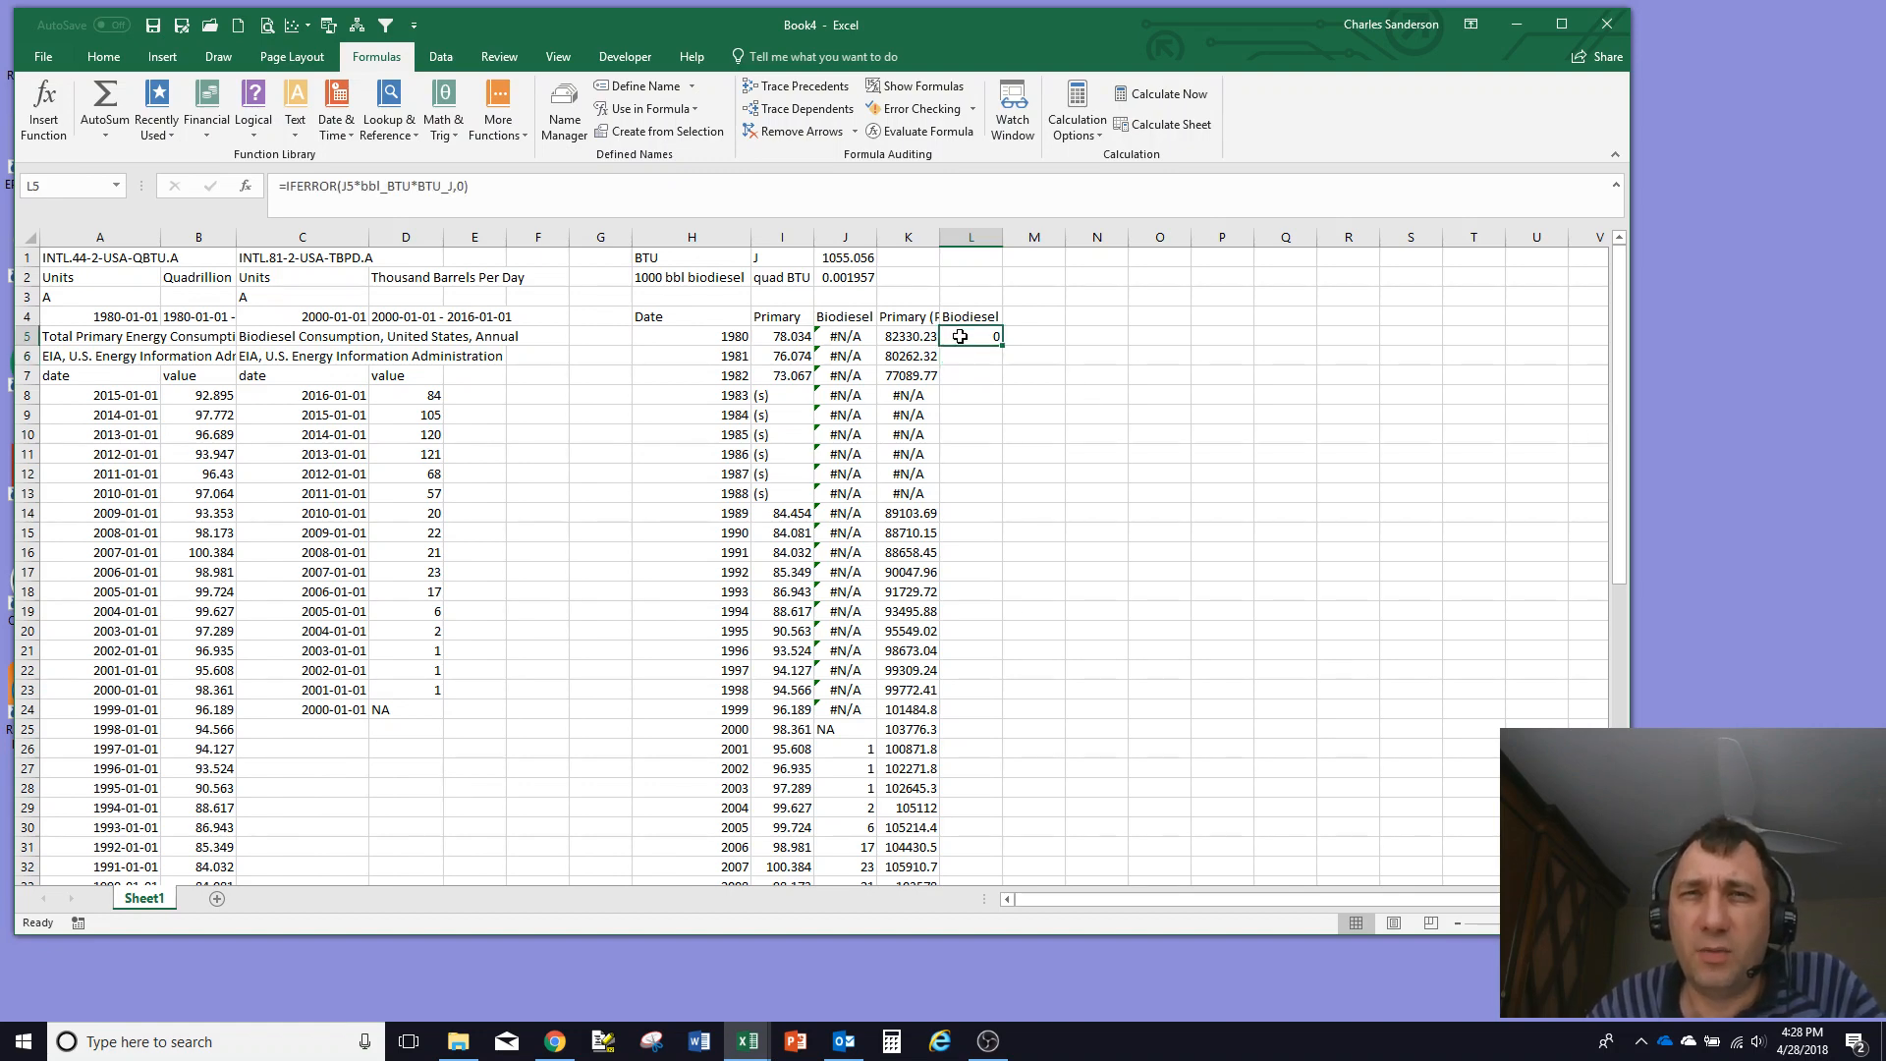
double_click(1003, 346)
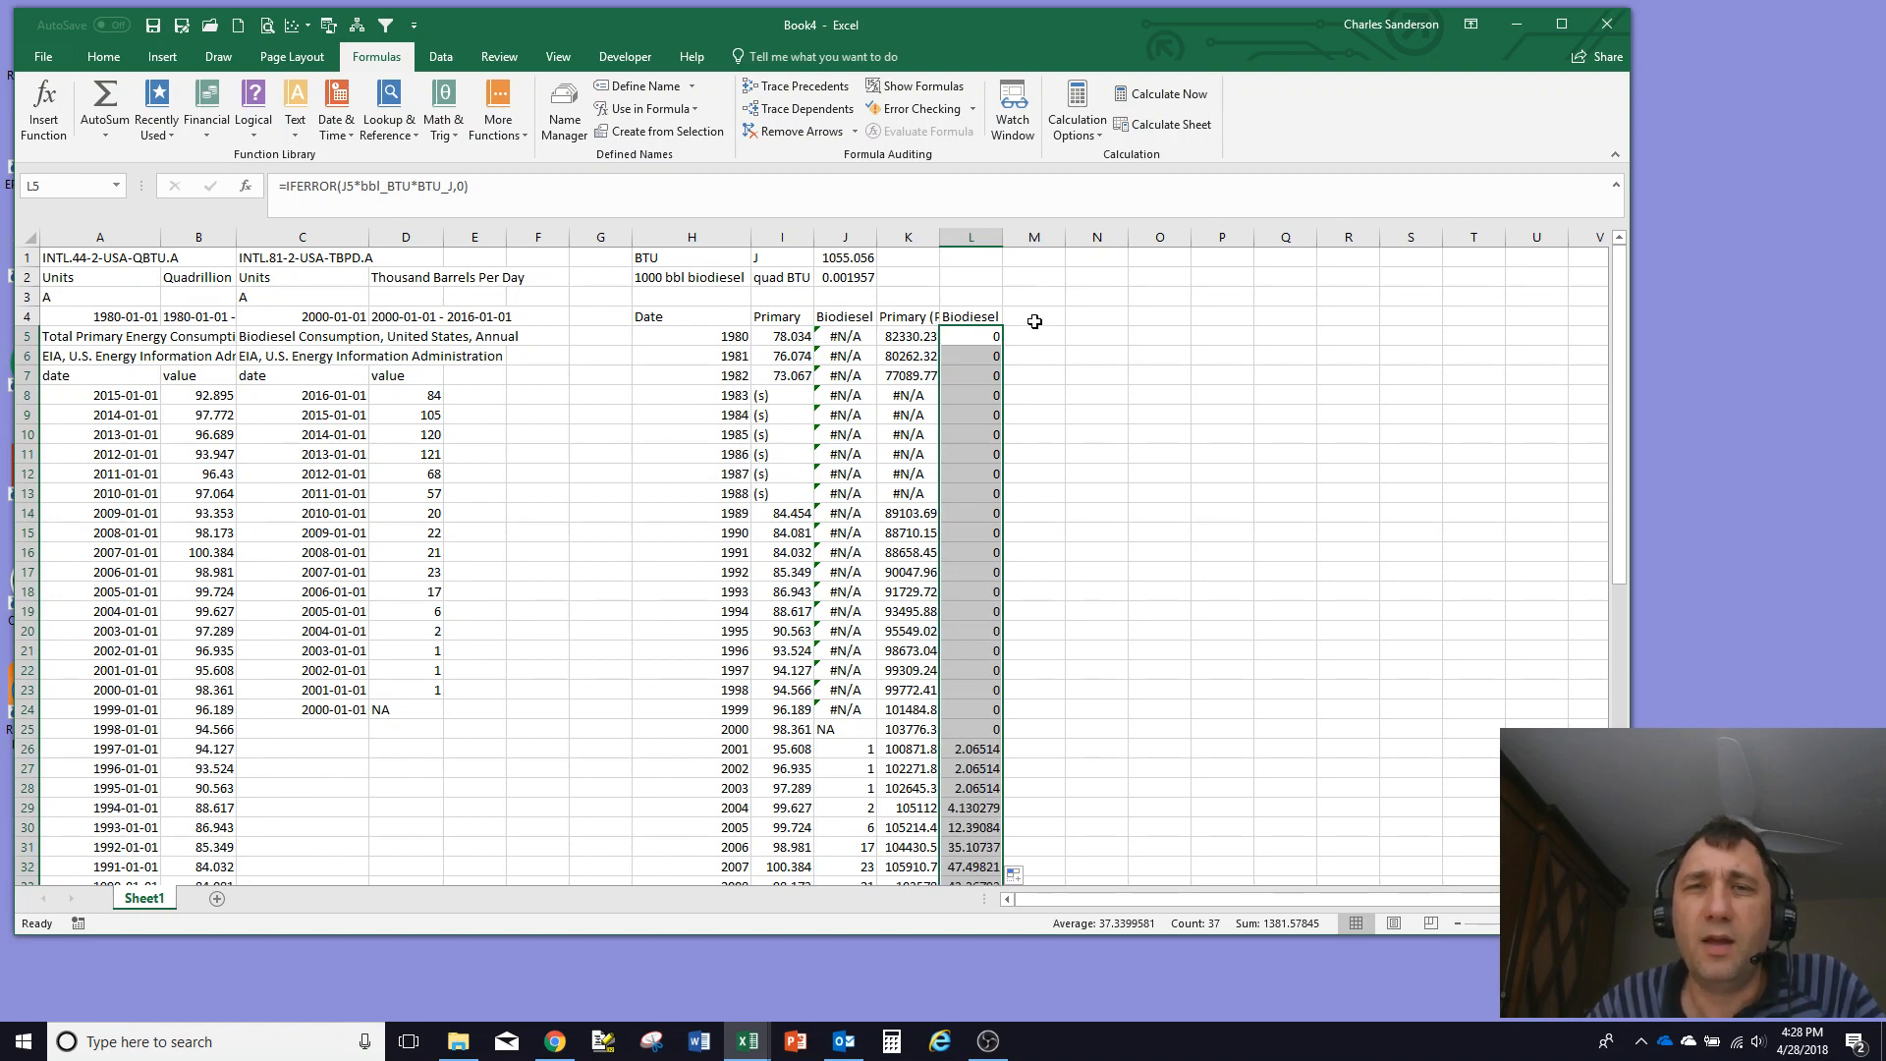
Step: Enter the header Biodiesel (%) in M4, beside the converted Biodiesel column
click(1036, 322)
text(Biodiesel)
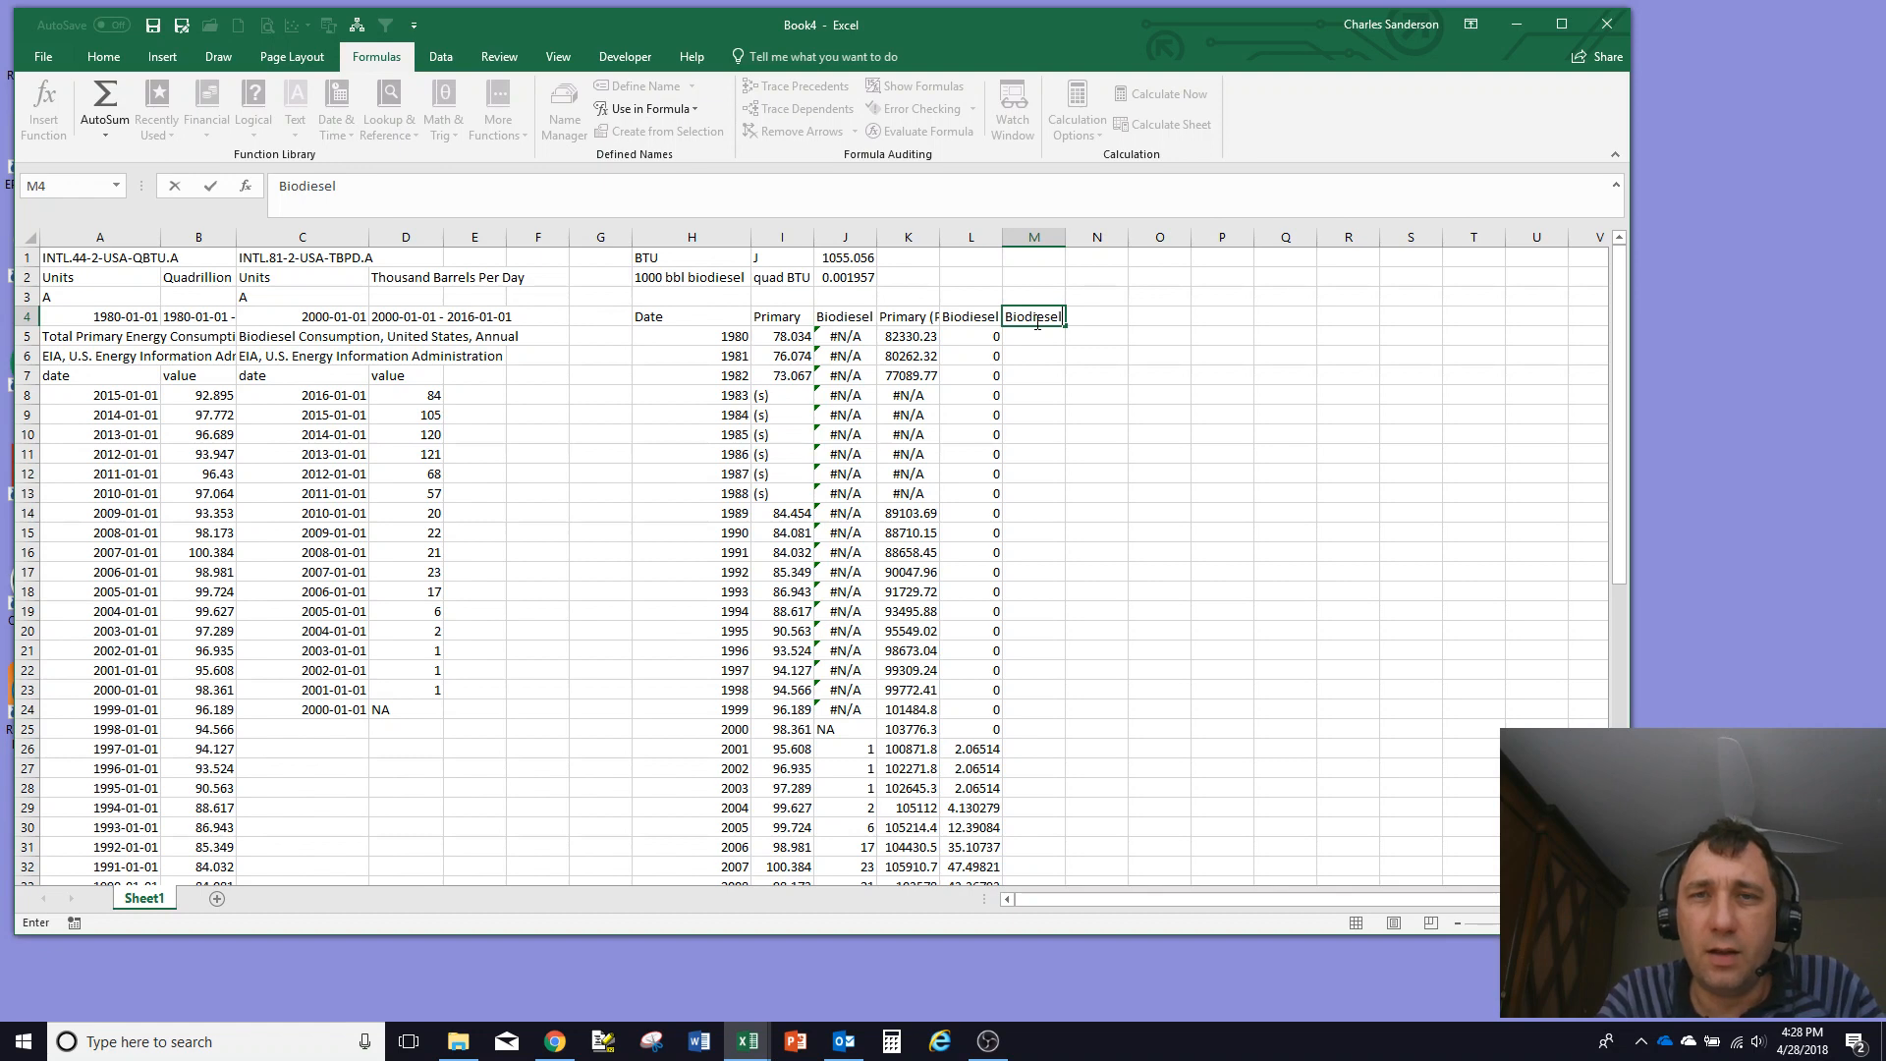
text( (%))
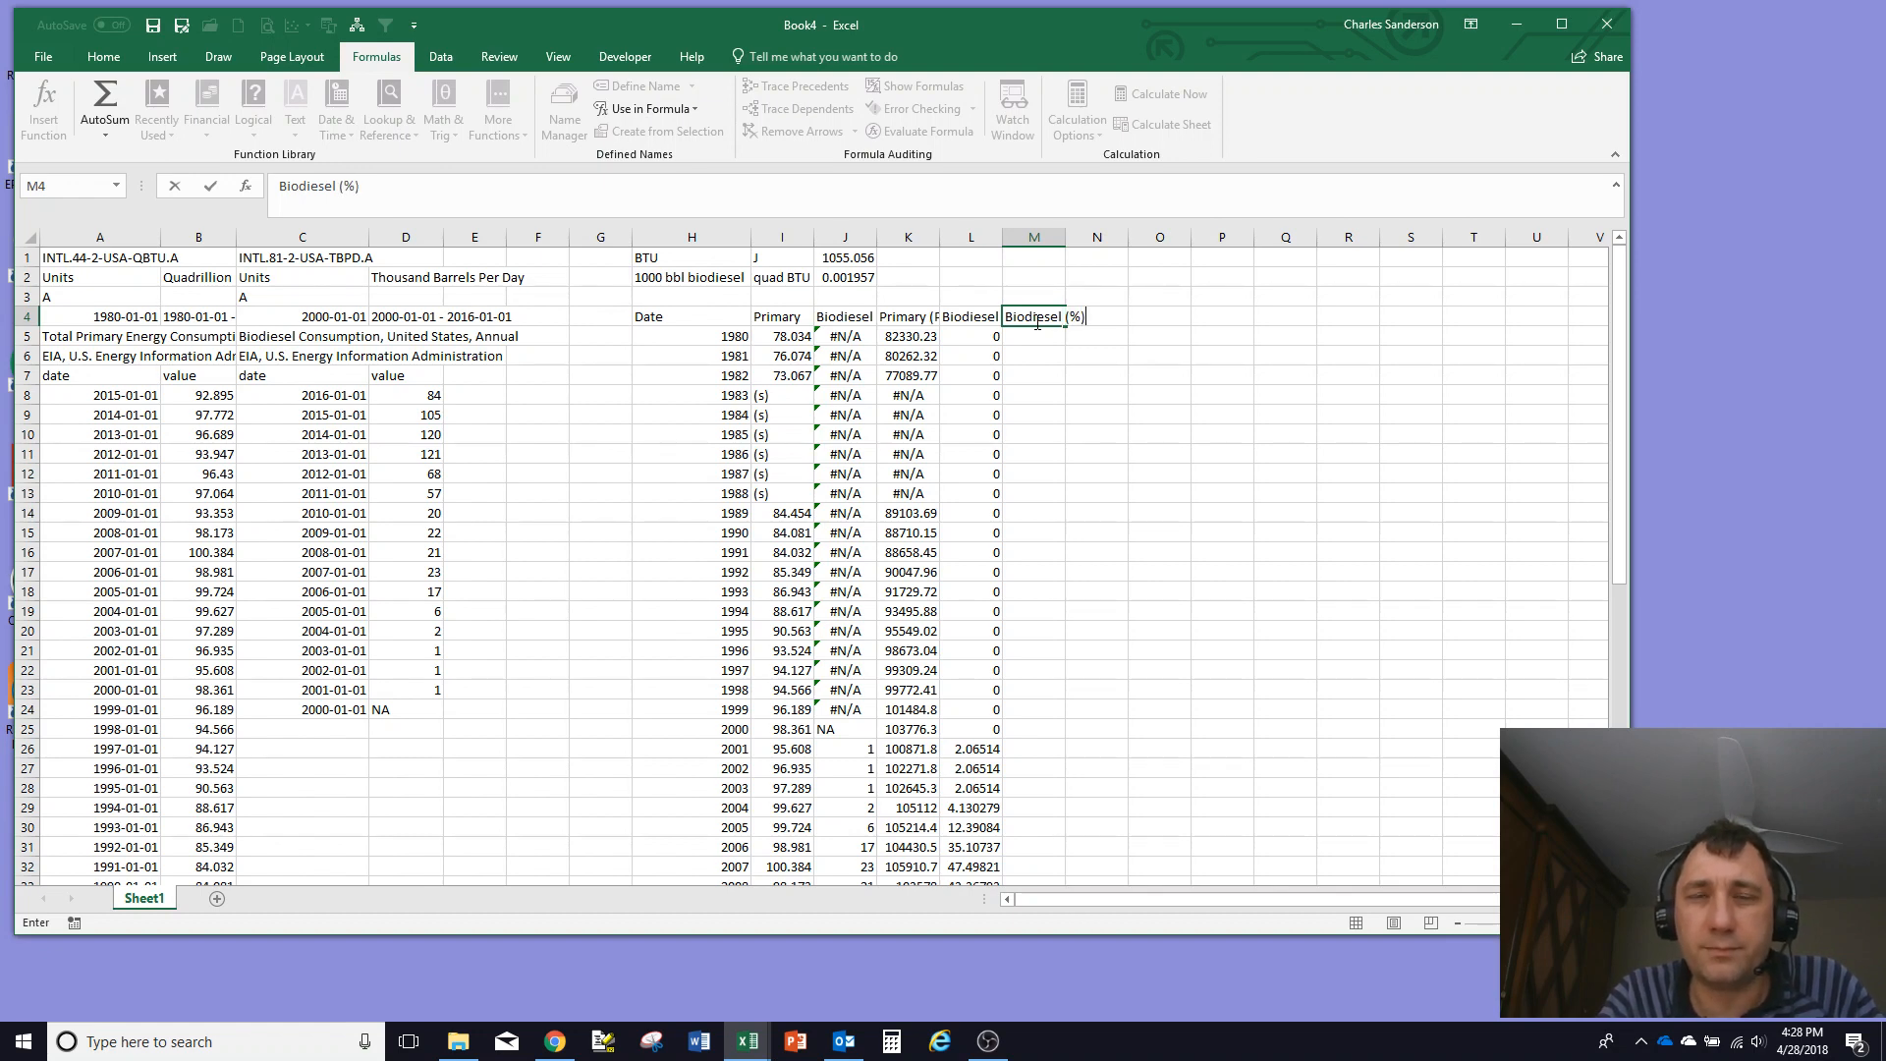
key(Return)
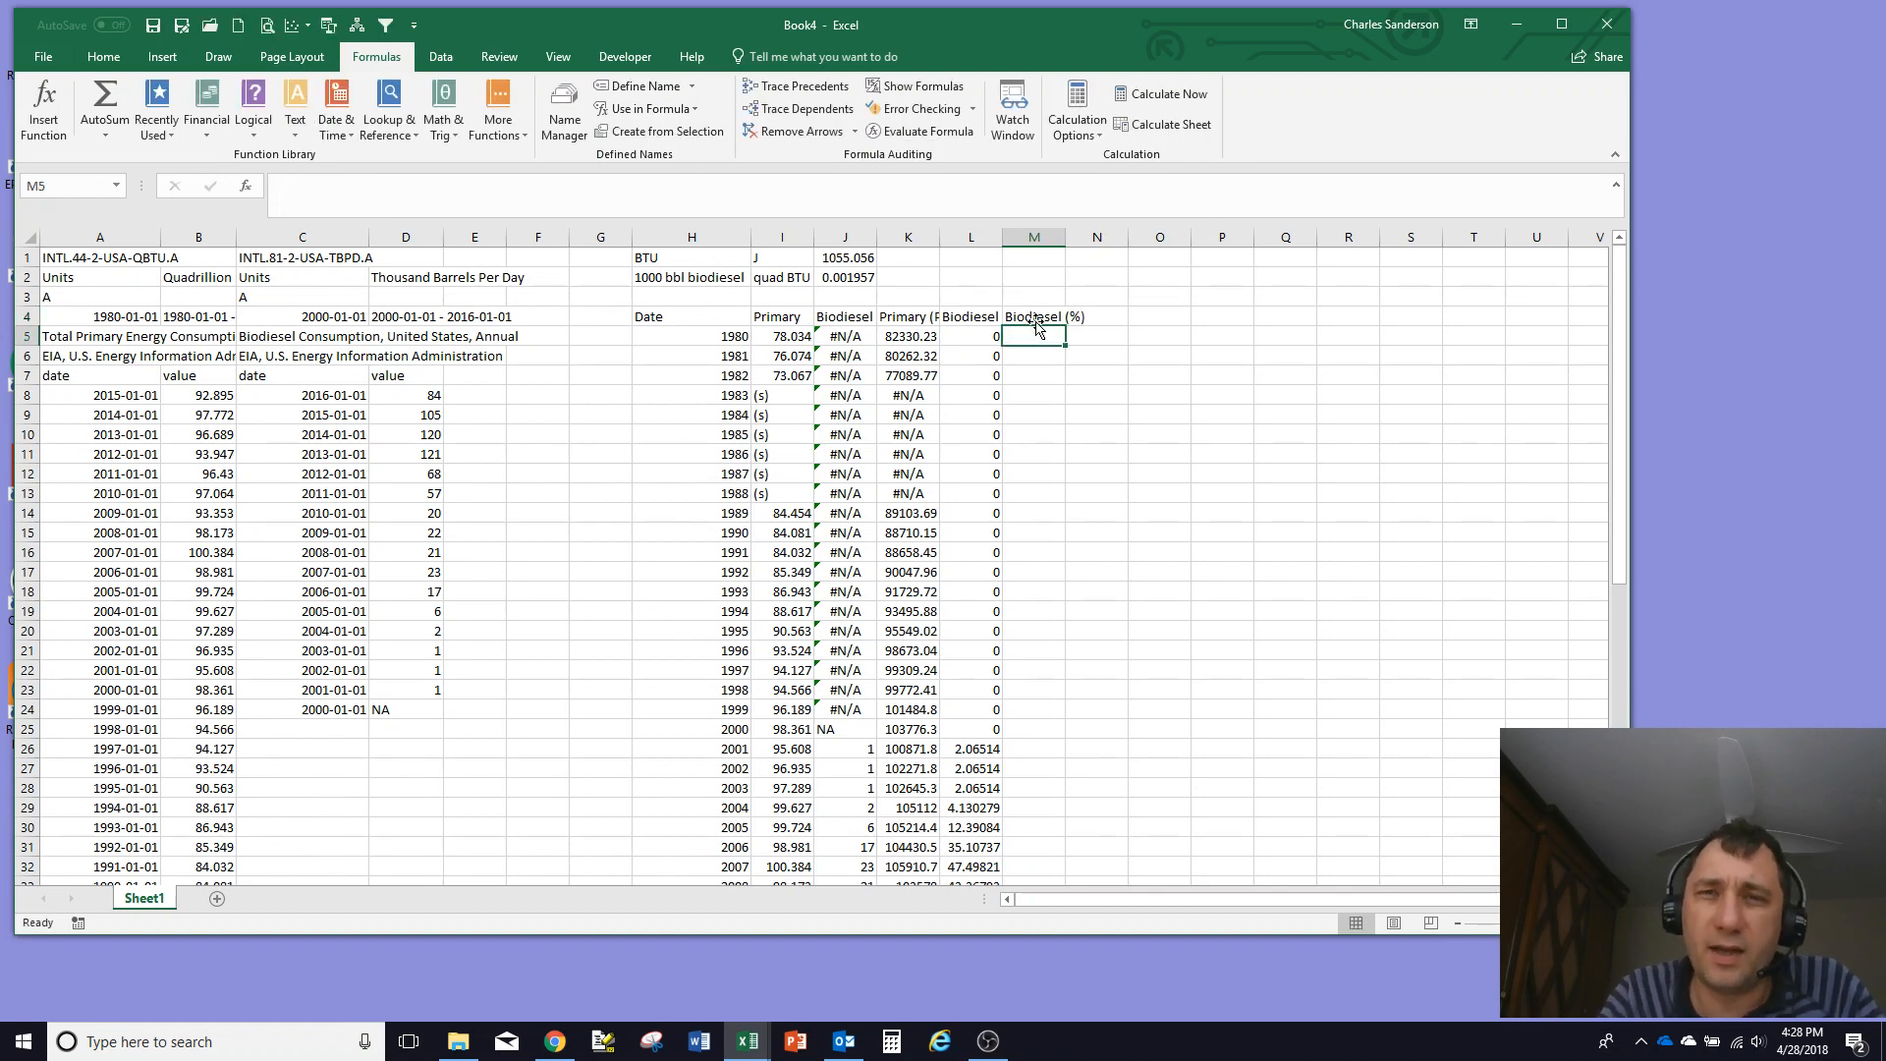
Step: Enter the formula =L5/K5 in M5 to calculate biodiesel's share of primary energy
text(=)
key(Left)
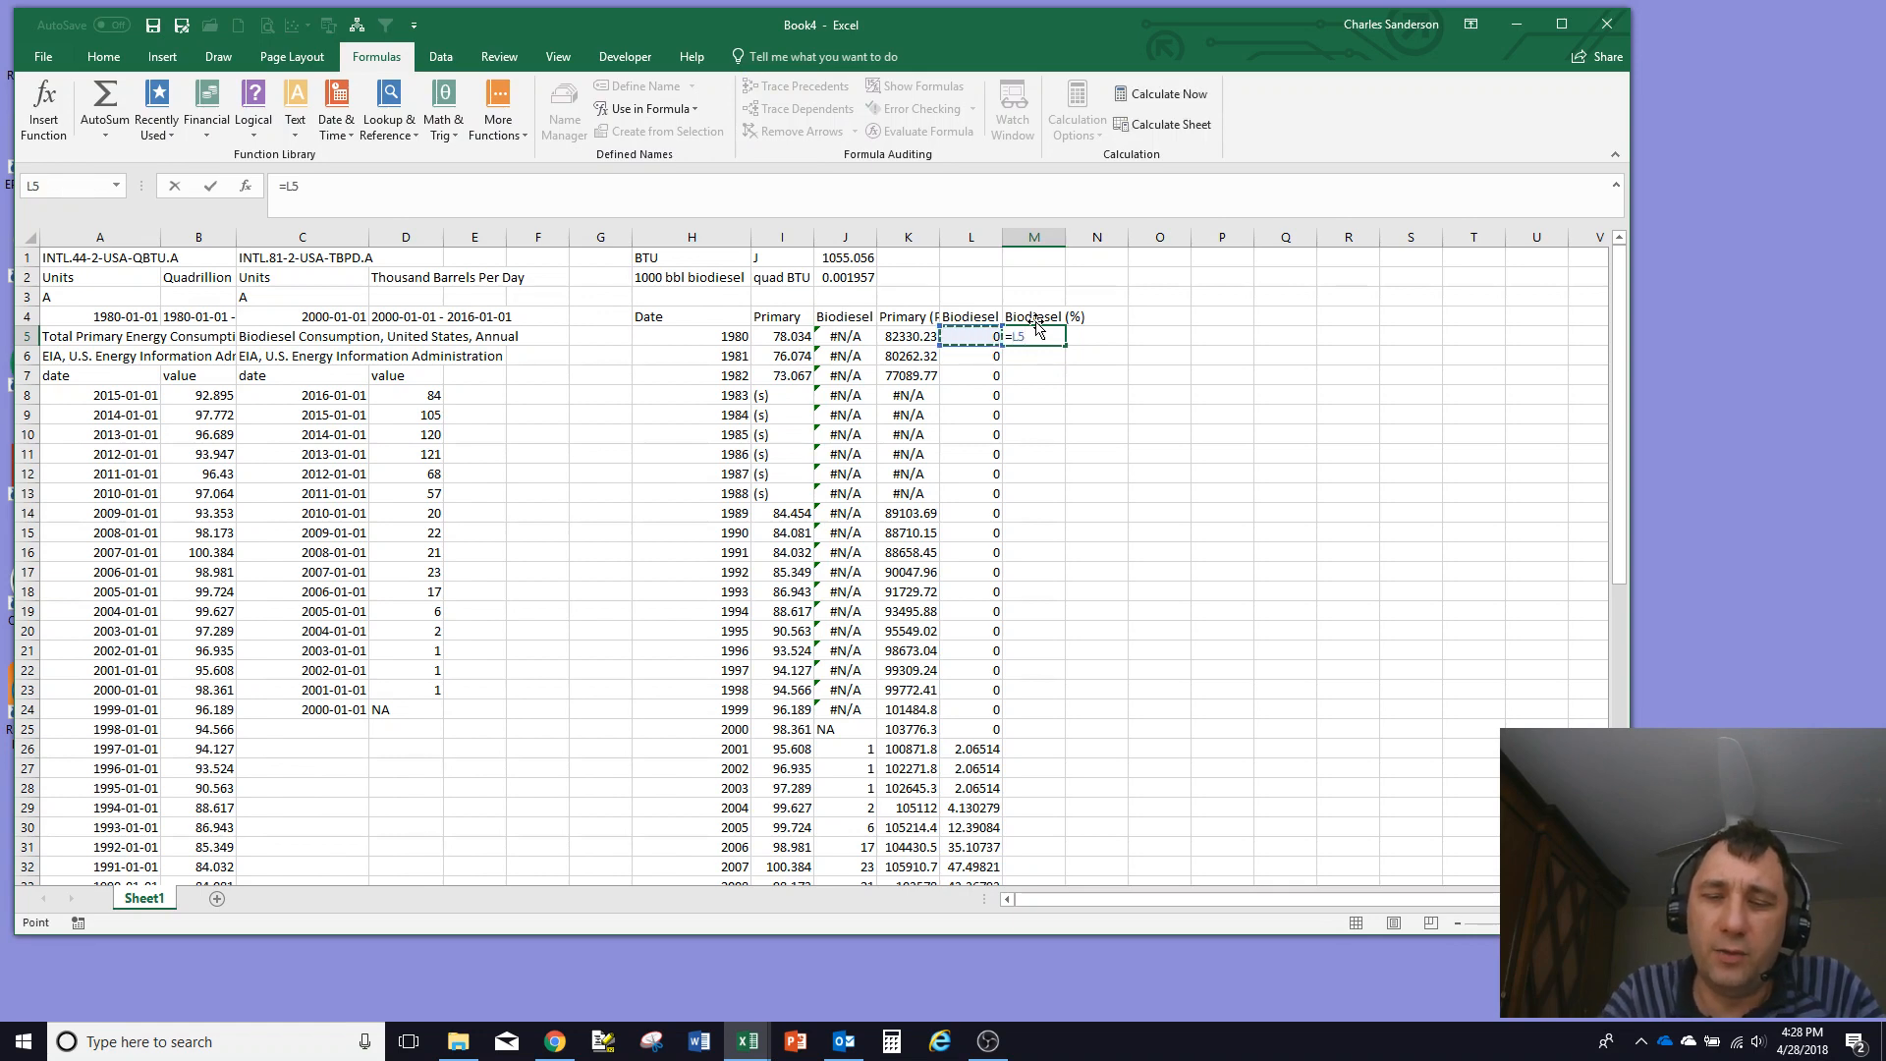
text(/)
key(Left)
key(Left)
key(Return)
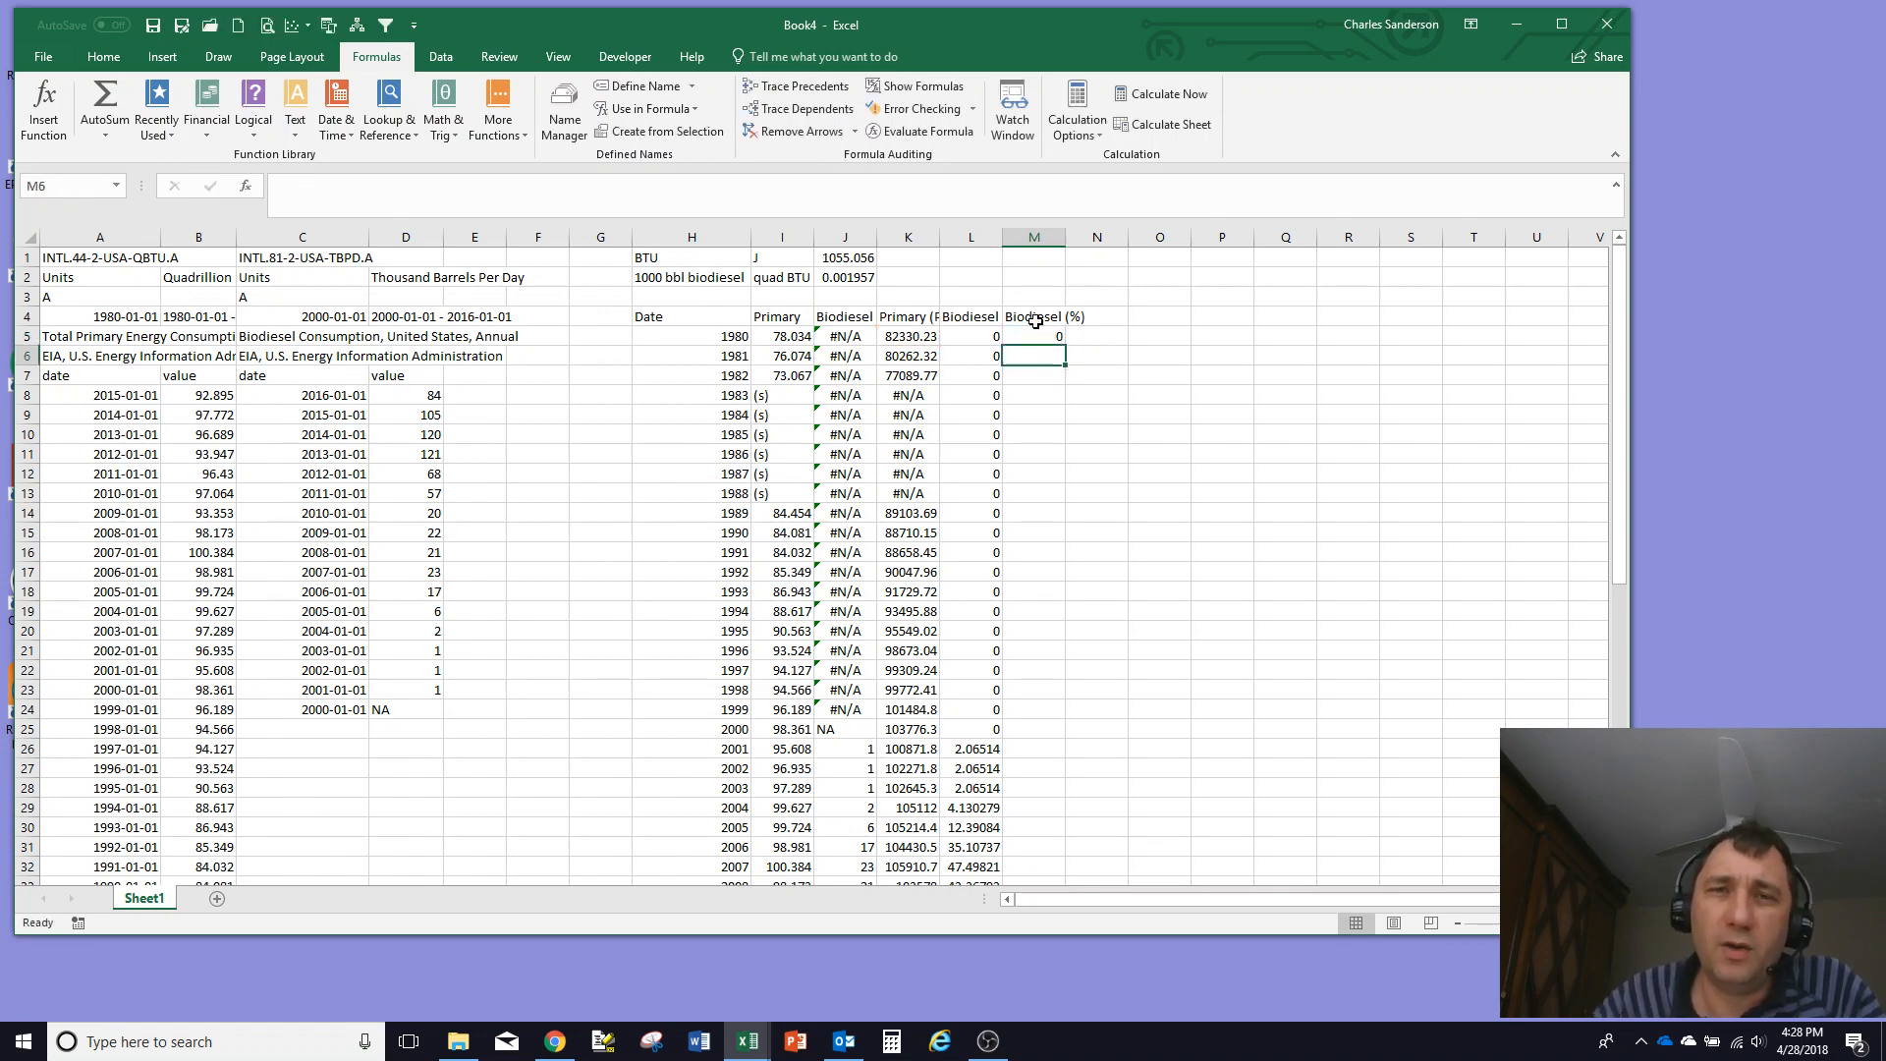
Step: Format M5 as a percentage with two decimal places and fill it down column M through the 2016 row
click(1039, 336)
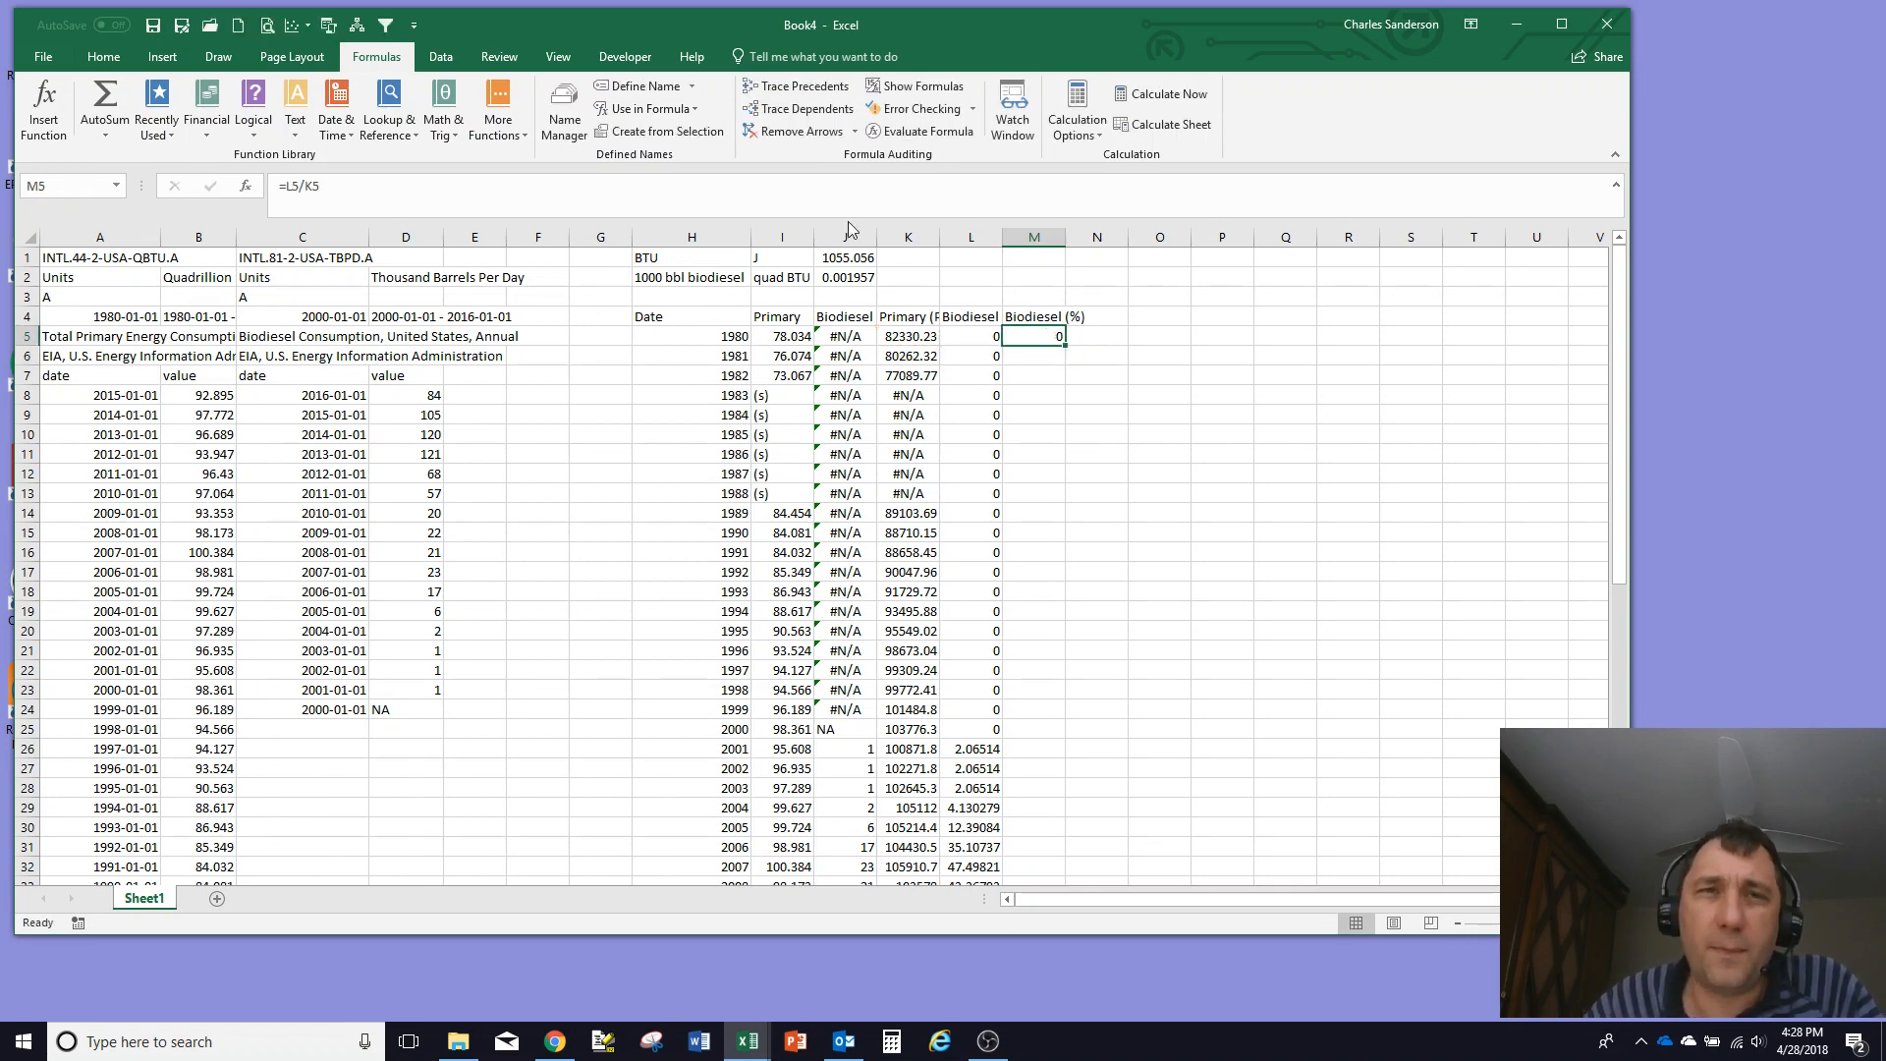
click(103, 56)
click(682, 125)
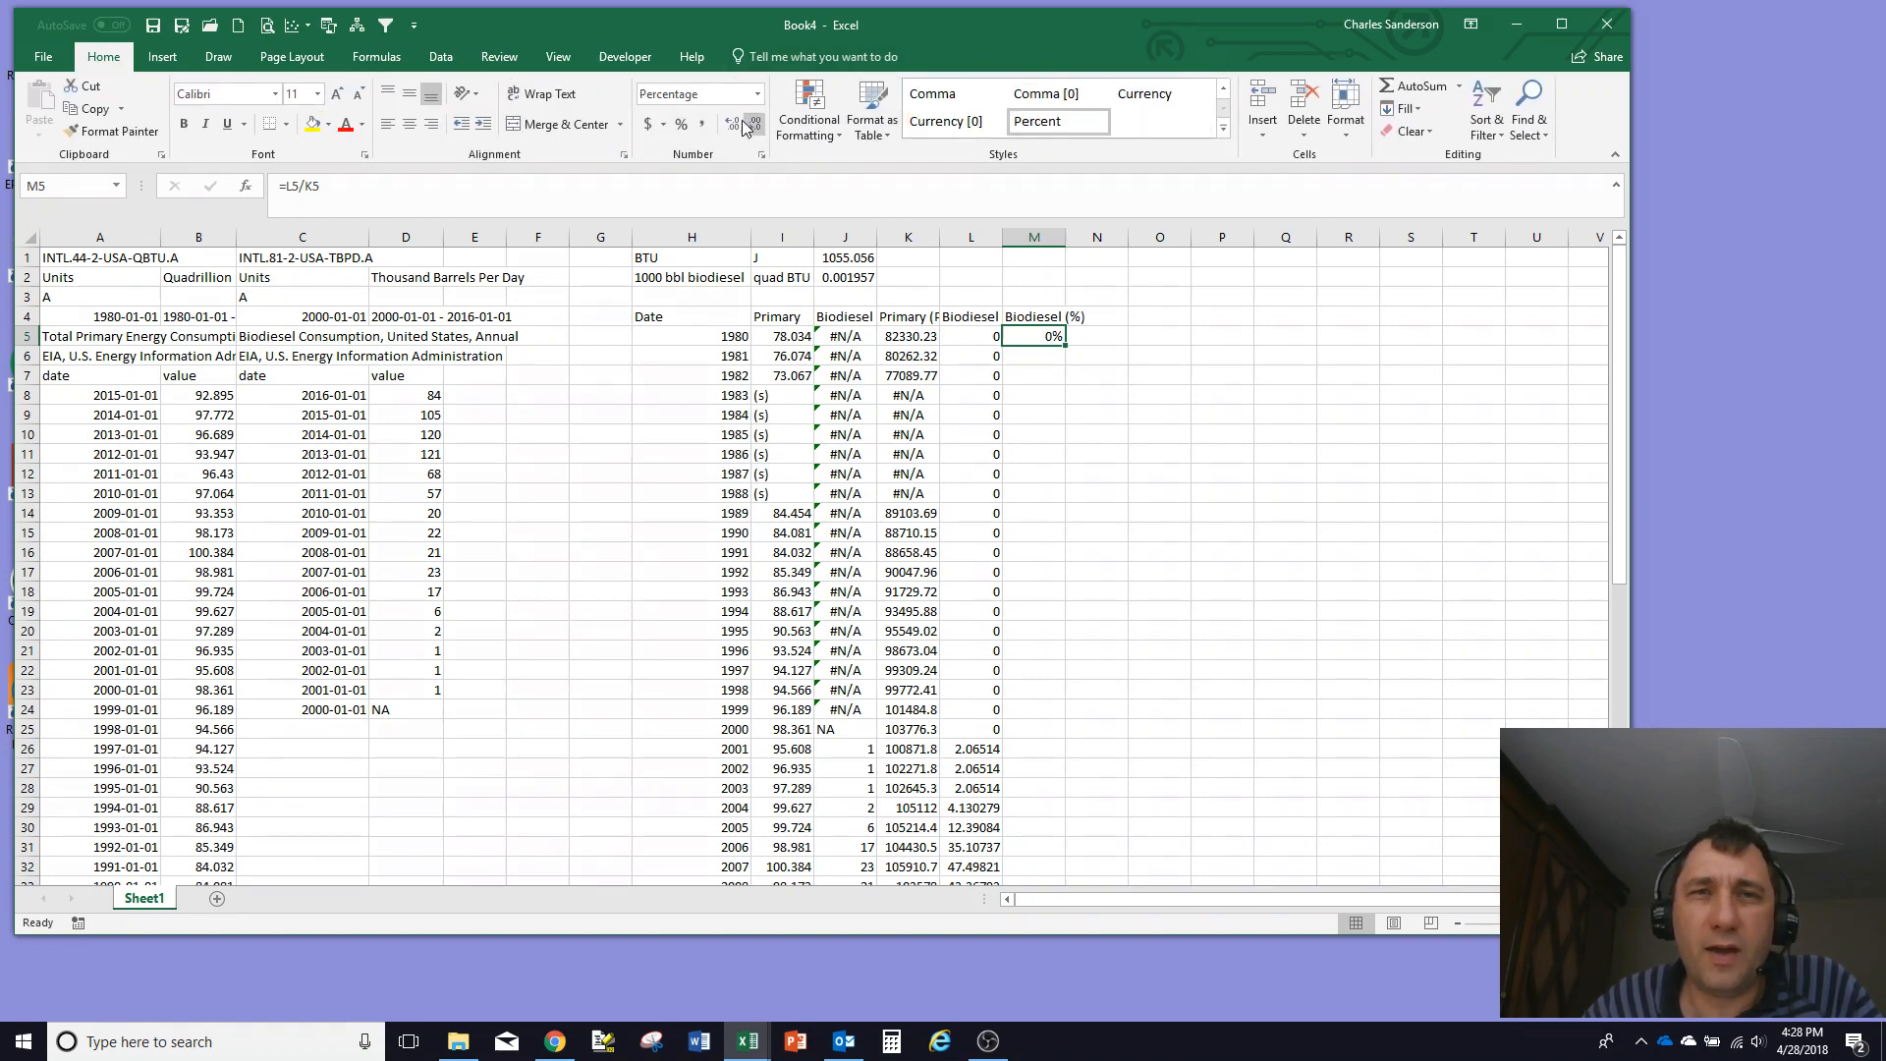
double_click(732, 124)
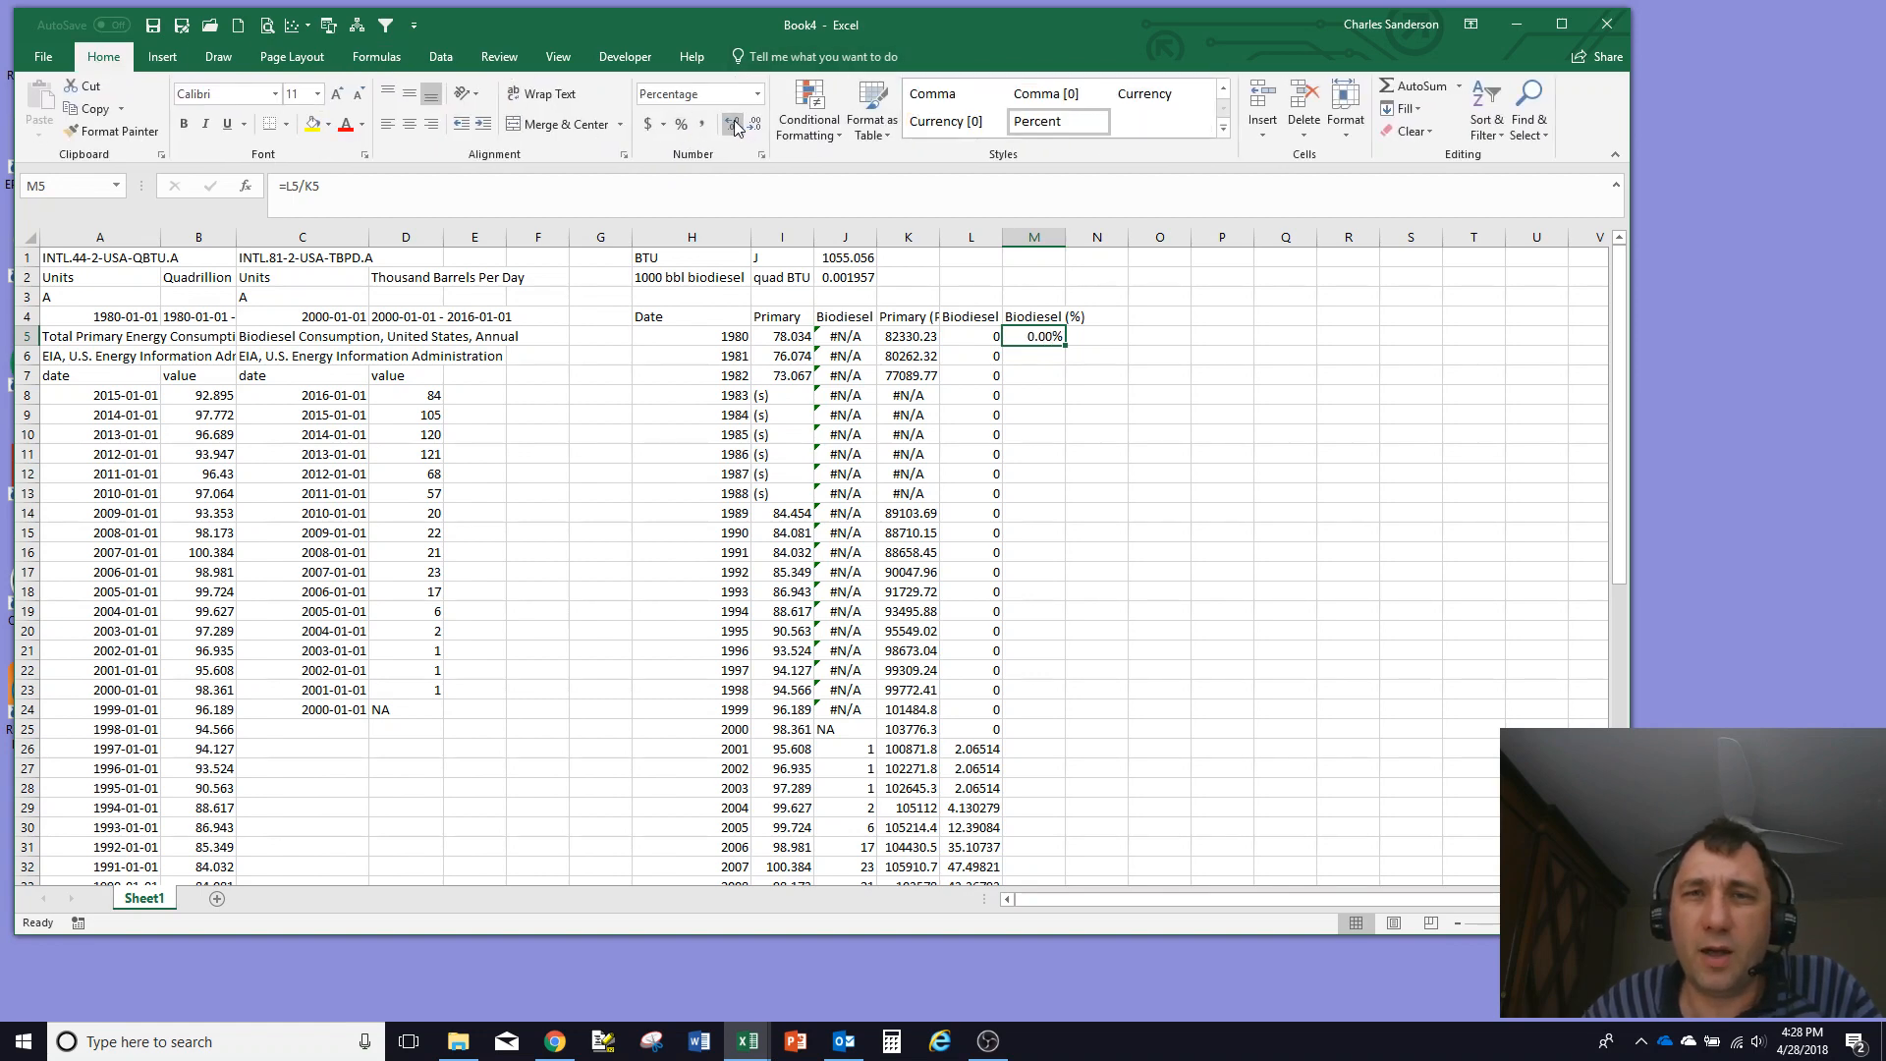
double_click(1068, 346)
scroll(1119, 450, down, 3)
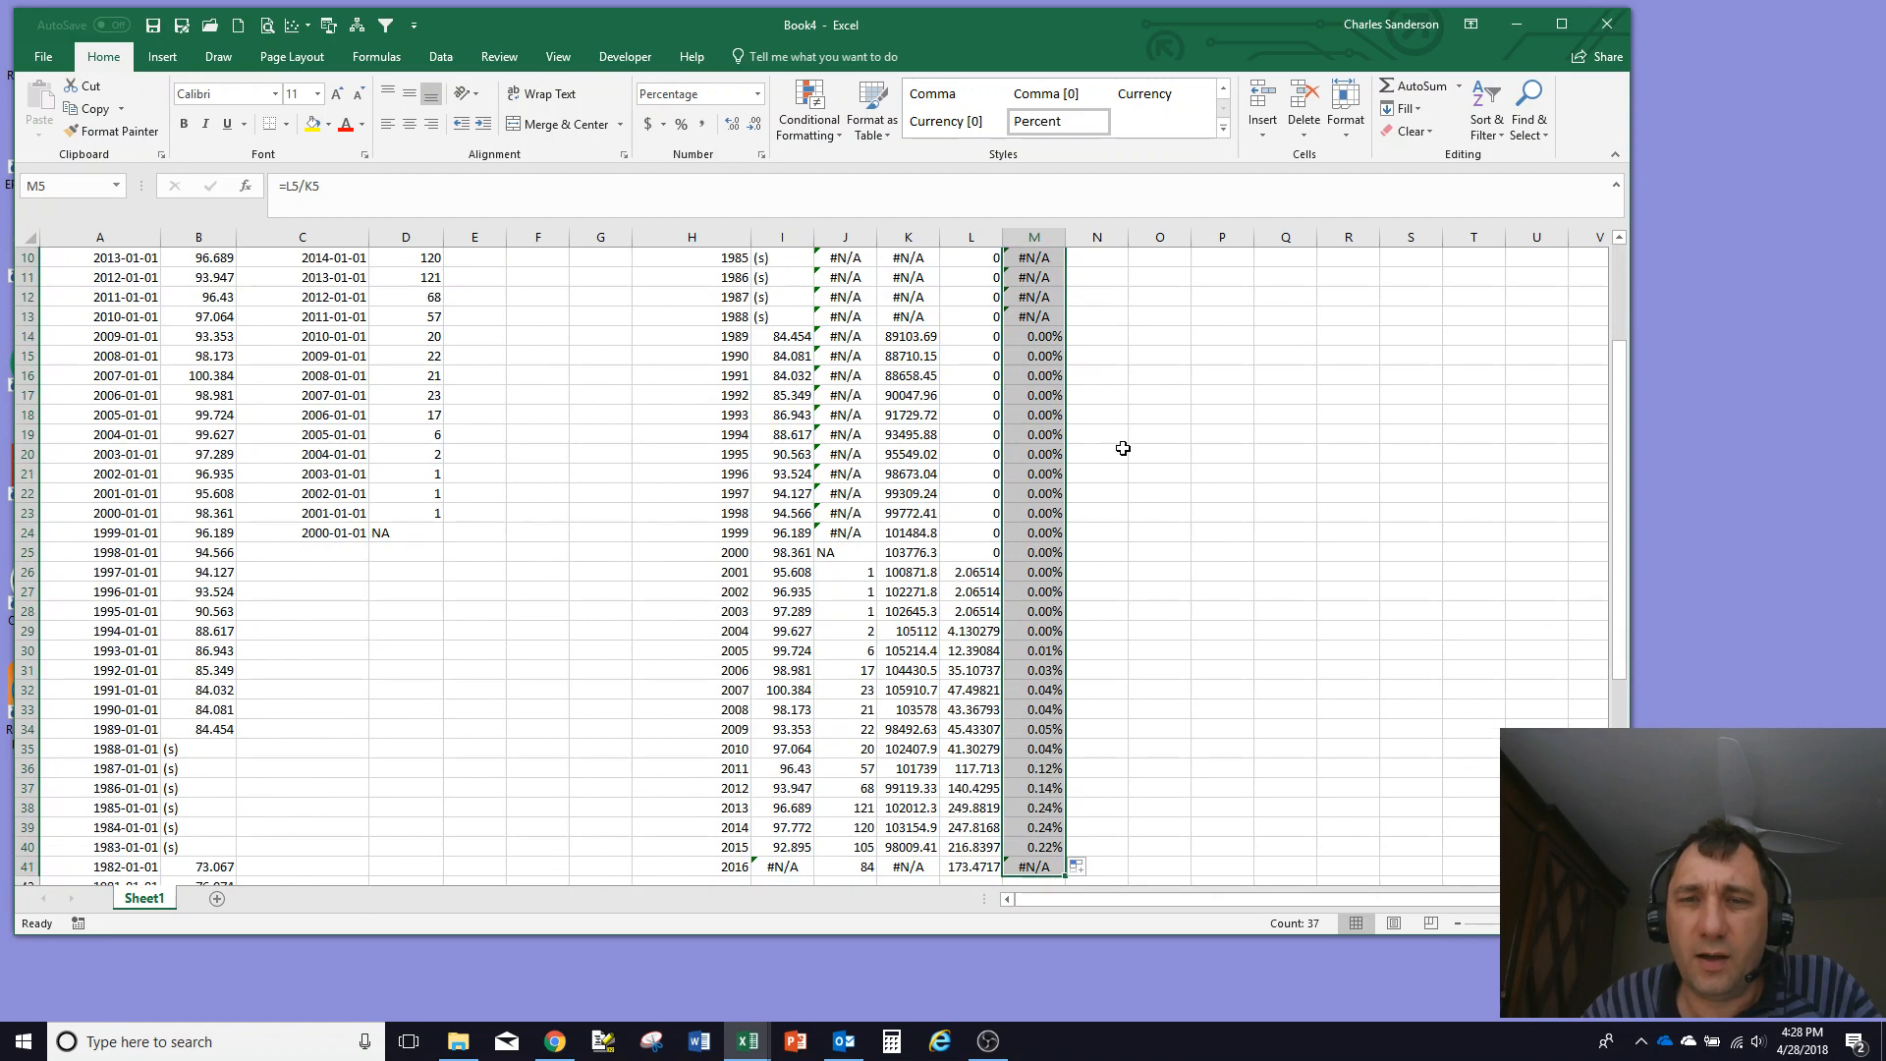
scroll(1123, 448, up, 3)
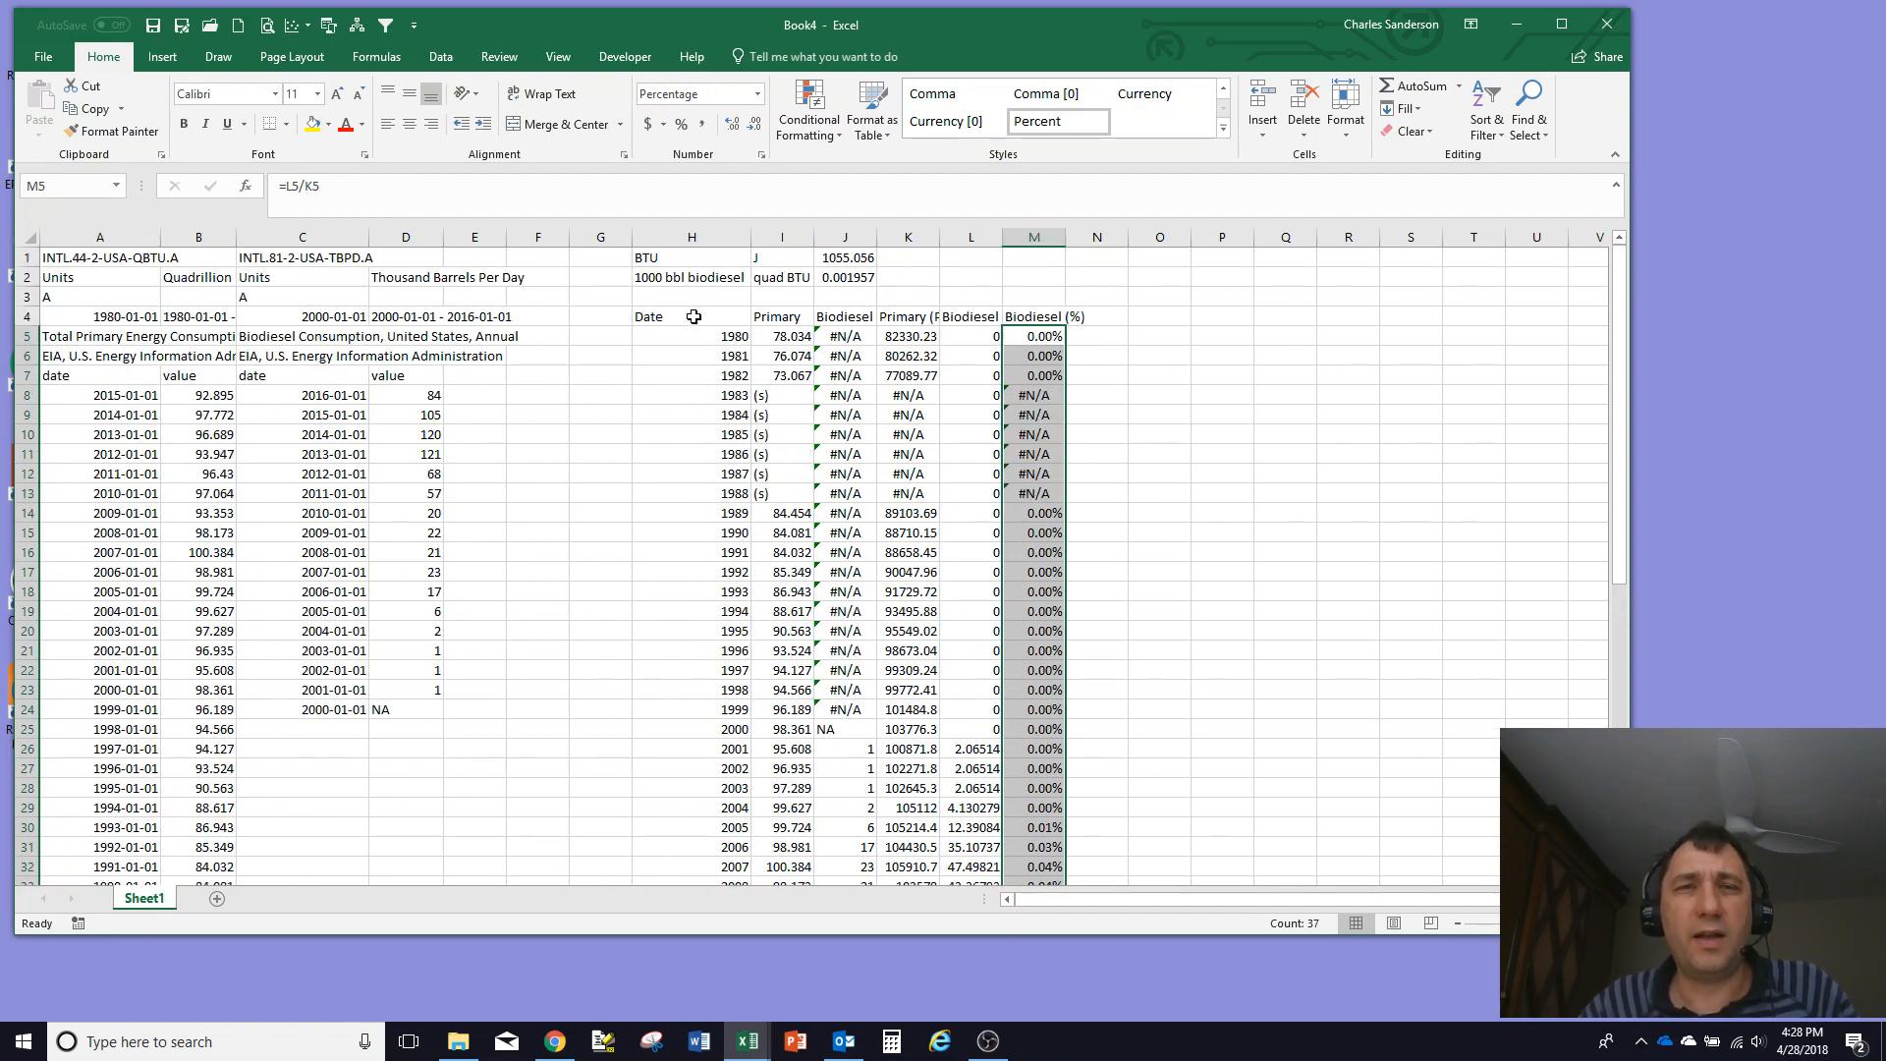
Step: Insert a markers-only scatter chart of Biodiesel (%) against Date from H4:H41 and M4:M41, and place it beside the data, clear of column M
drag(694, 312, 707, 811)
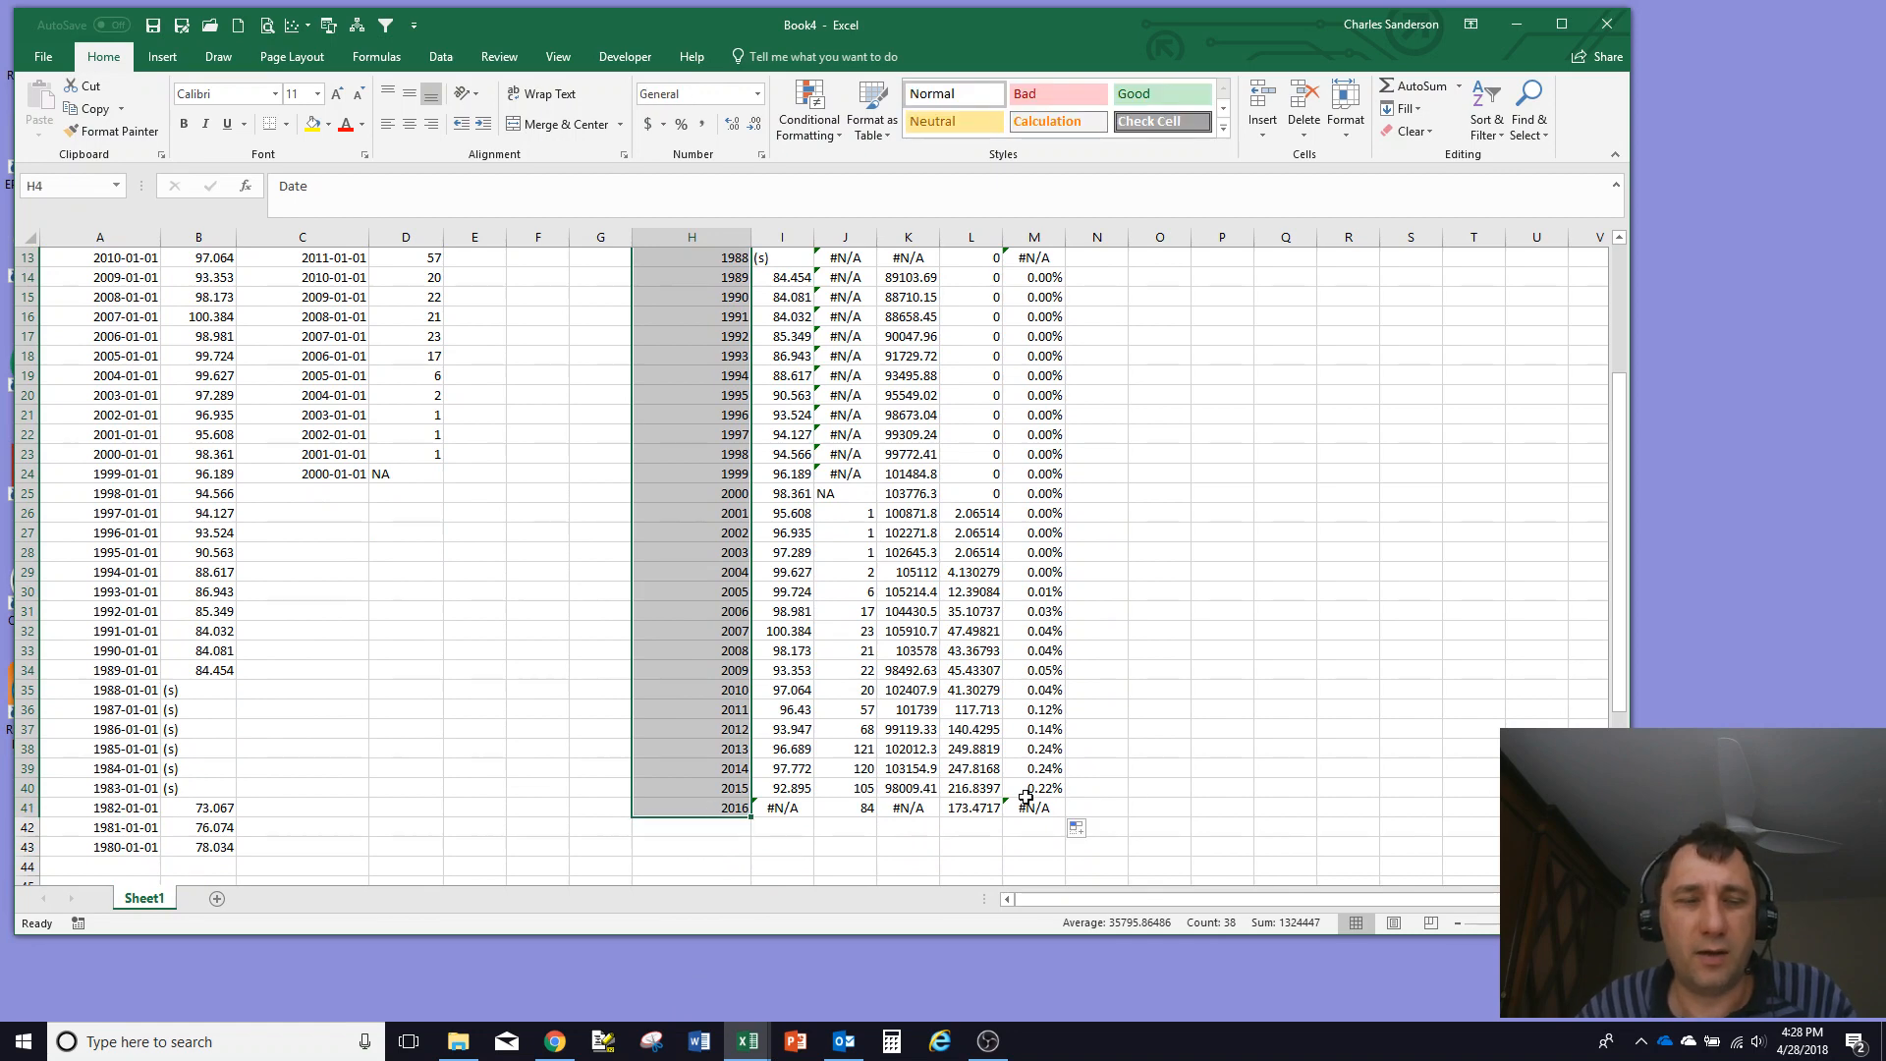
drag(1022, 802, 1033, 282)
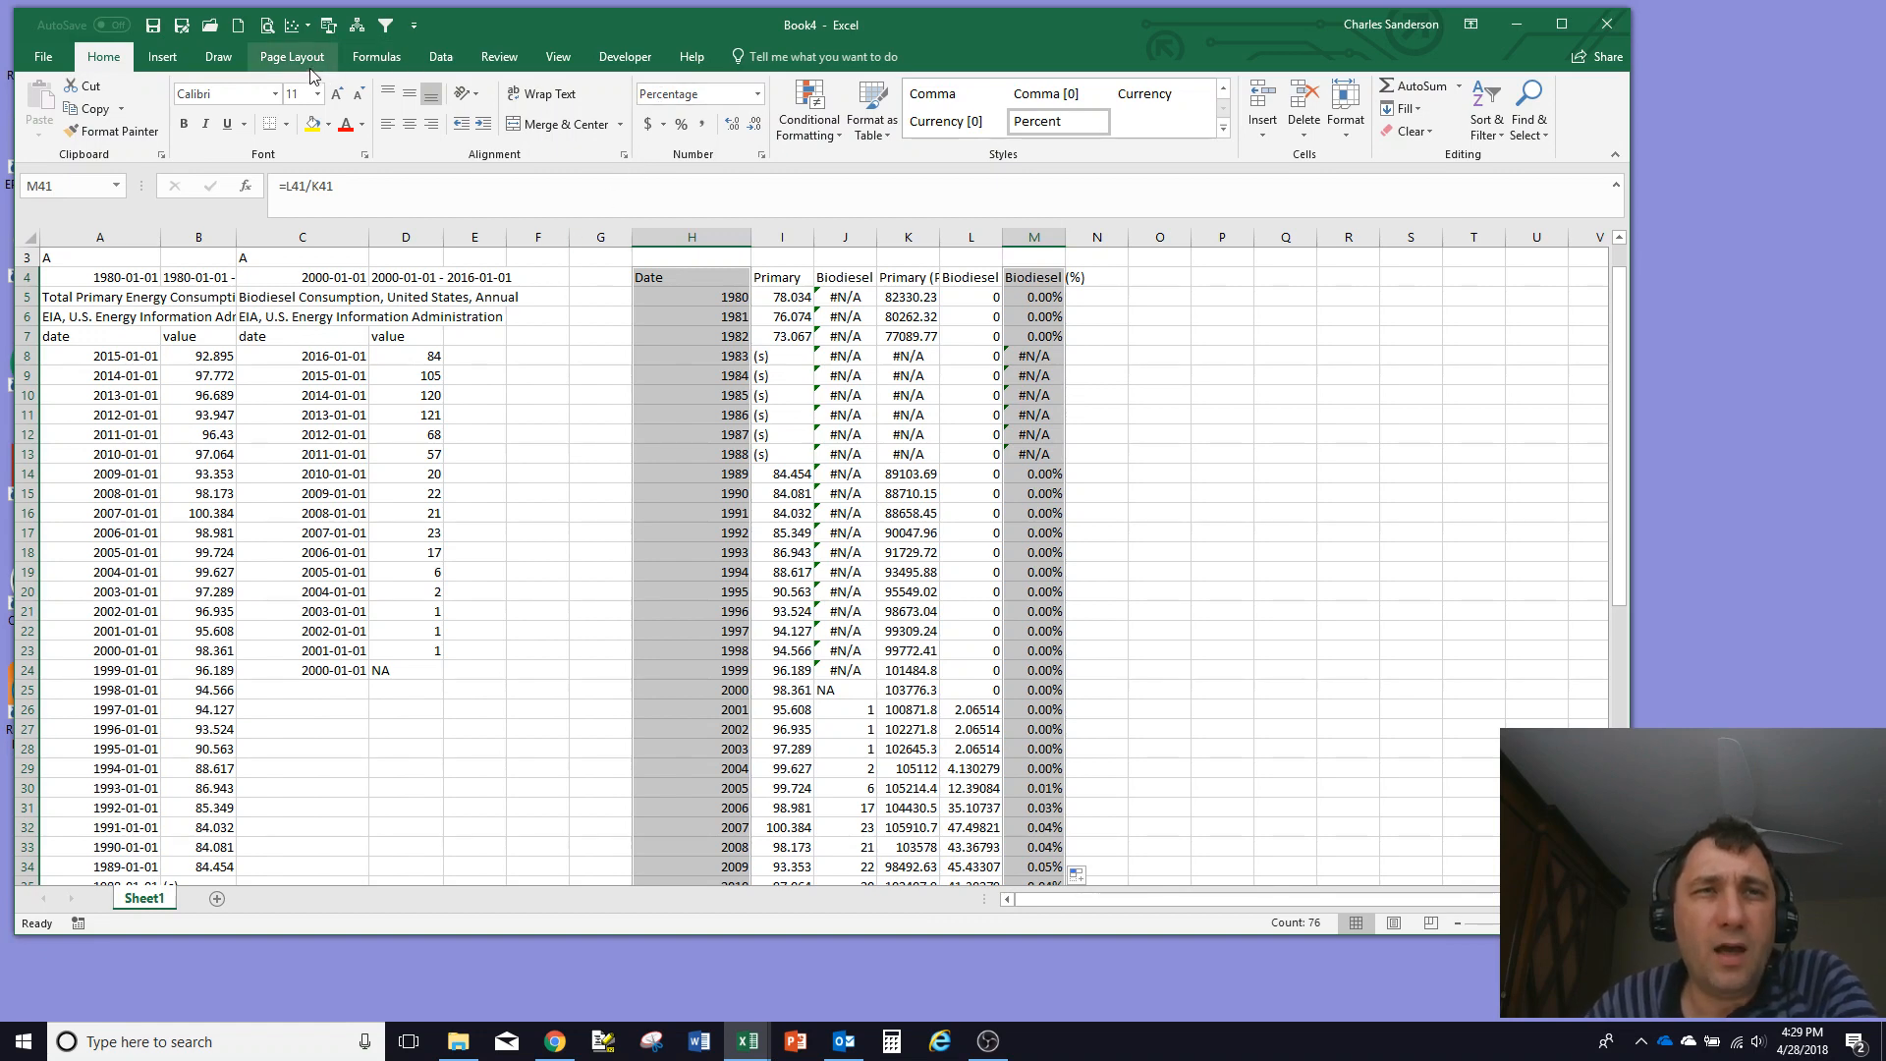
click(184, 63)
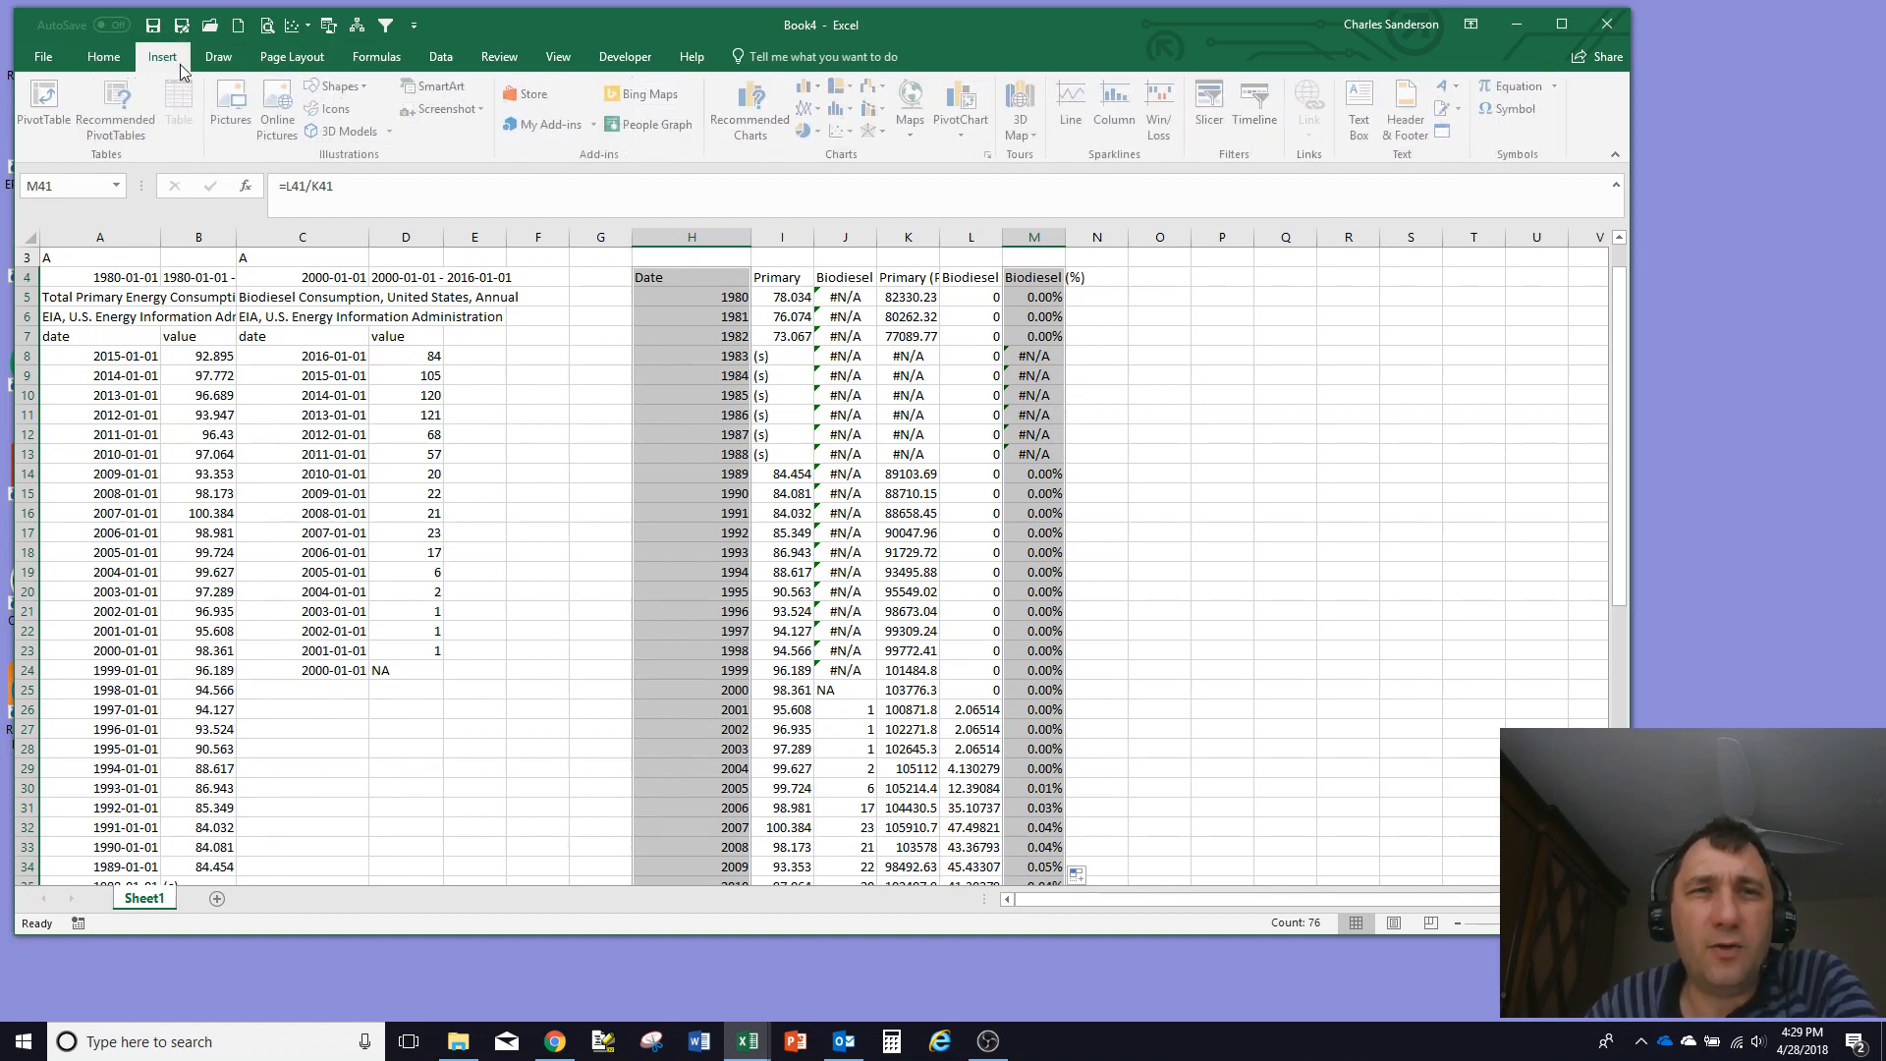
right_click(842, 135)
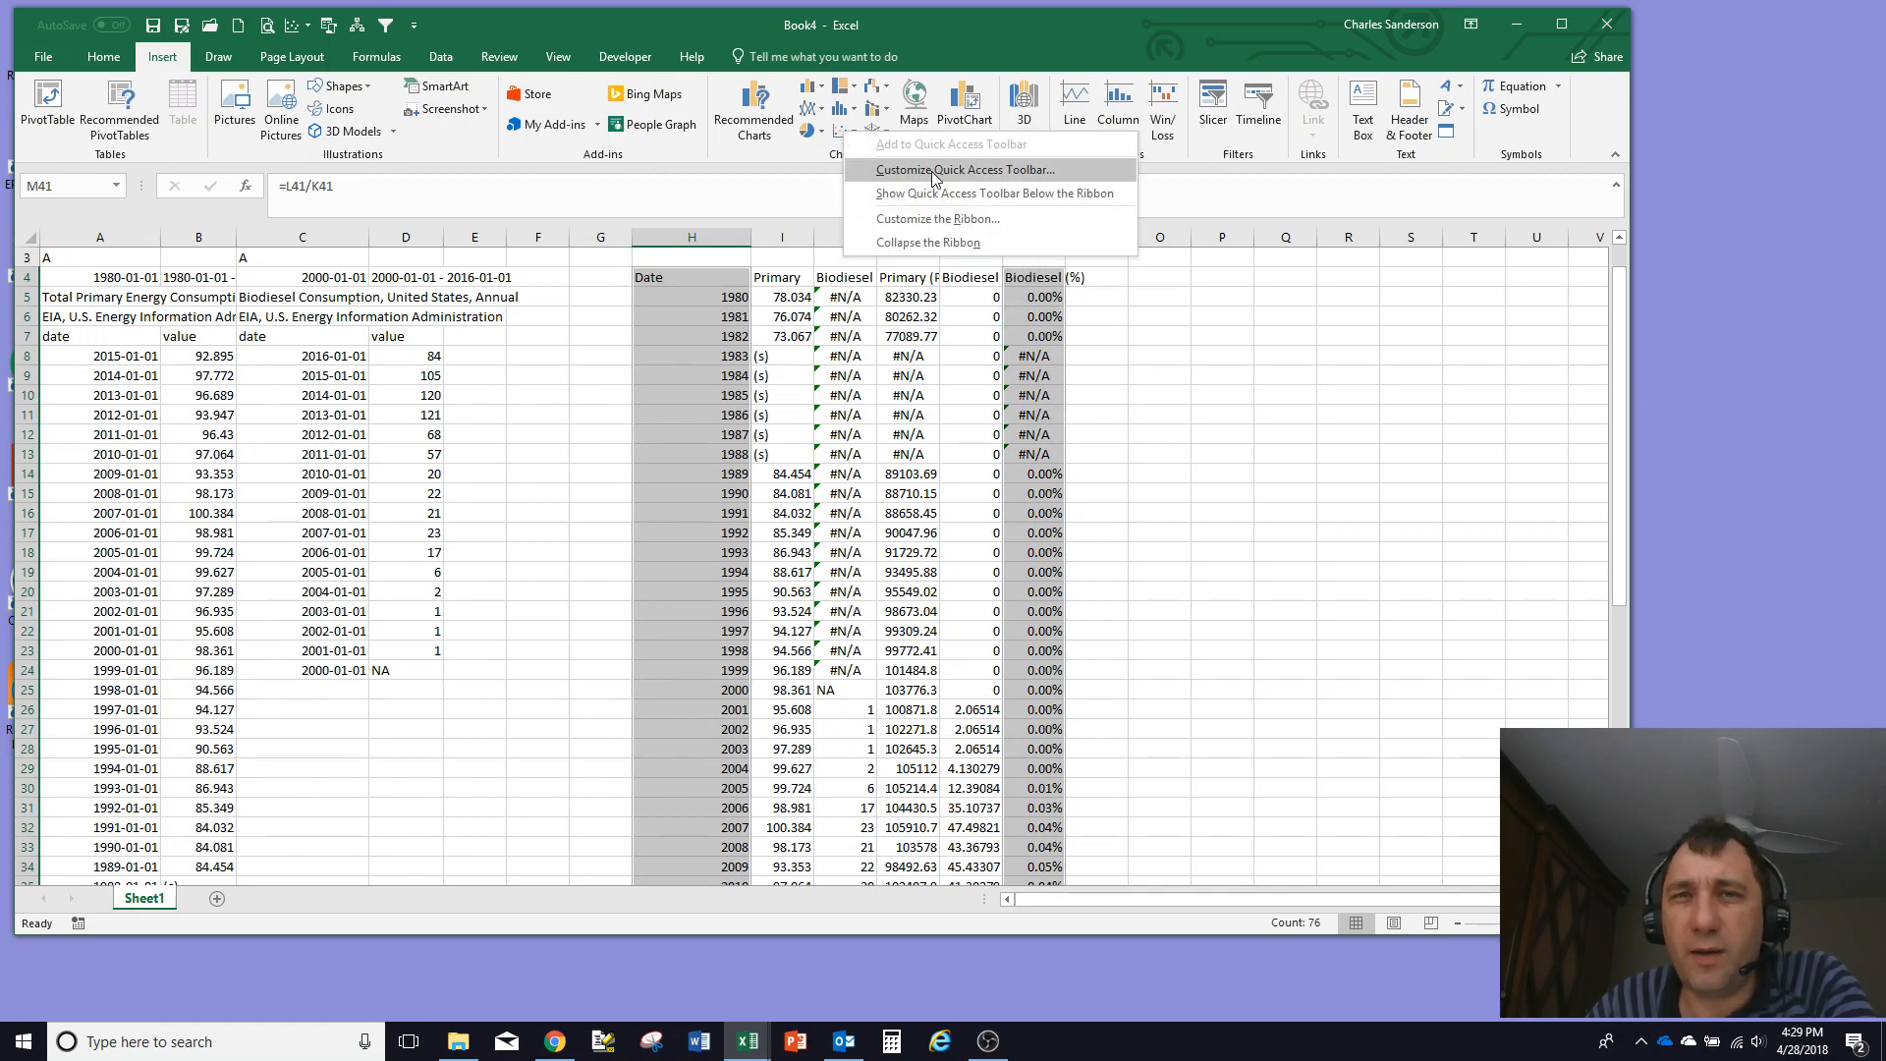
click(296, 33)
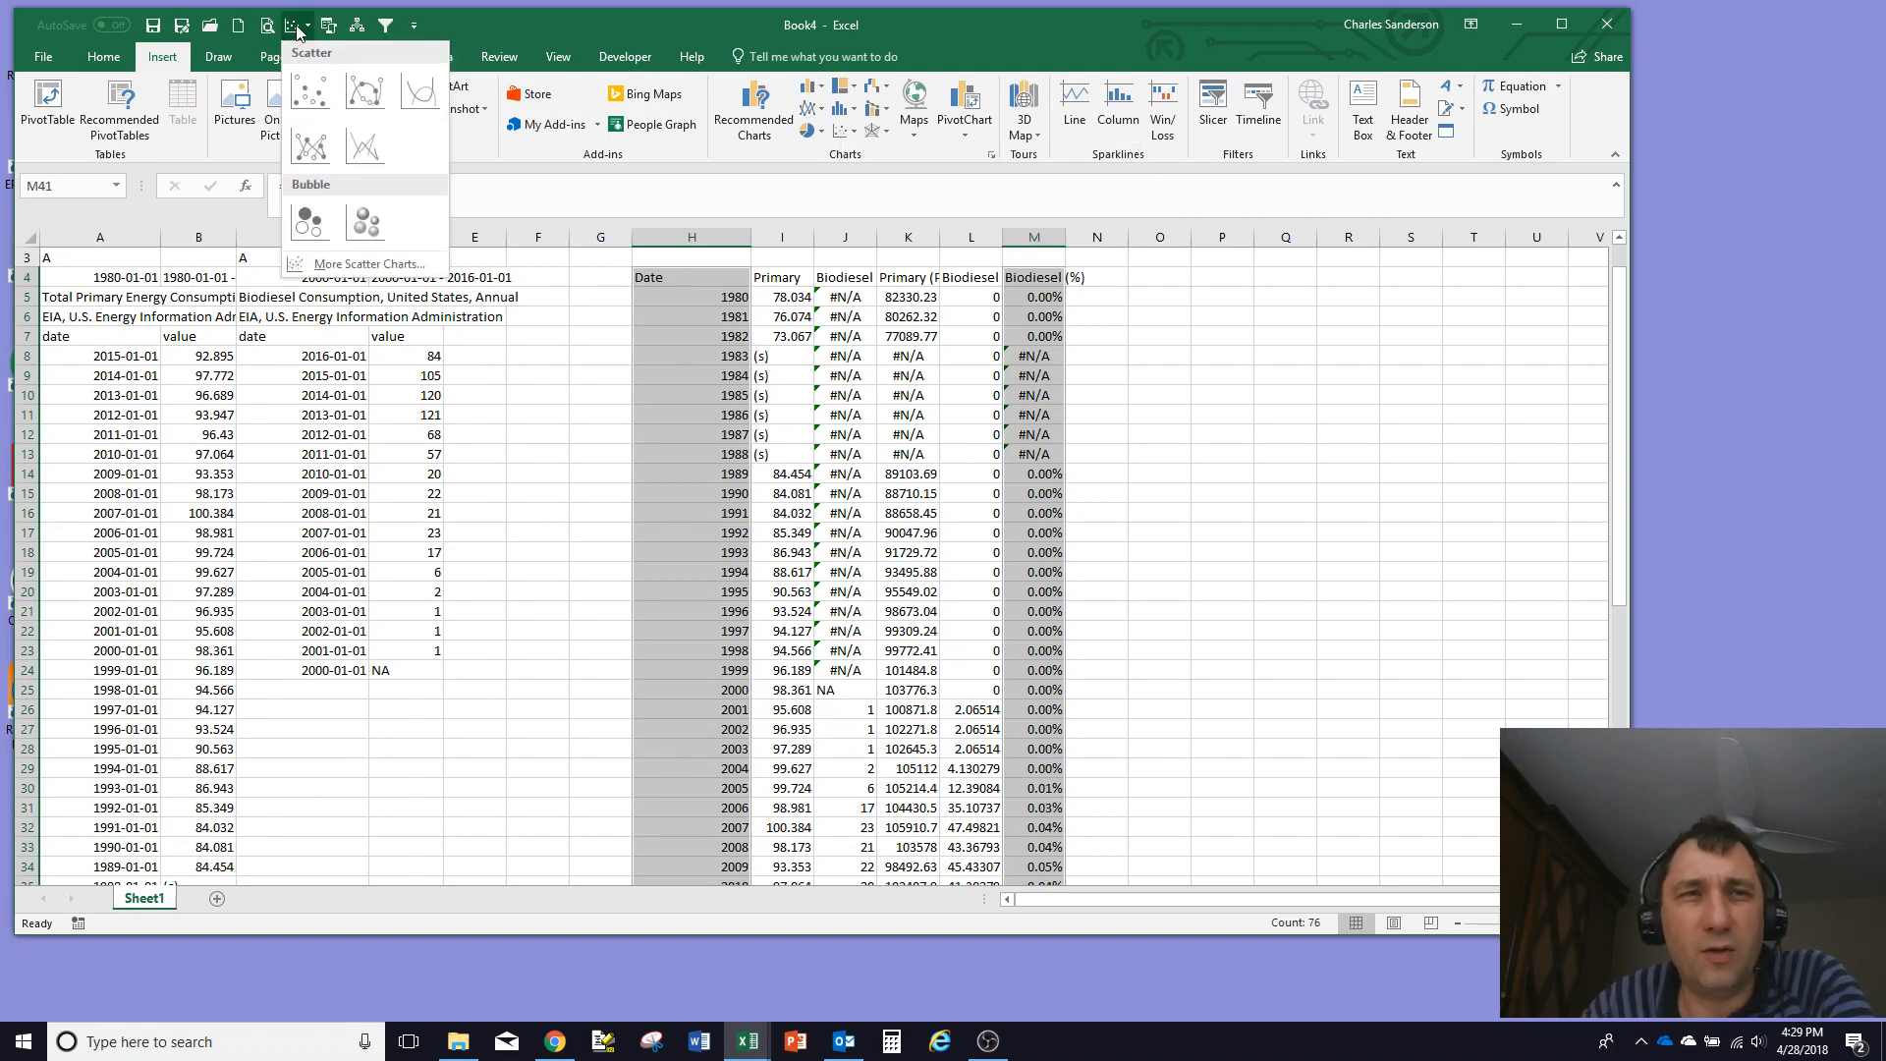
click(309, 98)
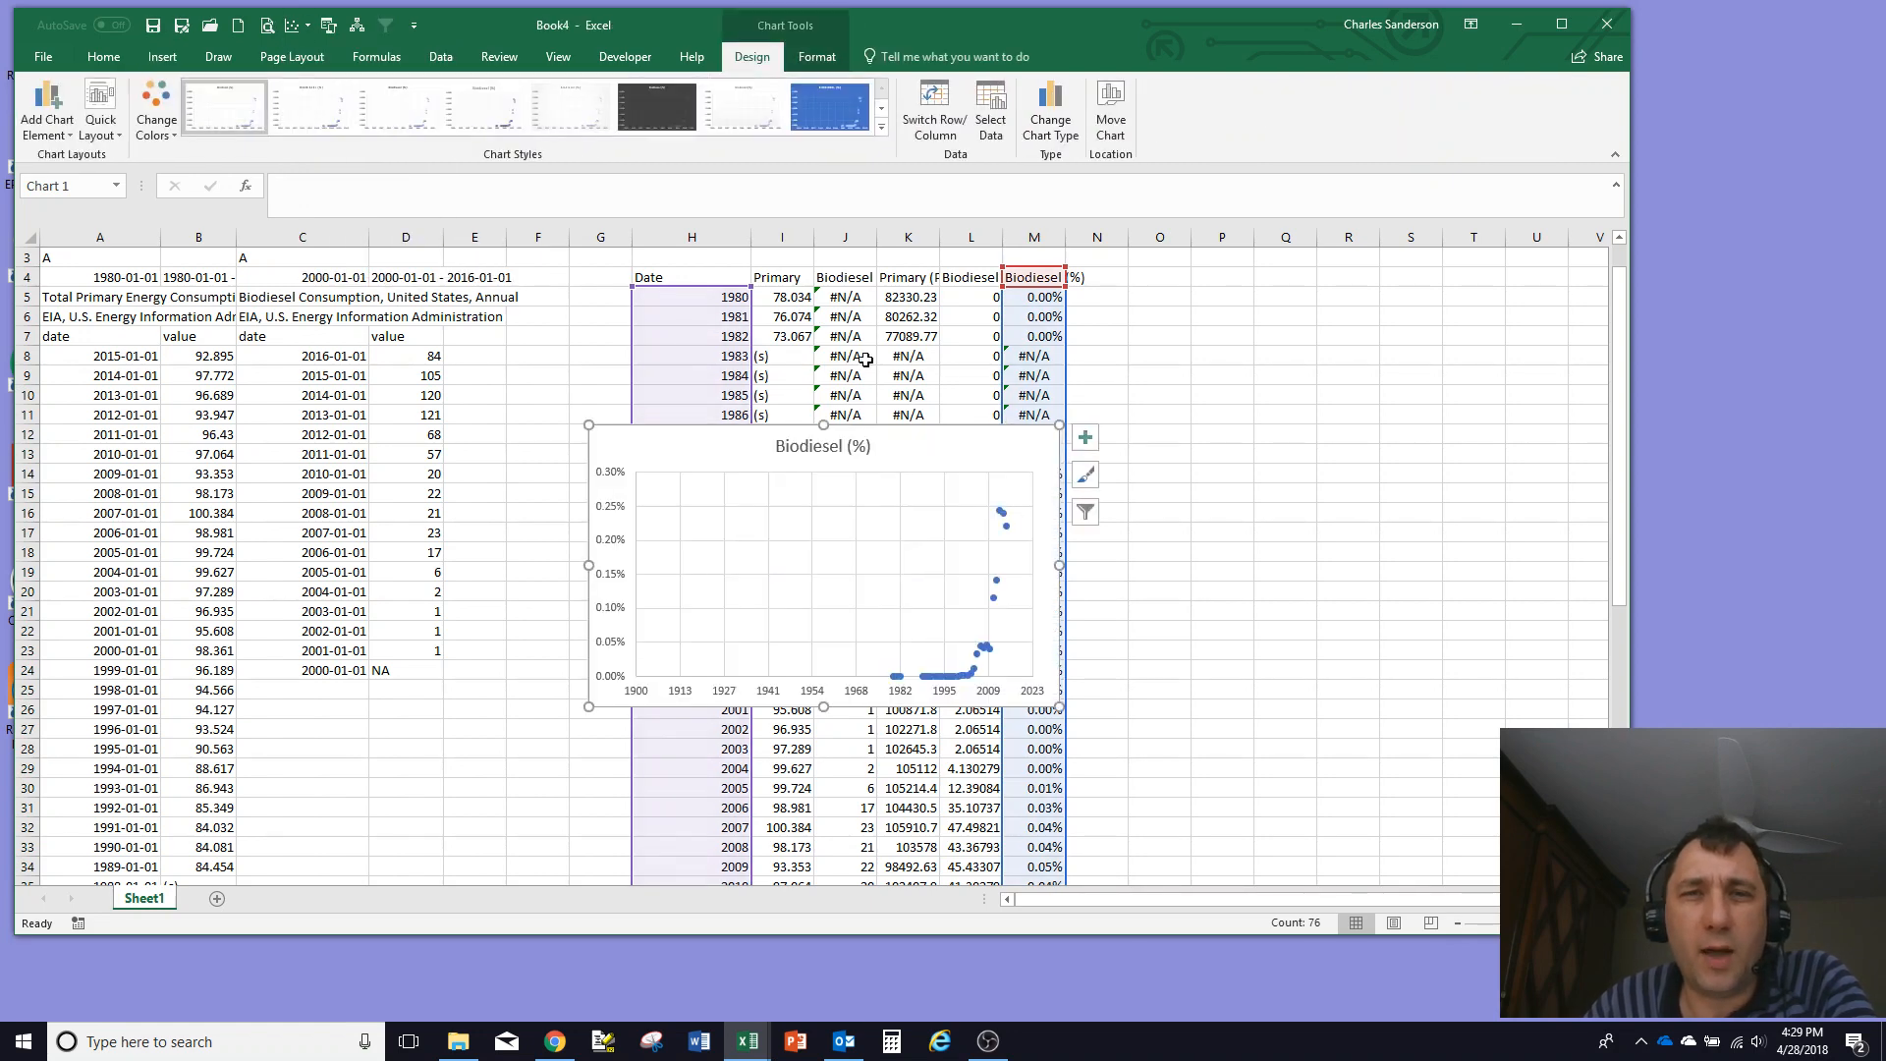
drag(677, 447, 1237, 312)
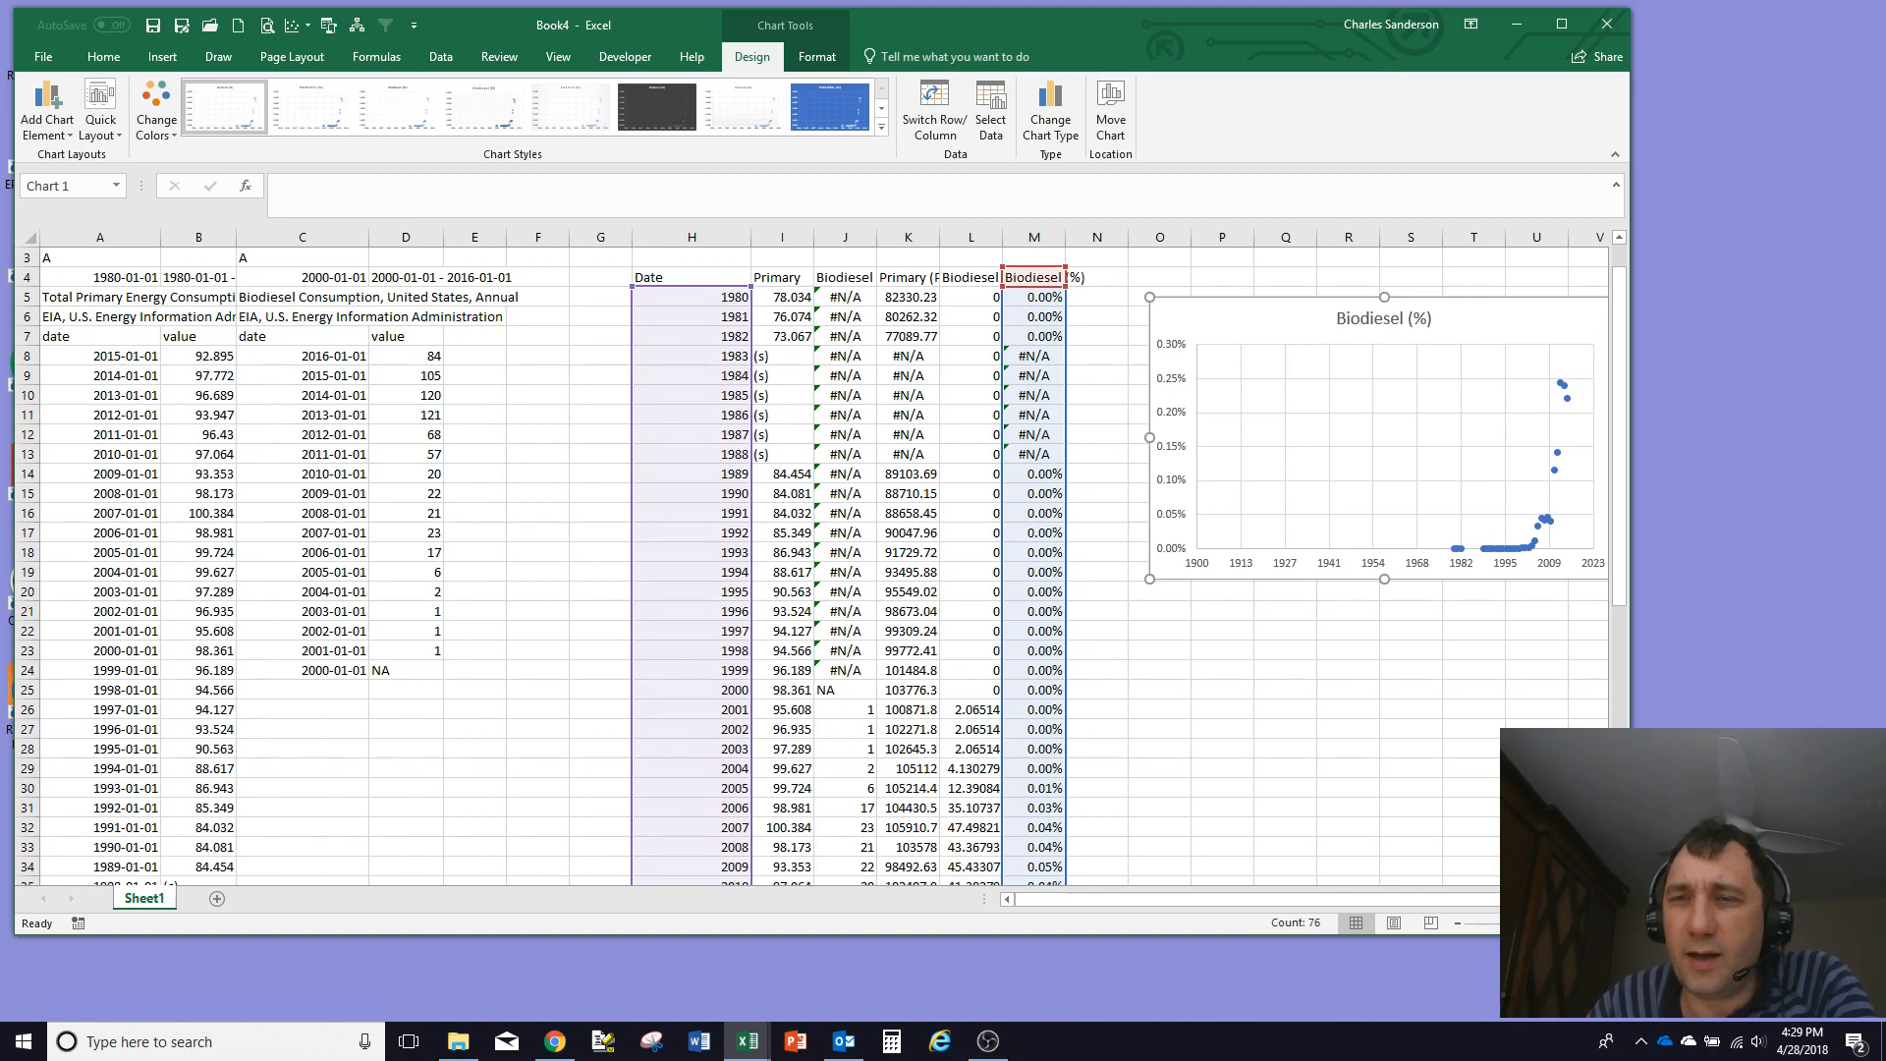
scroll(823, 560, right, 2)
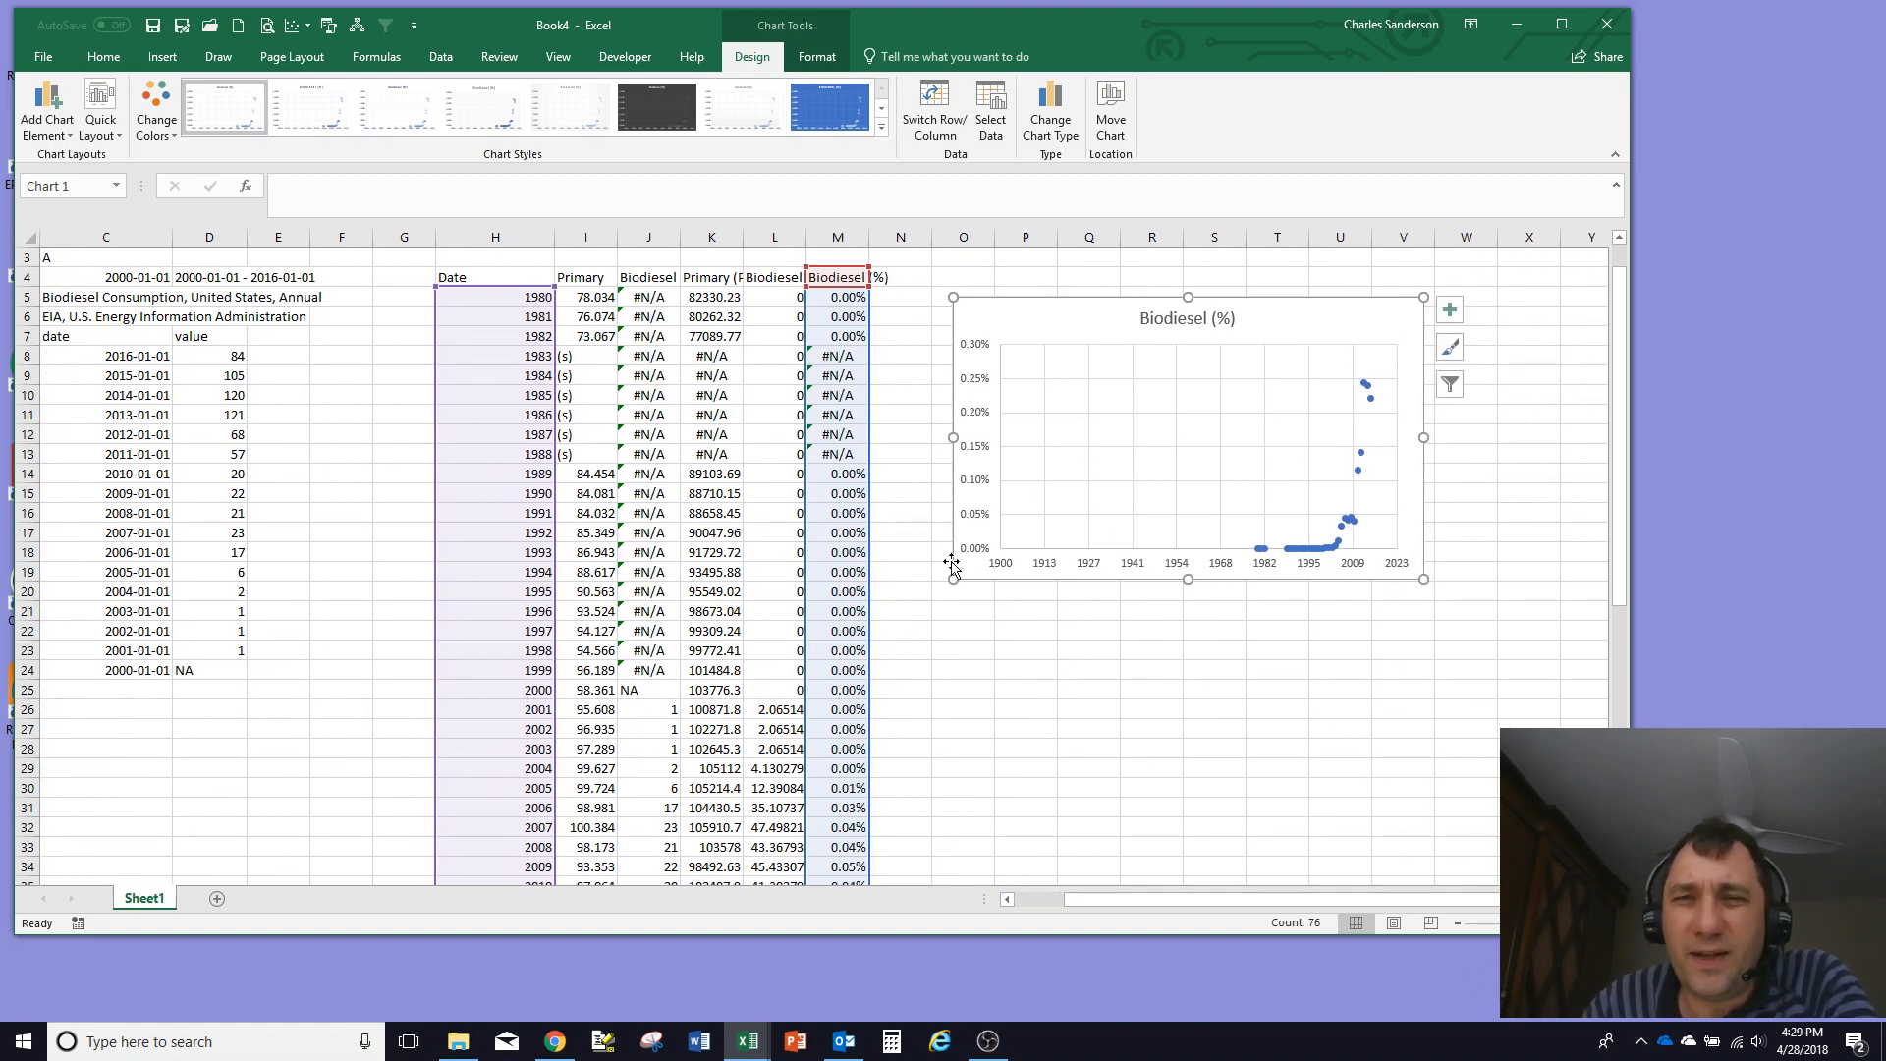
Step: Examine the bounds of the chart's horizontal axis and the date stored in H5
click(1088, 567)
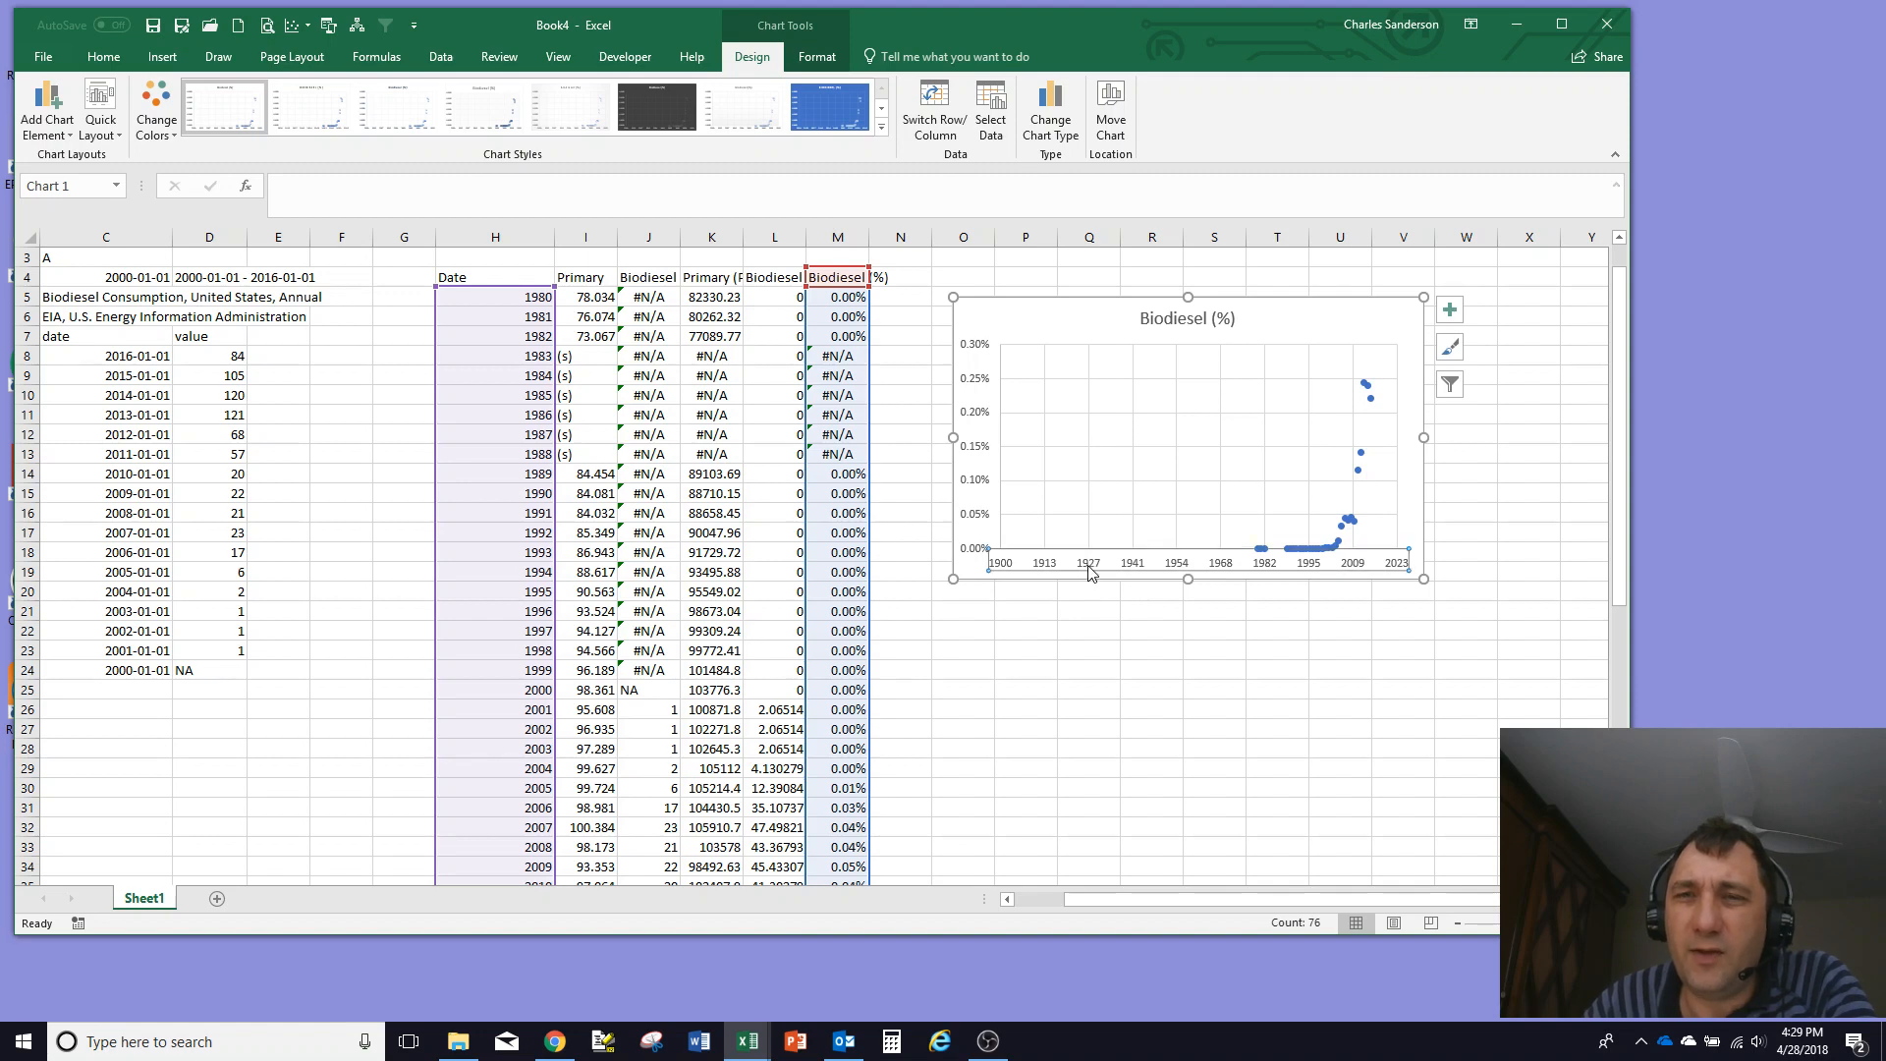
double_click(1088, 570)
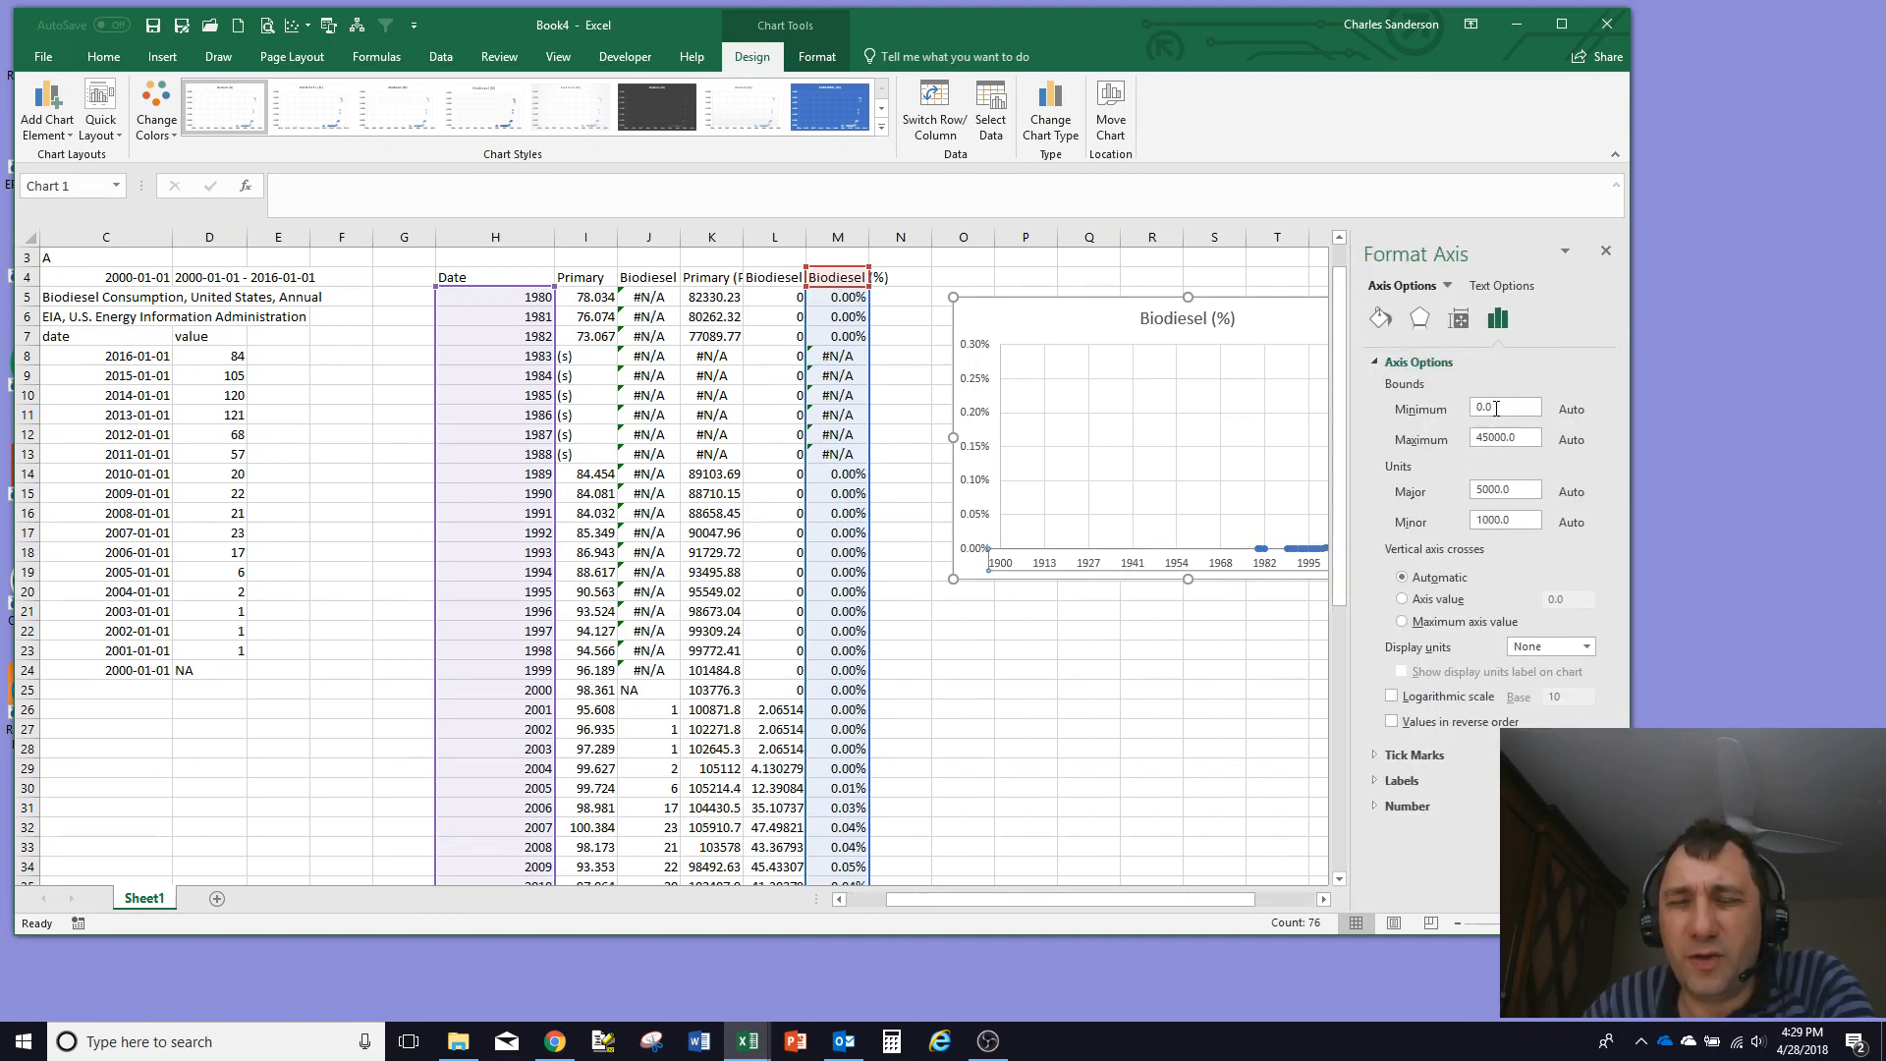
click(521, 295)
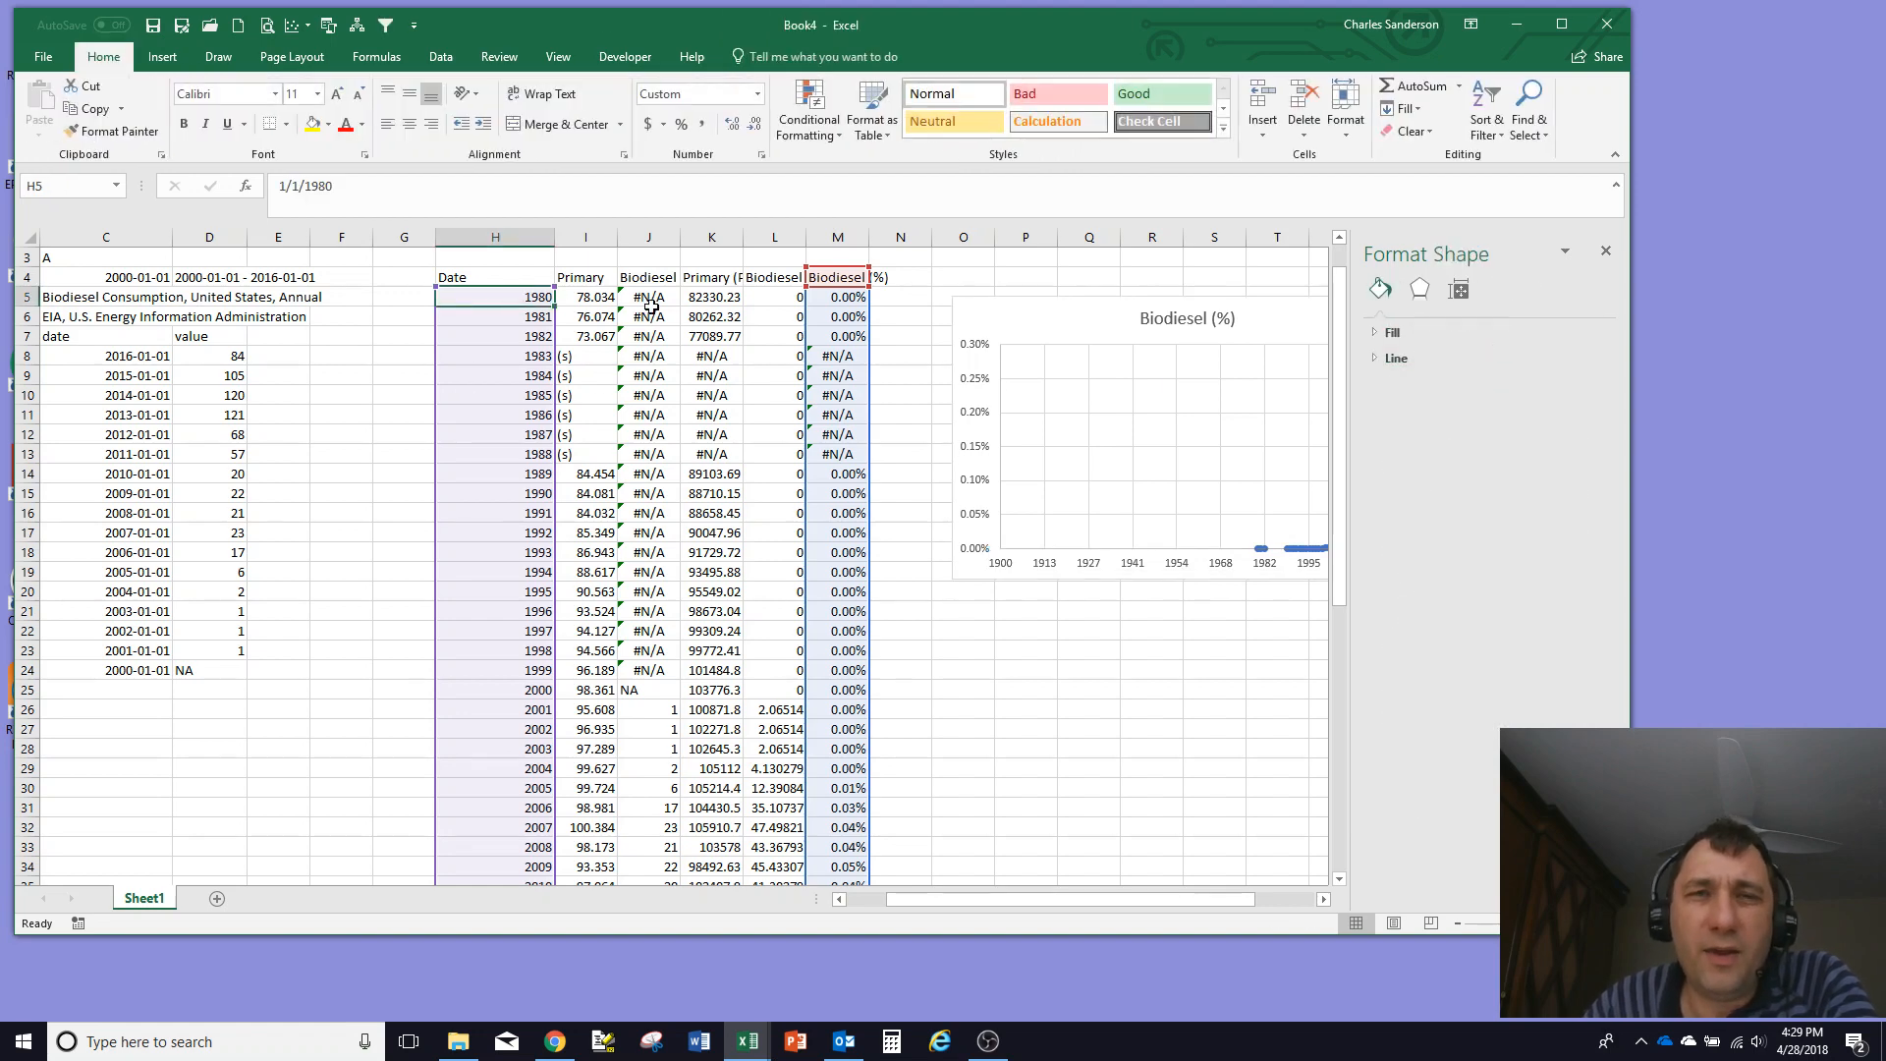
click(901, 297)
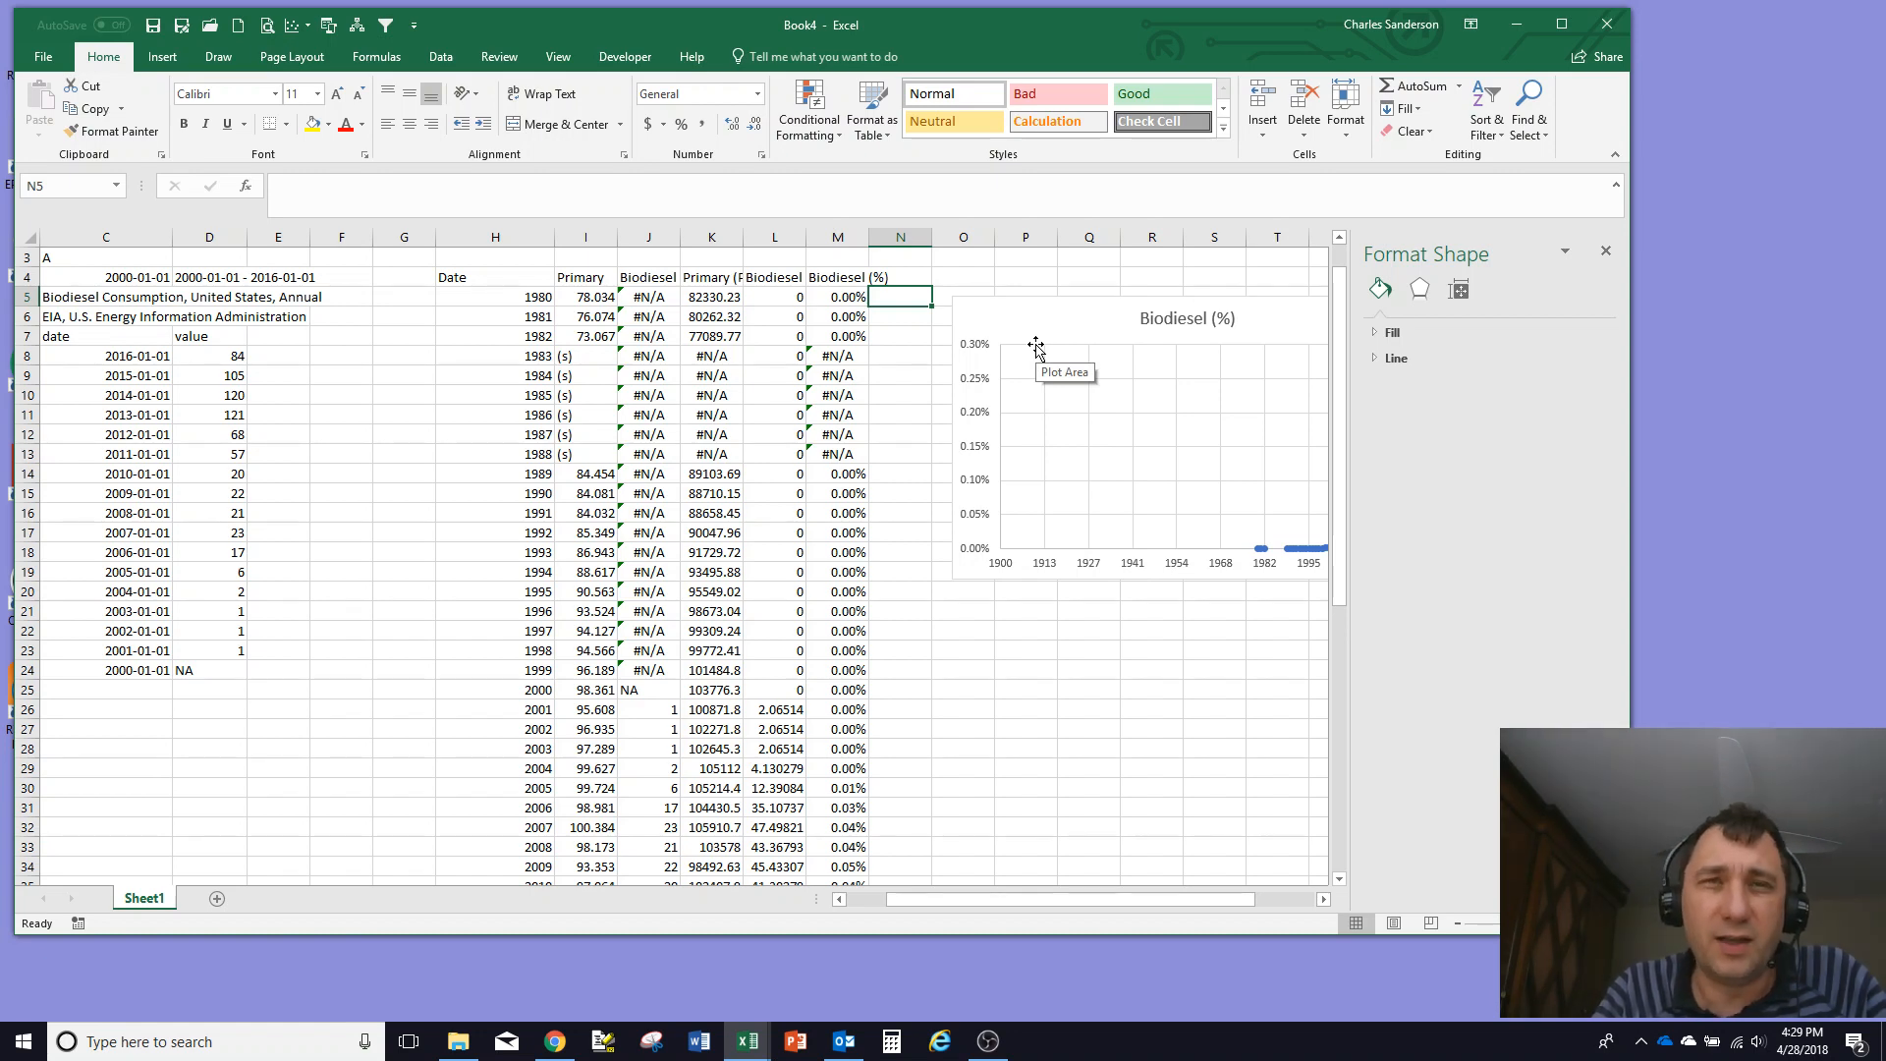
Step: Copy the 1980 date in H5 and paste it into N5 as a value only
click(522, 295)
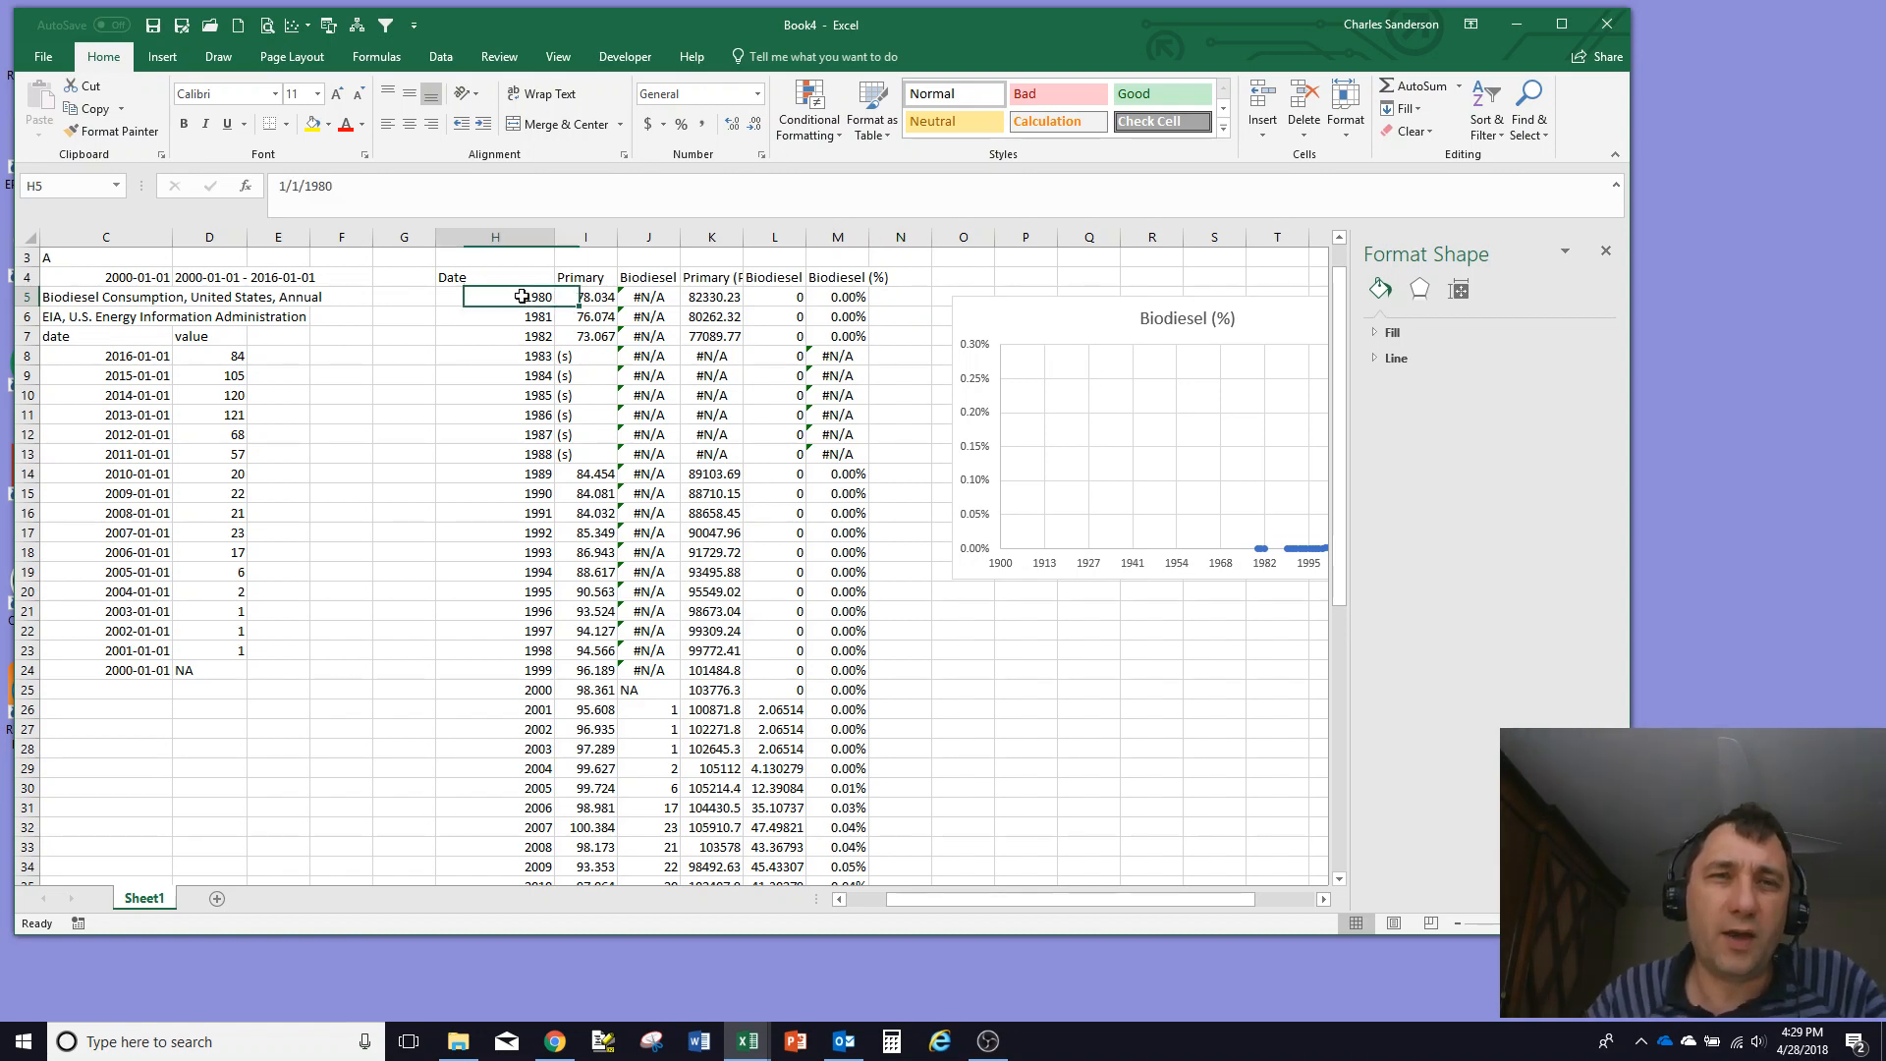
key(ctrl+c)
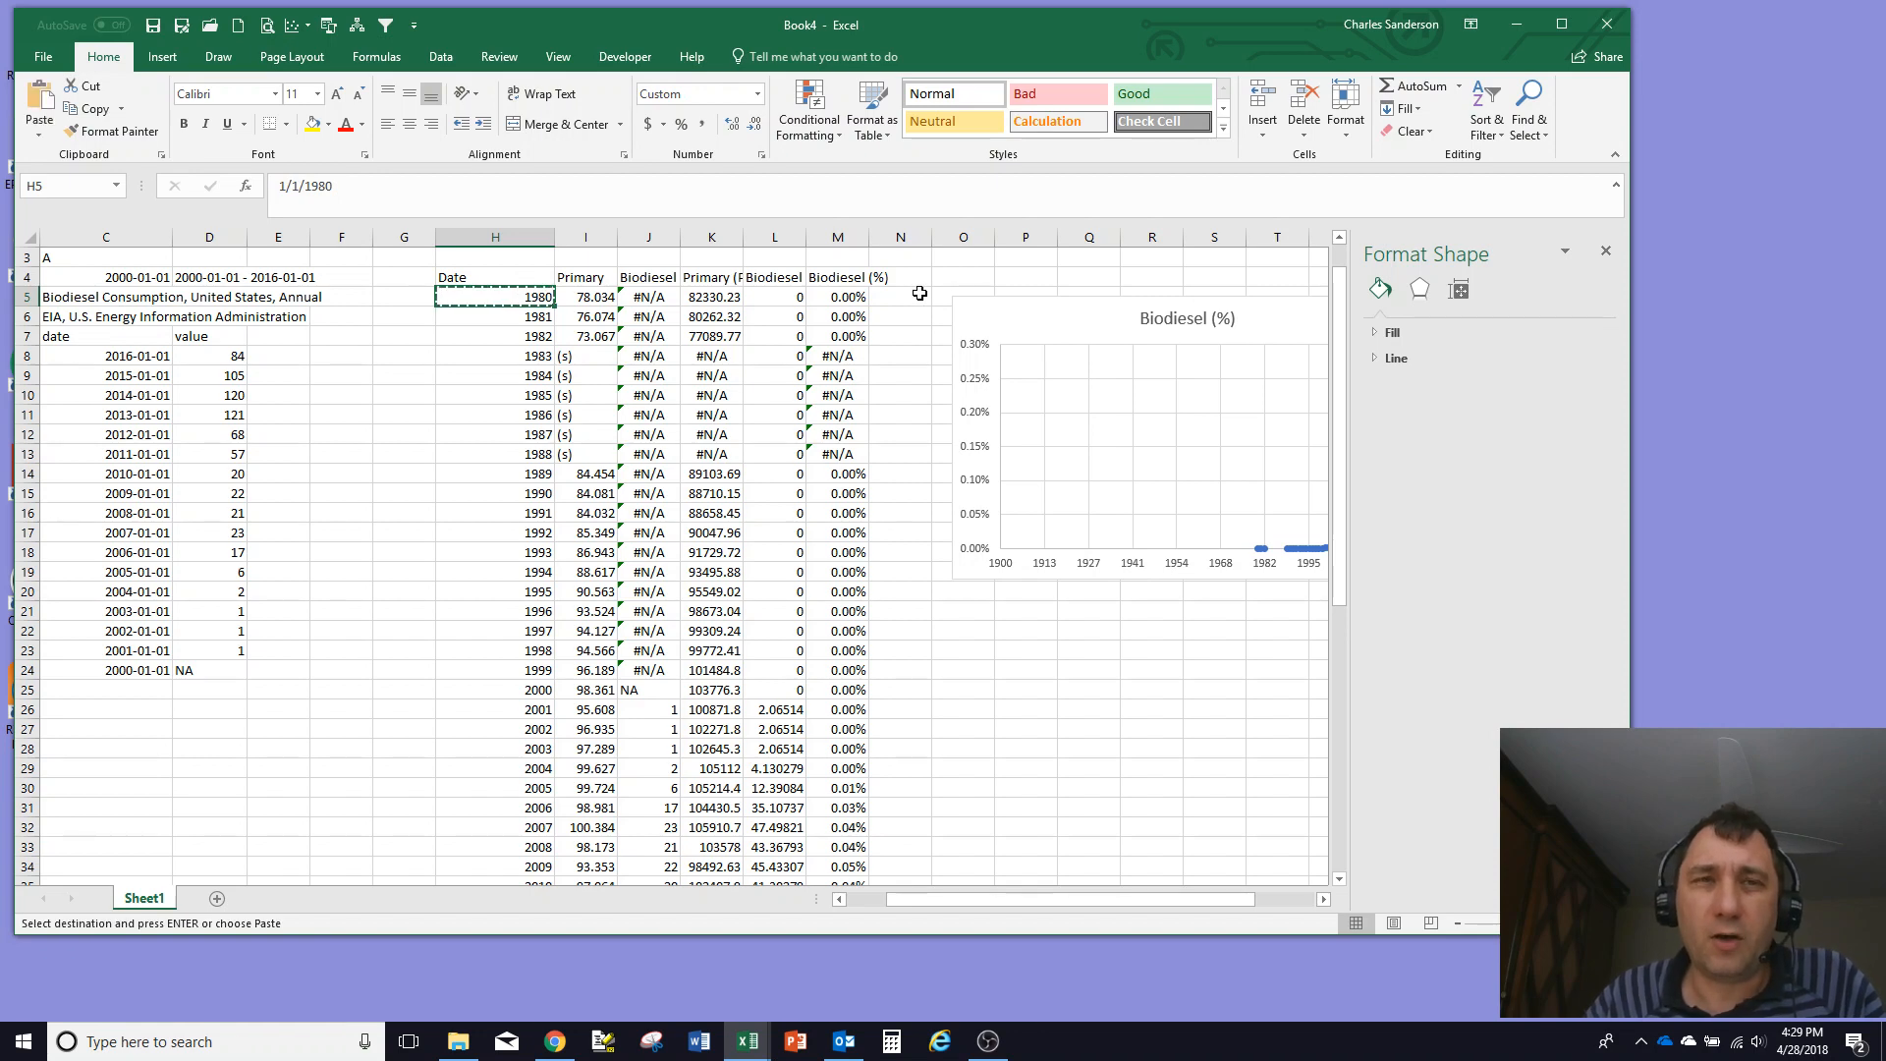
right_click(895, 298)
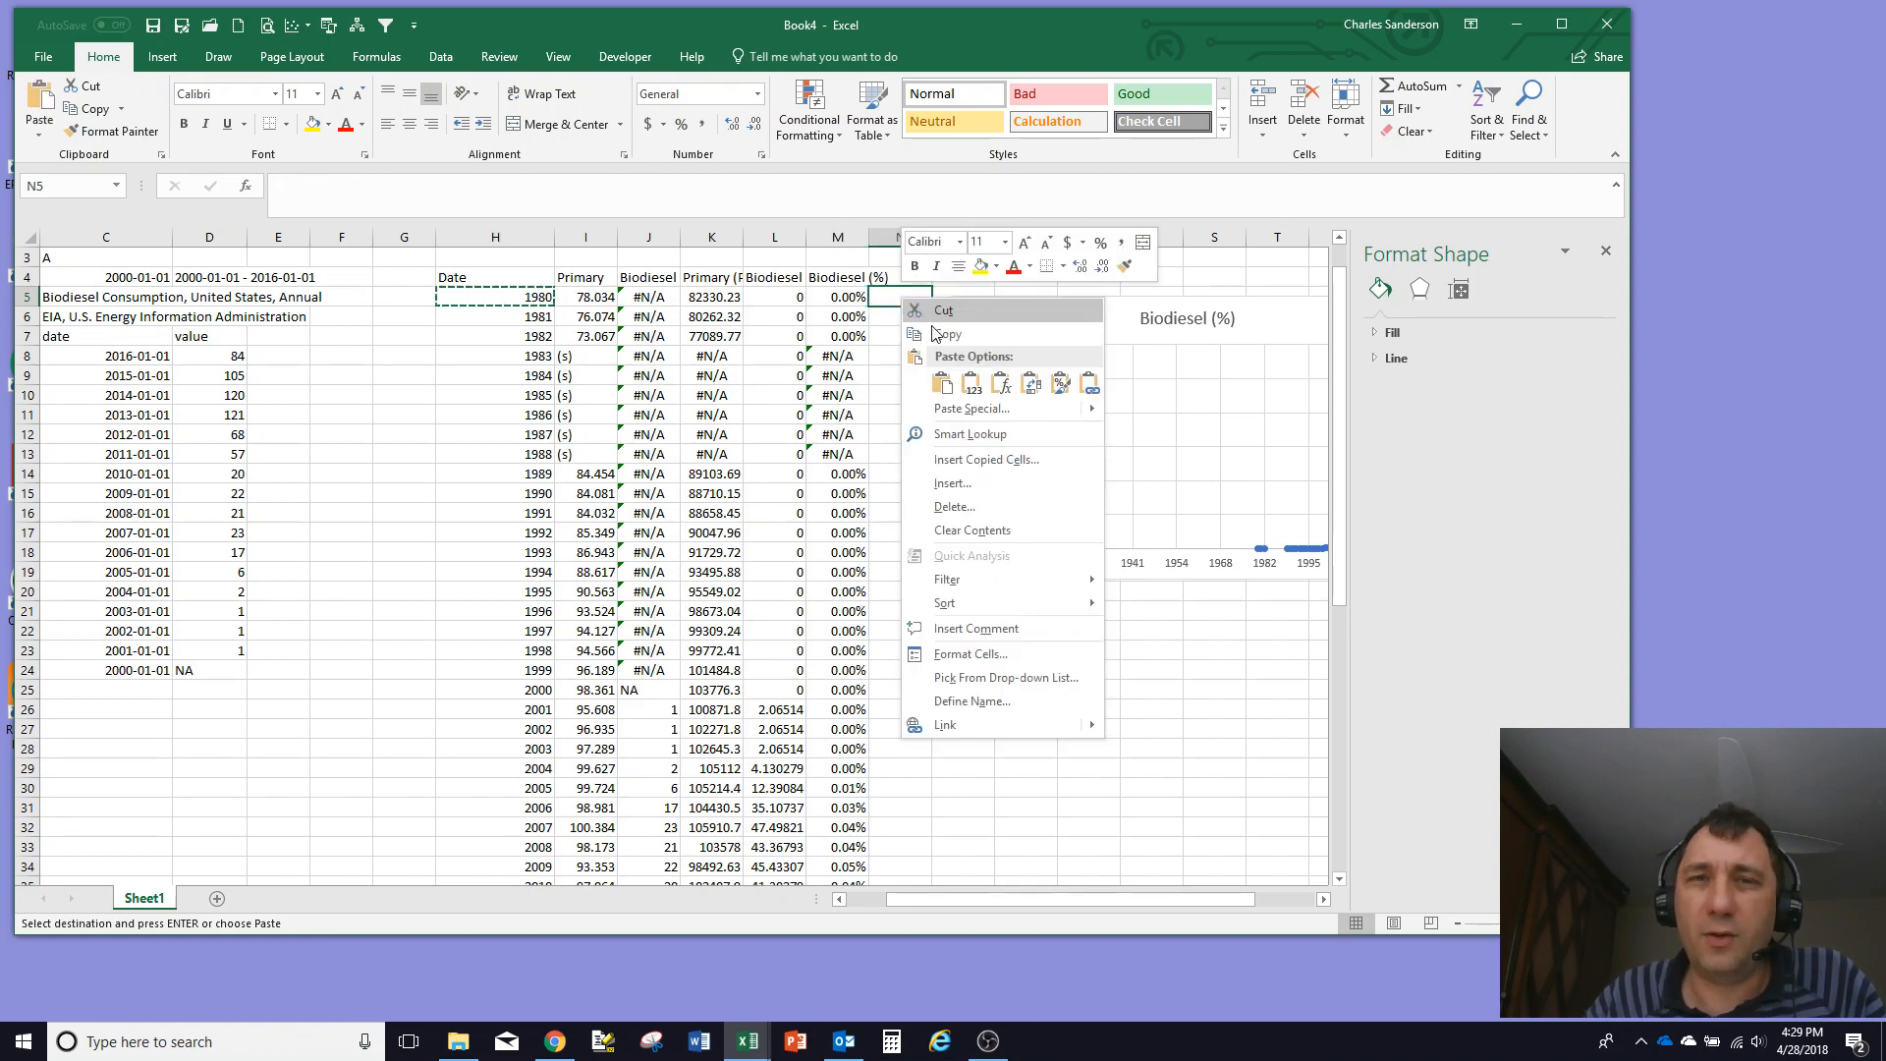
click(977, 382)
Step: Copy the 2016 date in H41 and paste it into N6 as a value only
scroll(565, 816, down, 4)
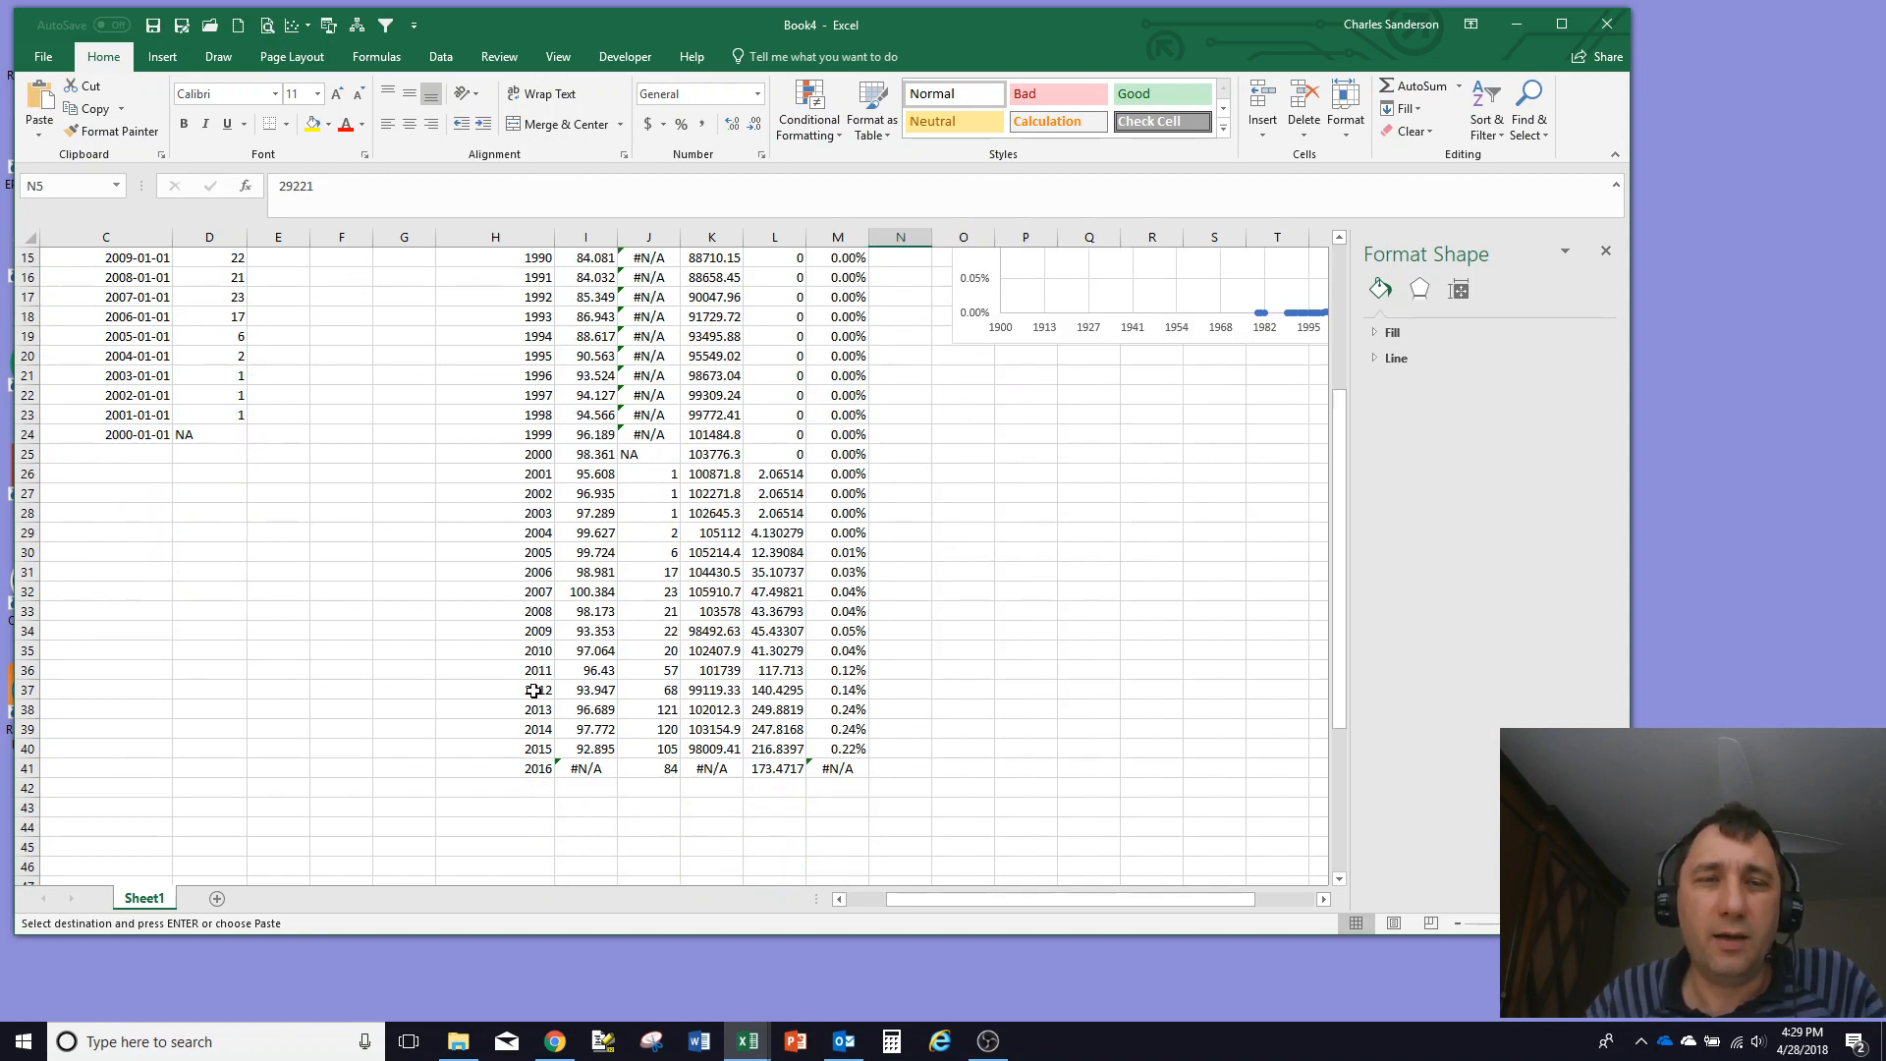
right_click(531, 766)
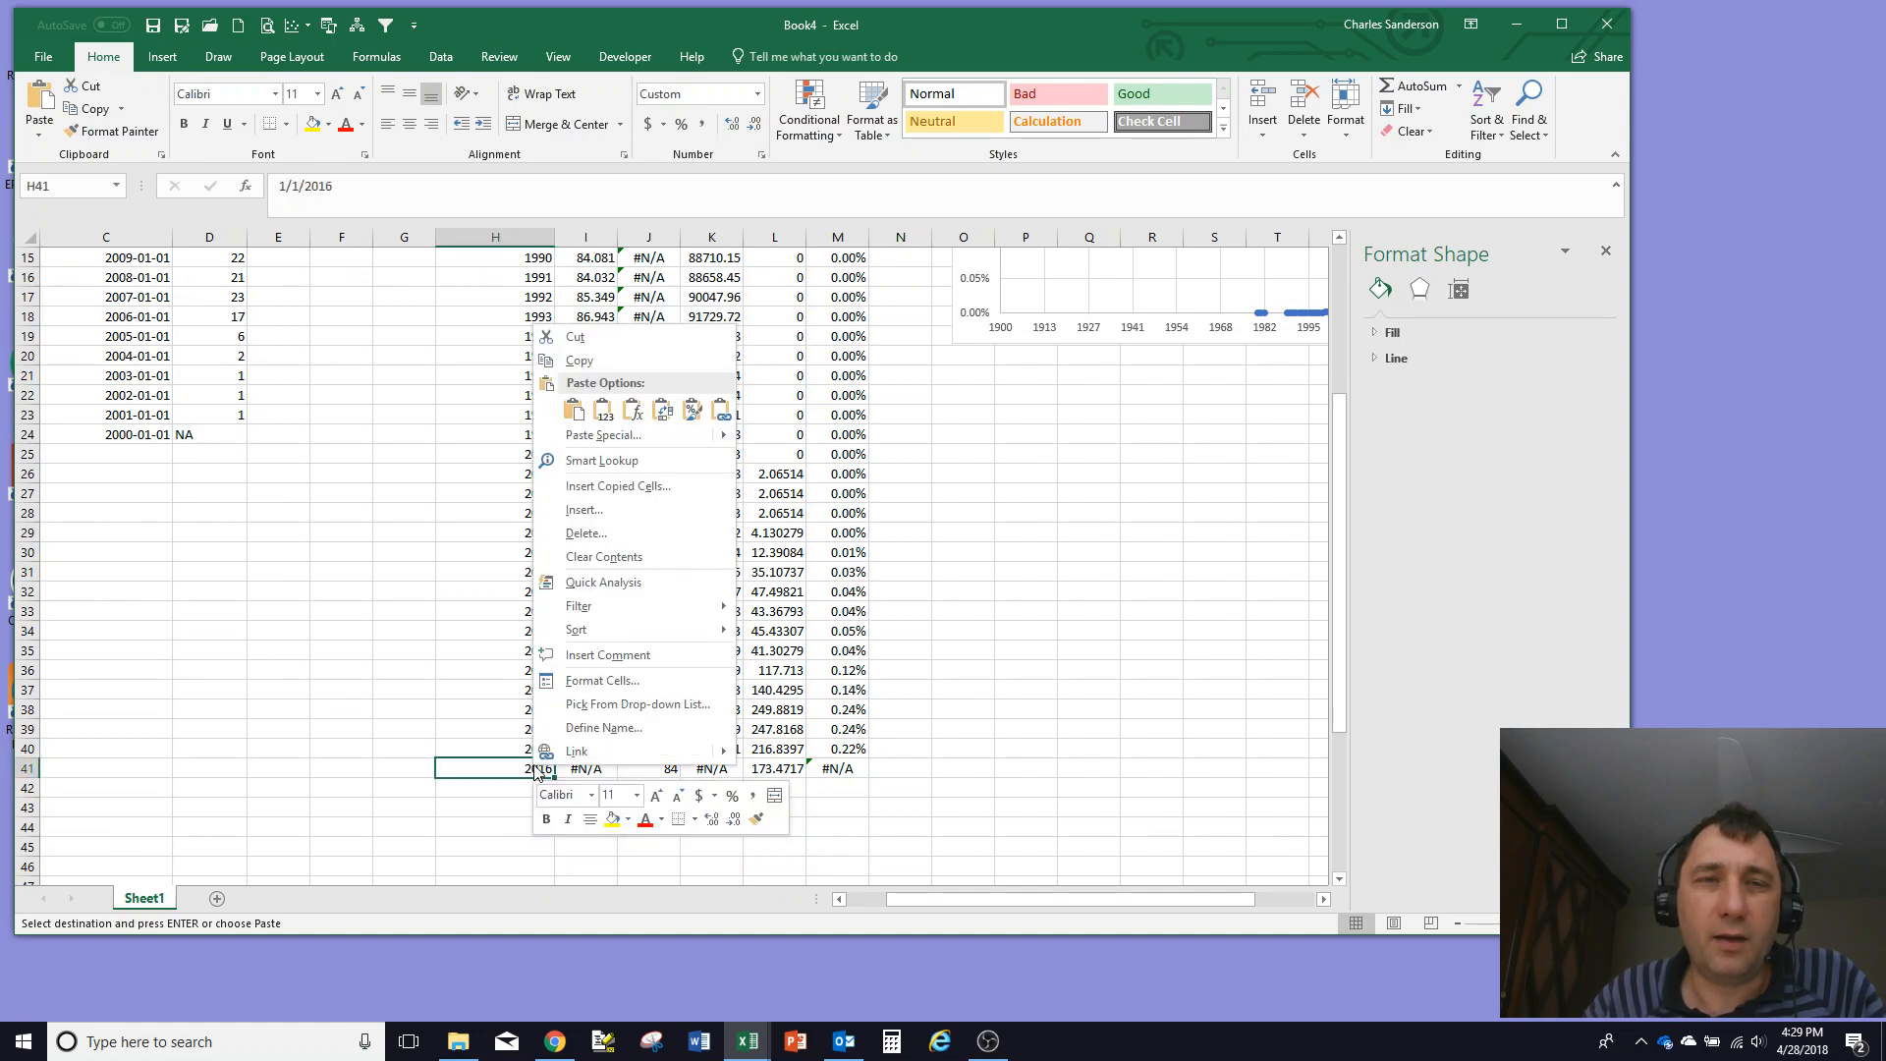
click(575, 409)
click(581, 357)
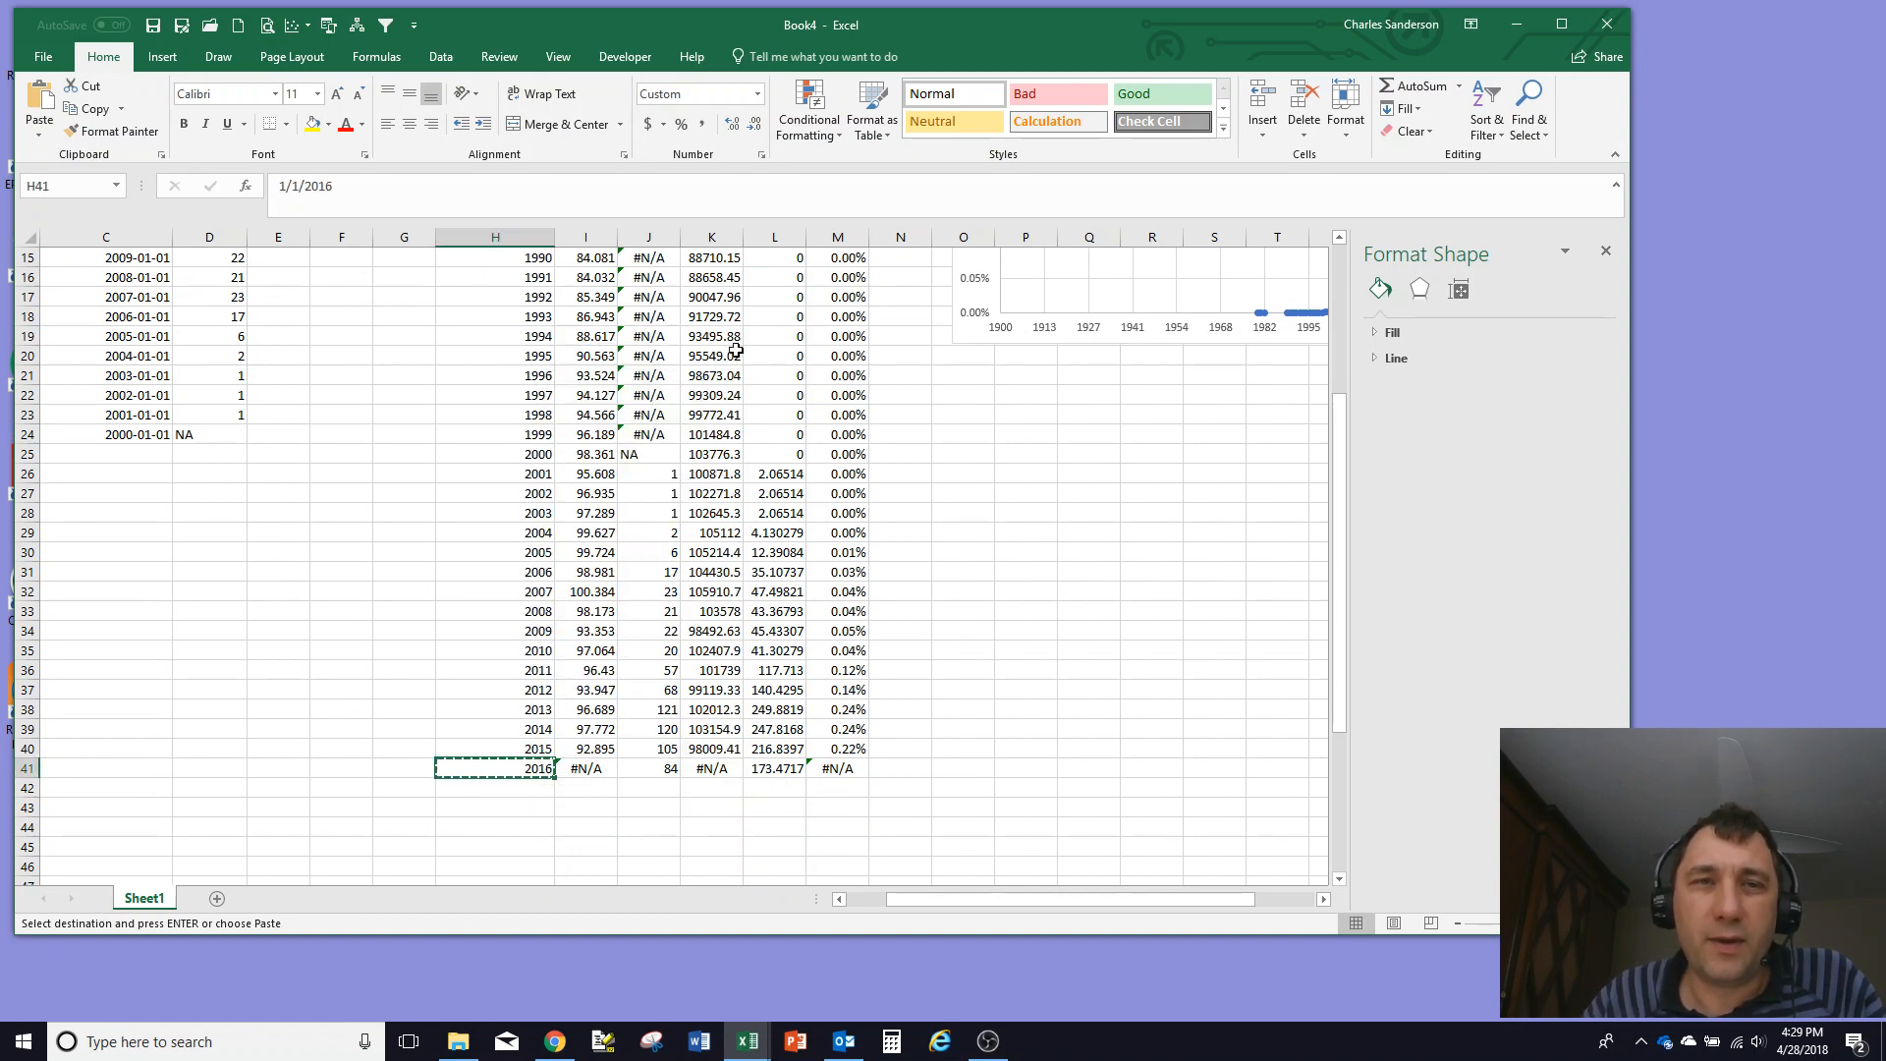
scroll(835, 340, up, 5)
right_click(889, 358)
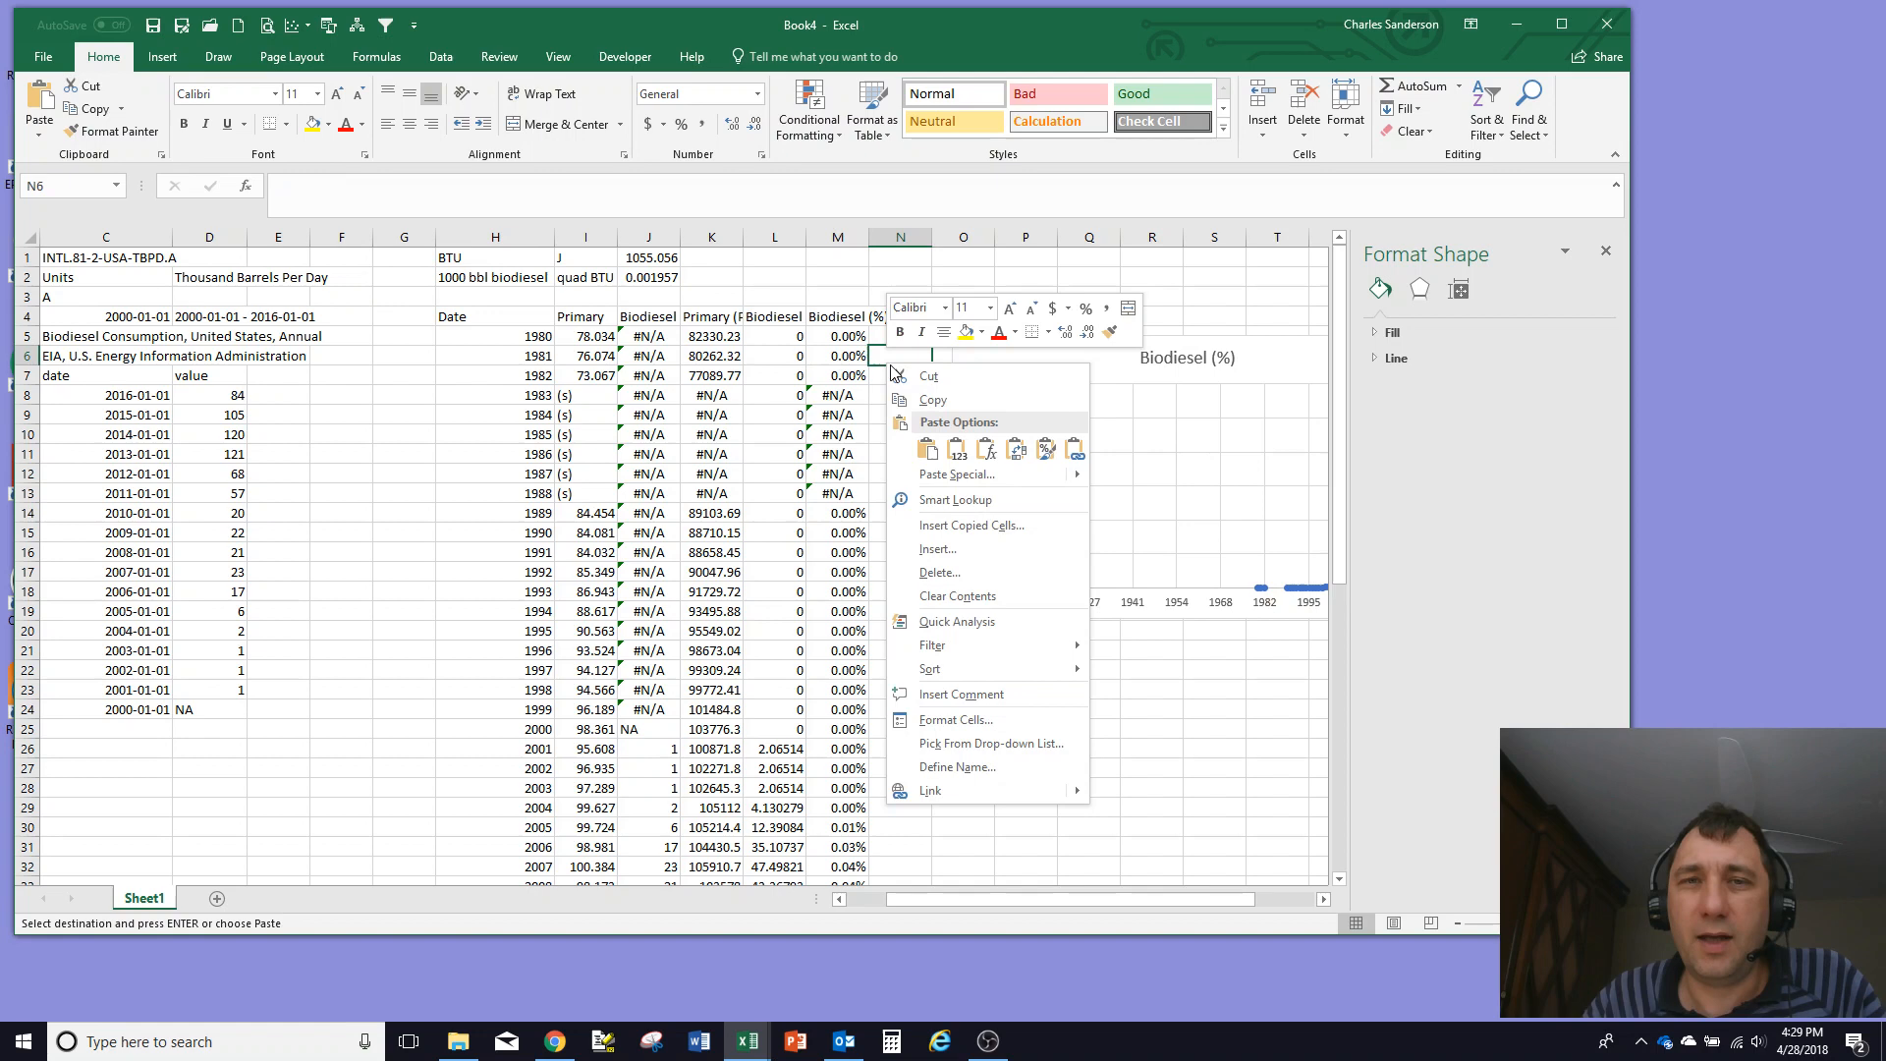
click(955, 449)
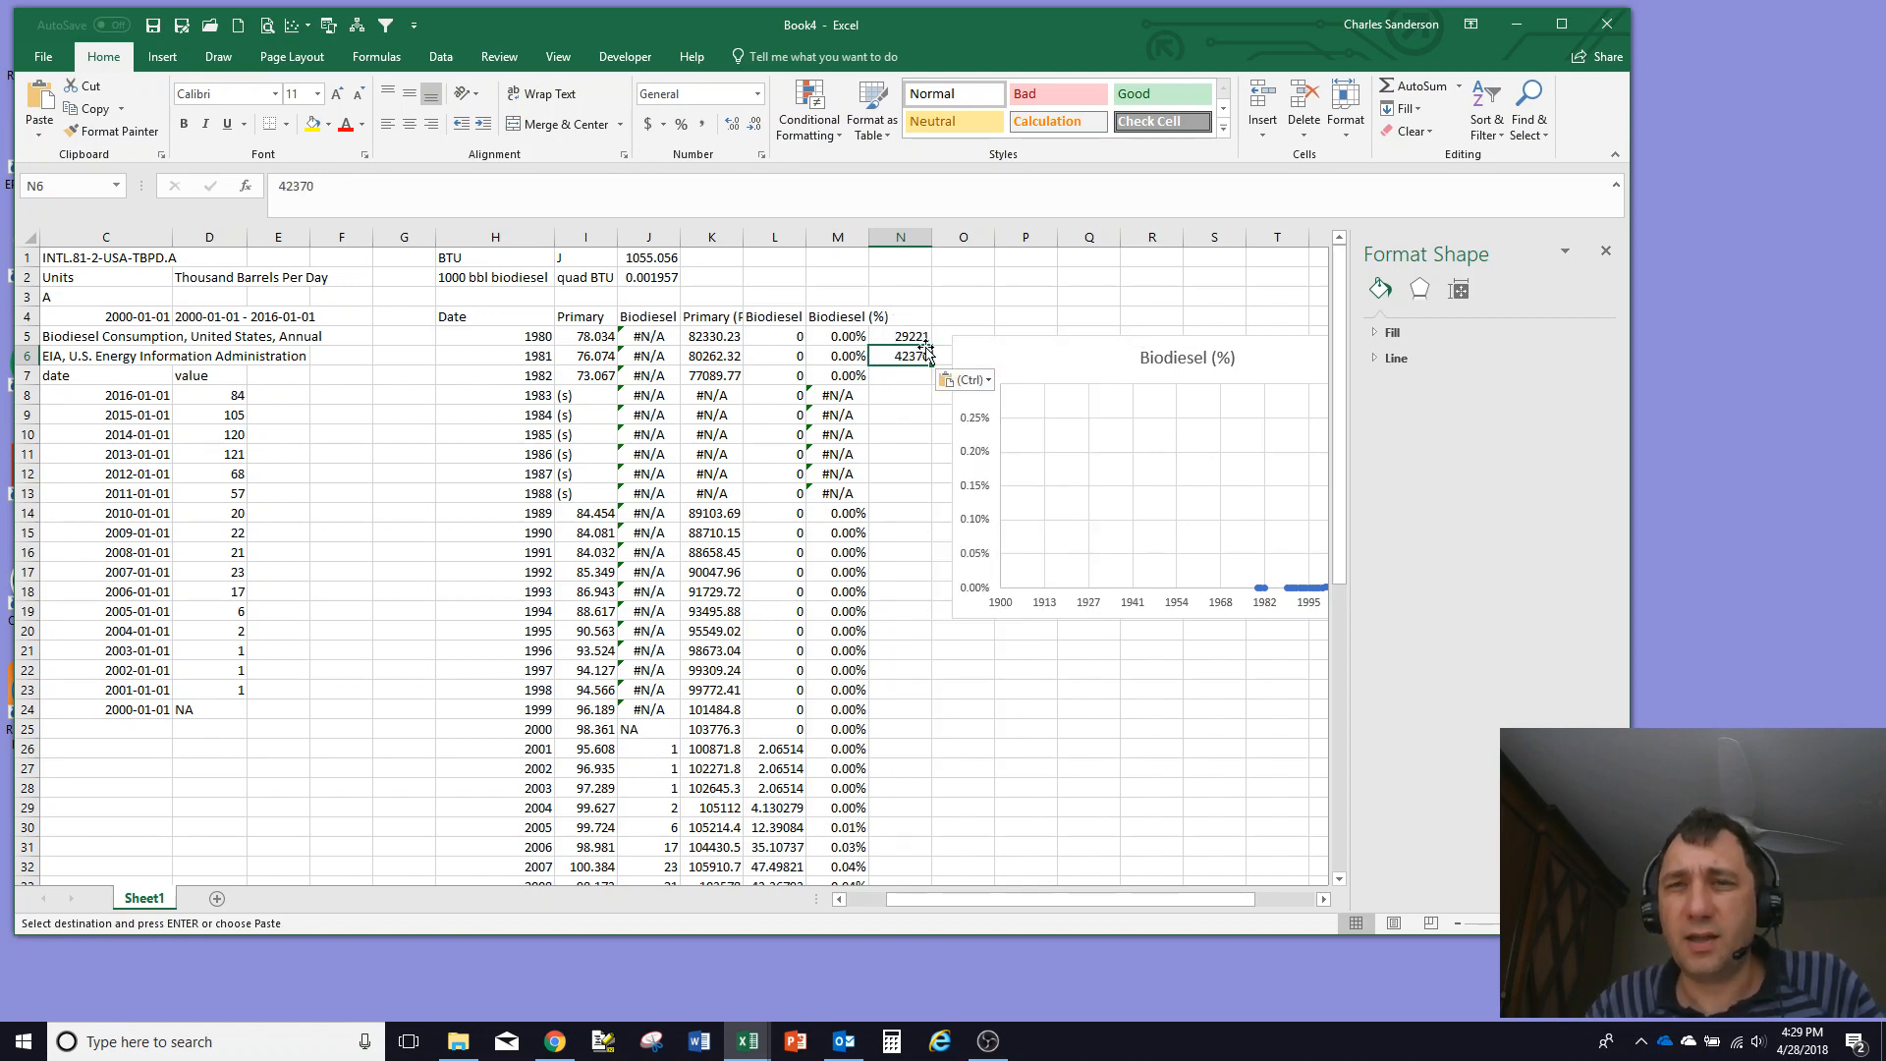
Step: Set the bounds of the chart's horizontal date axis to a minimum of 29221 and a maximum of 42370
click(1161, 604)
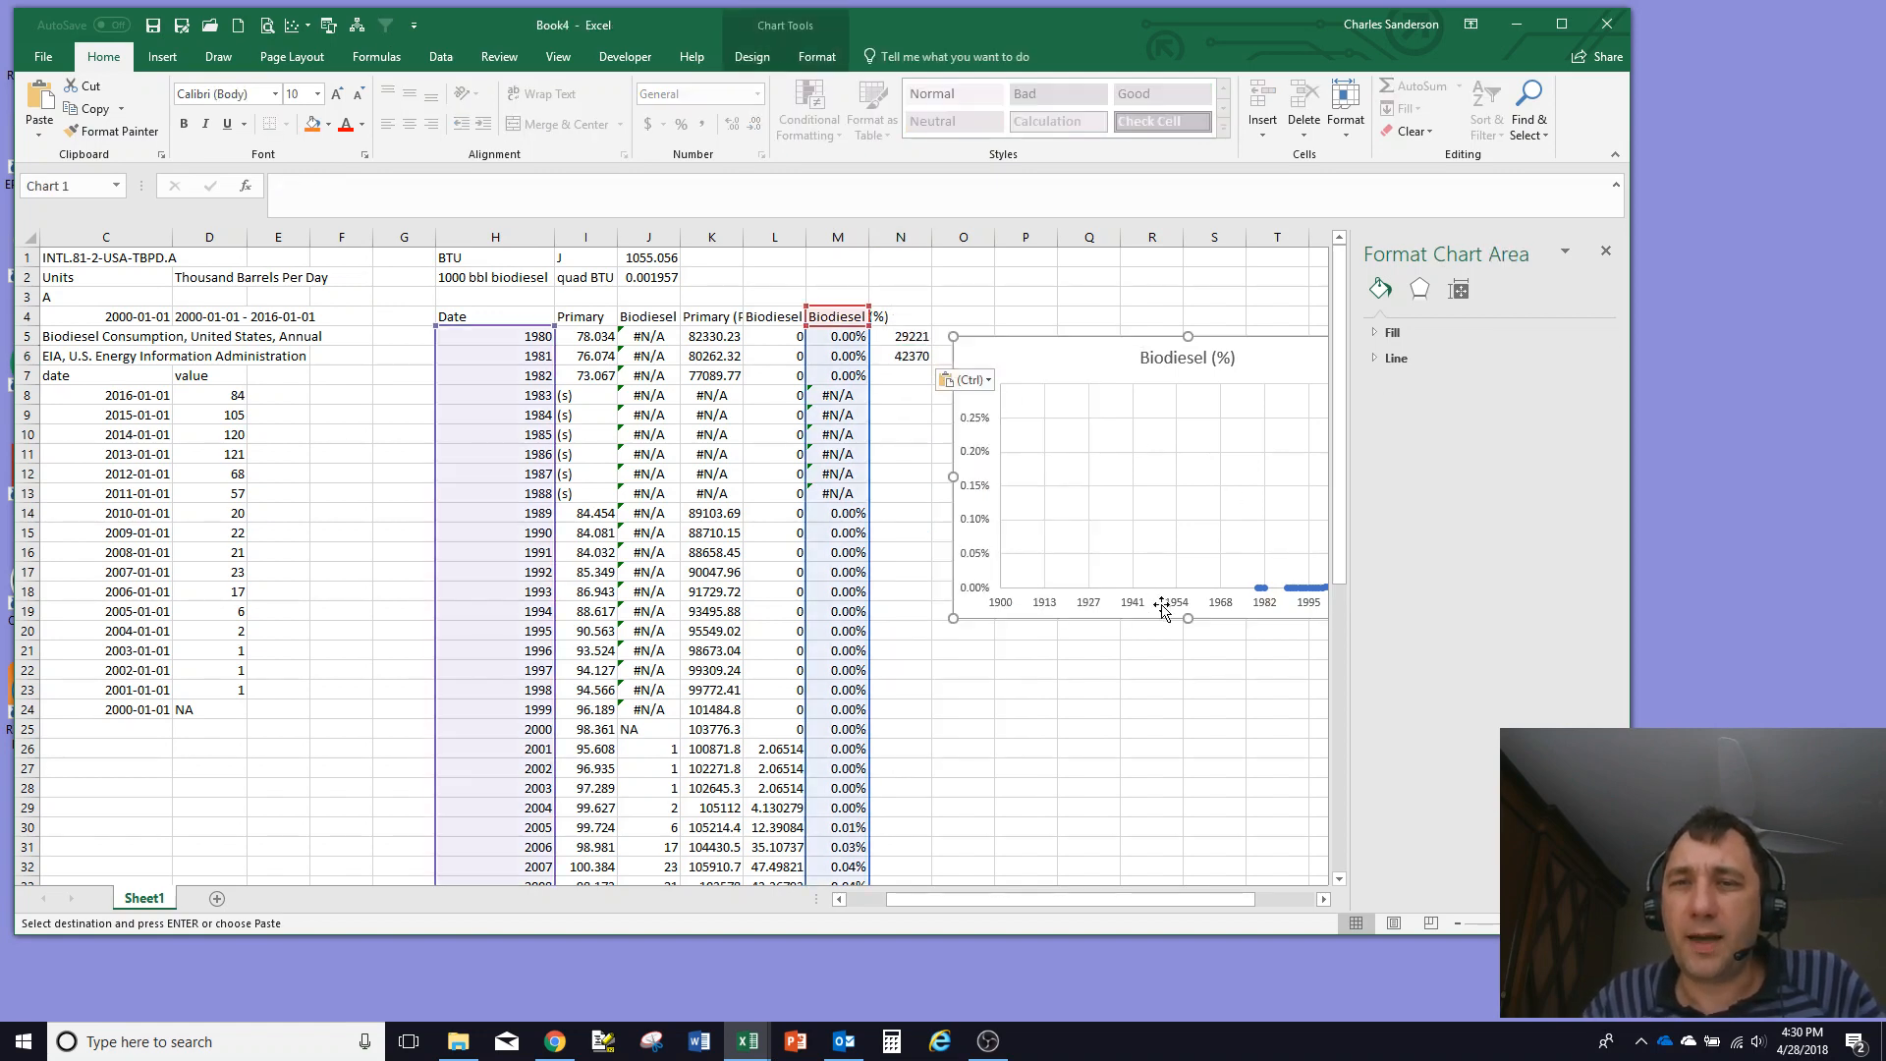
click(1179, 607)
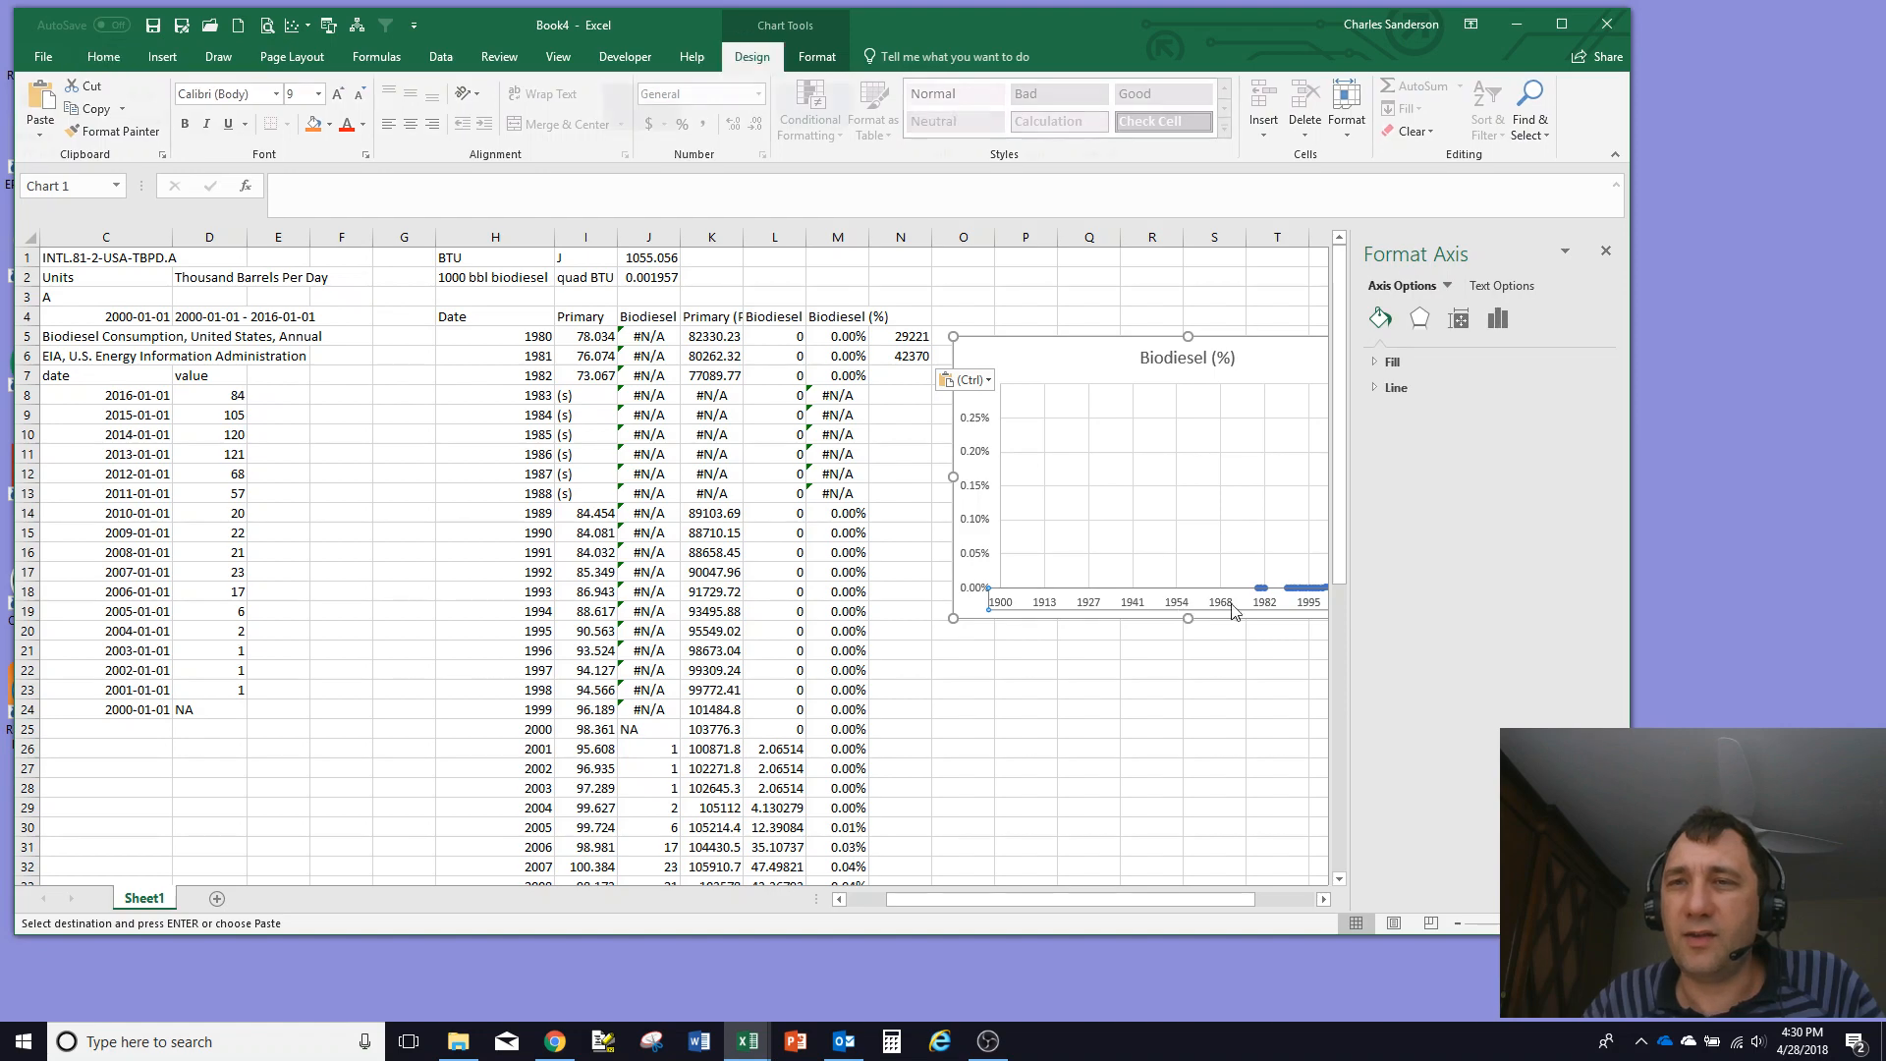
click(1499, 320)
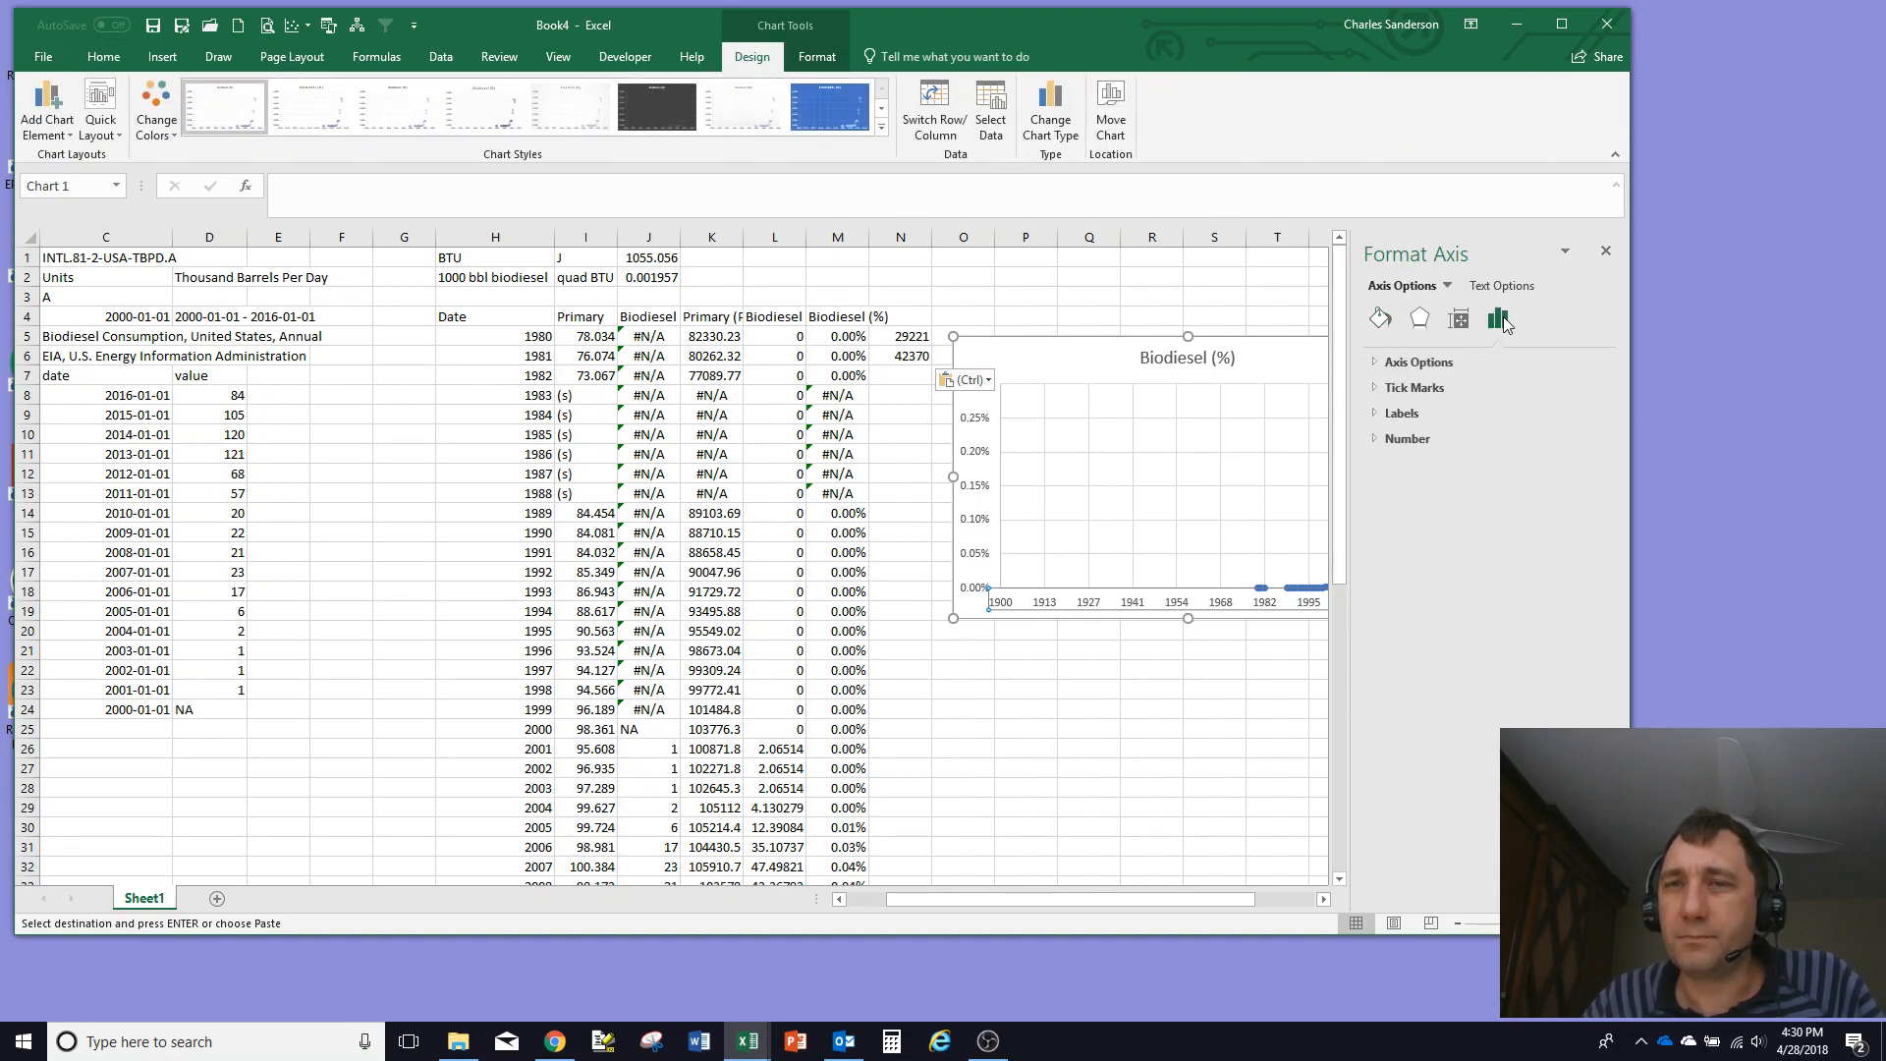
click(1414, 363)
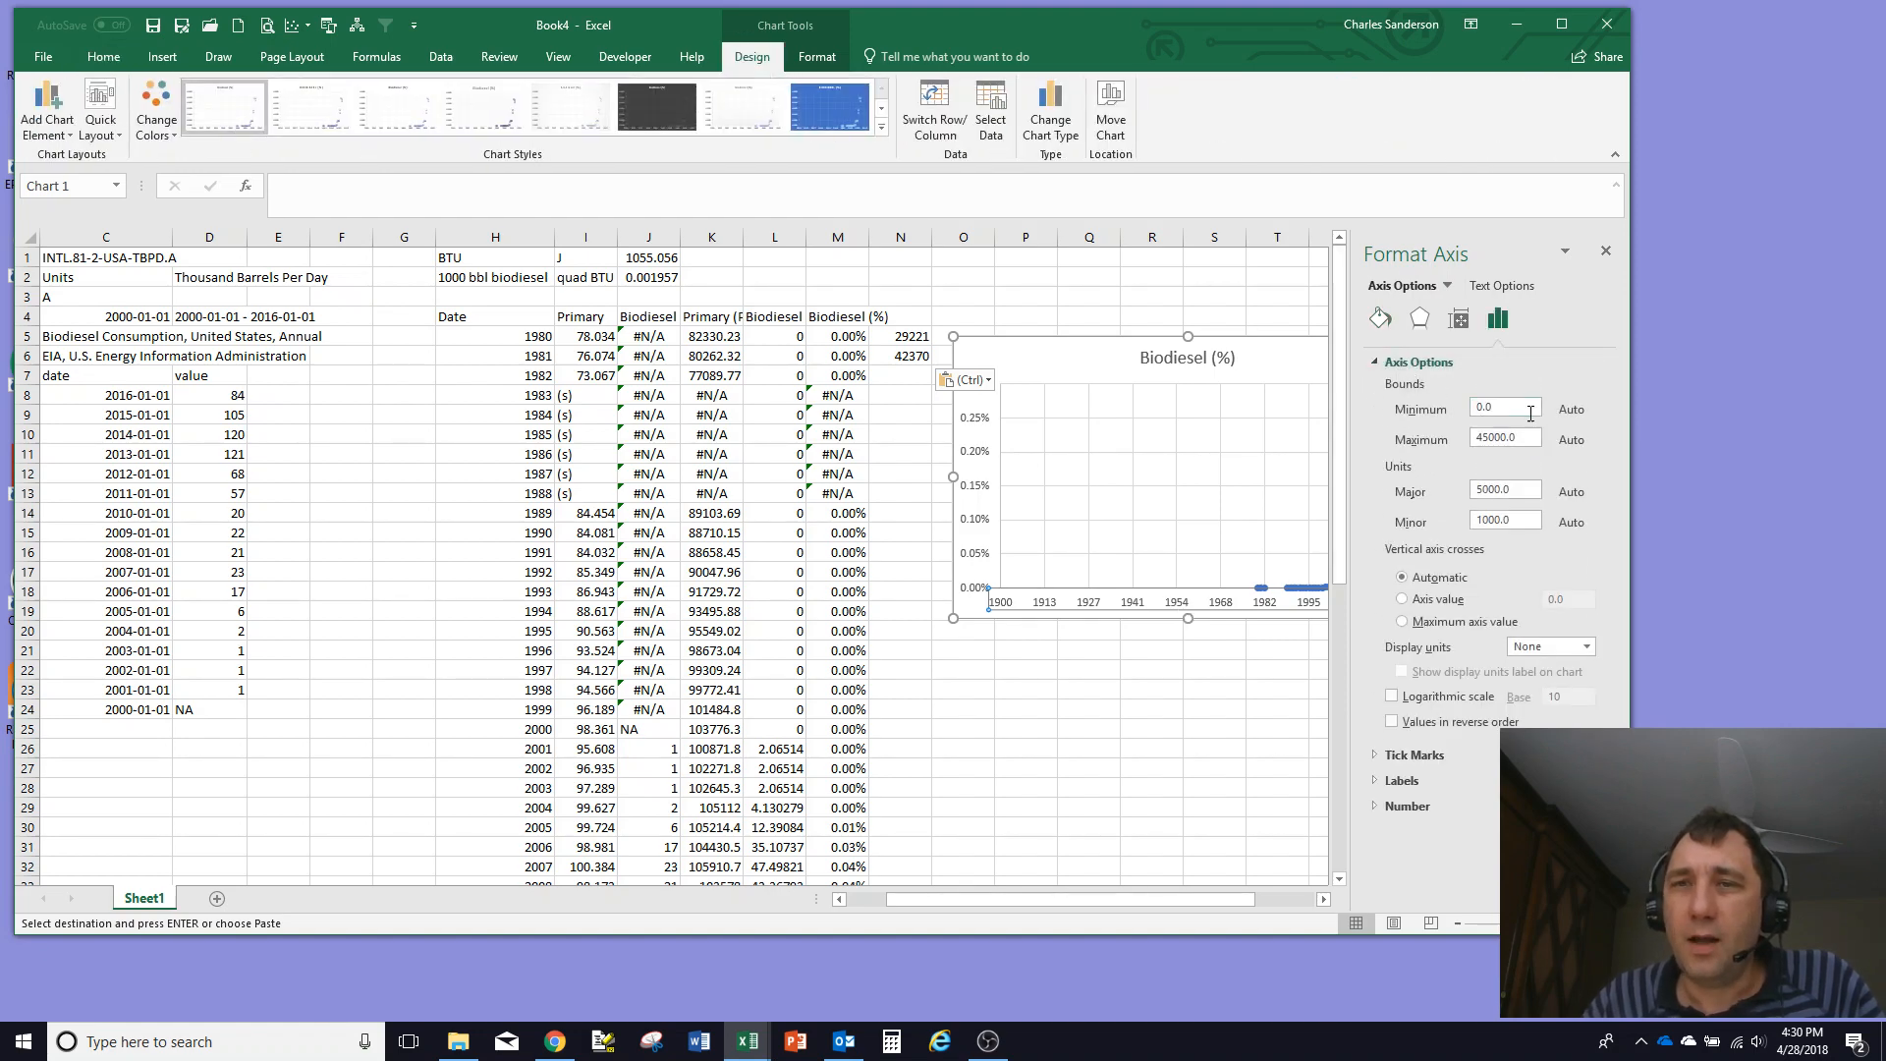
click(1530, 413)
text(2)
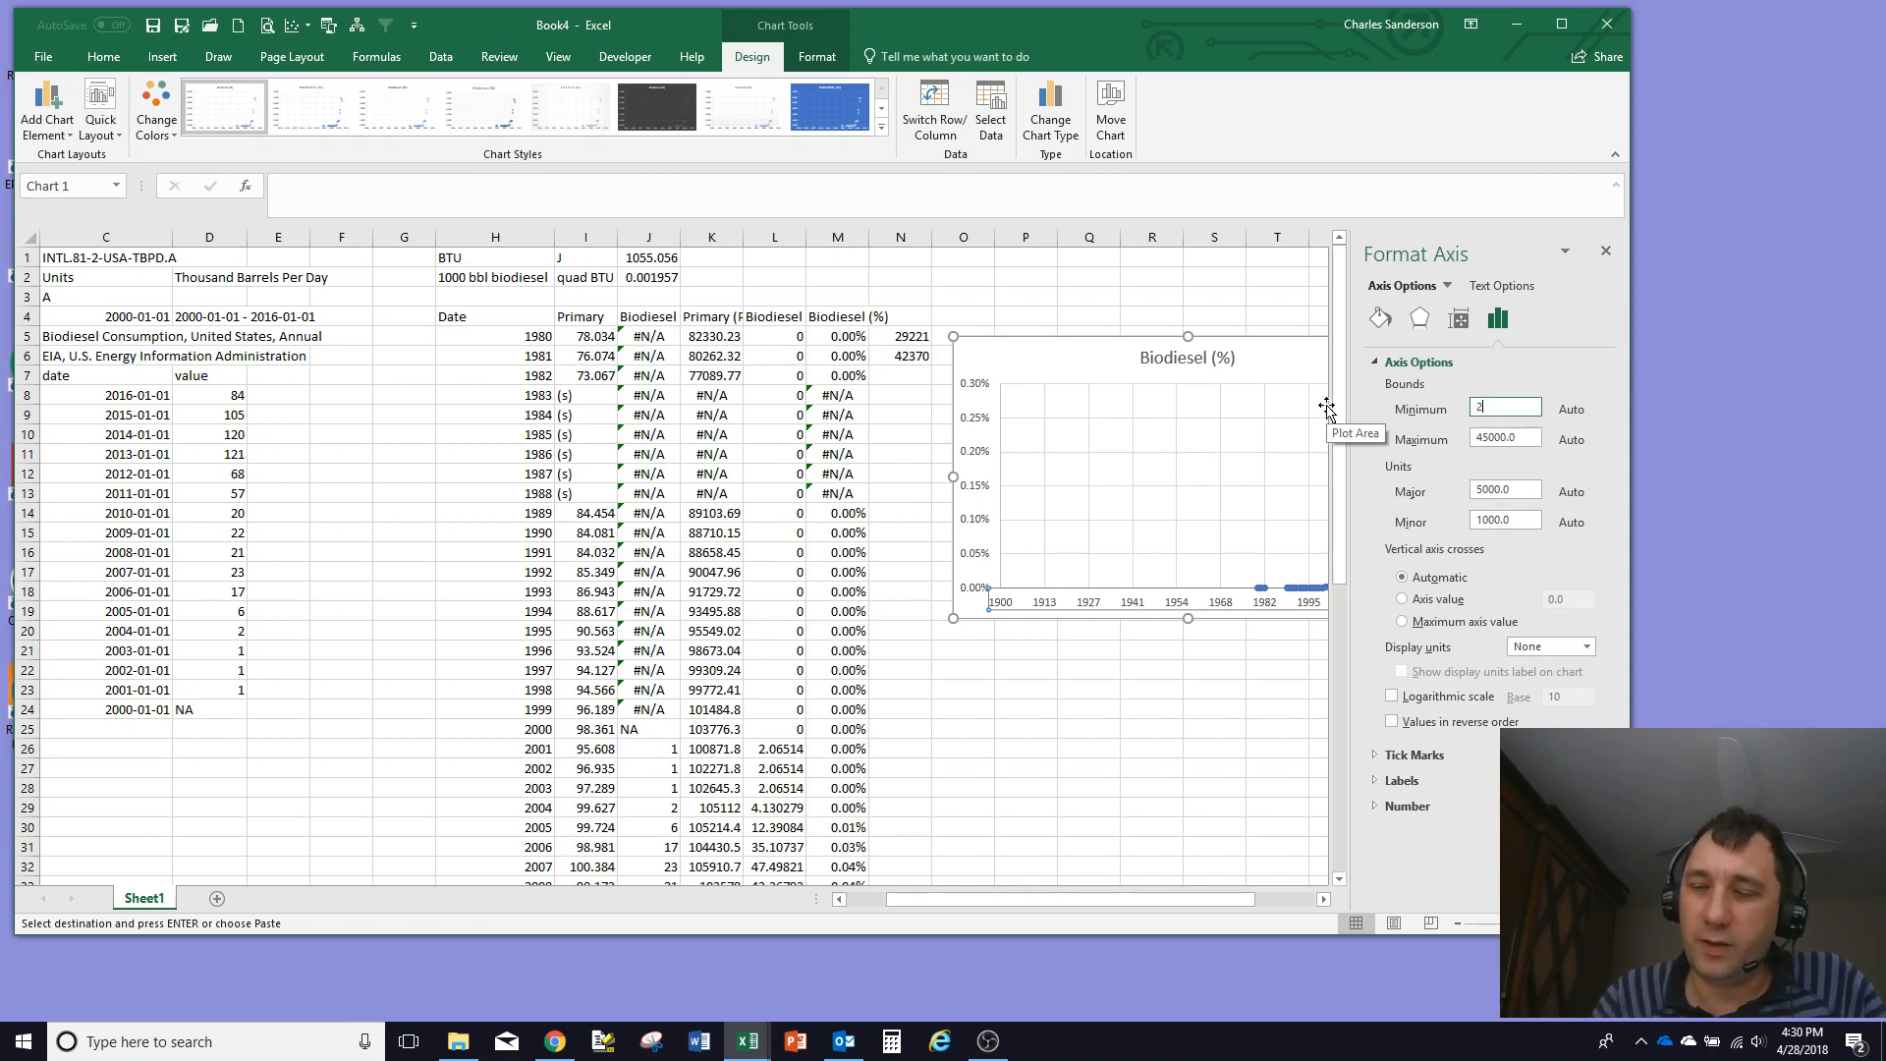
text(9221)
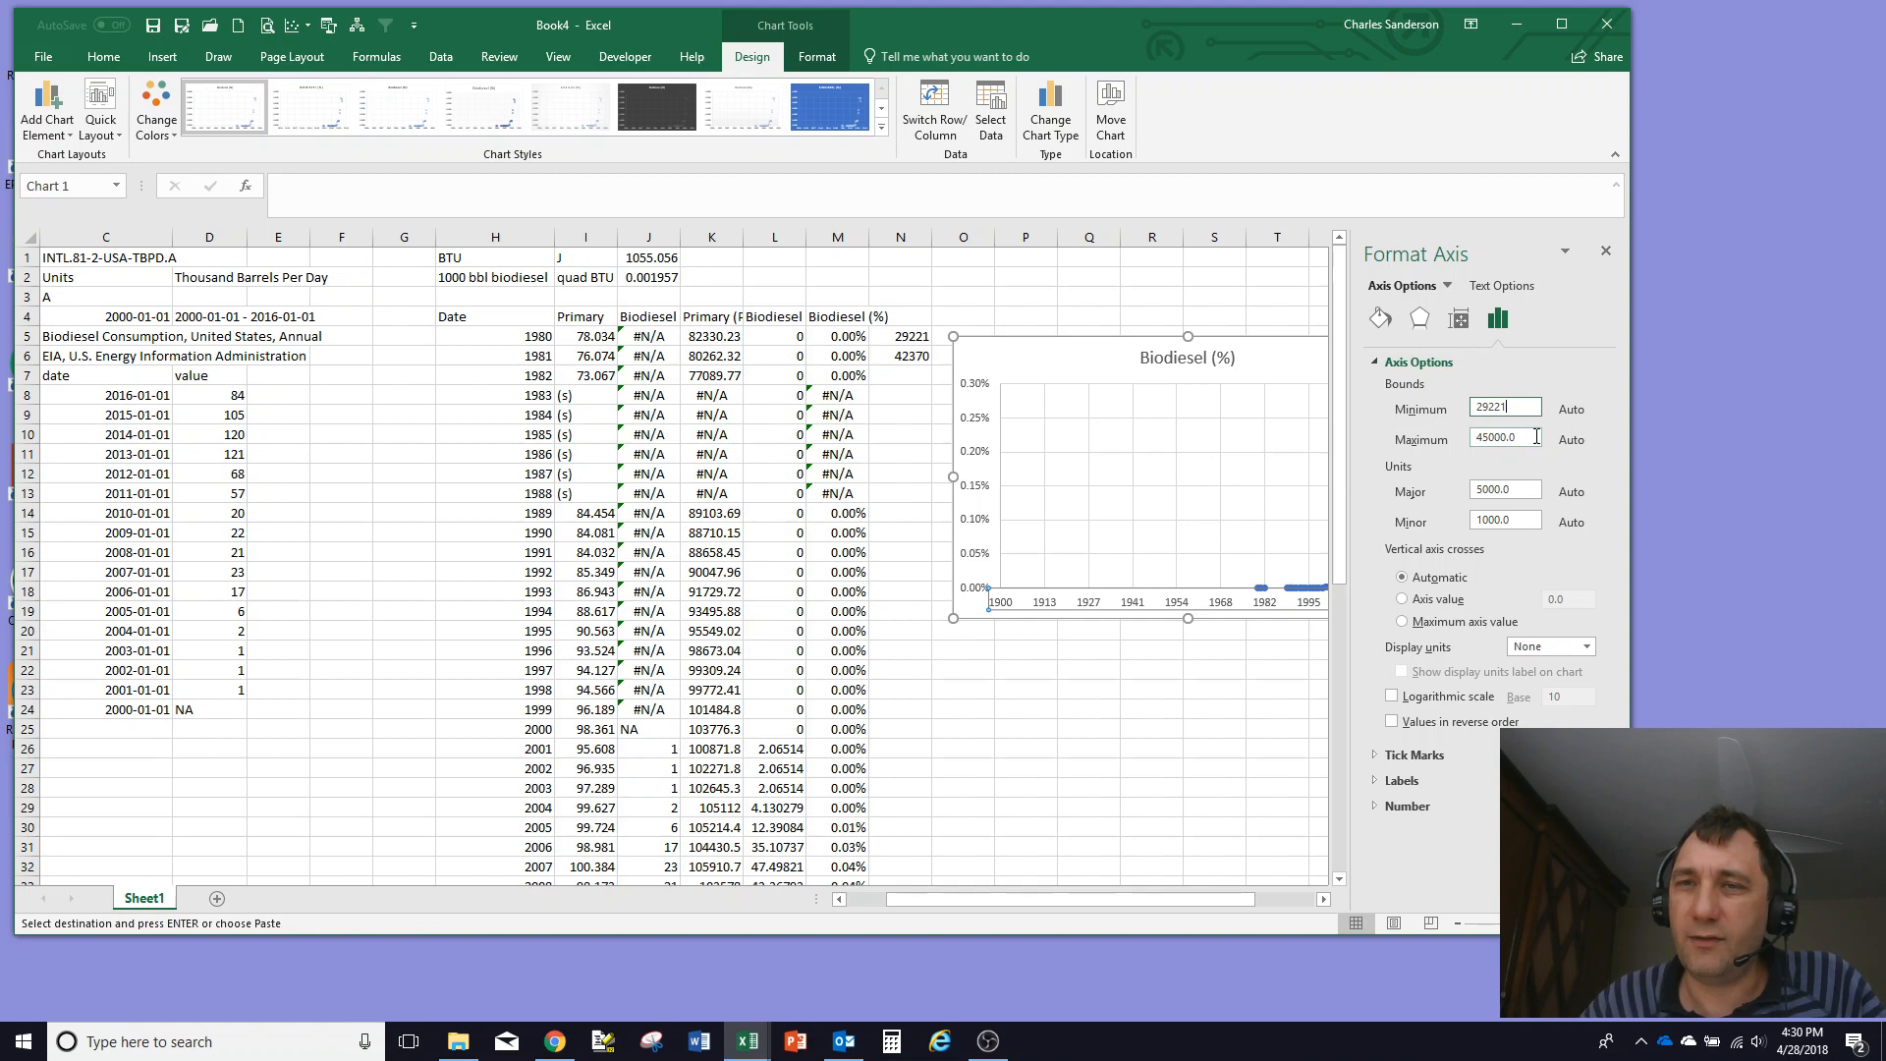
click(1536, 436)
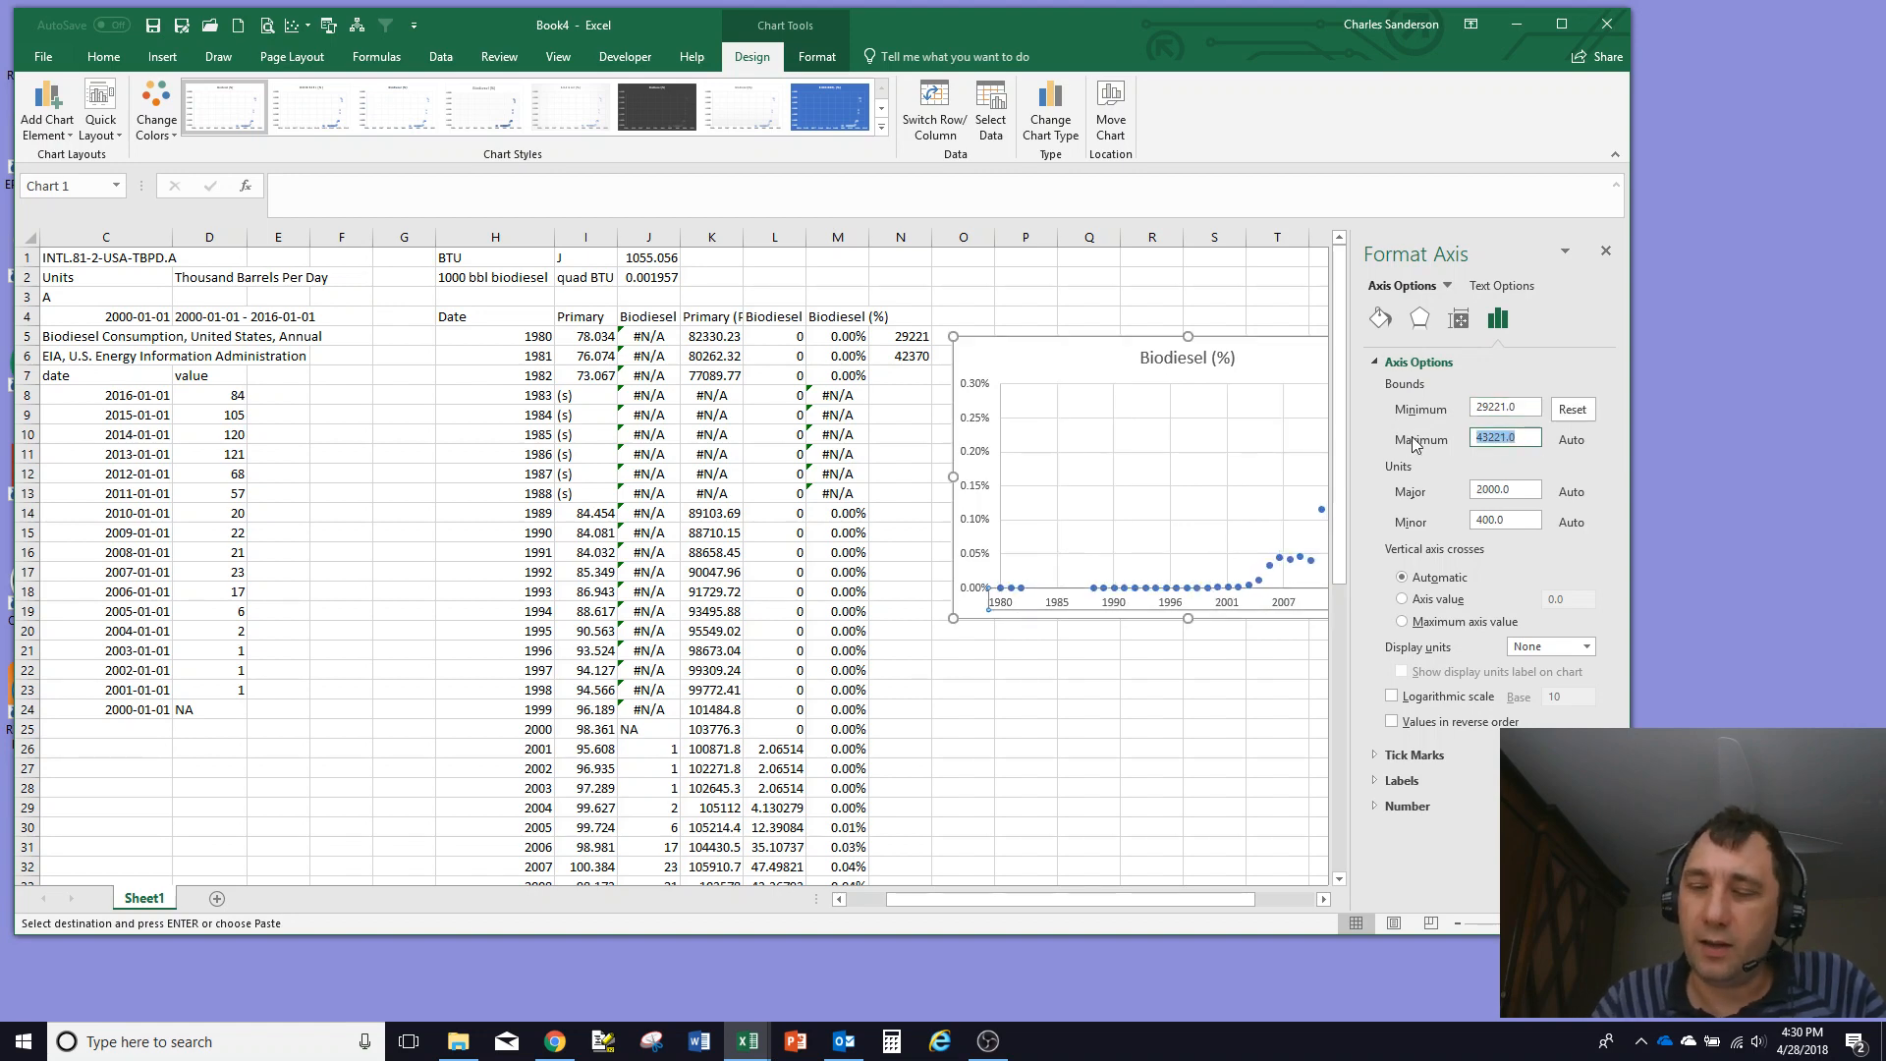
text(42370)
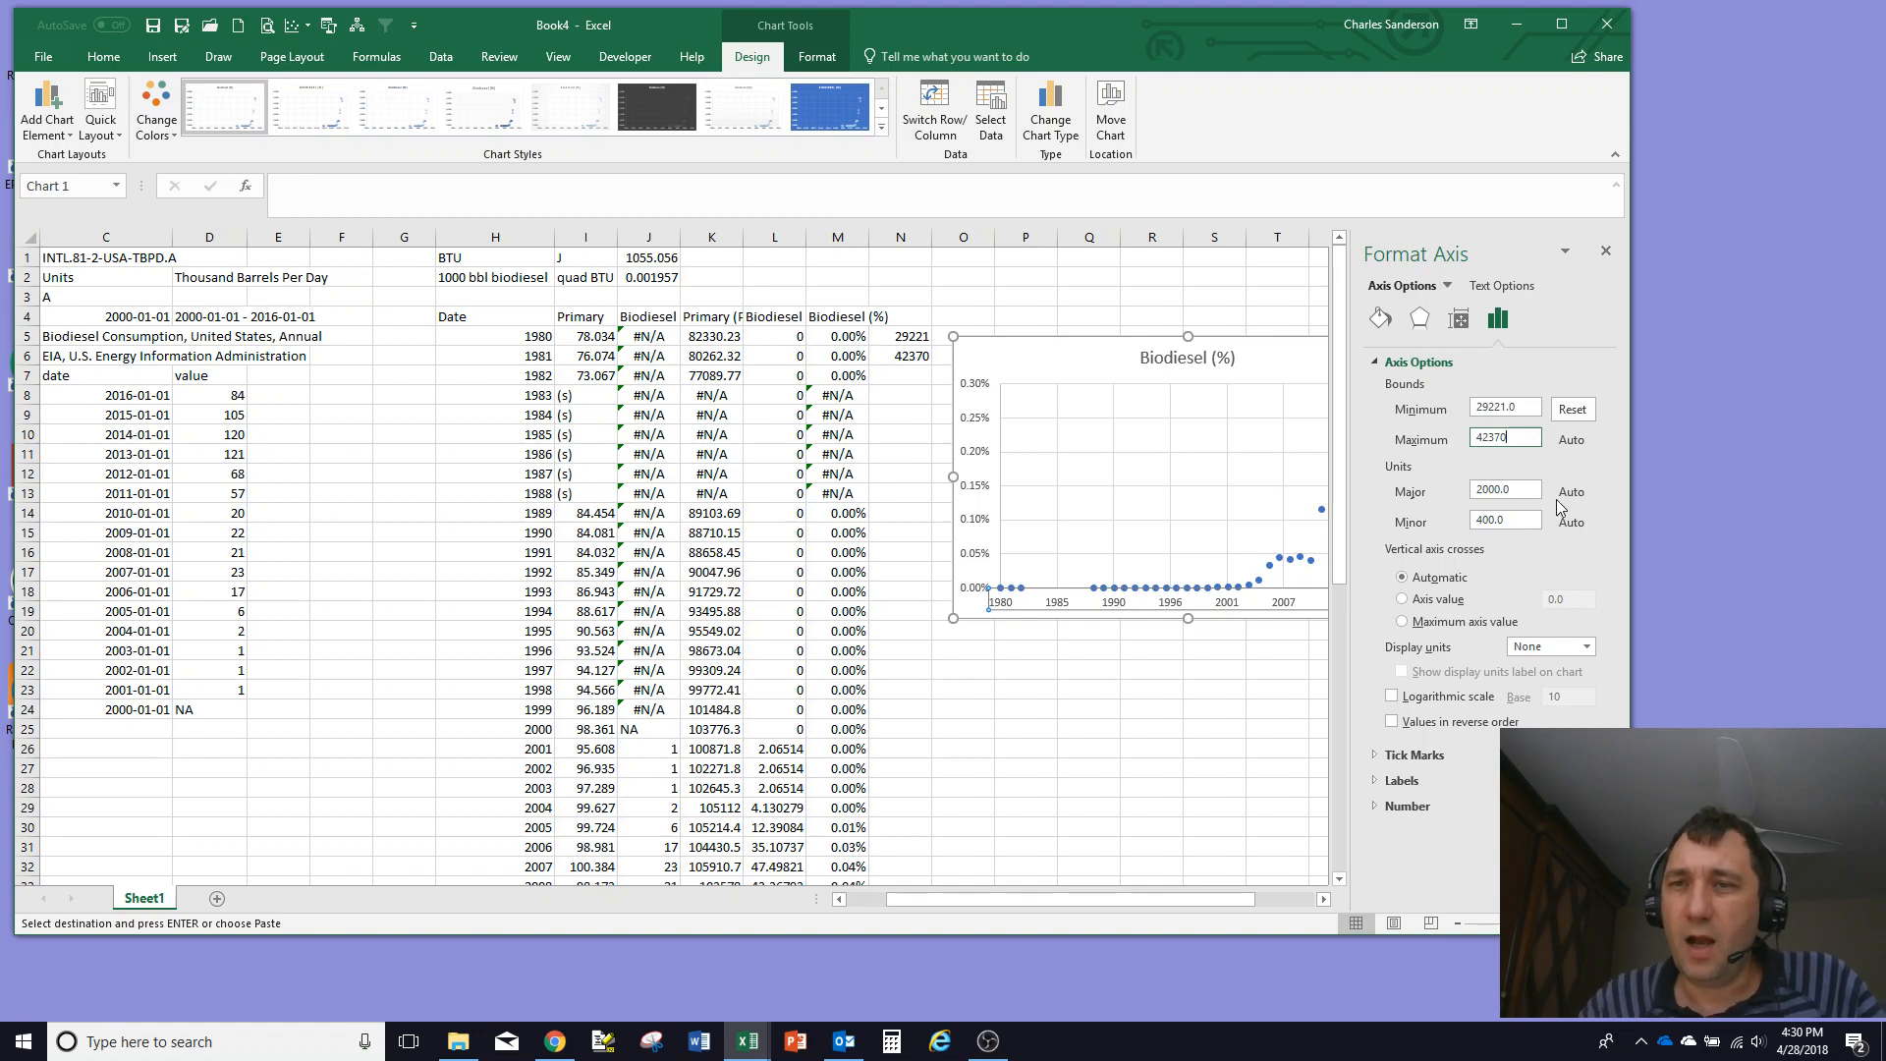
Step: Set the major unit of the chart's horizontal axis to 3652.5
click(1523, 491)
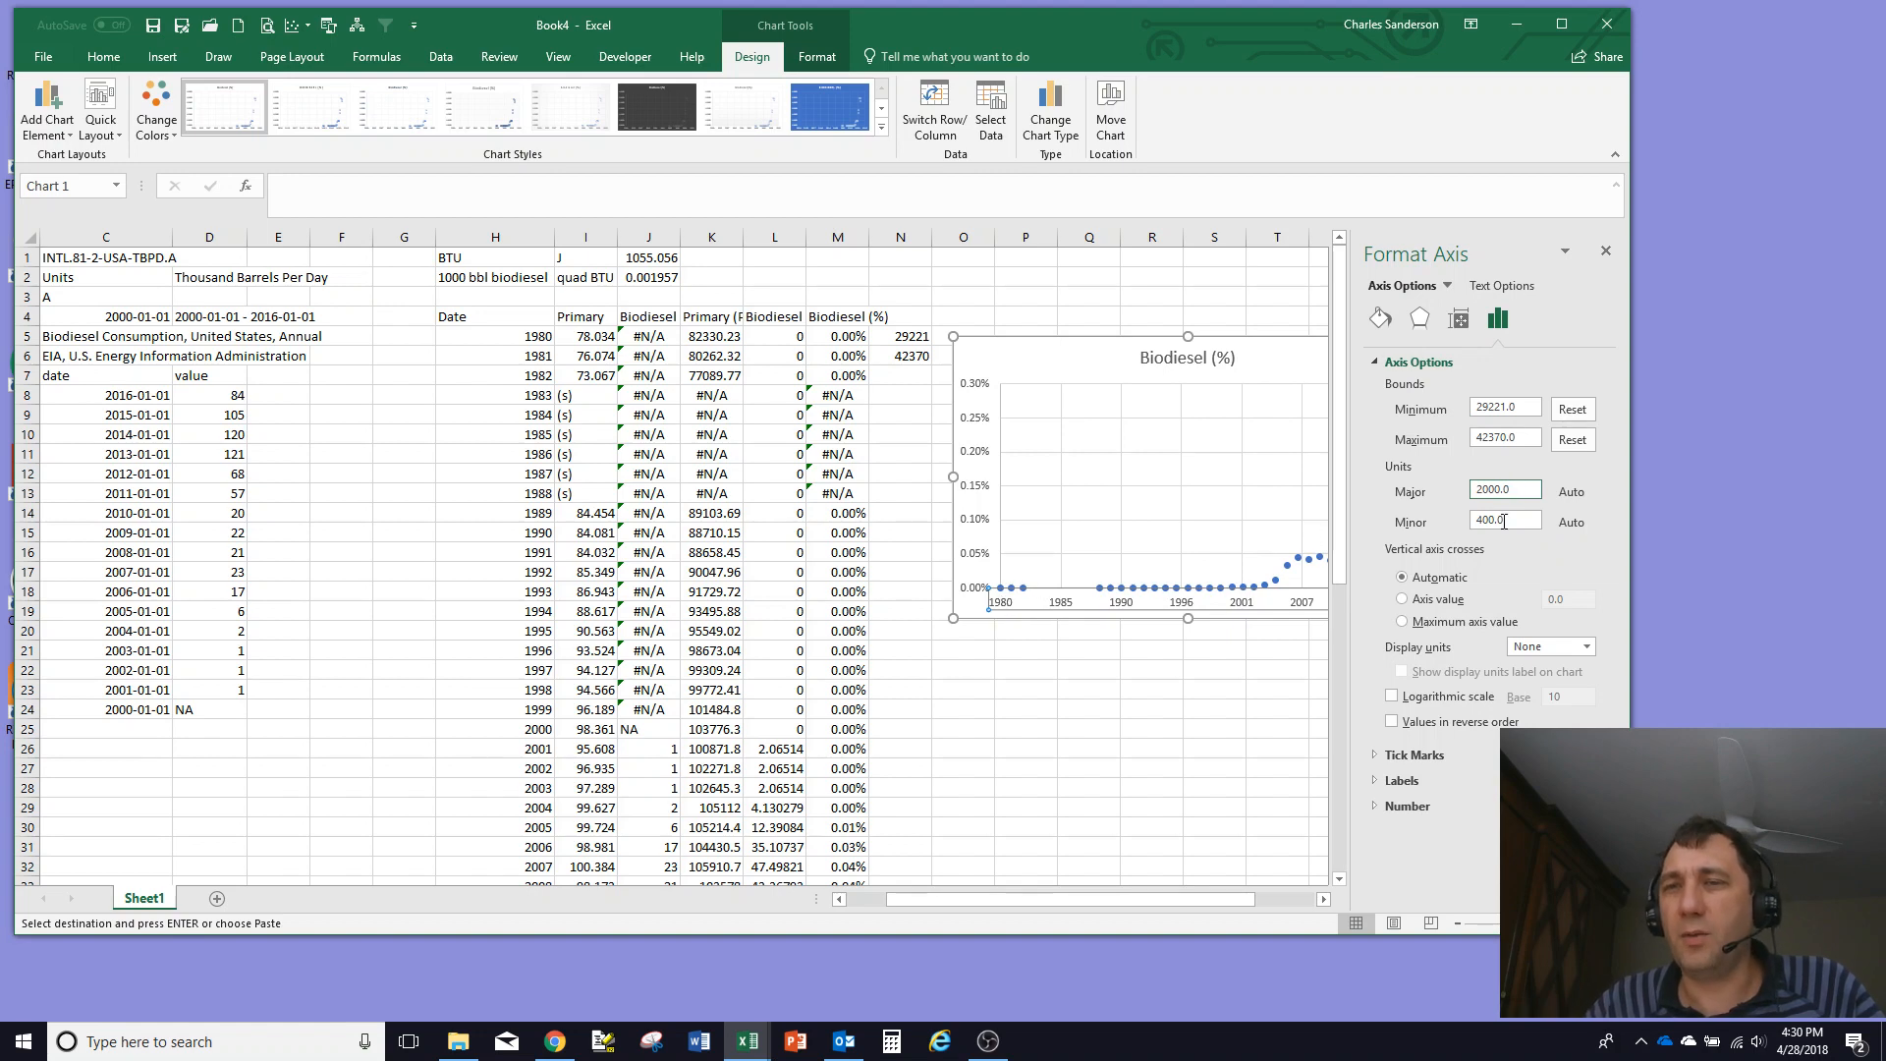
drag(1523, 487, 1389, 487)
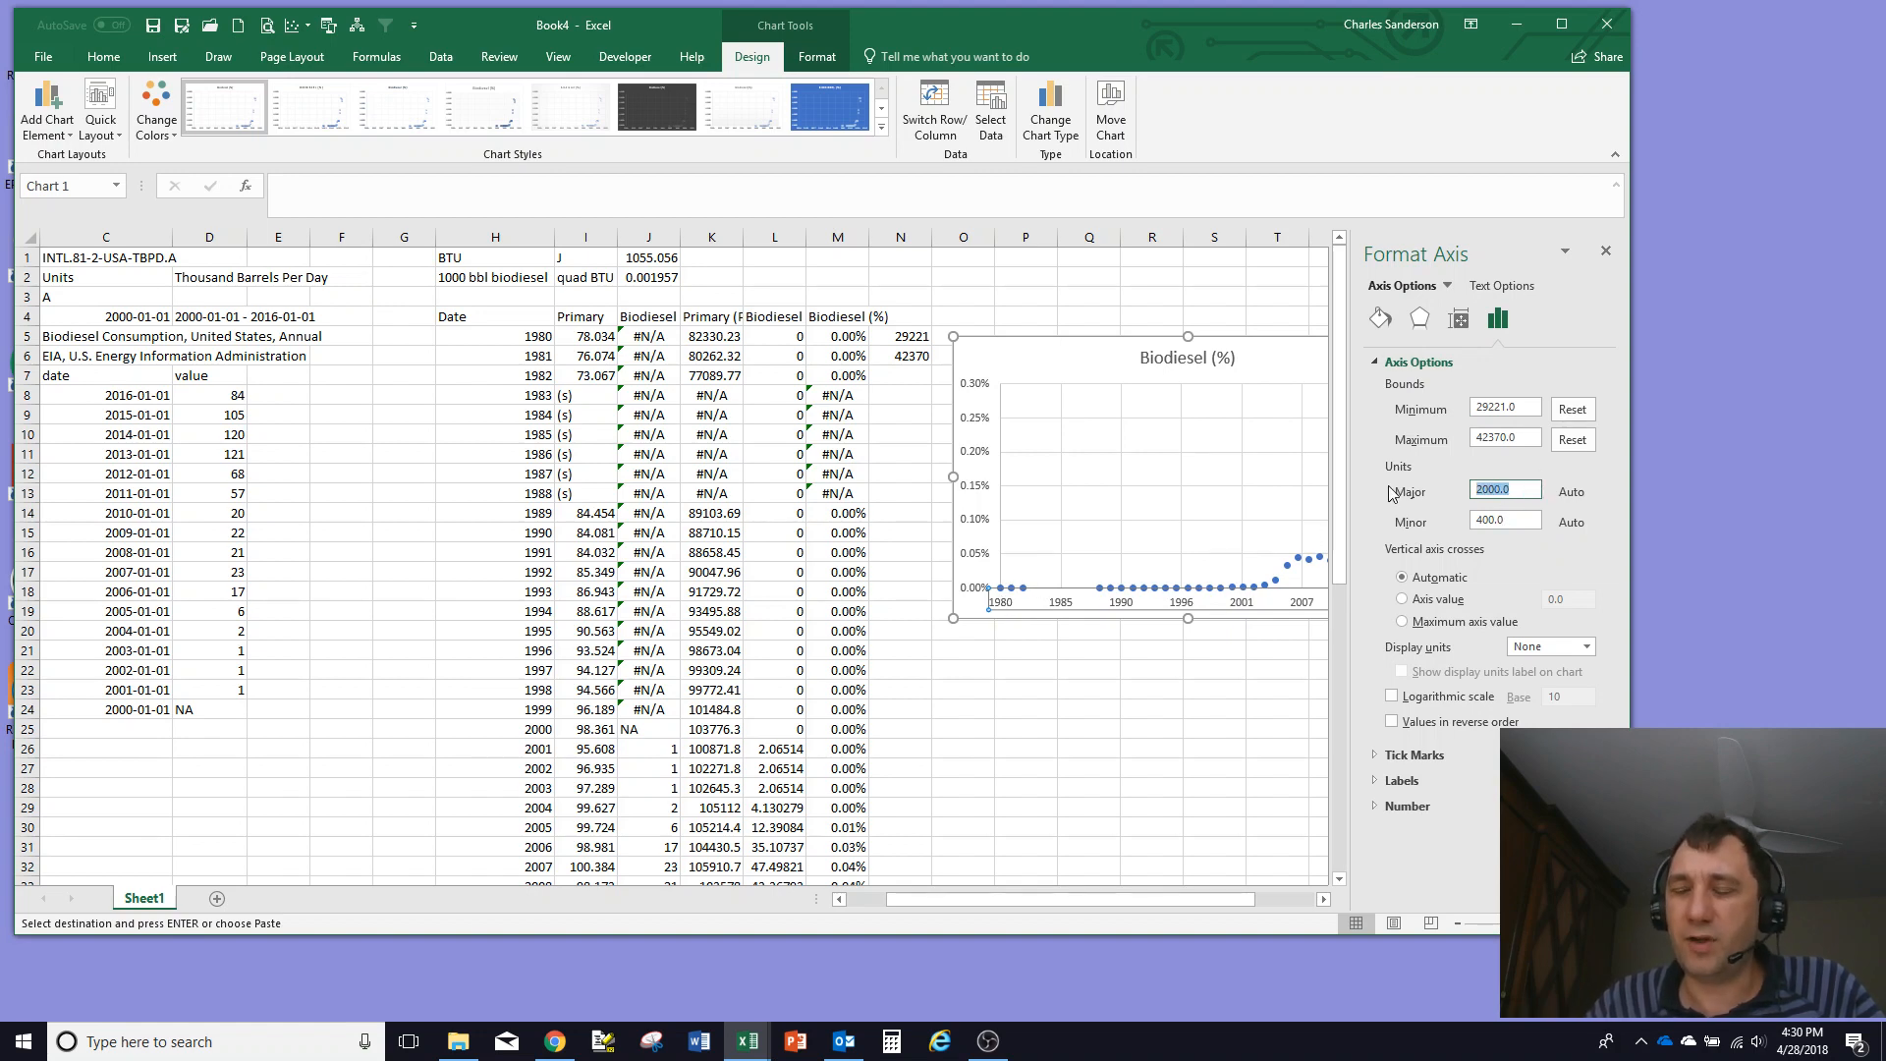
text(3652.5)
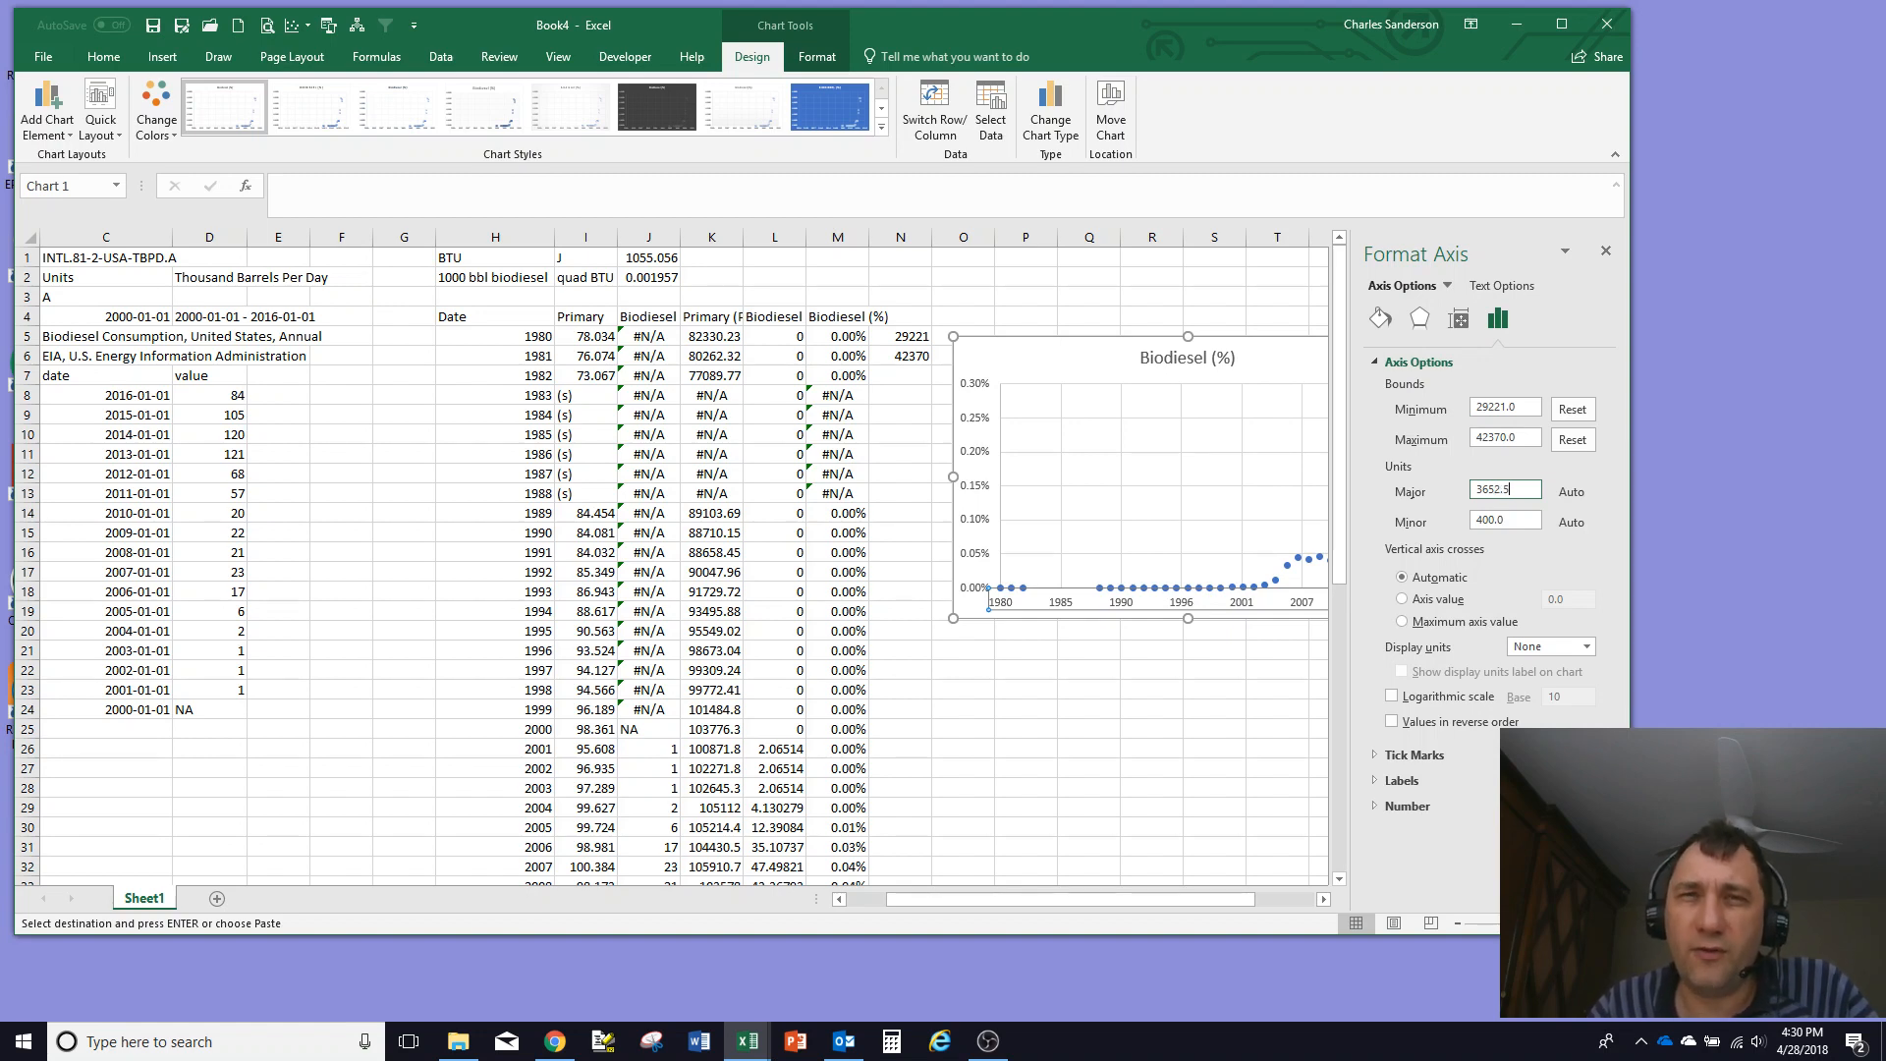
key(Return)
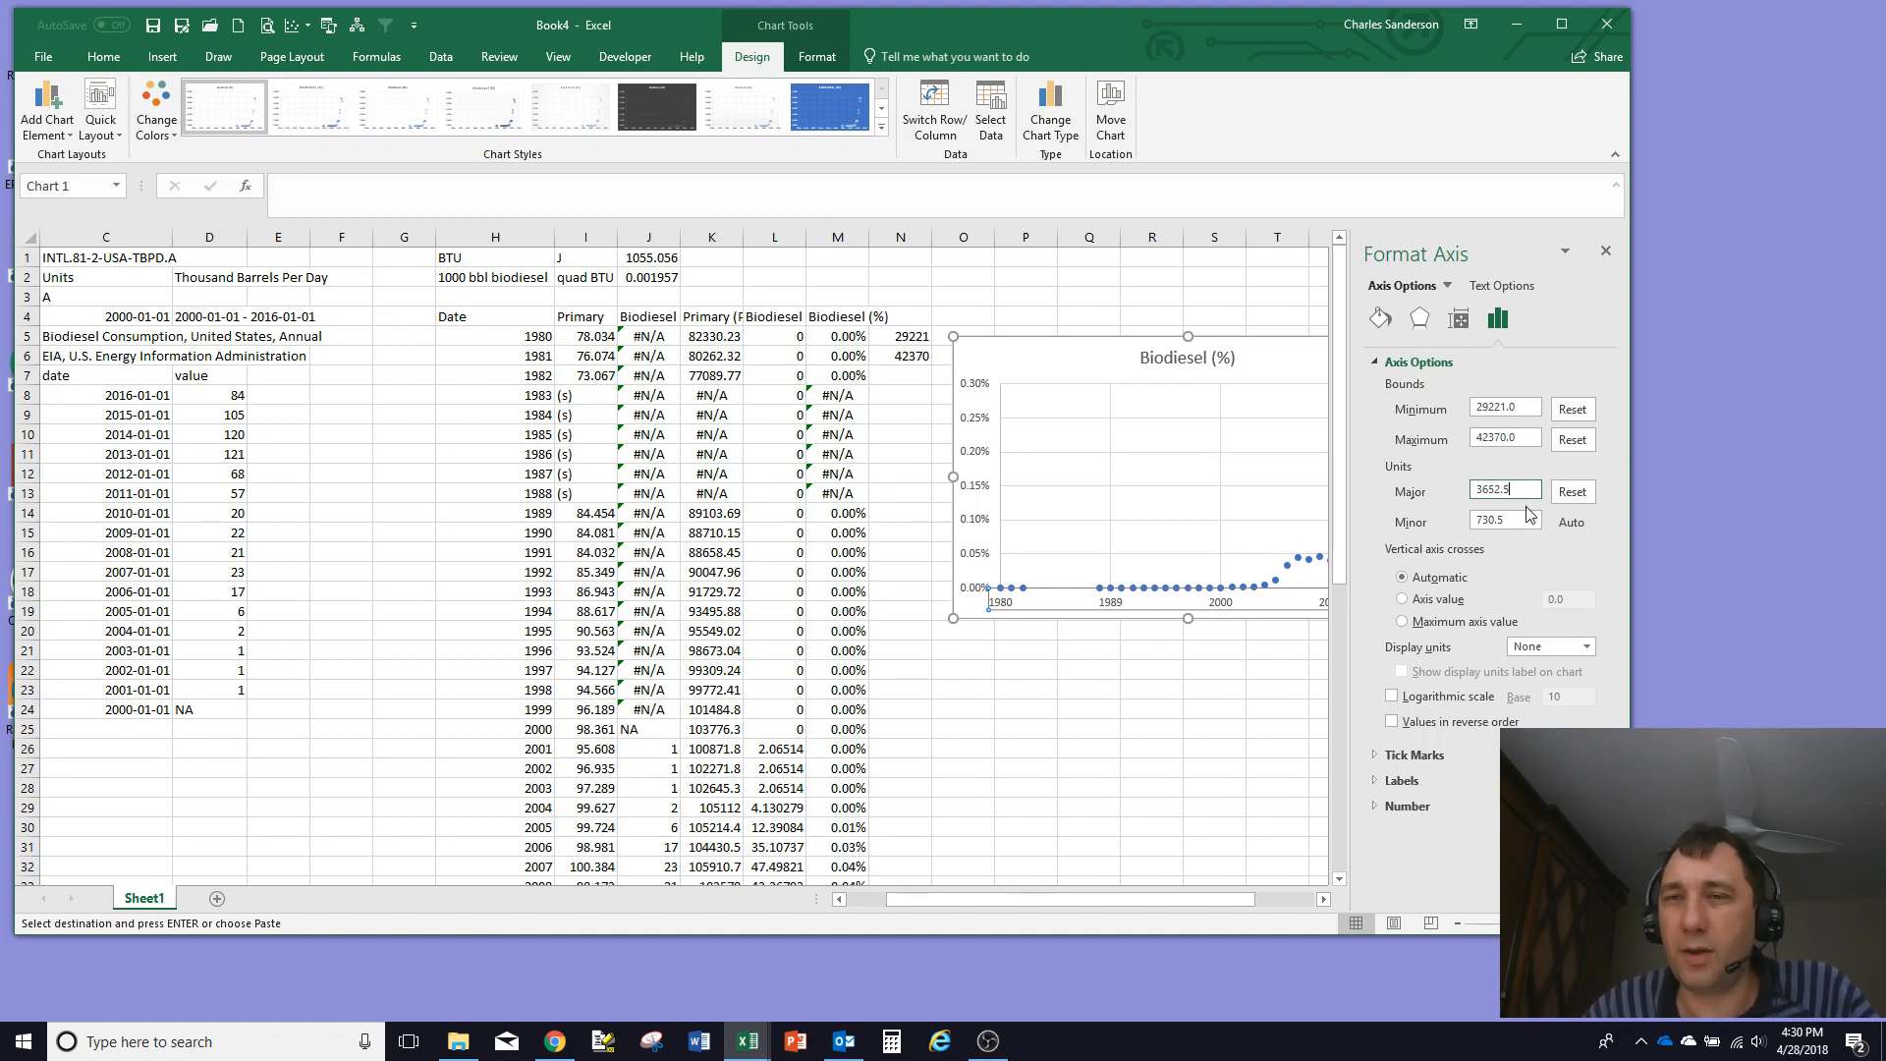
Step: Change the horizontal axis's major unit to 3653
key(BackSpace)
key(BackSpace)
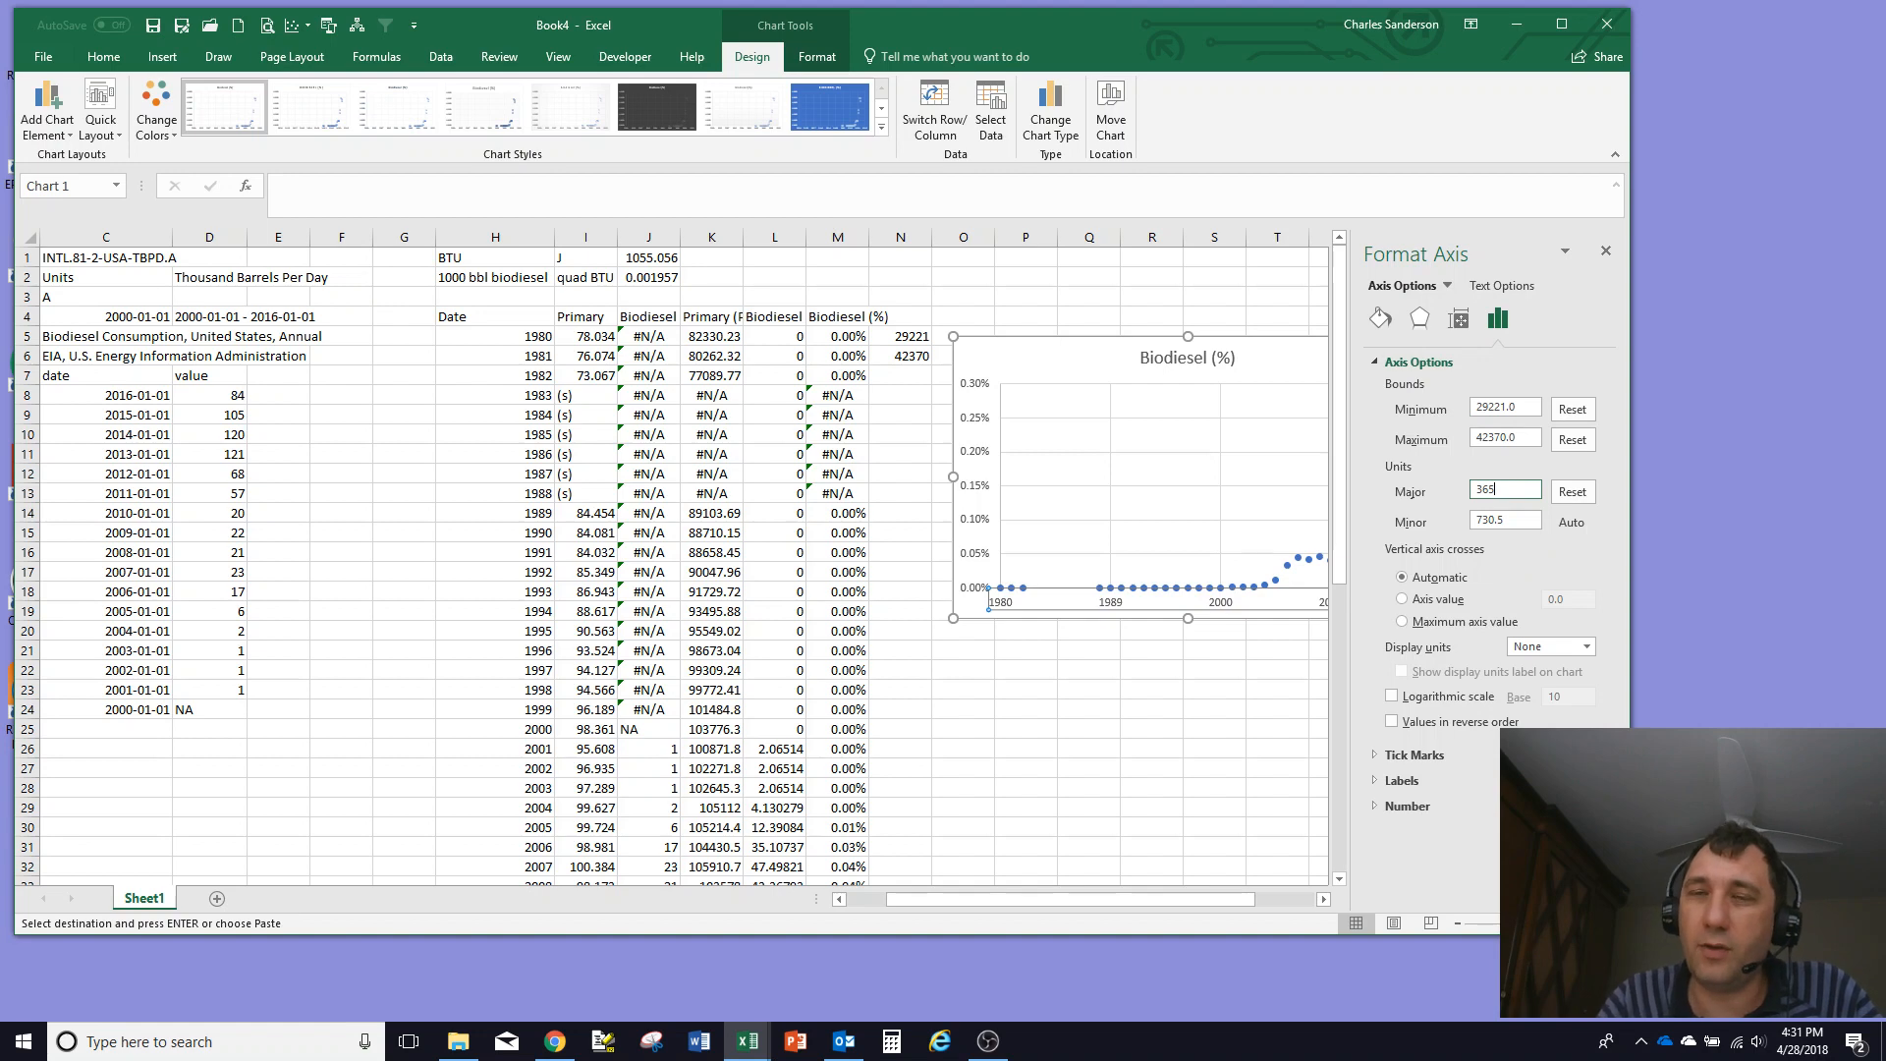
click(1495, 437)
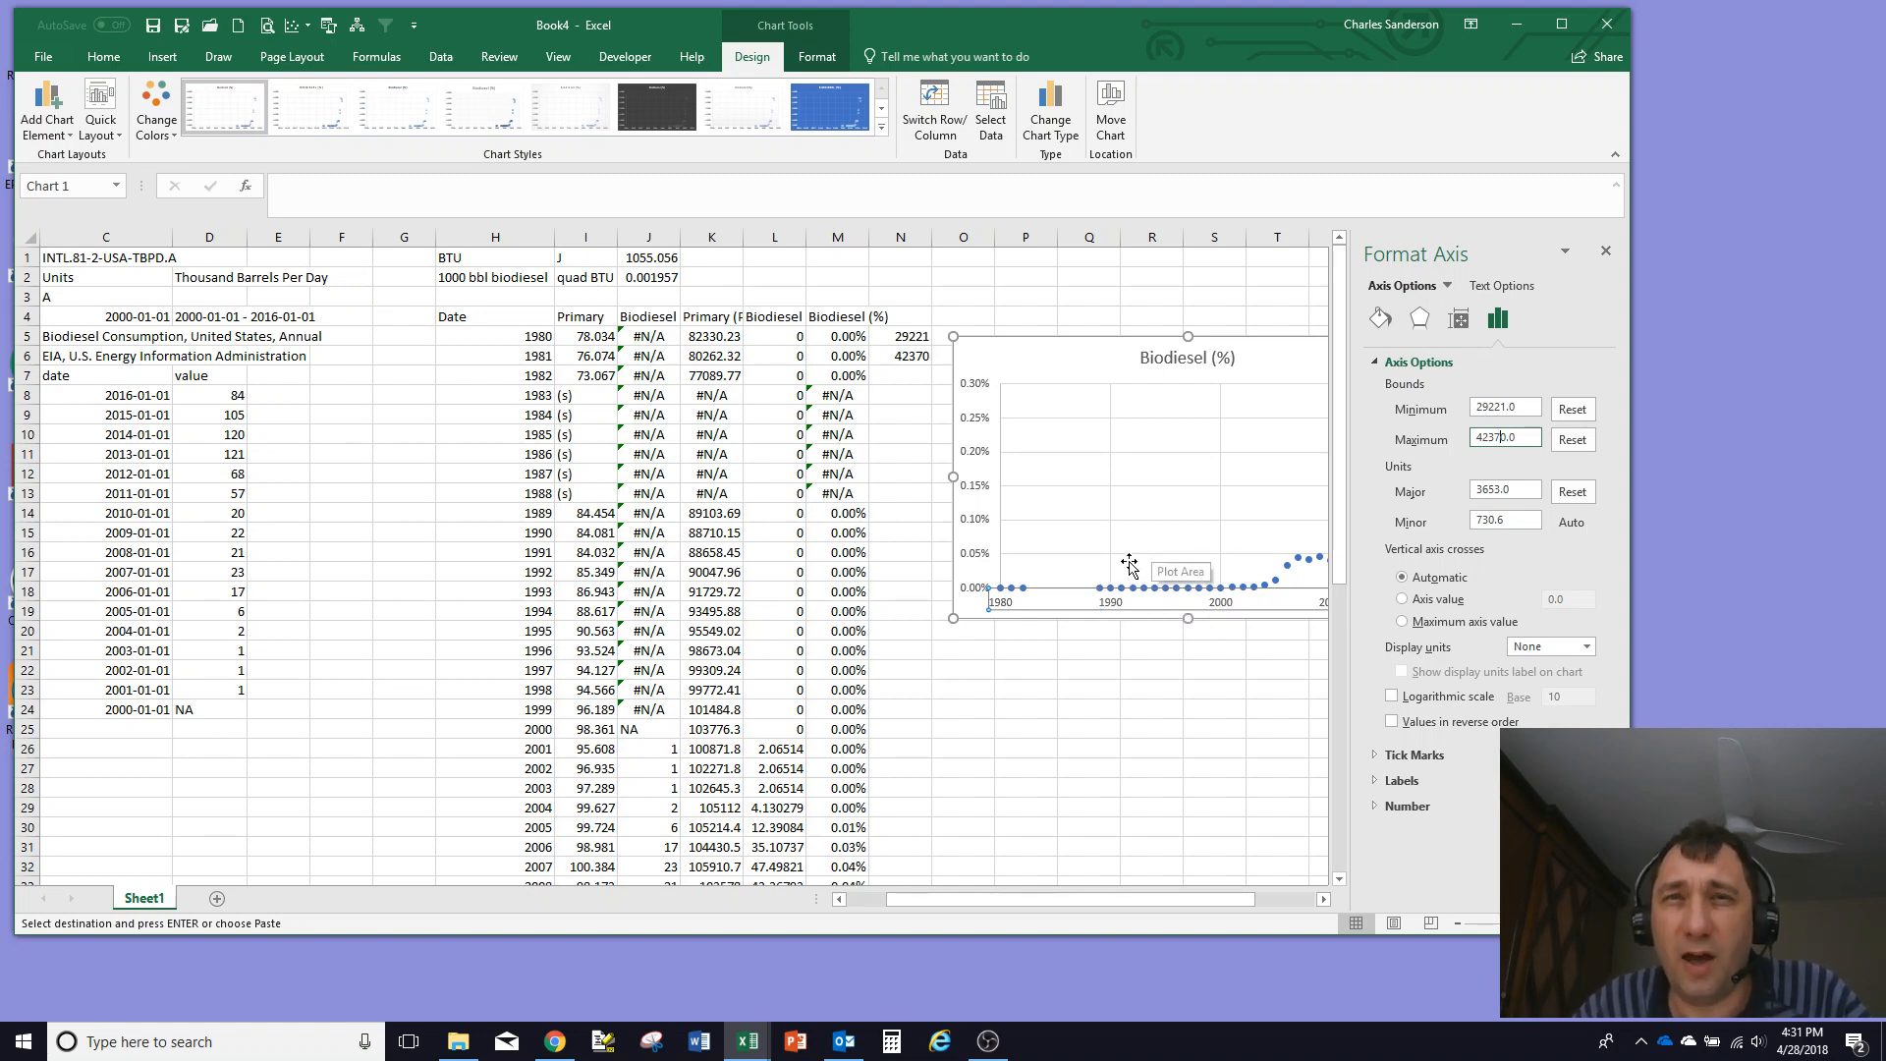
click(1324, 898)
click(1324, 899)
click(1324, 898)
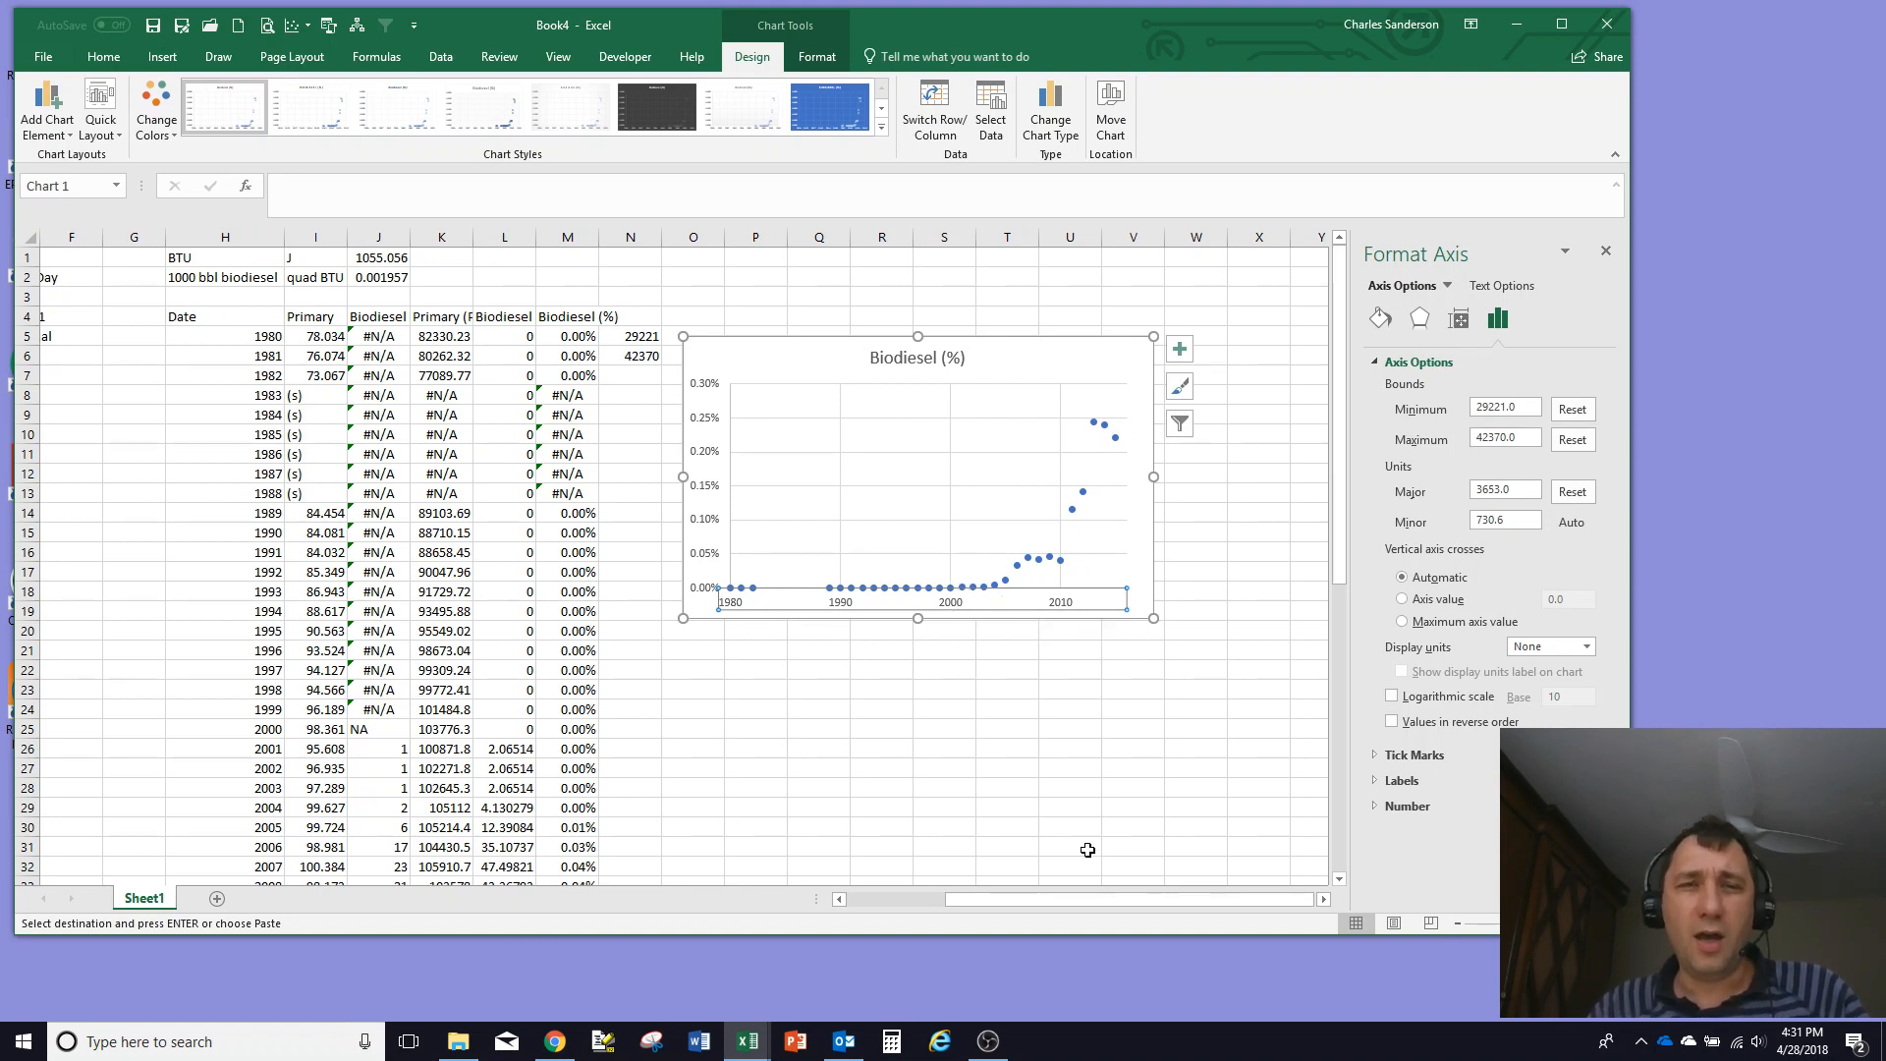
click(987, 1043)
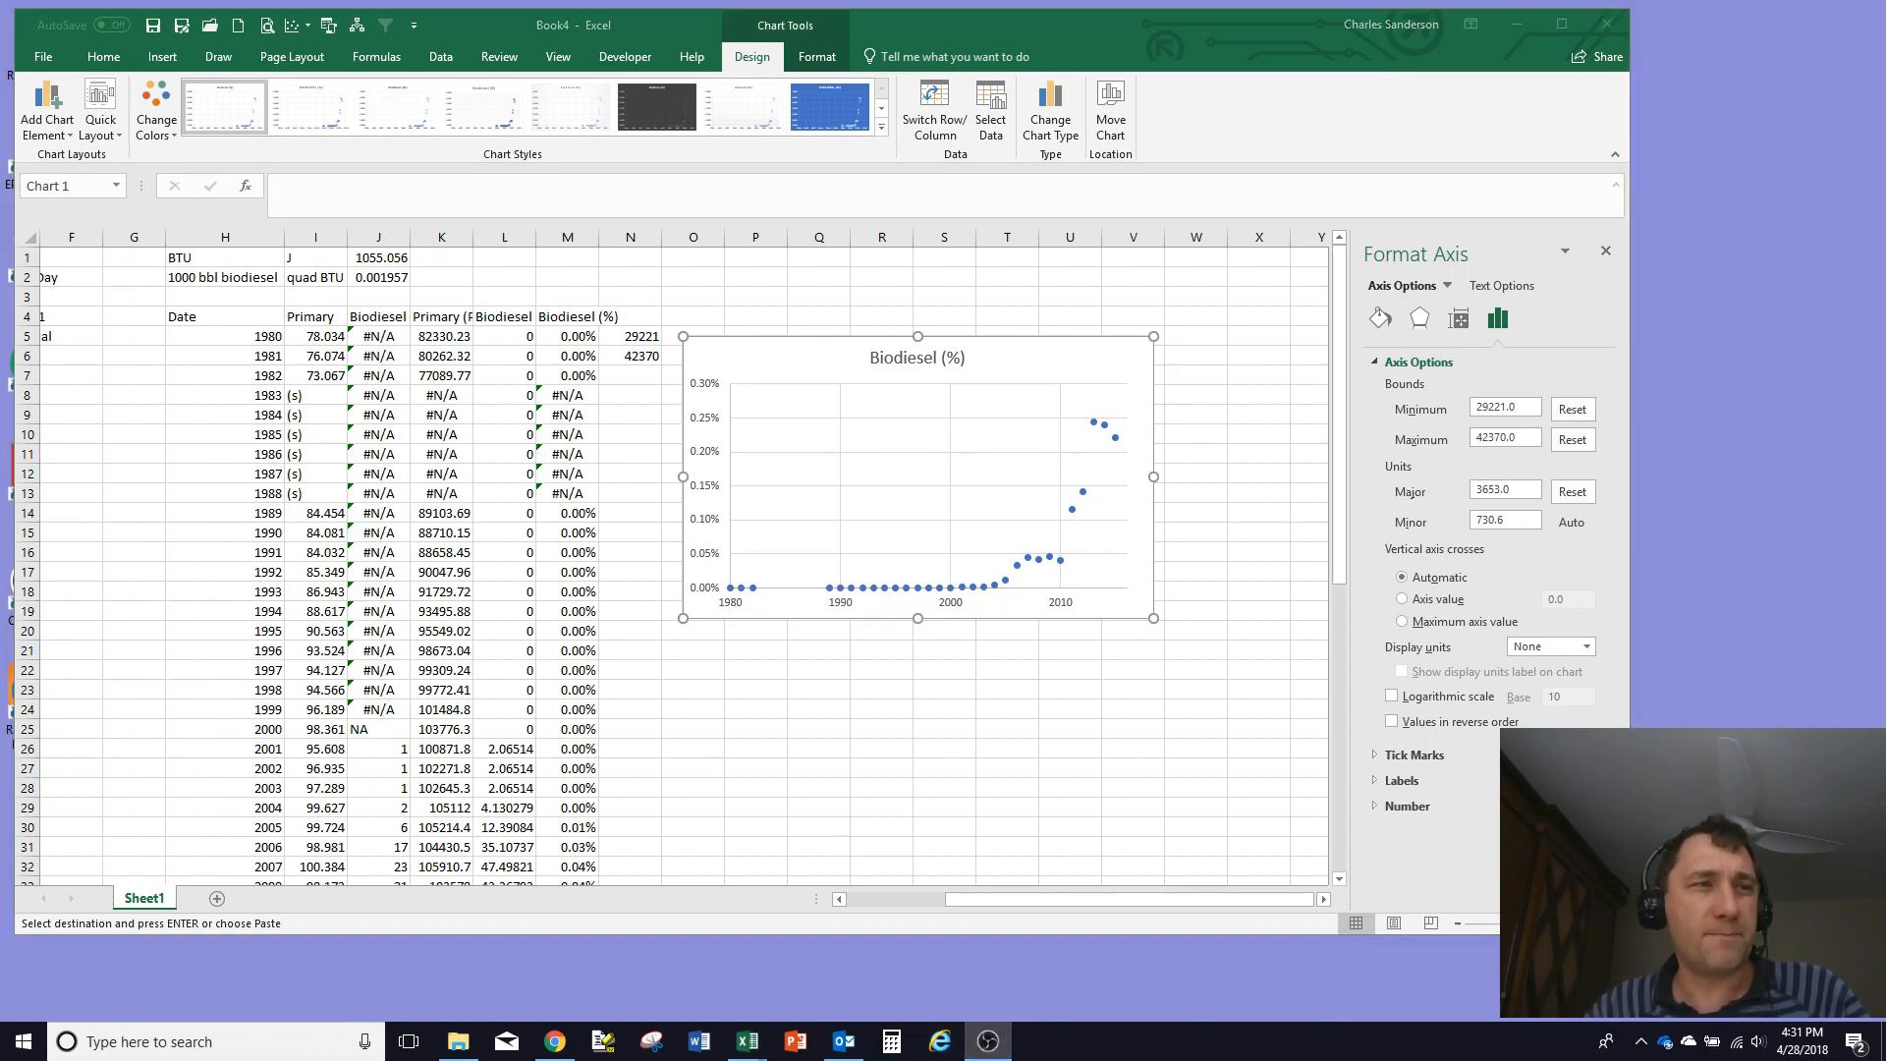